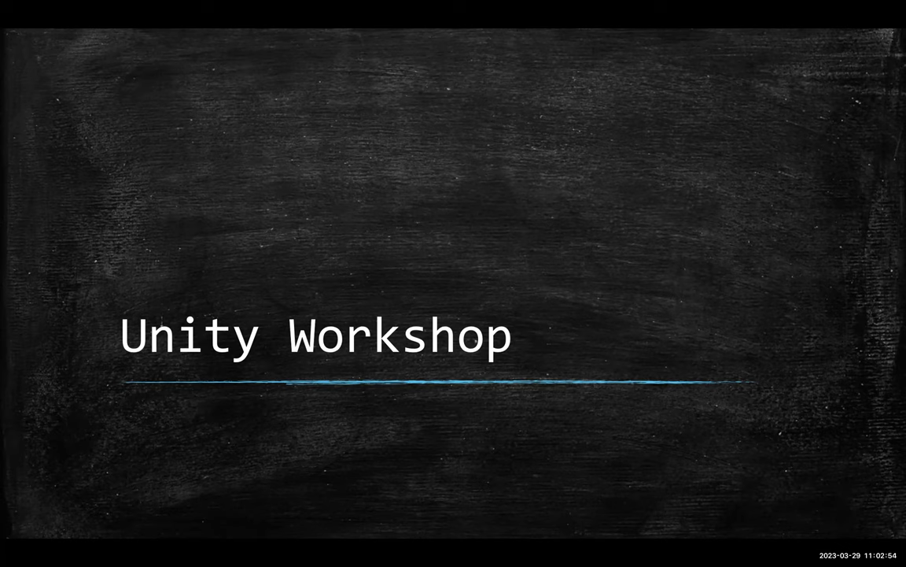
# - Advance the slideshow from the Unity Workshop title to the 'Who are we?' slide
pyautogui.press('Right')
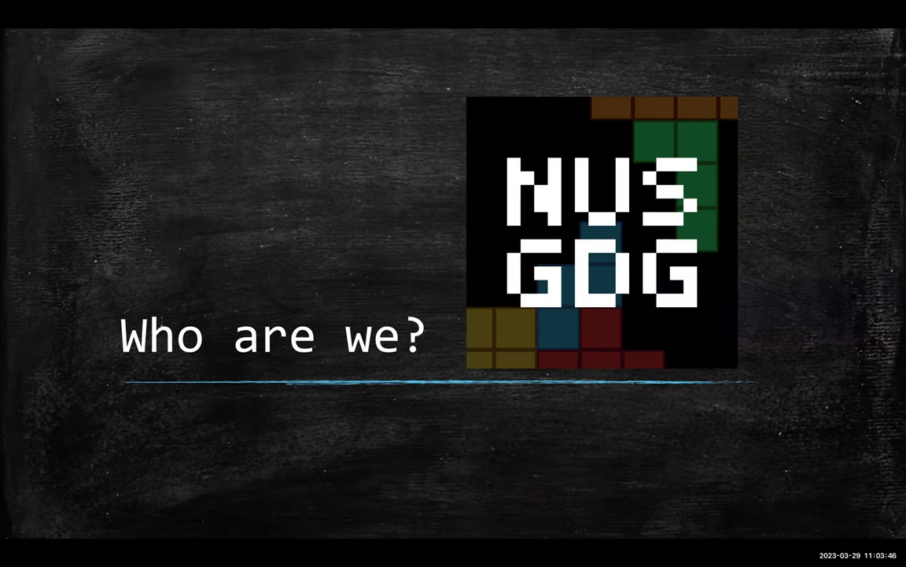
# - Go forward one slide to the 'Vibe check!' section slide
pyautogui.press('Right')
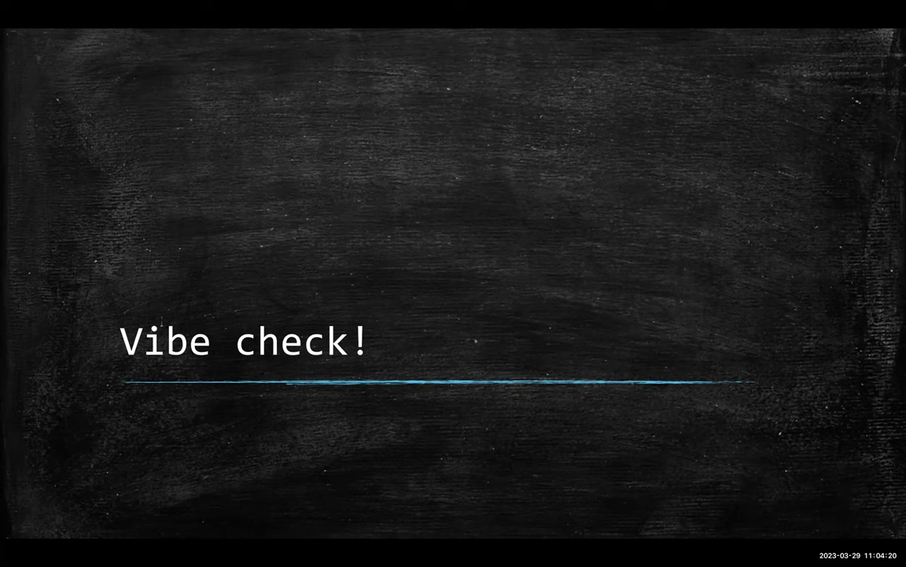
# - Advance to the 'Introduction to Game Development' slide listing Unity, Unreal Engine and Godot
pyautogui.press('Right')
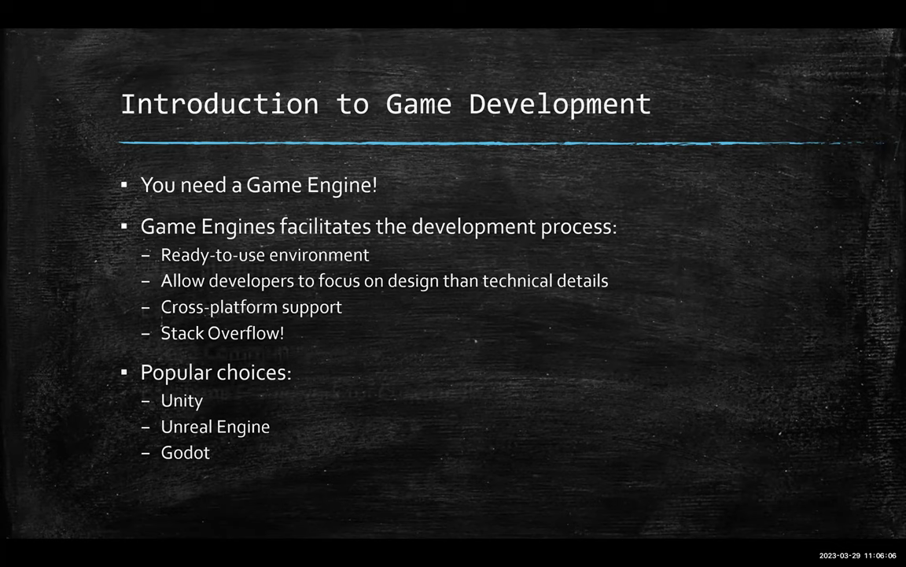
# - Advance the slideshow toward the 'Why Unity?' slide
pyautogui.press('Right')
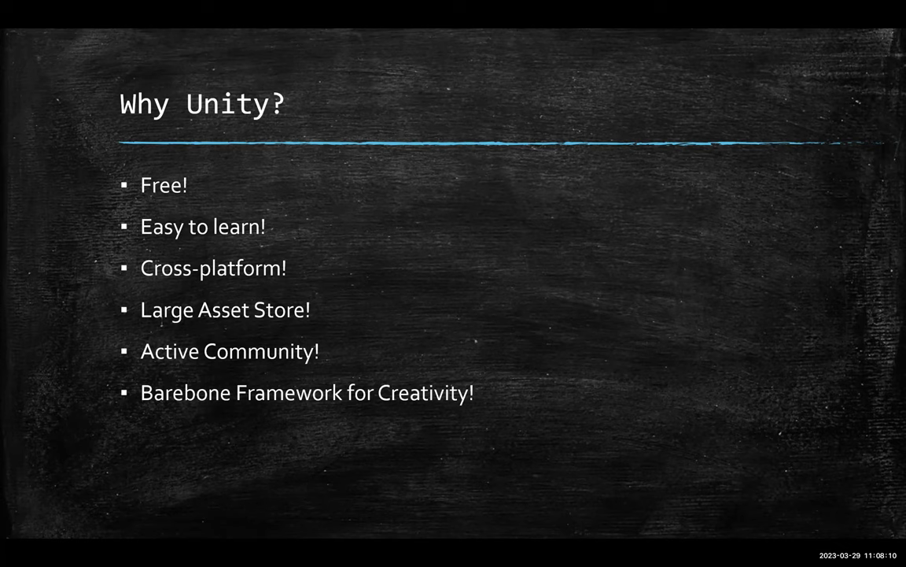
# - Advance to the 'What can you make?' game-collage slide
pyautogui.press('Right')
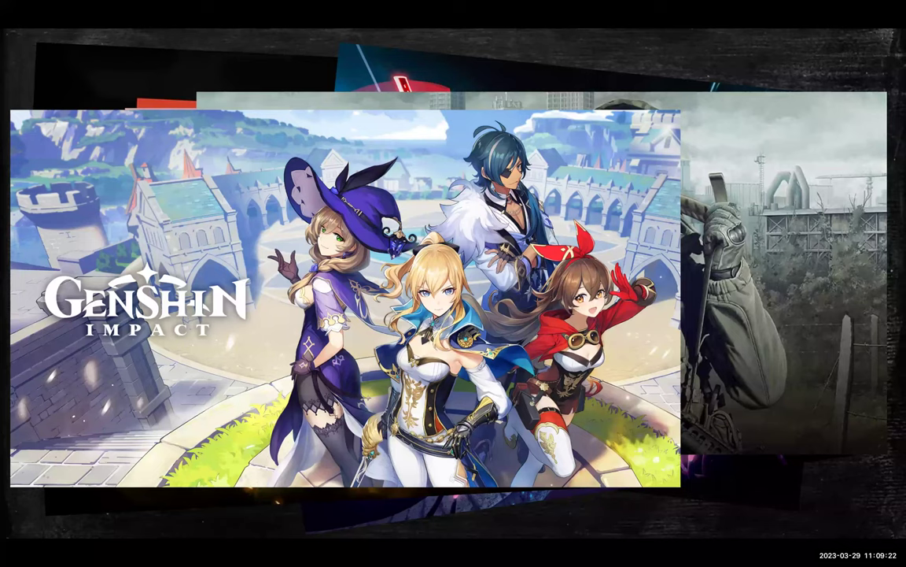
# - Advance to the 'Let's get started!' slide announcing the 2D platformer goal
pyautogui.press('Right')
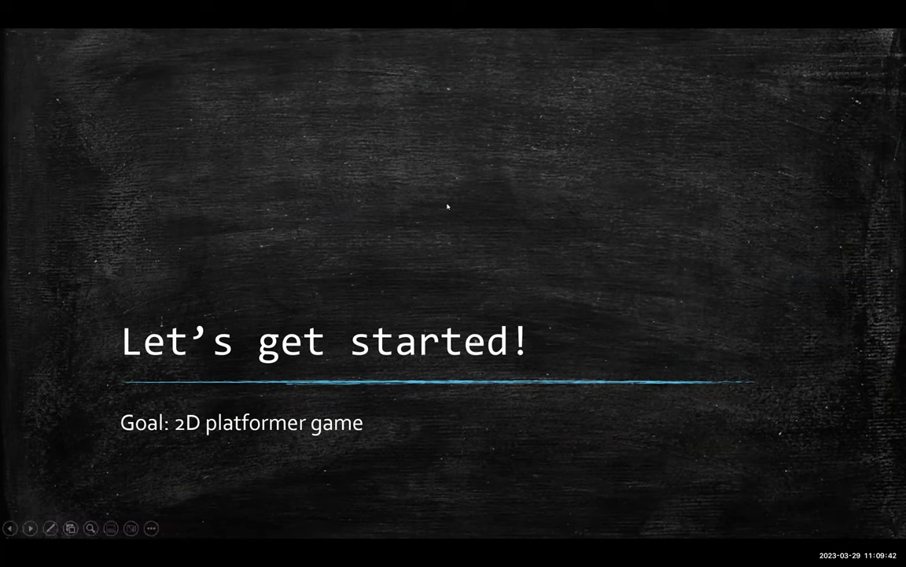
# - In Unity Hub, start a new project and scroll through the available templates
pyautogui.hotkey('alt', 'Tab')
pyautogui.hotkey('alt', 'Tab')
pyautogui.hotkey('alt', 'Tab')
pyautogui.hotkey('alt', 'Tab')
pyautogui.hotkey('alt', 'Tab')
pyautogui.hotkey('alt', 'Tab')
pyautogui.hotkey('alt', 'Tab')
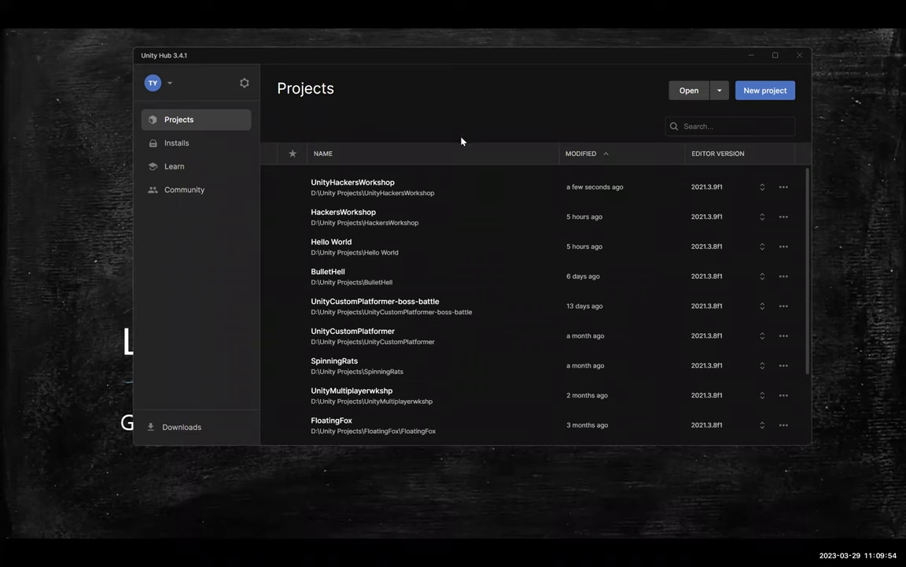
pyautogui.click(752, 103)
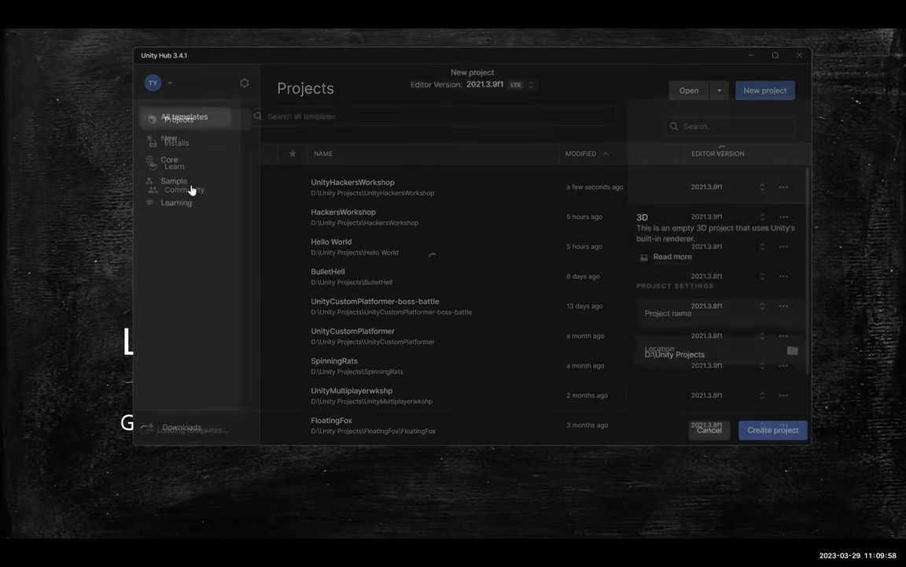
pyautogui.scroll(-5, 441, 180)
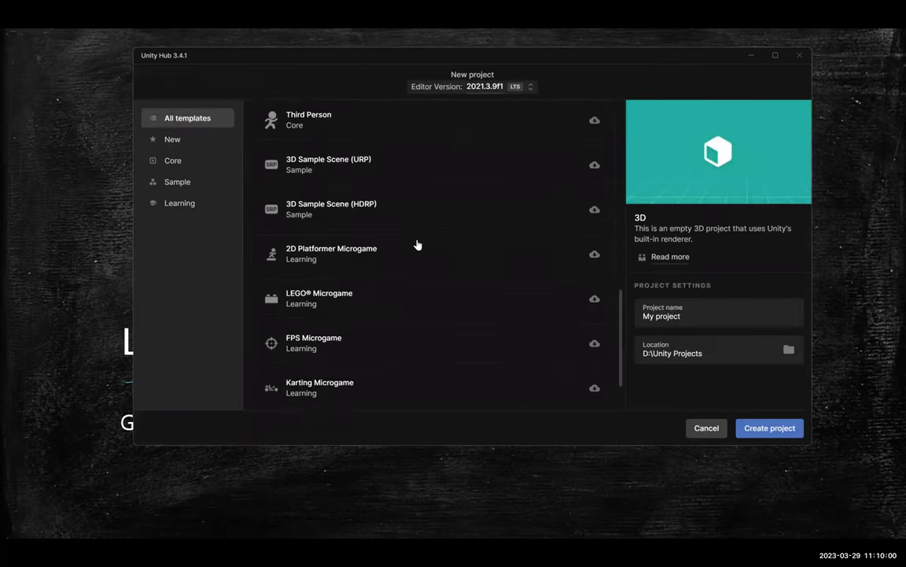
pyautogui.scroll(5, 397, 290)
pyautogui.scroll(-4, 389, 279)
pyautogui.scroll(3, 413, 260)
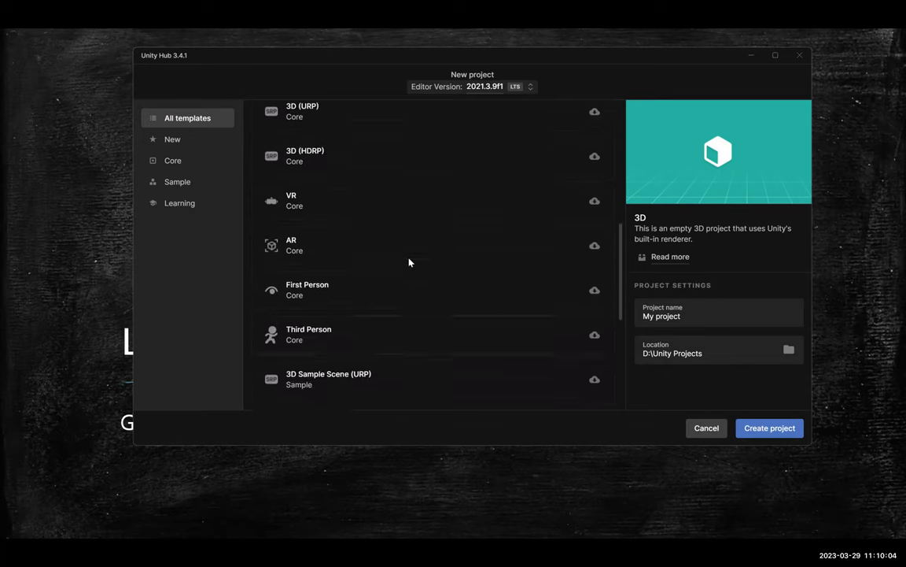
pyautogui.scroll(-6, 379, 196)
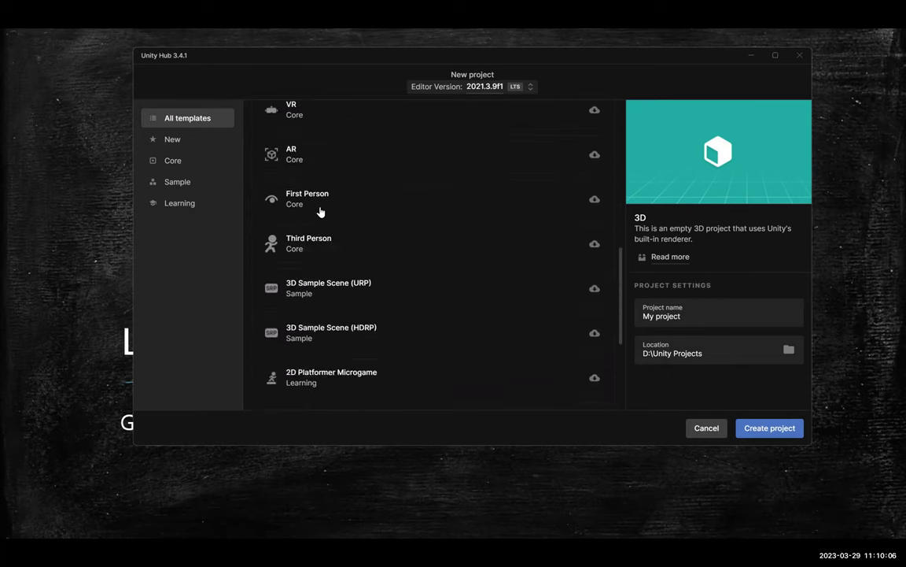
pyautogui.scroll(8, 299, 244)
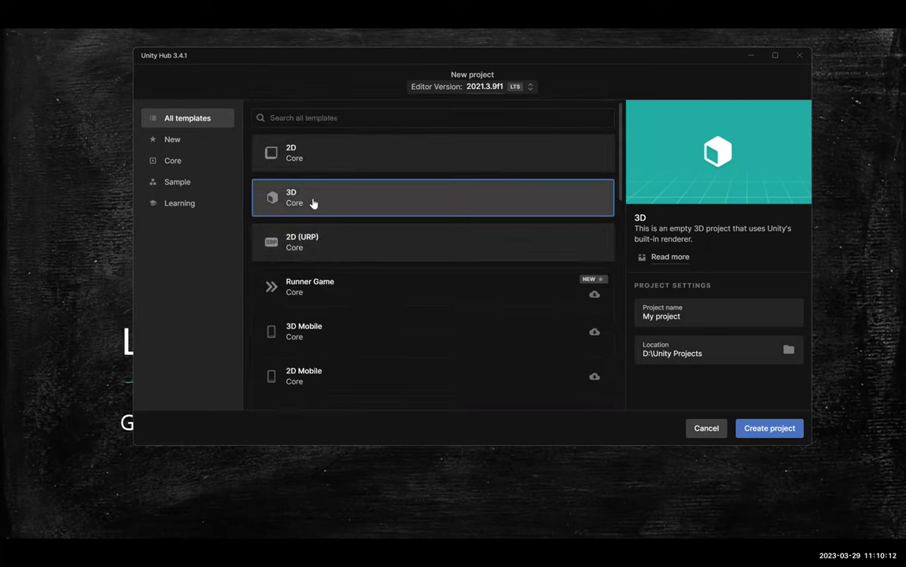
# - Pick the 2D template, review editor version and location, then cancel back to Projects
pyautogui.click(402, 155)
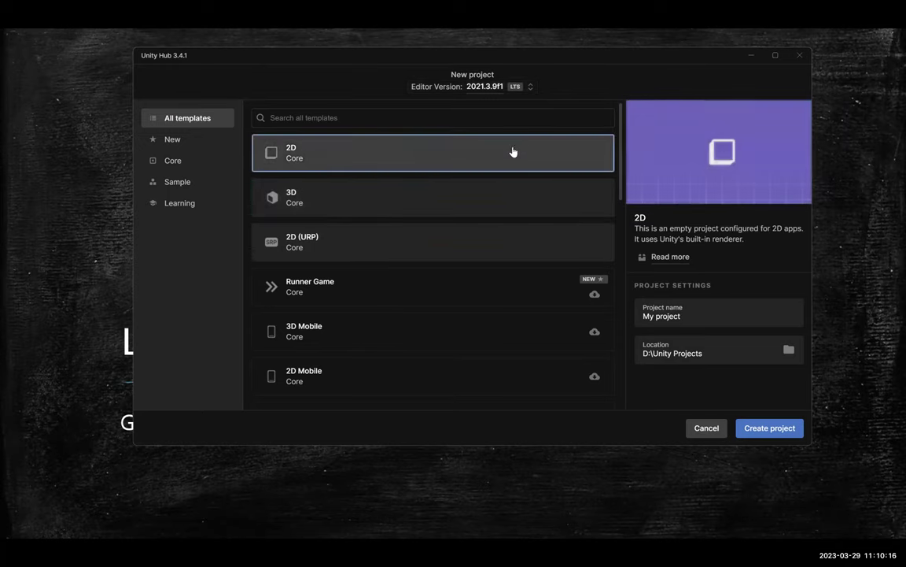
pyautogui.click(516, 92)
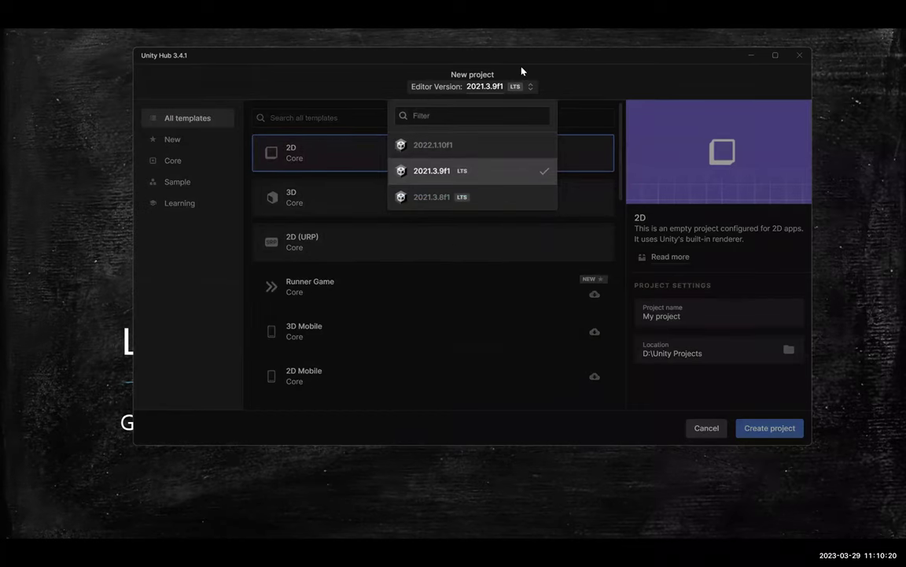
pyautogui.click(704, 322)
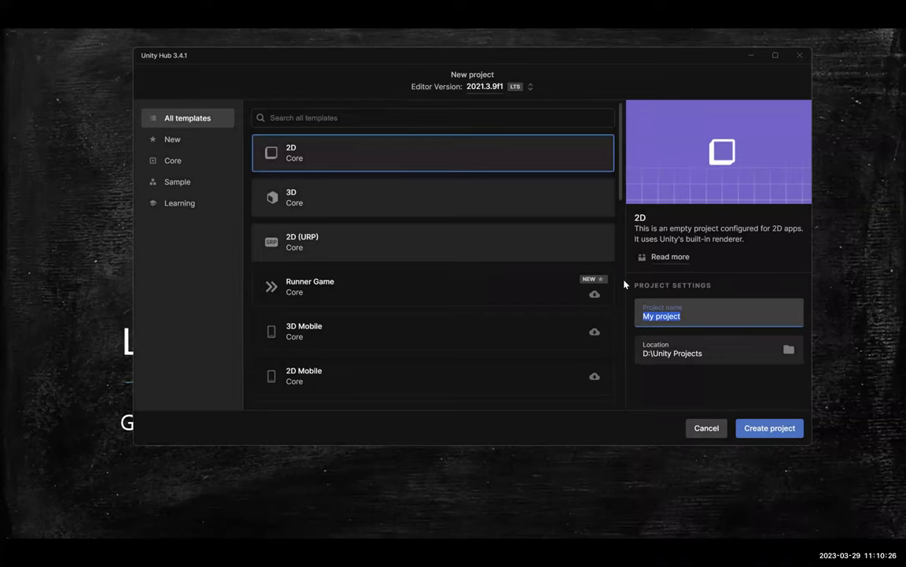
pyautogui.click(793, 355)
pyautogui.click(543, 315)
pyautogui.click(703, 434)
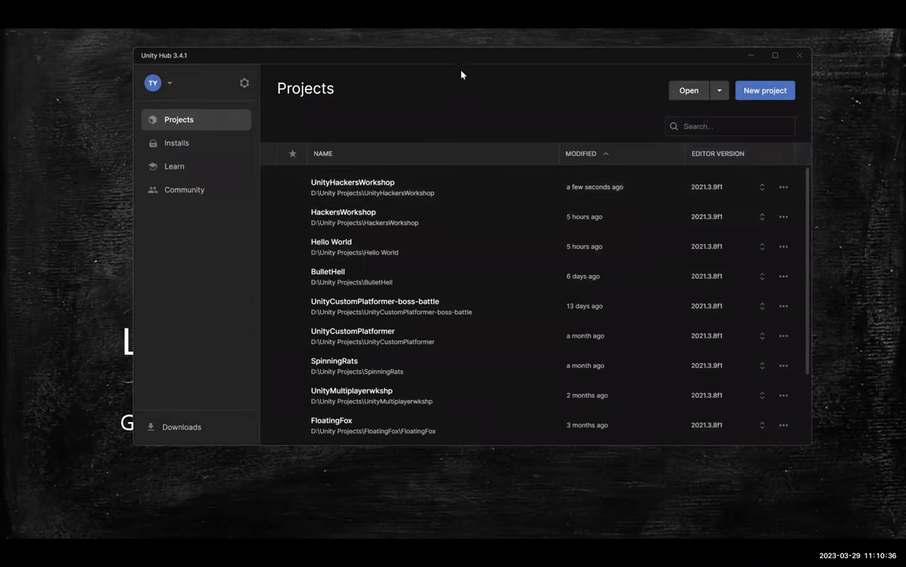
pyautogui.hotkey('alt', 'Tab')
# - Bring up the UnityHackersWorkshop editor, switch to the Rect tool, and inspect then deselect Main Camera
pyautogui.click(519, 377)
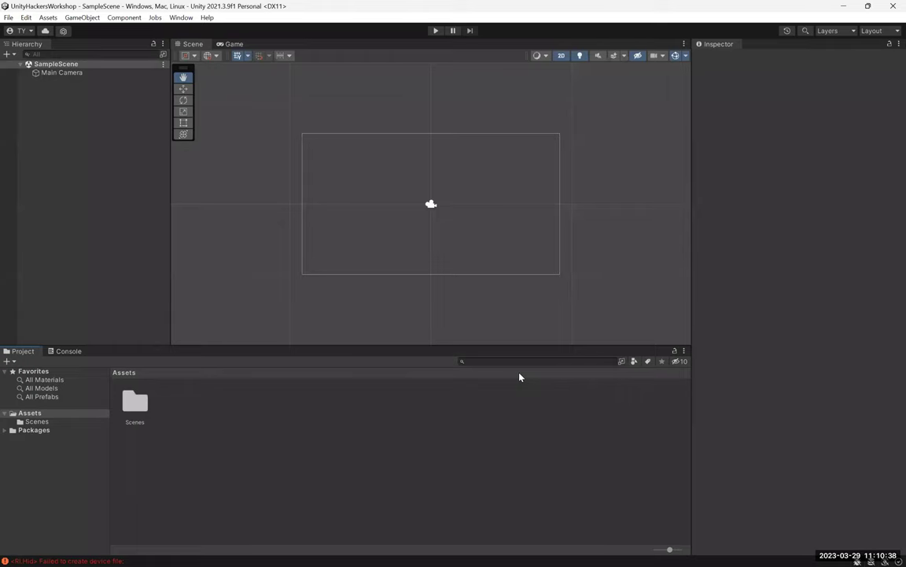
pyautogui.press('t')
pyautogui.click(85, 76)
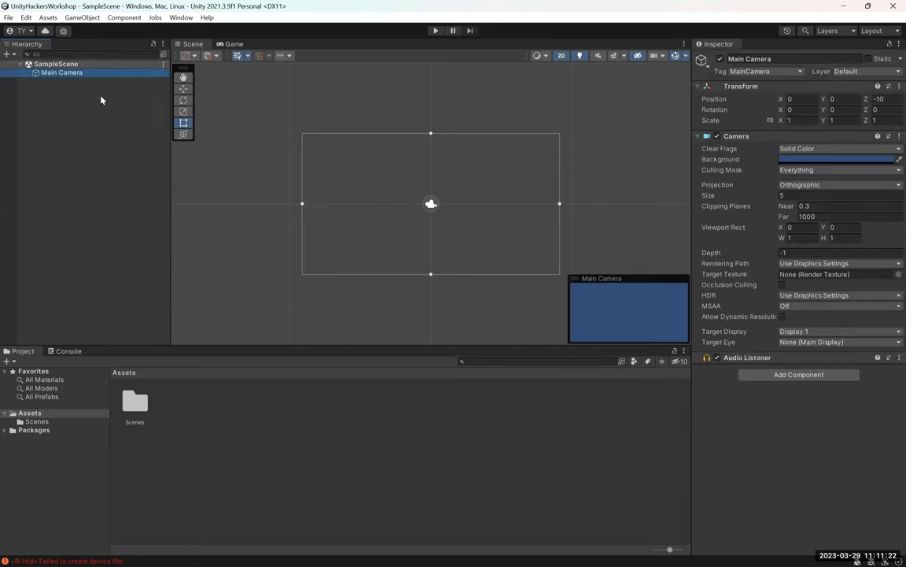
pyautogui.click(132, 168)
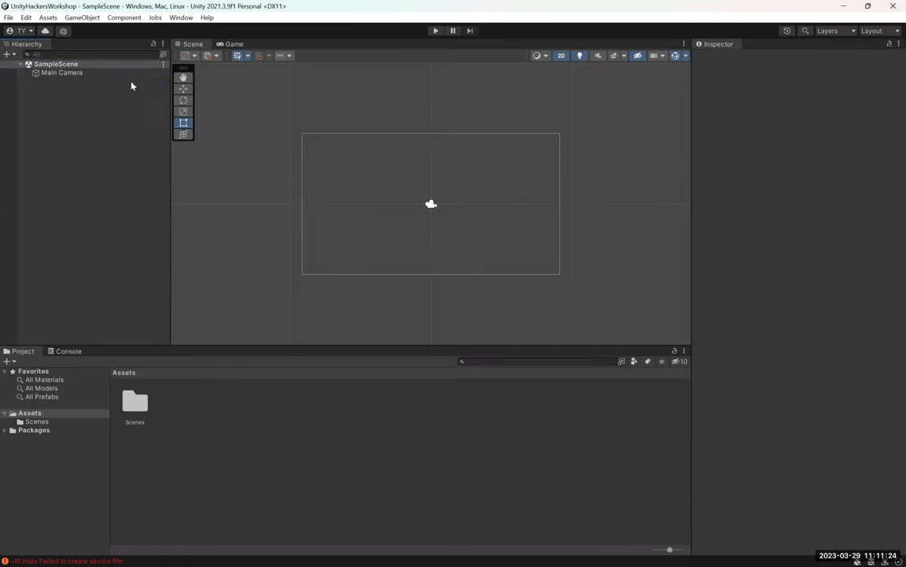
pyautogui.click(431, 205)
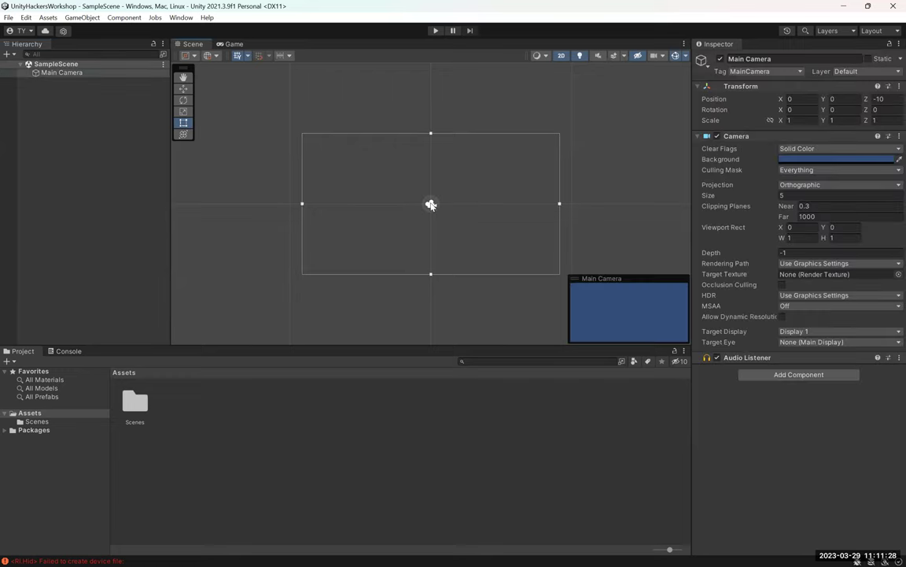
pyautogui.click(82, 189)
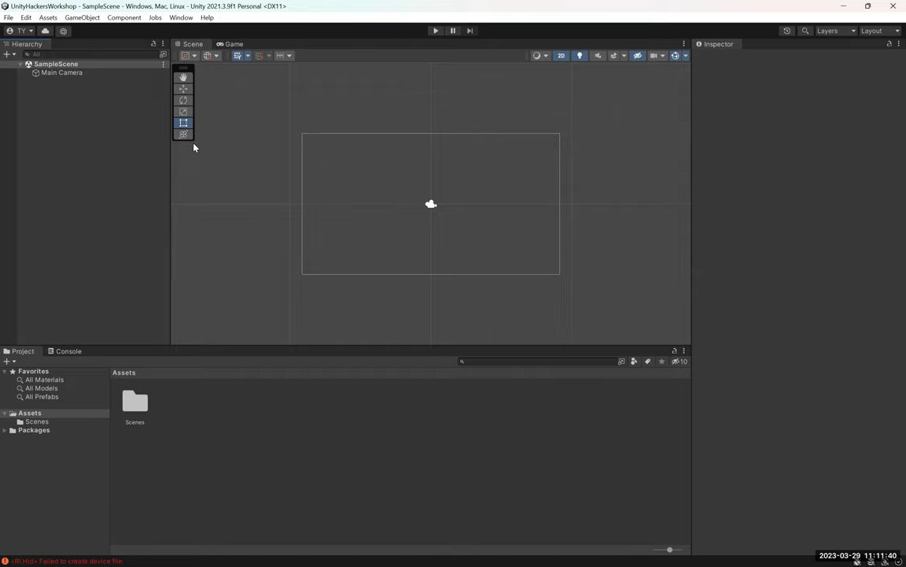
# - Dock the Game view beside the Scene view and widen it
pyautogui.click(232, 44)
pyautogui.moveTo(234, 44)
pyautogui.mouseDown()
pyautogui.moveTo(602, 43)
pyautogui.moveTo(224, 41)
pyautogui.moveTo(236, 47)
pyautogui.mouseUp()
pyautogui.moveTo(569, 162); pyautogui.dragTo(633, 214)
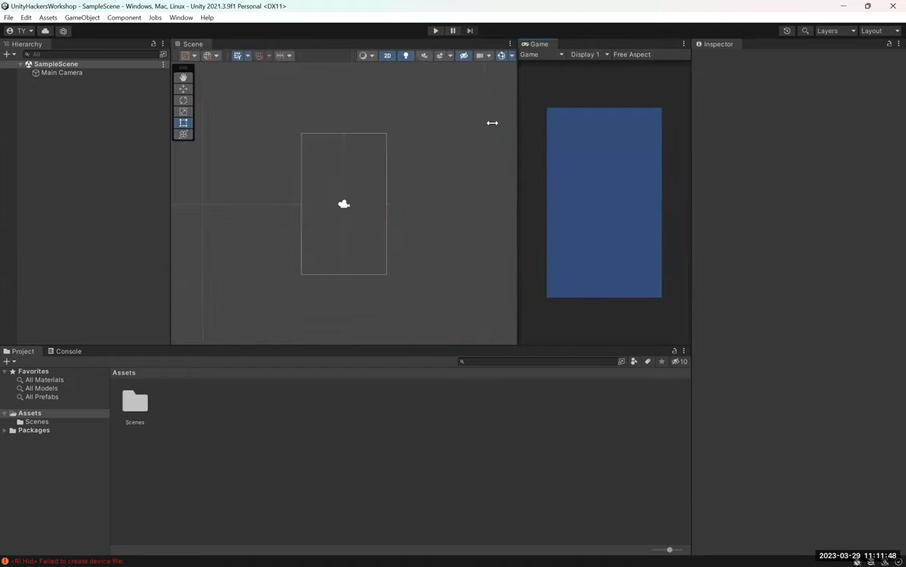
pyautogui.moveTo(492, 123); pyautogui.dragTo(362, 122)
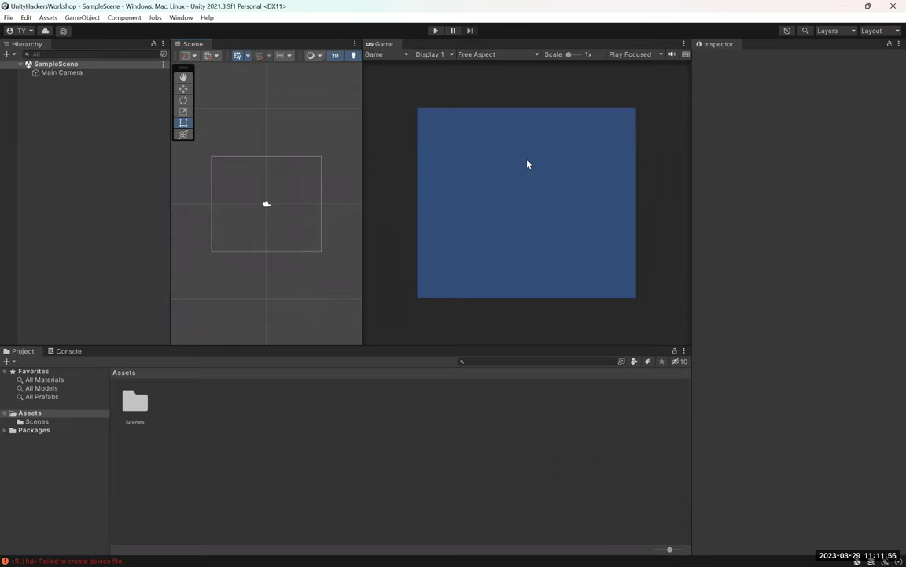
# - Set the Game view to 16:9 at 1.2x scale and select the Main Camera
pyautogui.click(484, 56)
pyautogui.click(495, 100)
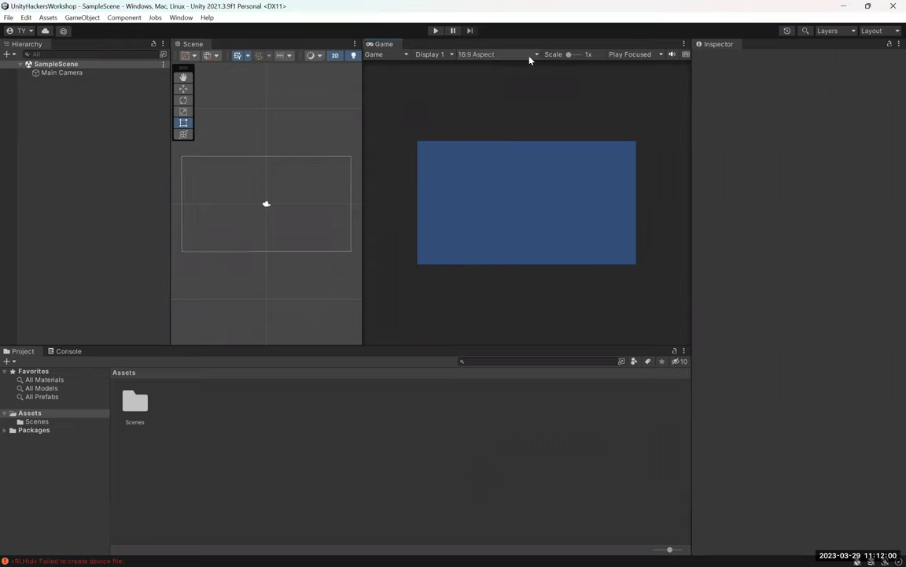
pyautogui.moveTo(362, 172); pyautogui.dragTo(401, 162)
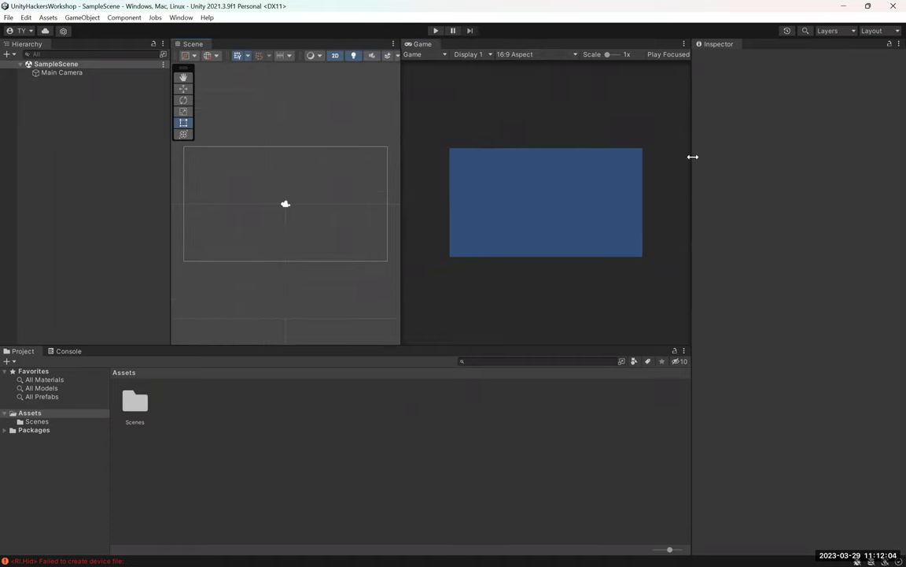
pyautogui.moveTo(607, 54); pyautogui.dragTo(611, 55)
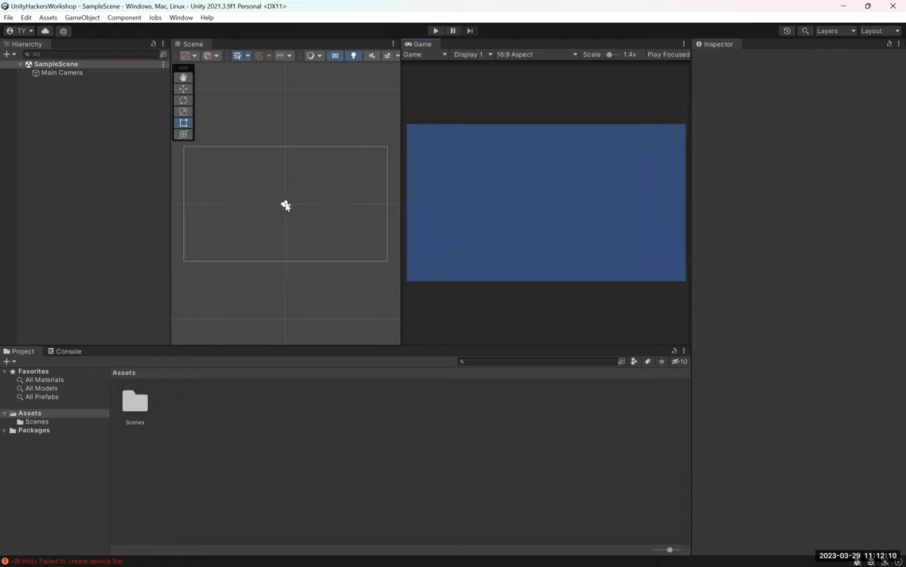
pyautogui.click(61, 74)
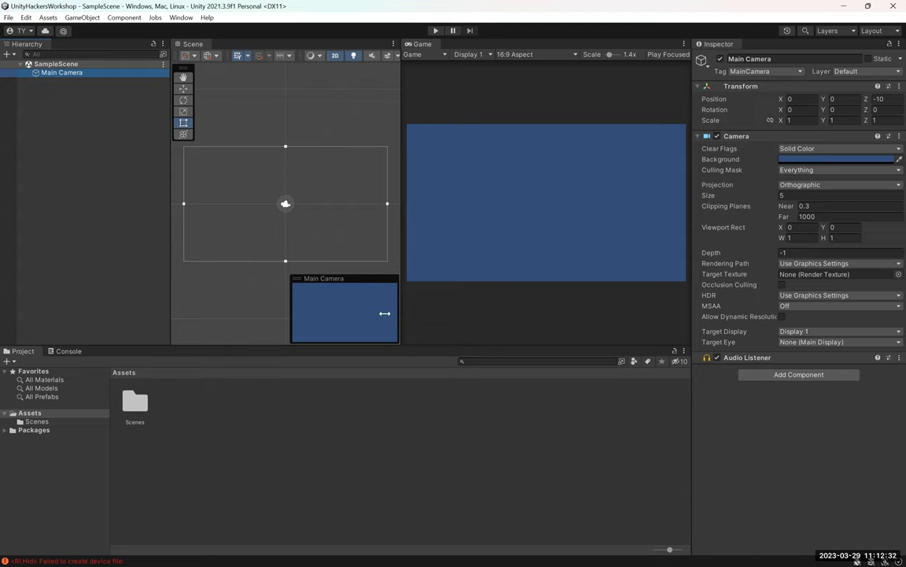
# - Open Assets > Scenes and inspect the SampleScene asset, then clear the selection
pyautogui.click(43, 421)
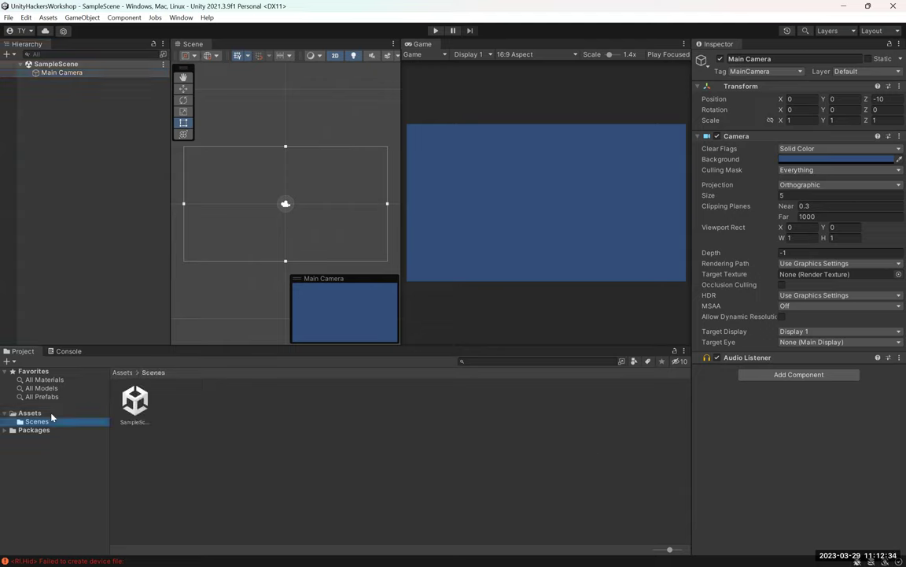
pyautogui.click(136, 411)
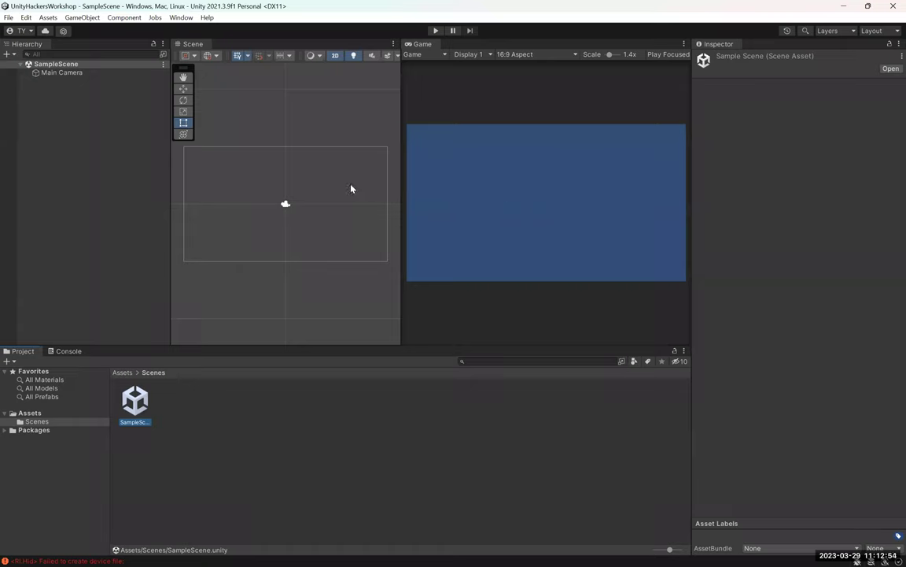
pyautogui.click(309, 516)
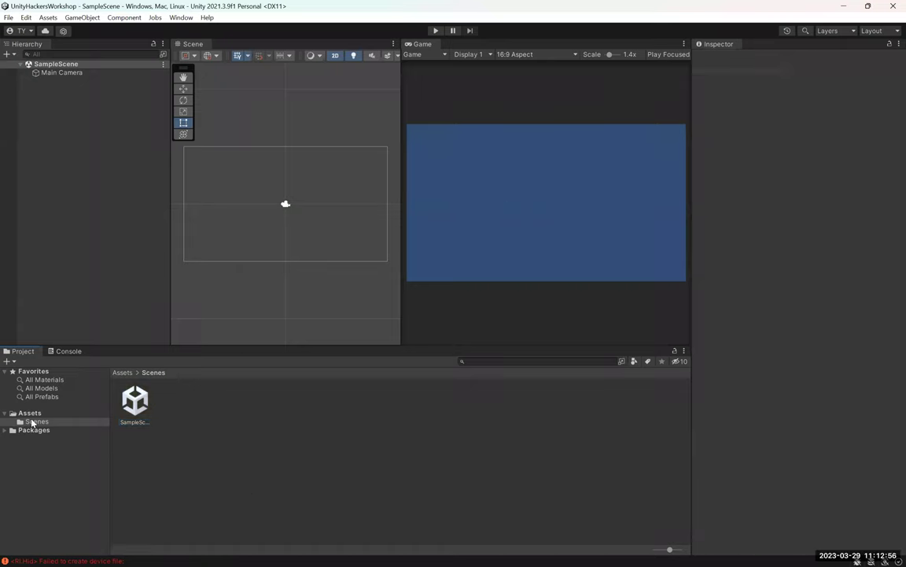
# - Read the device-file error in the Console, return to Project, and switch to Unity Hub
pyautogui.click(67, 351)
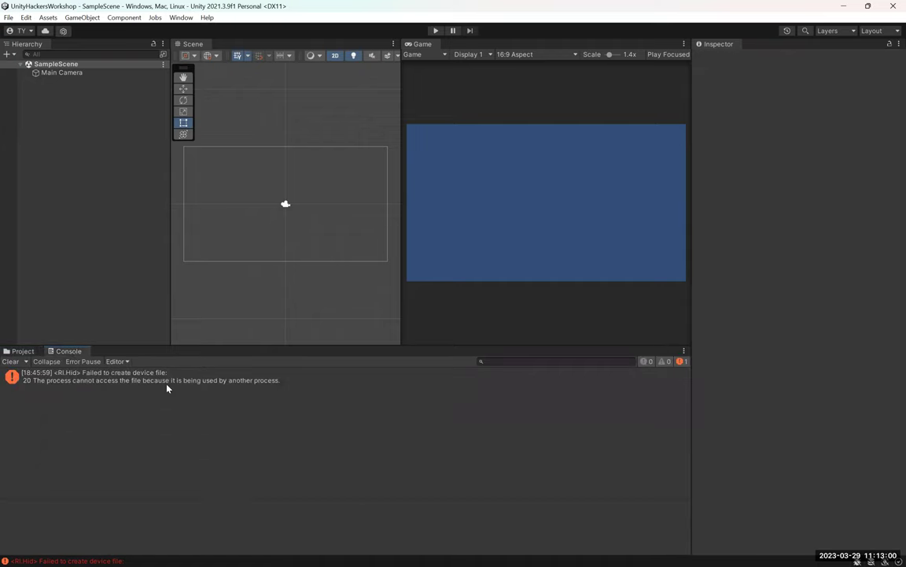
pyautogui.click(248, 382)
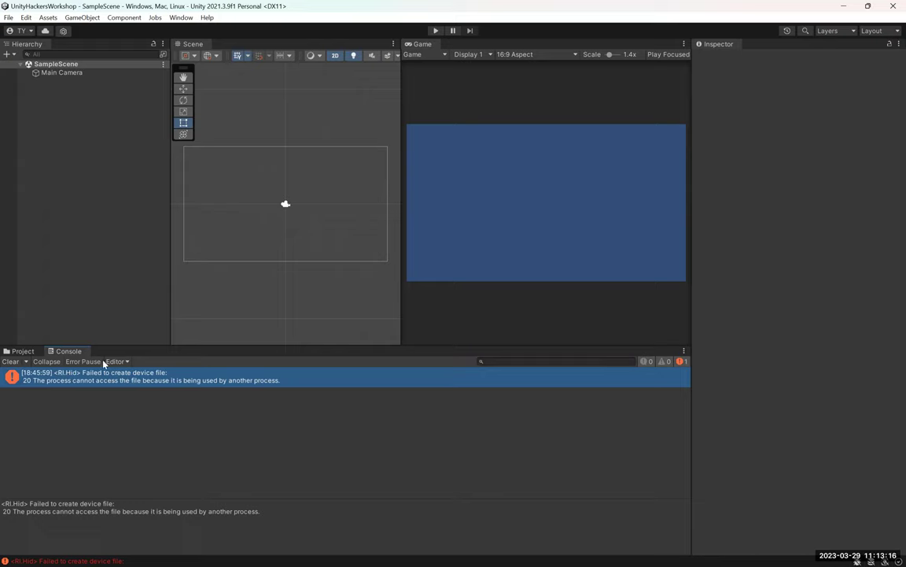
pyautogui.click(21, 351)
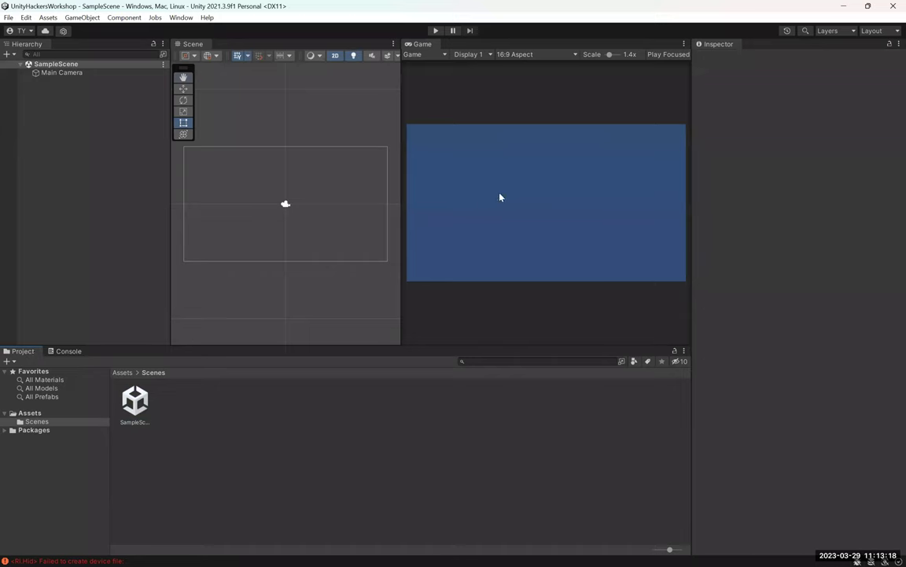
pyautogui.hotkey('alt', 'Tab')
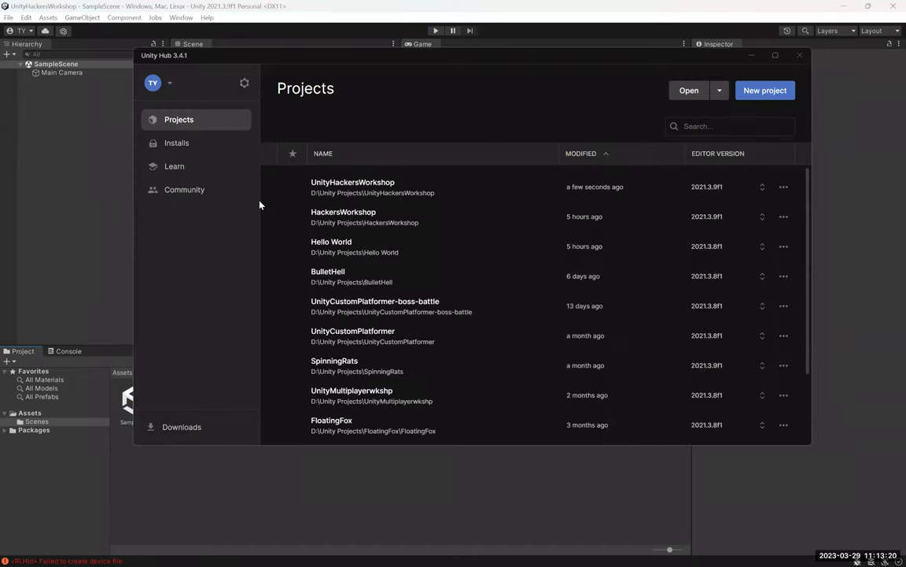
# - Switch from the Unity Hub Projects list back to the Unity editor
pyautogui.hotkey('alt', 'Tab')
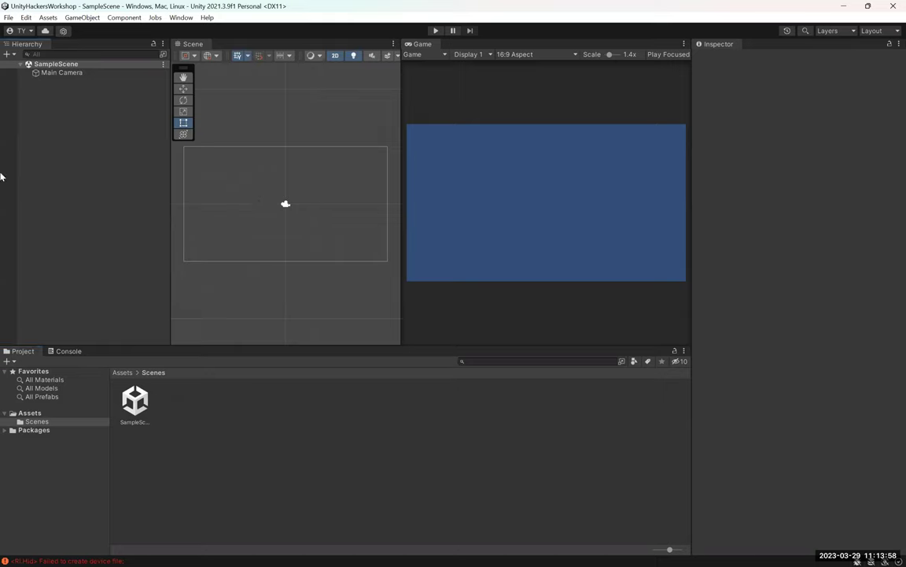
# - Add a 2D Sprites > Circle object named Player and save the scene
pyautogui.rightClick(72, 139)
pyautogui.click(54, 116)
pyautogui.rightClick(67, 196)
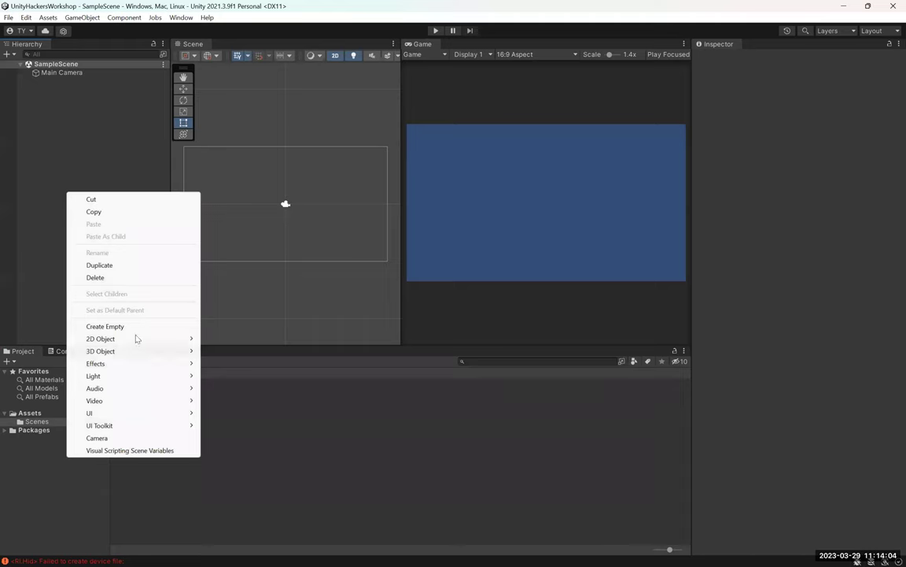
pyautogui.moveTo(122, 338)
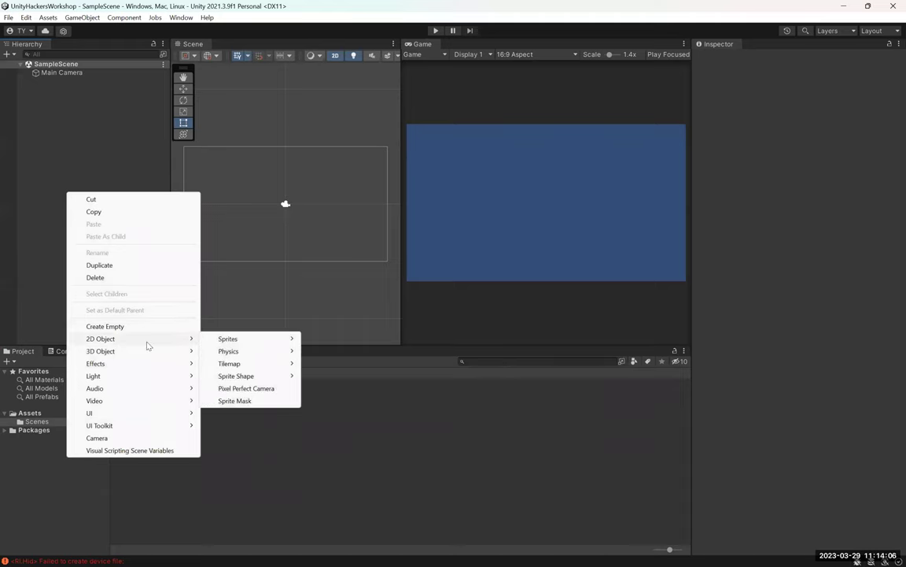
pyautogui.moveTo(285, 340)
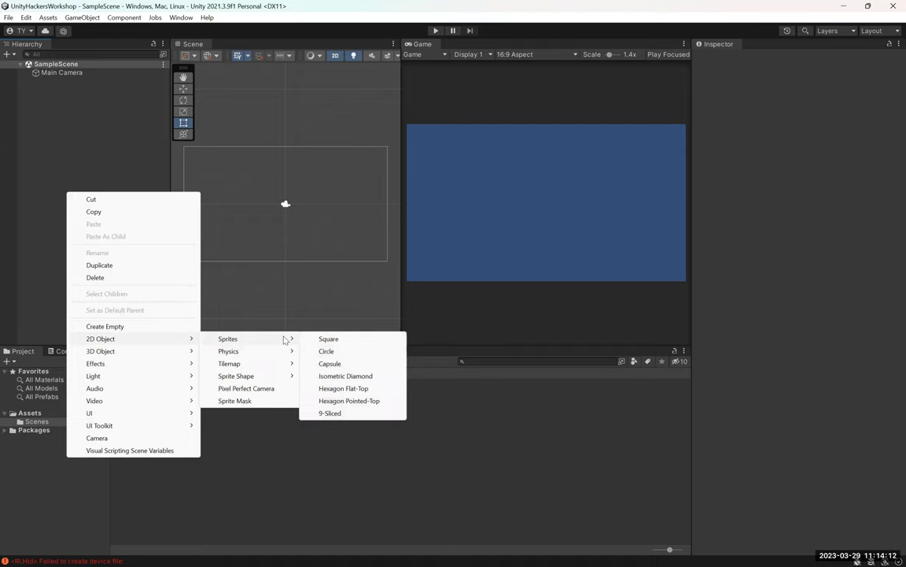
pyautogui.click(345, 352)
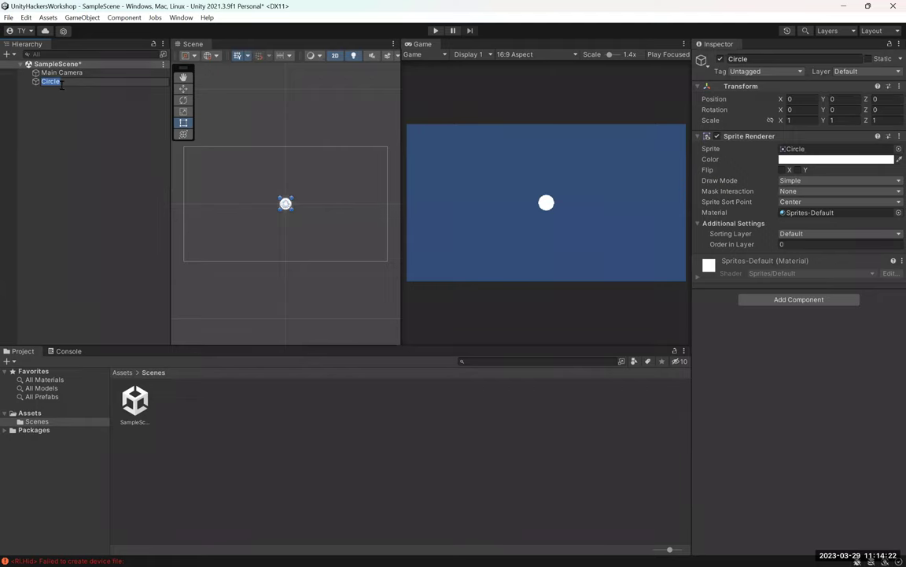
pyautogui.write('Player')
pyautogui.press('Return')
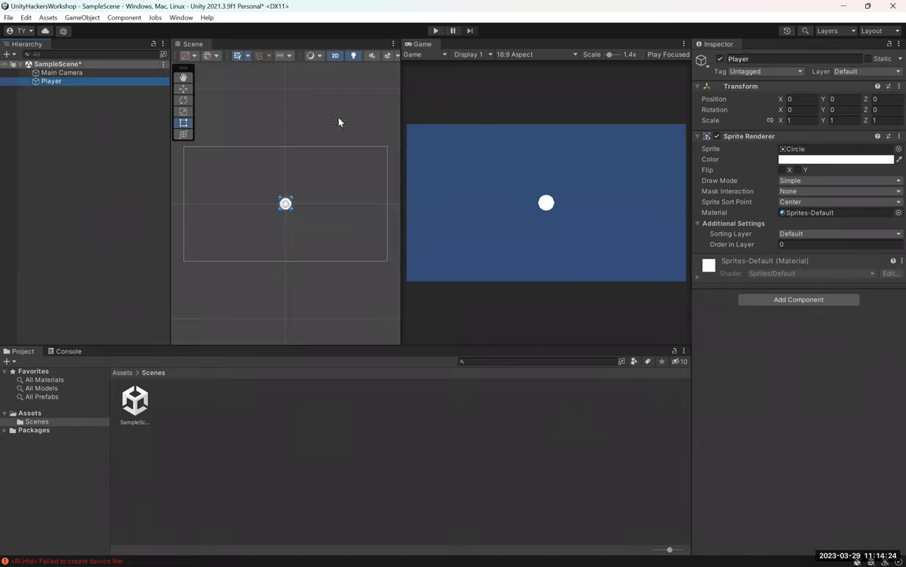
pyautogui.hotkey('ctrl', 's')
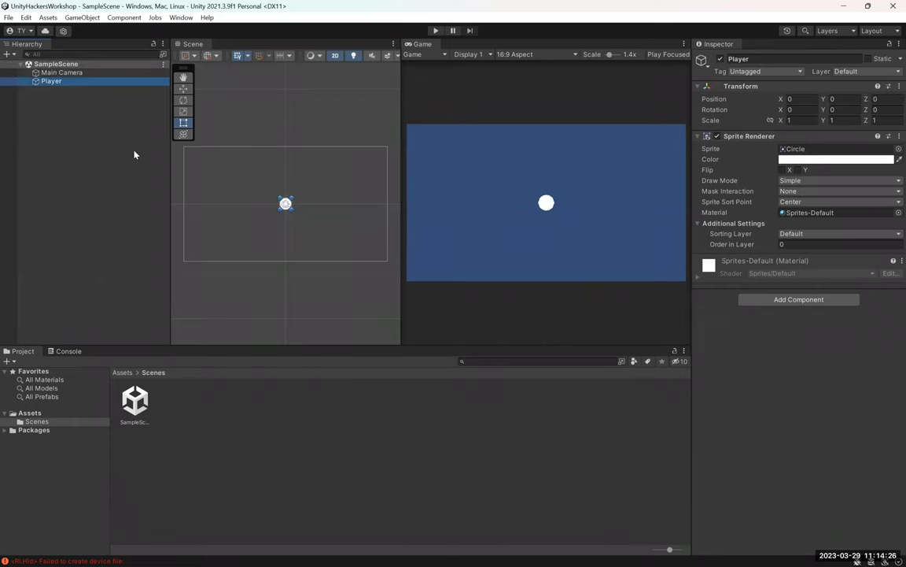
# - Select Player to check its components, then deselect it
pyautogui.click(119, 138)
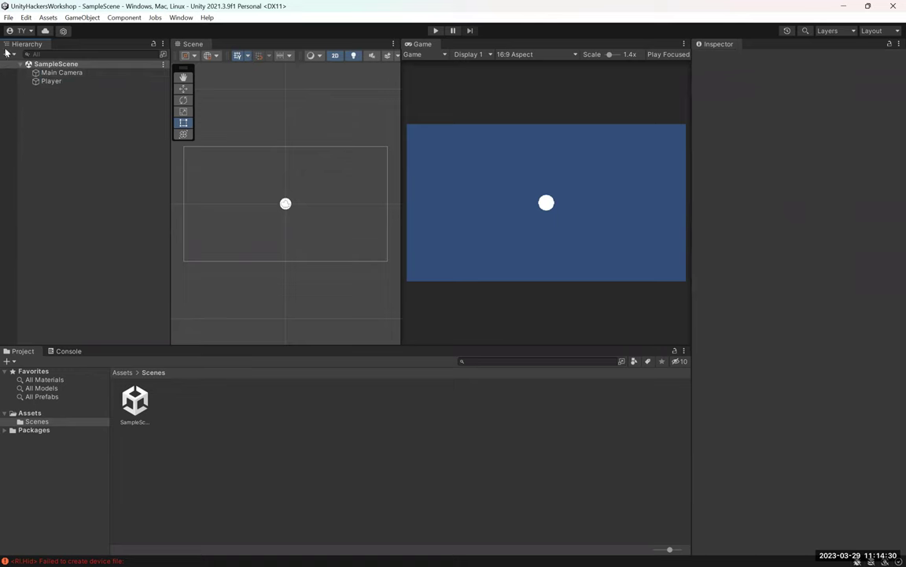
pyautogui.click(67, 80)
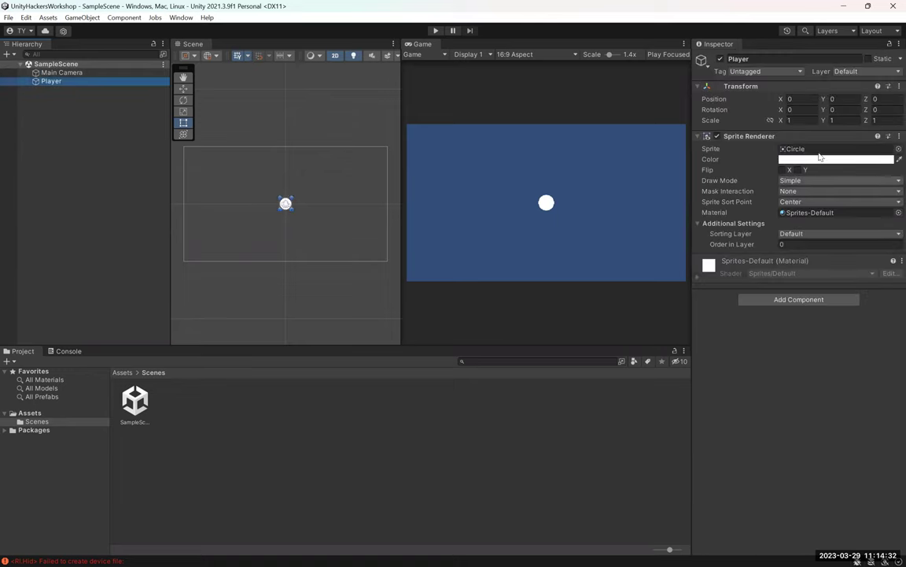
pyautogui.click(85, 146)
# - Add a 2D Sprites > Square object named Ground to the scene
pyautogui.rightClick(85, 142)
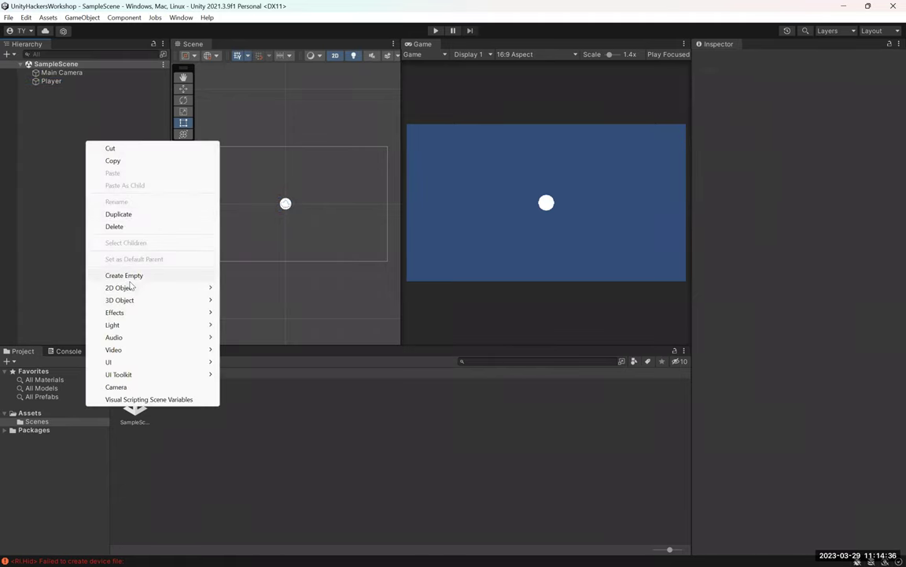
pyautogui.moveTo(131, 287)
pyautogui.moveTo(287, 289)
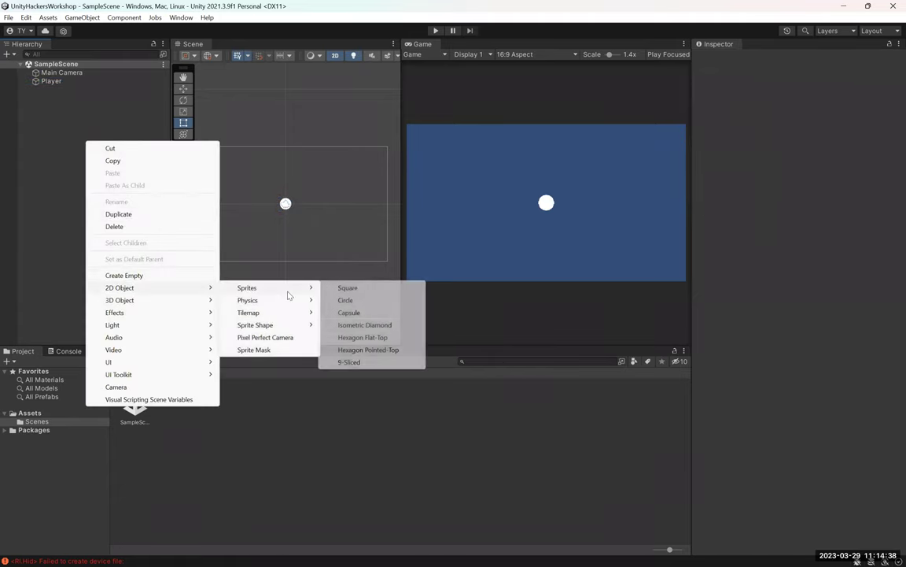
pyautogui.click(359, 290)
pyautogui.write('Ground')
pyautogui.press('Return')
pyautogui.click(79, 91)
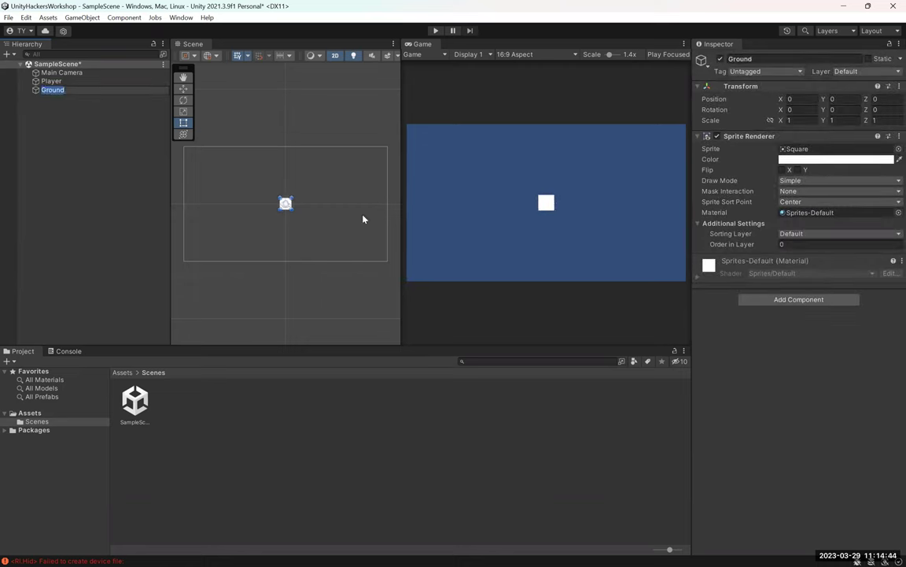
# - Move Ground below Player, stretch it into a wide floor bar, and save
pyautogui.click(189, 92)
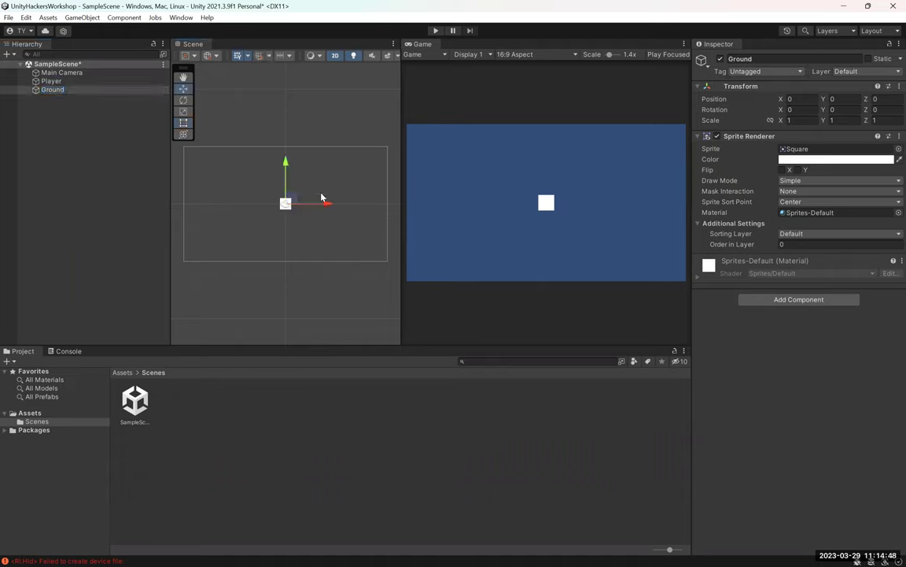
pyautogui.moveTo(286, 167); pyautogui.dragTo(259, 205)
pyautogui.moveTo(327, 229)
pyautogui.mouseDown()
pyautogui.moveTo(316, 233)
pyautogui.moveTo(328, 232)
pyautogui.mouseUp()
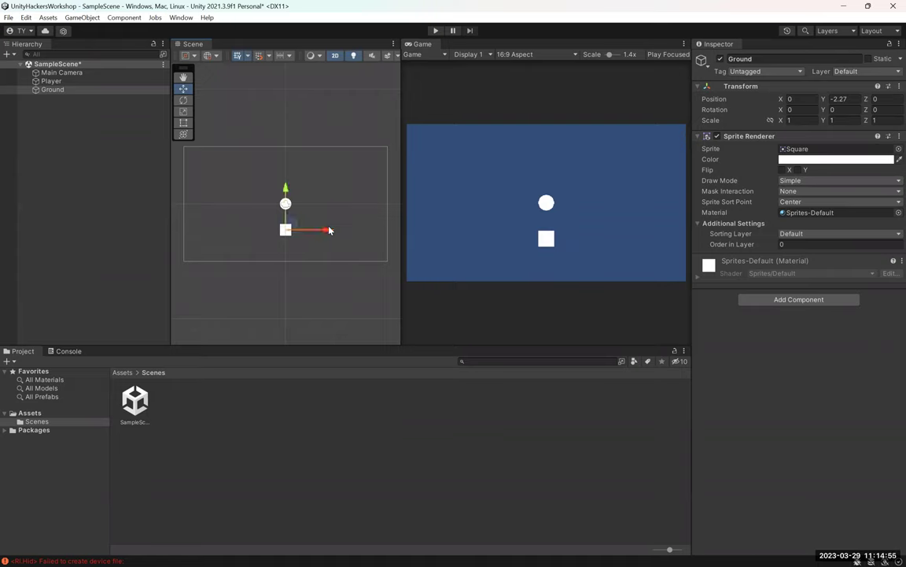
pyautogui.click(183, 111)
pyautogui.moveTo(328, 229); pyautogui.dragTo(346, 202)
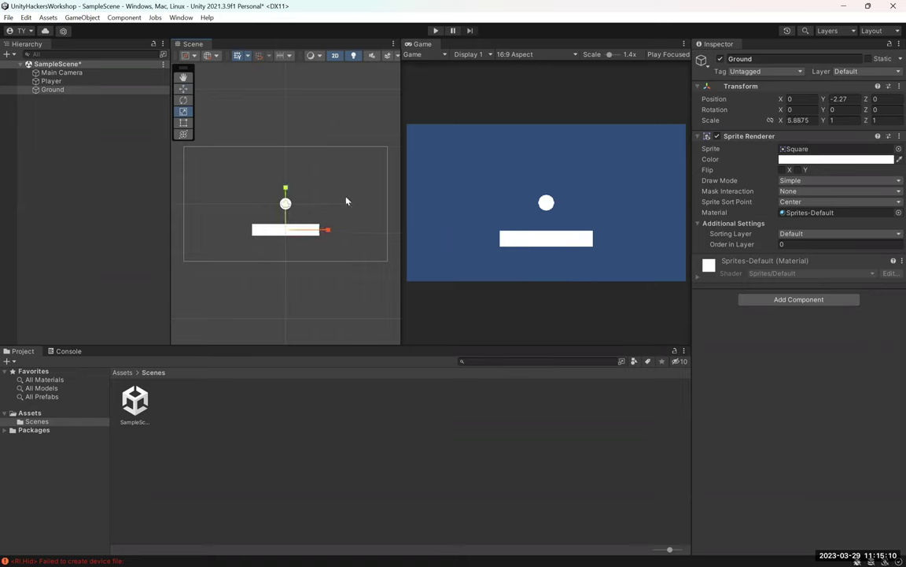
pyautogui.click(184, 122)
pyautogui.moveTo(320, 229); pyautogui.dragTo(401, 238)
pyautogui.press('r')
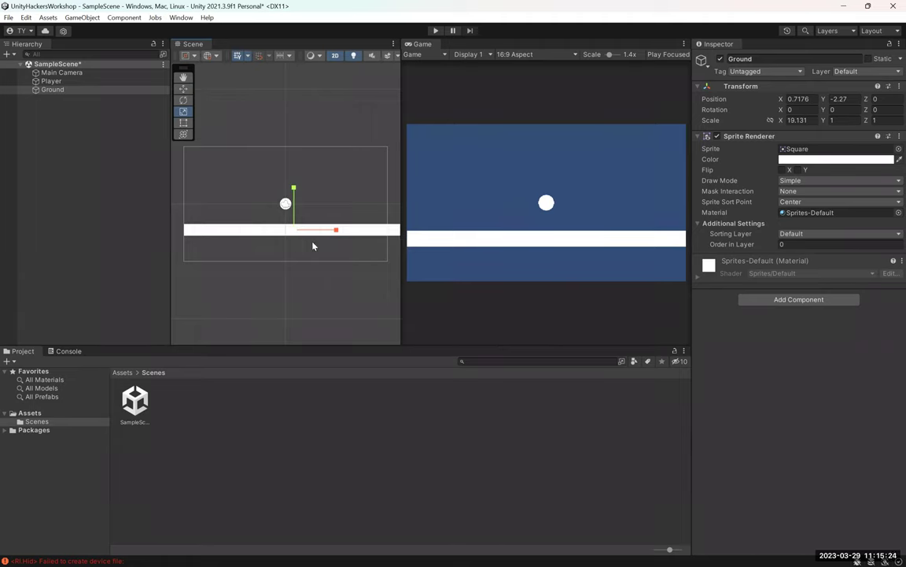
pyautogui.moveTo(307, 232); pyautogui.dragTo(316, 233)
pyautogui.click(305, 260)
pyautogui.hotkey('ctrl', 's')
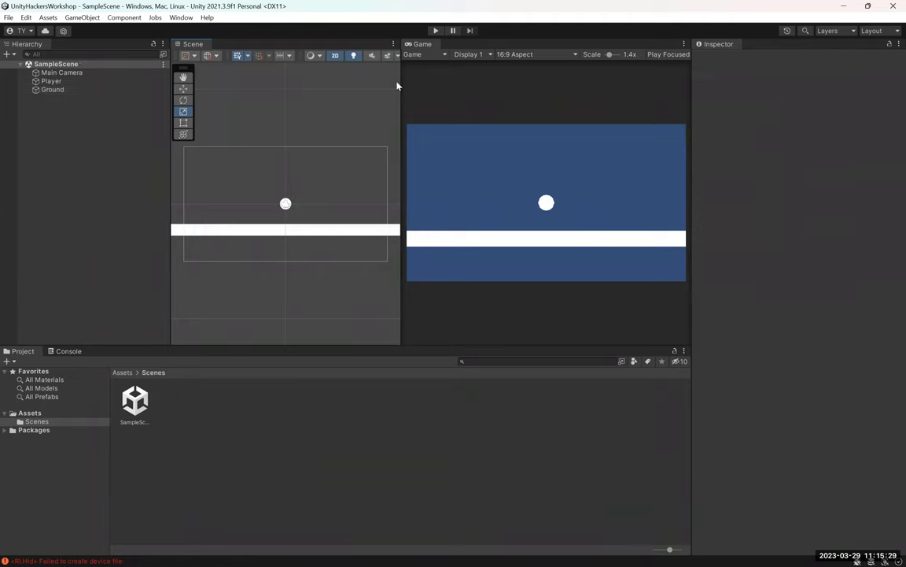
# - Start and stop Play mode, select Player, and switch to the Hand tool
pyautogui.click(435, 30)
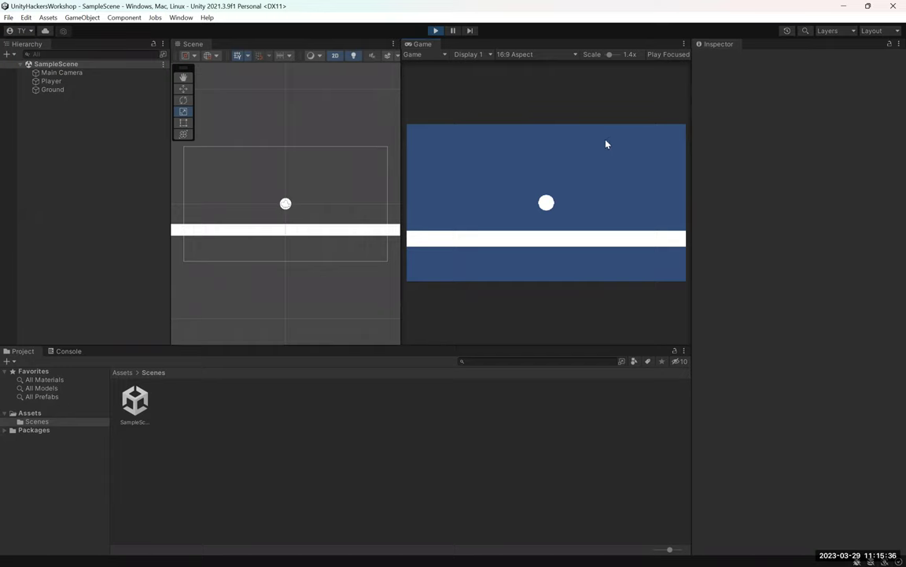
pyautogui.click(435, 31)
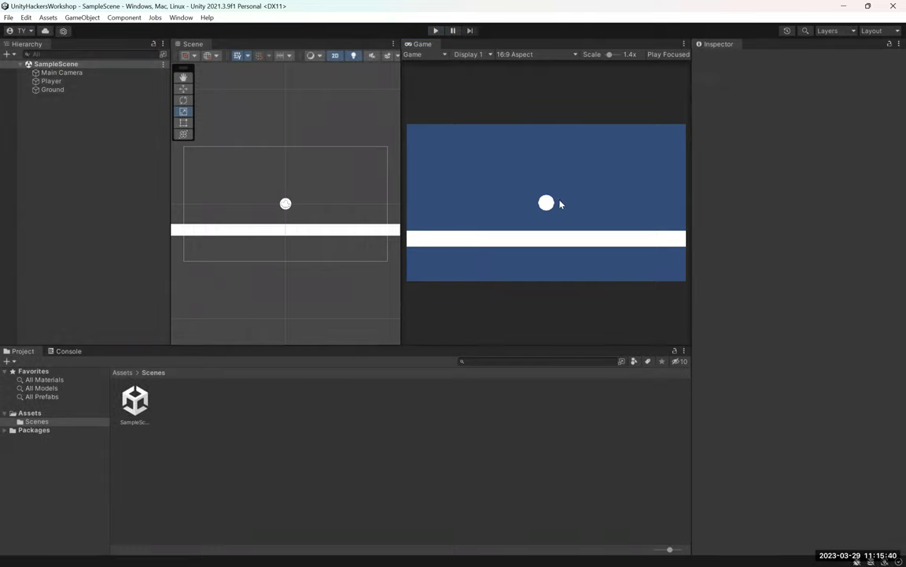
pyautogui.click(55, 81)
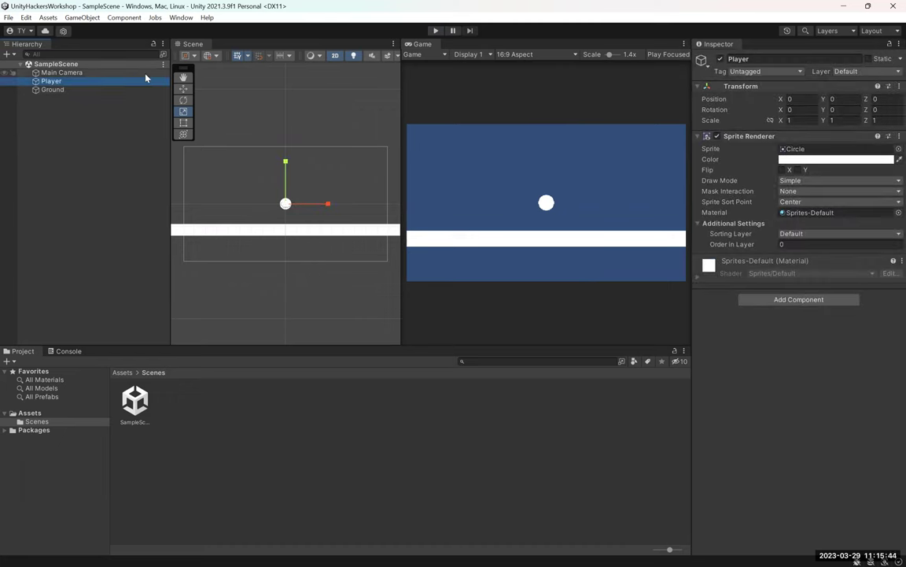
pyautogui.click(183, 78)
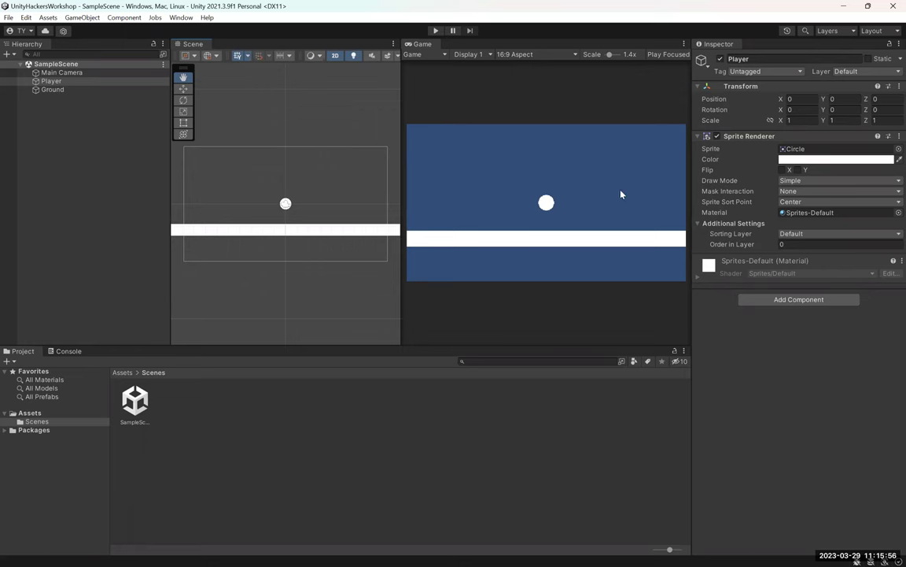
pyautogui.hotkey('alt', 'Tab')
# - Show the Rigidbody2D Component slide in PowerPoint, then return to Unity
pyautogui.press('Tab')
pyautogui.press('Tab')
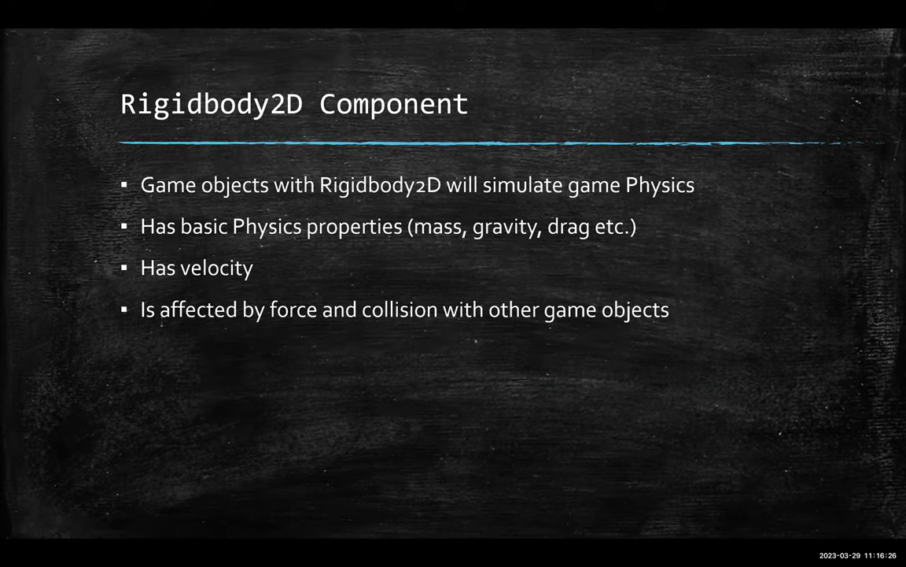
pyautogui.hotkey('alt', 'Tab')
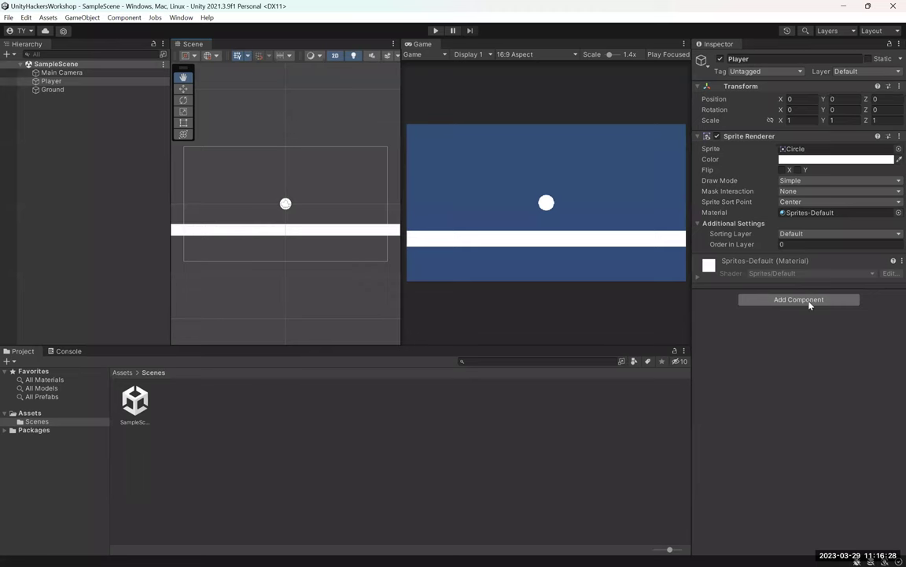
# - Add a Rigidbody 2D to Player by searching 'rigi' in Add Component, then select Ground
pyautogui.click(809, 304)
pyautogui.write('rigi')
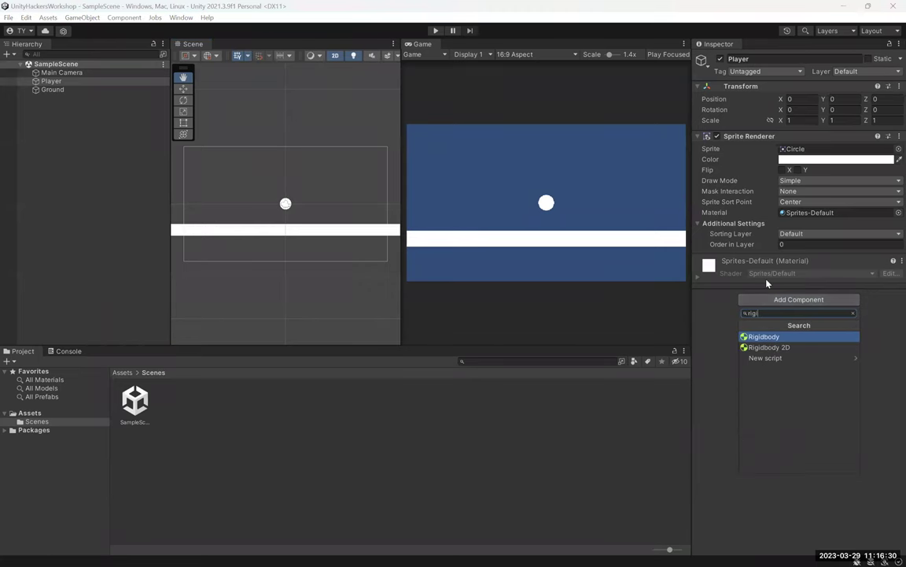
pyautogui.press('Escape')
pyautogui.press('Escape')
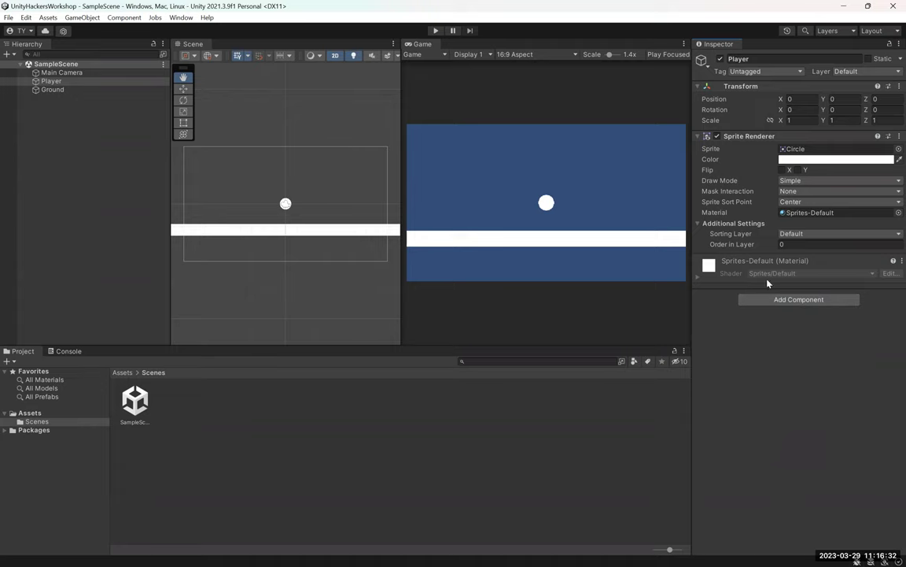
pyautogui.click(51, 81)
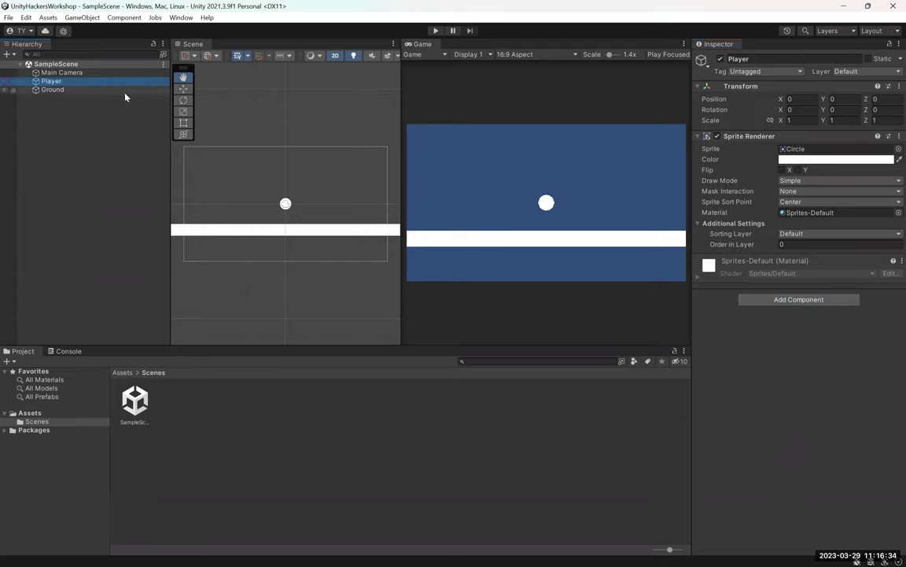
pyautogui.click(799, 301)
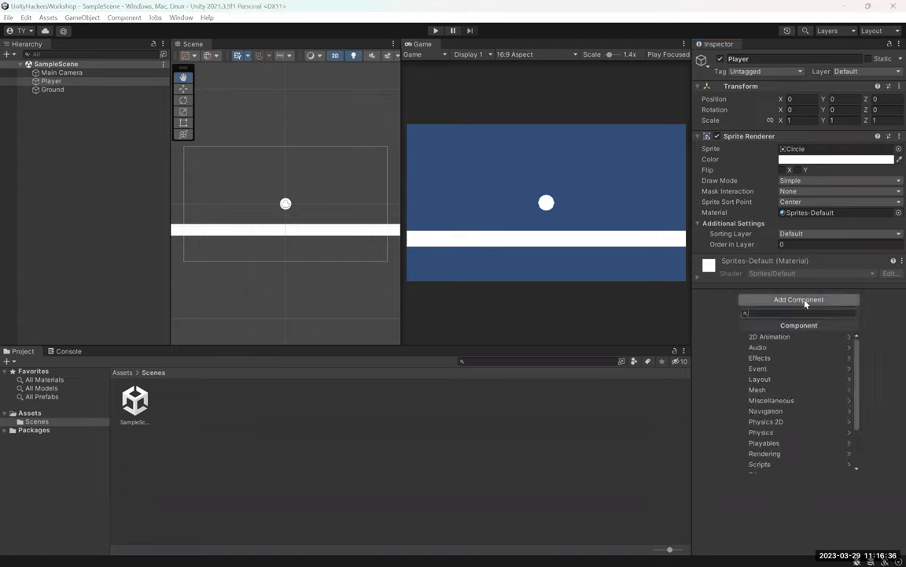
pyautogui.write('rigi')
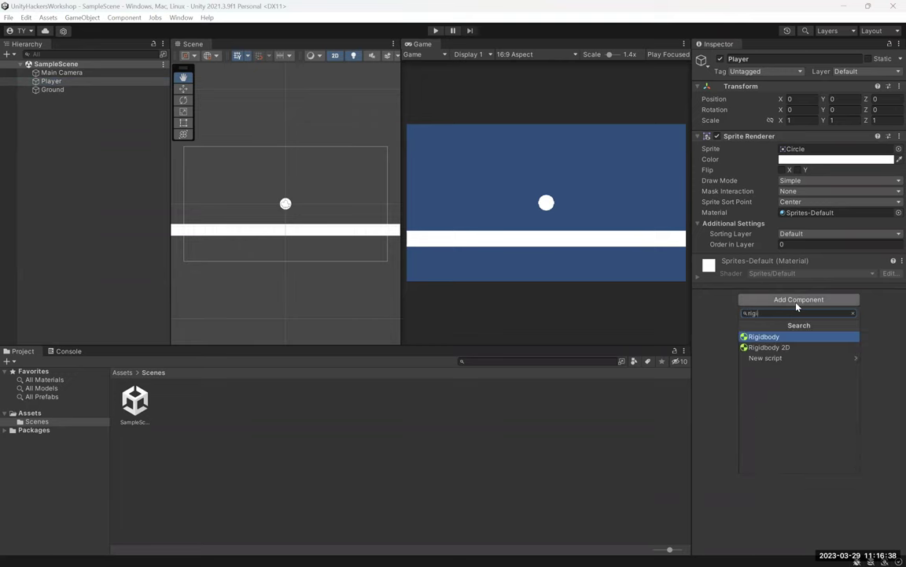
pyautogui.press('Return')
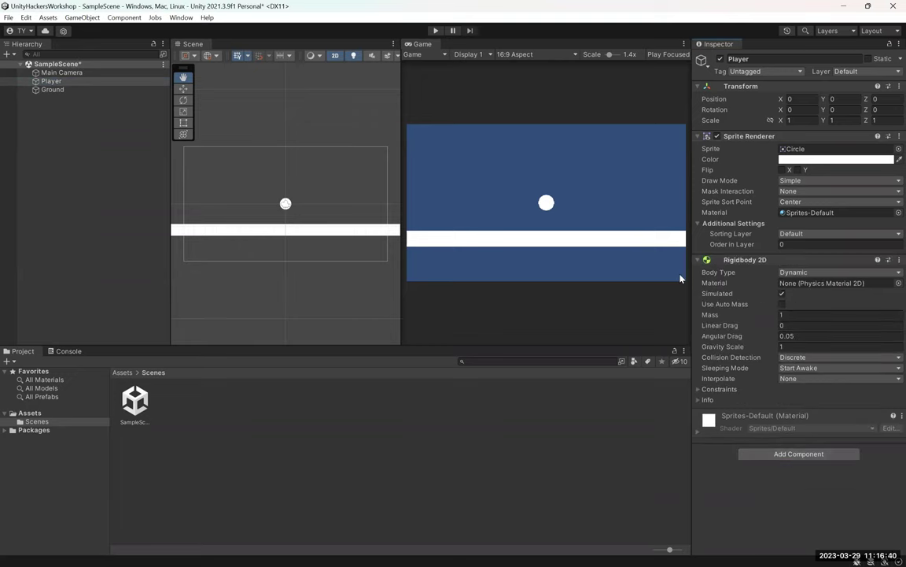
pyautogui.click(82, 90)
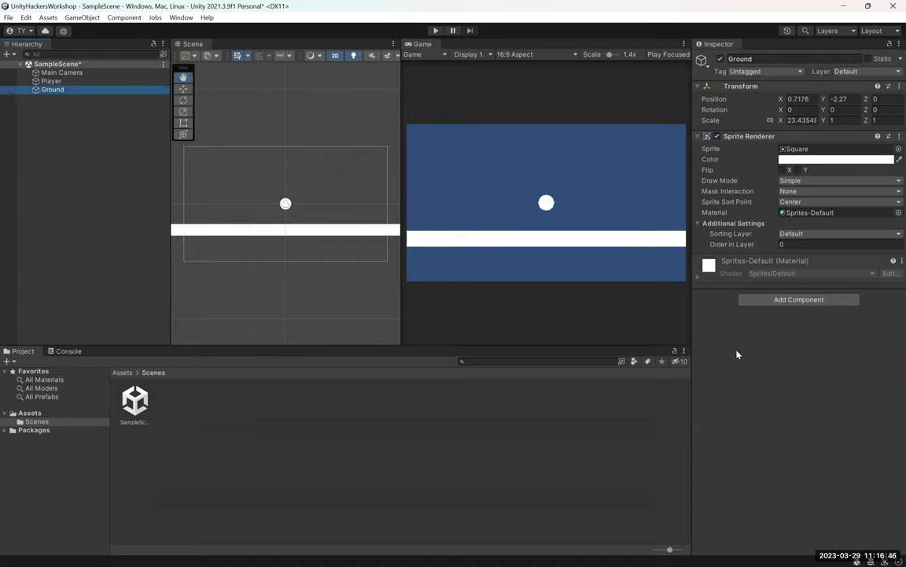
# - Add a Rigidbody 2D to Ground by searching 'rig' in Add Component
pyautogui.click(822, 299)
pyautogui.write('rig')
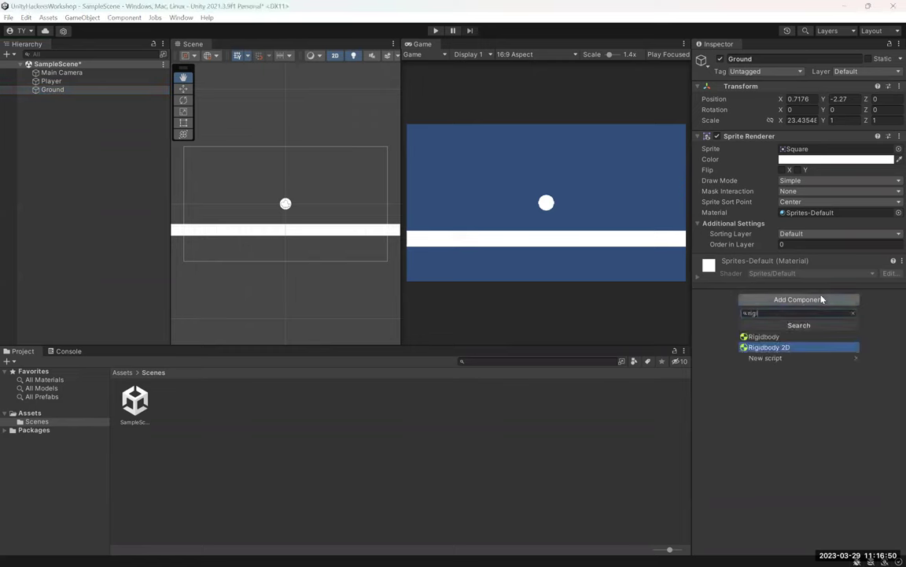
pyautogui.press('Return')
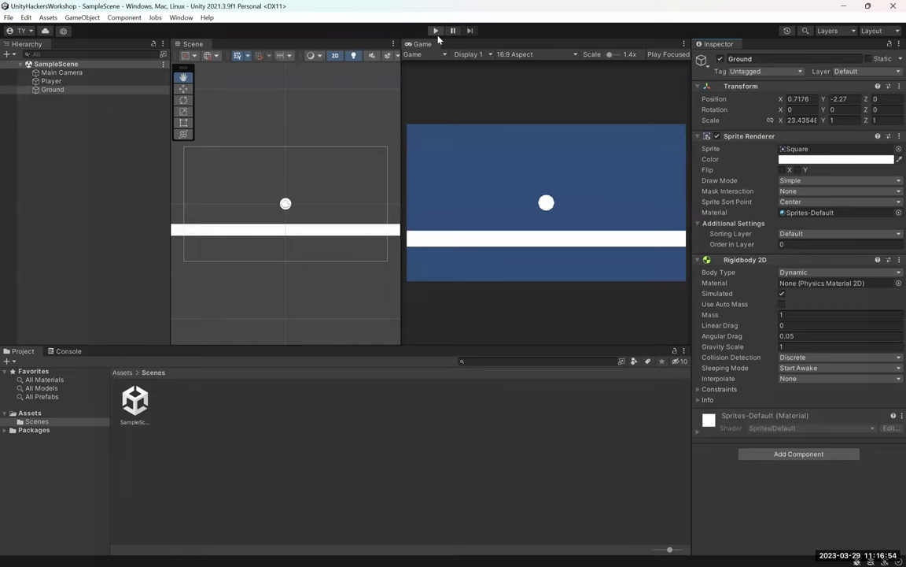
pyautogui.click(435, 30)
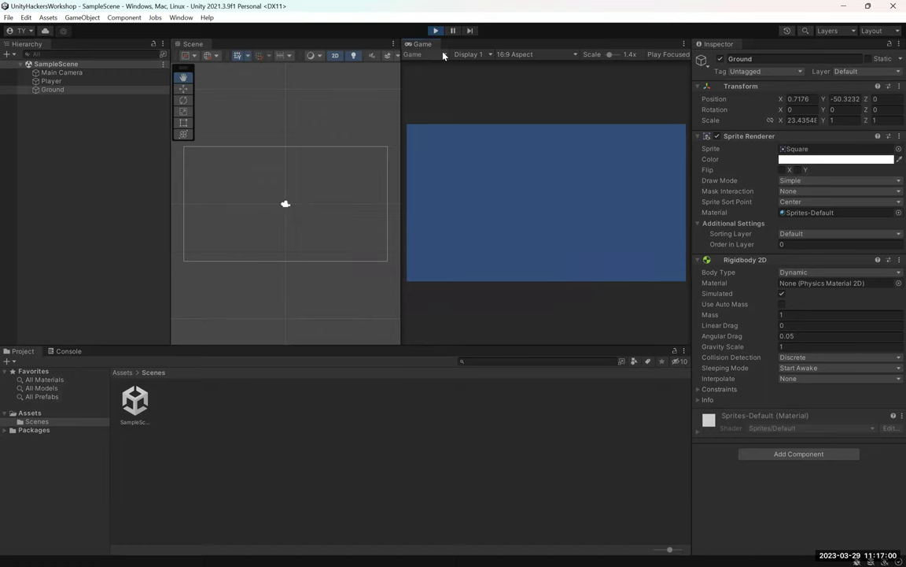
pyautogui.click(436, 31)
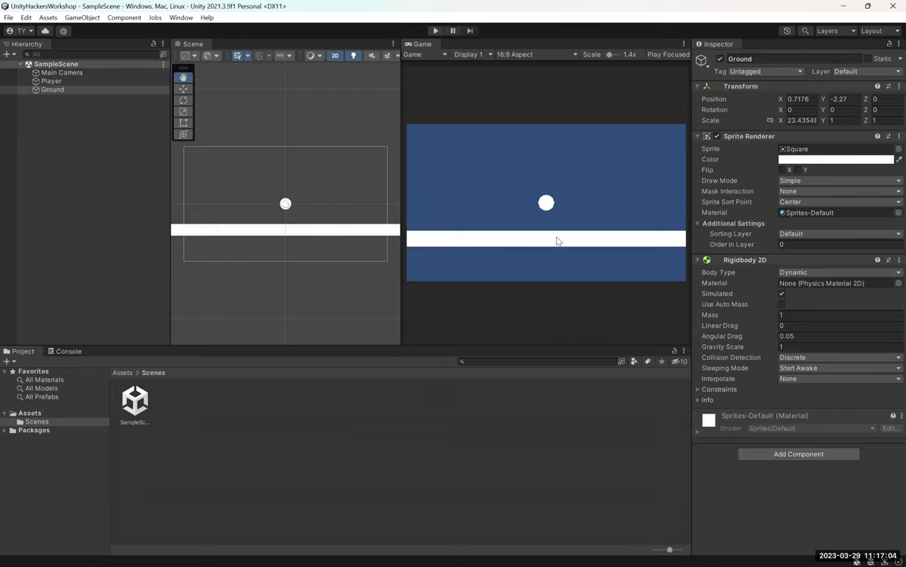
pyautogui.click(63, 90)
pyautogui.click(830, 272)
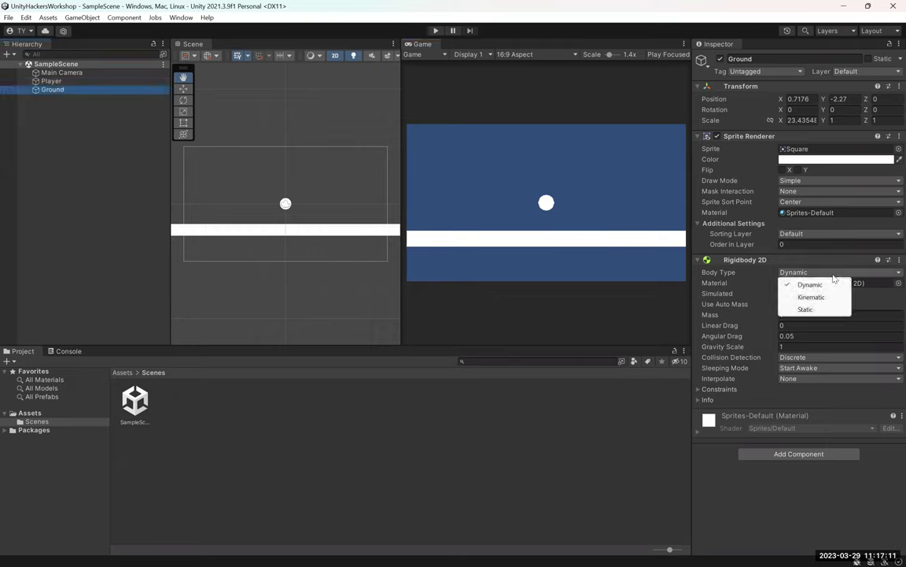
pyautogui.click(787, 489)
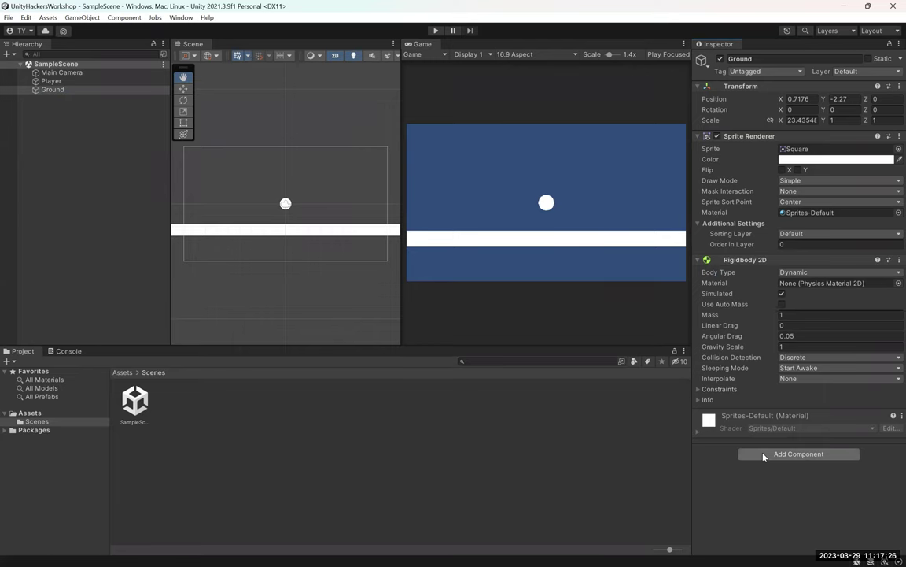
# - Advance the slideshow to the Kinematic & Static Rigidbodies slide, then return to Unity
pyautogui.hotkey('alt', 'Tab')
pyautogui.press('Right')
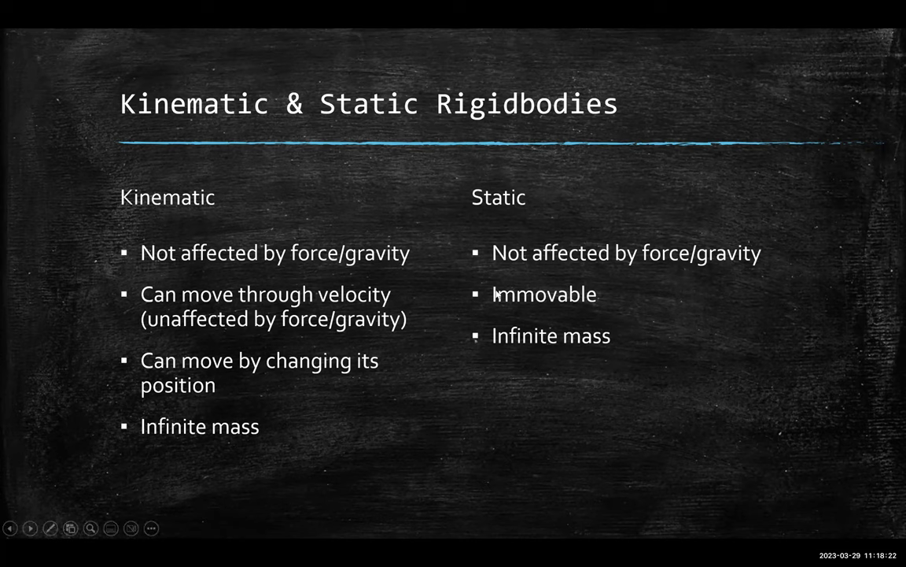
pyautogui.hotkey('alt', 'Tab')
# - Set Ground's Rigidbody 2D Body Type to Static and save the scene
pyautogui.click(54, 90)
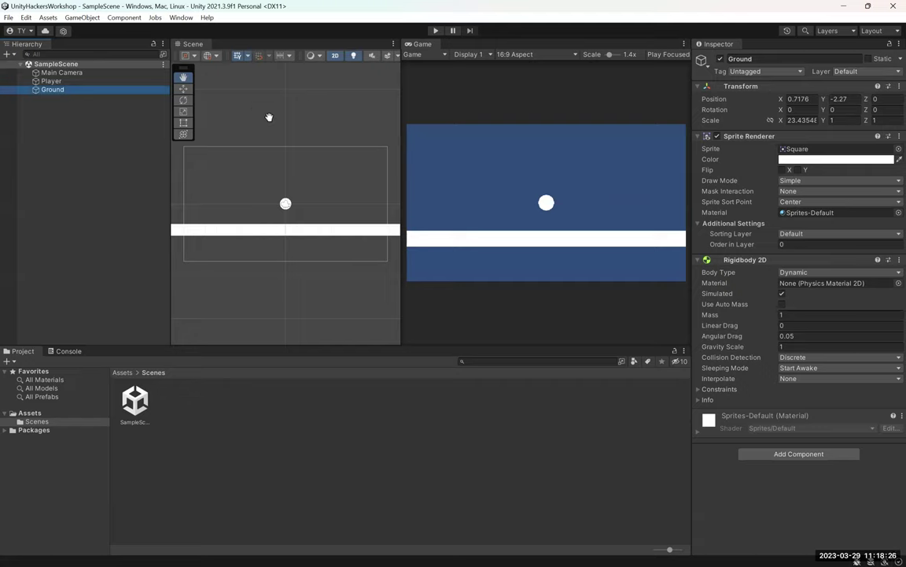
pyautogui.click(803, 272)
pyautogui.click(804, 310)
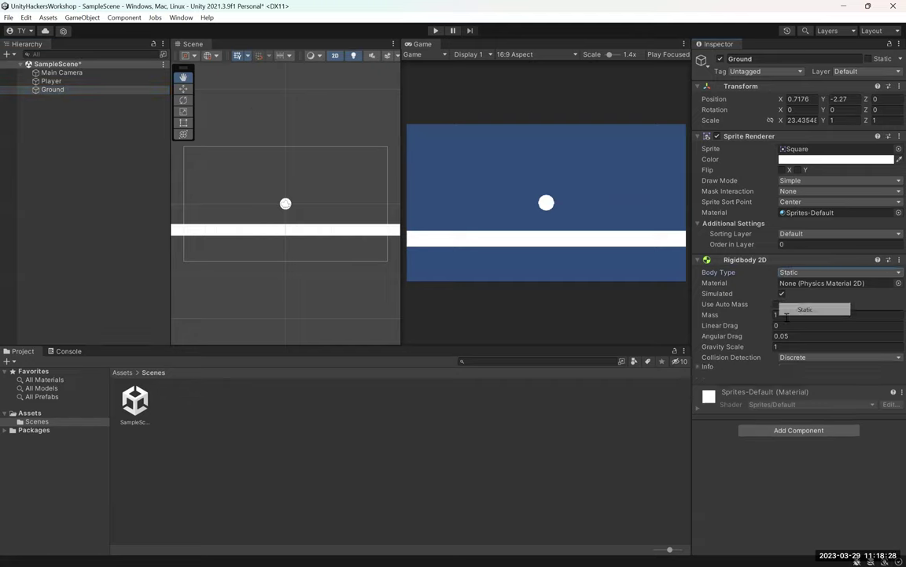
pyautogui.hotkey('ctrl', 's')
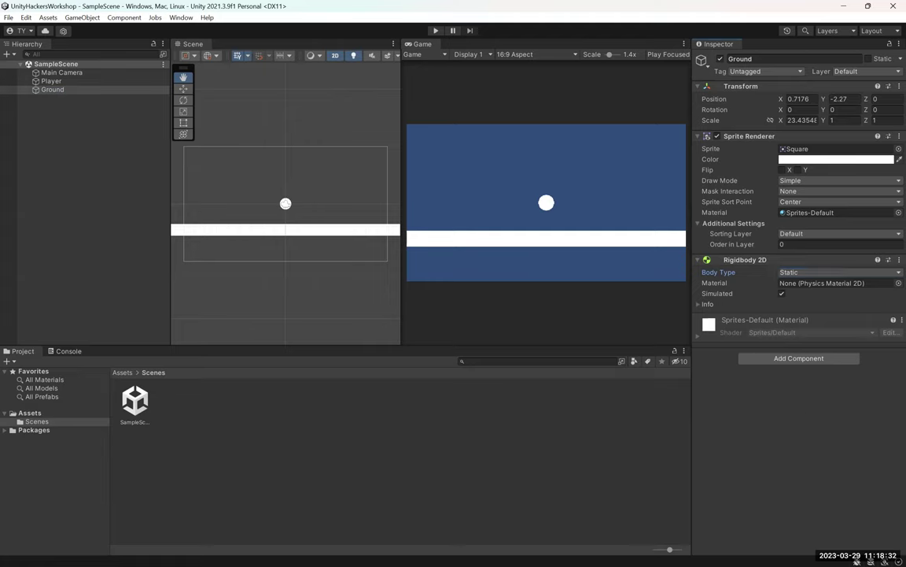
pyautogui.moveTo(857, 563)
# - Test-run the scene with the Static ground, show the Pop Quiz slide, and return to Unity
pyautogui.click(435, 30)
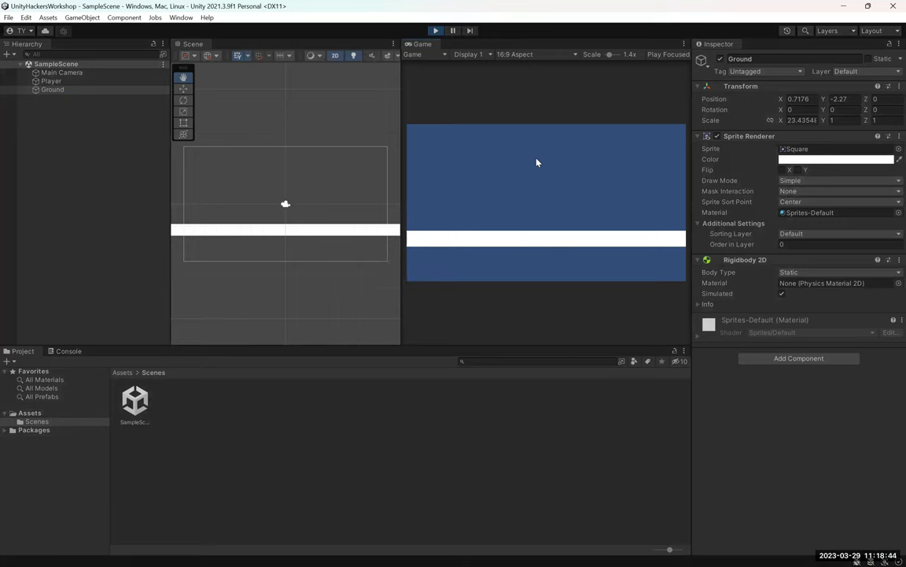
pyautogui.hotkey('ctrl', 'p')
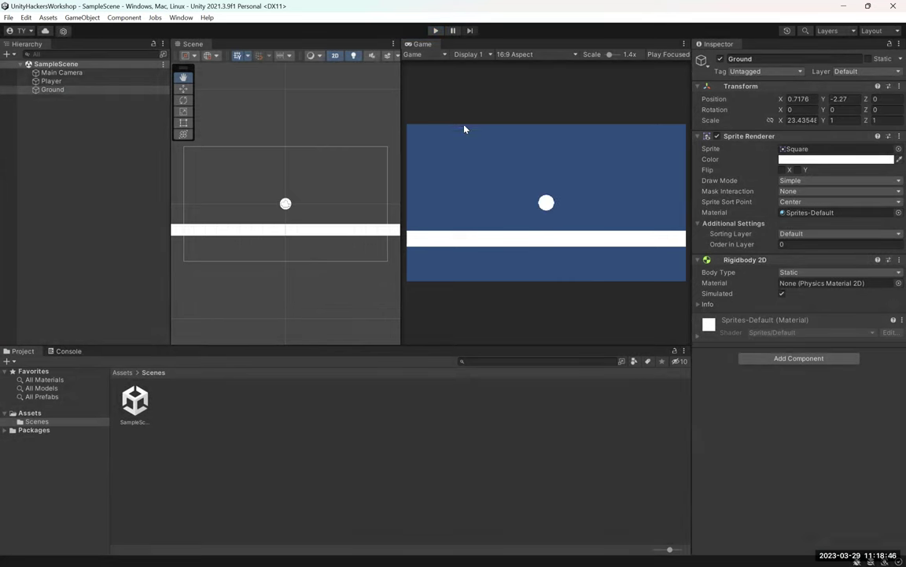
pyautogui.hotkey('alt', 'Tab')
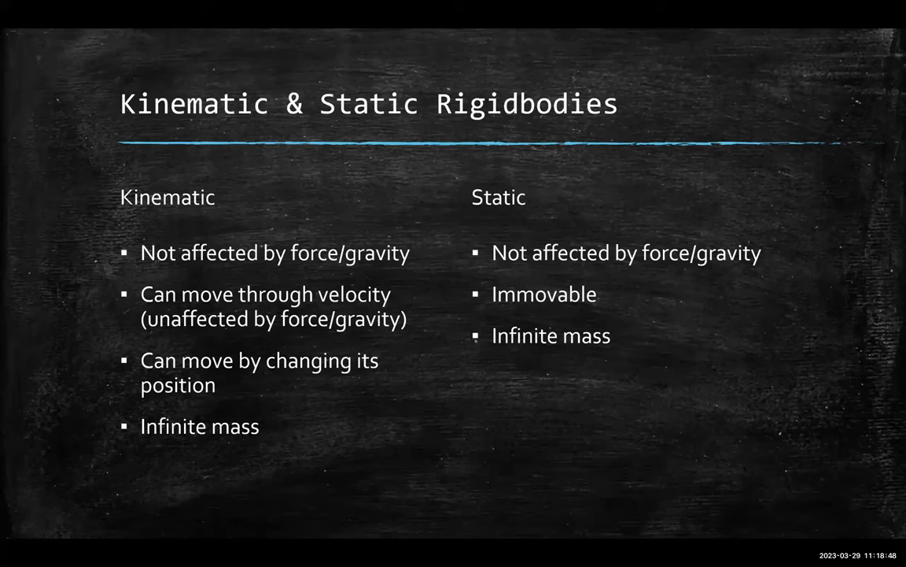
pyautogui.press('Right')
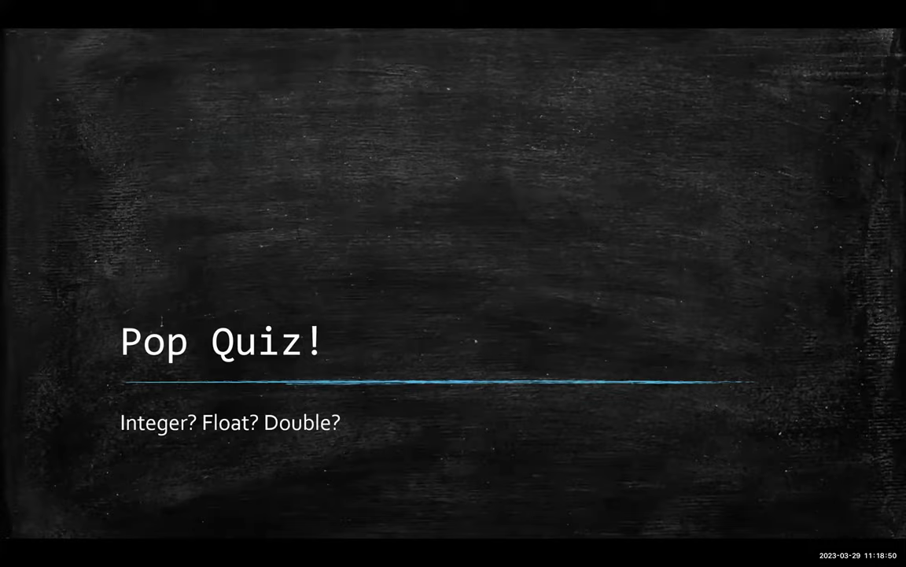
pyautogui.hotkey('alt', 'Tab')
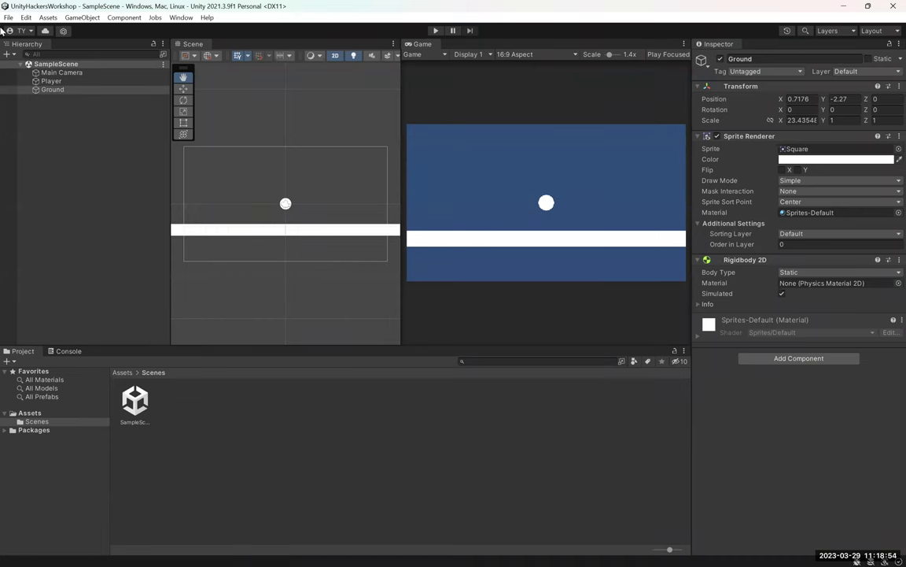
# - Compare the Player's Dynamic Rigidbody 2D (mass 1, gravity scale 1) with the Ground's Static Rigidbody 2D
pyautogui.click(51, 81)
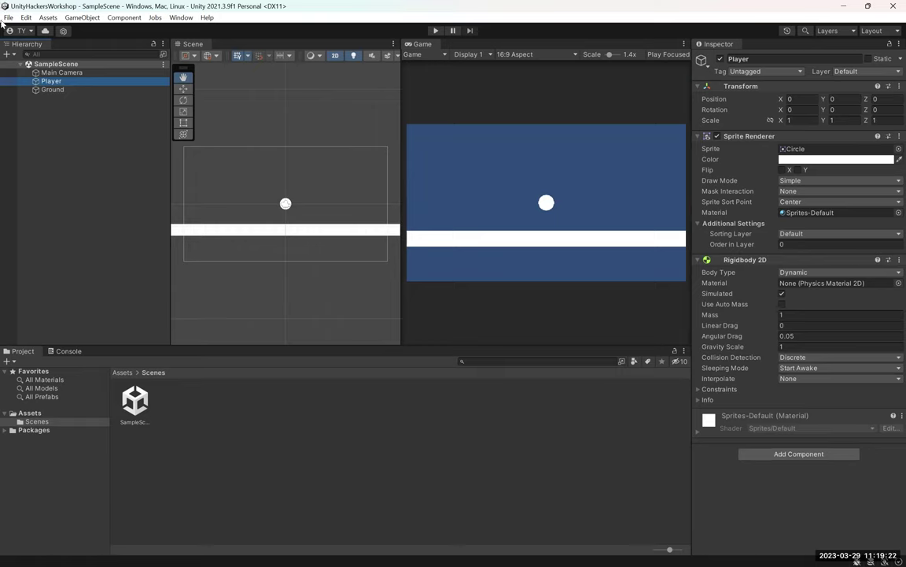
pyautogui.click(51, 88)
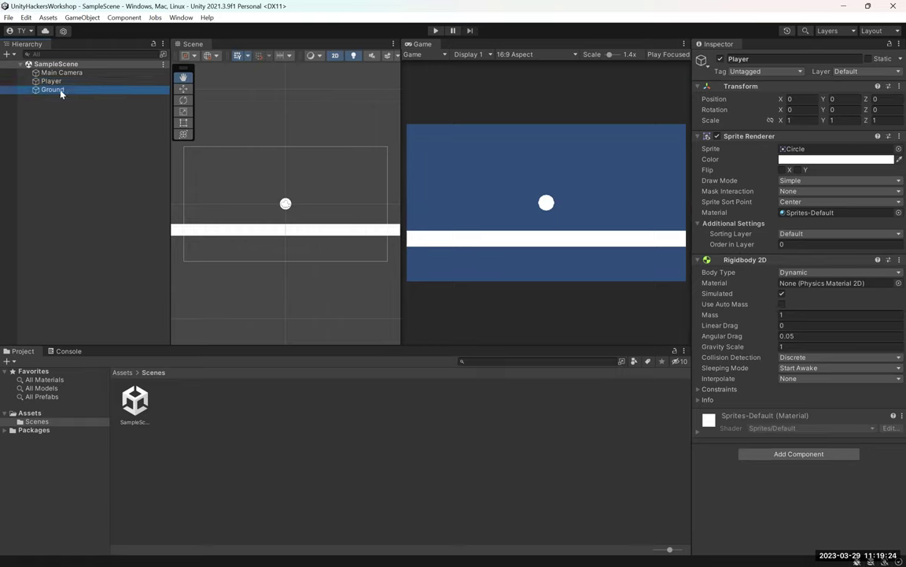
pyautogui.click(183, 89)
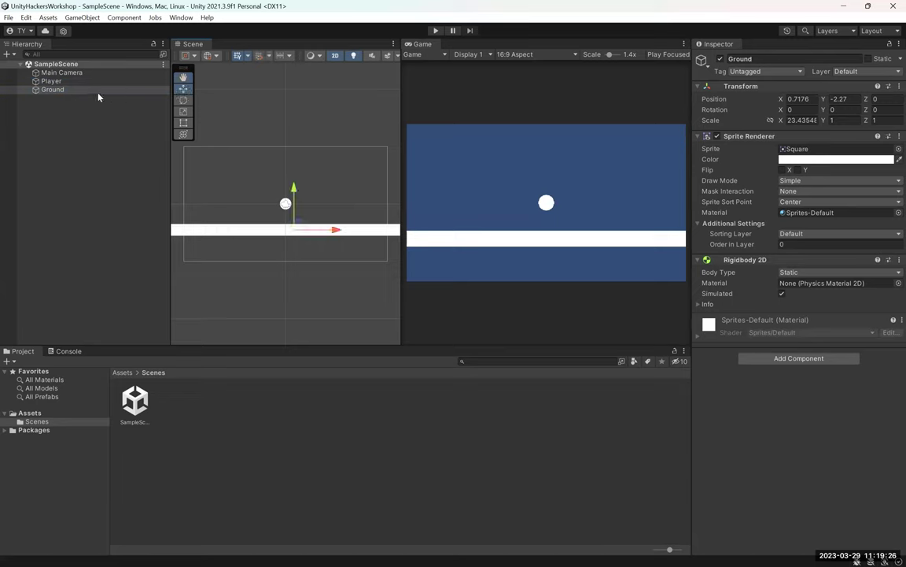
pyautogui.click(51, 81)
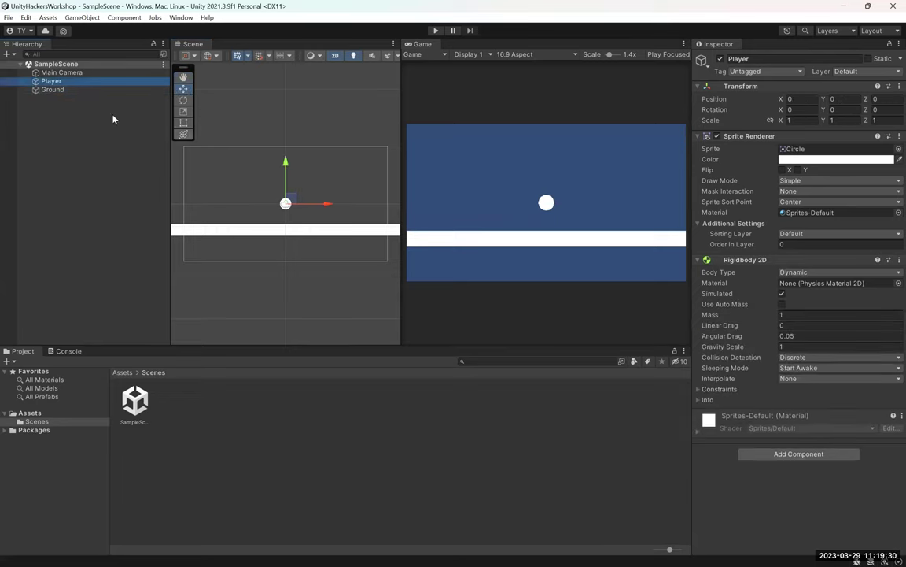
pyautogui.scroll(2, 300, 117)
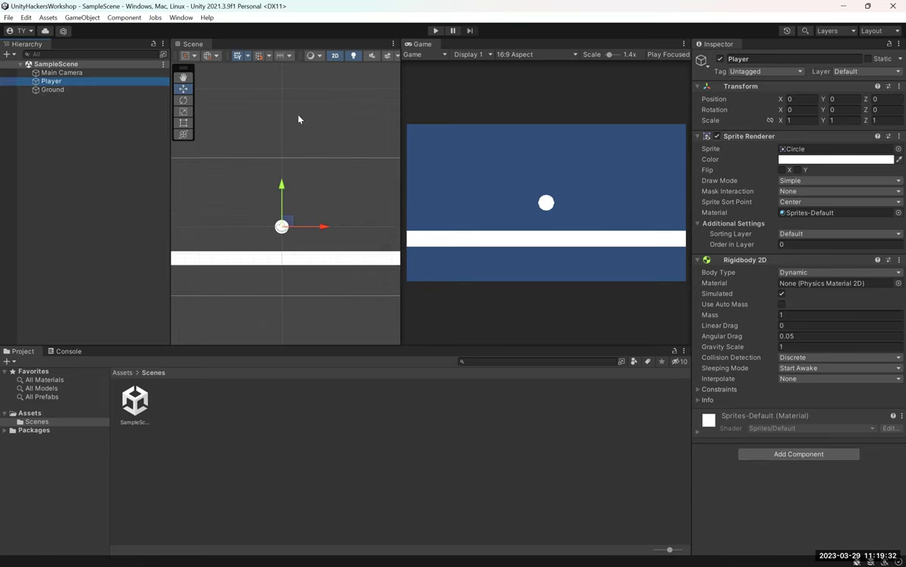
# - Add a Circle Collider 2D (radius 0.5, zero offset) to the Player by searching 'collider'
pyautogui.click(798, 453)
pyautogui.write('collider')
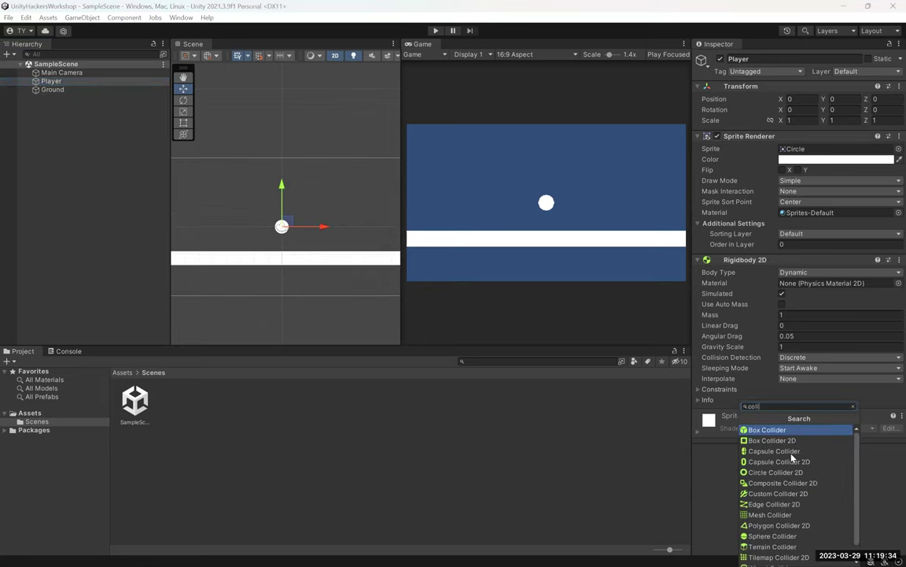
pyautogui.press('Down')
pyautogui.press('Down')
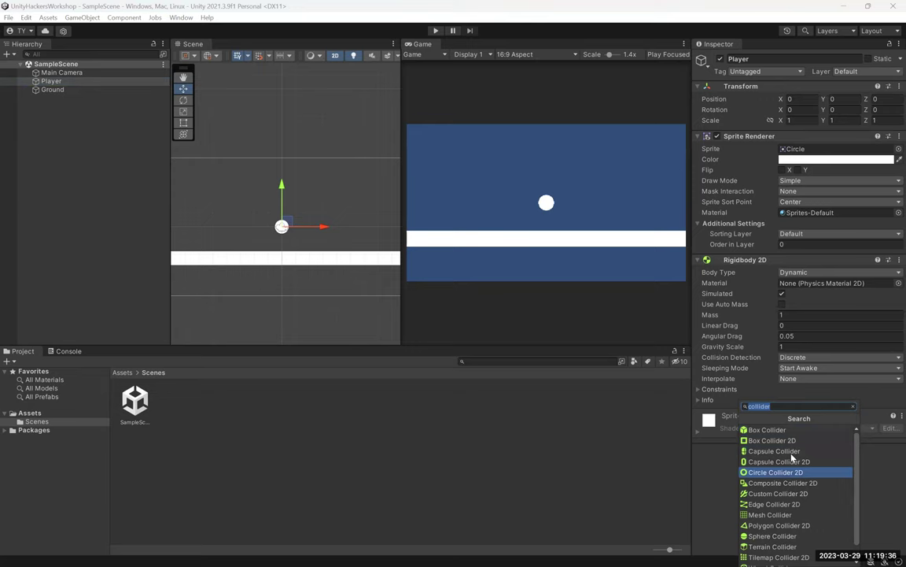
pyautogui.press('Return')
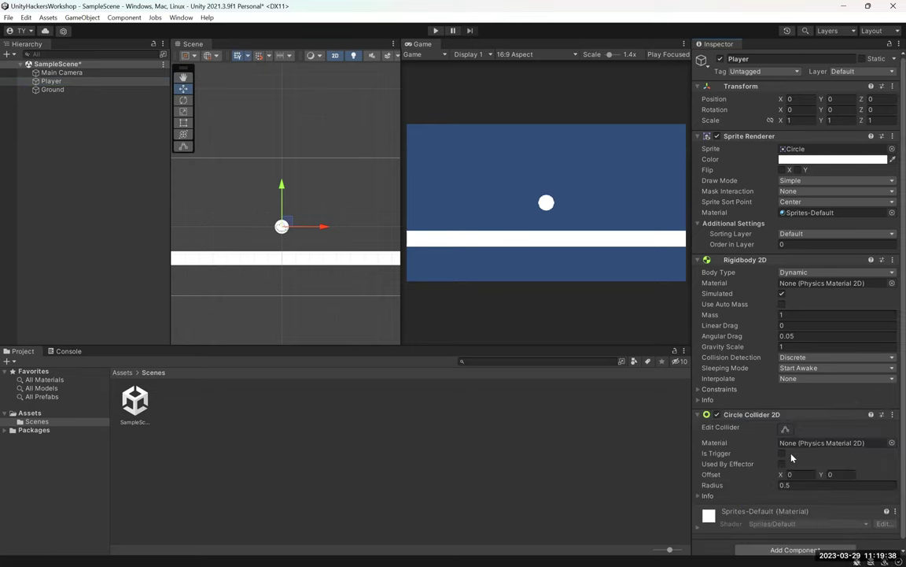
pyautogui.scroll(3, 349, 258)
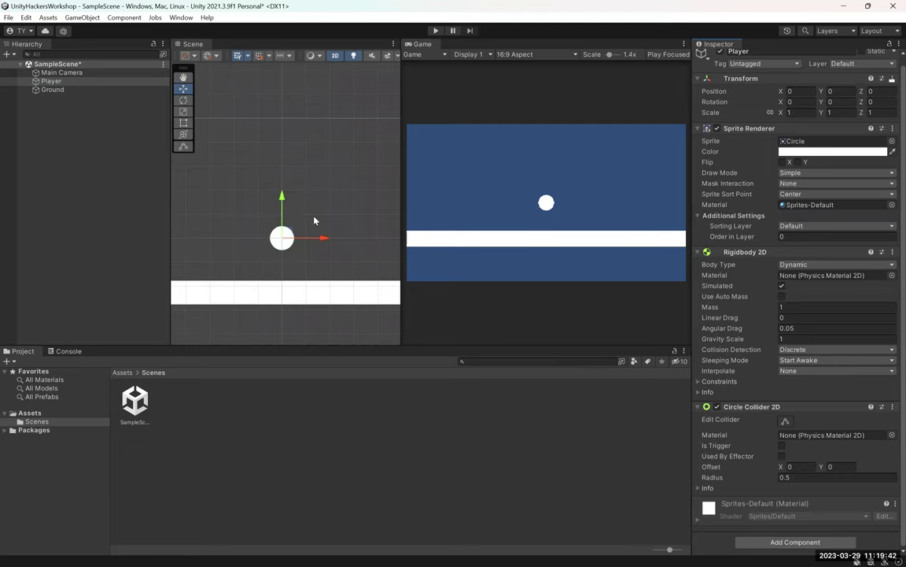
pyautogui.scroll(-2, 316, 223)
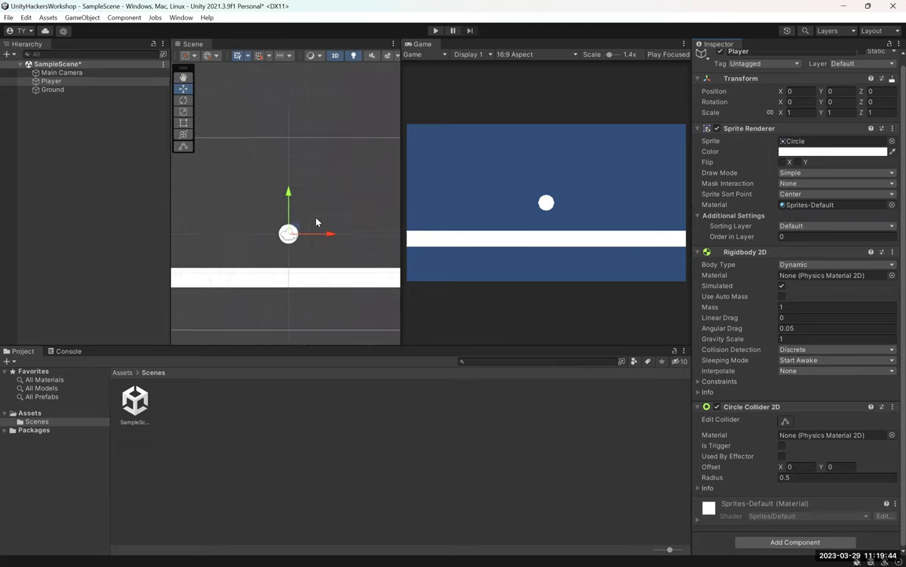
pyautogui.click(53, 89)
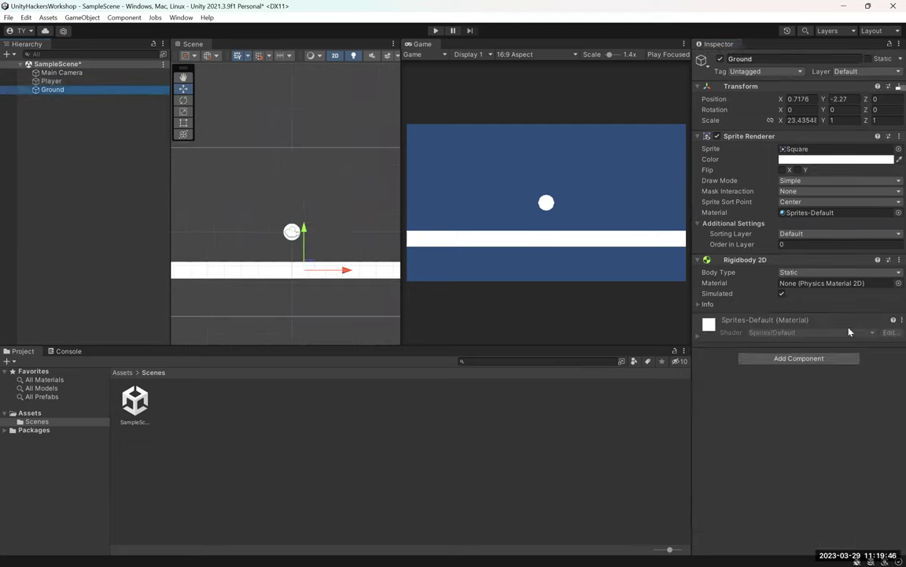
# - Frame the Ground, give it a Box Collider 2D, and save the scene
pyautogui.press('f')
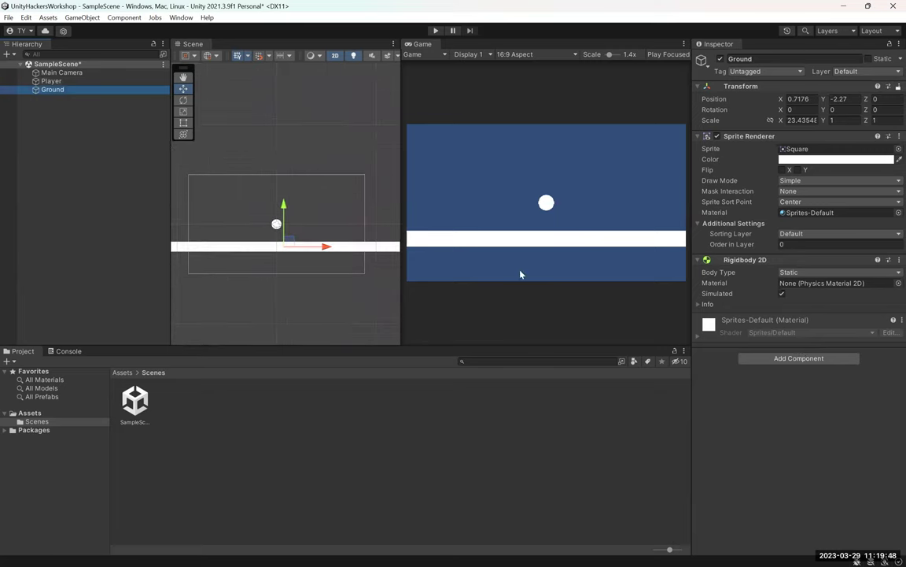
pyautogui.click(764, 358)
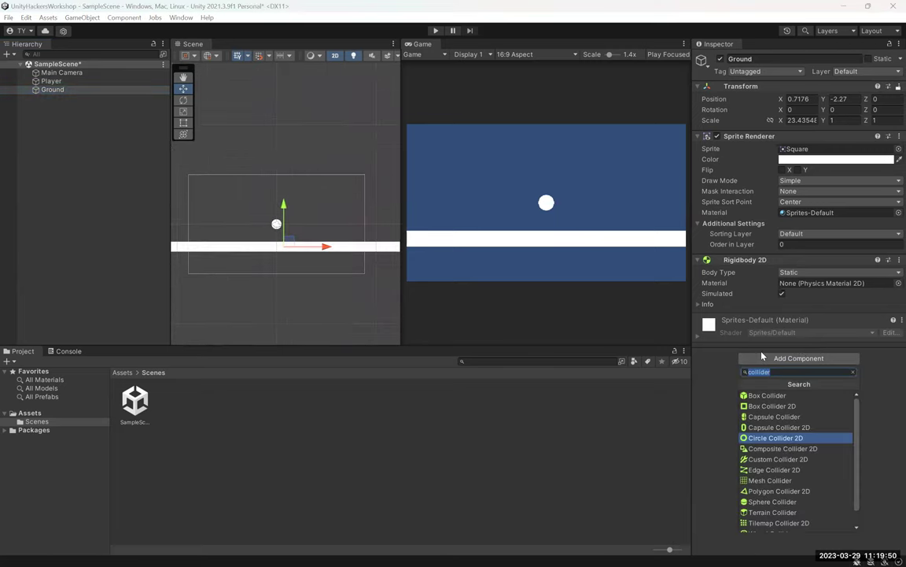
pyautogui.press('Up')
pyautogui.press('Up')
pyautogui.press('Up')
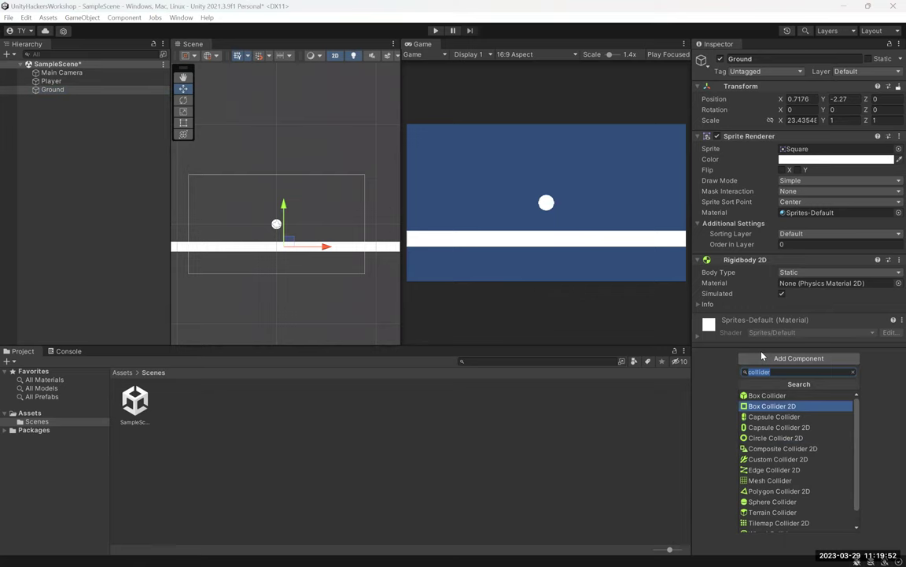
pyautogui.press('Return')
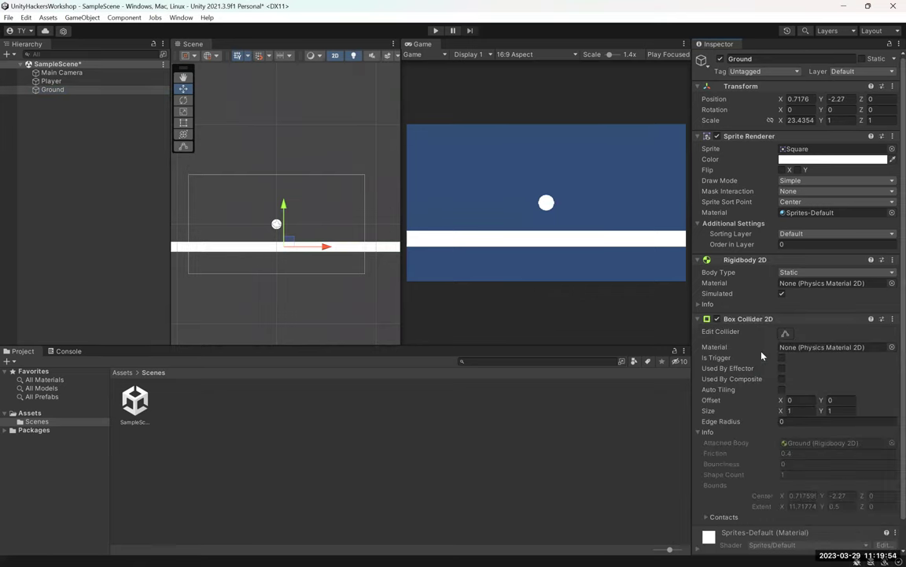
pyautogui.hotkey('ctrl', 's')
pyautogui.click(435, 30)
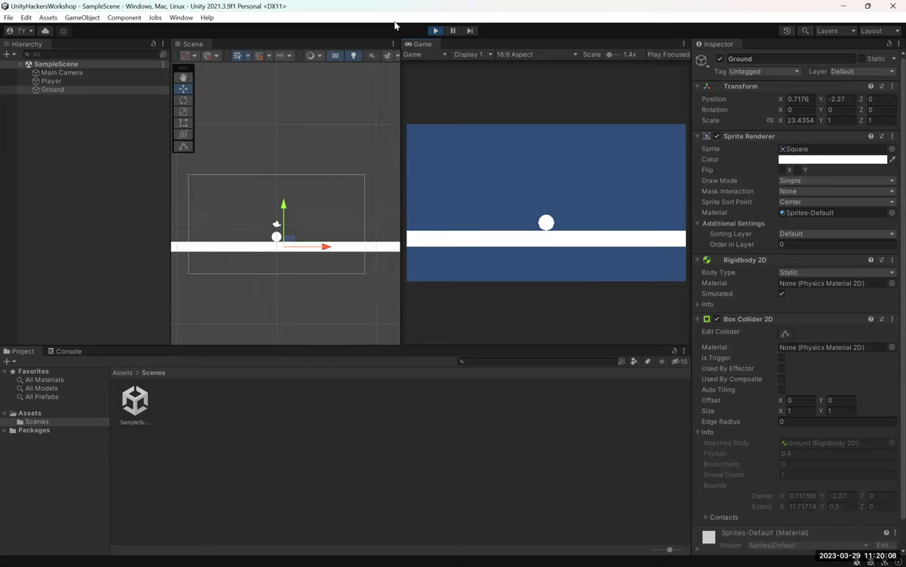
pyautogui.click(435, 30)
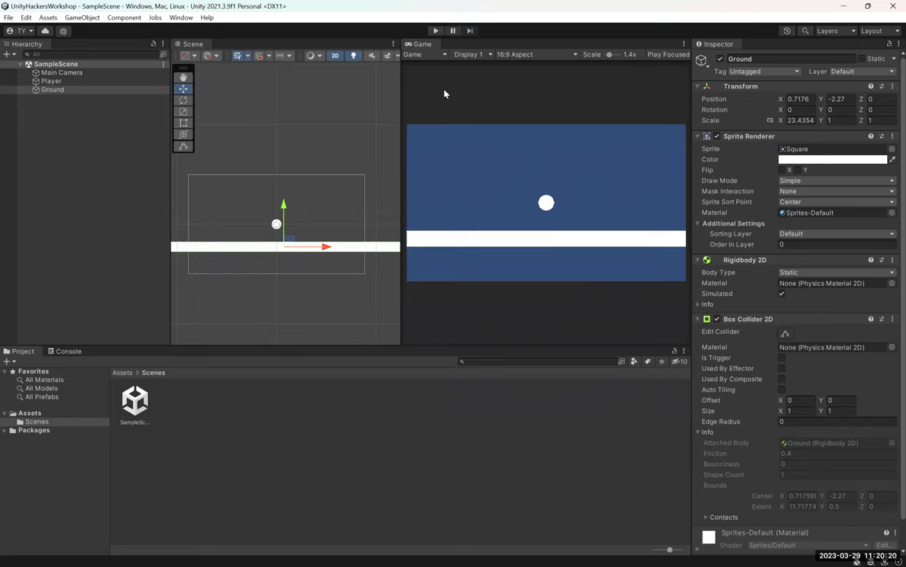
pyautogui.hotkey('alt', 'Tab')
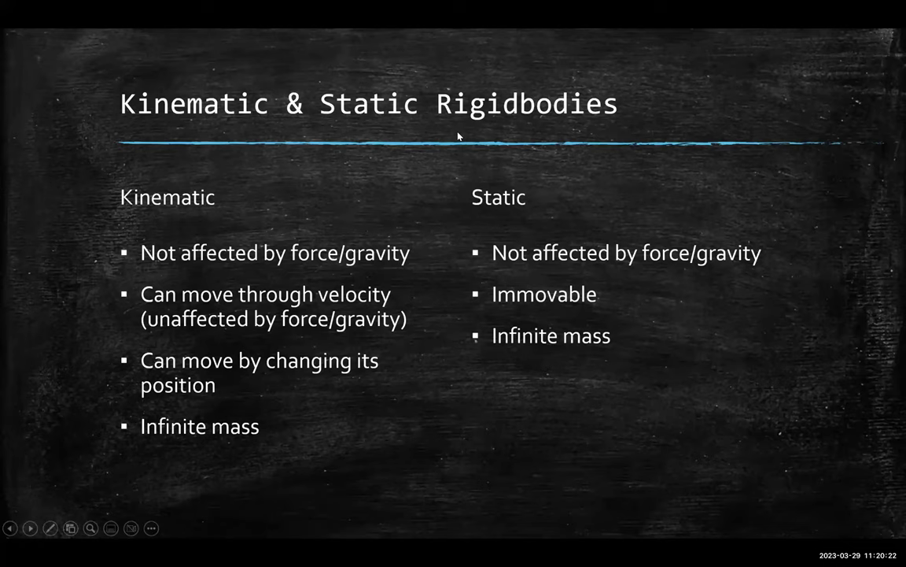
pyautogui.hotkey('alt', 'Tab')
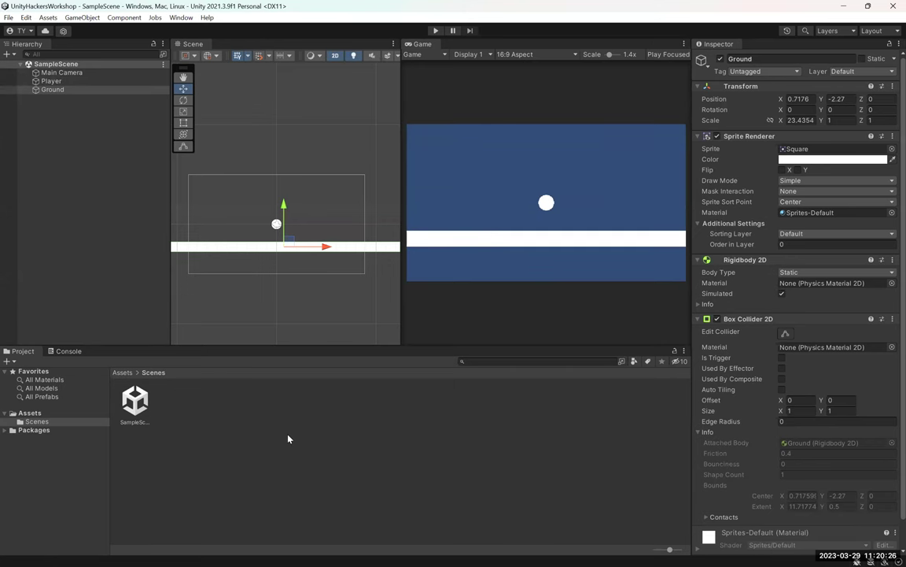
# - Create a new folder named Scripts in Assets
pyautogui.click(43, 413)
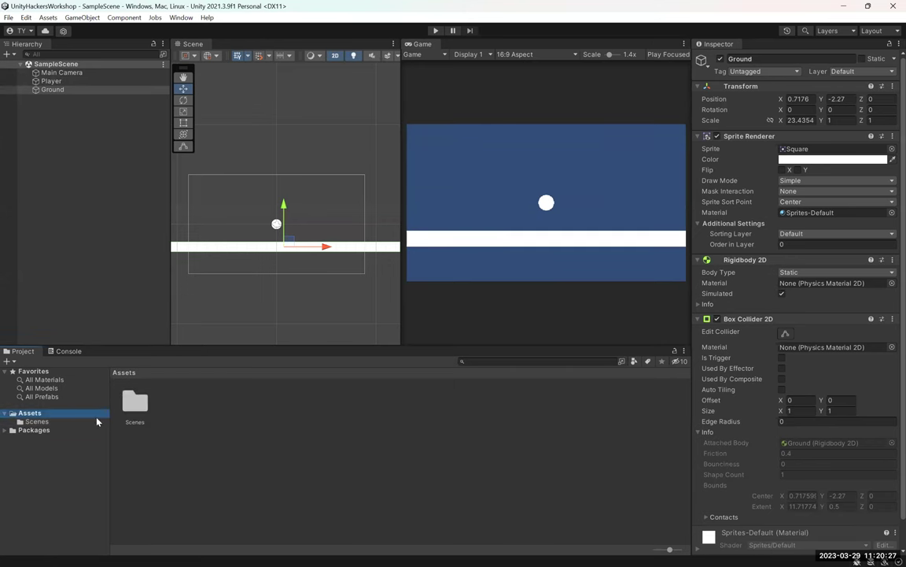
pyautogui.rightClick(252, 432)
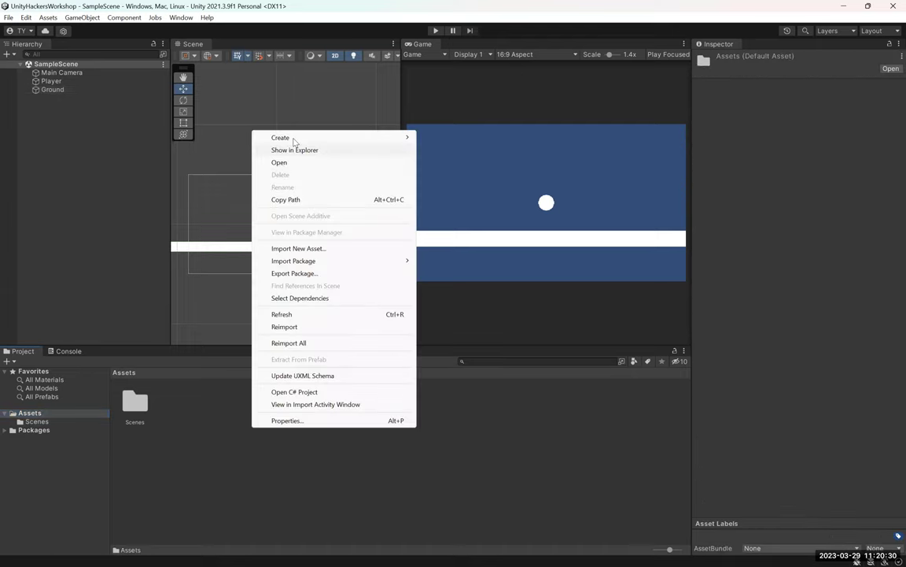
pyautogui.moveTo(331, 138)
pyautogui.click(465, 47)
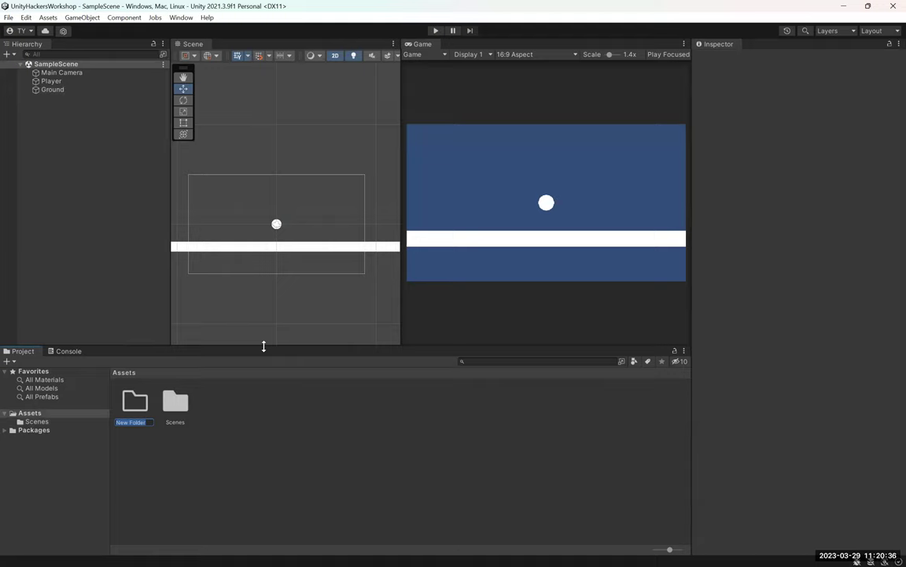
pyautogui.write('Scripts')
pyautogui.press('Return')
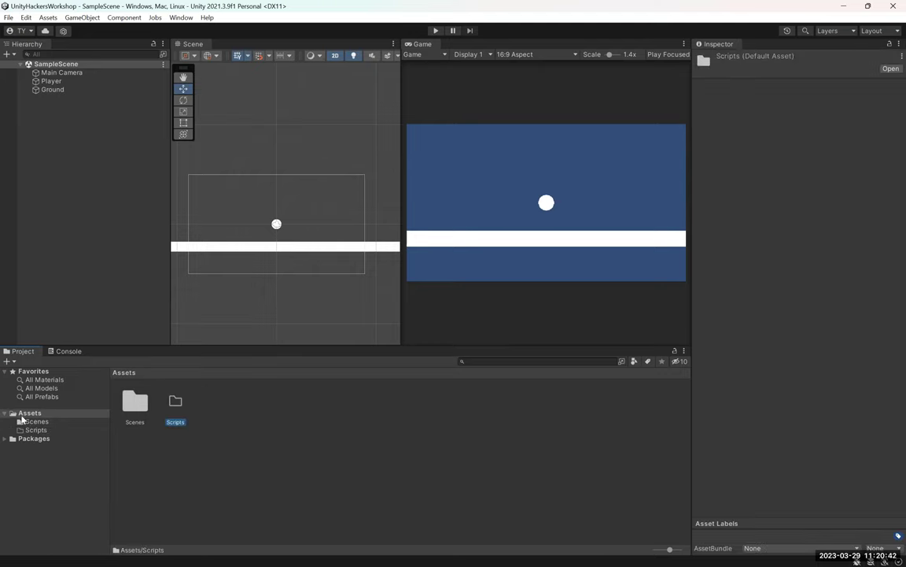
# - Inside Scripts, create a C# script named PlayerMovement
pyautogui.doubleClick(176, 403)
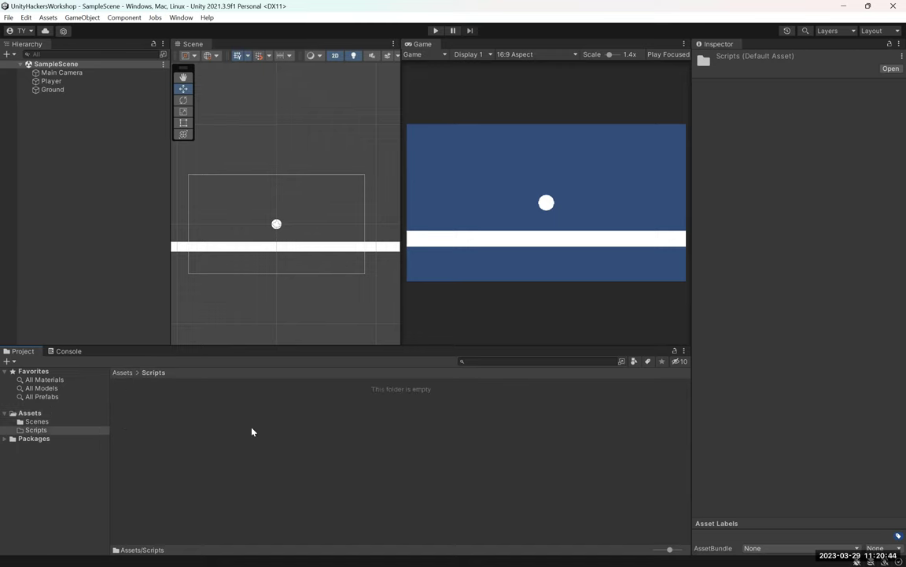
pyautogui.rightClick(251, 431)
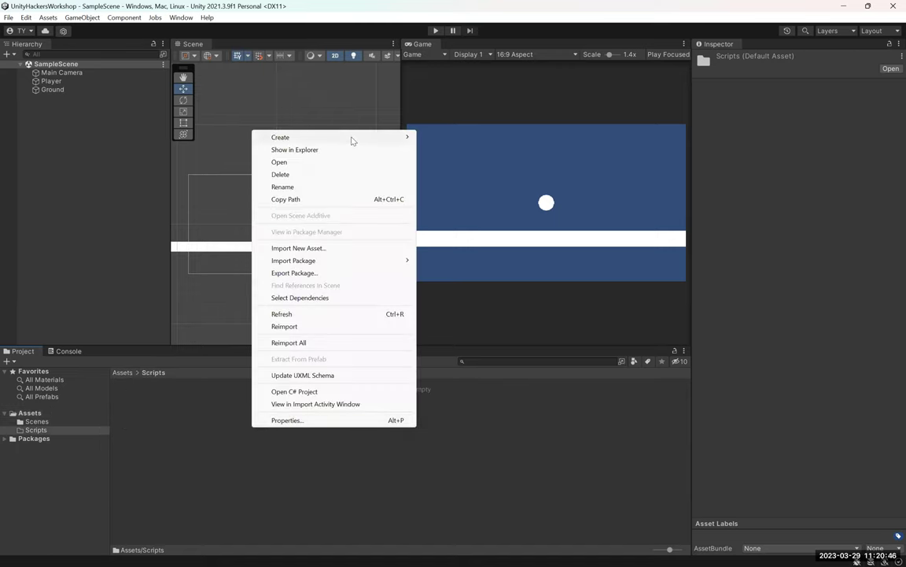
pyautogui.moveTo(353, 140)
pyautogui.click(469, 66)
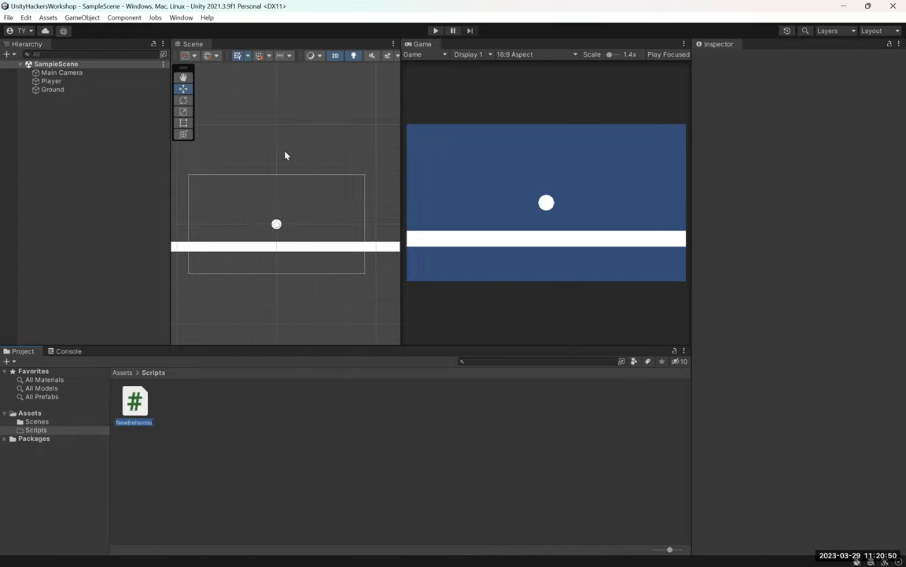
pyautogui.write('Playe')
pyautogui.write('rMovement')
pyautogui.press('Return')
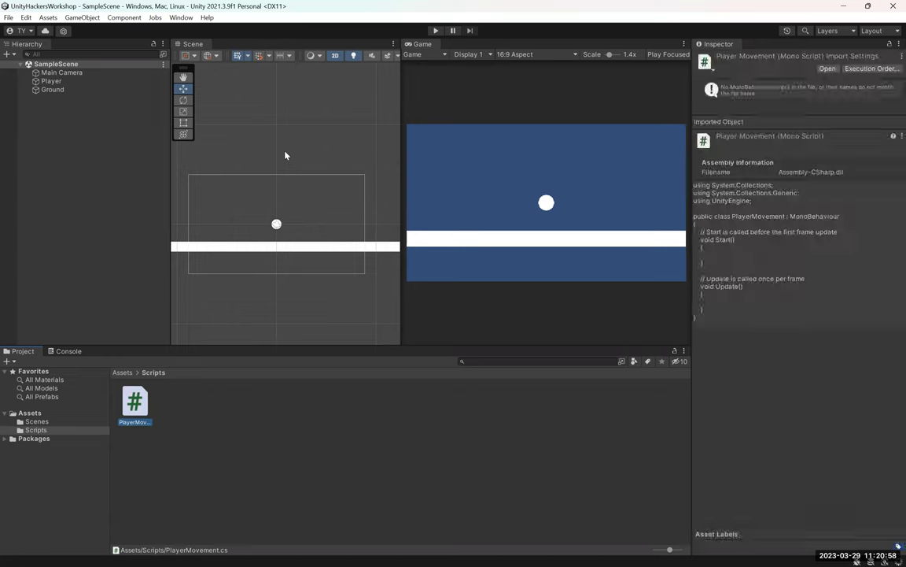
# - Open PlayerMovement.cs in Visual Studio and let Unity recompile the scripts
pyautogui.doubleClick(135, 405)
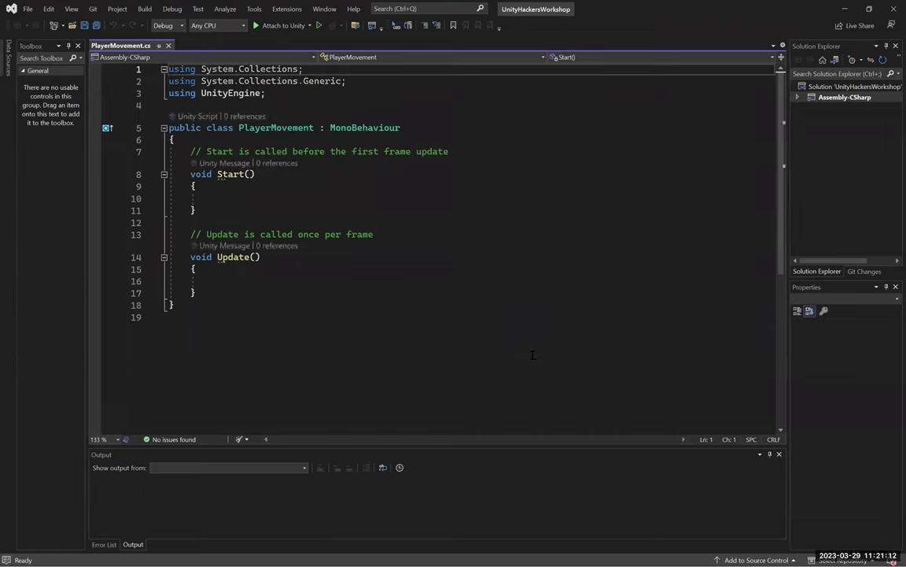
pyautogui.click(387, 186)
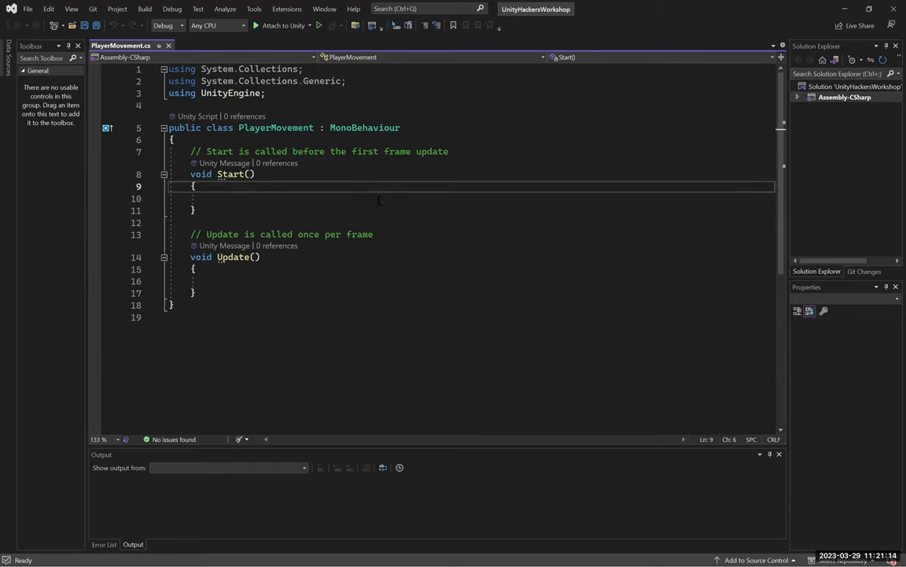
pyautogui.press('Down')
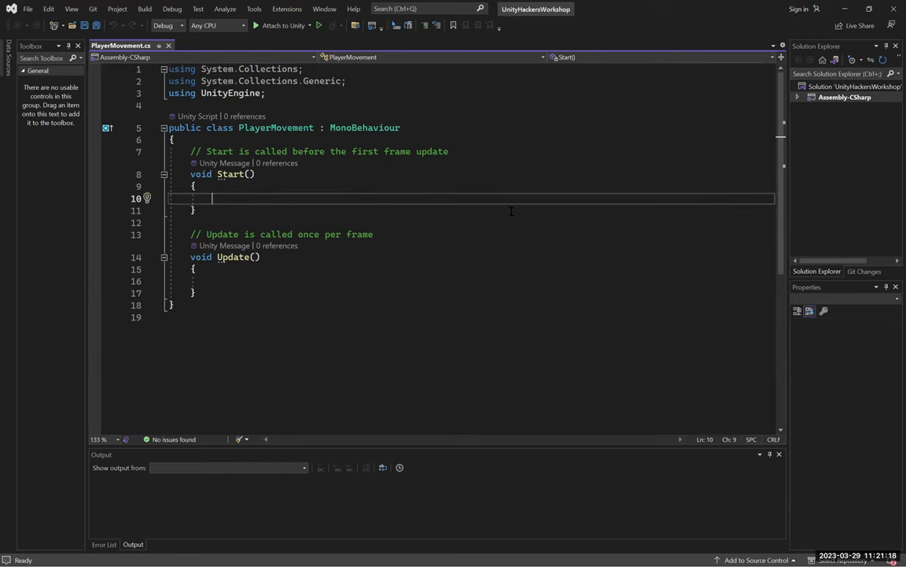
pyautogui.hotkey('alt', 'Tab')
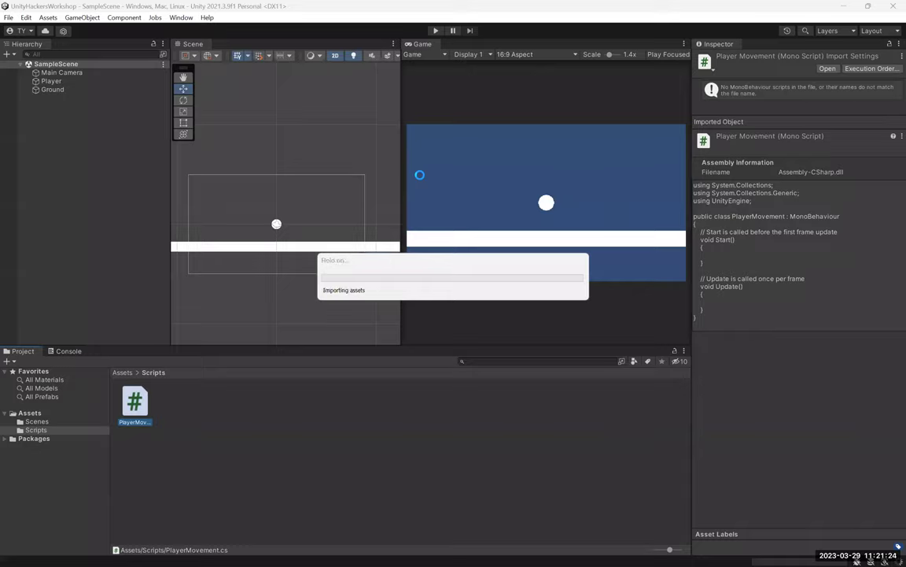
pyautogui.hotkey('alt', 'Tab')
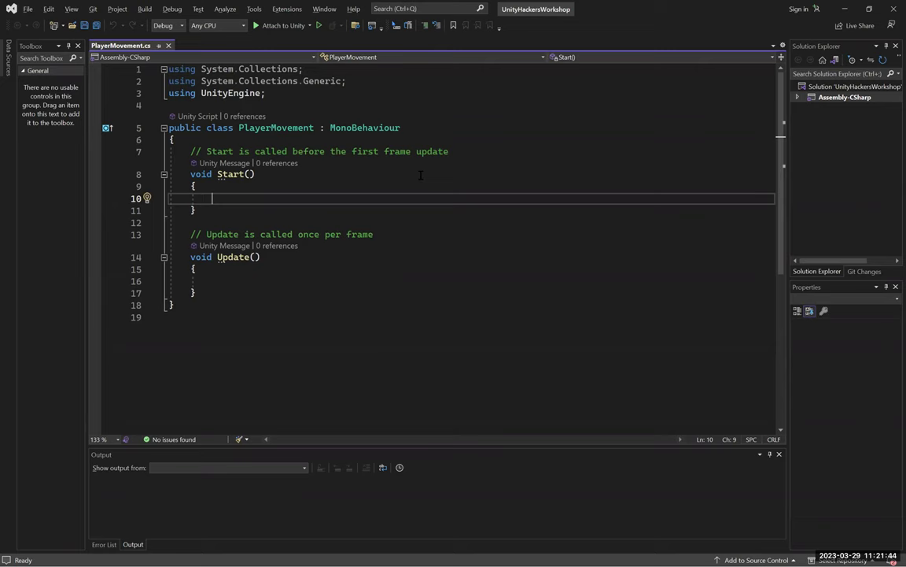
# - Declare 'private float speed;' above Start() and save the script
pyautogui.press('Up')
pyautogui.press('Up')
pyautogui.press('Up')
pyautogui.press('Home')
pyautogui.press('Return')
pyautogui.press('Return')
pyautogui.press('Up')
pyautogui.press('Up')
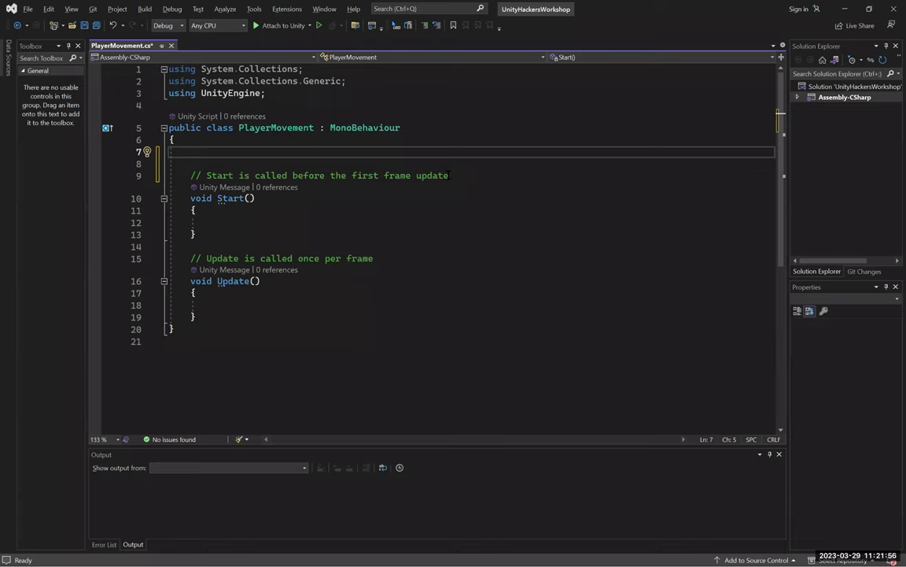
pyautogui.write('private f')
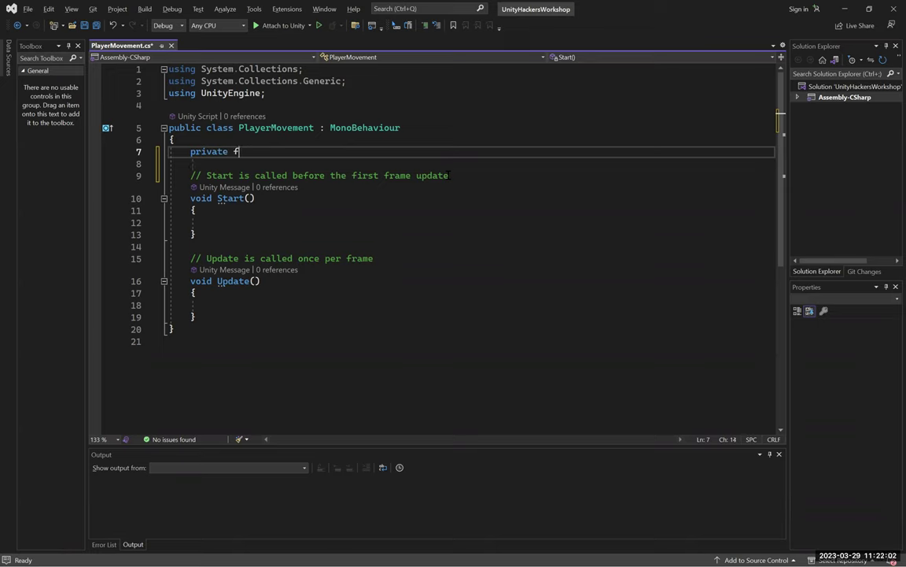
pyautogui.write('loat ')
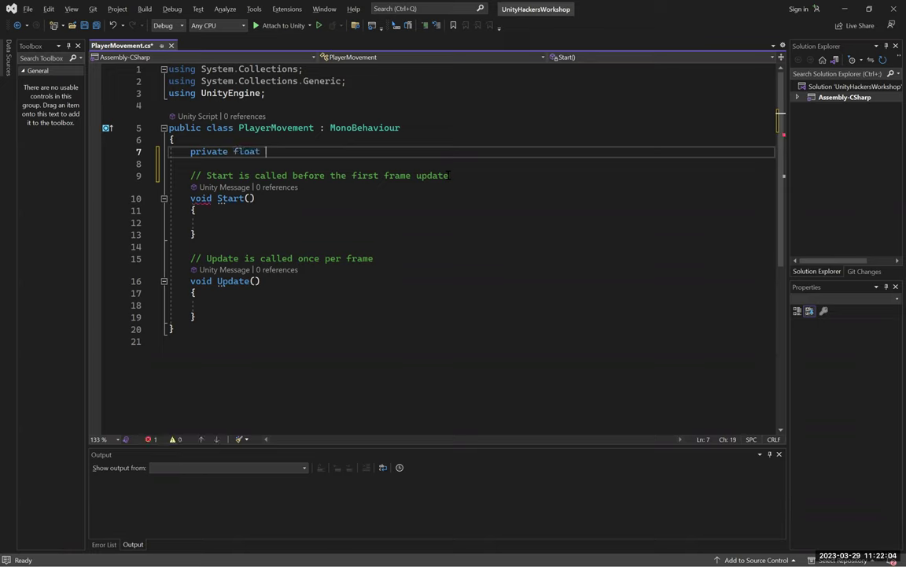
pyautogui.write('speed;')
pyautogui.hotkey('ctrl', 's')
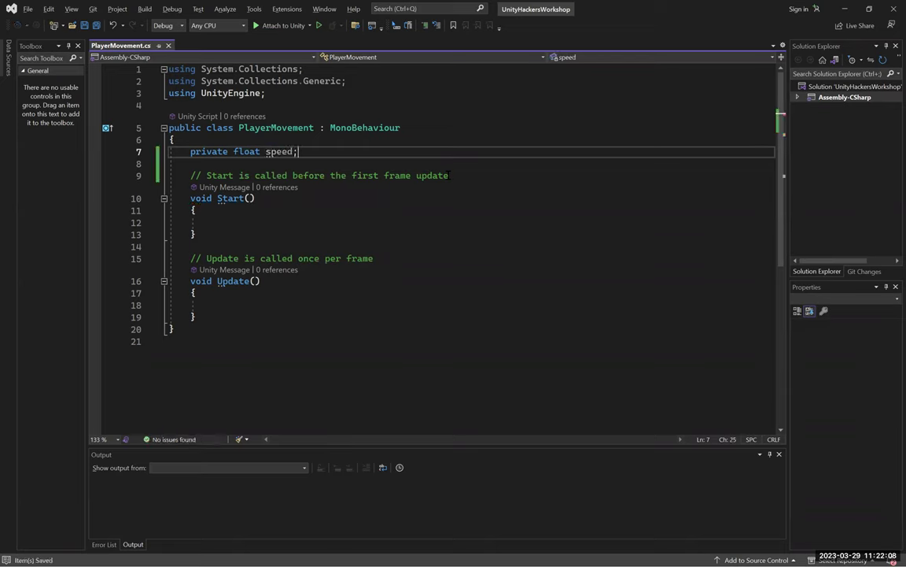
# - Switch to the PowerPoint slideshow showing the Pop Quiz! slide (Integer? Float? Double?)
pyautogui.hotkey('alt', 'Tab')
pyautogui.press('Tab')
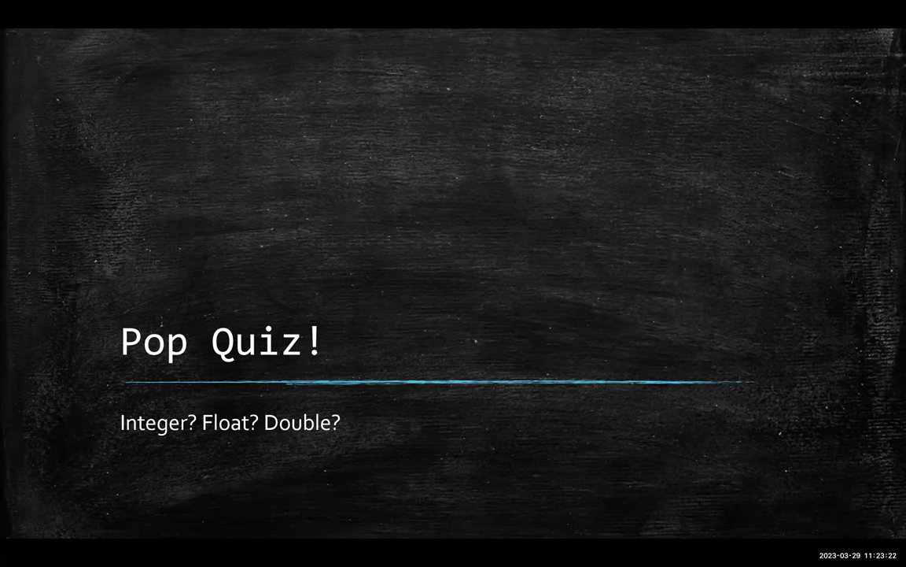
# - Advance to the Why Float? slide, then return to PlayerMovement.cs in Visual Studio
pyautogui.press('Right')
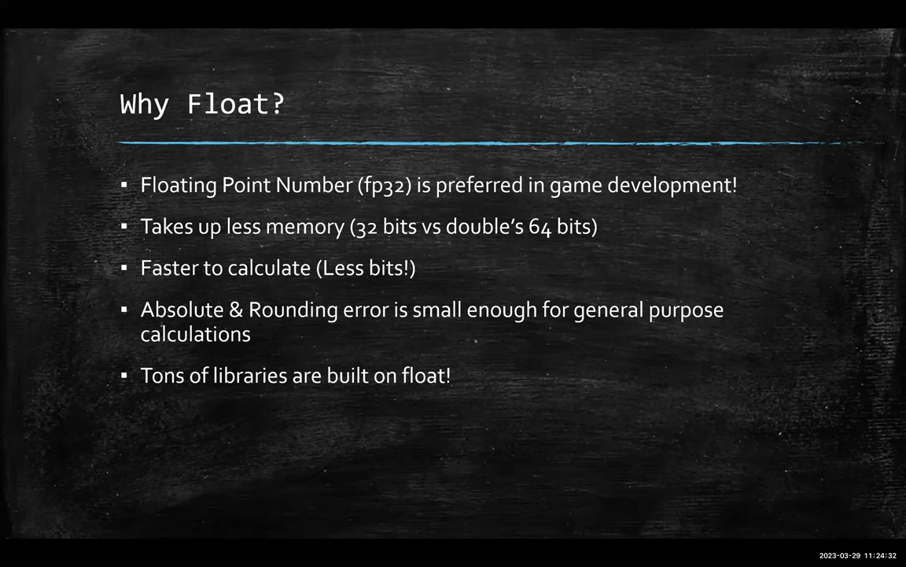
pyautogui.hotkey('alt', 'Tab')
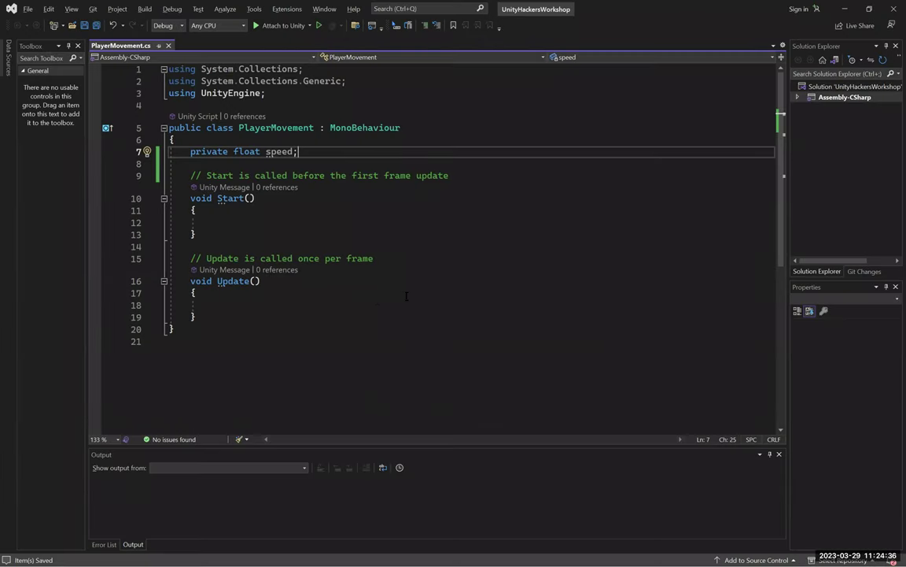
# - Prefix the speed field with [SerializeField] and save PlayerMovement.cs
pyautogui.press('Home')
pyautogui.write('[SerializeField]')
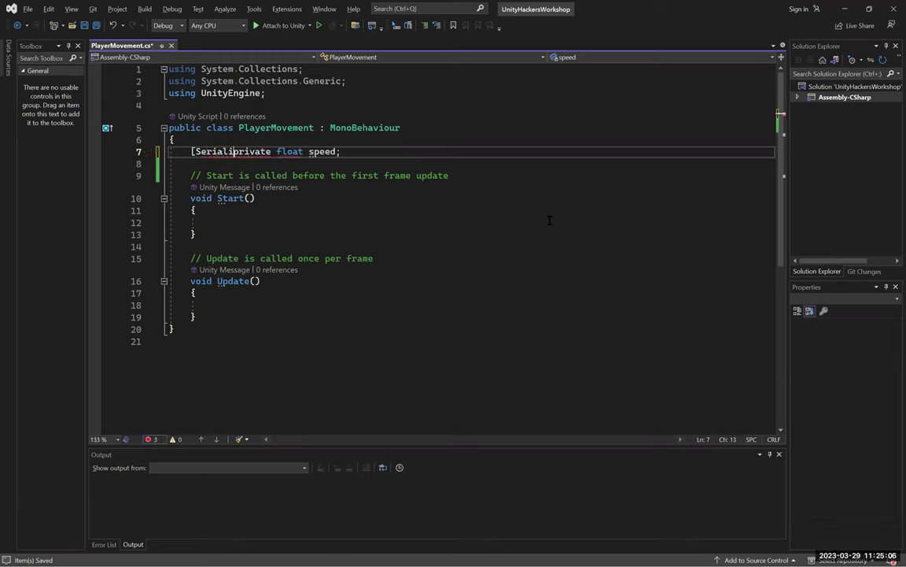
pyautogui.hotkey('ctrl', 's')
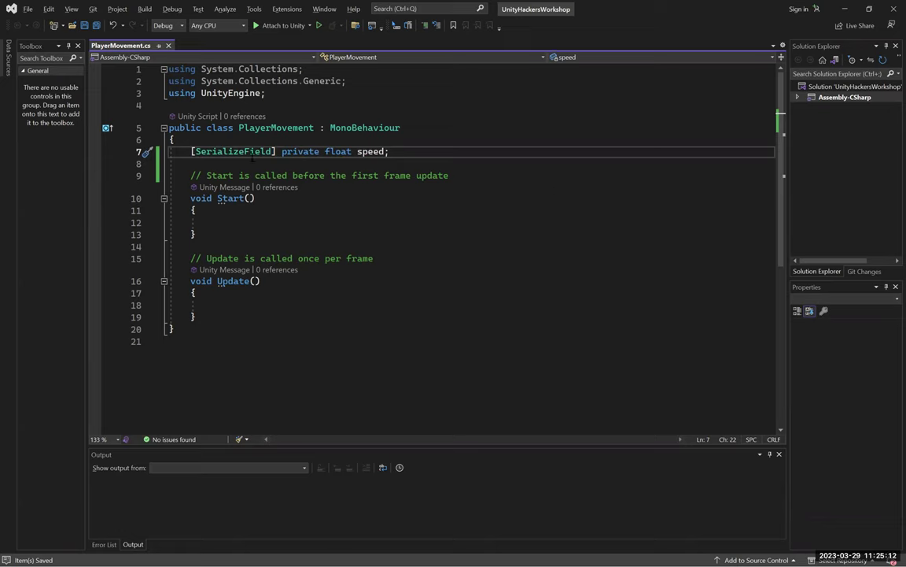
pyautogui.click(398, 157)
pyautogui.moveTo(358, 123)
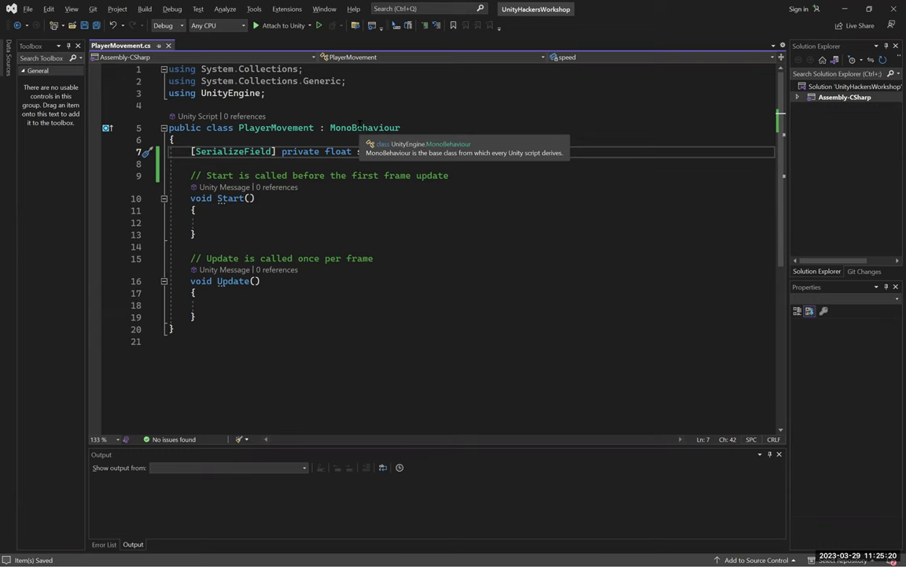
# - Drag PlayerMovement onto the Player, adding a Player Movement component with Speed 0
pyautogui.hotkey('alt', 'Tab')
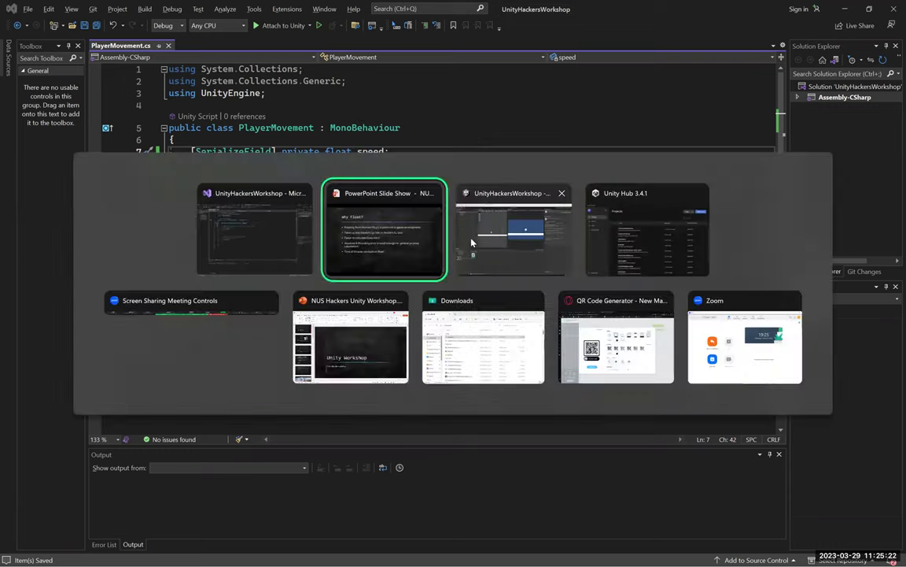
pyautogui.click(51, 81)
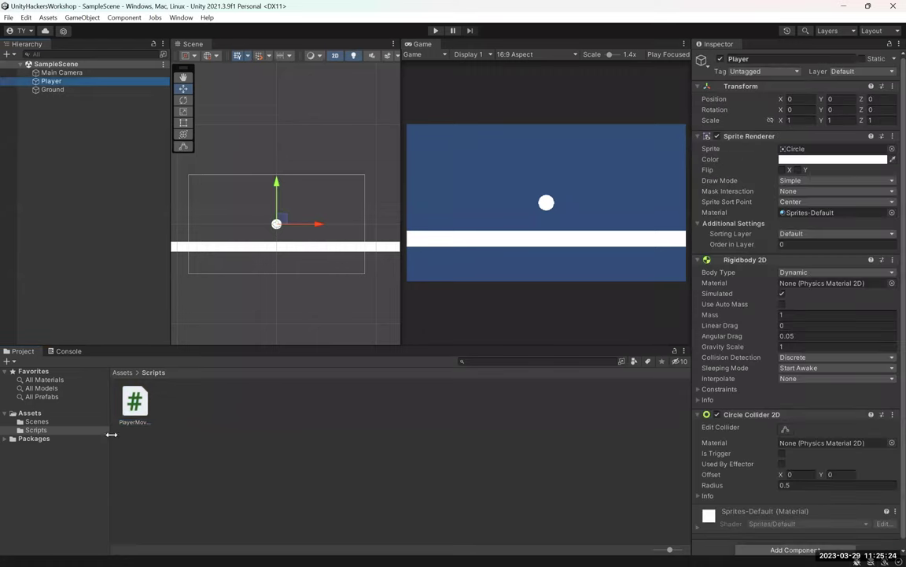
pyautogui.scroll(-1, 721, 347)
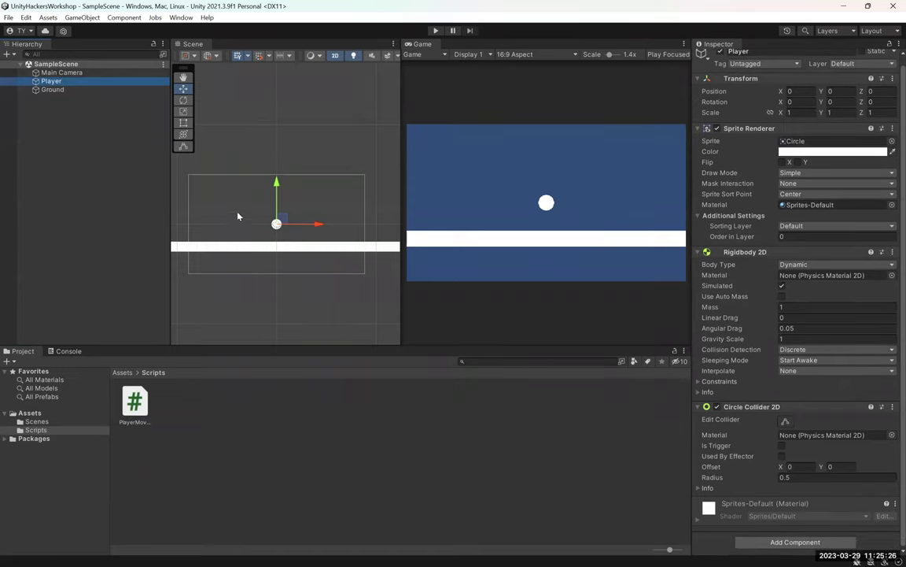
pyautogui.moveTo(135, 401); pyautogui.dragTo(718, 487)
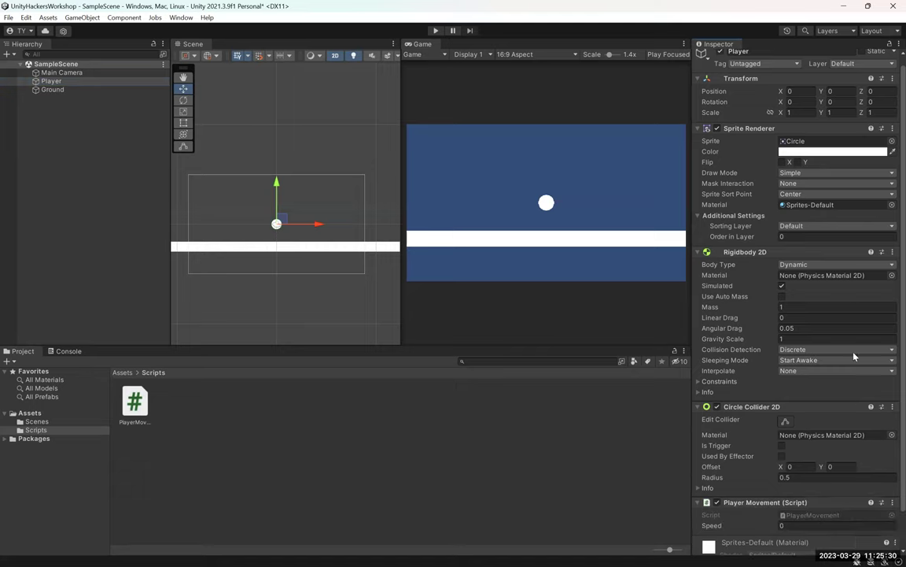
pyautogui.scroll(-1, 753, 321)
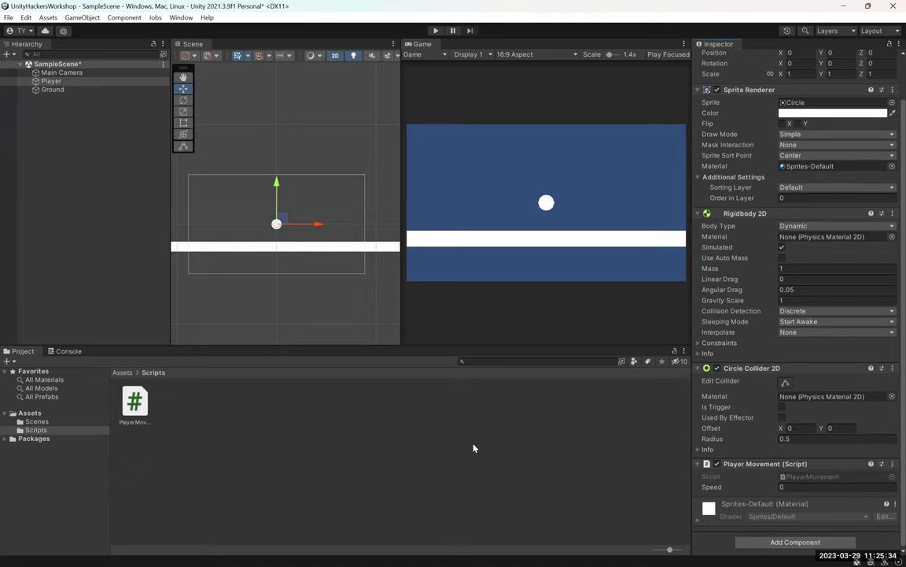
pyautogui.moveTo(803, 562)
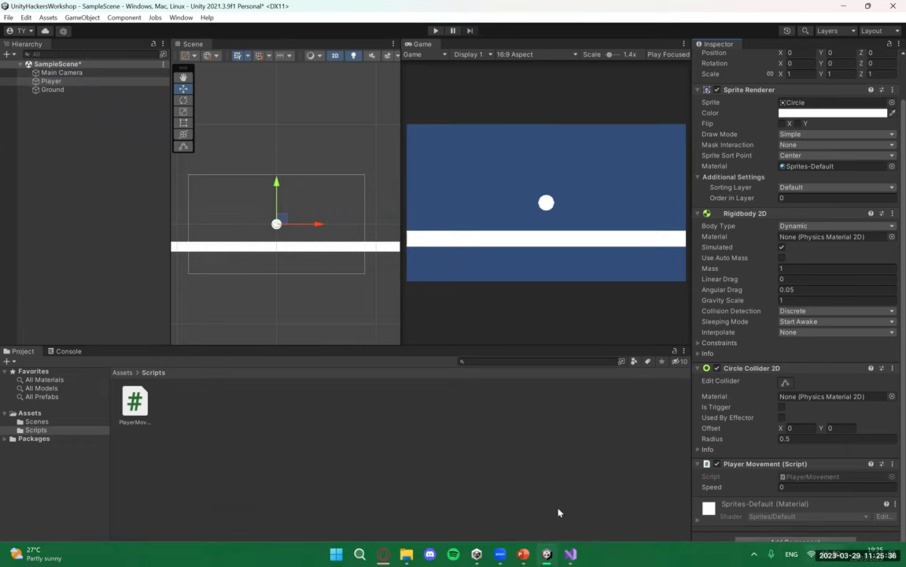
pyautogui.click(801, 487)
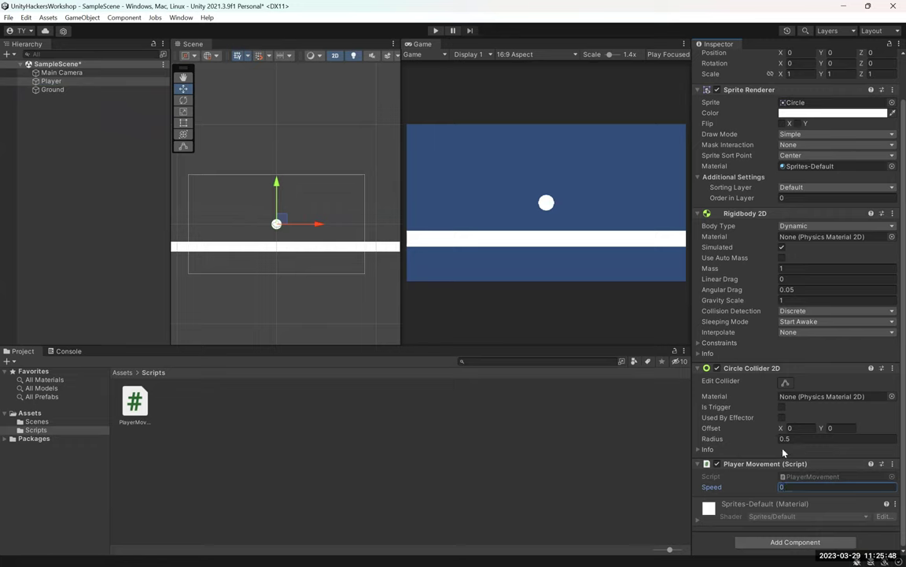
pyautogui.hotkey('alt', 'Tab')
# - Declare 'private float horizontalMove;' below the speed field and save PlayerMovement.cs
pyautogui.click(366, 217)
pyautogui.press('Down')
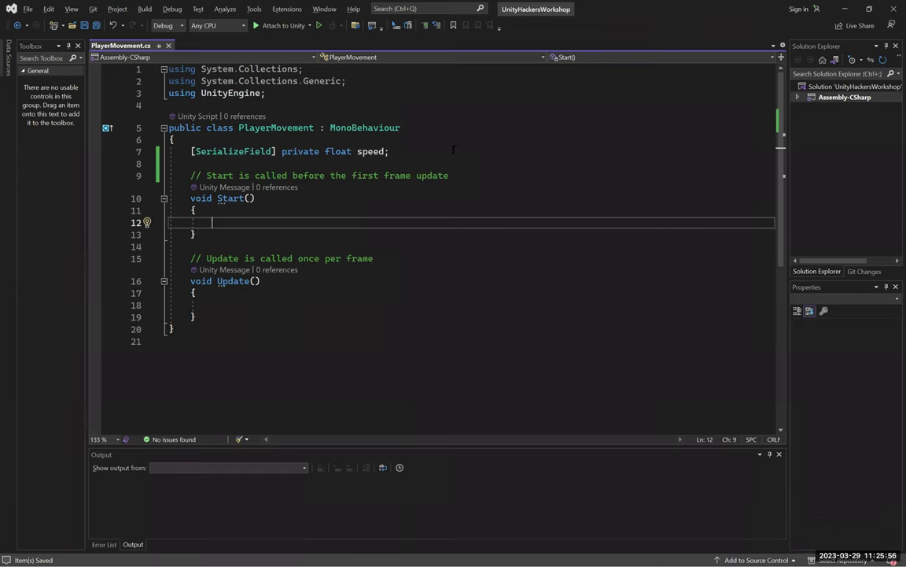
pyautogui.click(454, 141)
pyautogui.press('Return')
pyautogui.press('Return')
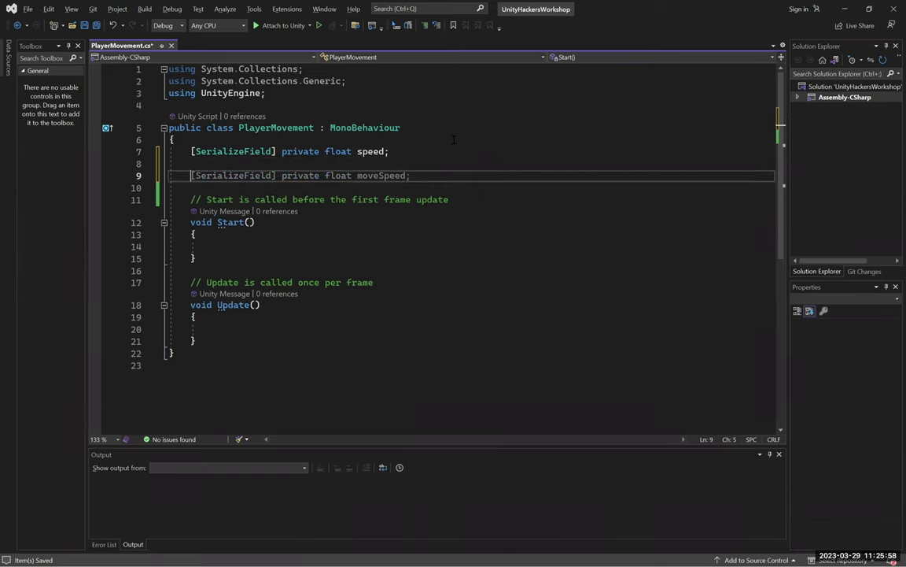
pyautogui.write('private ')
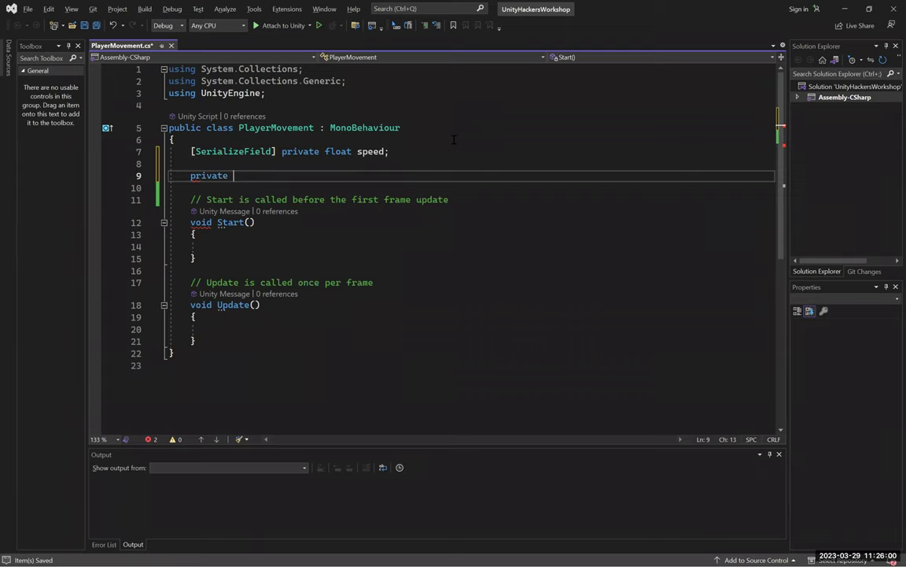
pyautogui.write('float horizontalMove;')
pyautogui.hotkey('ctrl', 's')
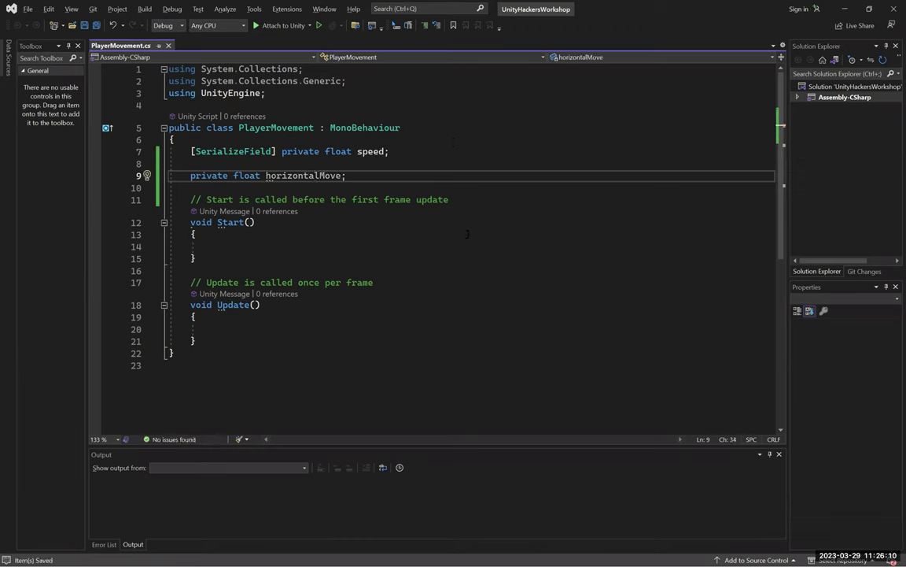
pyautogui.click(359, 247)
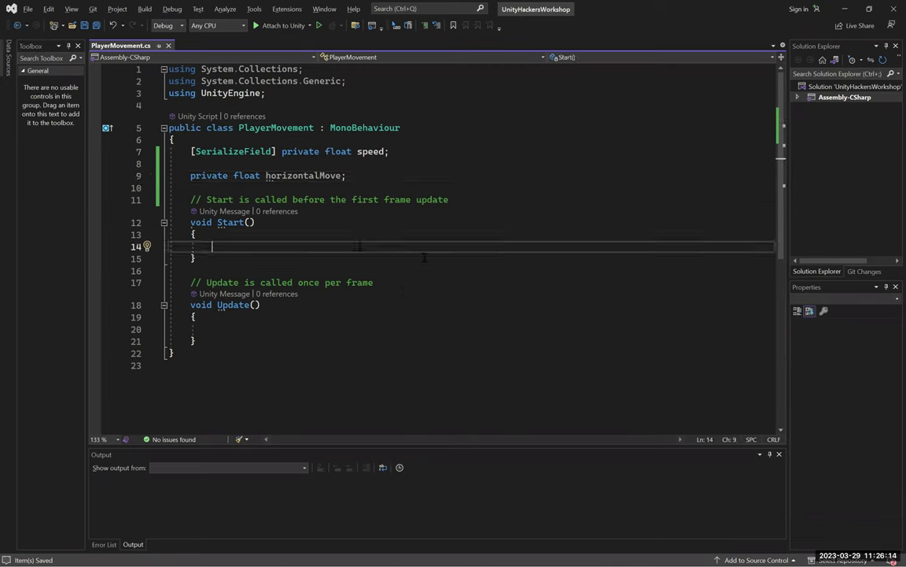
pyautogui.click(387, 181)
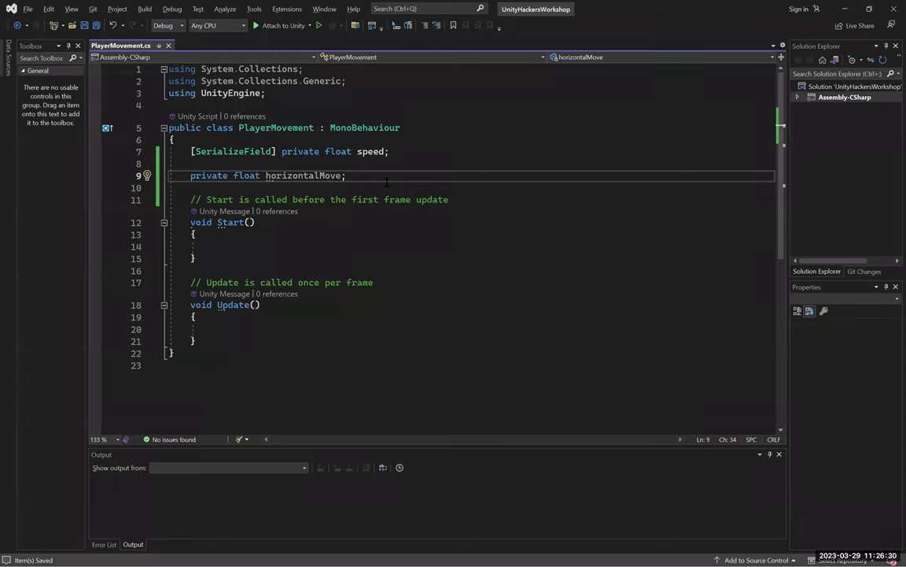
# - Declare 'private Rigidbody2D rb;' on a new line below horizontalMove and save
pyautogui.press('Return')
pyautogui.write('priv')
pyautogui.press('Escape')
pyautogui.write('ate Rigi')
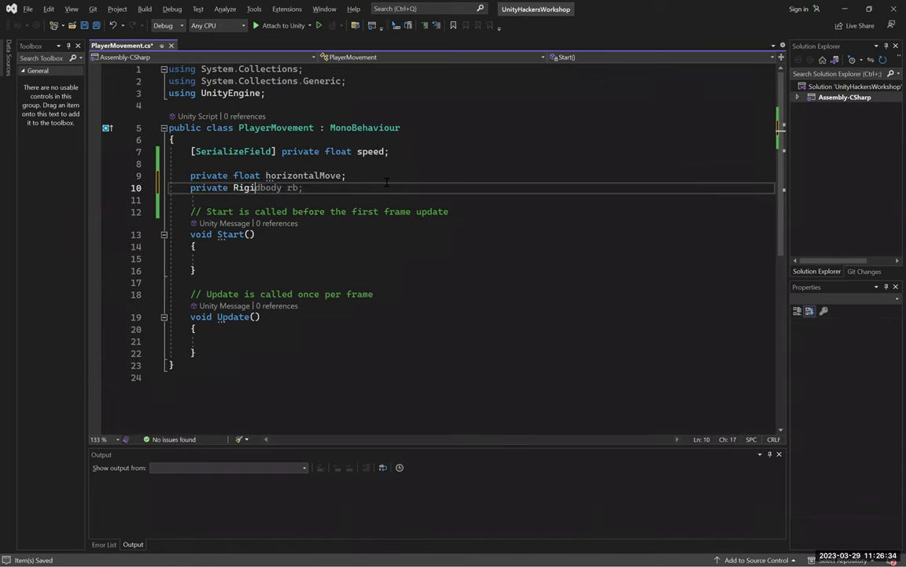
pyautogui.write('dbody rb;')
pyautogui.hotkey('ctrl', 's')
pyautogui.press('Left')
pyautogui.press('Left')
pyautogui.press('Left')
pyautogui.press('Left')
pyautogui.write('2D')
pyautogui.press('Right')
pyautogui.press('Right')
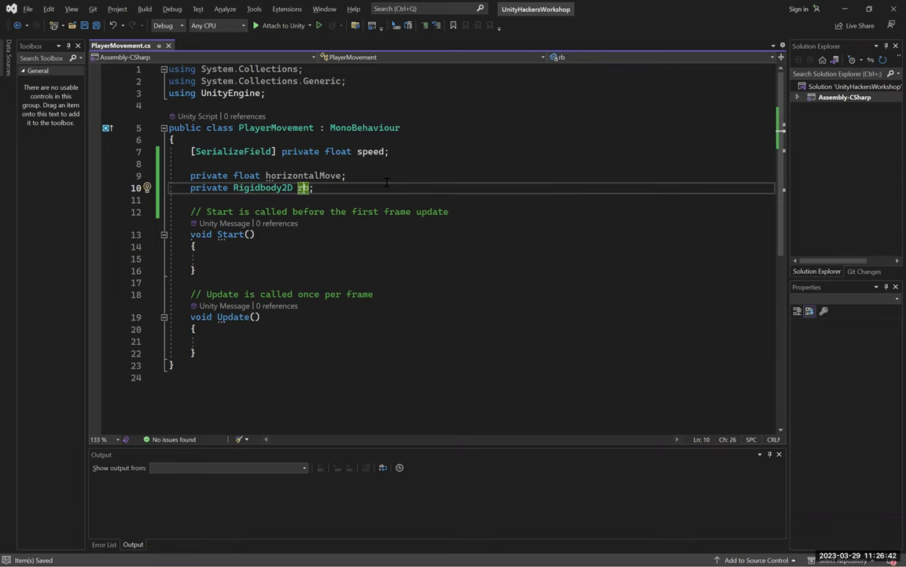
# - Review the Rigidbody2D type name and the Start() method, ending inside Update()'s empty body
pyautogui.doubleClick(261, 189)
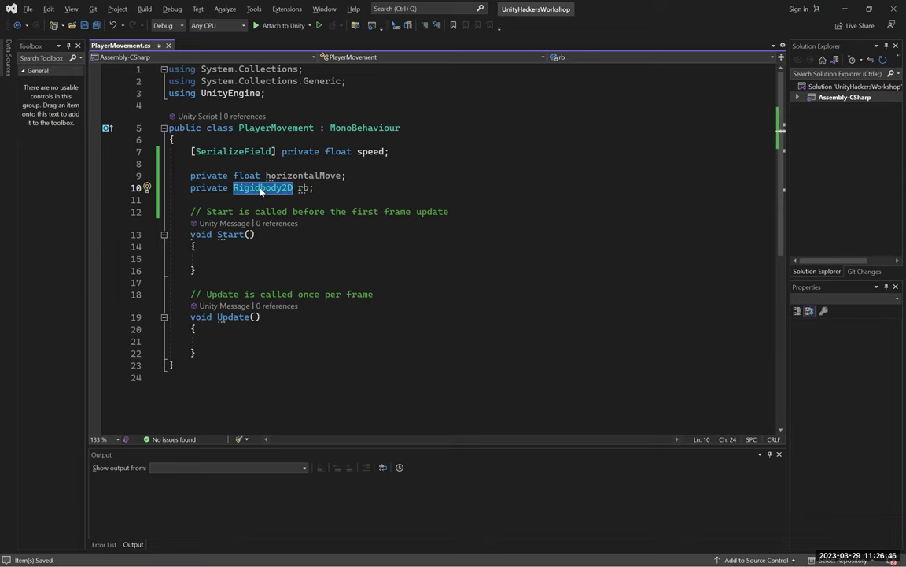
pyautogui.click(344, 260)
pyautogui.click(190, 234)
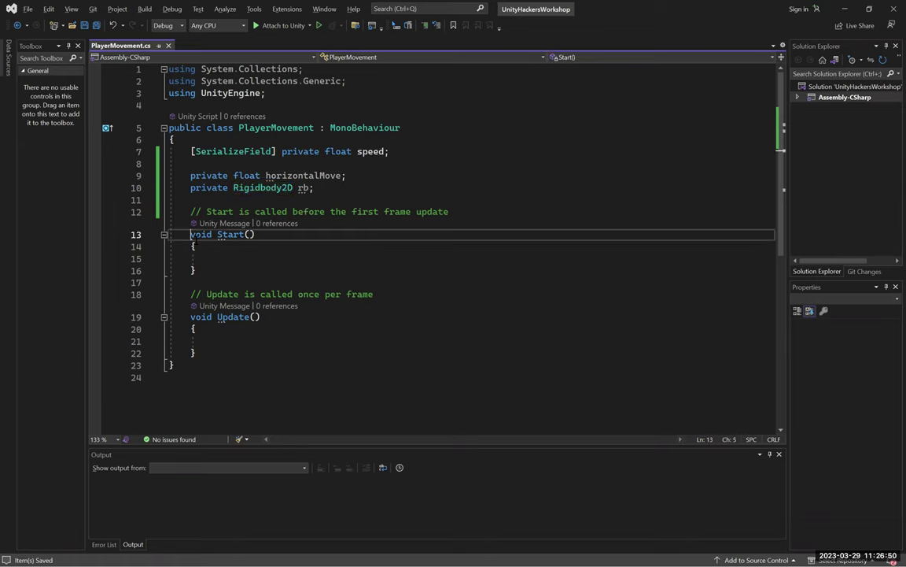
pyautogui.moveTo(191, 234); pyautogui.dragTo(223, 275)
pyautogui.click(236, 270)
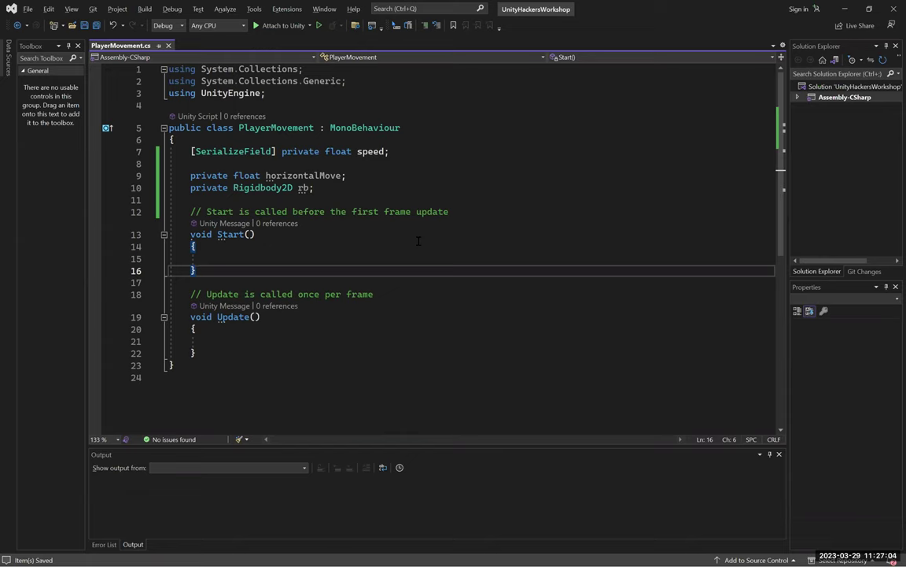
pyautogui.click(418, 241)
pyautogui.press('Down')
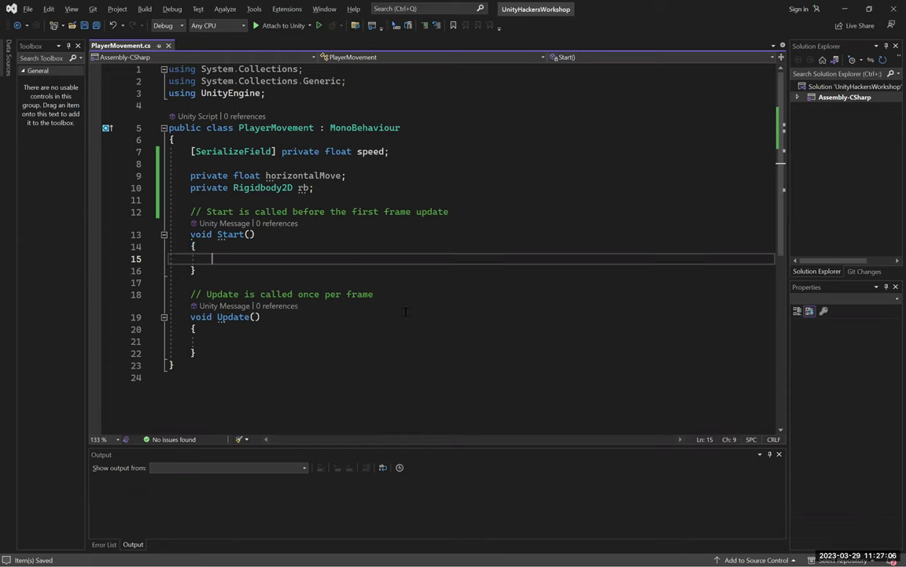
pyautogui.click(328, 340)
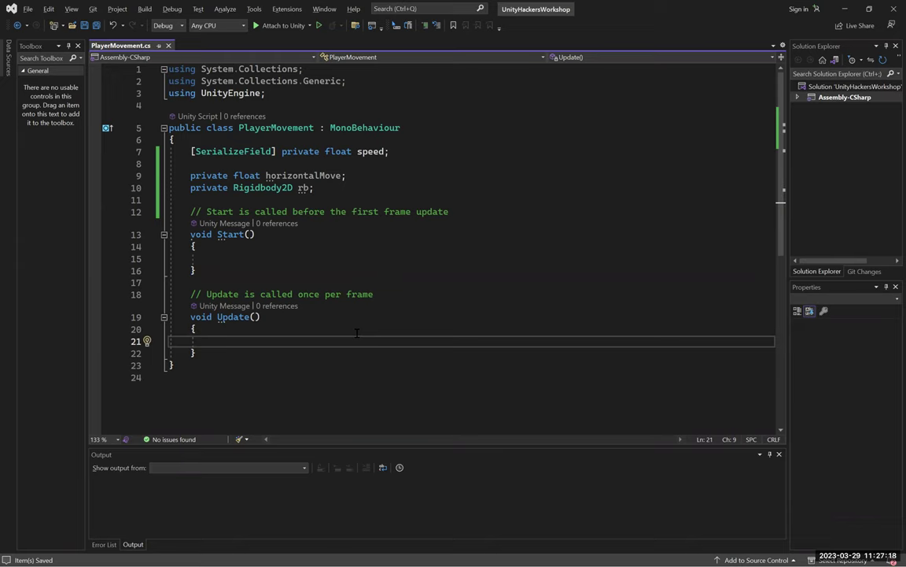
# - In Start(), write rb = GetComponent<Rigidbody2D>(); using the IntelliSense completion
pyautogui.click(307, 246)
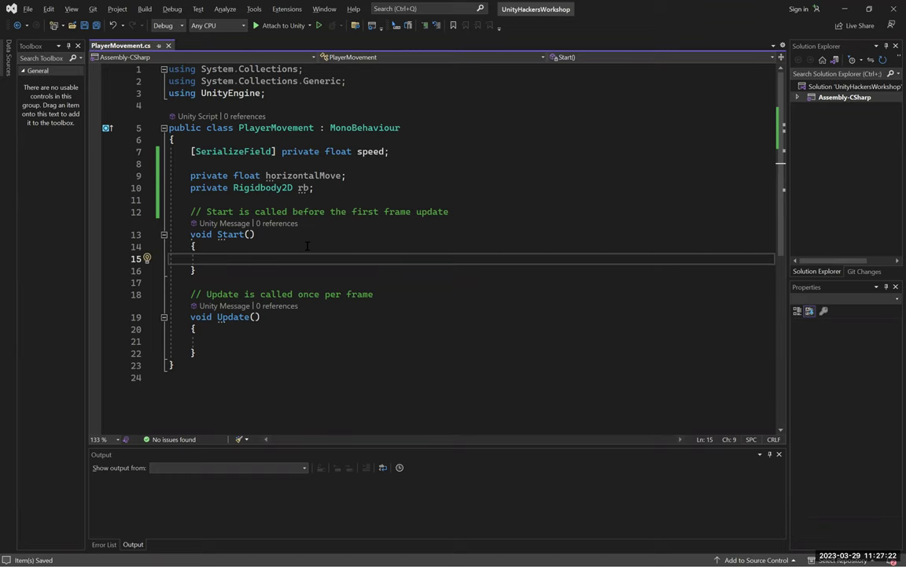
pyautogui.write('rb')
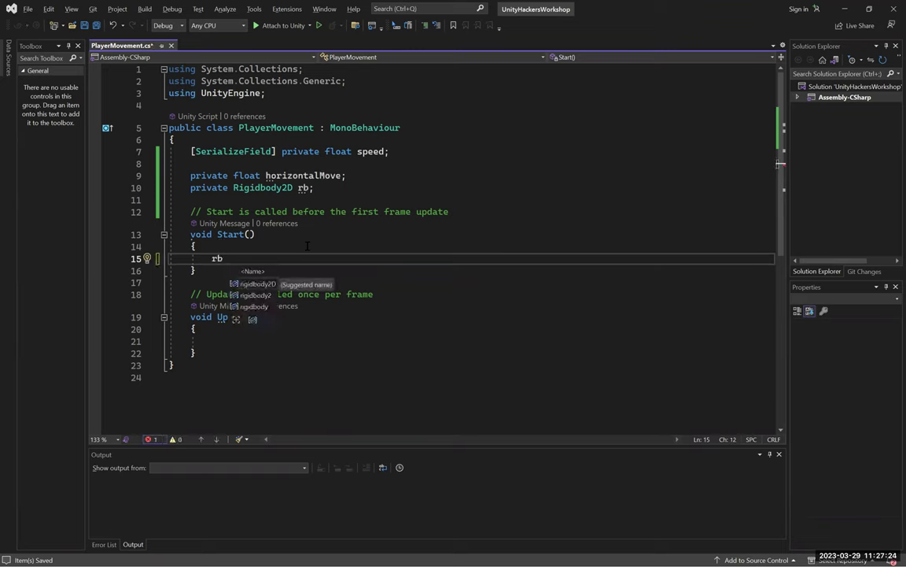
pyautogui.write(' = Getc')
pyautogui.press('Tab')
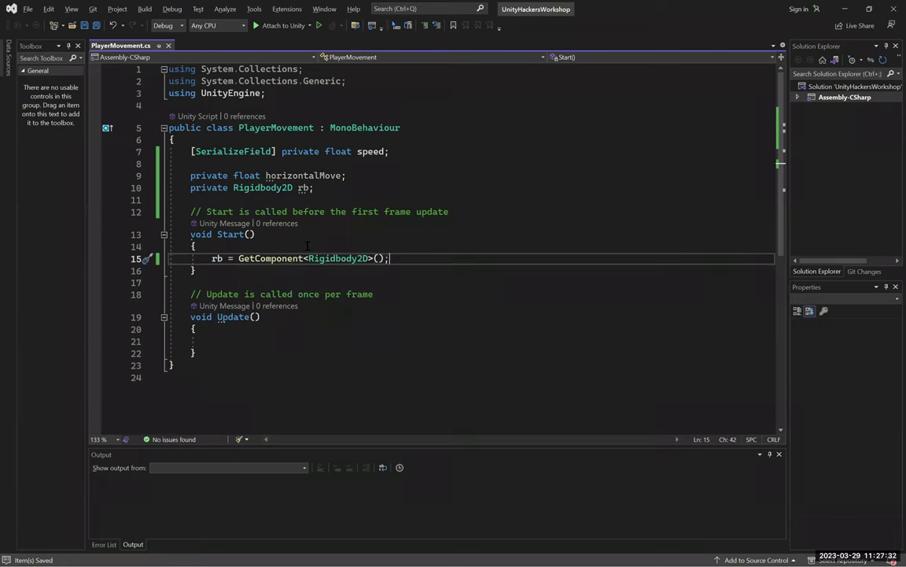
# - Highlight the rb field and the GetComponent call, then move to Update()'s empty line
pyautogui.click(308, 188)
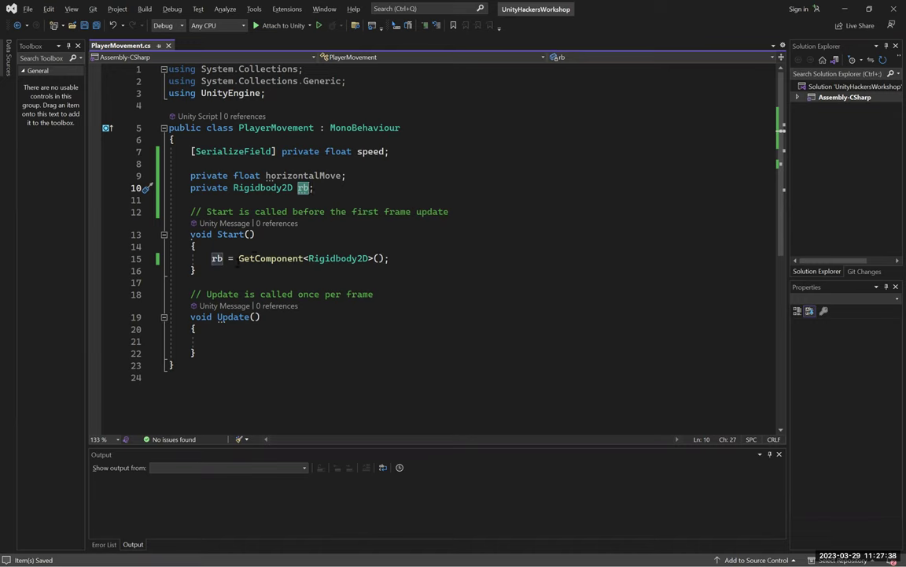
pyautogui.click(443, 256)
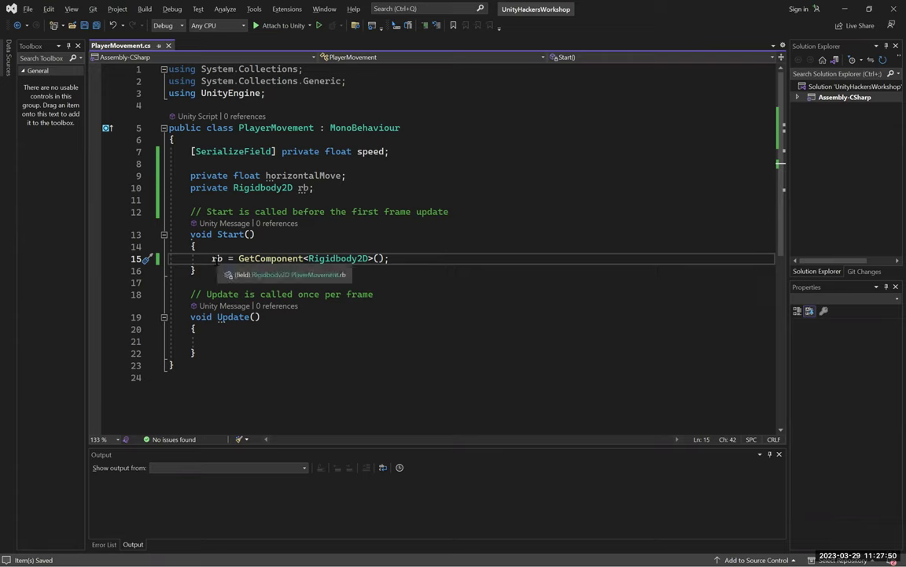
pyautogui.moveTo(239, 258); pyautogui.dragTo(428, 259)
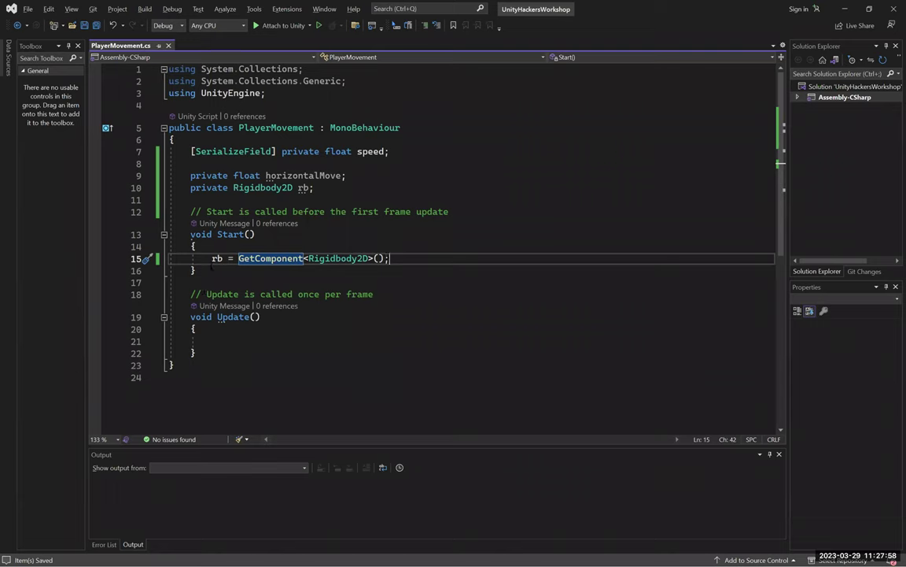
pyautogui.press('Home')
pyautogui.hotkey('shift', 'Right')
pyautogui.hotkey('shift', 'Right')
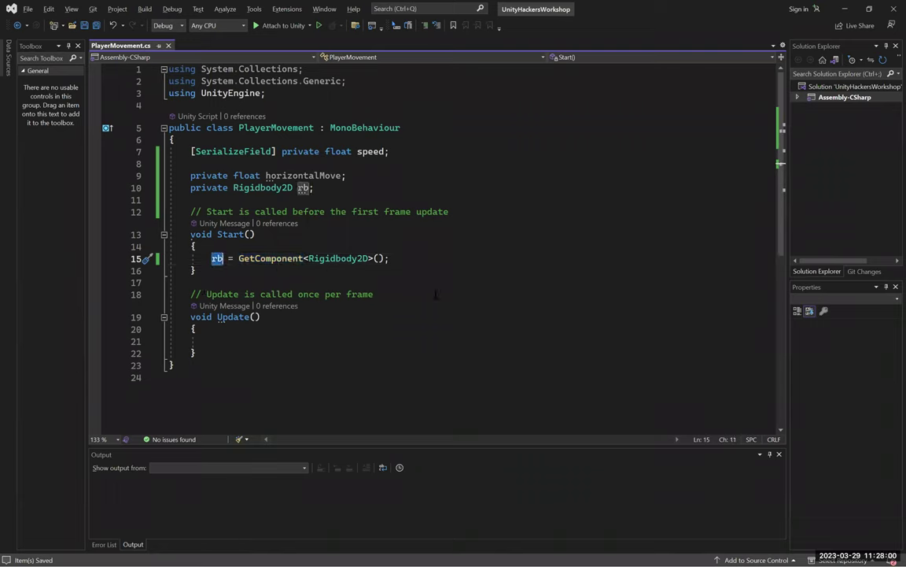
pyautogui.click(472, 316)
pyautogui.press('Down')
pyautogui.press('Down')
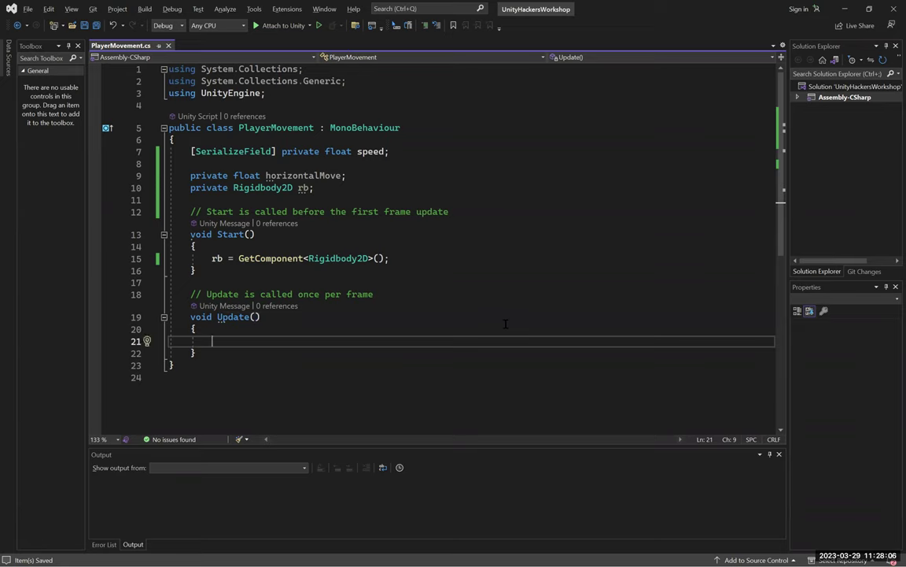
# - In Update(), type horizontalMove = Input.GetAxisRaw("Horzzontal"); with the axis name misspelled
pyautogui.write('horizontalMove')
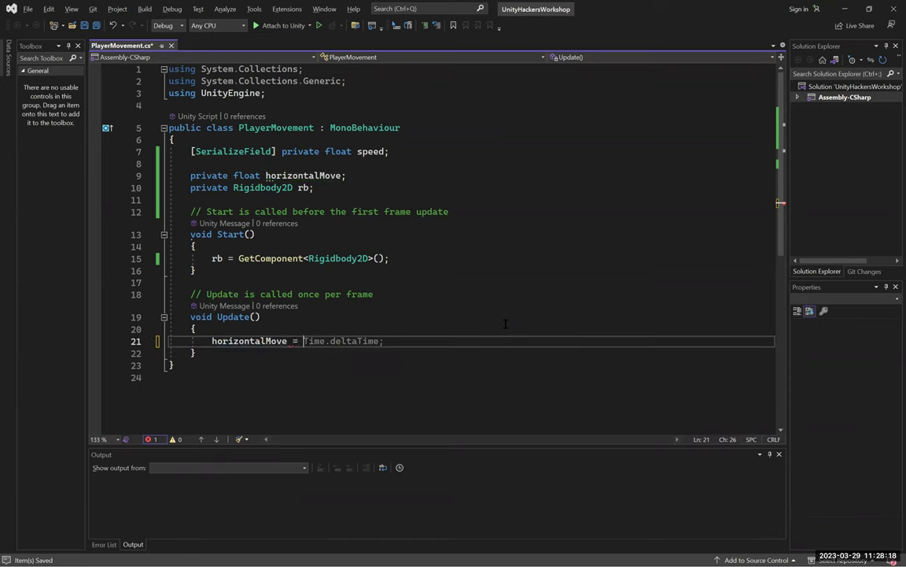
pyautogui.write('= Input')
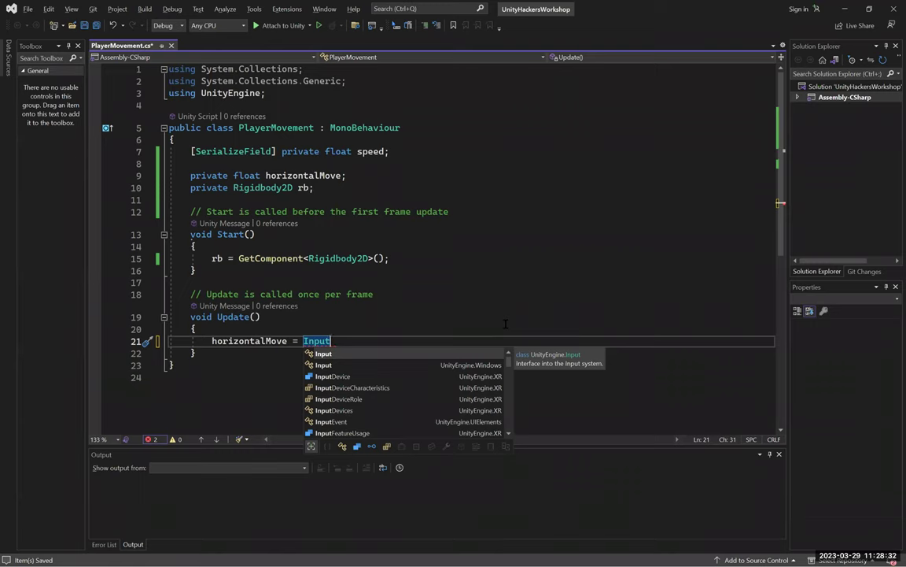
pyautogui.write('.')
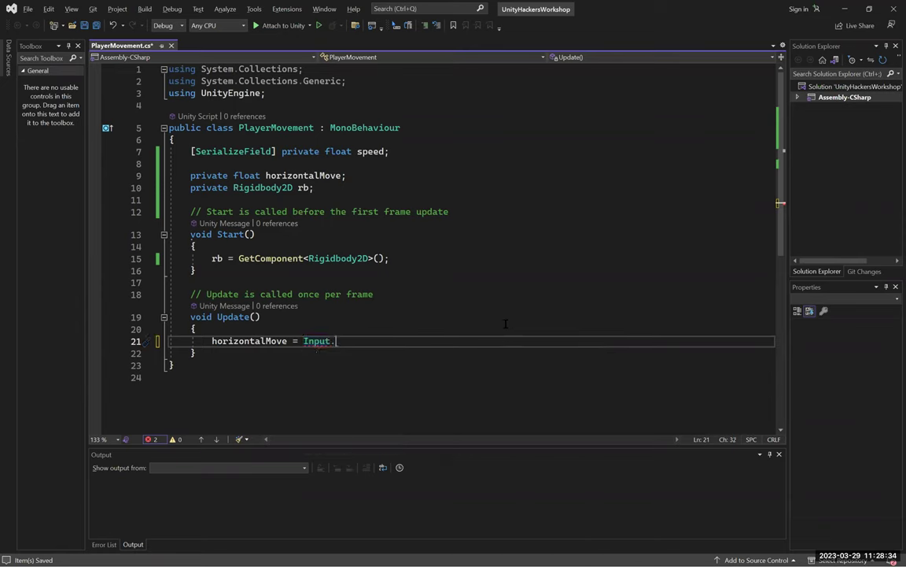
pyautogui.write('GetAxisRaw(')
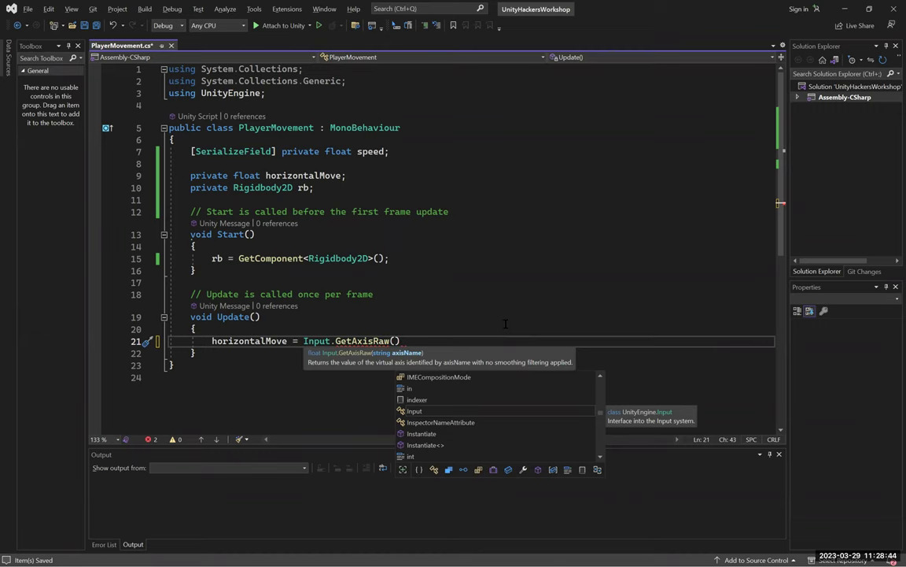
pyautogui.write('"Horz')
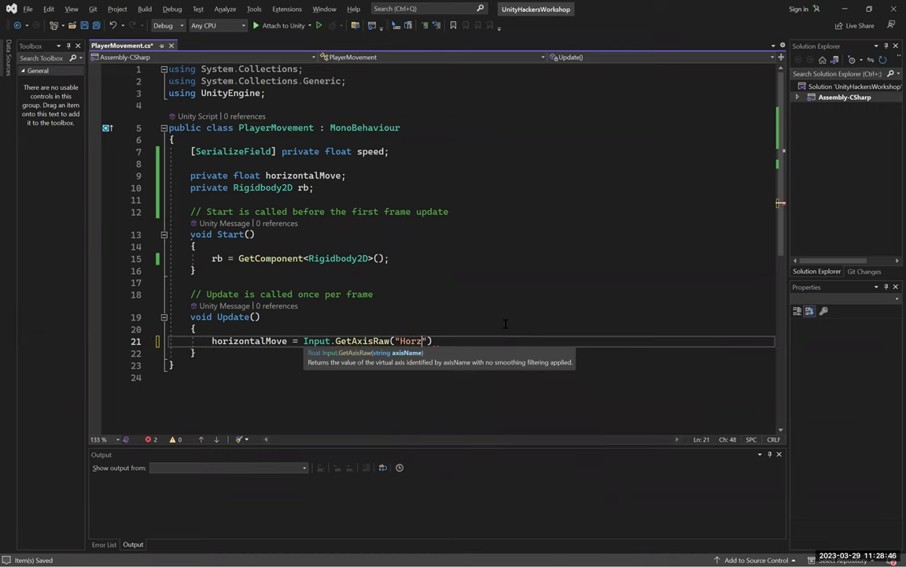
pyautogui.write('zontal");')
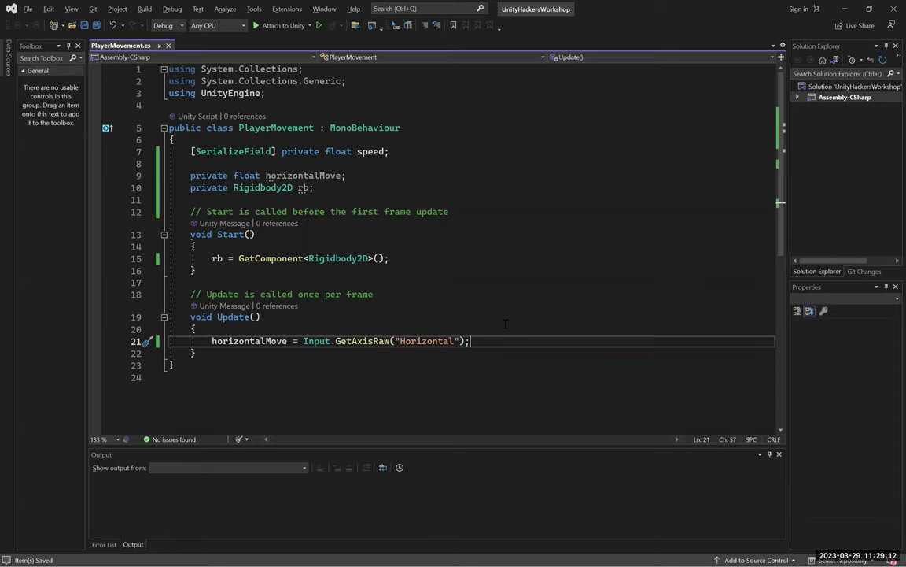
# - Switch from Visual Studio back to the Unity editor with the sample scene
pyautogui.hotkey('alt', 'Tab')
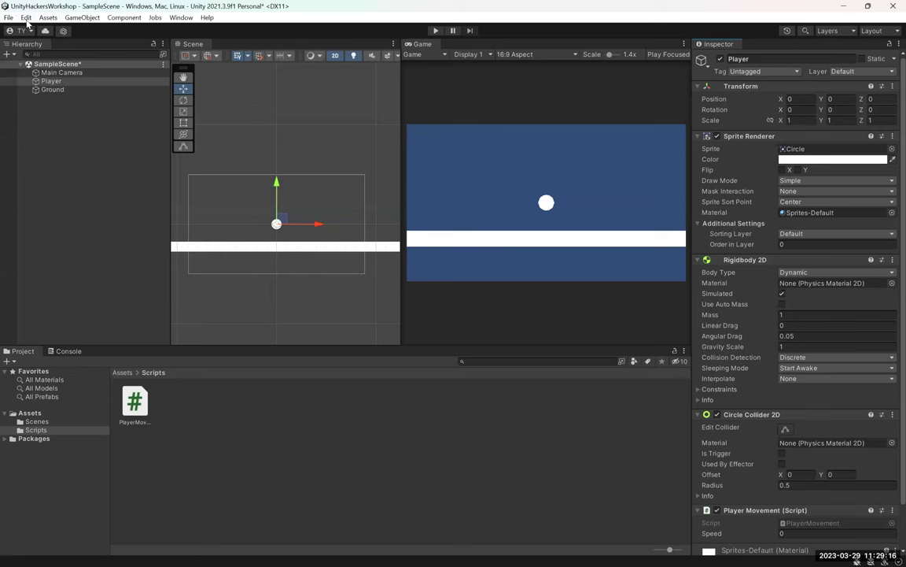
# - In the Input Manager, set the Horizontal axis Alt Positive Button to d
pyautogui.click(26, 17)
pyautogui.click(57, 375)
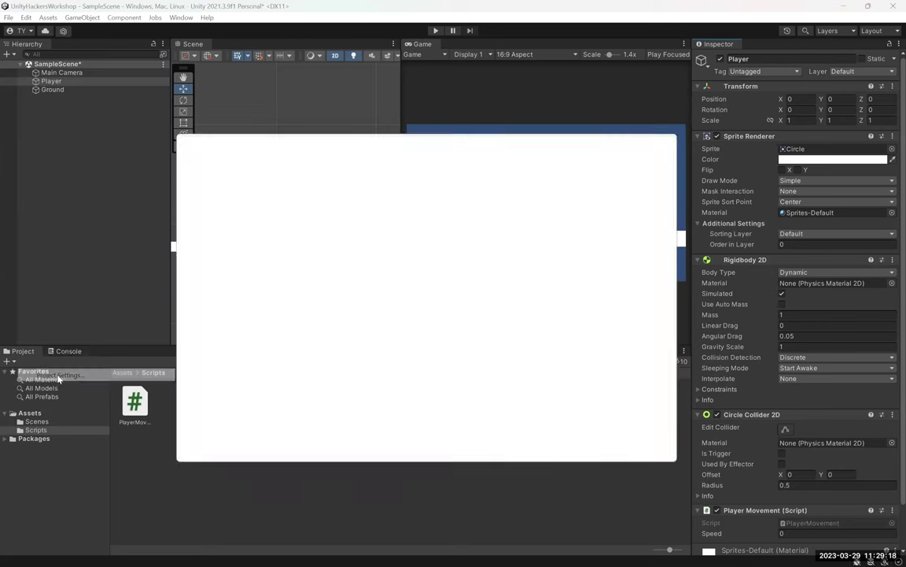
pyautogui.click(220, 205)
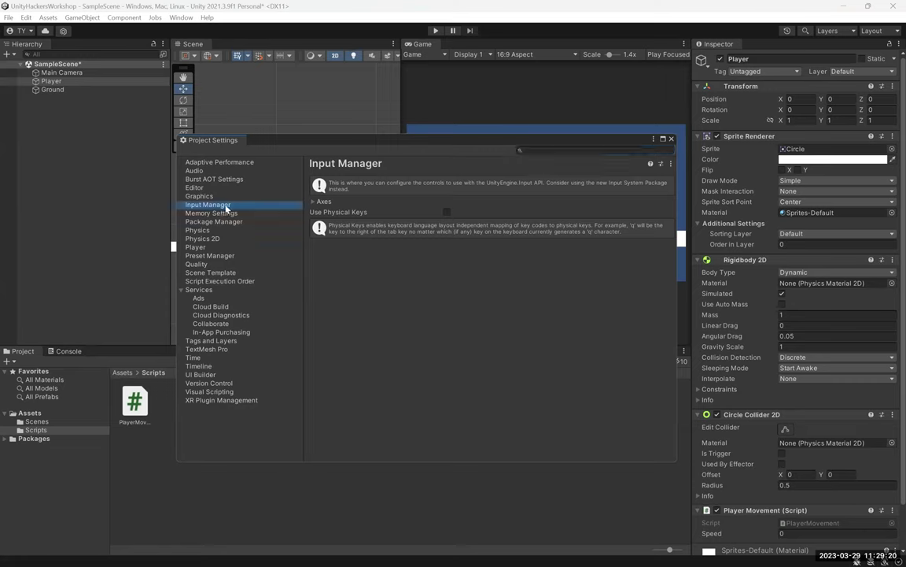
pyautogui.click(314, 202)
pyautogui.click(321, 223)
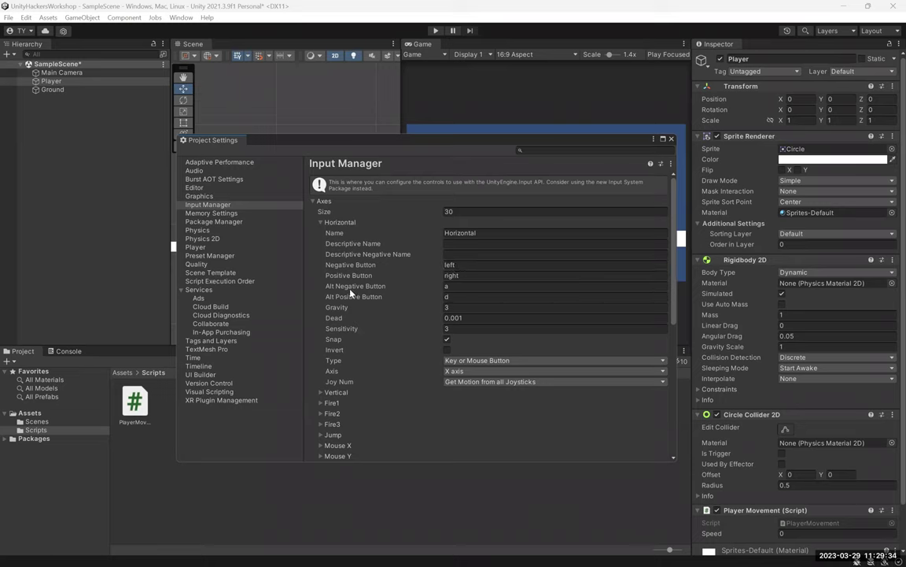
pyautogui.click(446, 296)
pyautogui.write('d')
# - Close Project Settings and return to the PlayerMovement script in Visual Studio
pyautogui.click(322, 223)
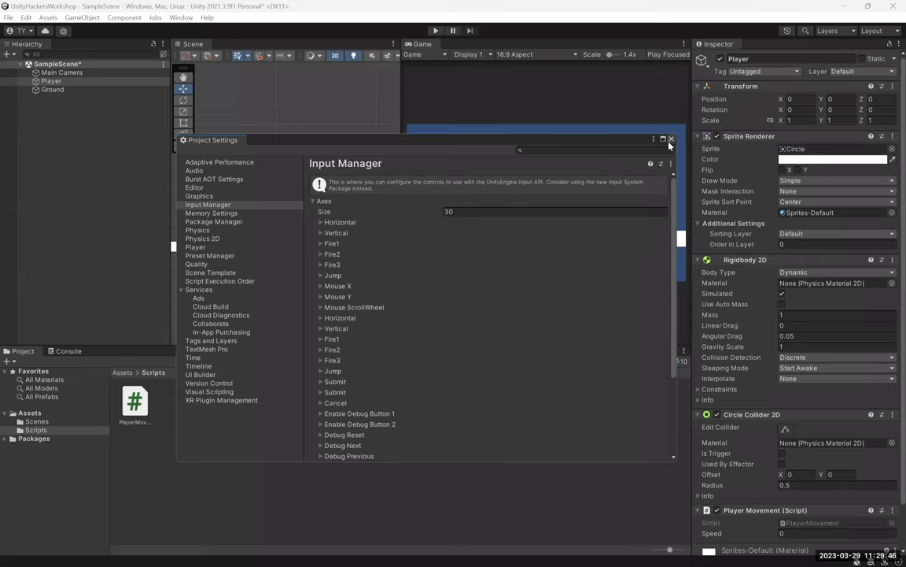
pyautogui.click(601, 125)
pyautogui.hotkey('alt', 'Tab')
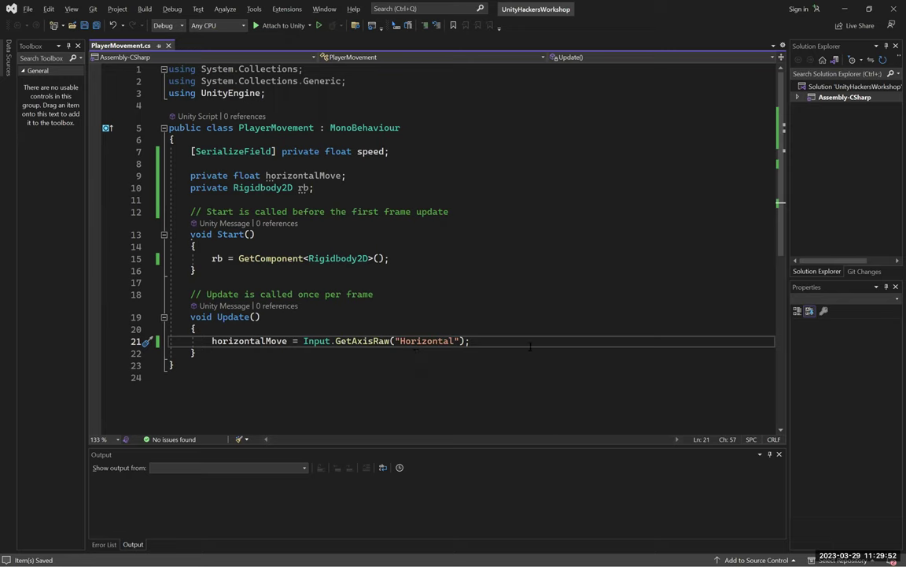
# - Add rb.velocity = new Vector2(speed * horizontalMove, rb.velocity.y); to Update, then run the game in Unity
pyautogui.press('Return')
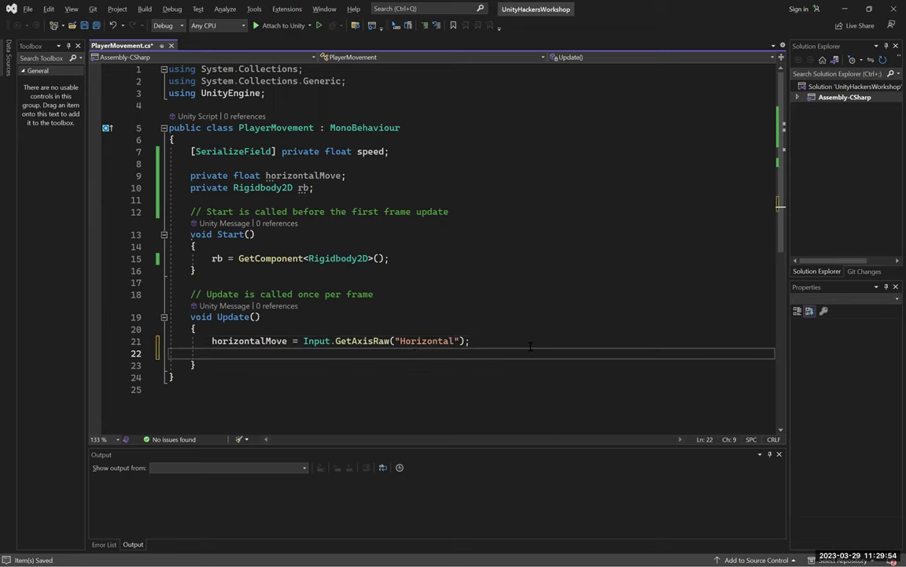
pyautogui.write('rb.velocity')
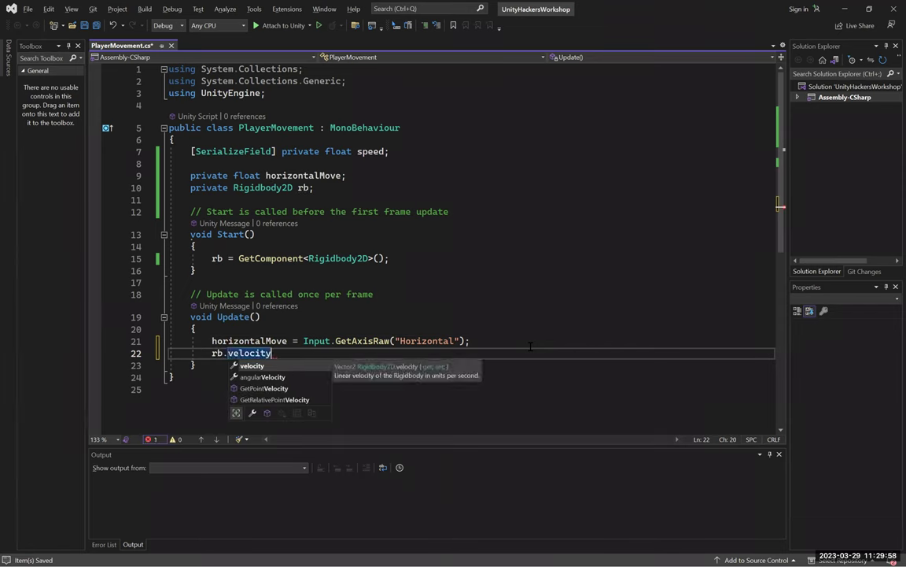
pyautogui.write(' = ')
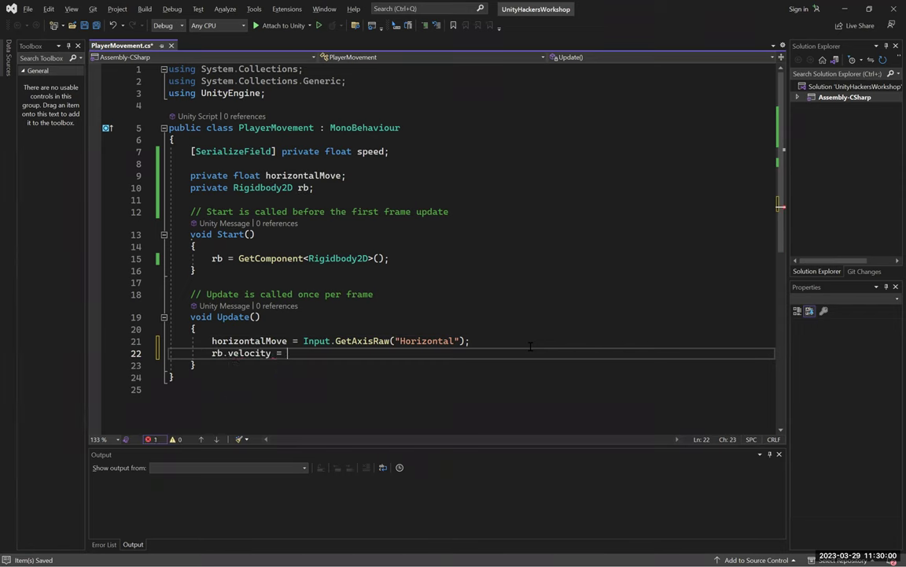
pyautogui.write('new Vector2')
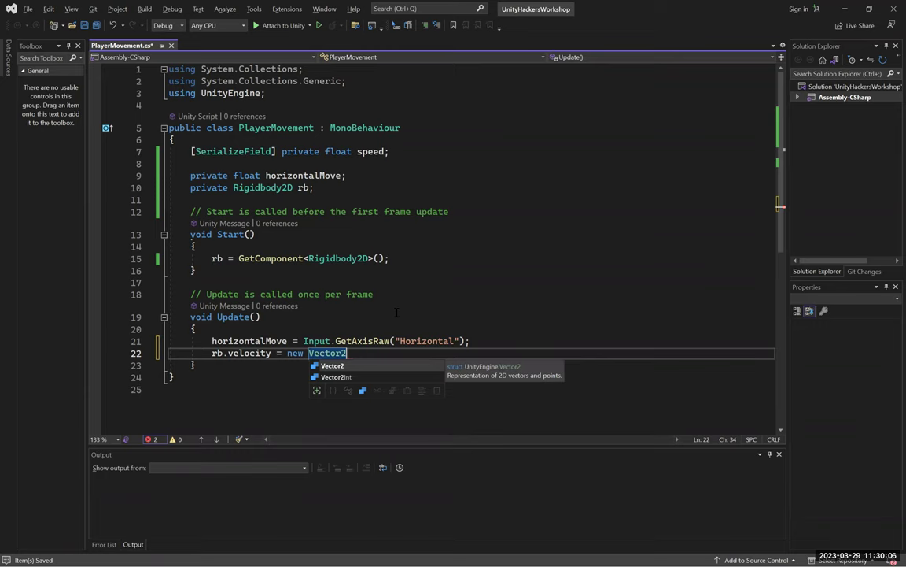
pyautogui.write('(')
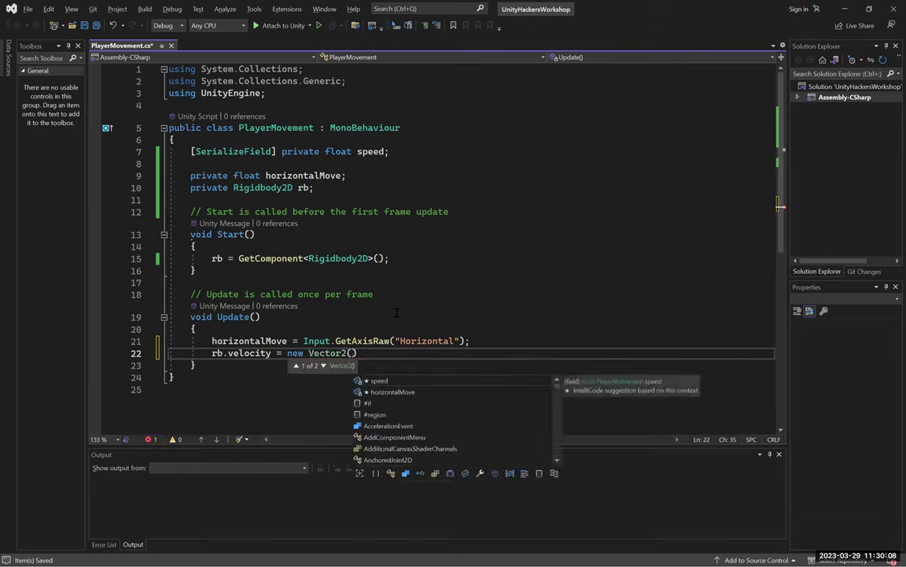
pyautogui.write('speed ')
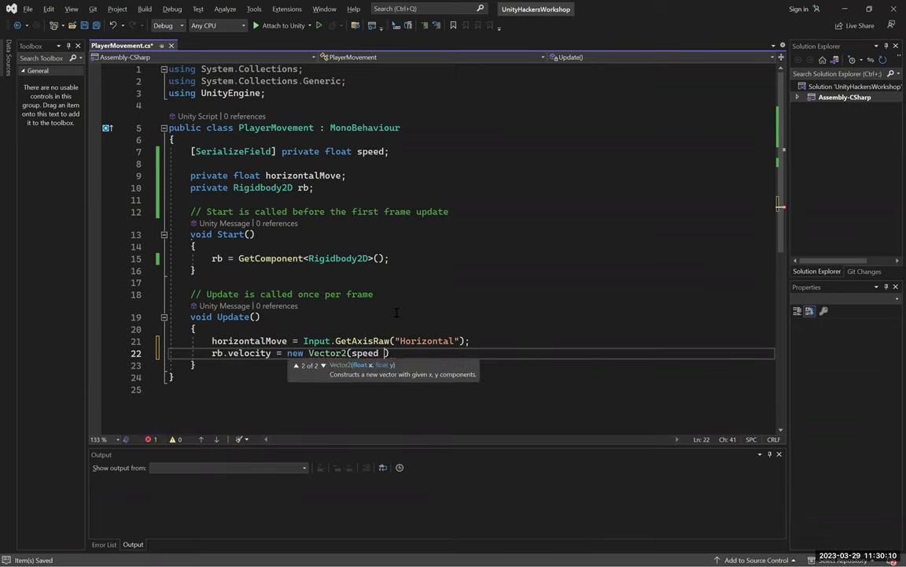
pyautogui.write('* horizontalMove')
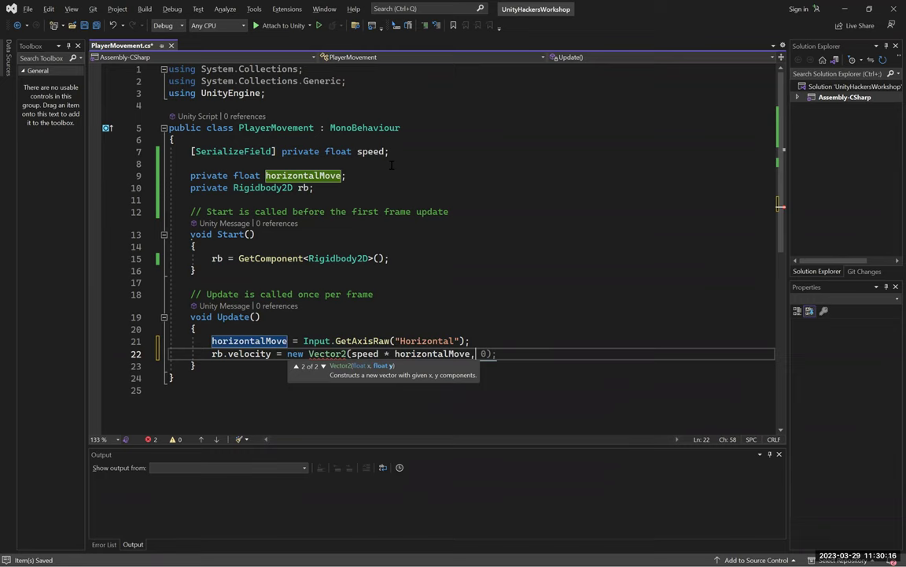
pyautogui.write(',')
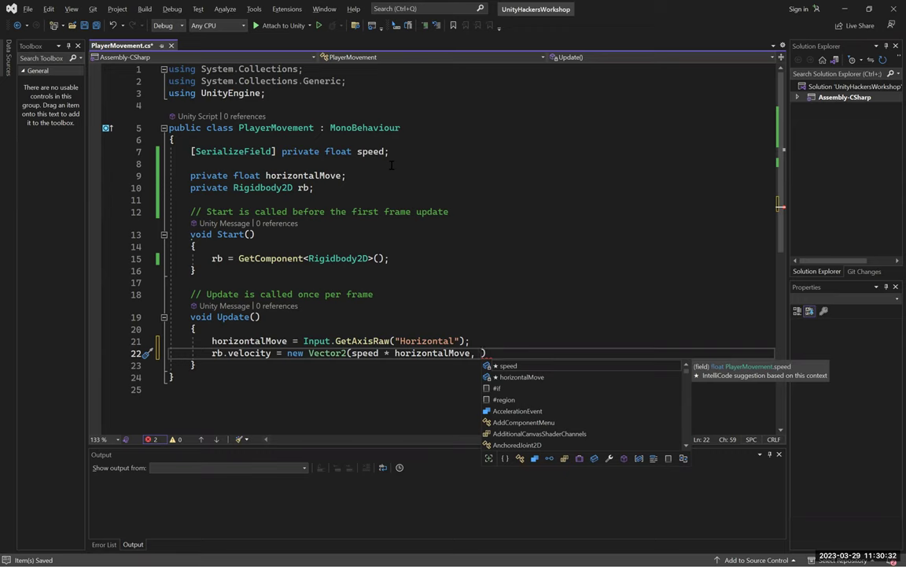
pyautogui.write('rb.veloc')
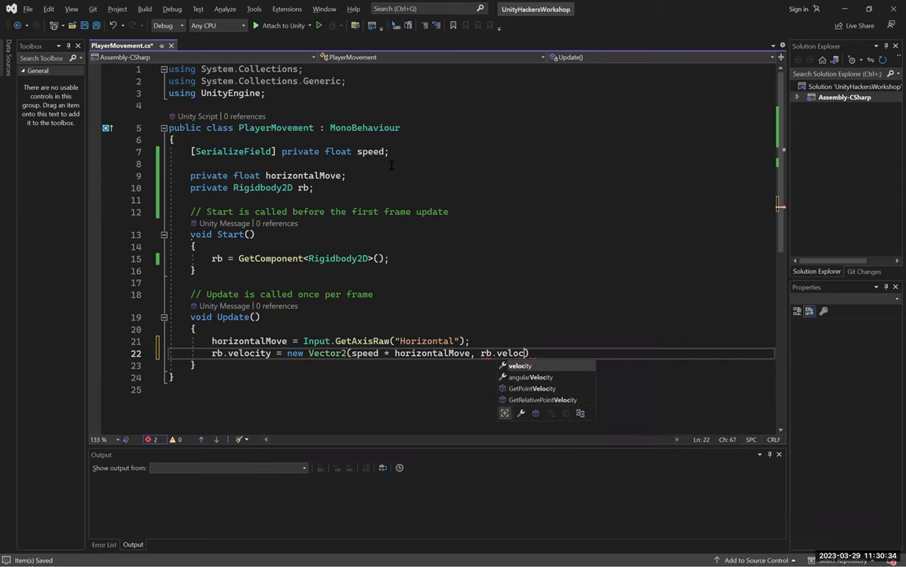
pyautogui.write('ity.y)')
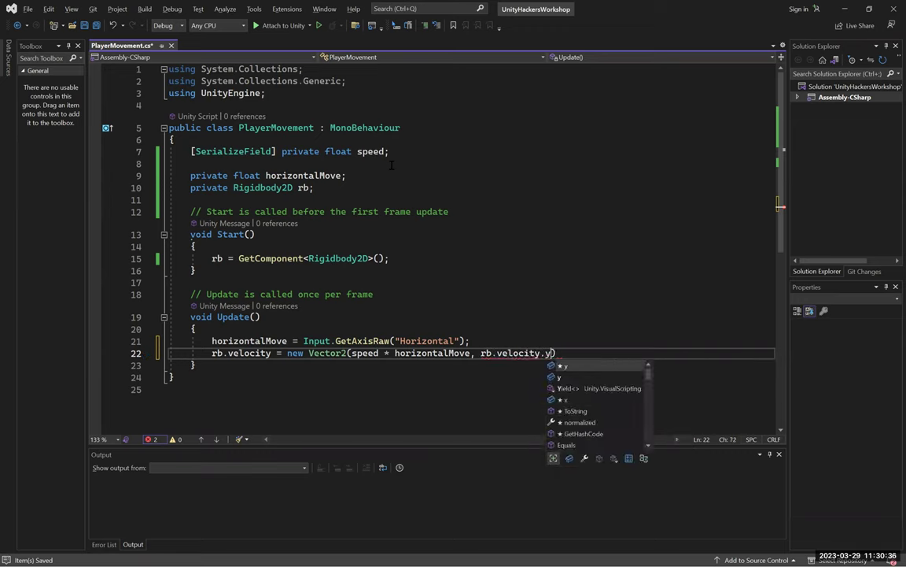
pyautogui.write(';')
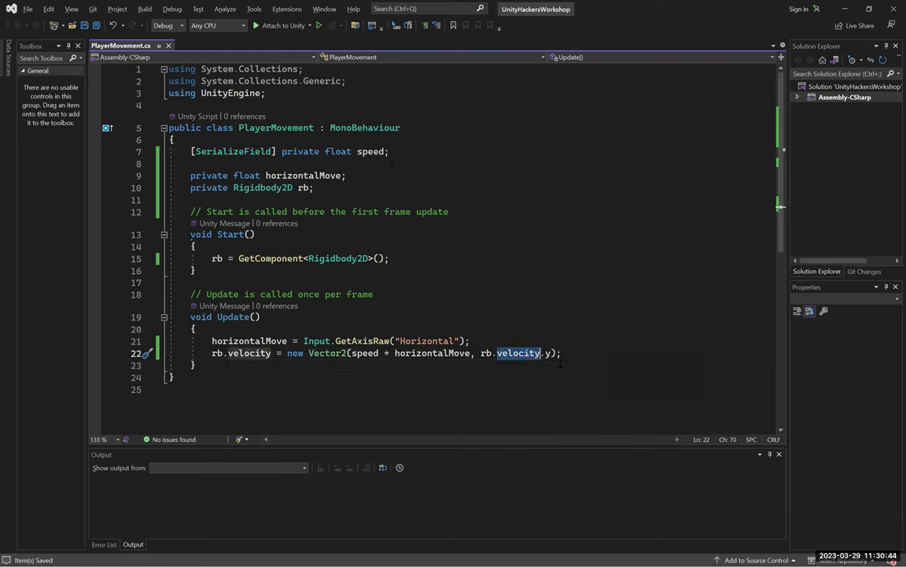
pyautogui.hotkey('alt', 'Tab')
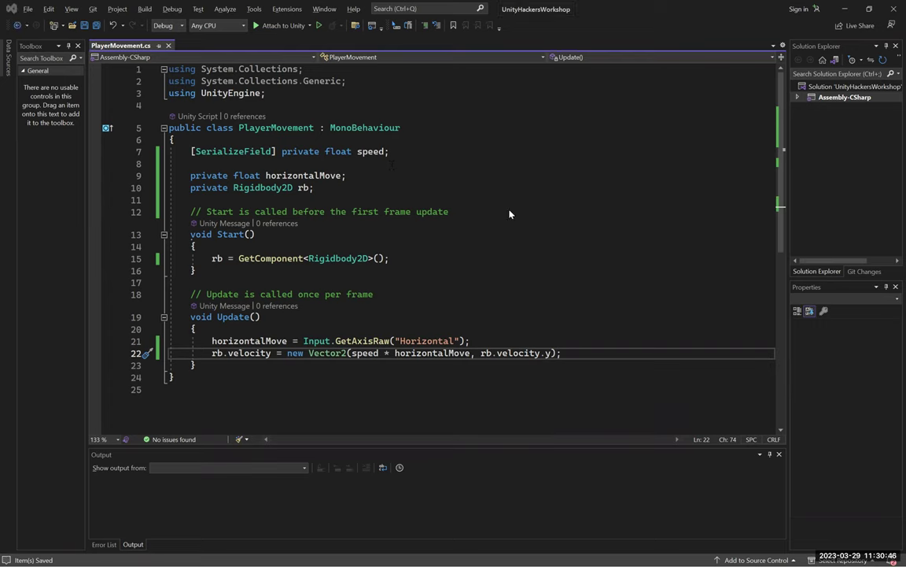
pyautogui.hotkey('ctrl', 'p')
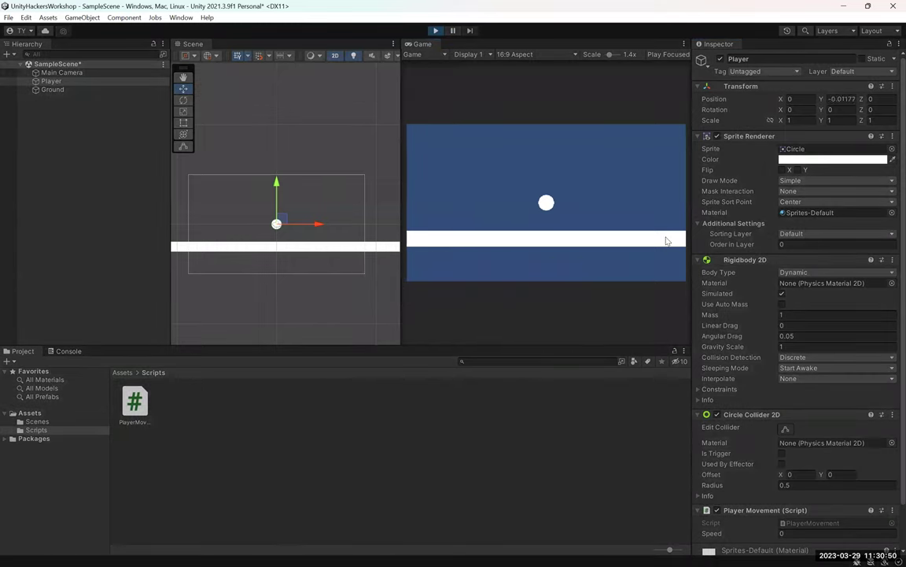
# - Stop Play mode and set the Player Movement Speed to 6
pyautogui.click(436, 31)
pyautogui.scroll(-2, 778, 507)
pyautogui.click(790, 486)
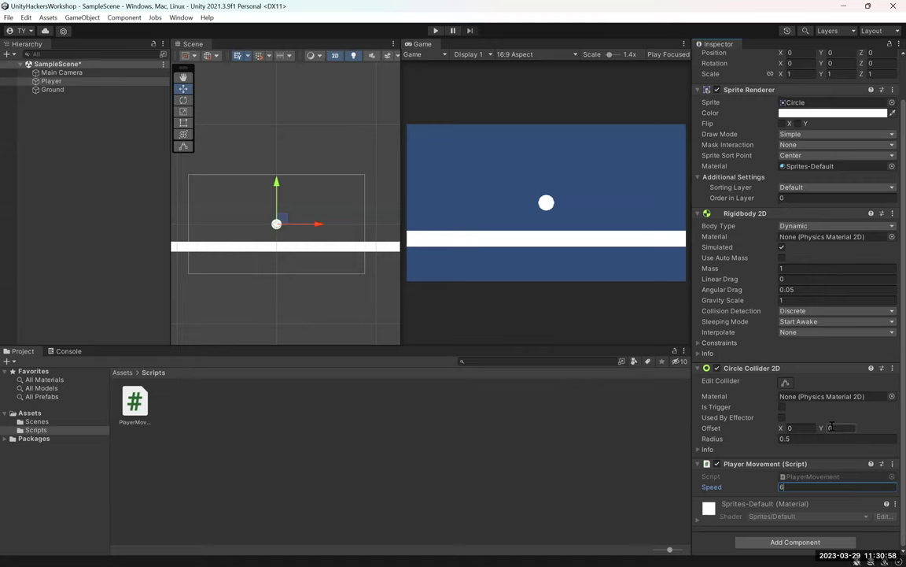
# - Play-test rolling the ball left and right with the arrow keys, then return to Visual Studio
pyautogui.click(436, 31)
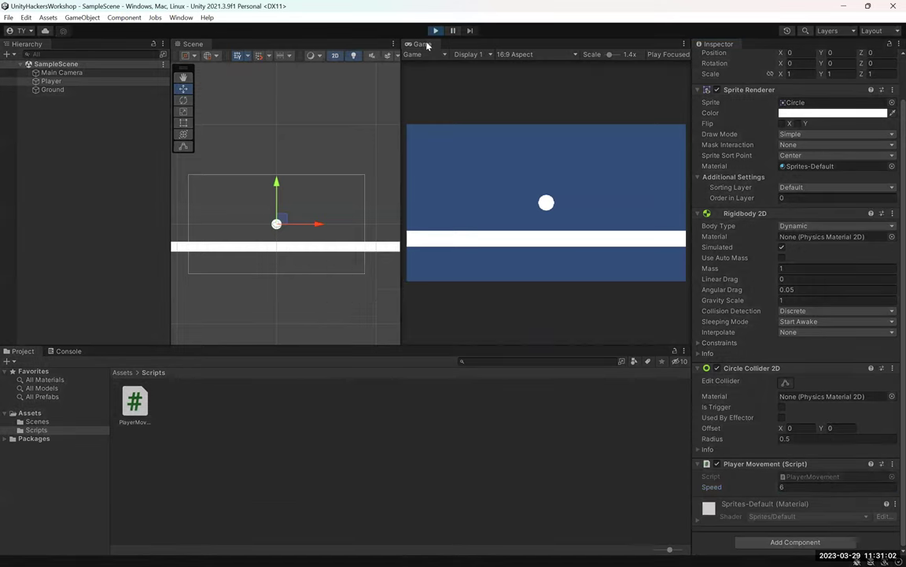
pyautogui.press('Right')
pyautogui.press('Left')
pyautogui.press('Right')
pyautogui.press('Left')
pyautogui.press('Right')
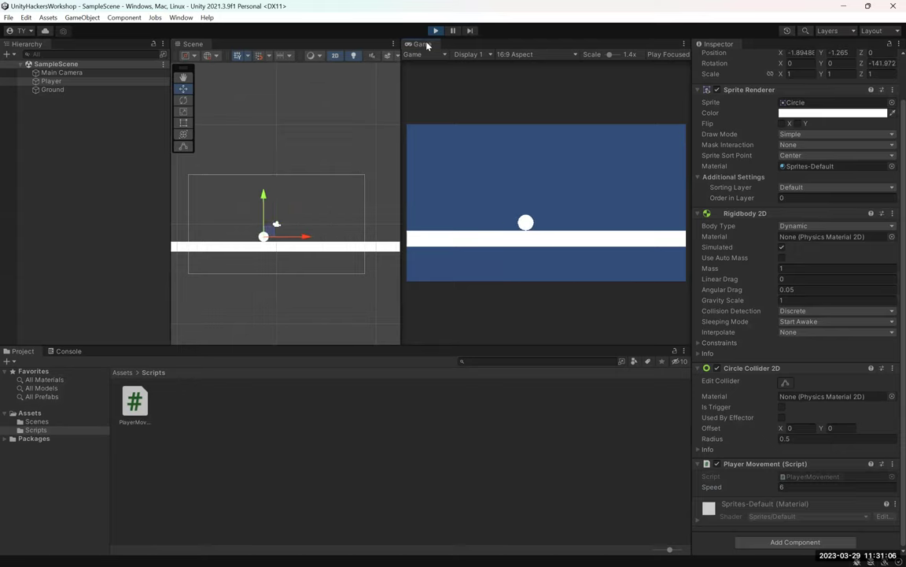
pyautogui.press('Left')
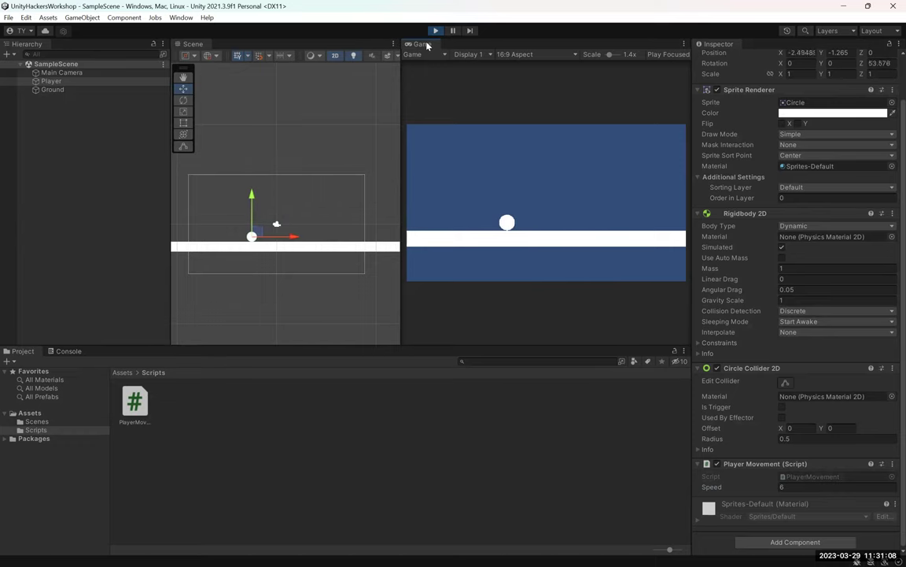
pyautogui.press('Right')
pyautogui.press('Left')
pyautogui.hotkey('ctrl', 'p')
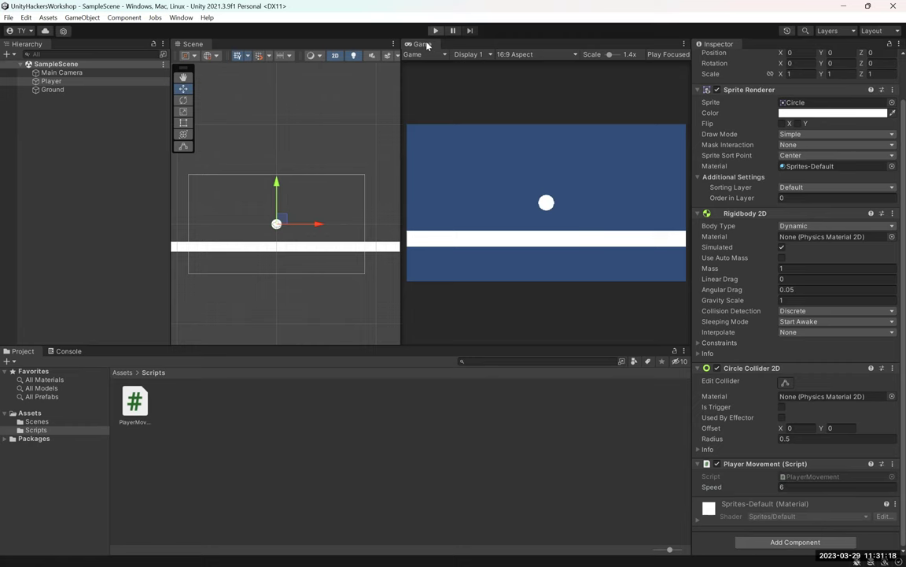
pyautogui.hotkey('alt', 'Tab')
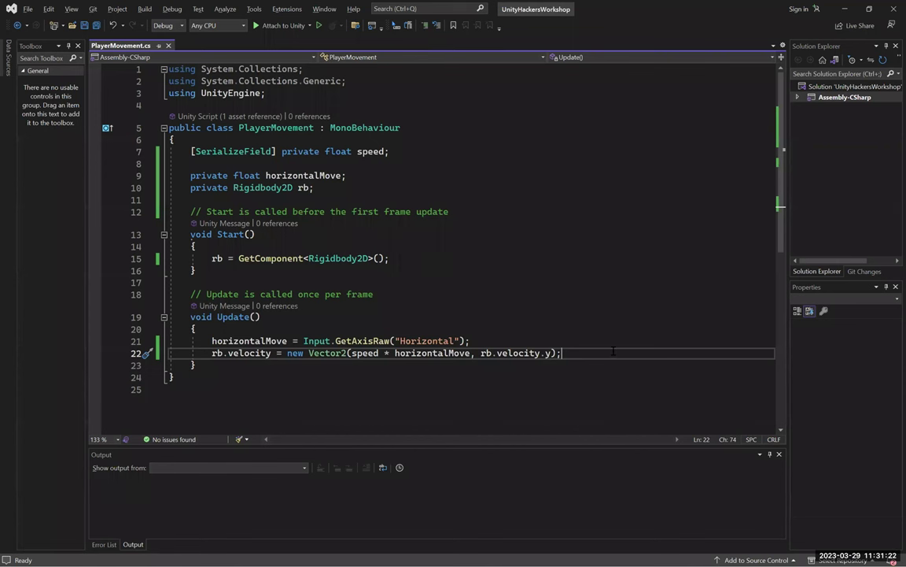
# - Add an empty if (Input.GetButton("Jump")) block below the velocity line and save
pyautogui.press('Return')
pyautogui.press('Return')
pyautogui.press('Return')
pyautogui.press('Up')
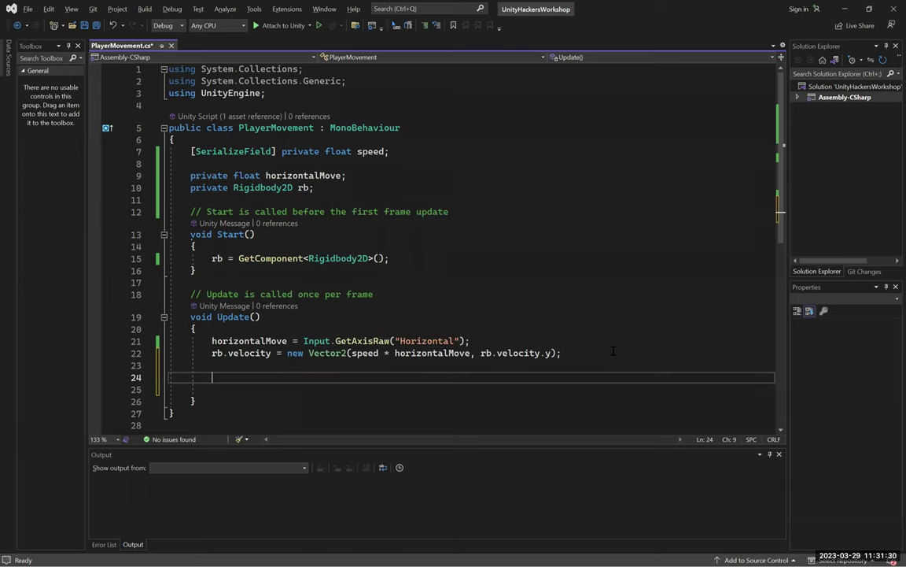
pyautogui.write('if (')
pyautogui.write('Input.Get')
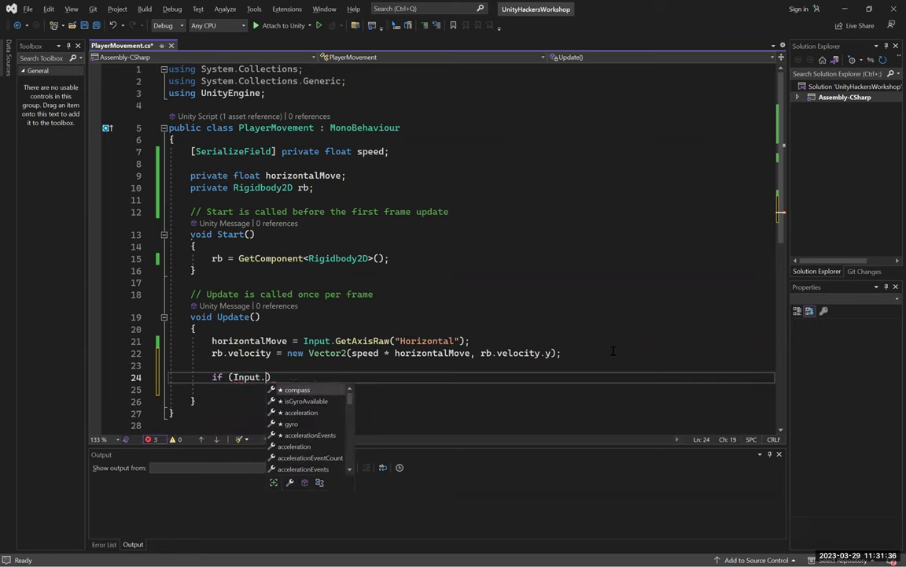
pyautogui.write('Button')
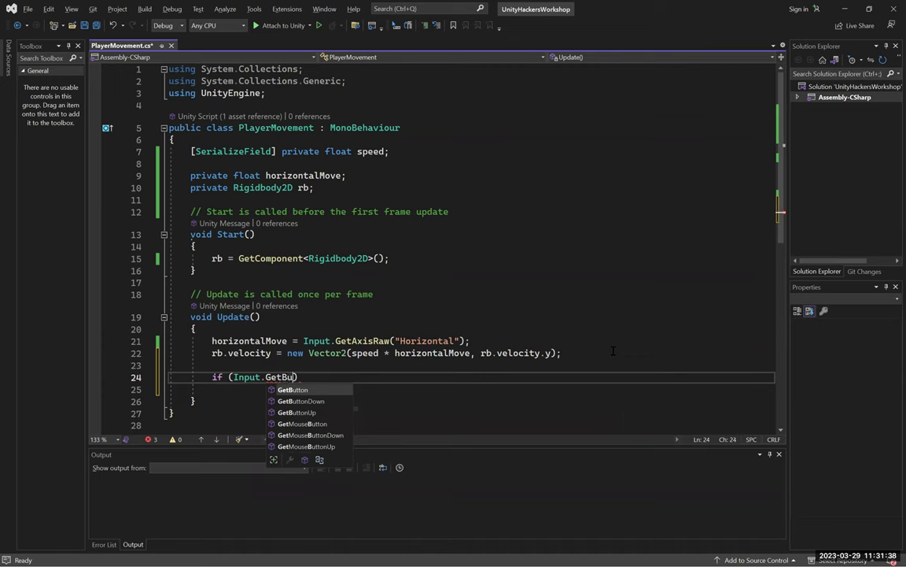
pyautogui.write('("')
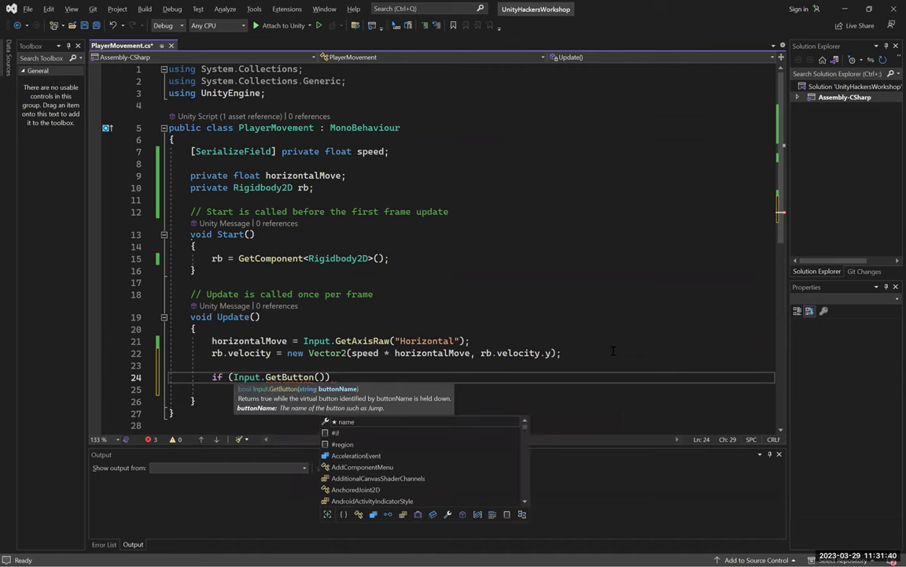
pyautogui.write('Jump')
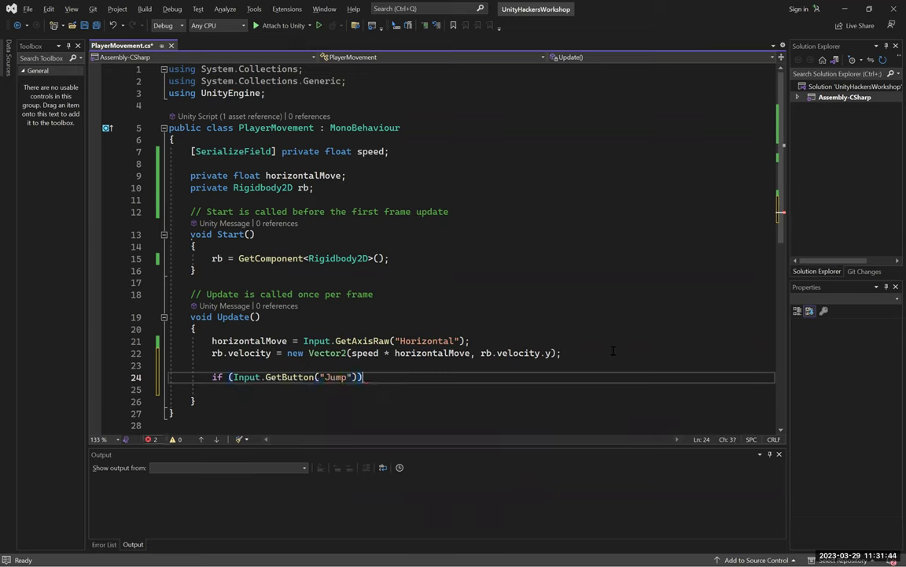
pyautogui.press('End')
pyautogui.press('Return')
pyautogui.write('{')
# - Declare [SerializeField] private float jumpSpeed; under speed, then go back to Unity
pyautogui.press('Return')
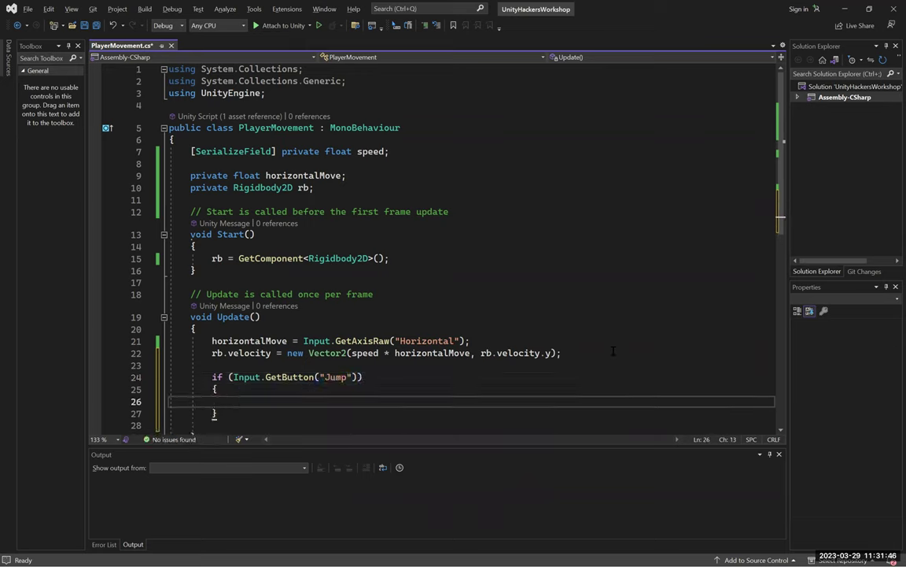
pyautogui.hotkey('ctrl', 's')
pyautogui.click(410, 153)
pyautogui.press('Return')
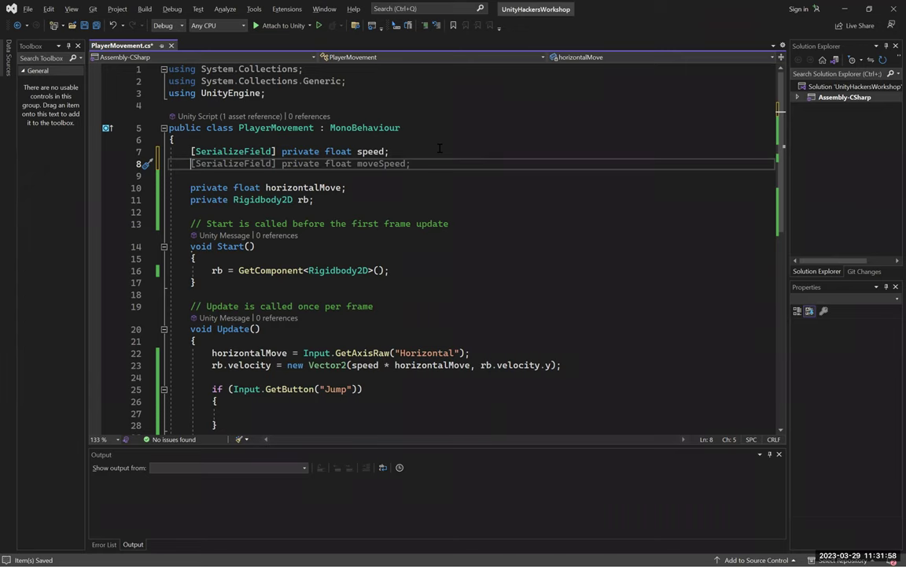
pyautogui.press('Tab')
pyautogui.press('Left')
pyautogui.hotkey('ctrl', 'shift', 'Left')
pyautogui.press('BackSpace')
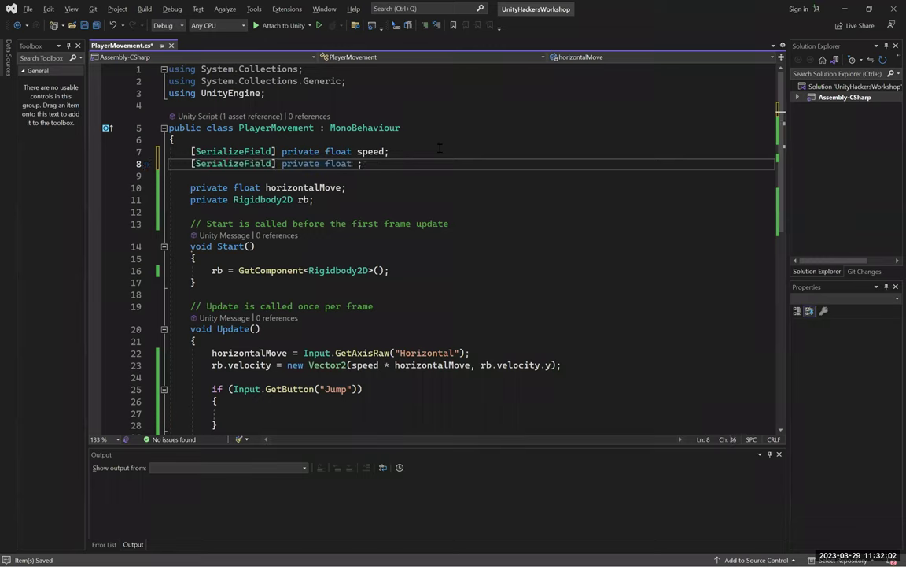
pyautogui.write('jumpSpeed')
pyautogui.press('End')
pyautogui.hotkey('alt', 'Tab')
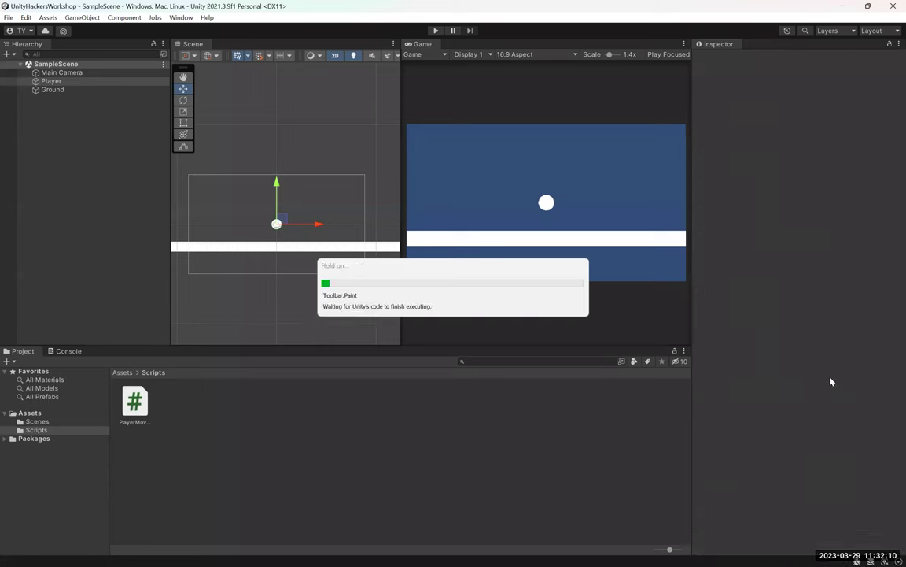
# - Set the Player's Jump Speed to 4, then return to the script's Jump block
pyautogui.scroll(-3, 746, 338)
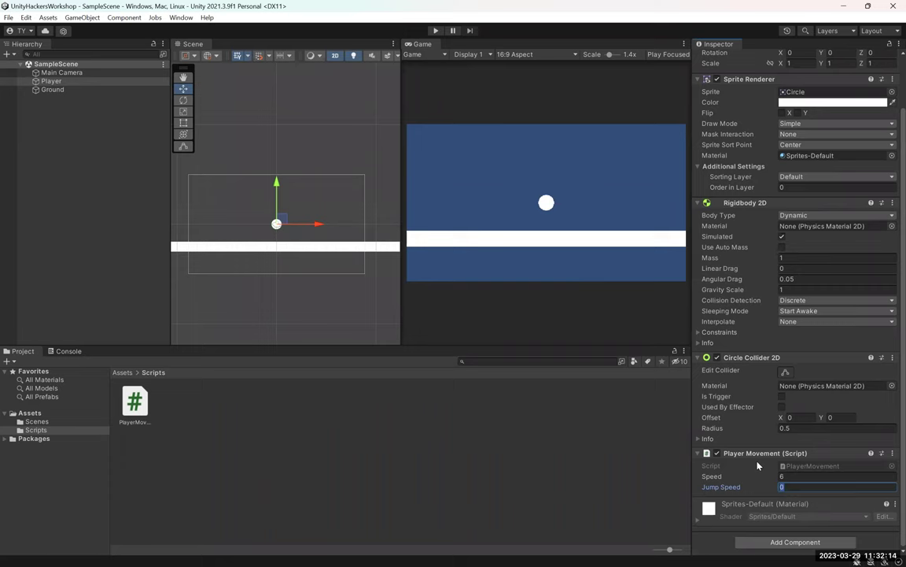
pyautogui.write('4a')
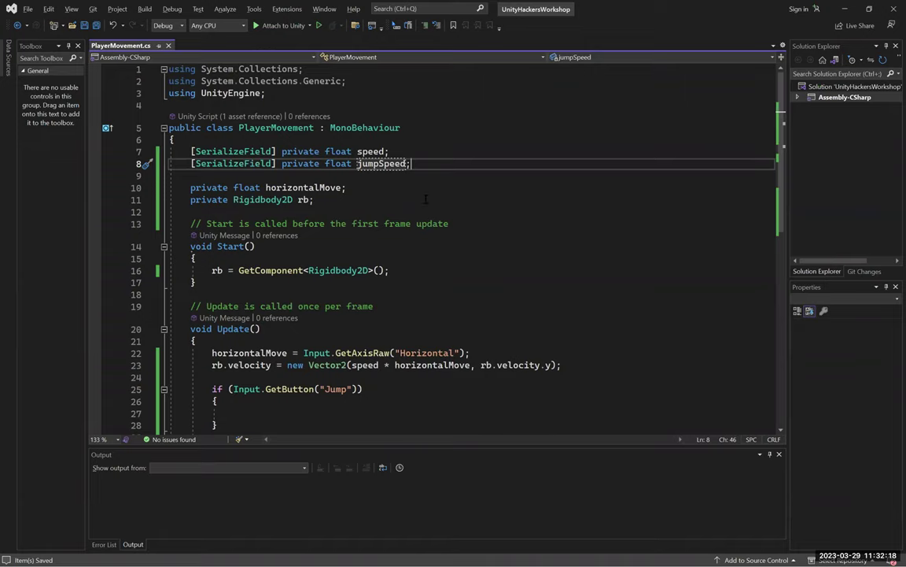
pyautogui.hotkey('alt', 'Tab')
pyautogui.click(488, 300)
pyautogui.scroll(-3, 488, 300)
pyautogui.click(403, 305)
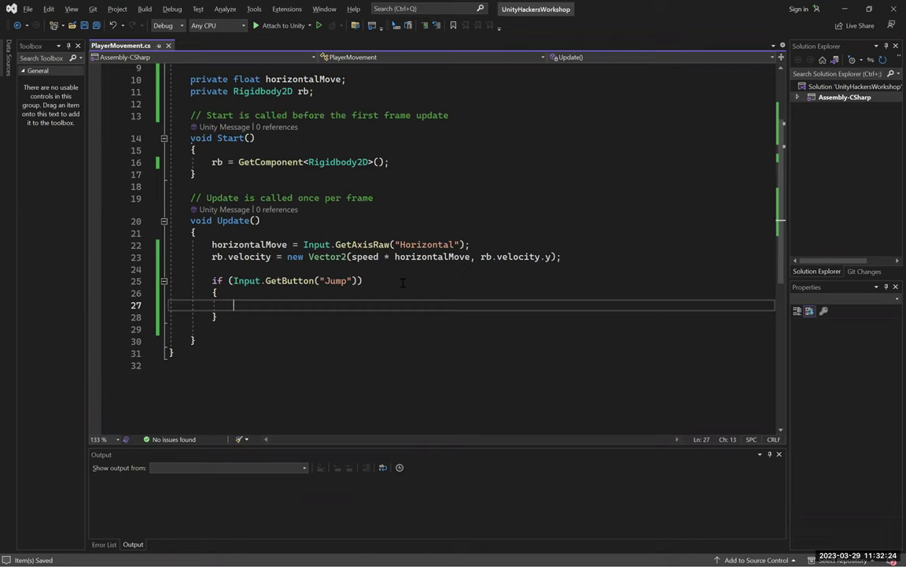
# - Fill the Jump block with rb.velocity = new Vector2(rb.velocity.x, jumpSpeed); and switch to Unity
pyautogui.write('rb.v')
pyautogui.write('elocity ')
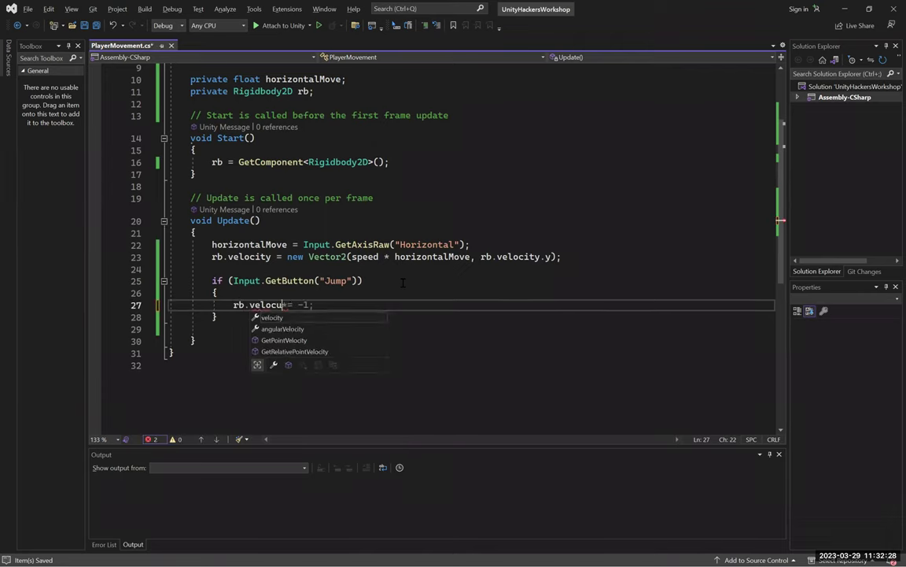
pyautogui.write('= new ')
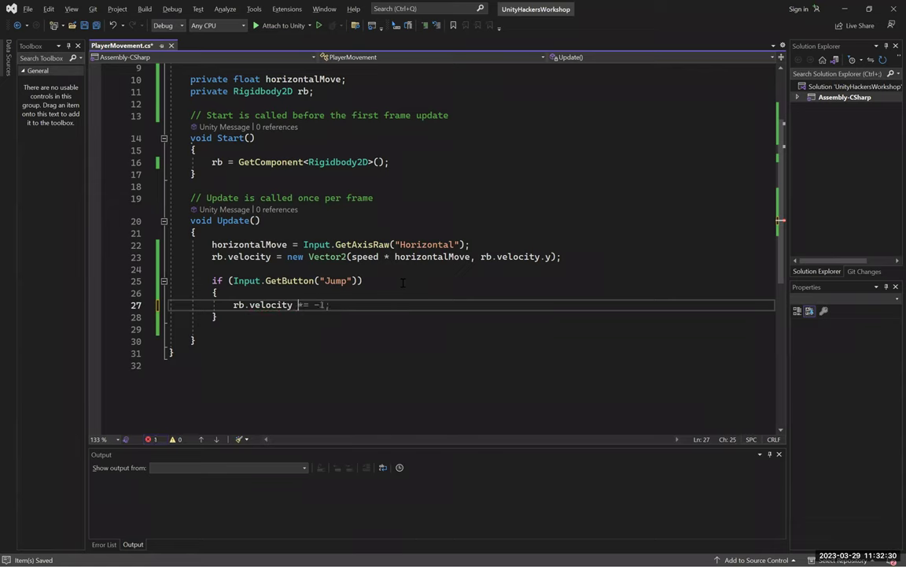
pyautogui.write('Vector2(spee')
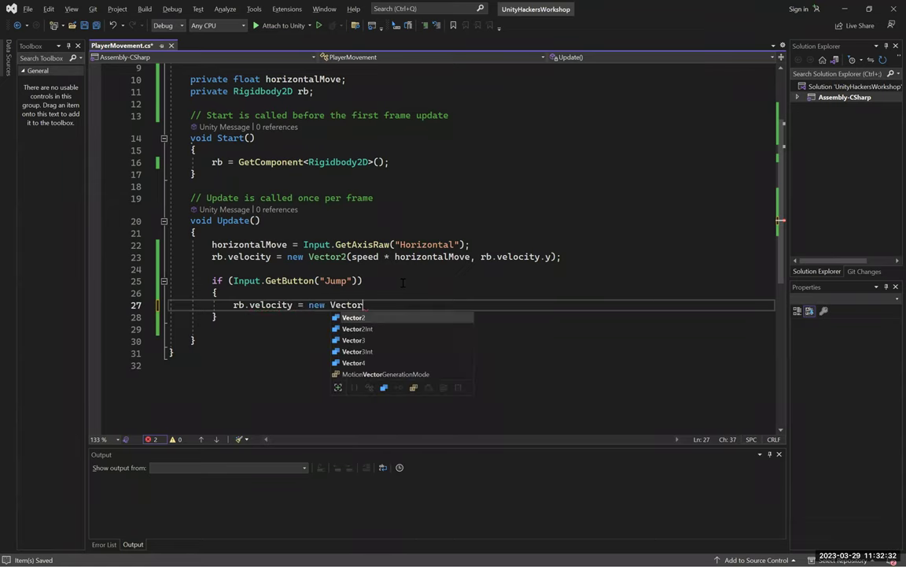
pyautogui.press('BackSpace')
pyautogui.press('BackSpace')
pyautogui.press('BackSpace')
pyautogui.press('BackSpace')
pyautogui.write('rb.veloc')
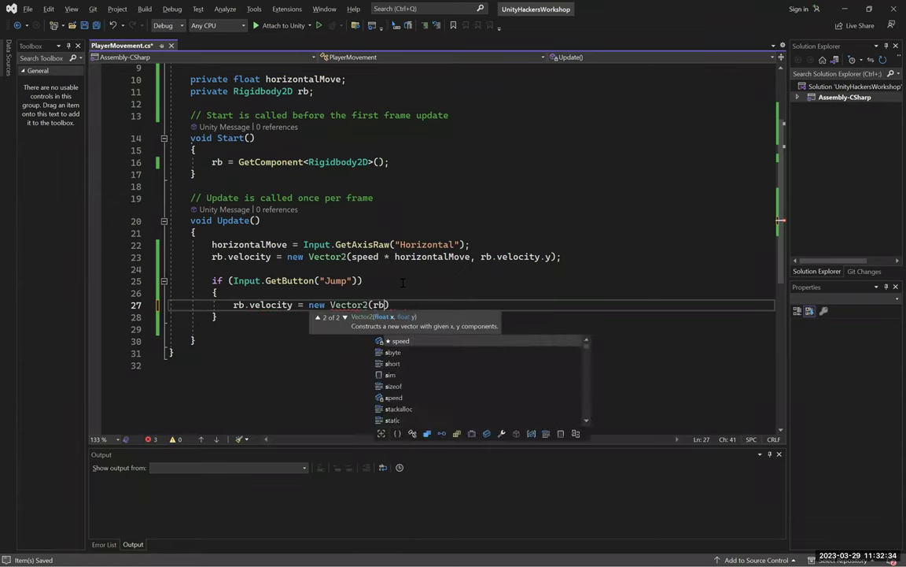
pyautogui.write('ity')
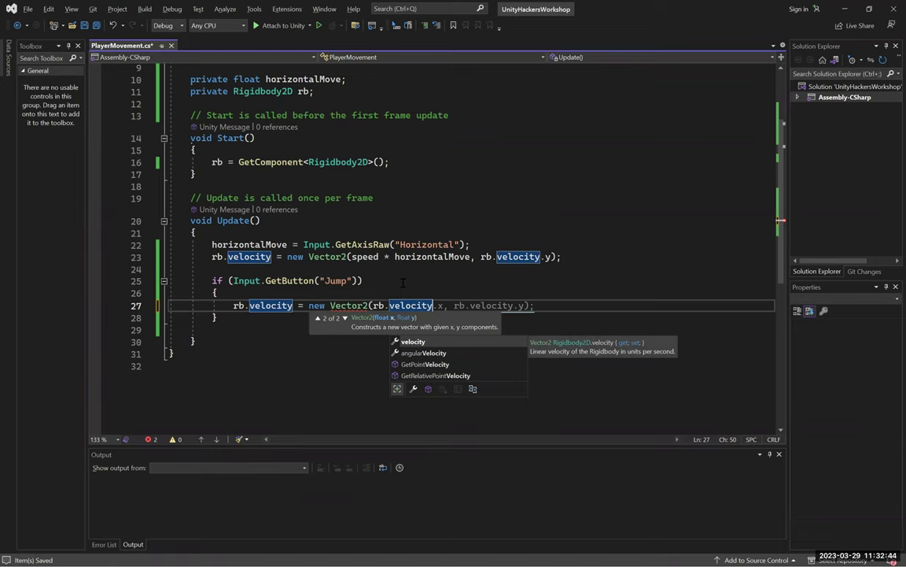
pyautogui.write('.x, ')
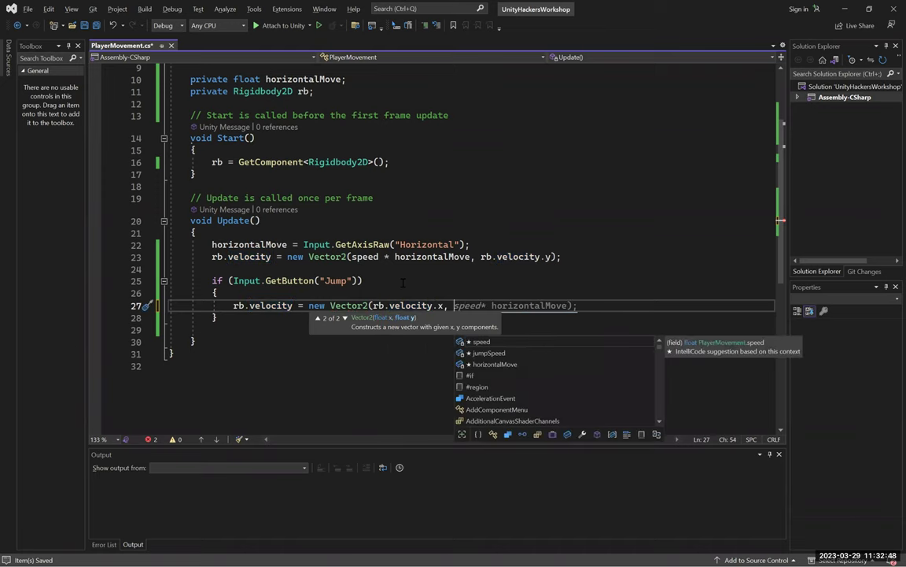
pyautogui.write('jumpSpeed);')
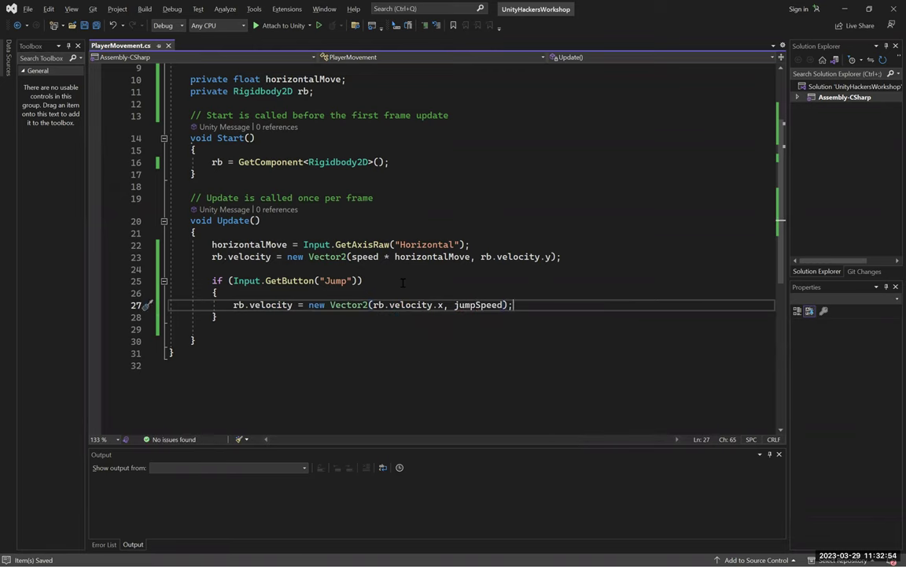
pyautogui.hotkey('alt', 'Tab')
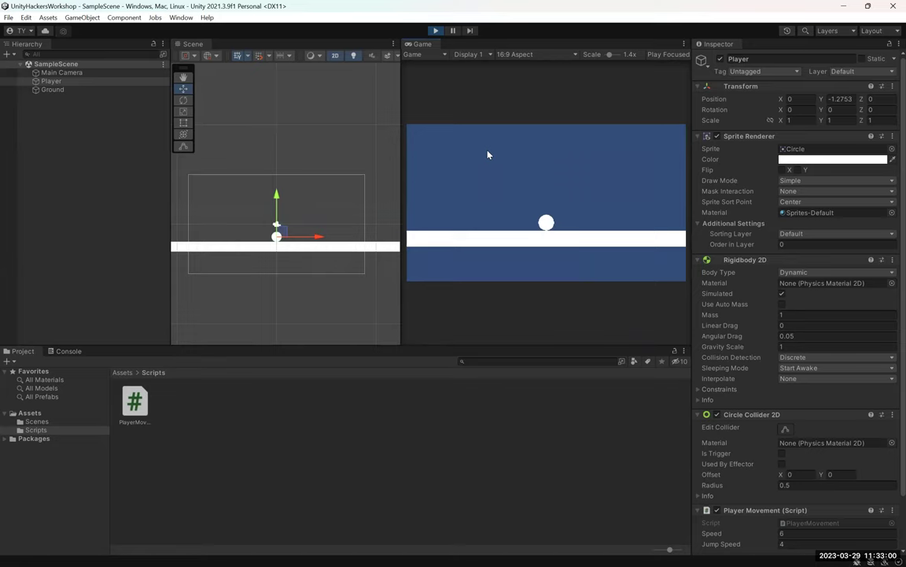
# - Play-test moving with A/D and jumping with Space, then stop Play and go to the slideshow
pyautogui.press('d')
pyautogui.press('a')
pyautogui.press('d')
pyautogui.press('a')
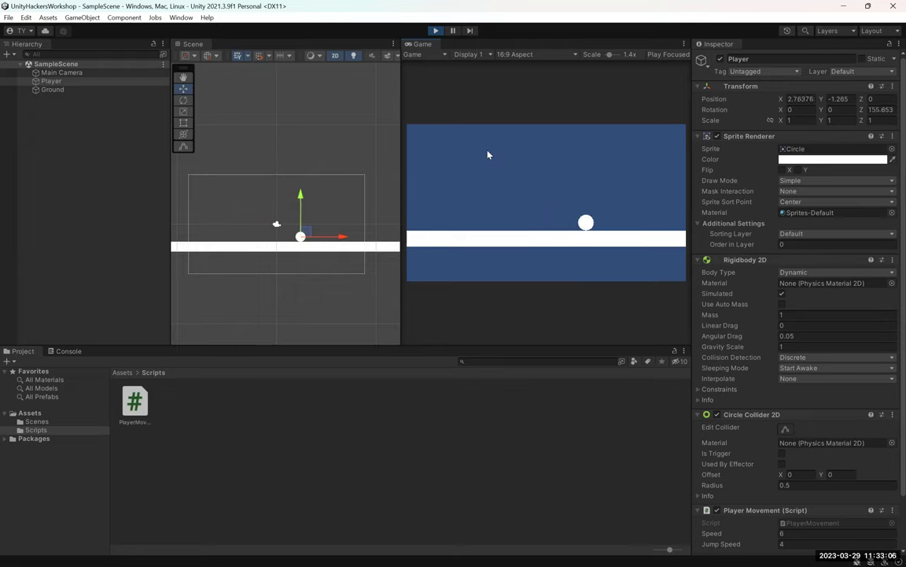
pyautogui.press('a')
pyautogui.press('a')
pyautogui.press('d')
pyautogui.press('space')
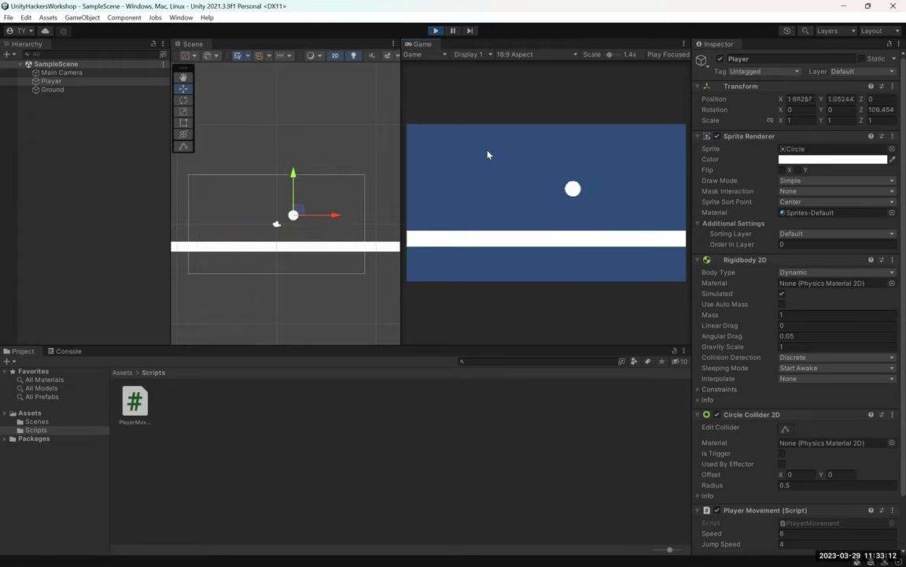
pyautogui.press('space')
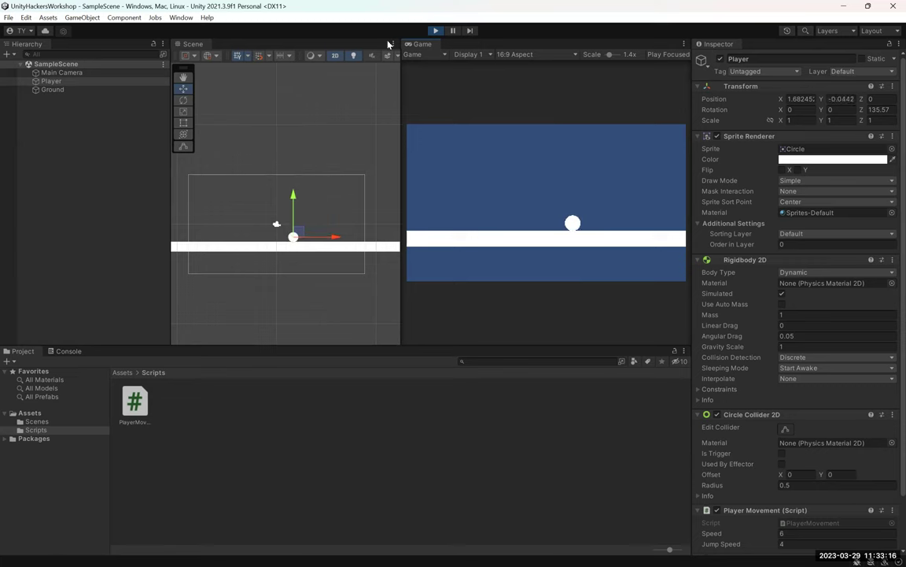
pyautogui.click(435, 30)
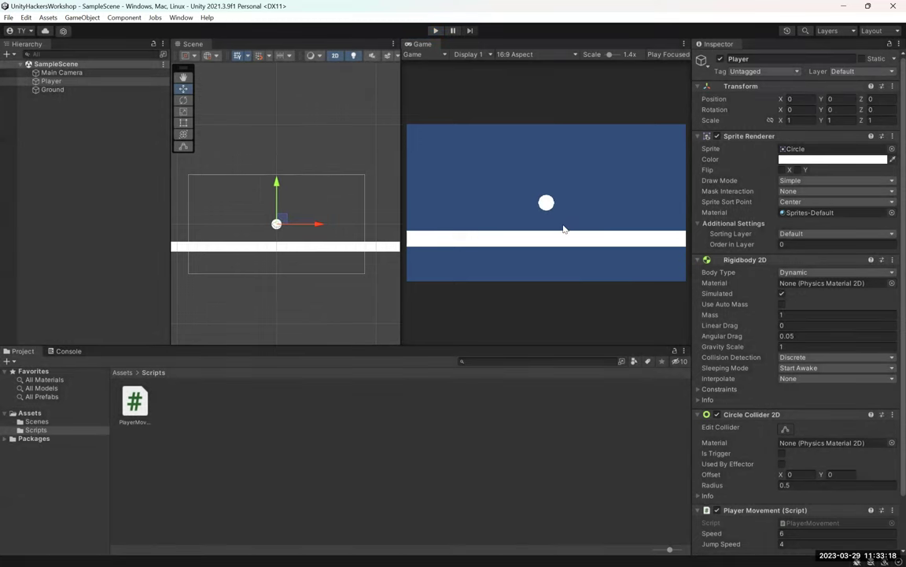
pyautogui.hotkey('alt', 'Tab')
pyautogui.hotkey('alt', 'Tab')
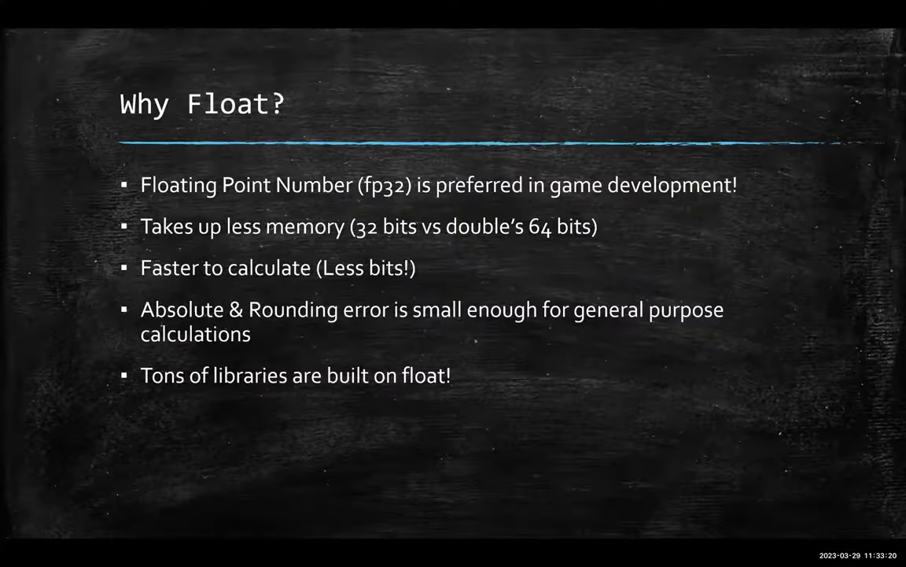
# - Advance to the Layer Mask slide, then select the Ground object back in Unity
pyautogui.press('Right')
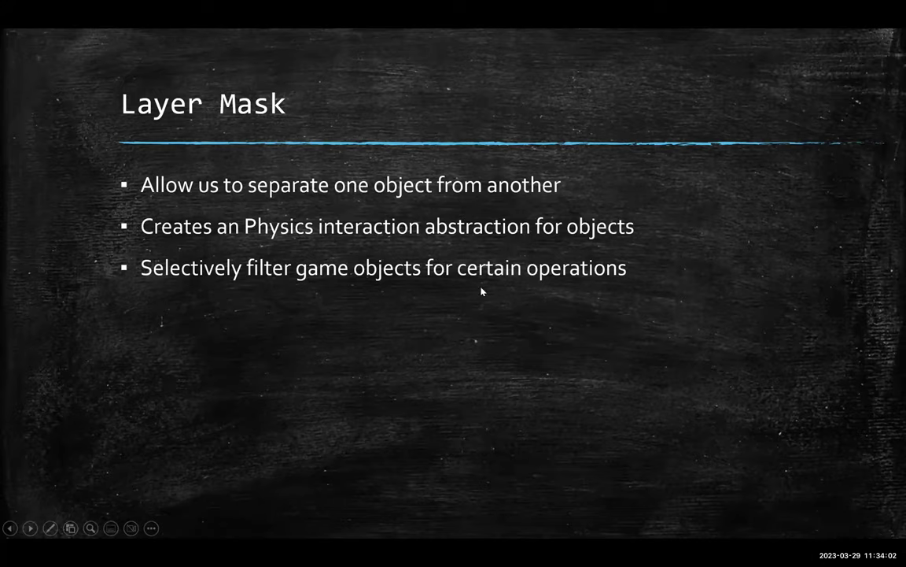
pyautogui.hotkey('alt', 'Tab')
pyautogui.click(285, 247)
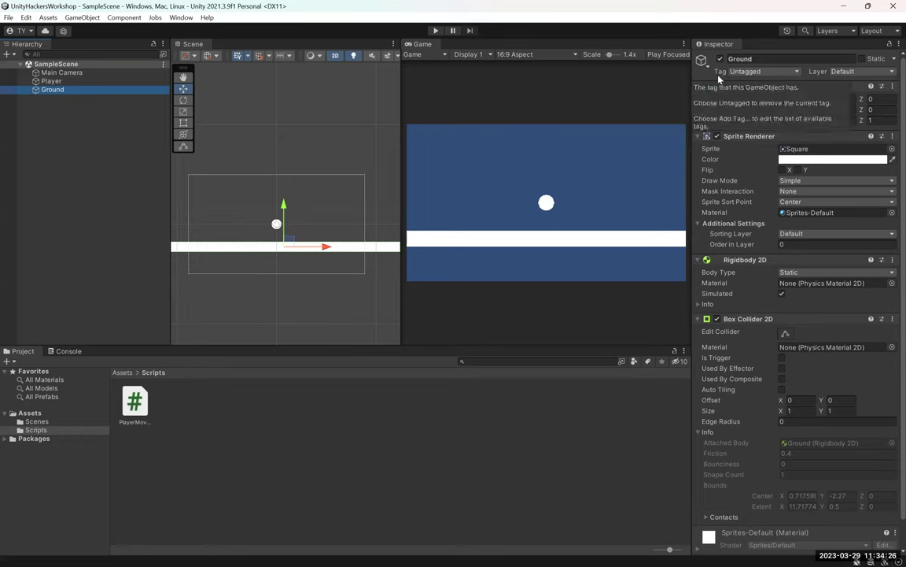
# - Create a new layer named Ground from the Layer dropdown
pyautogui.click(769, 71)
pyautogui.click(838, 72)
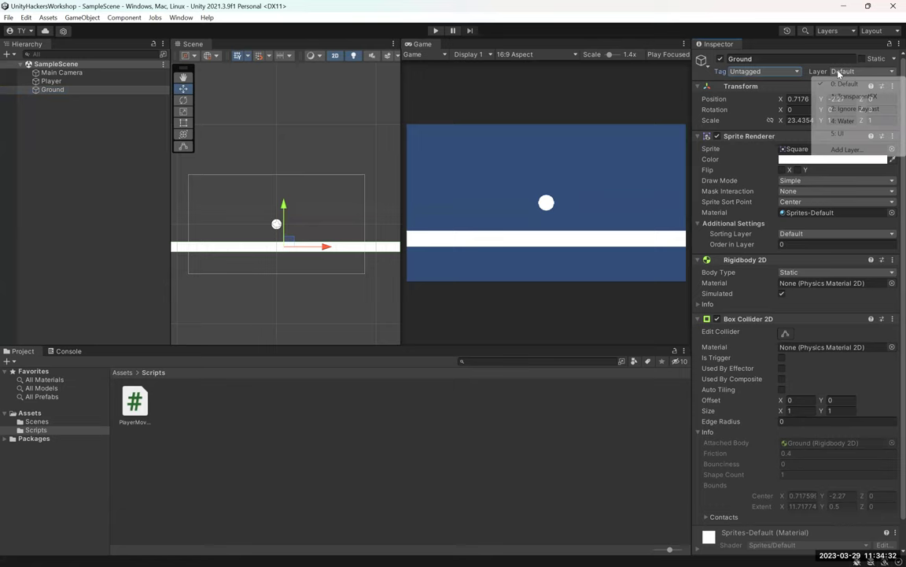
pyautogui.click(78, 89)
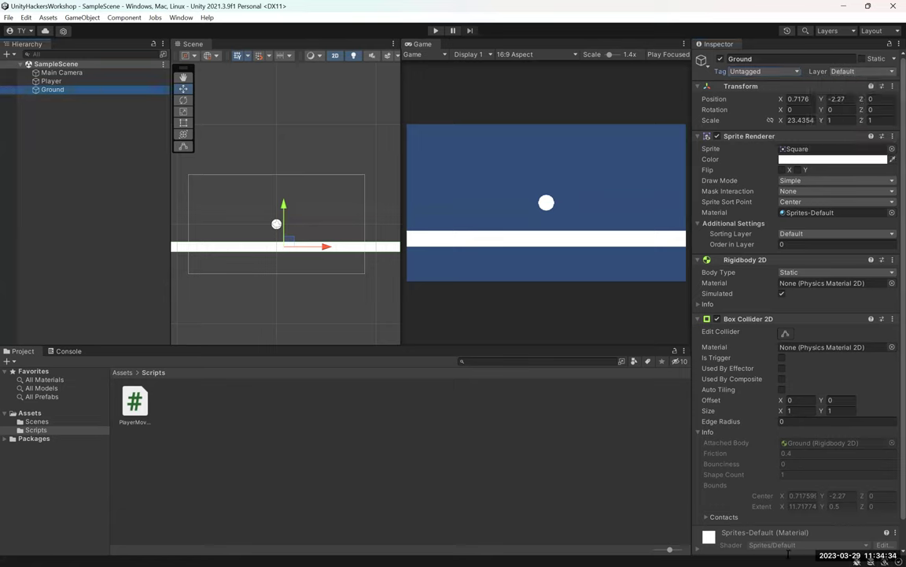
pyautogui.click(891, 71)
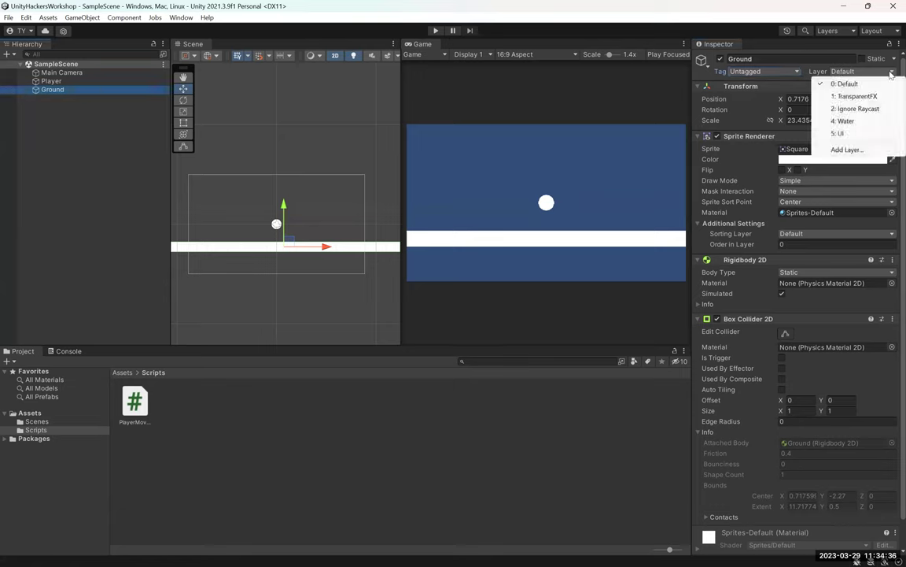
pyautogui.click(848, 149)
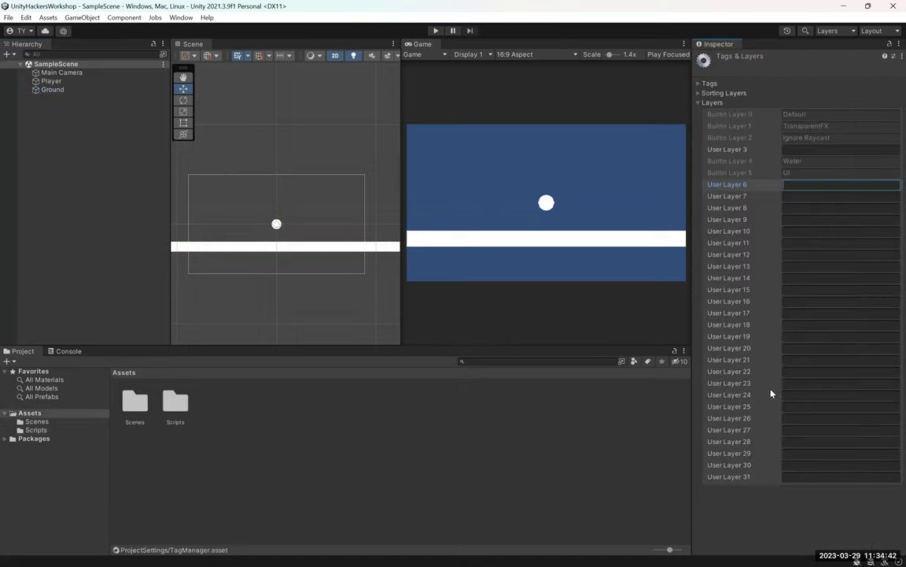
pyautogui.write('Ground')
# - Assign the Ground object to the Ground layer, then return to the PlayerMovement script
pyautogui.click(57, 91)
pyautogui.click(862, 70)
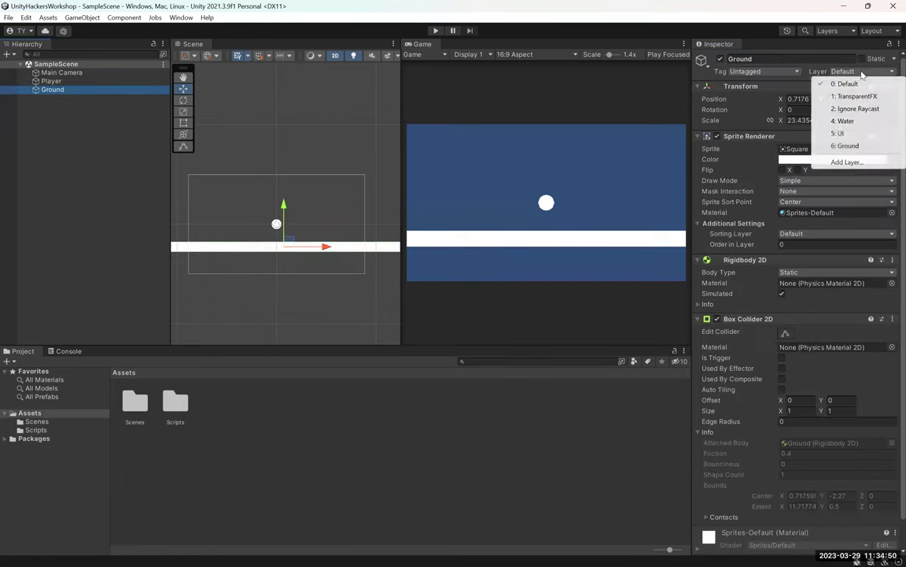
pyautogui.click(844, 146)
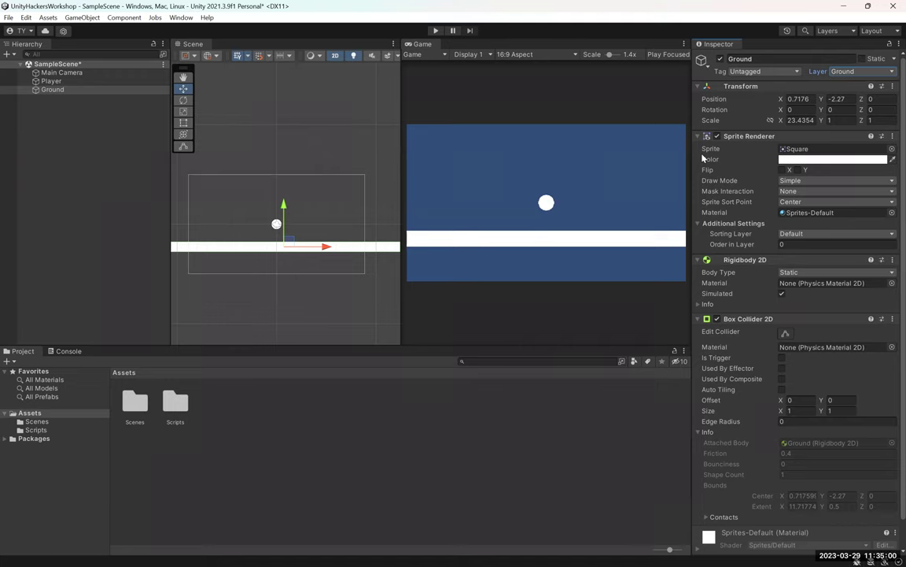
pyautogui.hotkey('alt', 'Tab')
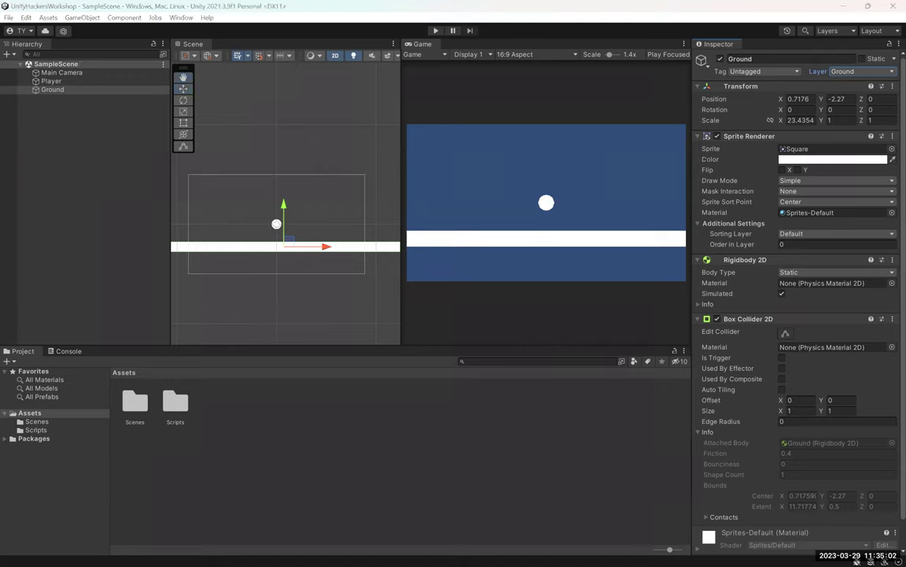
pyautogui.hotkey('alt', 'Tab')
# - Below Update, declare a private void IsGrounded() method with a capitalized name
pyautogui.click(331, 305)
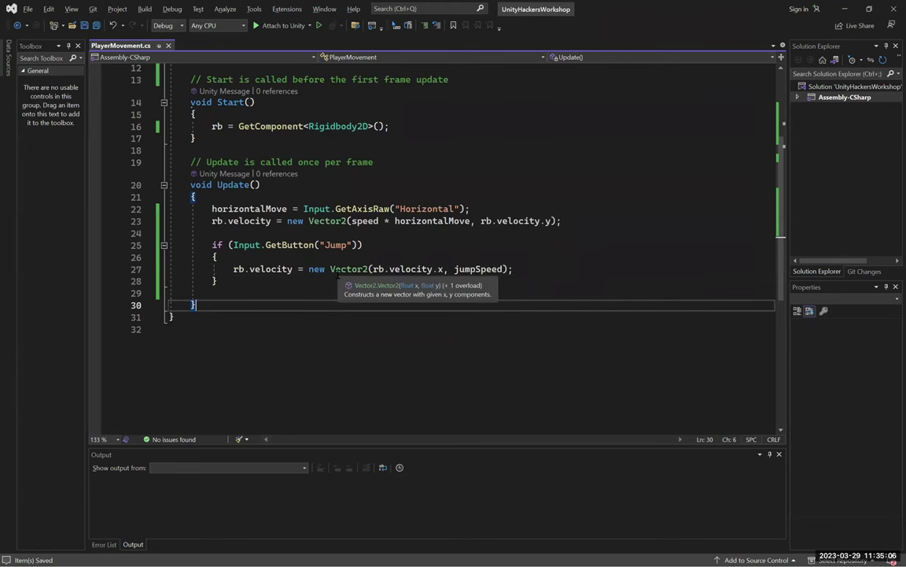
pyautogui.press('Return')
pyautogui.press('Return')
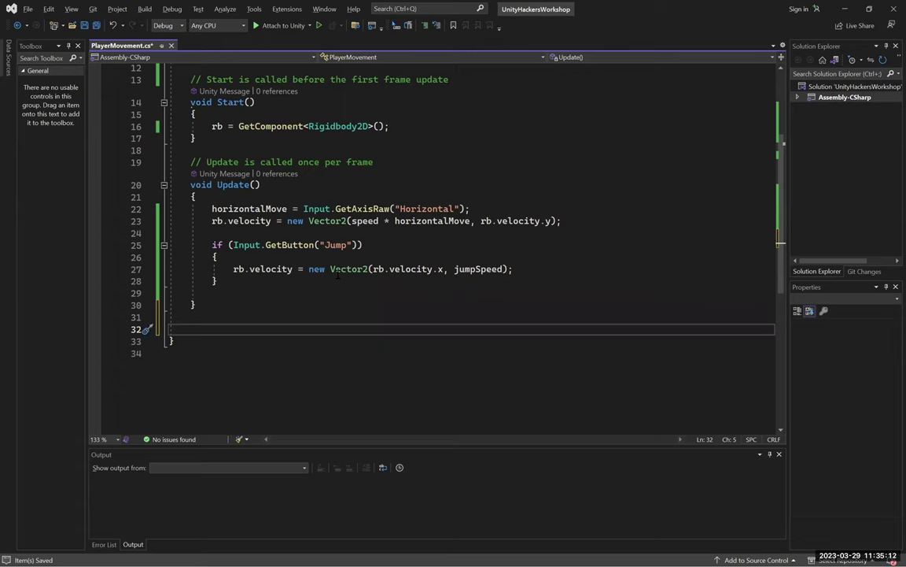
pyautogui.write('private void ')
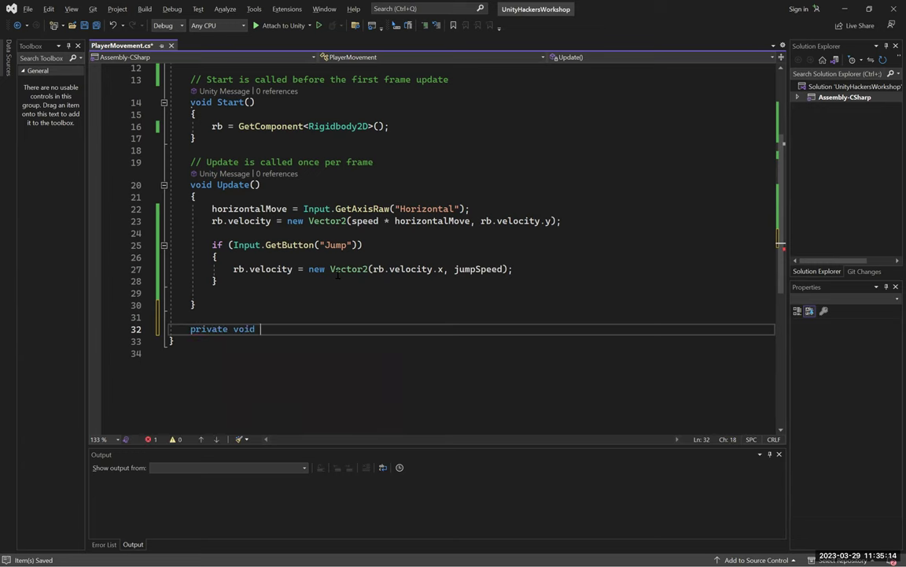
pyautogui.write('isGround')
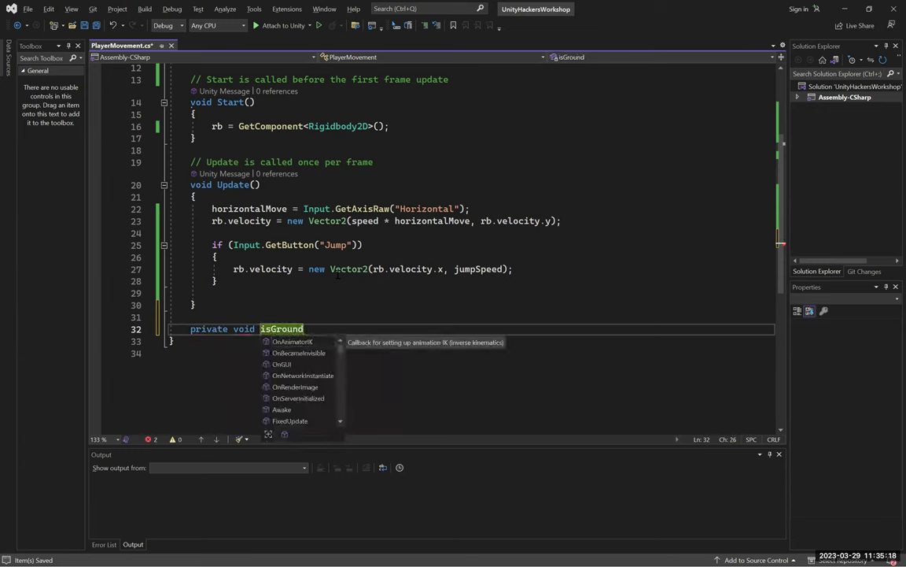
pyautogui.write('ed(')
pyautogui.hotkey('ctrl', 'Left')
pyautogui.hotkey('ctrl', 'Left')
pyautogui.press('Delete')
pyautogui.write('I')
pyautogui.press('Down')
pyautogui.press('Home')
# - Give IsGrounded an empty body and change its return type from void to bool
pyautogui.press('Up')
pyautogui.press('End')
pyautogui.write('{')
pyautogui.press('Return')
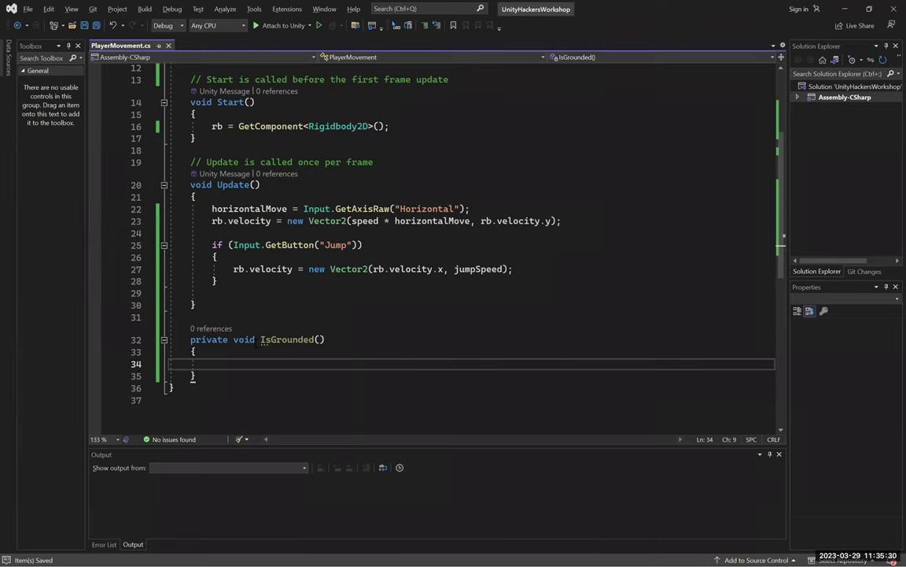
pyautogui.doubleClick(244, 339)
pyautogui.write('ol')
pyautogui.press('Down')
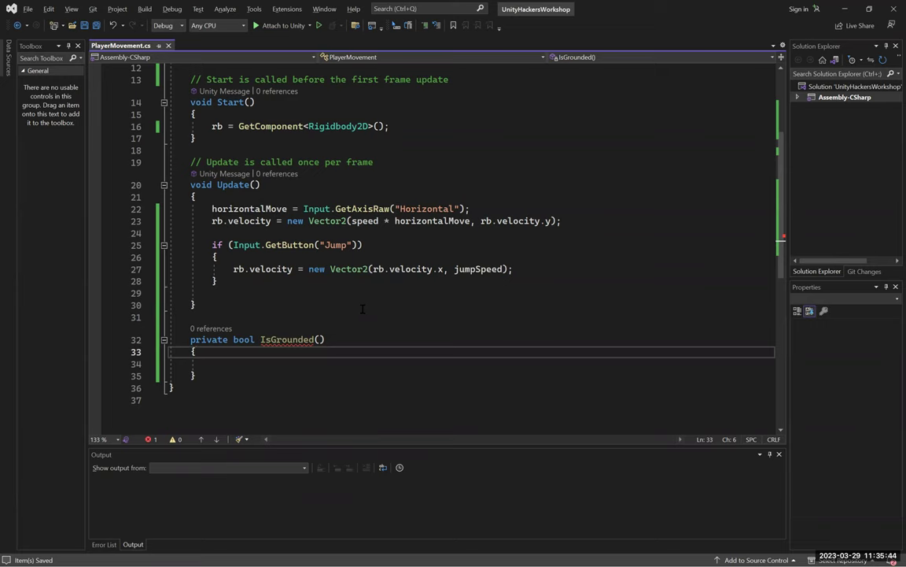
# - Make IsGrounded return Physics2D.OverlapCircle(); with empty arguments, then return to Unity
pyautogui.click(601, 362)
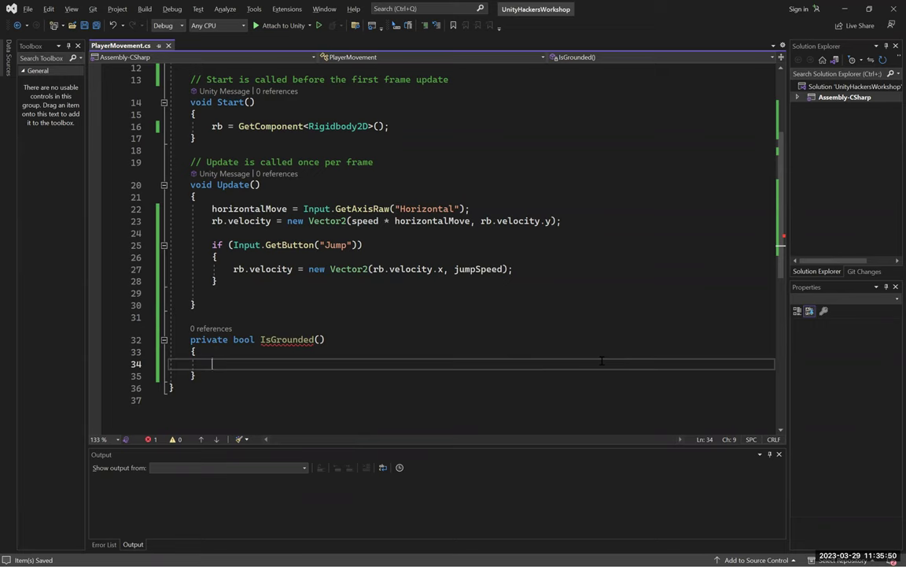
pyautogui.write('return ')
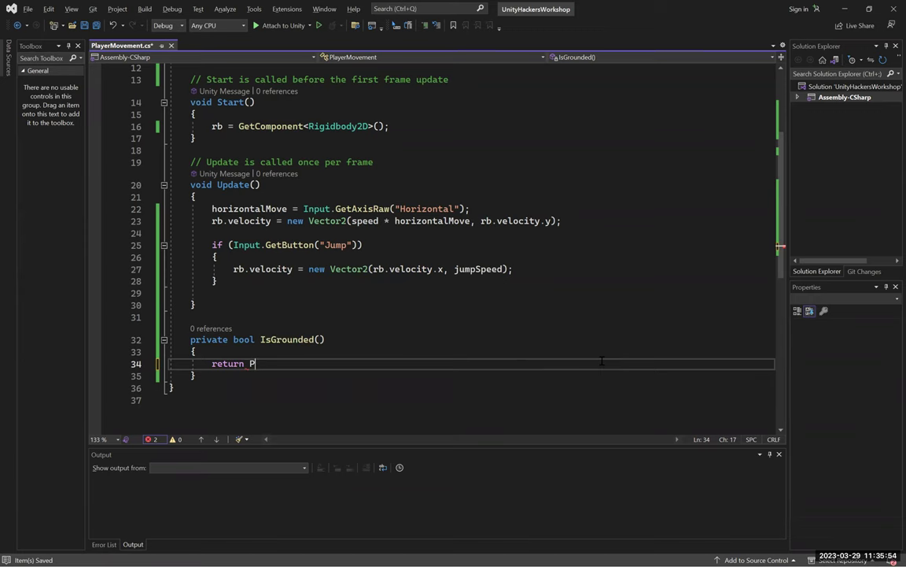
pyautogui.write('Physics.')
pyautogui.press('BackSpace')
pyautogui.write('2D.')
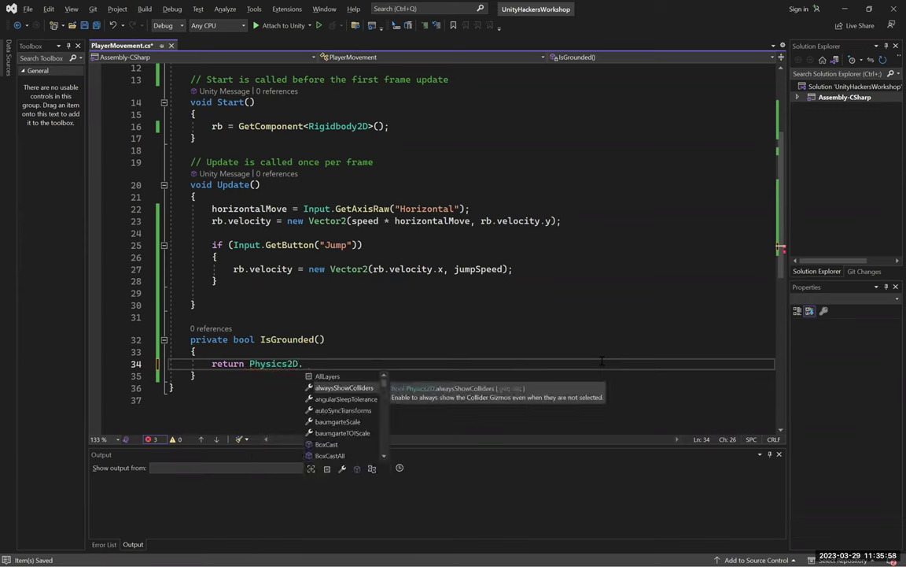
pyautogui.write('OverlapCircle')
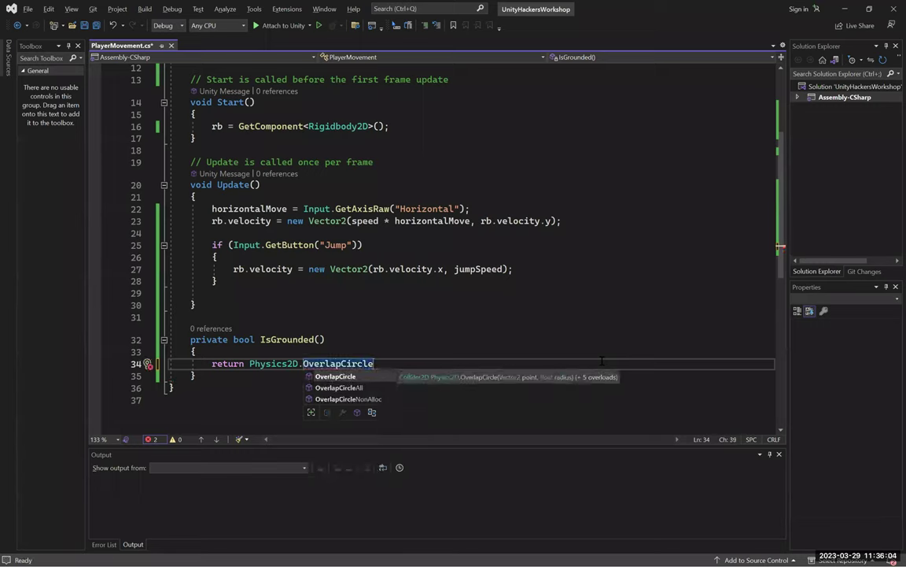
pyautogui.write('(')
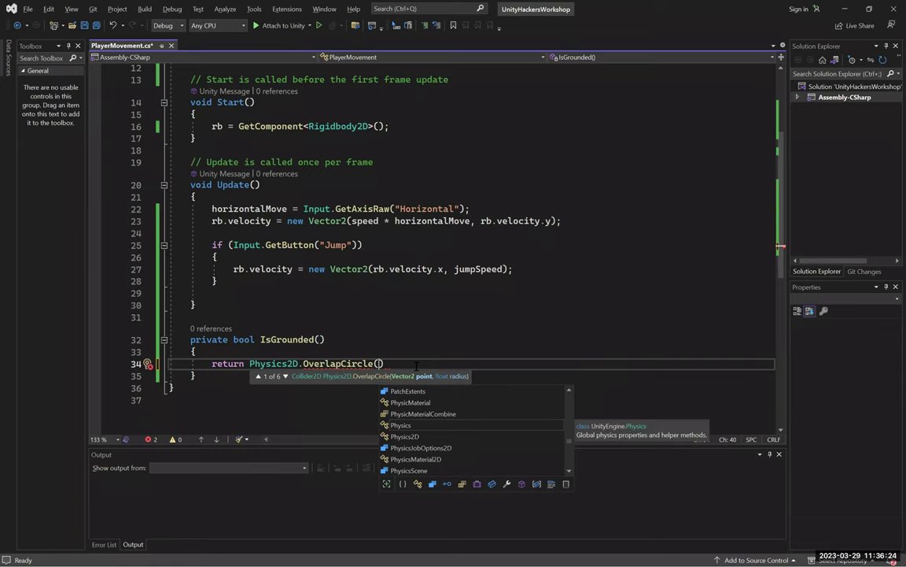
pyautogui.click(473, 361)
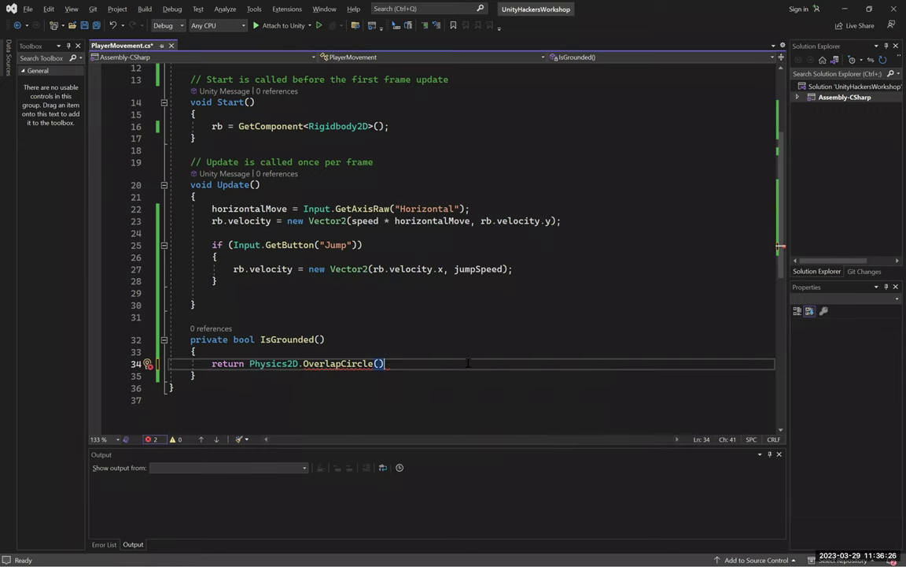
pyautogui.write(';')
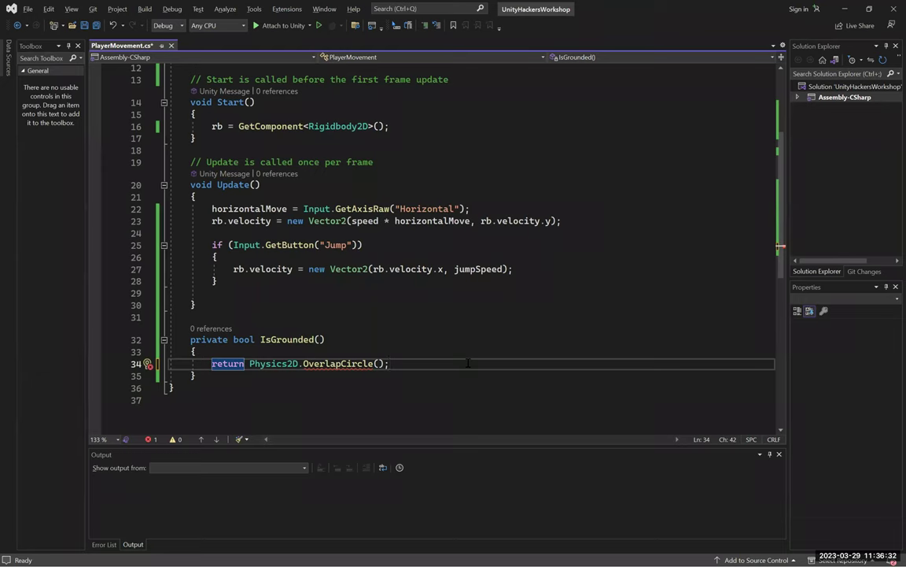
pyautogui.hotkey('alt', 'Tab')
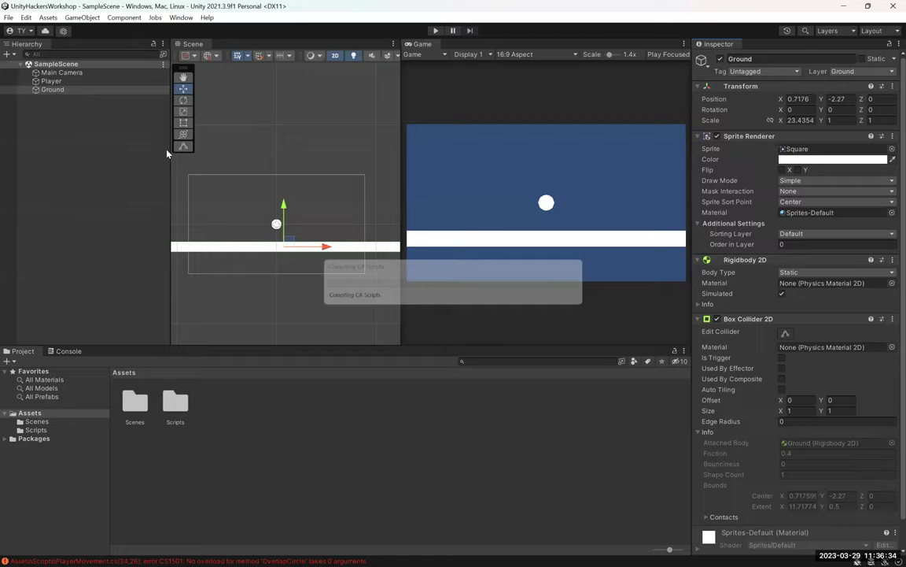
# - Create an empty child under Player named GroundCheck and save
pyautogui.click(93, 81)
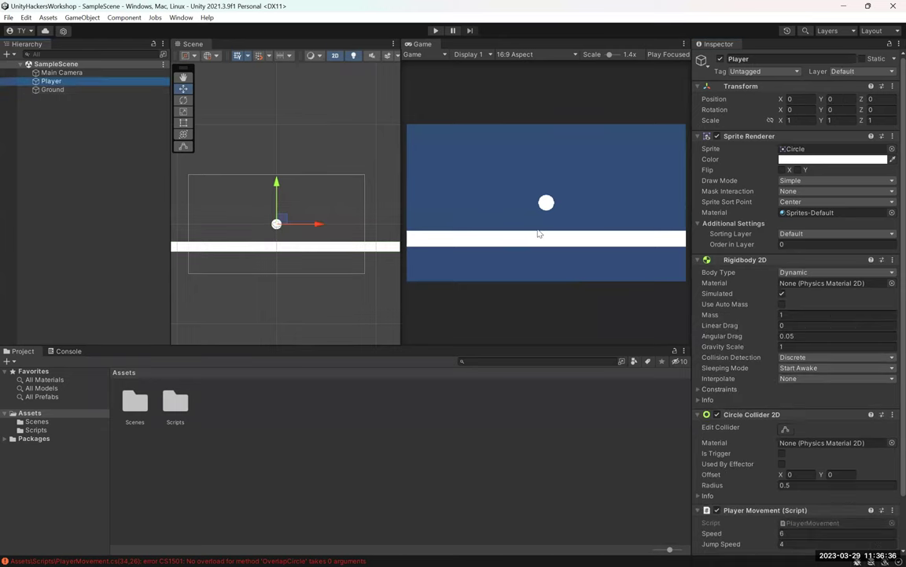
pyautogui.rightClick(74, 81)
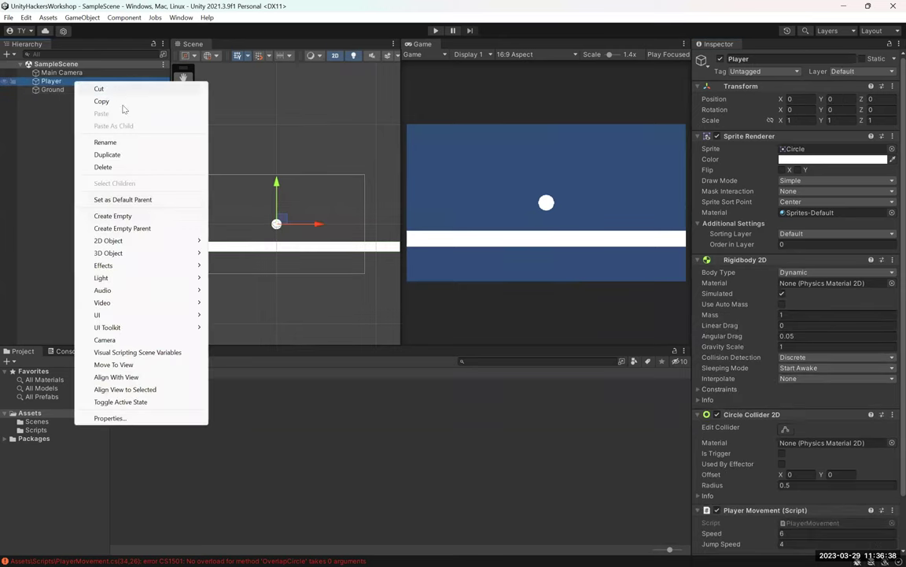
pyautogui.click(112, 215)
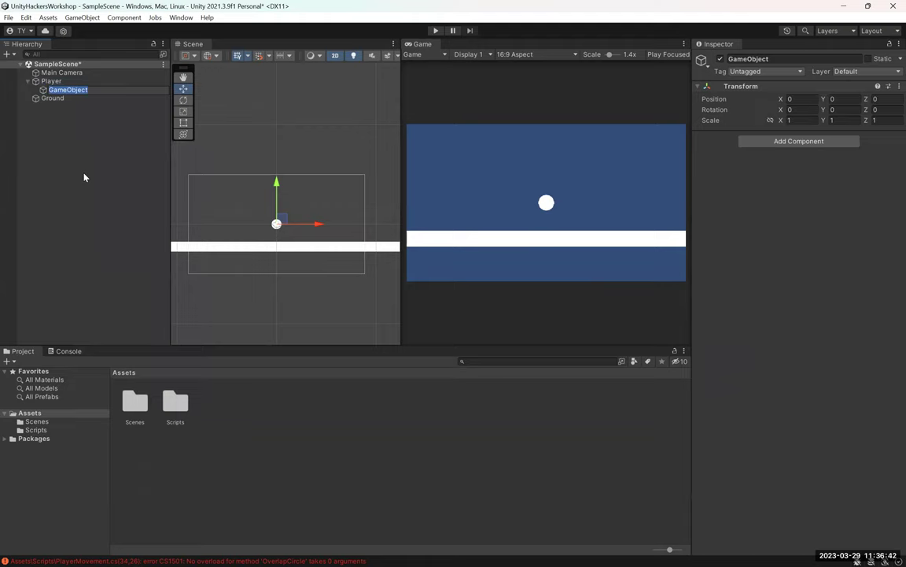
pyautogui.write('GroundCheck')
pyautogui.press('Return')
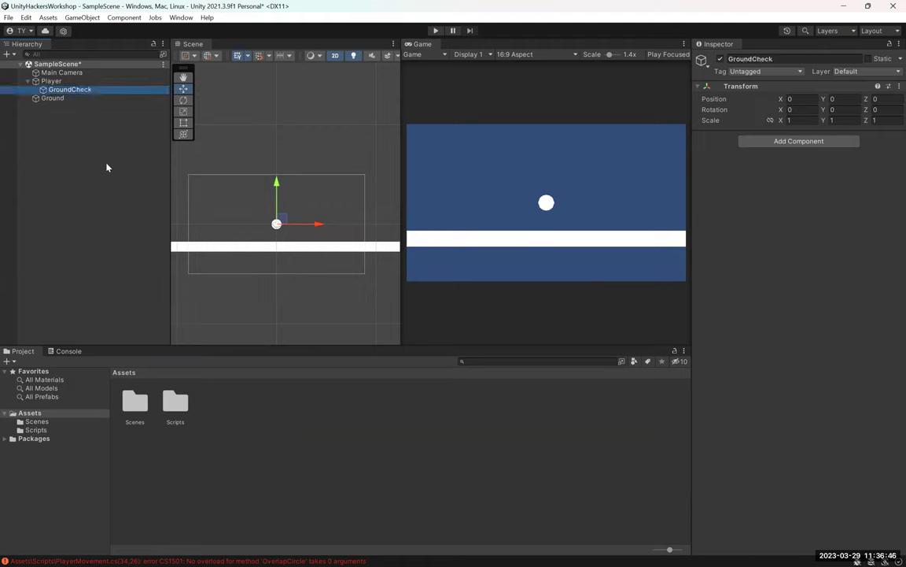
pyautogui.hotkey('ctrl', 's')
# - Lower GroundCheck to Y -0.5 at the Player's bottom edge and save the scene
pyautogui.click(72, 89)
pyautogui.click(20, 91)
pyautogui.scroll(5, 236, 211)
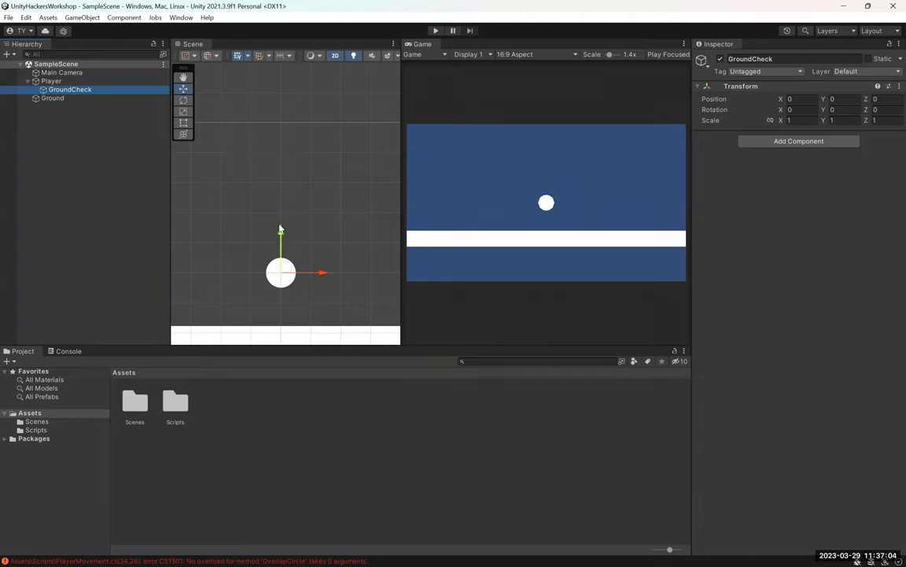
pyautogui.moveTo(281, 232); pyautogui.dragTo(285, 249)
pyautogui.scroll(5, 248, 317)
pyautogui.scroll(3, 331, 291)
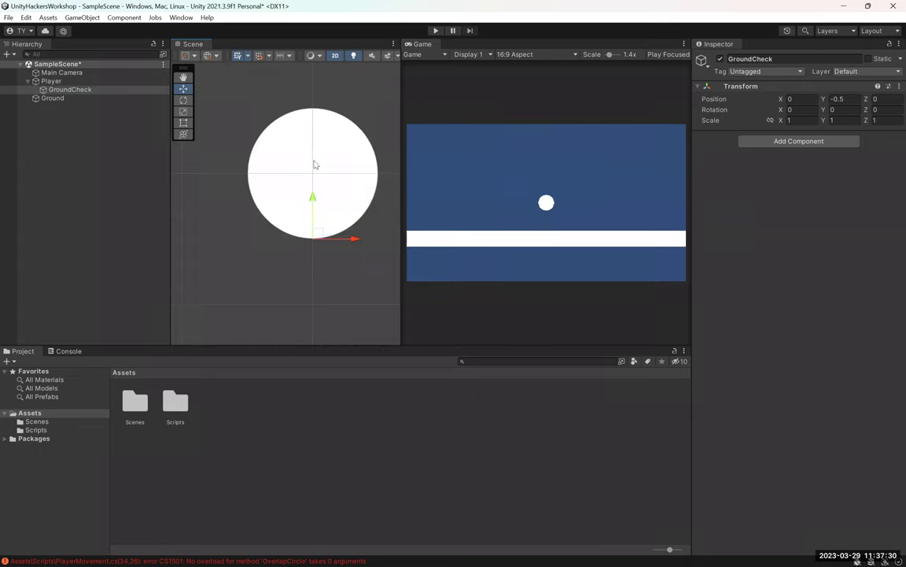
pyautogui.scroll(-2, 294, 226)
pyautogui.scroll(-2, 294, 225)
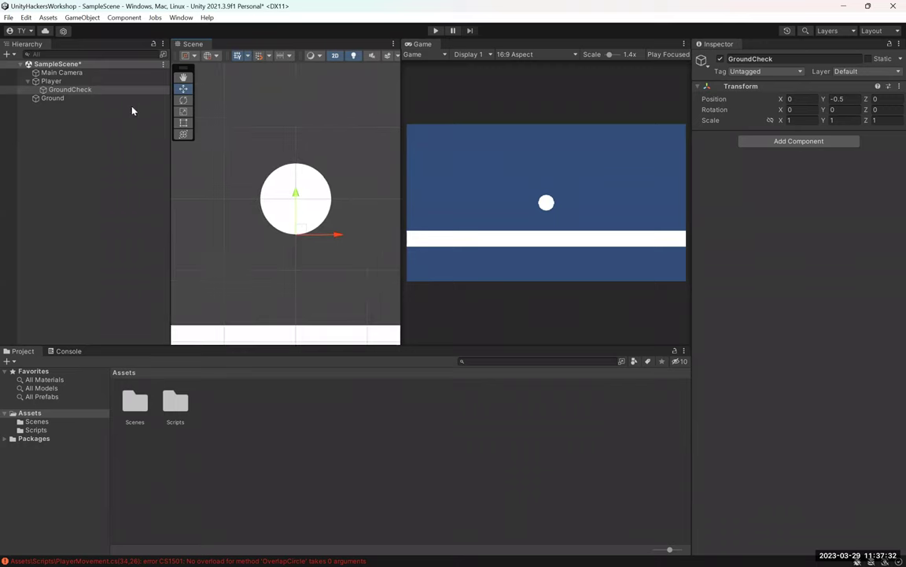
pyautogui.click(93, 91)
pyautogui.hotkey('ctrl', 's')
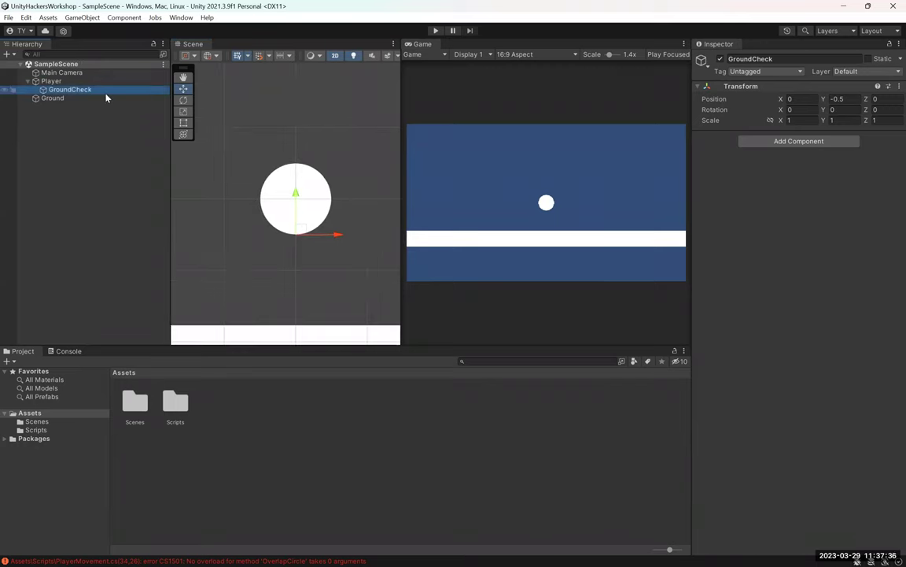
pyautogui.hotkey('alt', 'Tab')
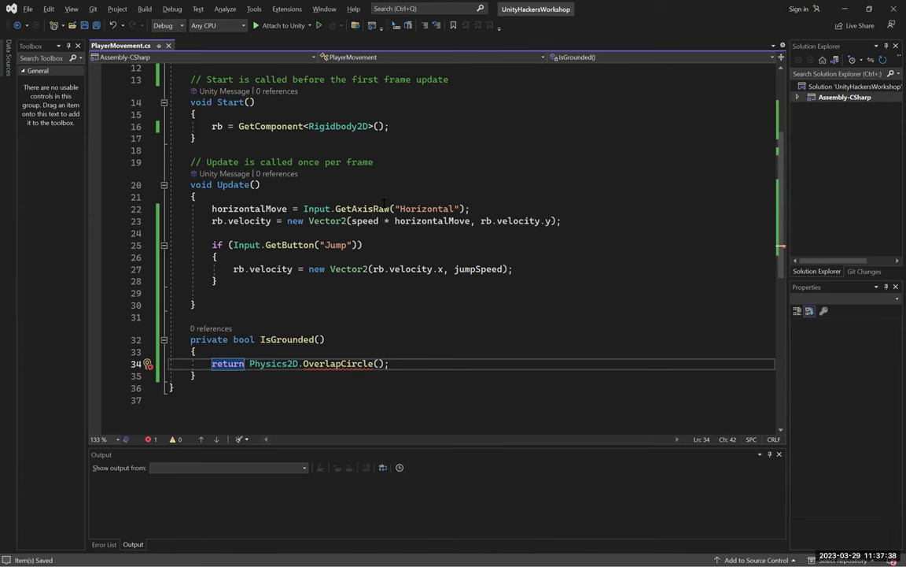
# - Add a [SerializeField] private Transform groundCheck field below jumpSpeed
pyautogui.scroll(3, 385, 202)
pyautogui.click(409, 131)
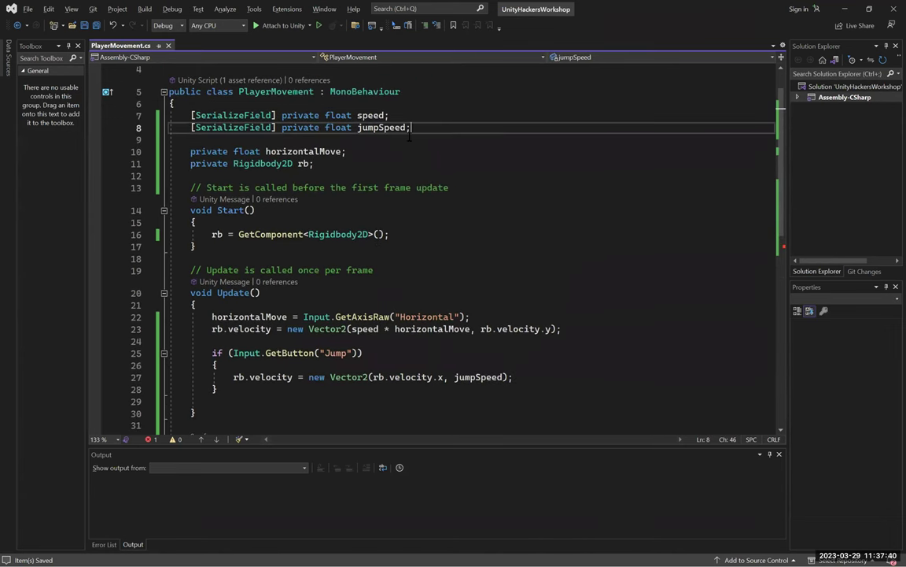
pyautogui.press('Return')
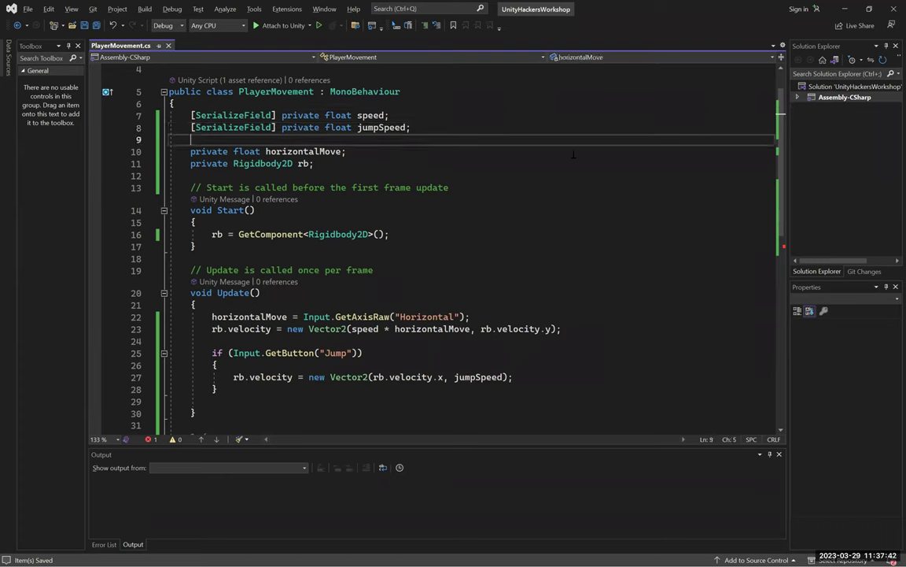
pyautogui.write('[Serializ')
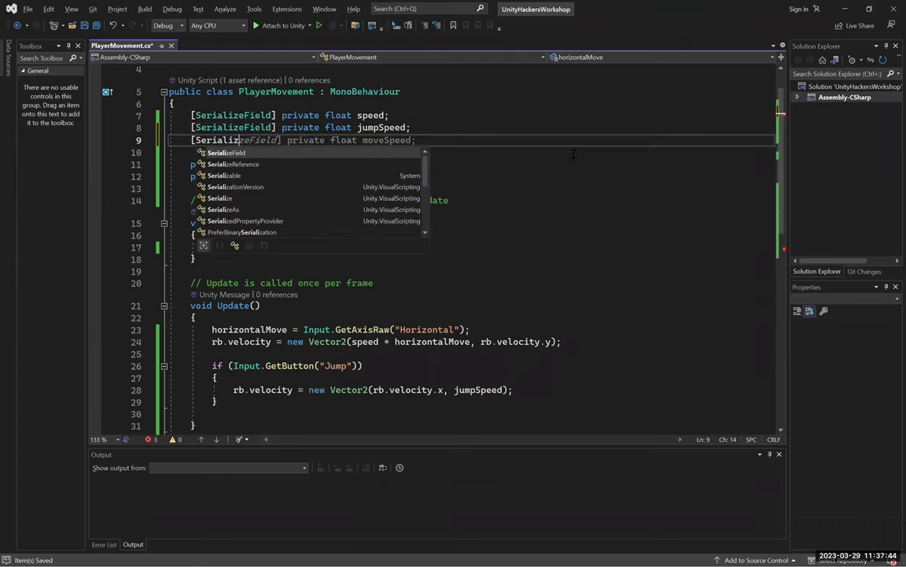
pyautogui.write('eField] private ')
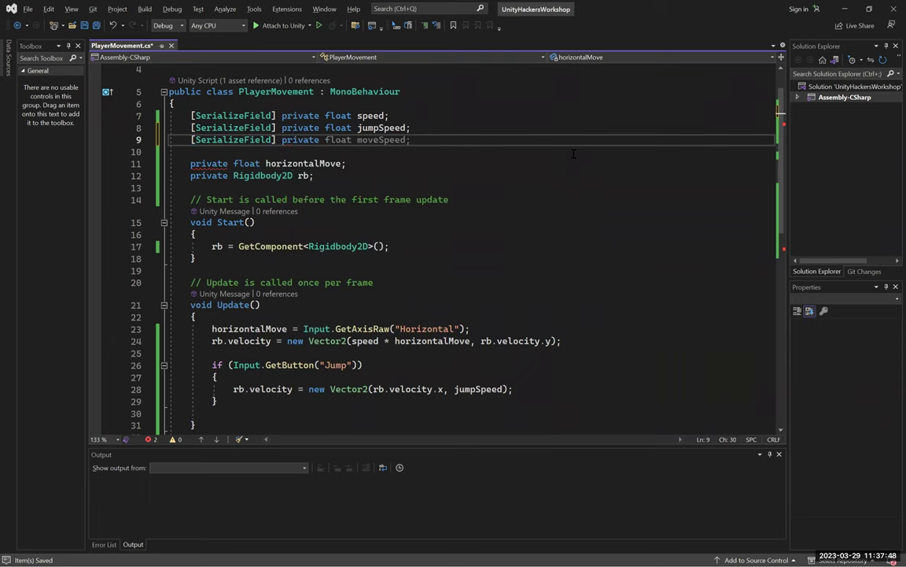
pyautogui.write('Transform ')
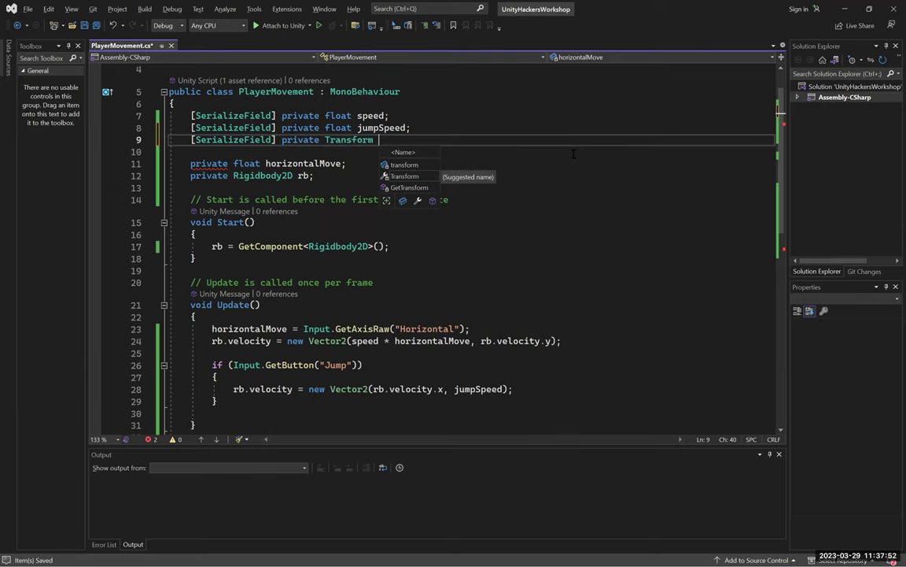
pyautogui.write('groundCheck;')
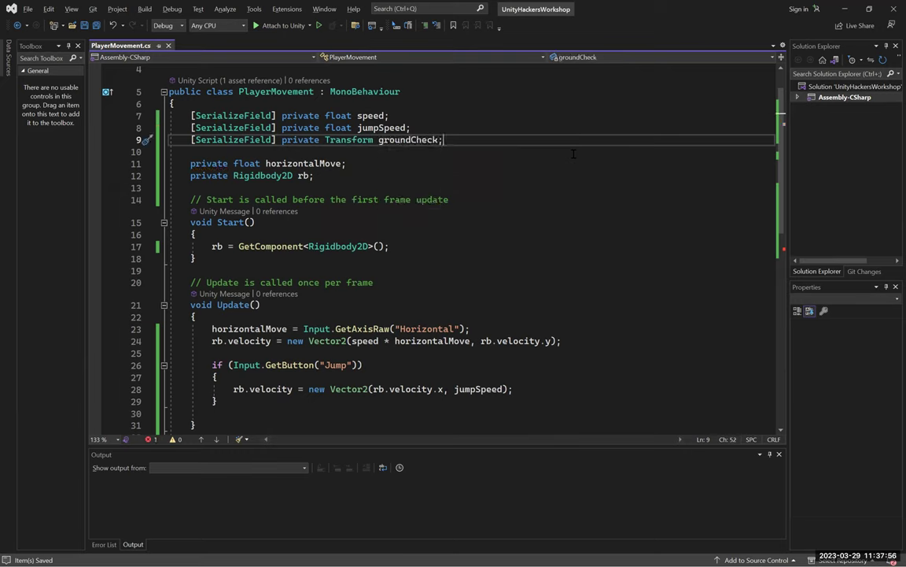
pyautogui.doubleClick(351, 140)
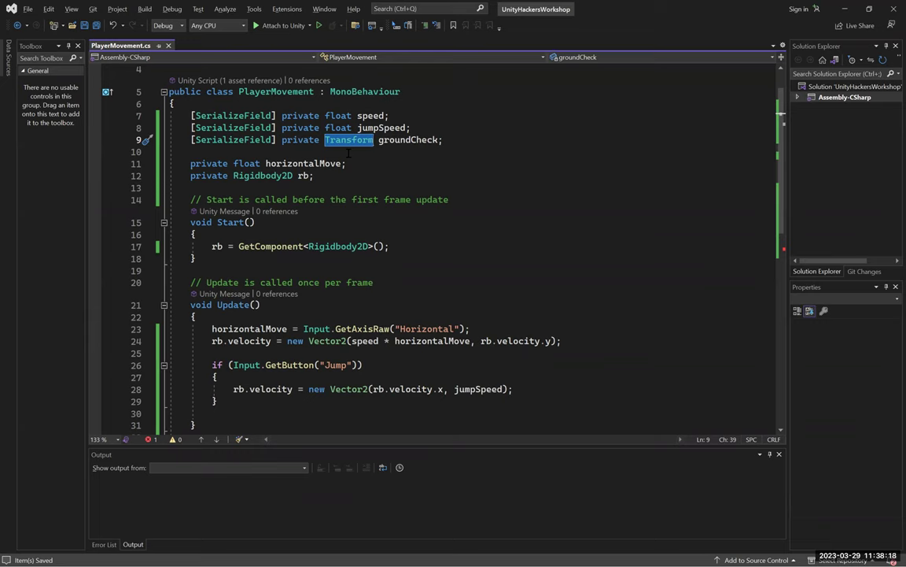
pyautogui.click(467, 148)
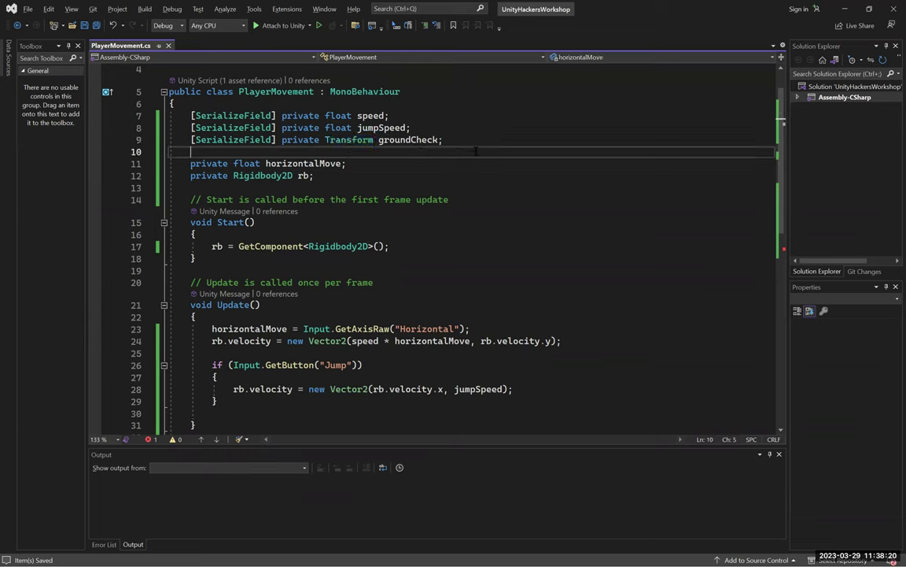
pyautogui.click(443, 139)
pyautogui.doubleClick(348, 139)
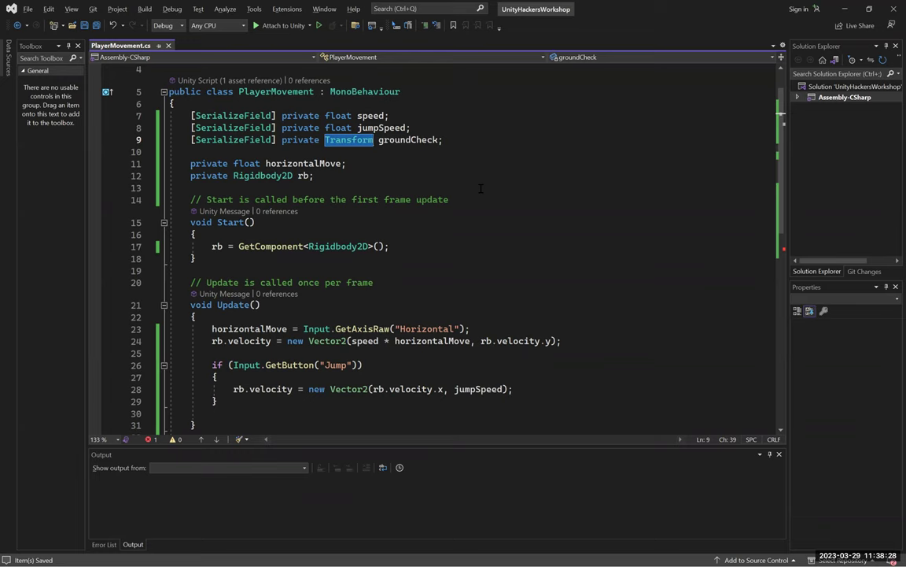
pyautogui.click(476, 139)
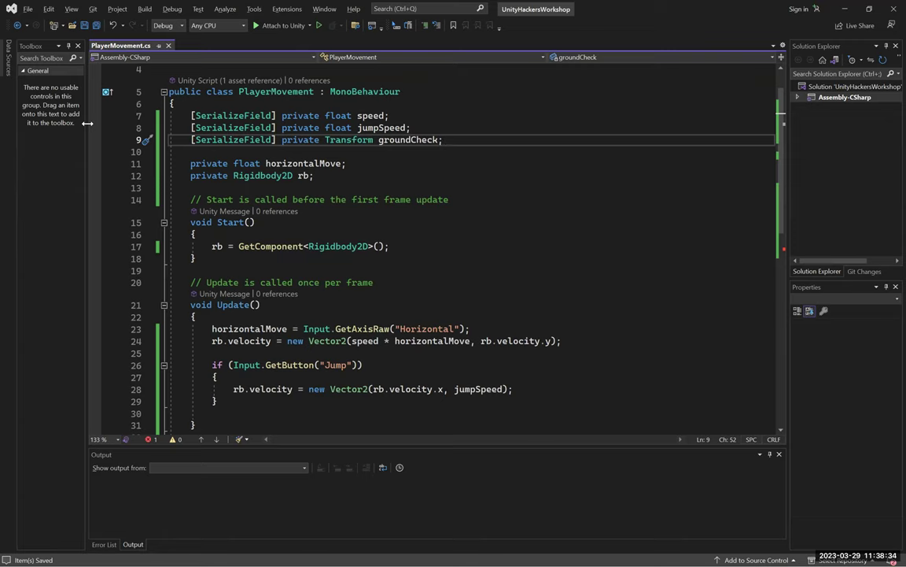
# - Add a serialized LayerMask groundLayer field below groundCheck and save the script
pyautogui.press('Return')
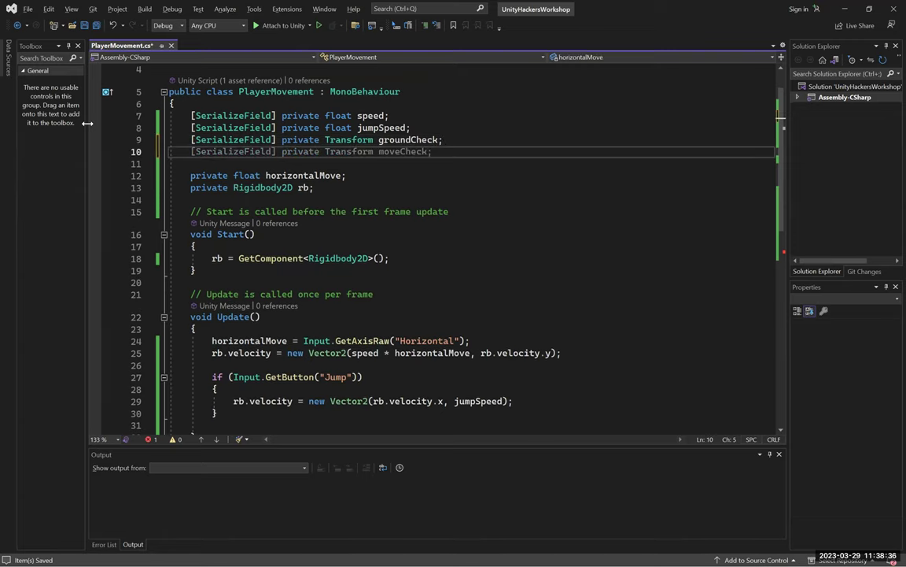
pyautogui.press('Tab')
pyautogui.hotkey('ctrl', 'shift', 'Left')
pyautogui.press('BackSpace')
pyautogui.hotkey('ctrl', 'BackSpace')
pyautogui.write('LayerMask')
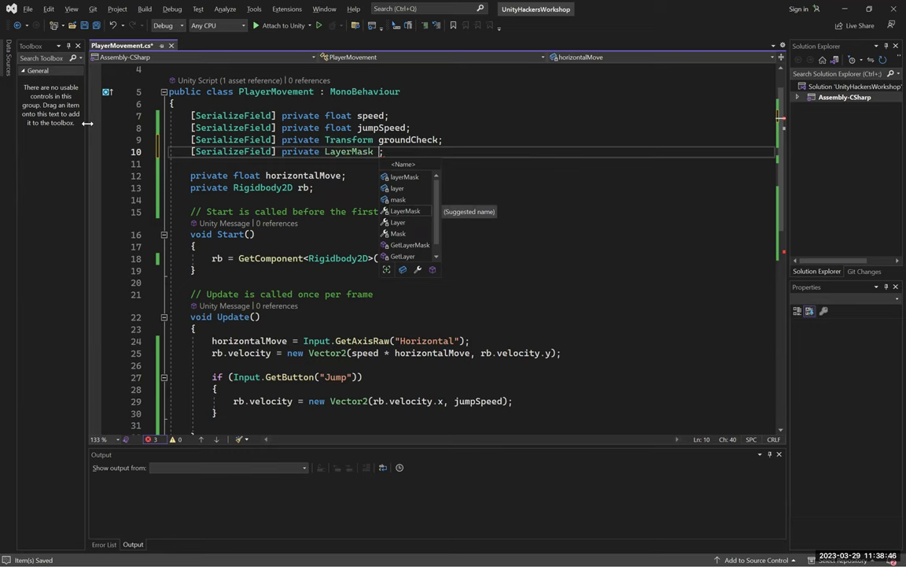
pyautogui.write('groundLayer')
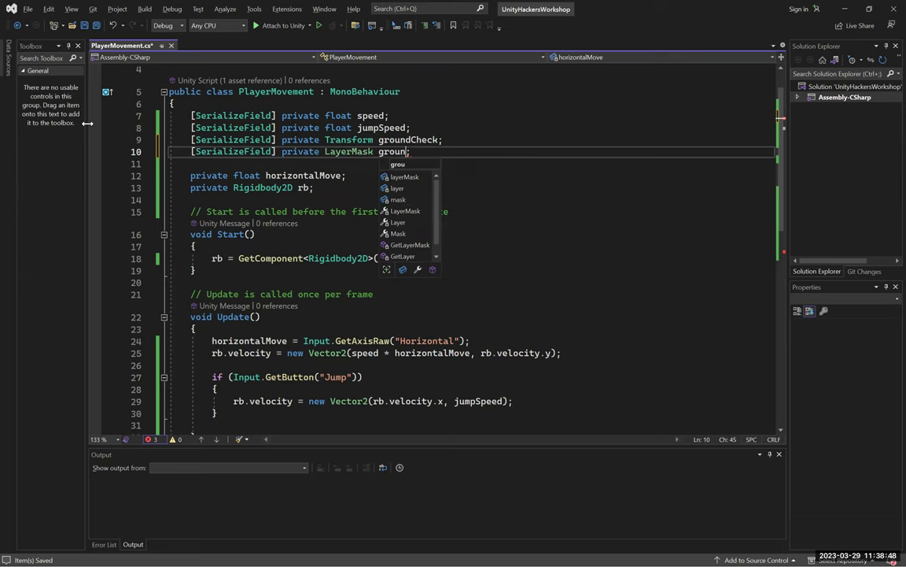
pyautogui.press('End')
pyautogui.hotkey('ctrl', 's')
# - Select Player in Unity to review its Player Movement component fields
pyautogui.scroll(-5, 473, 276)
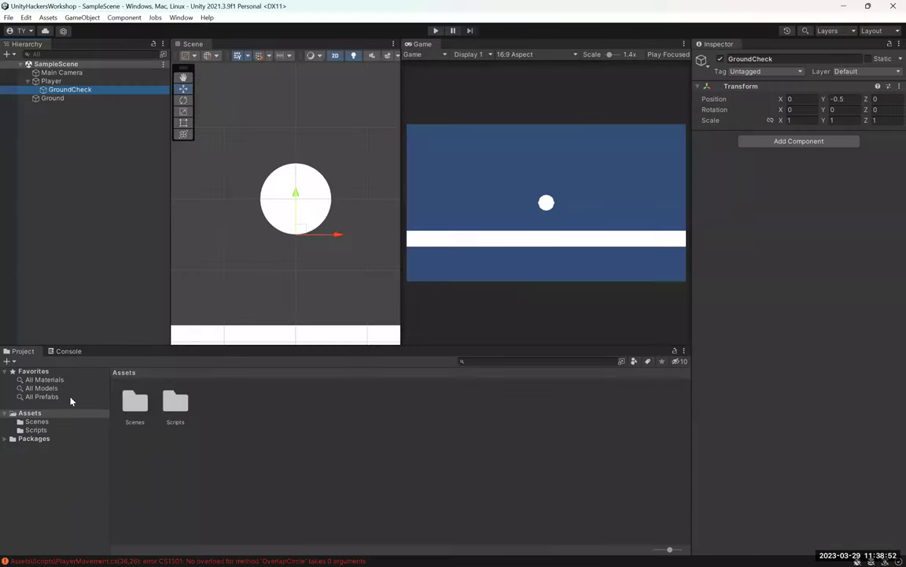
pyautogui.click(51, 81)
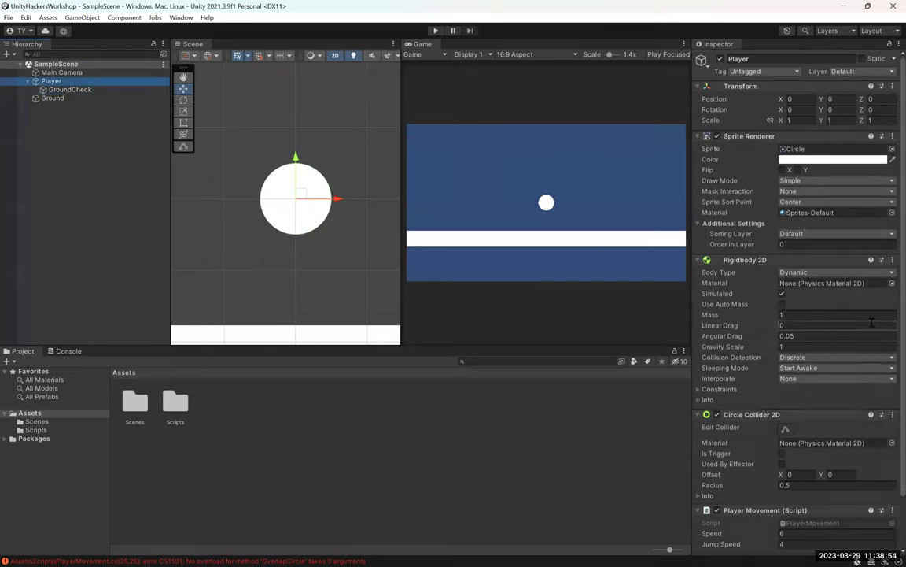
pyautogui.scroll(-2, 860, 334)
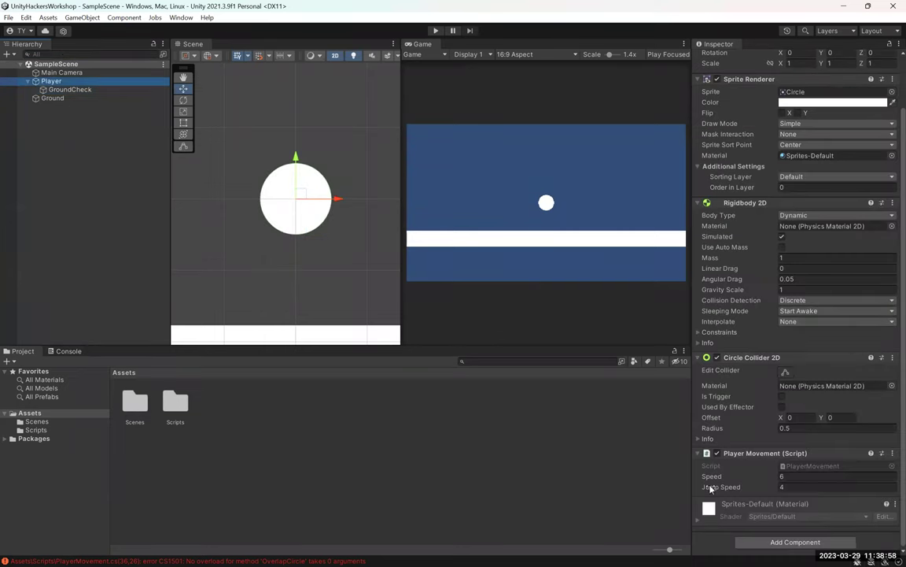
pyautogui.hotkey('alt', 'Tab')
# - Comment out the OverlapCircle return and add a temporary 'return true;' in IsGrounded
pyautogui.click(208, 315)
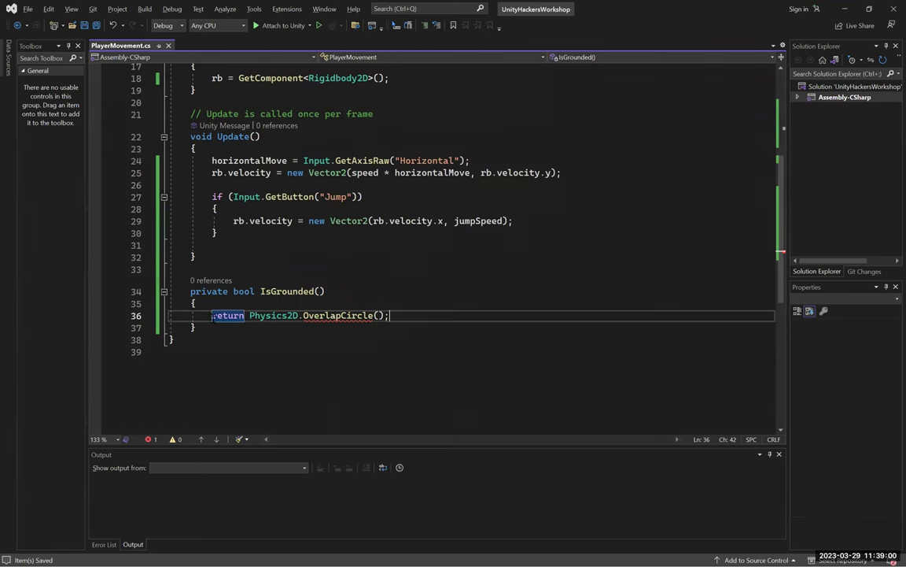
pyautogui.moveTo(332, 312)
pyautogui.hotkey('ctrl', 'k')
pyautogui.hotkey('ctrl', 'c')
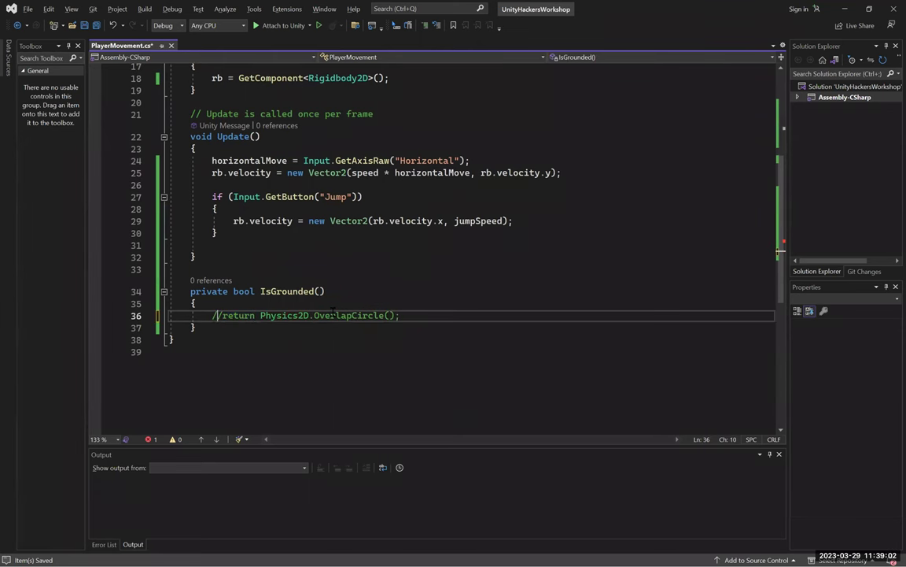
pyautogui.press('Return')
pyautogui.write('return true;')
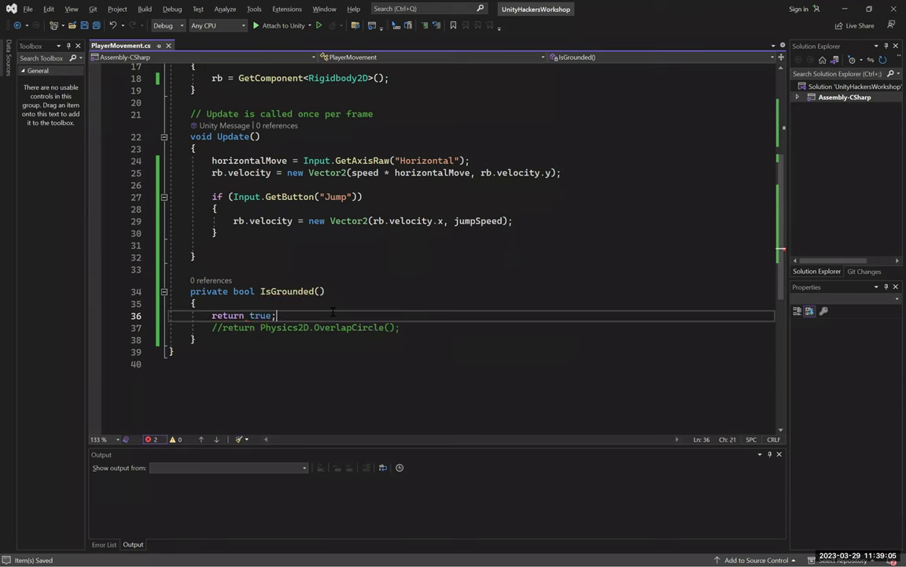
pyautogui.hotkey('alt', 'Tab')
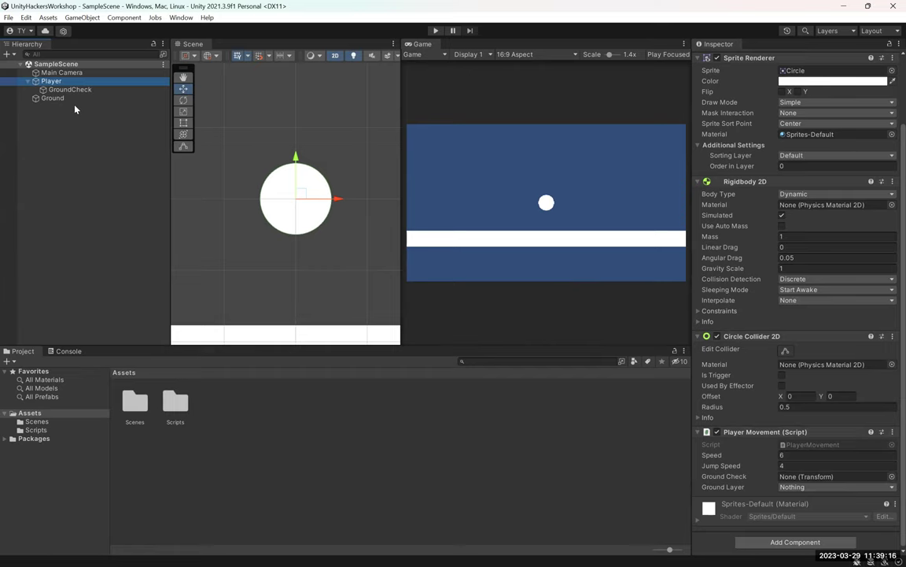
# - Assign GroundCheck to the Ground Check field and Ground to the Ground Layer field
pyautogui.moveTo(70, 89); pyautogui.dragTo(822, 476)
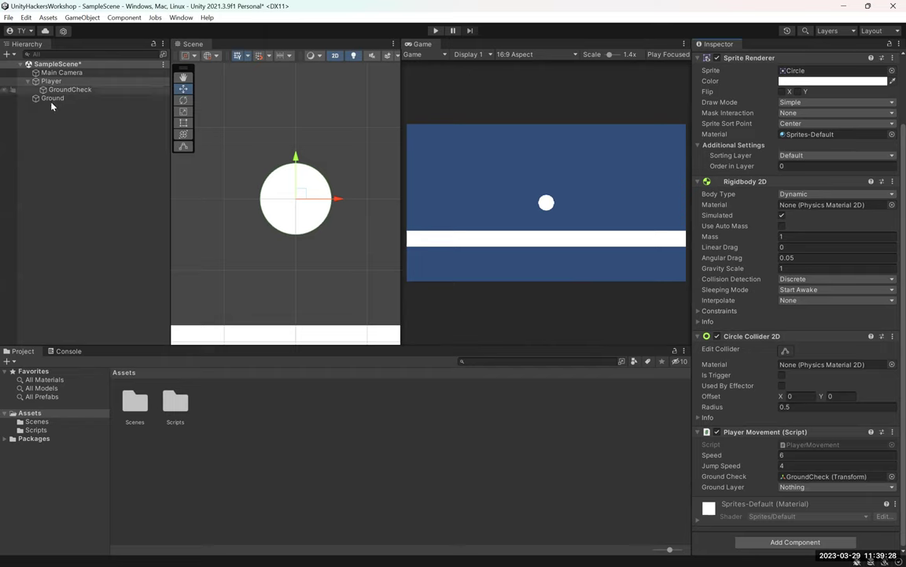
pyautogui.click(814, 486)
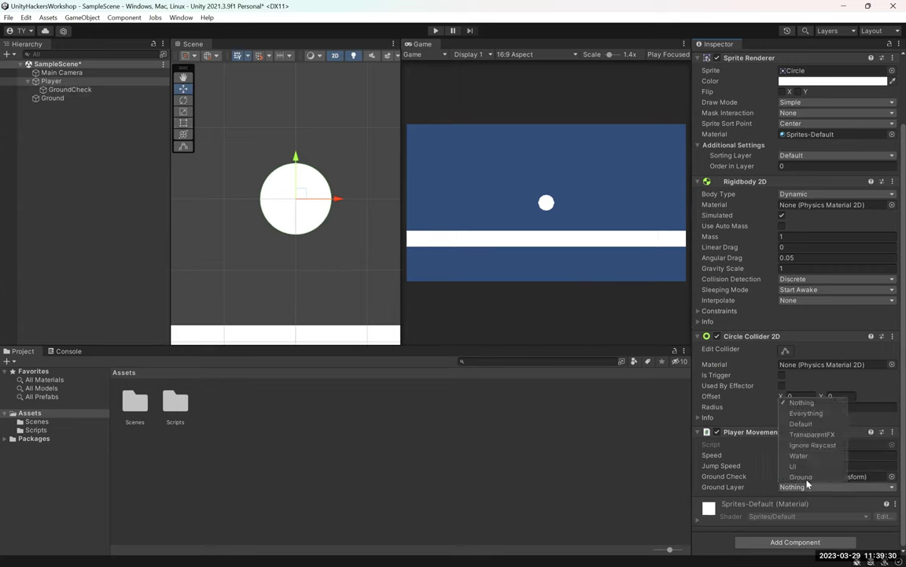
pyautogui.click(792, 477)
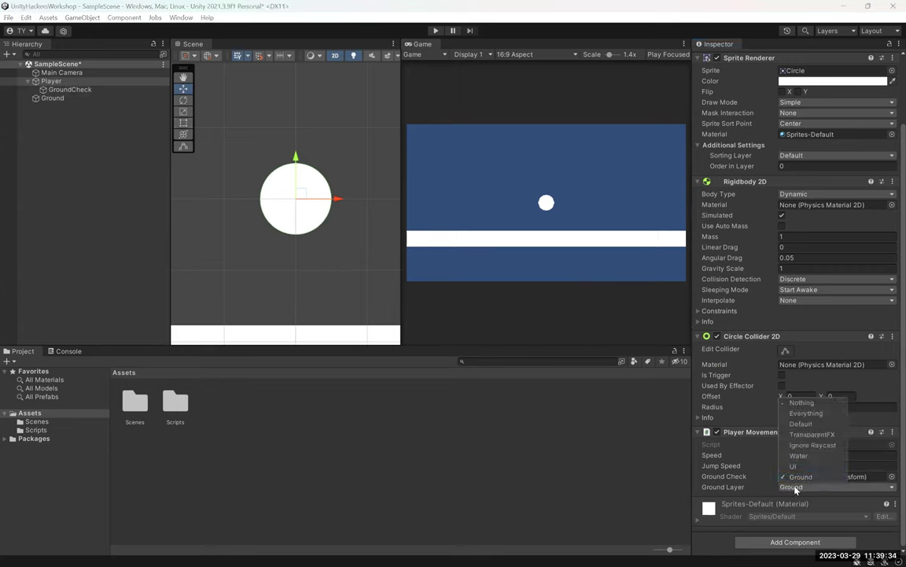
pyautogui.click(793, 491)
# - Delete the temporary 'return true;' line in IsGrounded
pyautogui.hotkey('alt', 'Tab')
pyautogui.hotkey('shift', 'Home')
pyautogui.hotkey('shift', 'Home')
pyautogui.press('BackSpace')
# - Uncomment the OverlapCircle return and paste groundCheck in as its first argument
pyautogui.press('BackSpace')
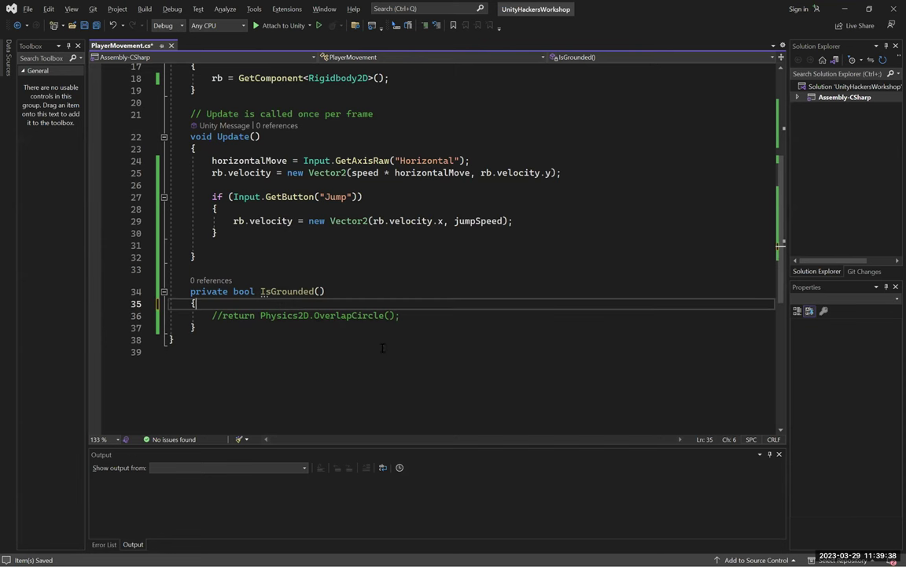
pyautogui.click(223, 315)
pyautogui.press('BackSpace')
pyautogui.press('BackSpace')
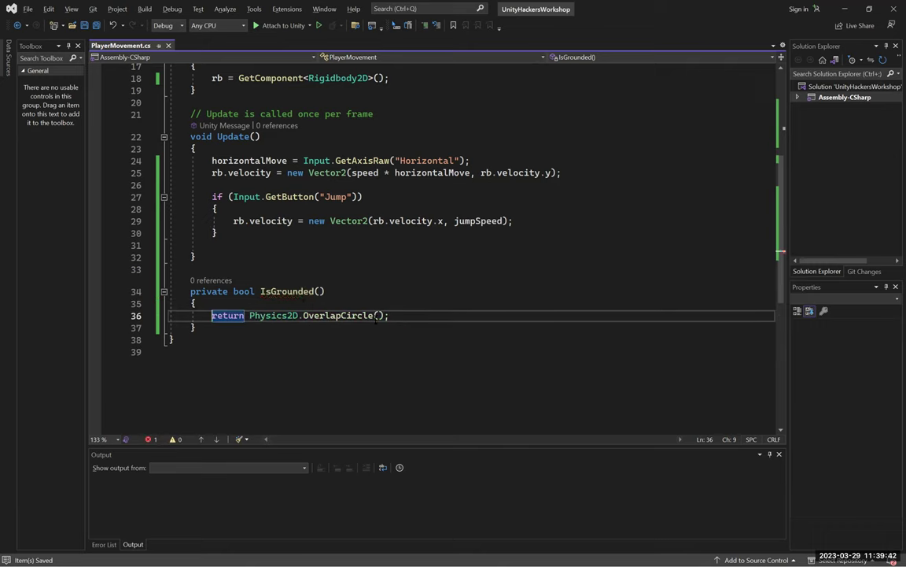
pyautogui.click(384, 315)
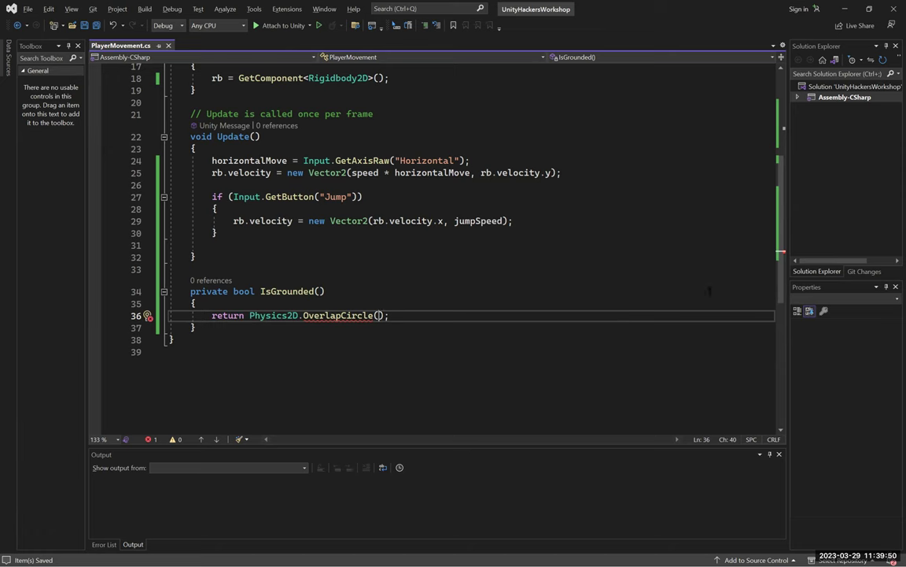
pyautogui.scroll(6, 525, 256)
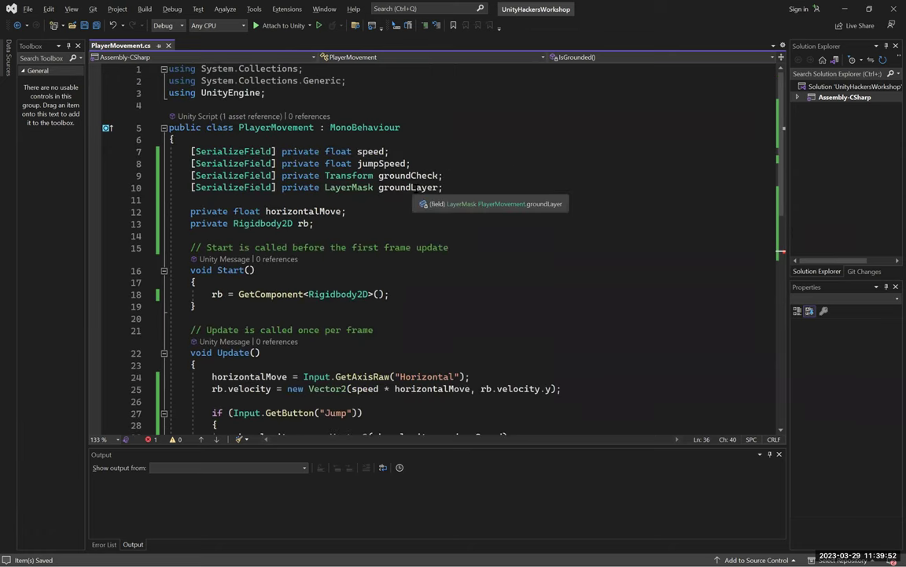
pyautogui.click(416, 174)
pyautogui.scroll(-8, 379, 207)
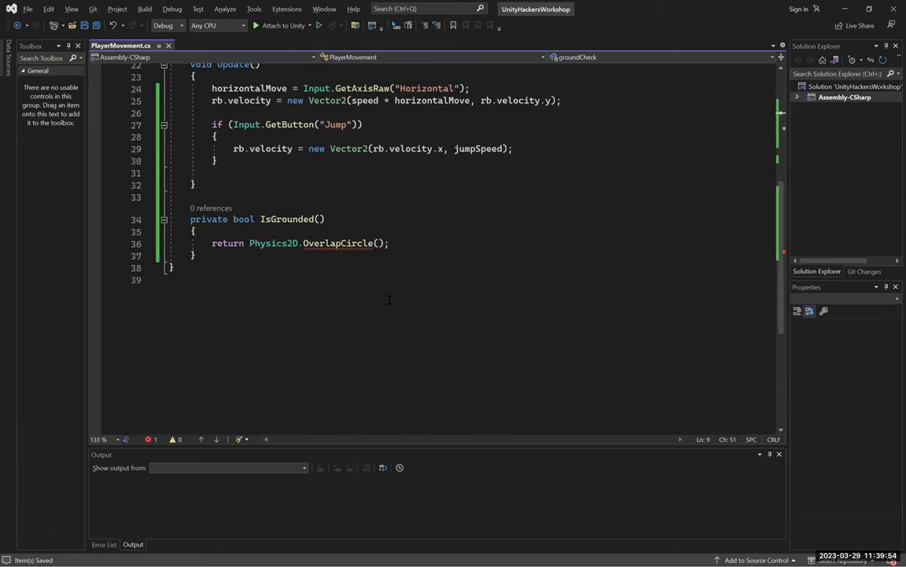
pyautogui.click(378, 207)
pyautogui.hotkey('ctrl', 'v')
pyautogui.write(',')
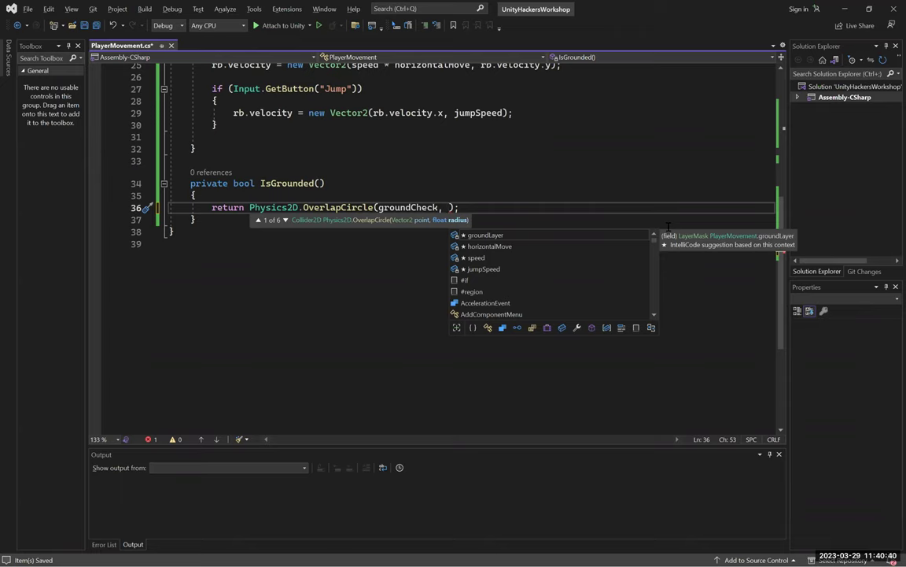
# - Add 0.04f as the radius and groundLayer as the layer mask to OverlapCircle
pyautogui.write('0.0')
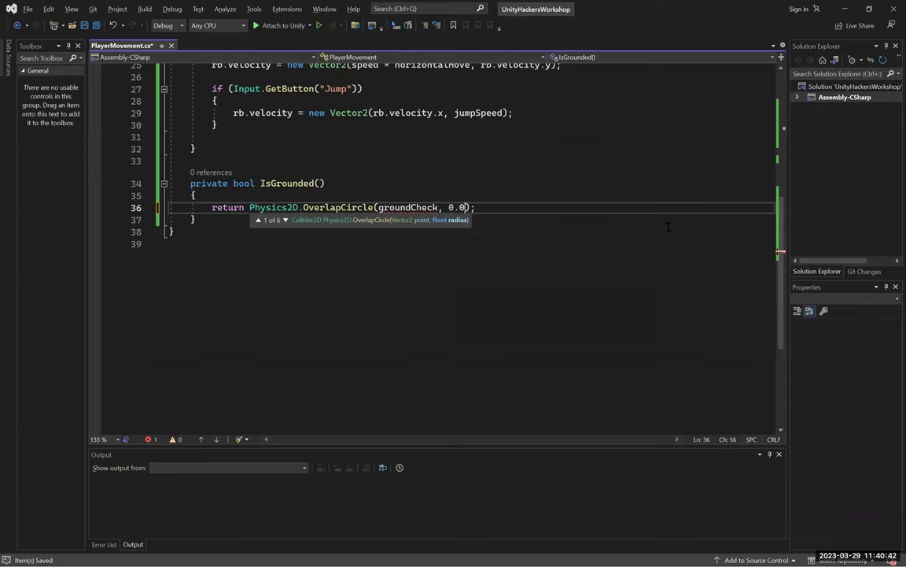
pyautogui.write('4f')
pyautogui.write(',')
pyautogui.press('Escape')
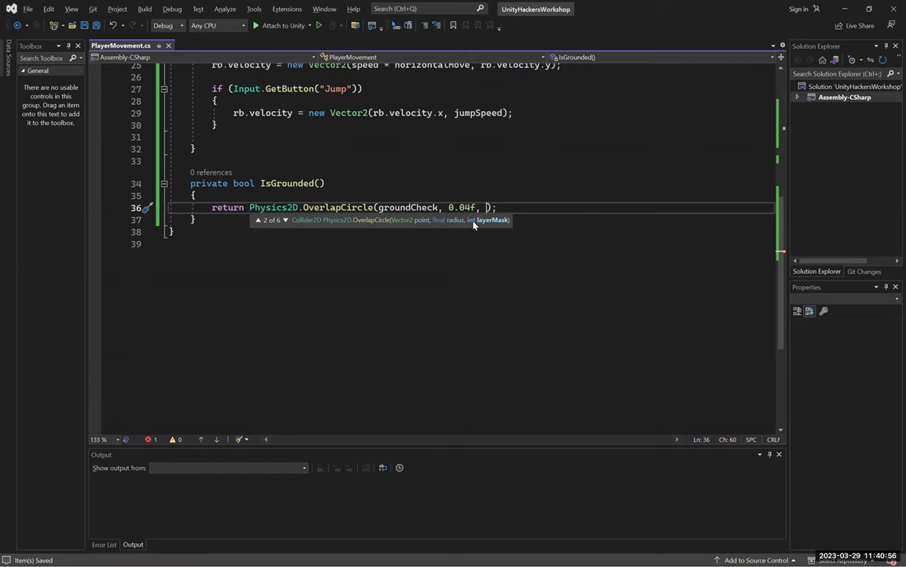
pyautogui.scroll(7, 472, 205)
pyautogui.doubleClick(408, 151)
pyautogui.hotkey('ctrl', 'c')
pyautogui.scroll(-5, 512, 260)
pyautogui.click(485, 279)
pyautogui.hotkey('ctrl', 'v')
# - Change the first OverlapCircle argument to groundCheck.position
pyautogui.press('Home')
pyautogui.hotkey('ctrl', 'Right')
pyautogui.hotkey('ctrl', 'Right')
pyautogui.hotkey('ctrl', 'Right')
pyautogui.hotkey('ctrl', 'Right')
pyautogui.hotkey('ctrl', 'Right')
pyautogui.hotkey('ctrl', 'shift', 'Right')
pyautogui.scroll(1, 579, 222)
pyautogui.write('.posit')
pyautogui.press('Tab')
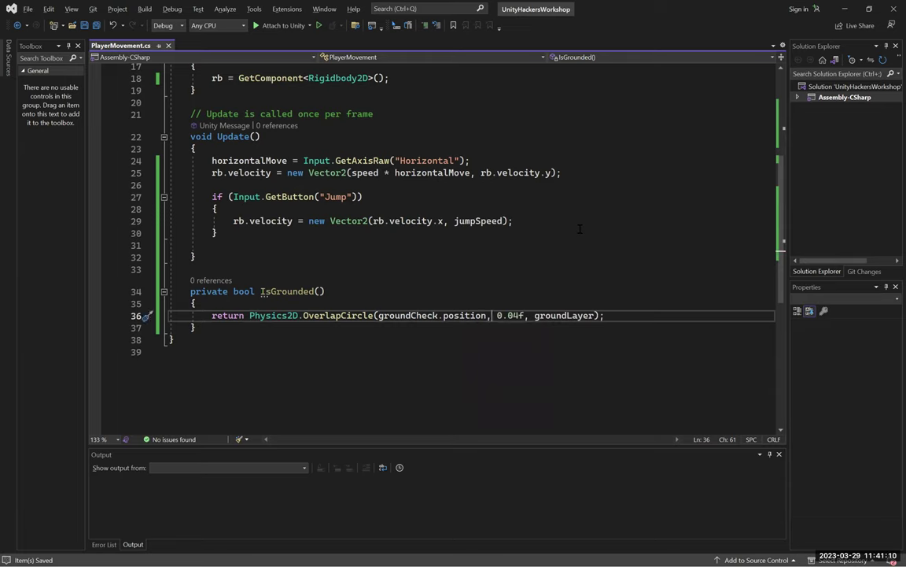
pyautogui.press('End')
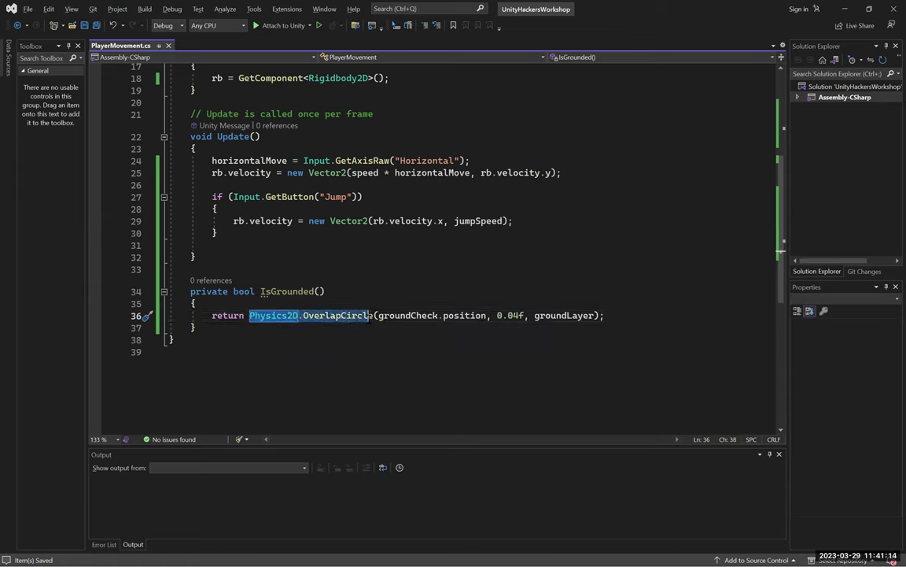
# - Highlight groundCheck.position, 0.04f and groundLayer in turn to explain the OverlapCircle call
pyautogui.click(436, 315)
pyautogui.doubleClick(435, 315)
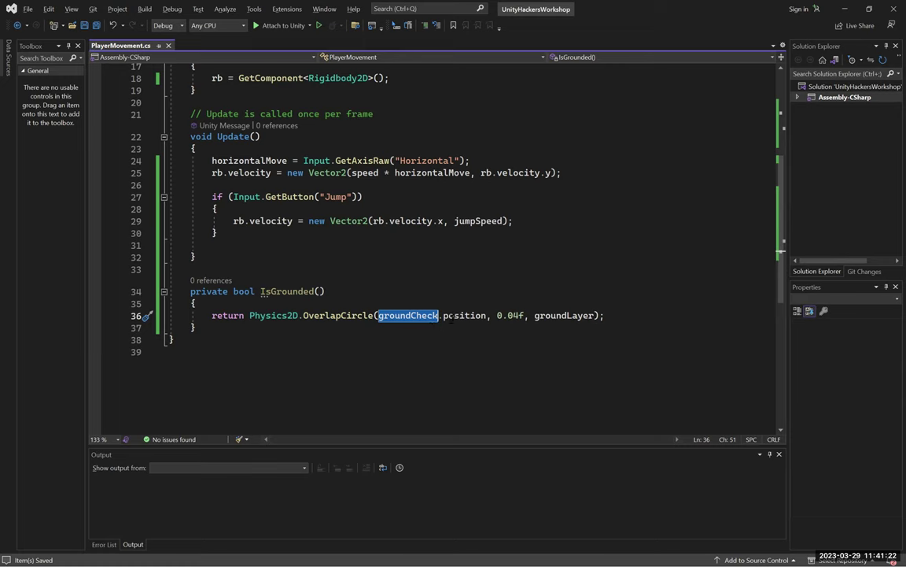
pyautogui.doubleClick(482, 315)
pyautogui.moveTo(497, 315); pyautogui.dragTo(524, 315)
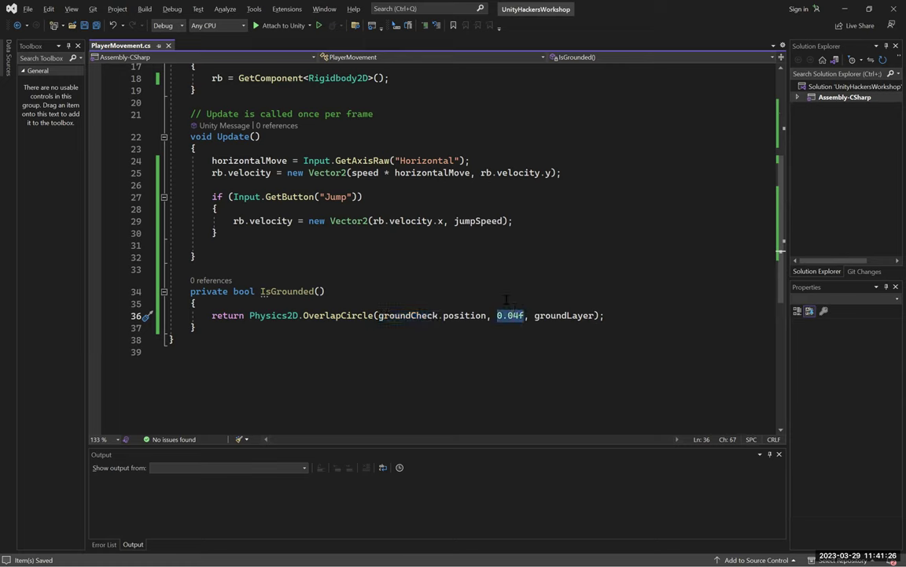
pyautogui.doubleClick(564, 315)
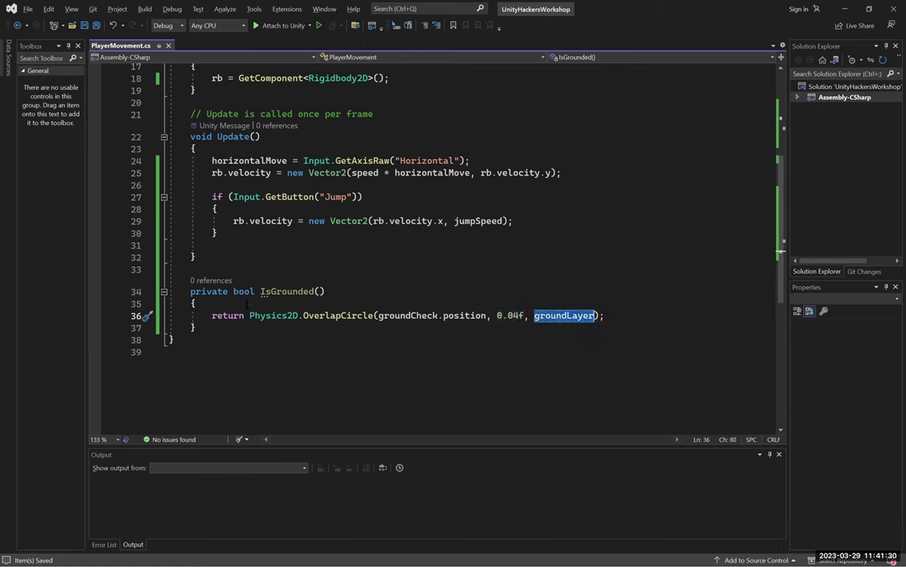
pyautogui.moveTo(249, 314); pyautogui.dragTo(585, 324)
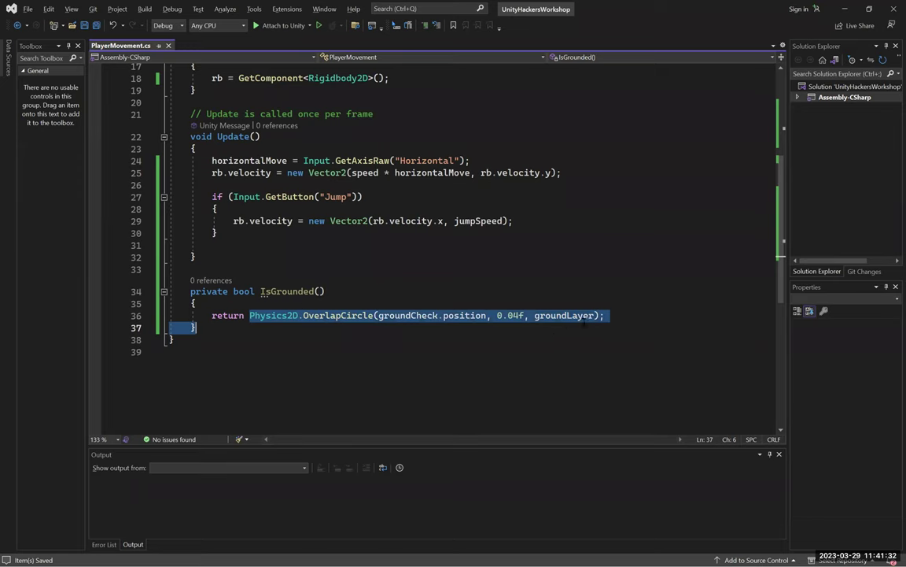
pyautogui.moveTo(212, 314); pyautogui.dragTo(616, 315)
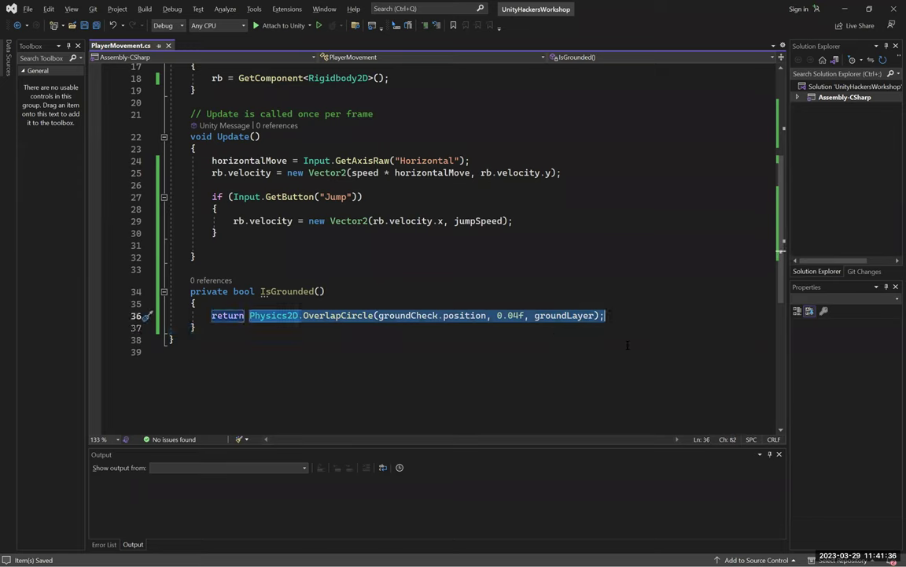
pyautogui.press('Right')
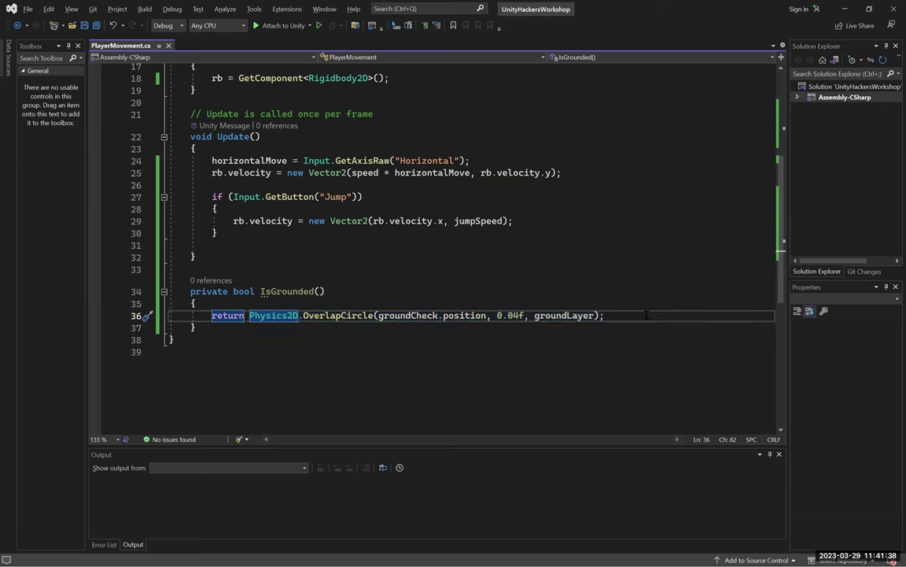
pyautogui.scroll(1, 366, 242)
pyautogui.click(358, 233)
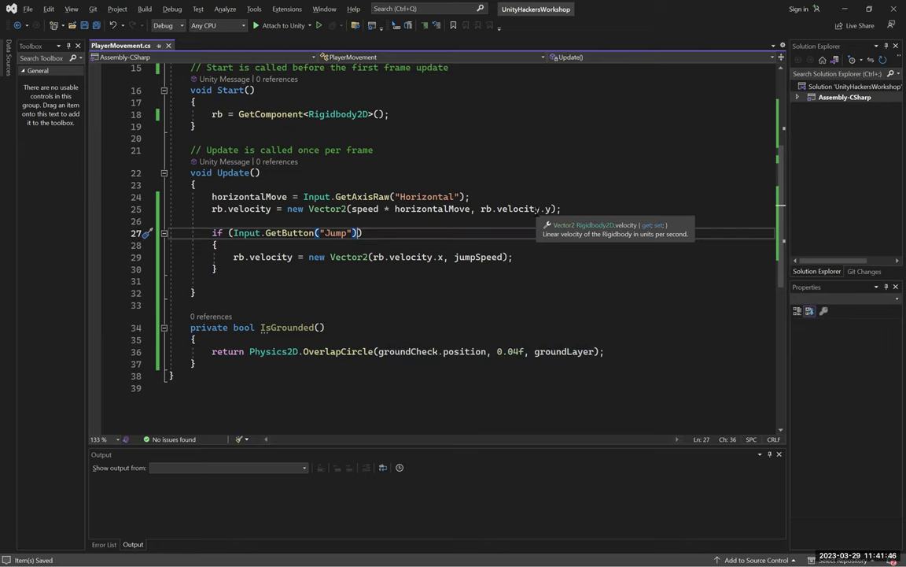
# - Append && IsGrounded() to the GetButton("Jump") condition, then start Play mode in Unity
pyautogui.write('&& IsGroun')
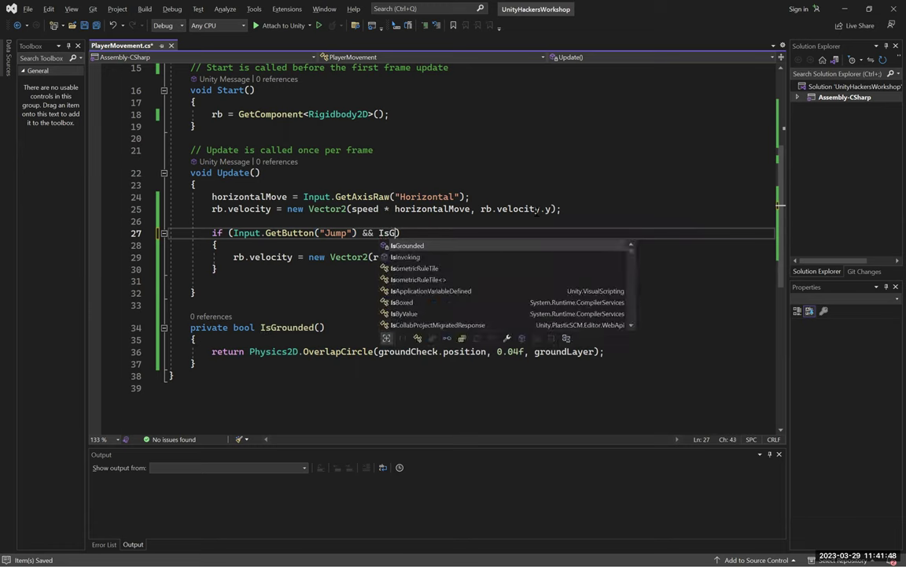
pyautogui.press('Tab')
pyautogui.write('())')
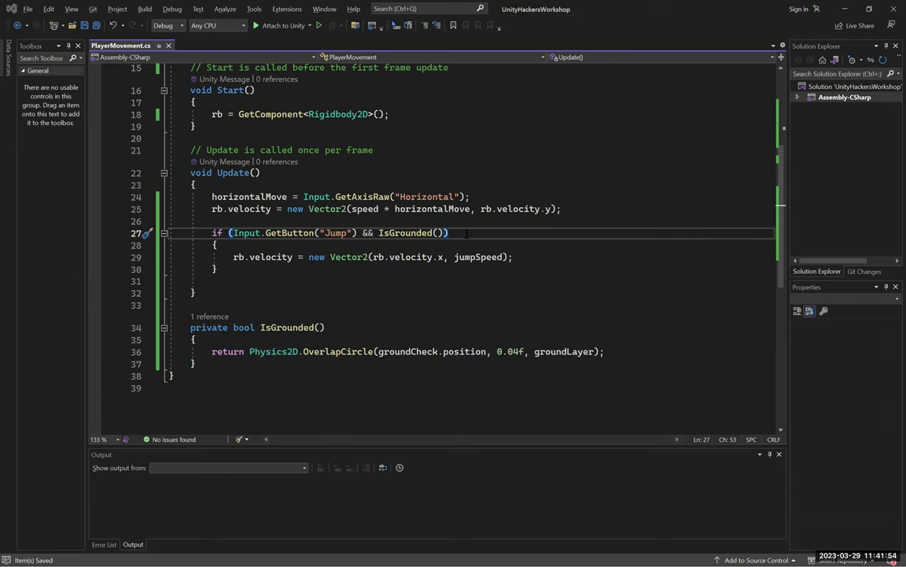
pyautogui.hotkey('alt', 'Tab')
pyautogui.click(436, 31)
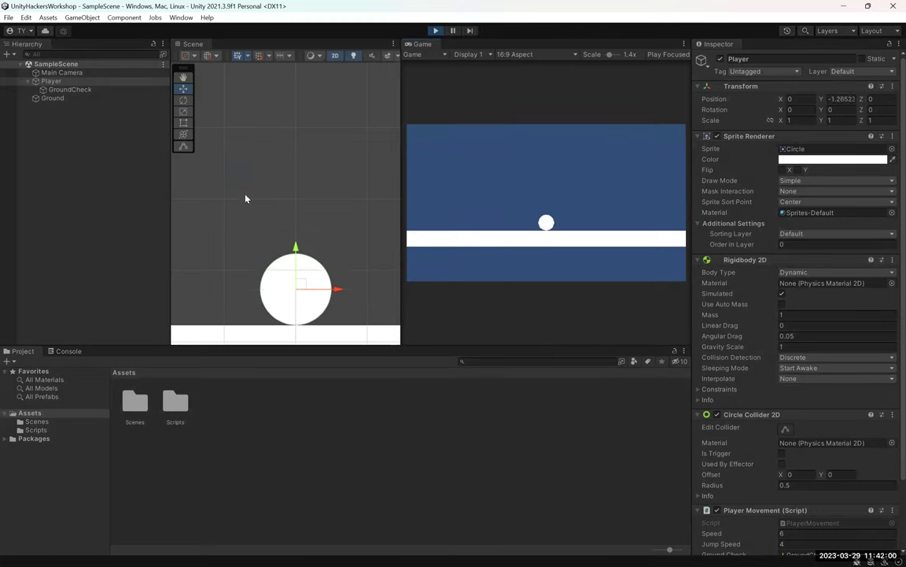
# - Test the Player by jumping with Space three times and moving left and right with A/D
pyautogui.press('space')
pyautogui.press('space')
pyautogui.press('space')
pyautogui.press('space')
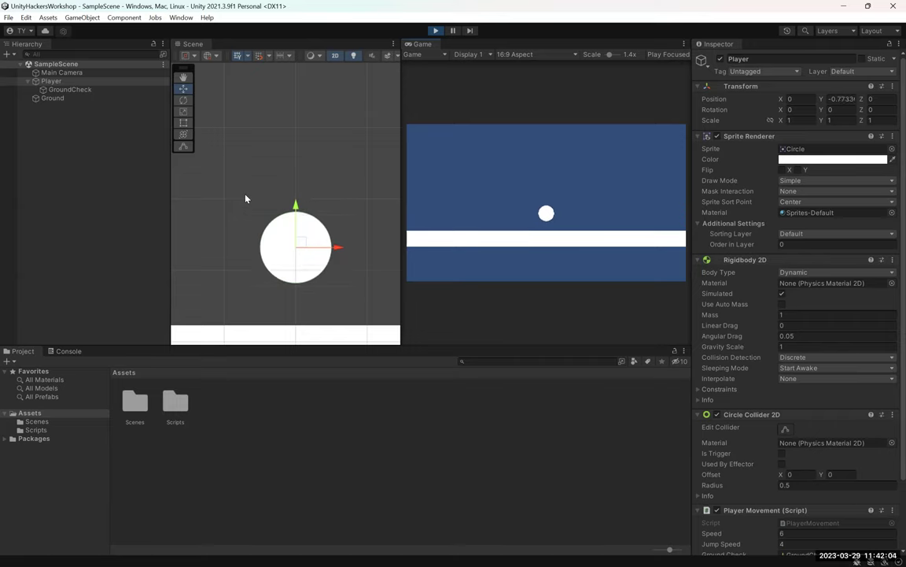
pyautogui.press('space')
pyautogui.press('space')
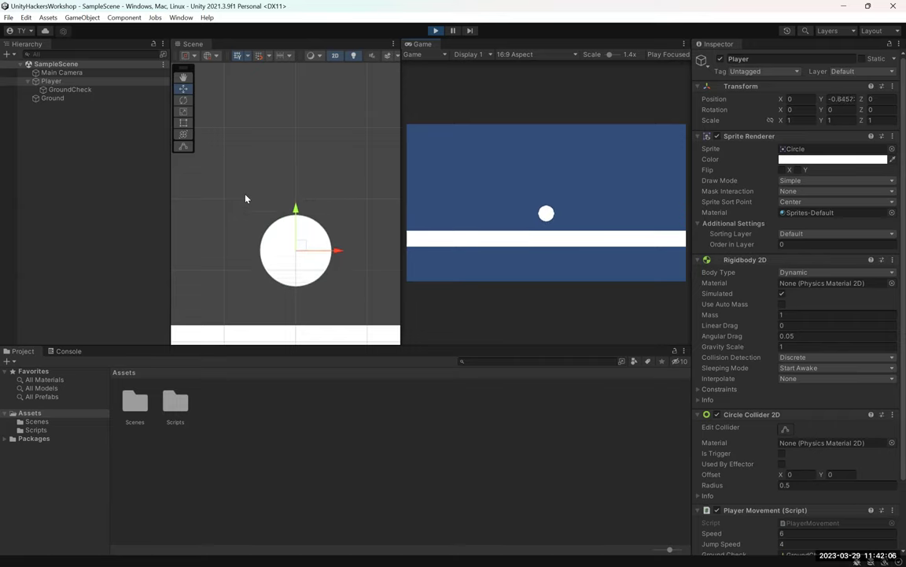
pyautogui.press('space')
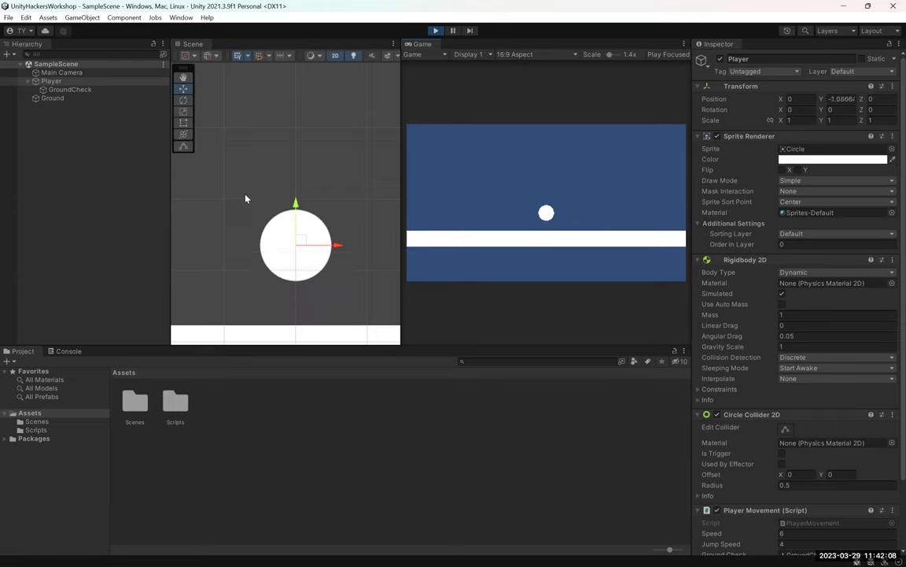
pyautogui.press('d')
pyautogui.press('a')
pyautogui.press('d')
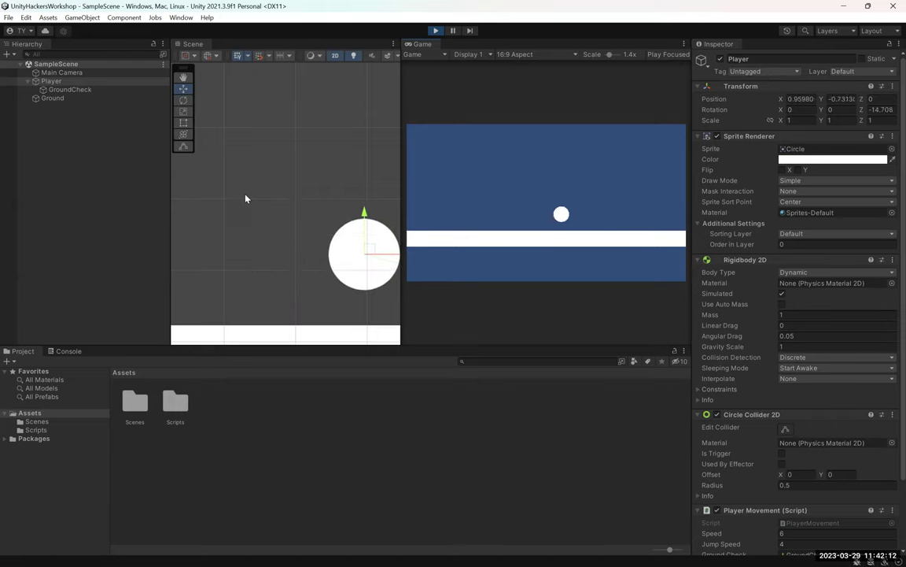
pyautogui.press('a')
pyautogui.press('d')
pyautogui.press('a')
pyautogui.press('d')
pyautogui.press('a')
pyautogui.press('d')
pyautogui.press('a')
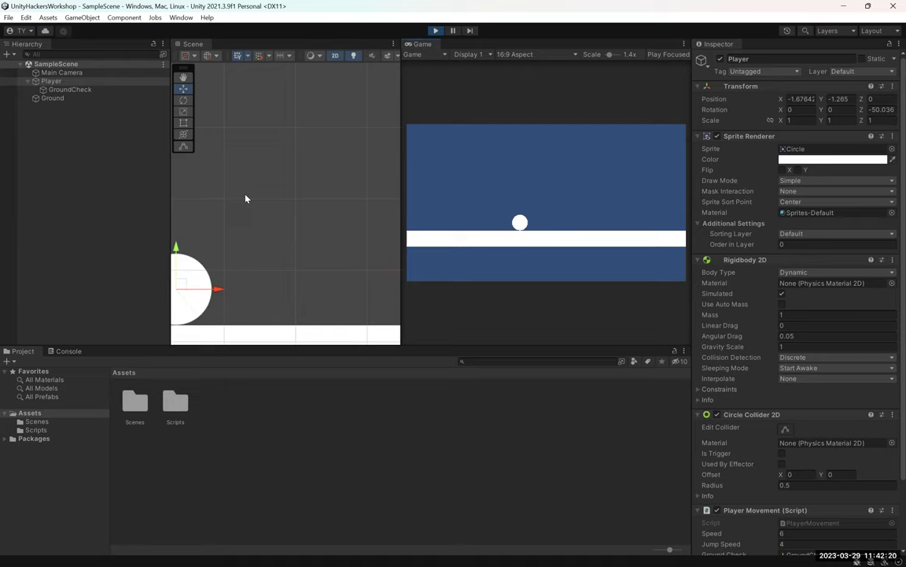
# - Select GroundCheck, widen the Scene view and pan to see it at the Player's base
pyautogui.click(123, 89)
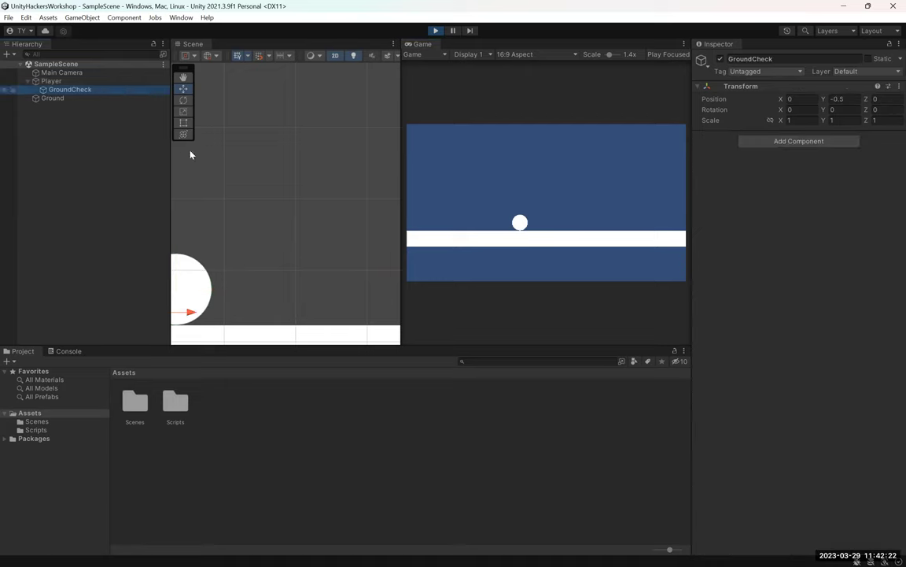
pyautogui.moveTo(402, 233); pyautogui.dragTo(561, 233)
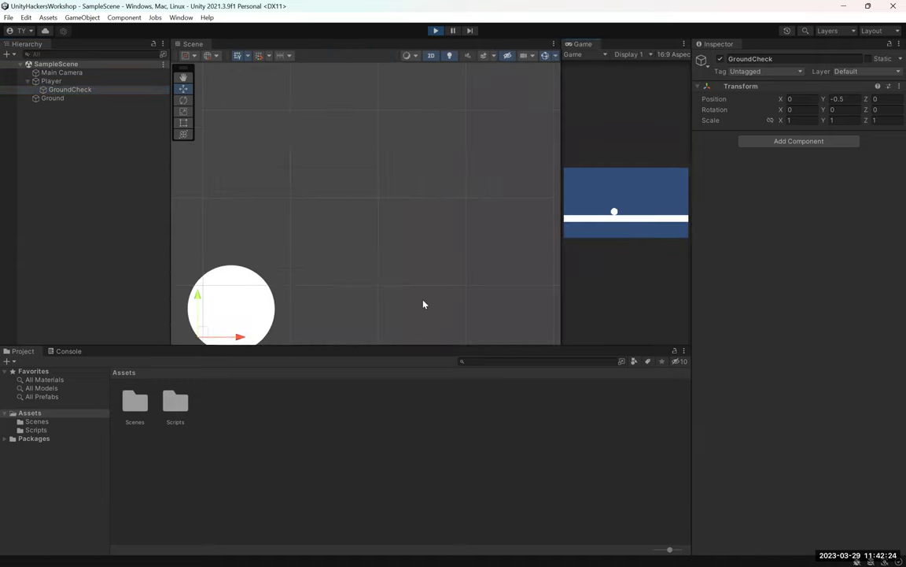
pyautogui.press('q')
pyautogui.moveTo(369, 195); pyautogui.dragTo(397, 101)
pyautogui.press('w')
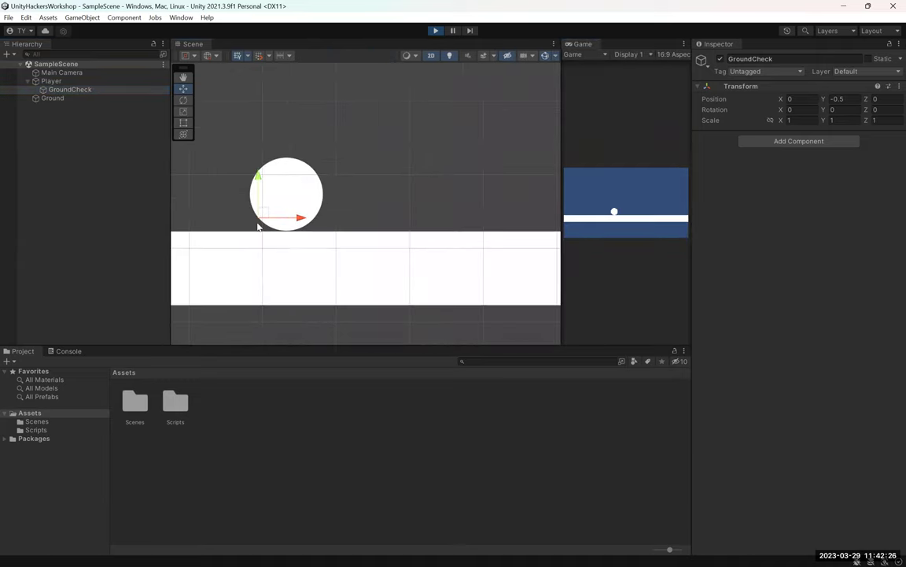
pyautogui.click(332, 177)
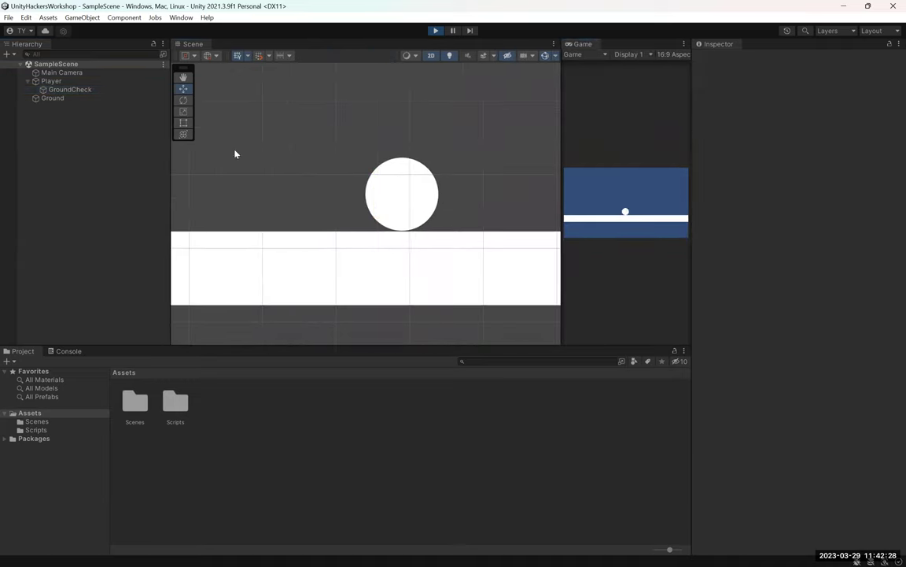
pyautogui.click(64, 89)
pyautogui.click(364, 187)
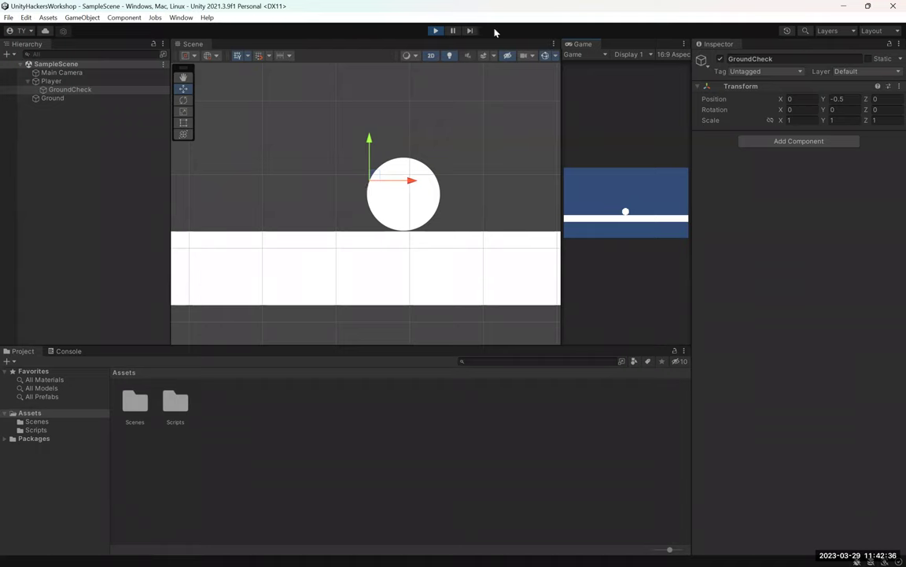
# - Stop play mode and freeze the Player's Rigidbody 2D rotation on Z
pyautogui.click(437, 31)
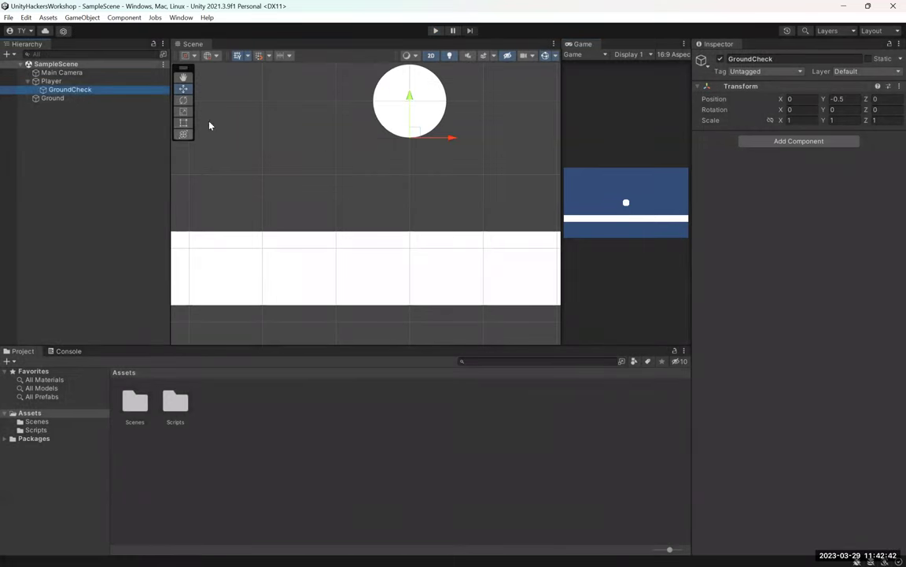
pyautogui.click(63, 73)
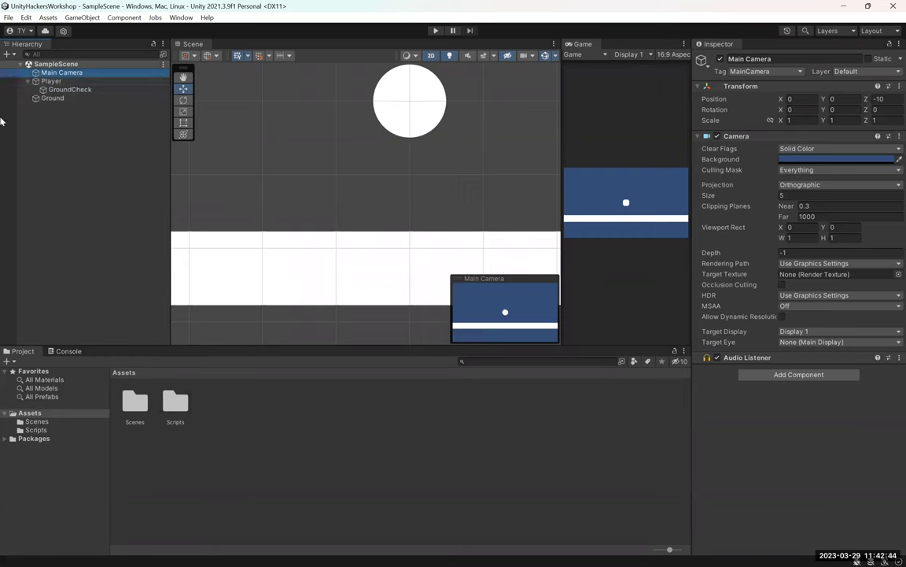
pyautogui.click(59, 82)
pyautogui.scroll(-3, 836, 285)
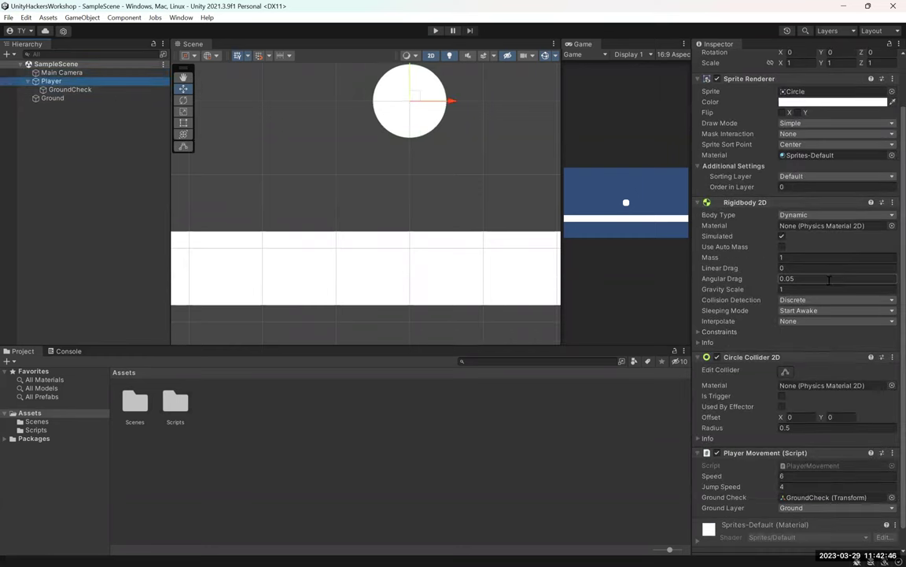
pyautogui.click(697, 331)
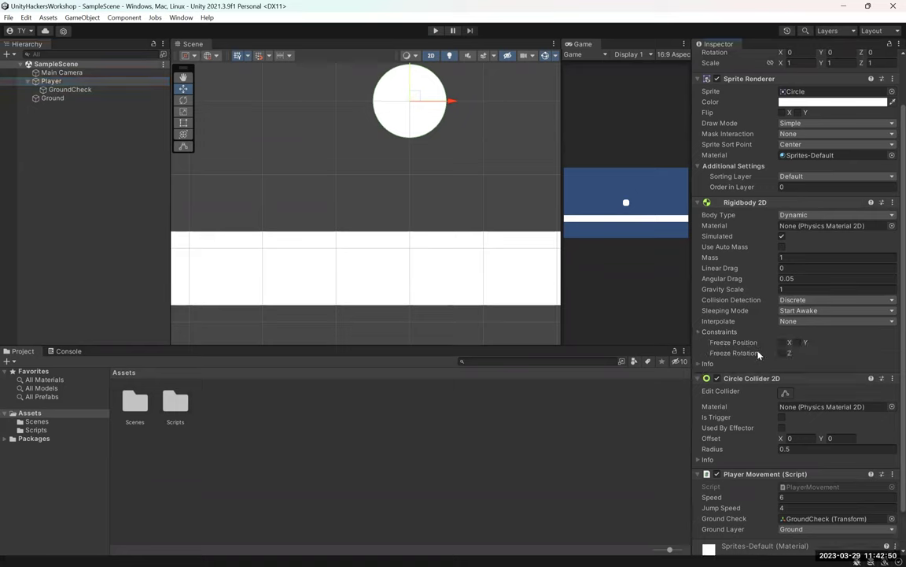
pyautogui.click(781, 353)
# - Replay the game and move the Player left and right with GroundCheck selected
pyautogui.hotkey('ctrl', 'p')
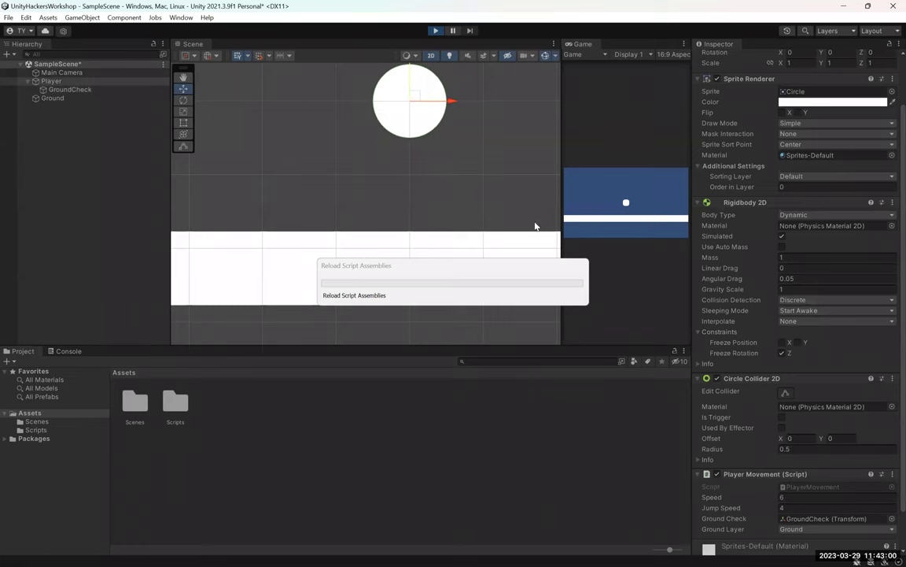
pyautogui.press('d')
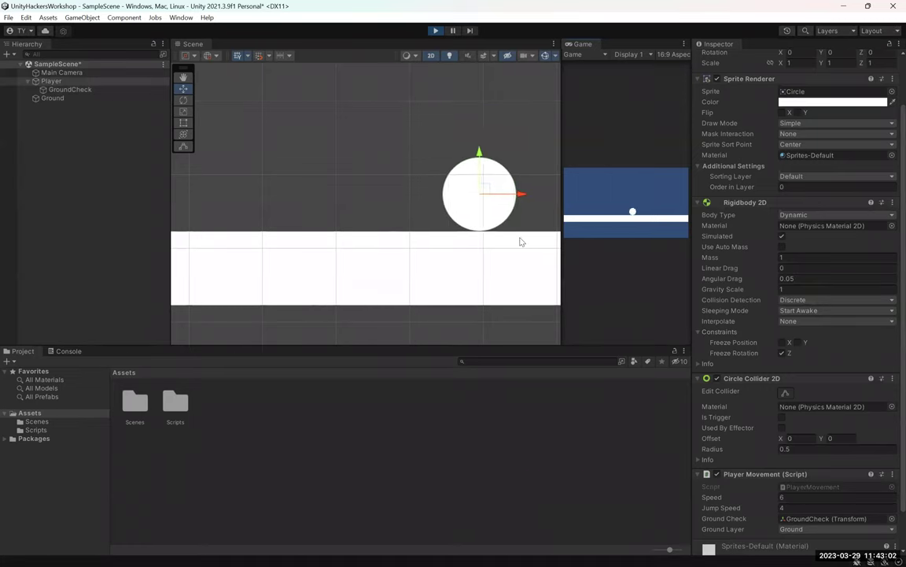
pyautogui.press('a')
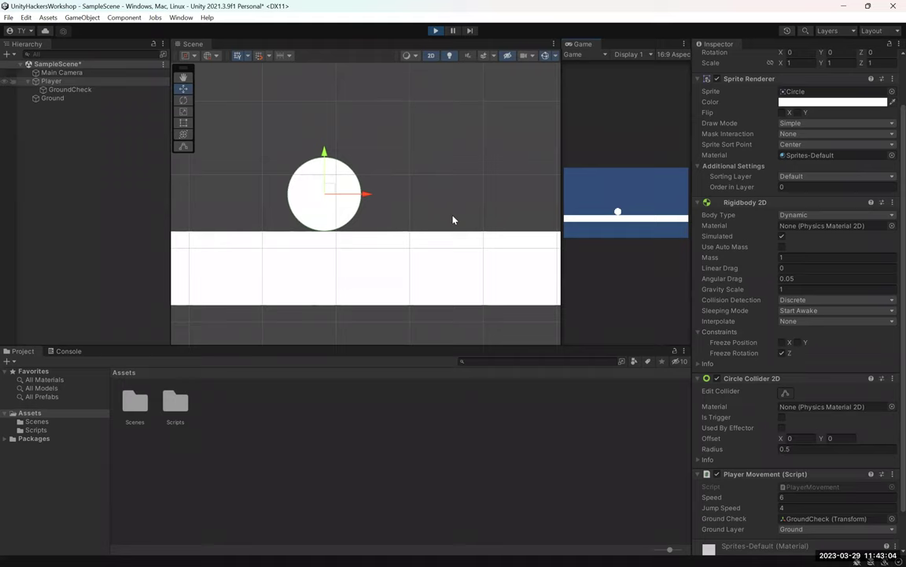
pyautogui.click(55, 106)
pyautogui.click(120, 90)
pyautogui.press('d')
pyautogui.press('a')
pyautogui.press('d')
pyautogui.press('a')
pyautogui.press('d')
pyautogui.press('space')
pyautogui.press('a')
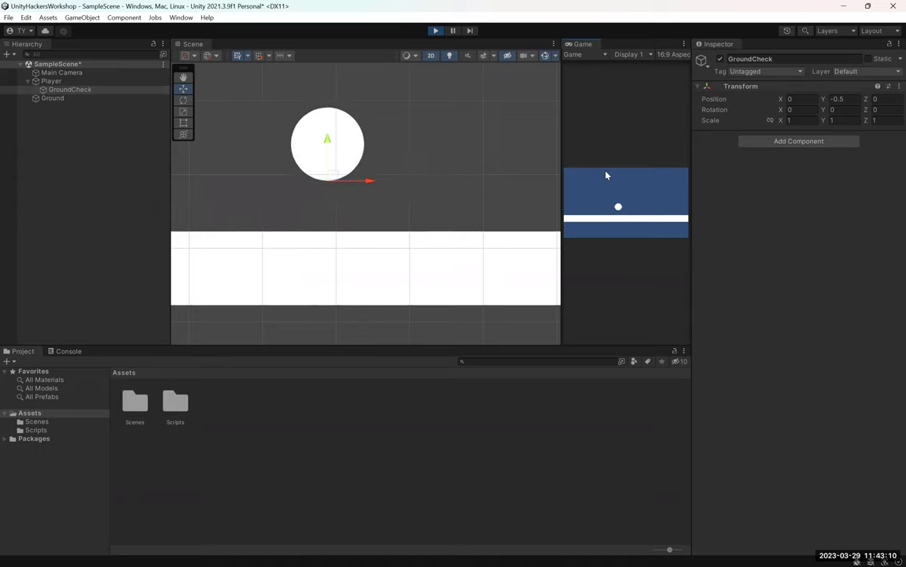
pyautogui.press('d')
# - Widen the Game view, test jumping while moving, then stop play and return to the slideshow
pyautogui.moveTo(557, 187); pyautogui.dragTo(265, 185)
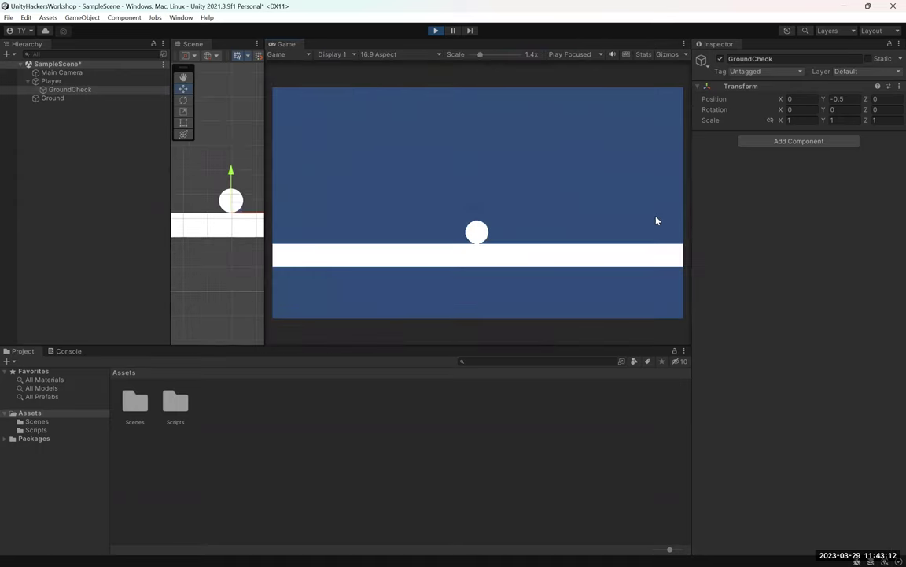
pyautogui.press('d')
pyautogui.press('a')
pyautogui.press('space')
pyautogui.press('d')
pyautogui.press('d')
pyautogui.press('space')
pyautogui.press('a')
pyautogui.press('d')
pyautogui.press('space')
pyautogui.press('space')
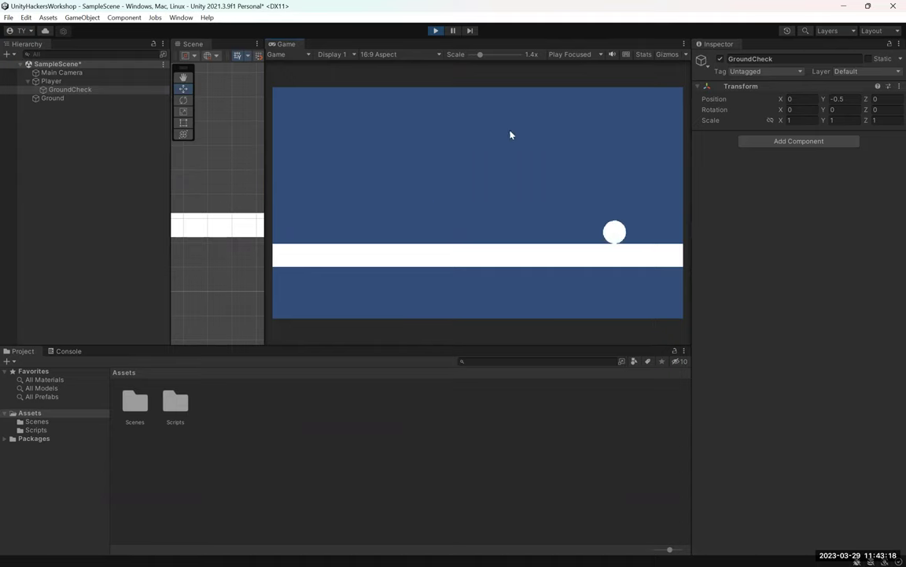
pyautogui.click(435, 31)
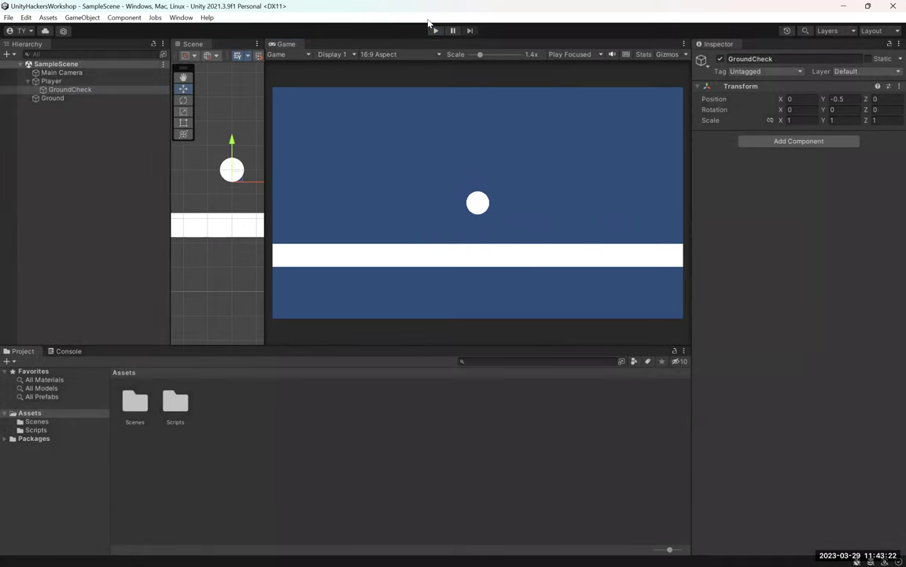
pyautogui.hotkey('alt', 'Tab')
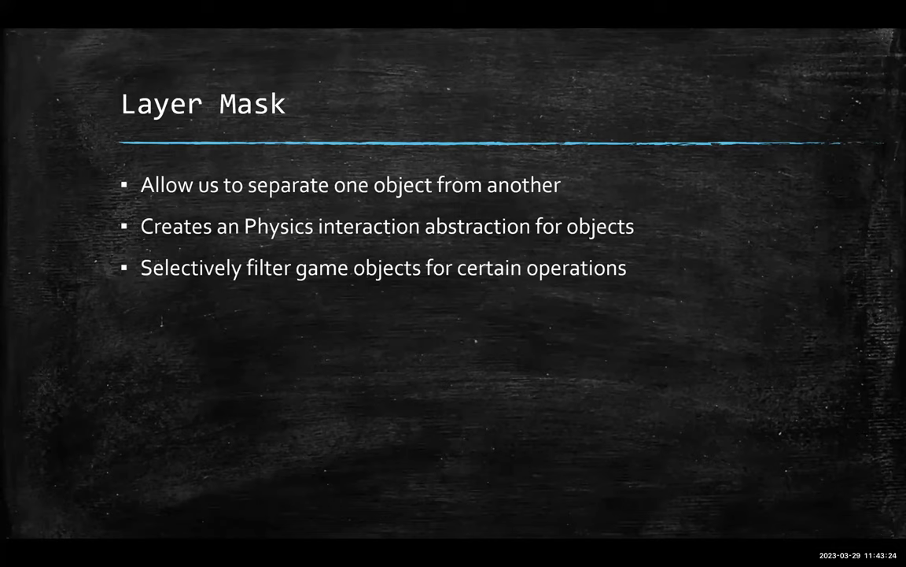
# - Advance two slides to Unity Asset Store, then close the QR Code Generator tab to show the 2d platformer results
pyautogui.press('Right')
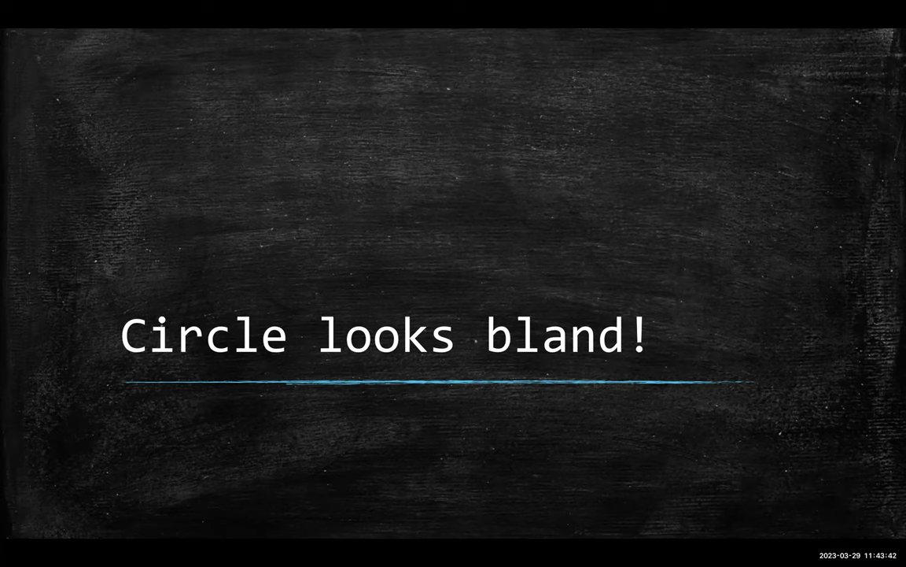
pyautogui.press('Right')
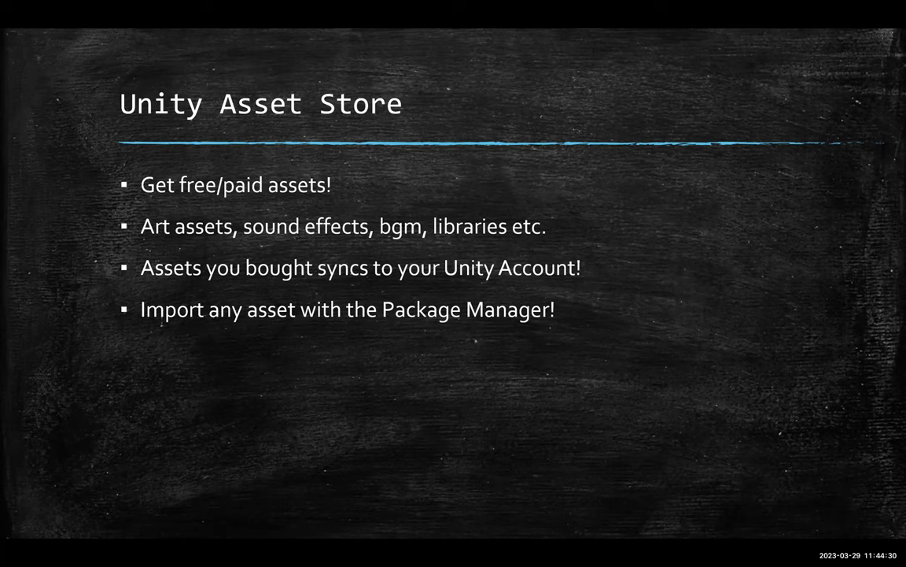
pyautogui.hotkey('alt', 'Tab')
pyautogui.press('Tab')
pyautogui.press('Tab')
pyautogui.press('Tab')
pyautogui.press('Tab')
pyautogui.click(433, 8)
pyautogui.press('alt')
pyautogui.click(71, 8)
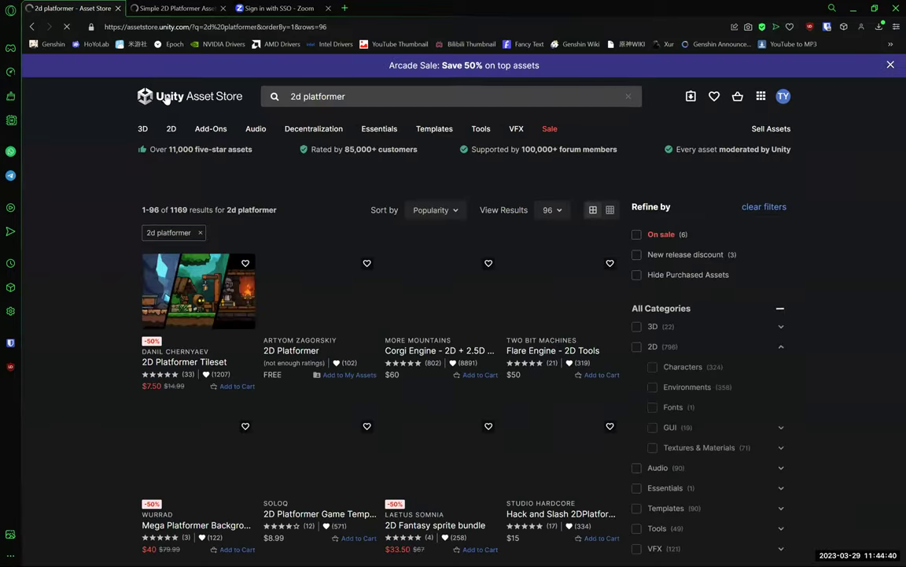
# - Go to the Asset Store home page and scroll through its listings
pyautogui.click(166, 98)
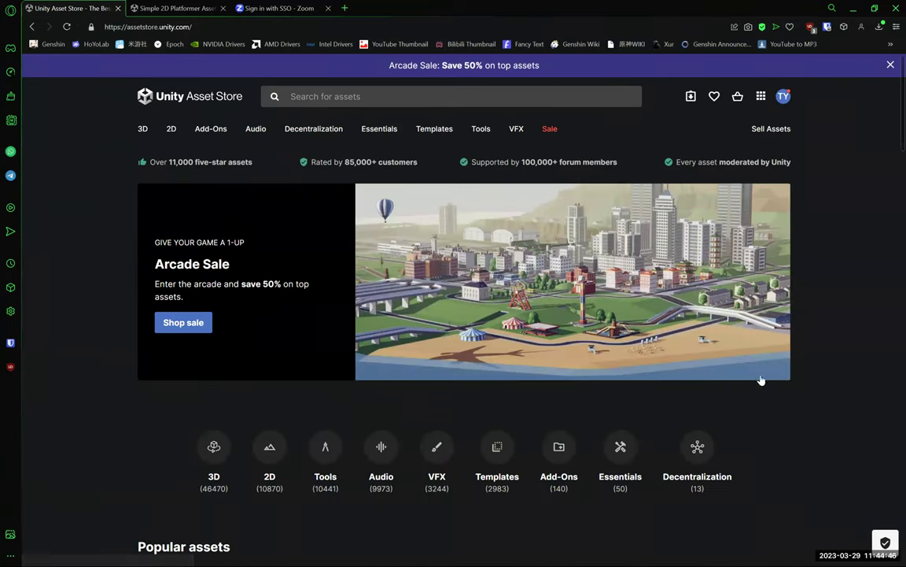
pyautogui.scroll(-7, 811, 370)
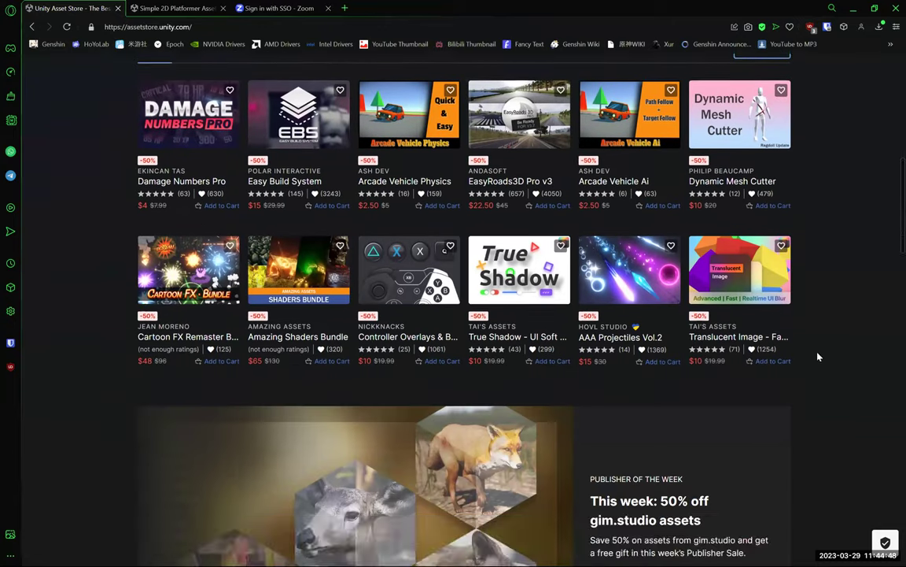
pyautogui.scroll(7, 818, 356)
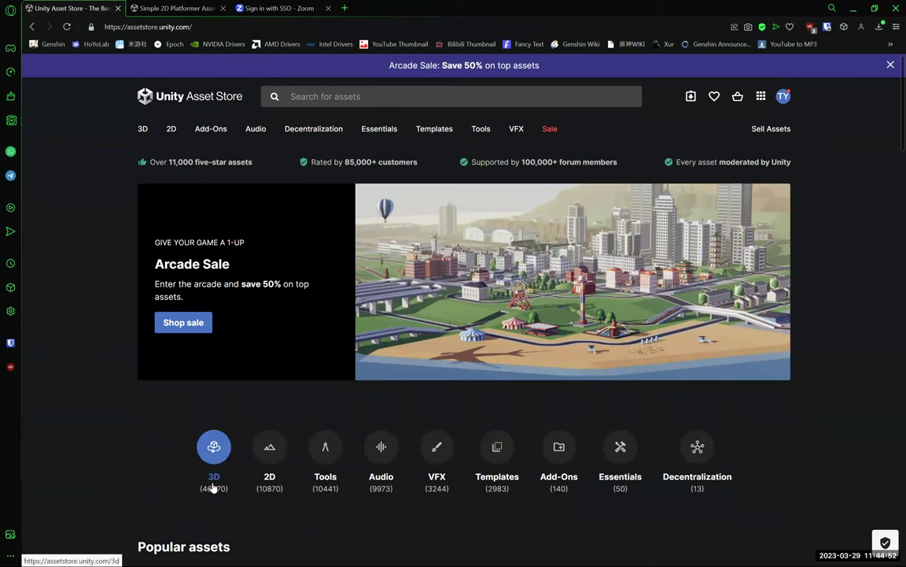
pyautogui.scroll(-2, 252, 315)
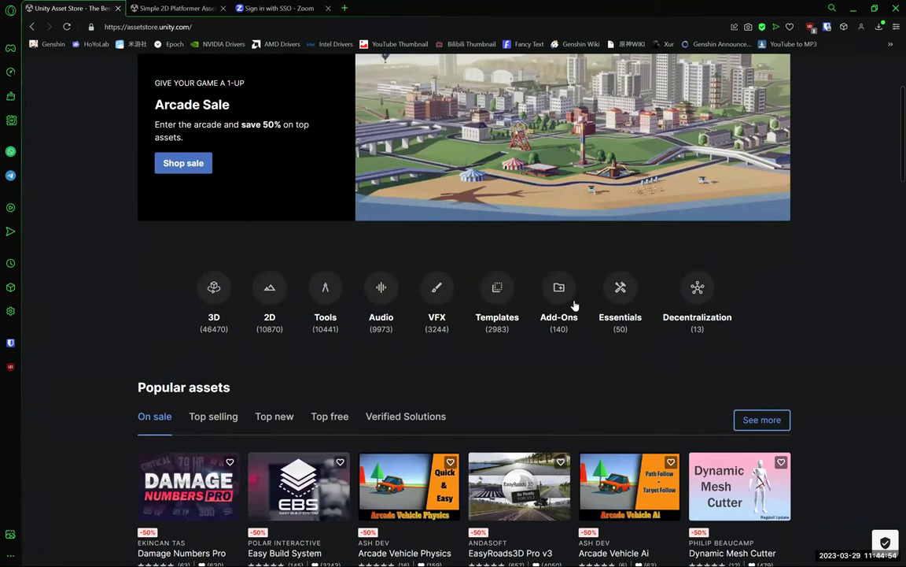
pyautogui.scroll(-4, 574, 305)
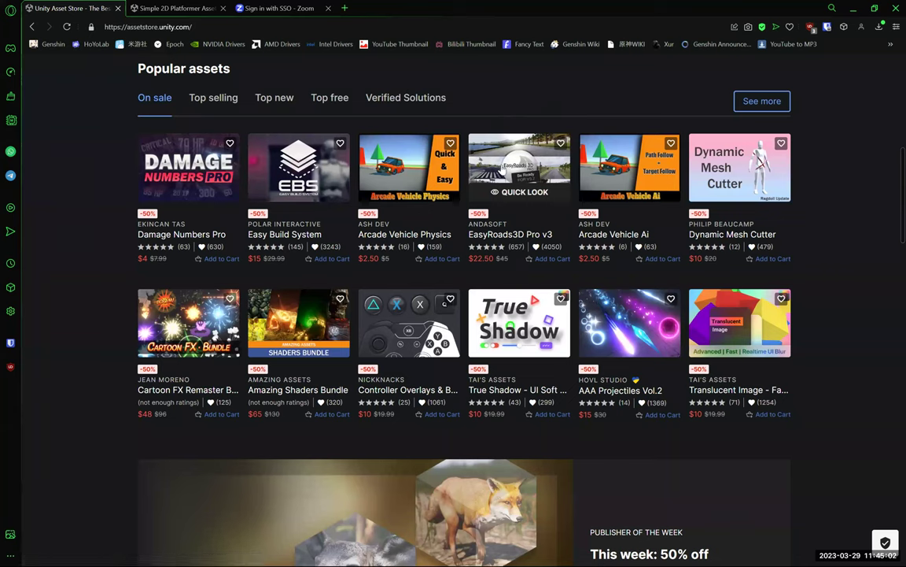
# - Browse the EasyRoads3D Pro v3 gallery, then switch to the Simple 2D Platformer Assets Pack tab
pyautogui.click(485, 247)
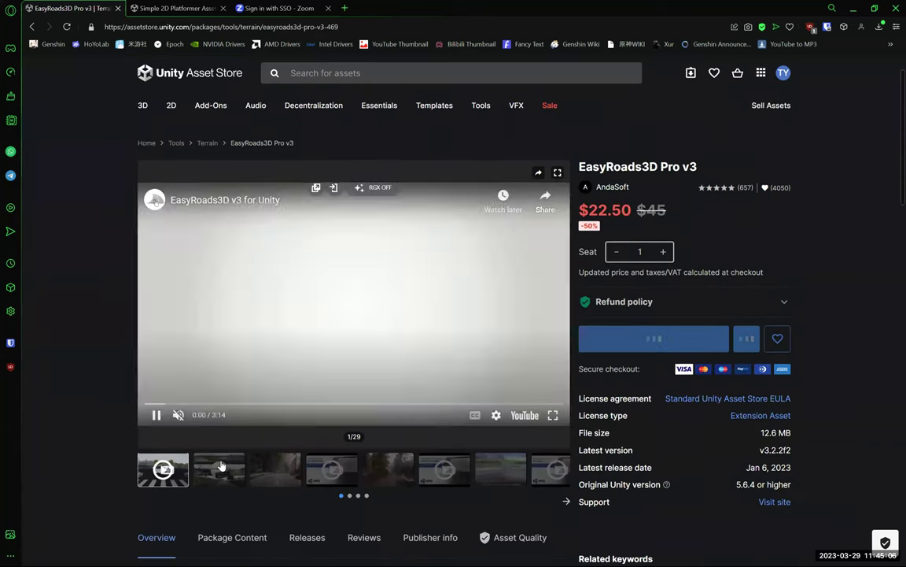
pyautogui.click(223, 461)
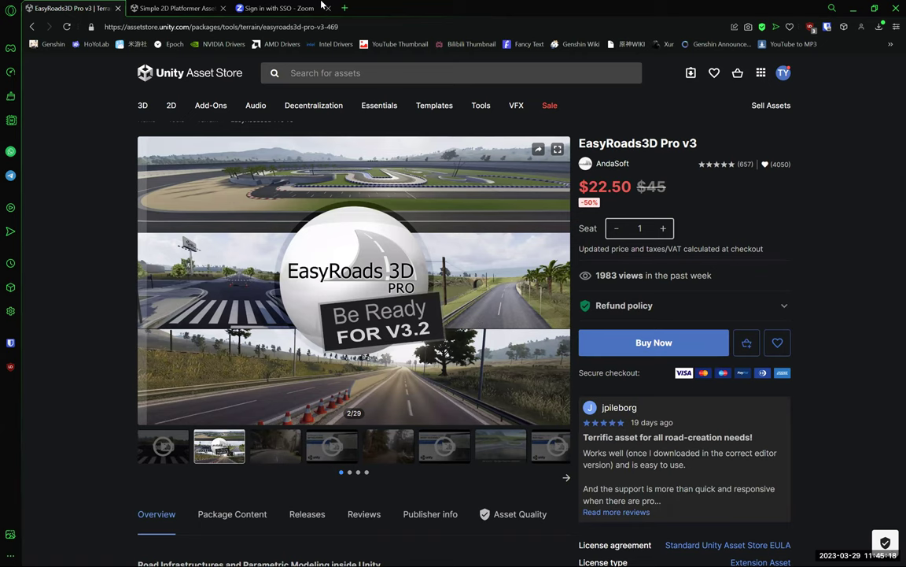
pyautogui.moveTo(147, 104)
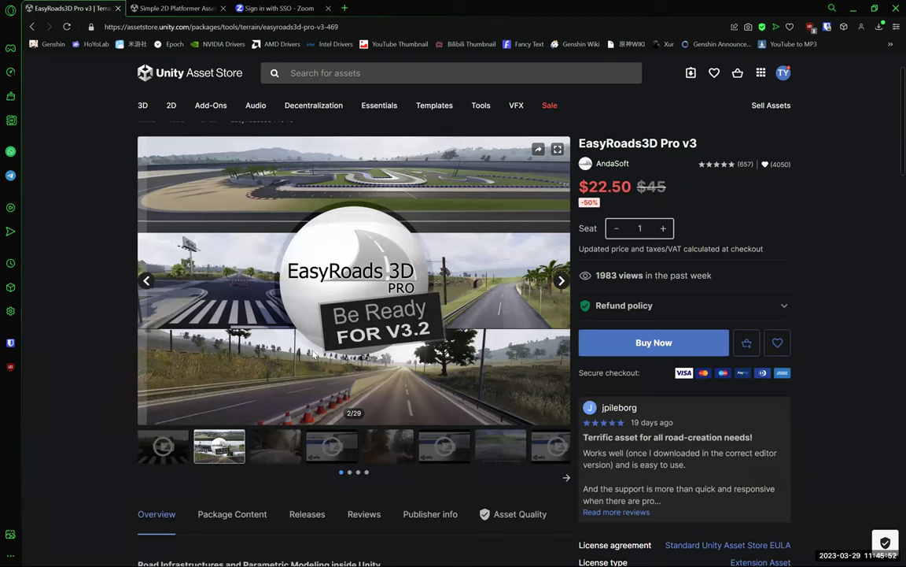
pyautogui.click(562, 281)
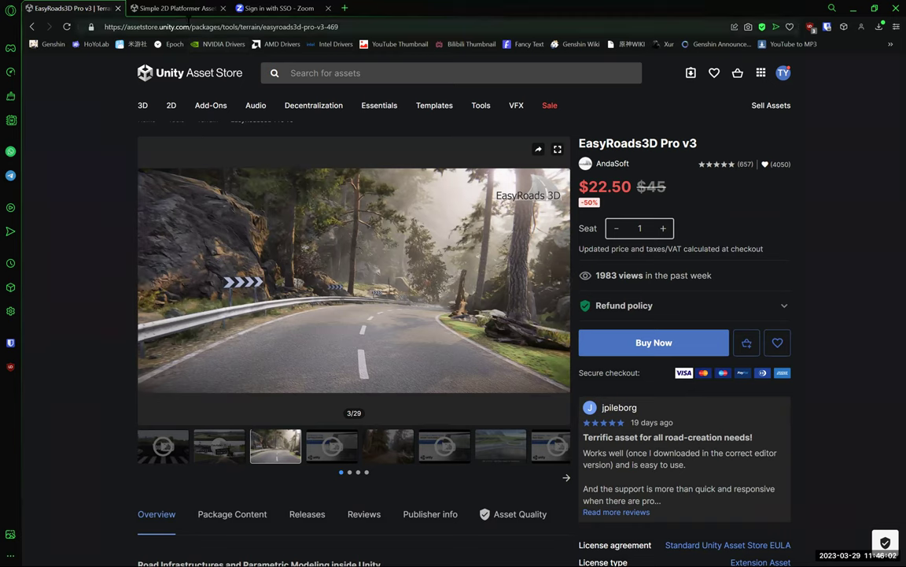
pyautogui.click(180, 16)
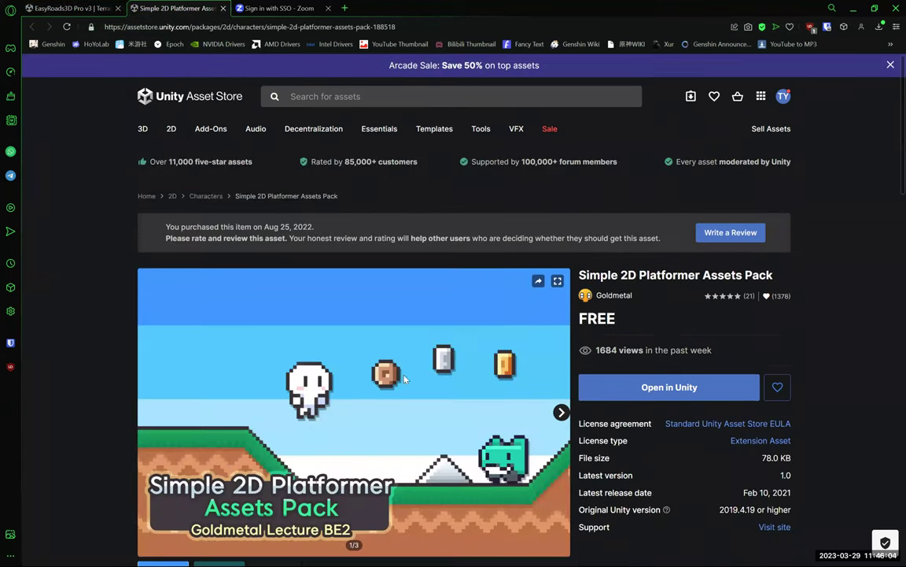
# - Browse the Simple 2D Platformer Assets Pack page and its gallery images and video
pyautogui.scroll(-2, 428, 389)
pyautogui.scroll(2, 427, 390)
pyautogui.scroll(-2, 427, 389)
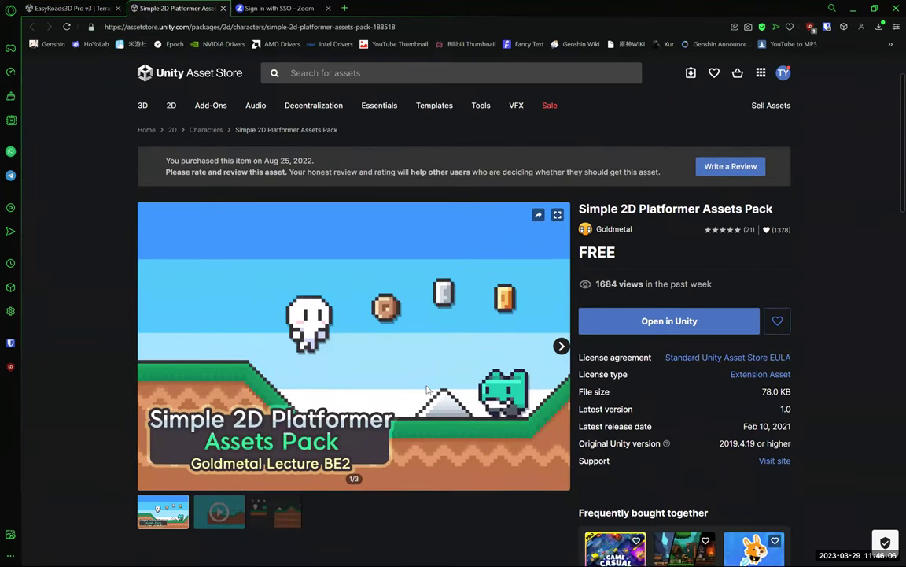
pyautogui.scroll(2, 427, 389)
pyautogui.scroll(-1, 427, 389)
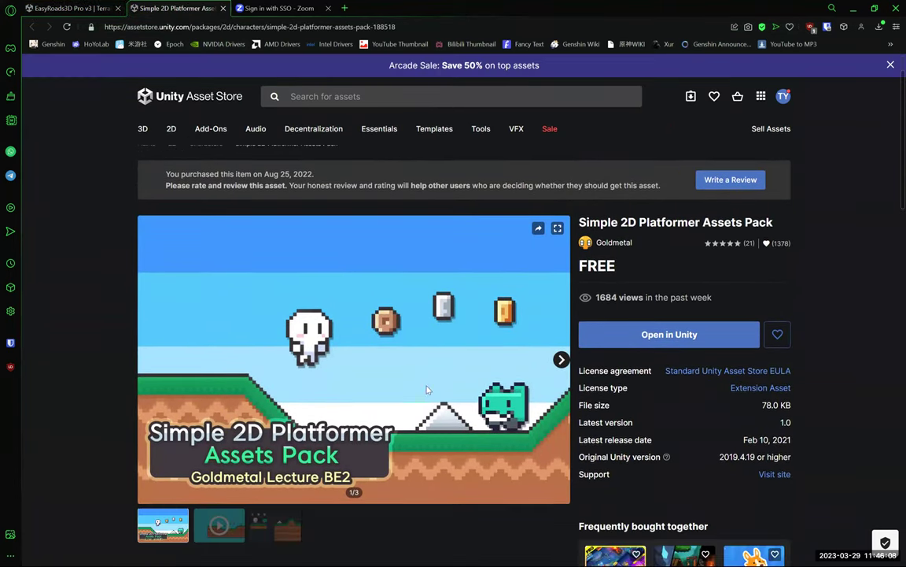
pyautogui.click(561, 361)
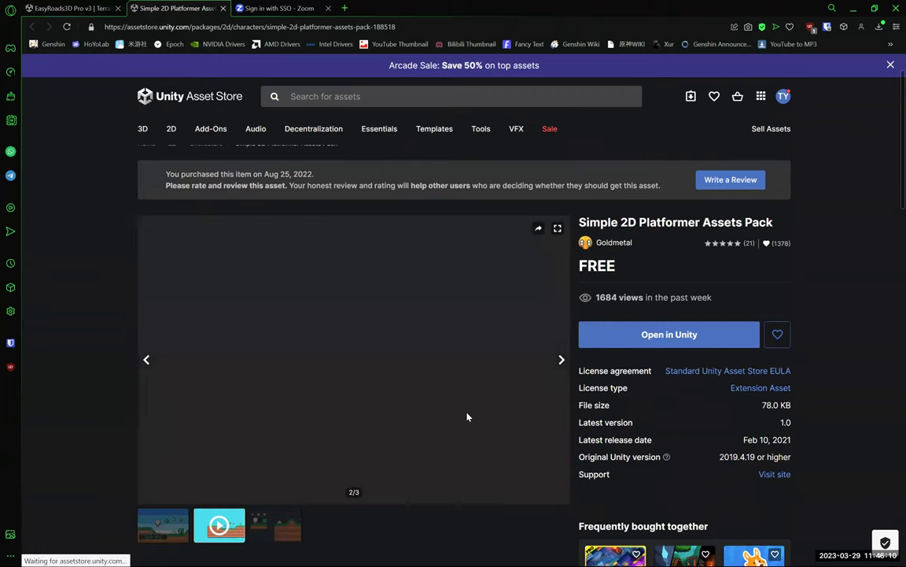
pyautogui.click(276, 533)
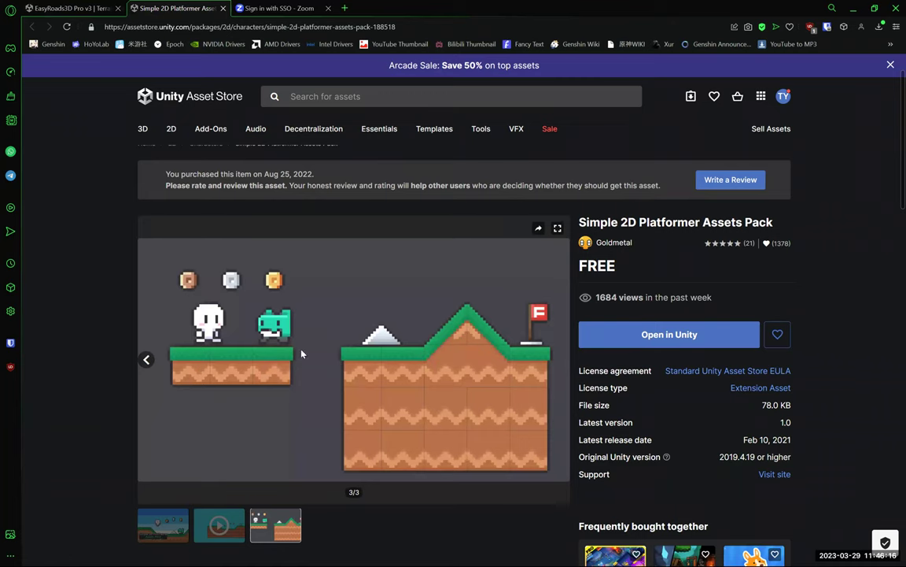
pyautogui.click(165, 539)
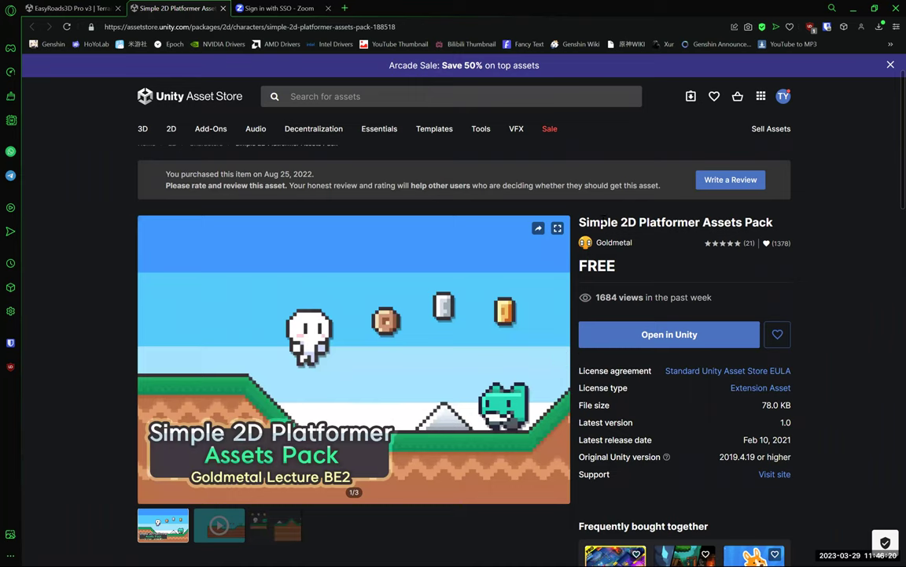
# - Search the first tab for the copied title 'Simple 2D Platformer Assets Pack' and open it
pyautogui.moveTo(524, 197); pyautogui.dragTo(805, 231)
pyautogui.hotkey('ctrl', 'c')
pyautogui.click(71, 8)
pyautogui.click(378, 96)
pyautogui.hotkey('ctrl', 'v')
pyautogui.press('Return')
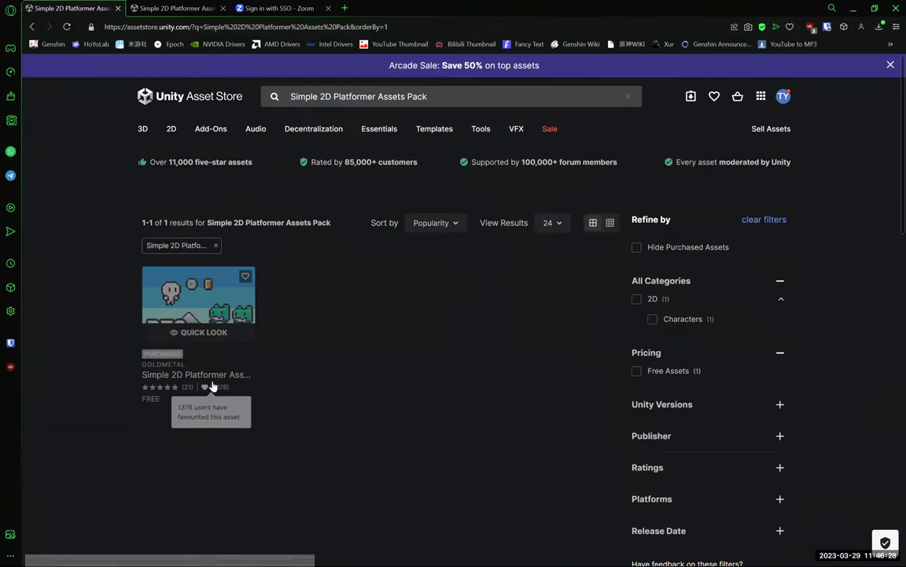
pyautogui.click(193, 307)
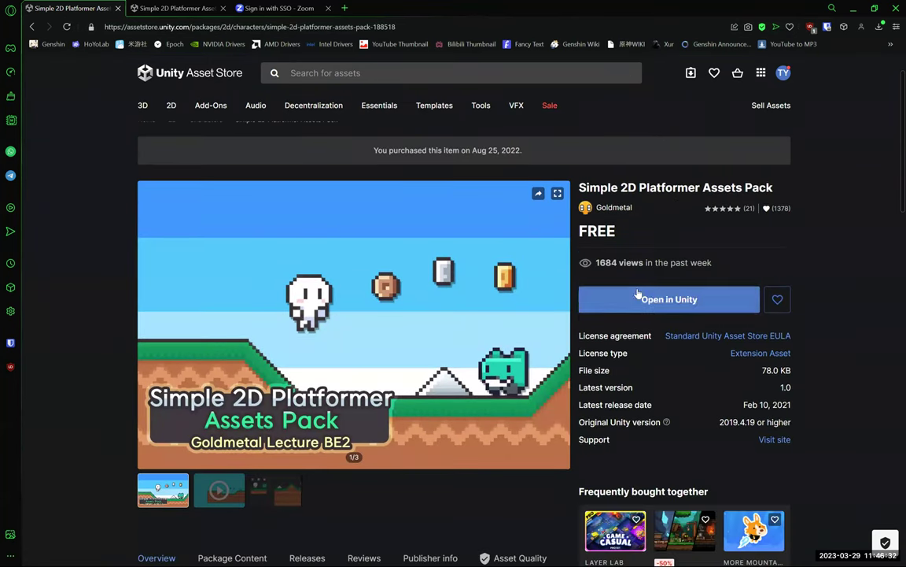
# - Request Open in Unity for the asset pack and return to the Unity Editor
pyautogui.click(732, 312)
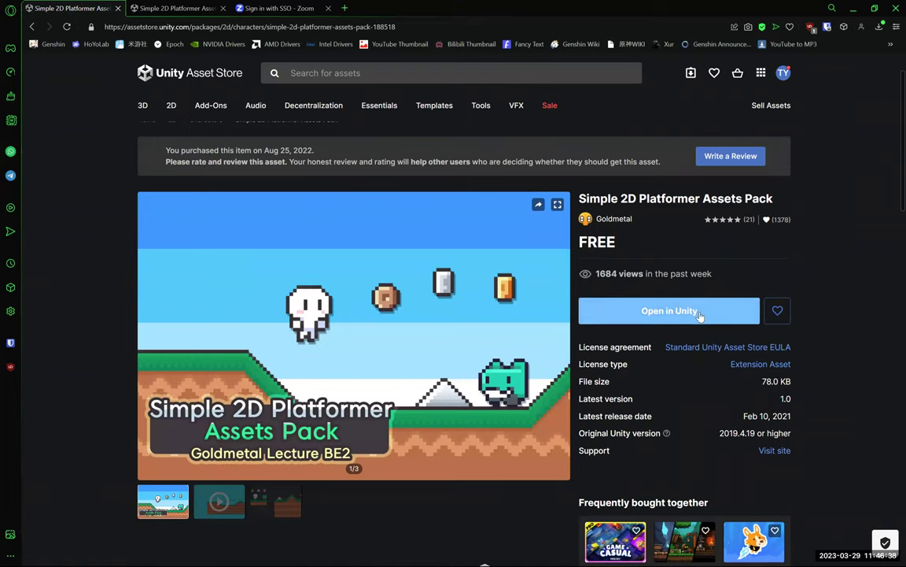
pyautogui.scroll(-5, 684, 340)
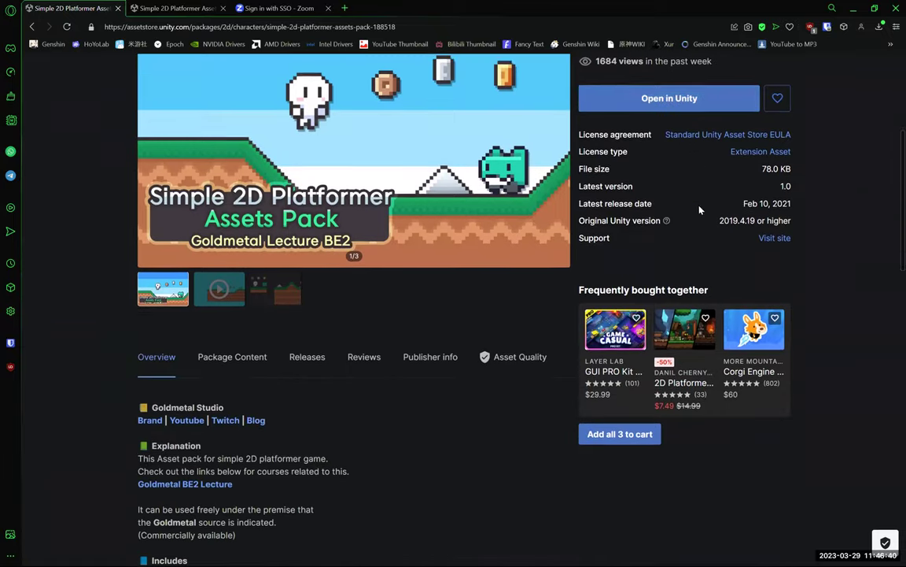
pyautogui.scroll(-4, 684, 201)
pyautogui.scroll(10, 665, 206)
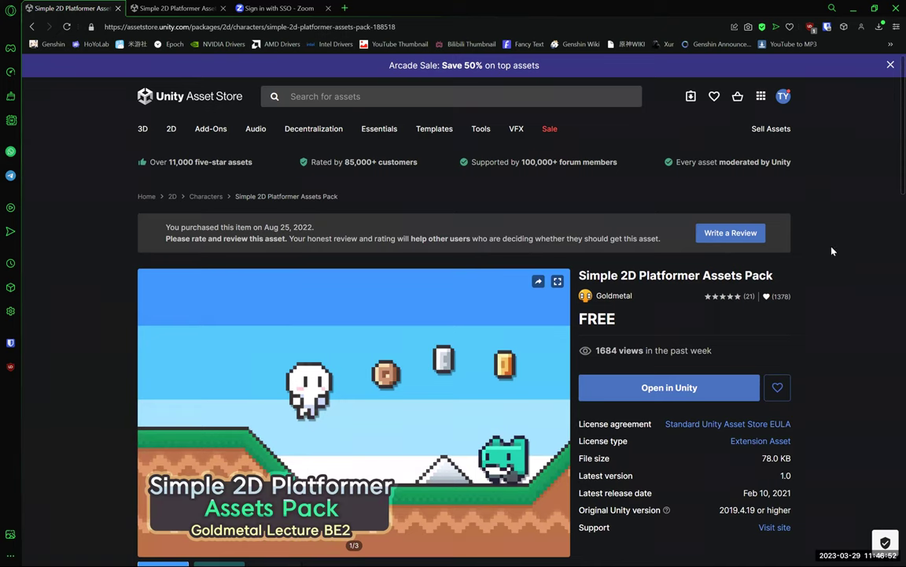
pyautogui.hotkey('alt', 'Tab')
# - Open the Package Manager from the Window menu
pyautogui.click(604, 215)
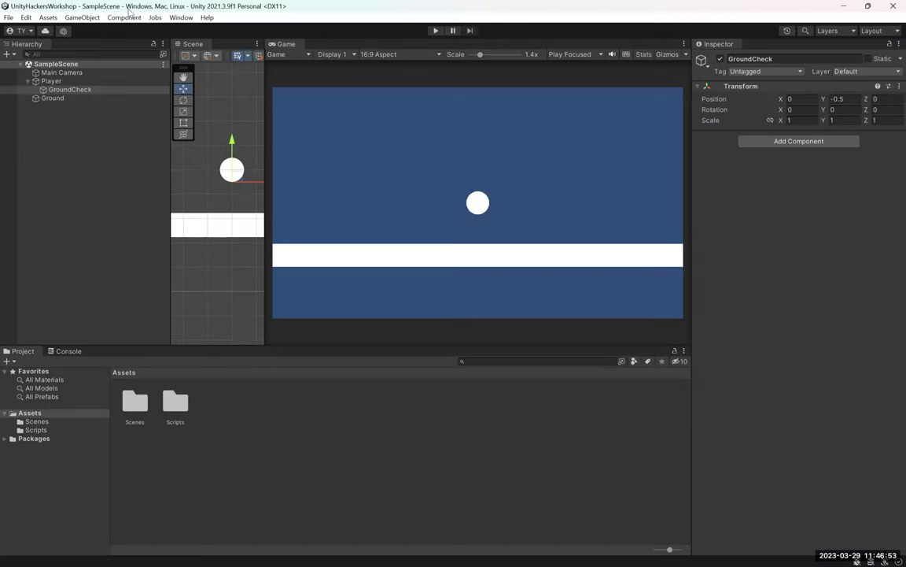
pyautogui.click(178, 22)
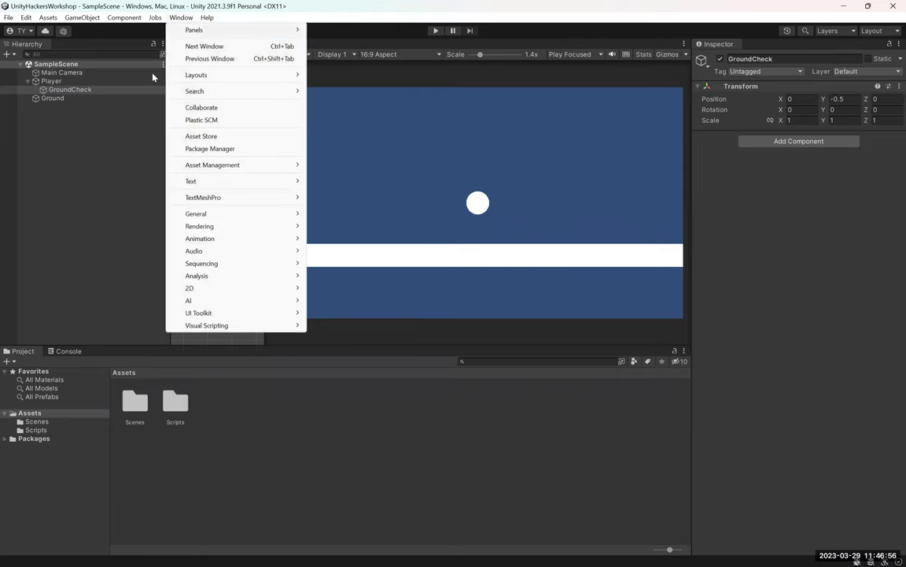
pyautogui.click(179, 17)
pyautogui.click(173, 20)
pyautogui.click(182, 149)
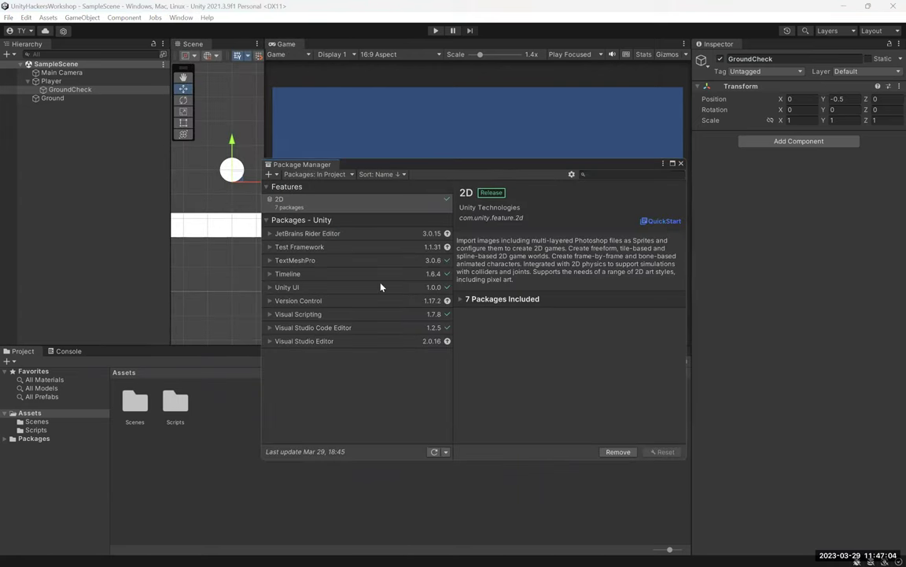
# - Switch the package list to My Assets and view the Simple 2D Platformer Assets Pack details
pyautogui.click(335, 175)
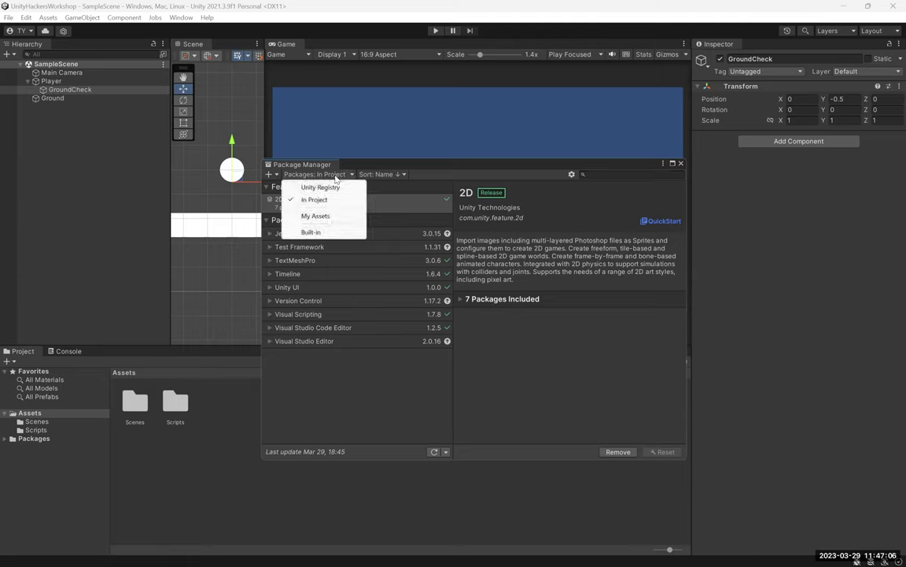
pyautogui.click(540, 259)
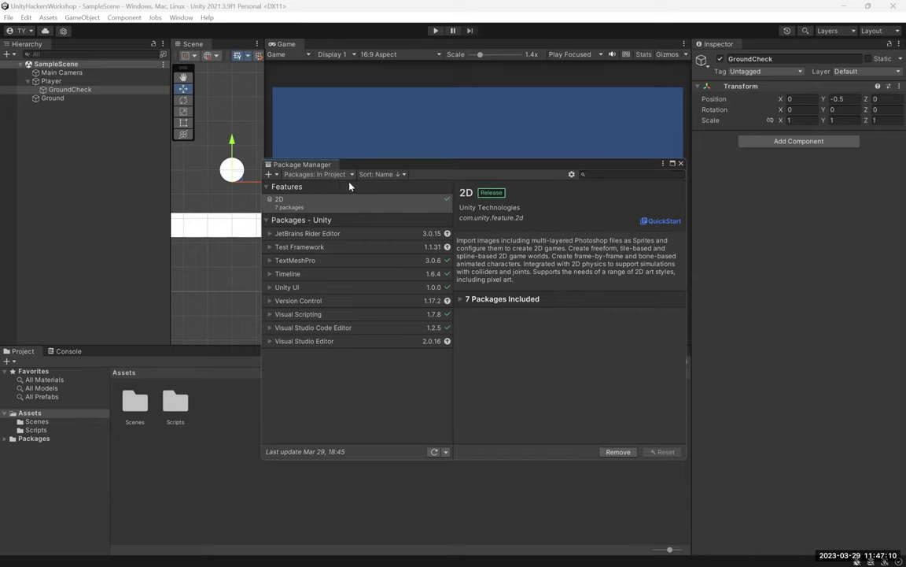
pyautogui.click(315, 174)
pyautogui.click(319, 218)
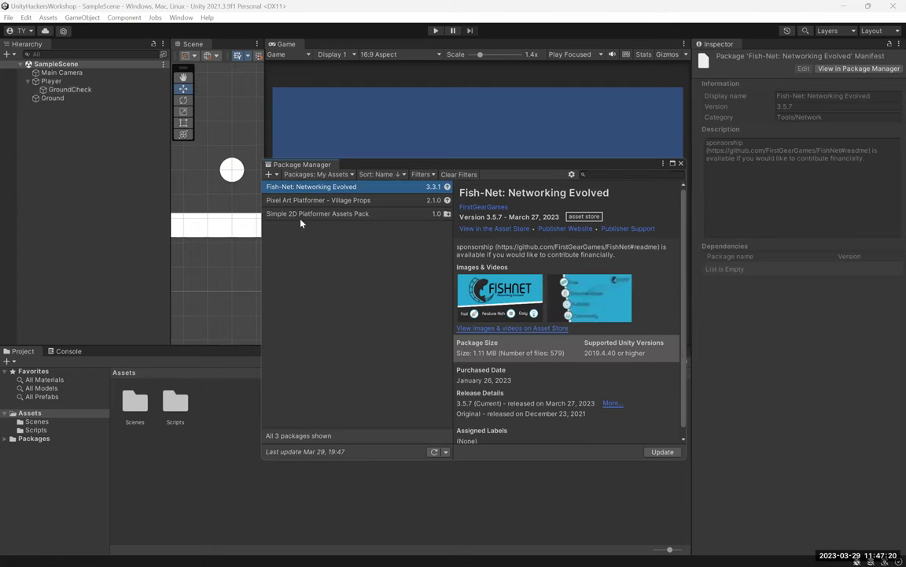
pyautogui.click(330, 213)
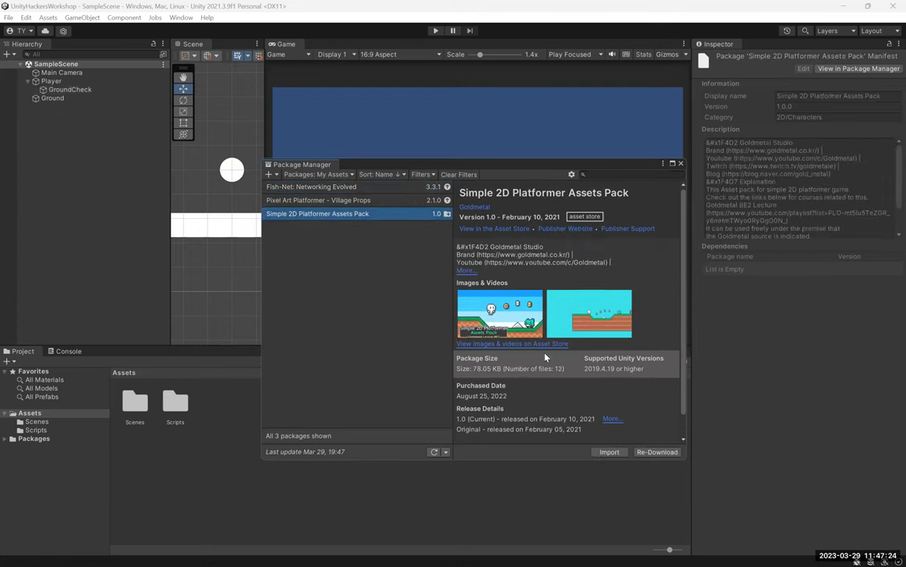
pyautogui.scroll(-1, 531, 282)
pyautogui.scroll(1, 532, 282)
pyautogui.scroll(-1, 535, 283)
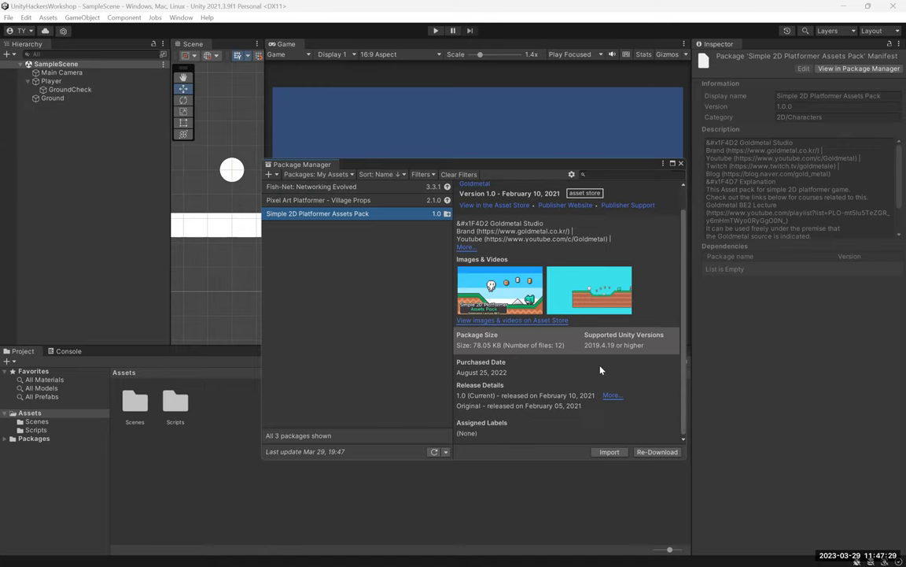
# - Import the Simple 2D Platformer Assets Pack with its dependencies and all files, then close Package Manager
pyautogui.click(609, 451)
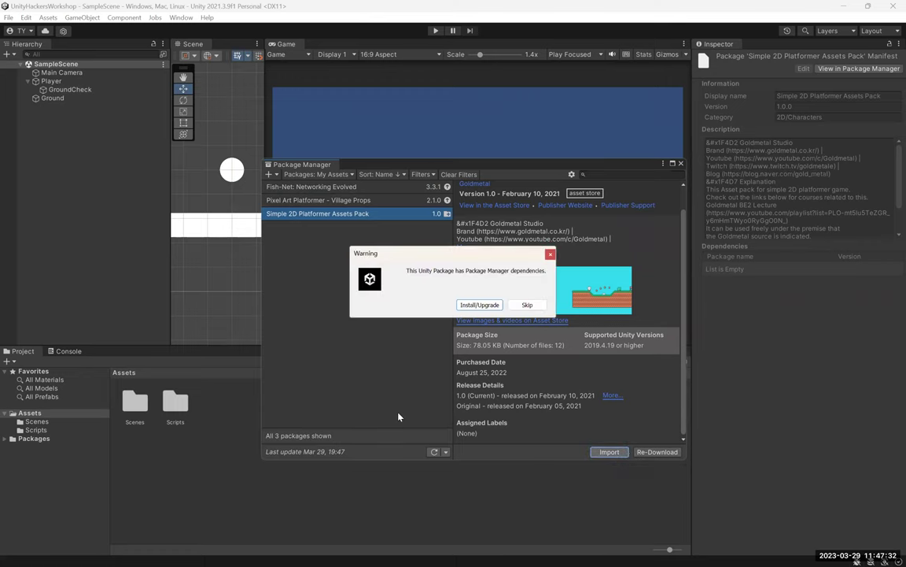
pyautogui.click(479, 304)
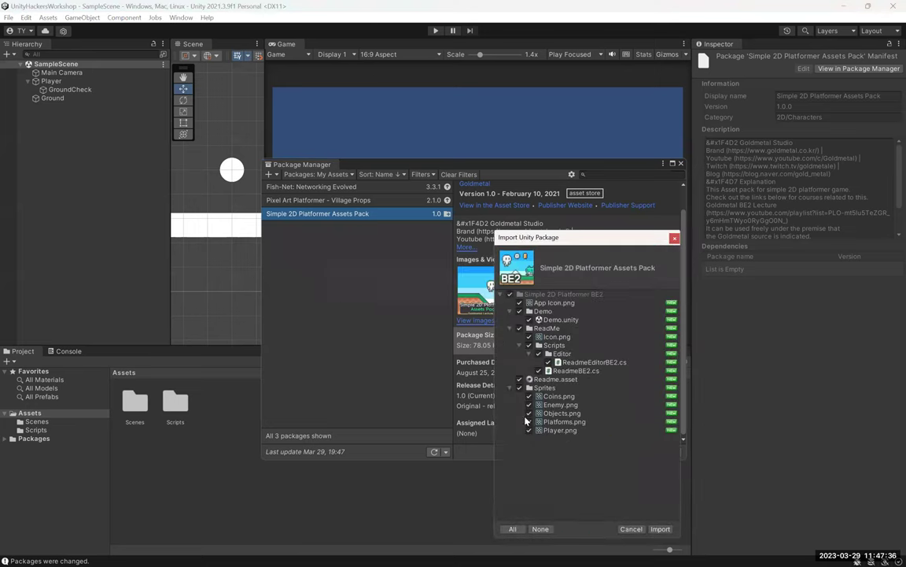
pyautogui.click(660, 529)
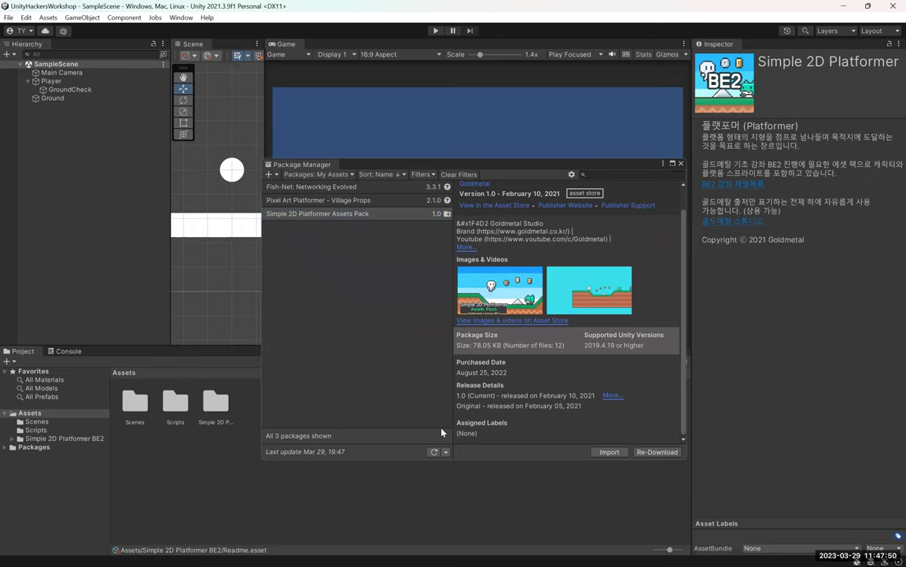
pyautogui.click(681, 163)
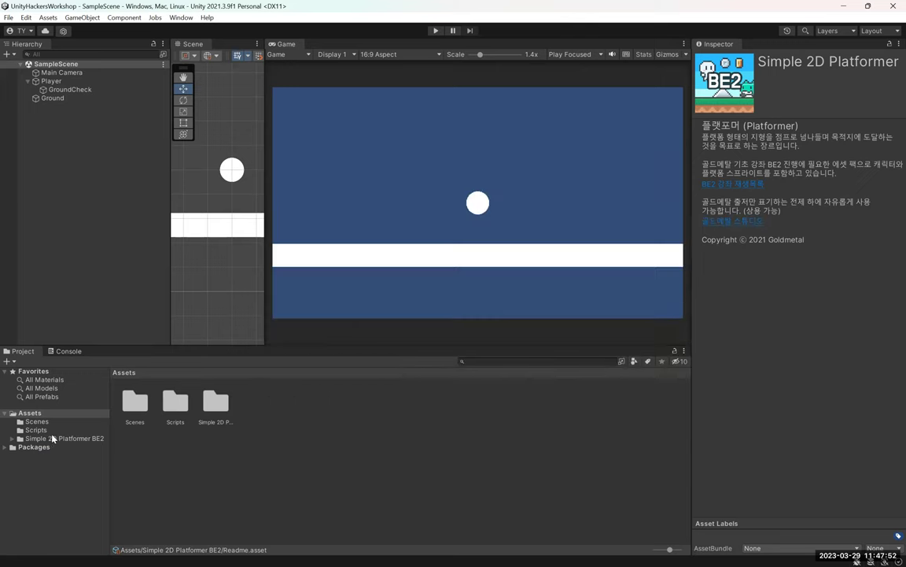
# - Open Simple 2D Platformer BE2 > Sprites and preview the Player sprite sheet image
pyautogui.click(39, 430)
pyautogui.click(55, 438)
pyautogui.doubleClick(206, 413)
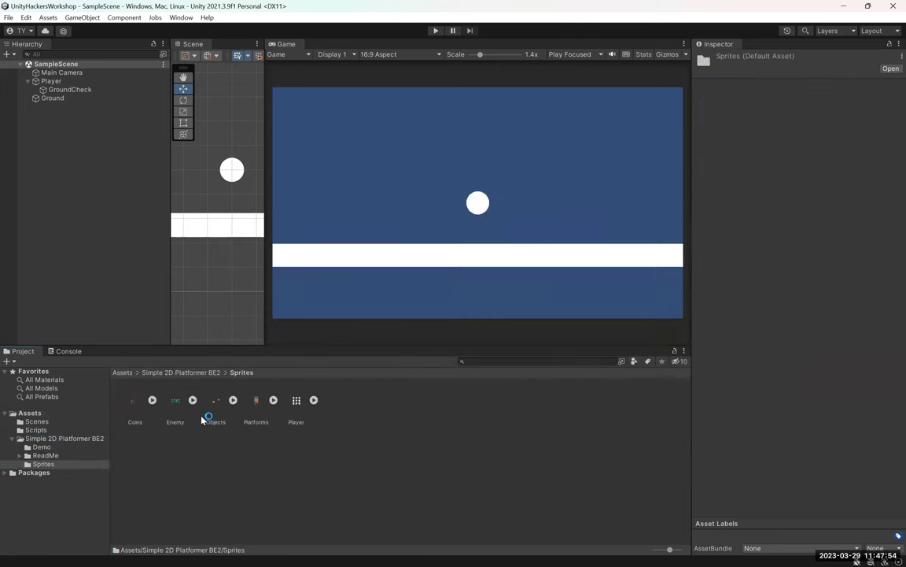
pyautogui.click(296, 401)
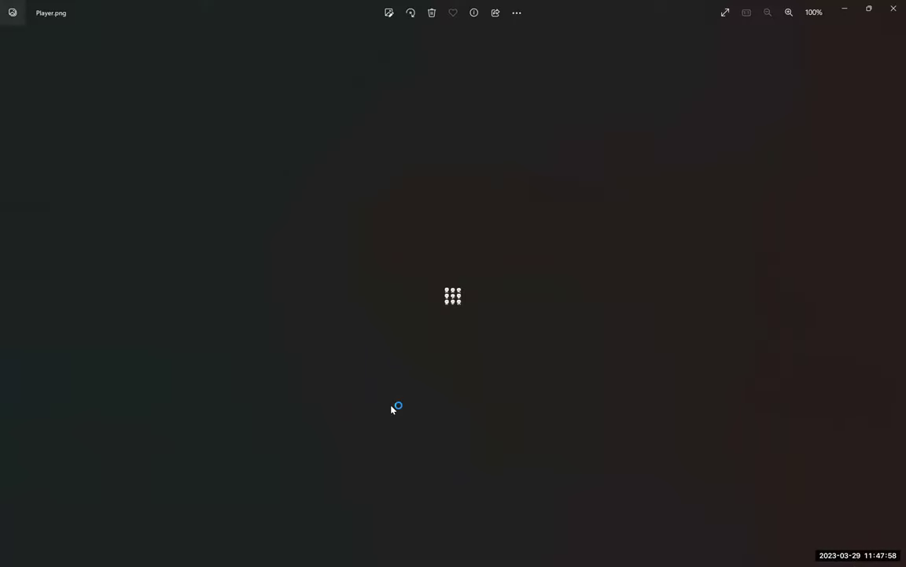
pyautogui.click(894, 8)
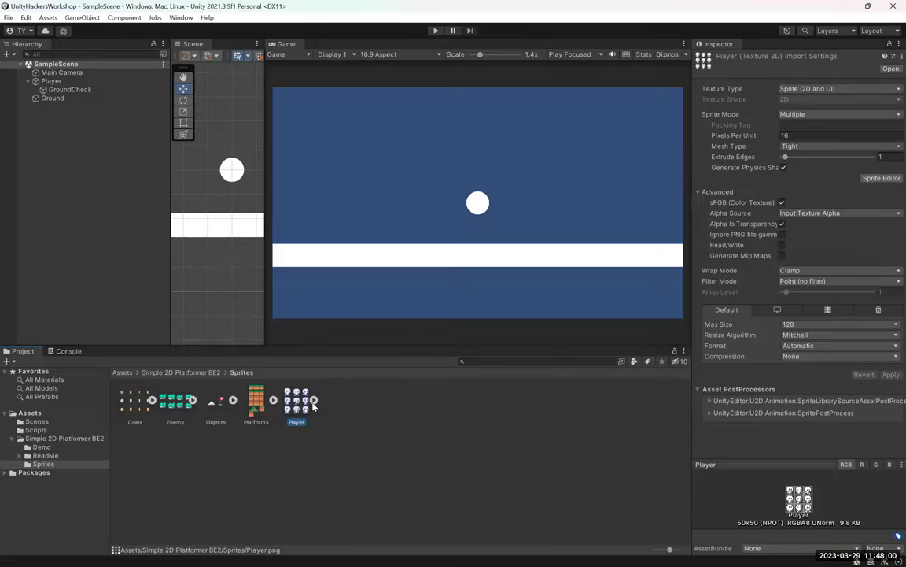
# - Expand, then collapse the Platforms, Objects and Enemy sprite sheets in the Sprites folder
pyautogui.click(273, 399)
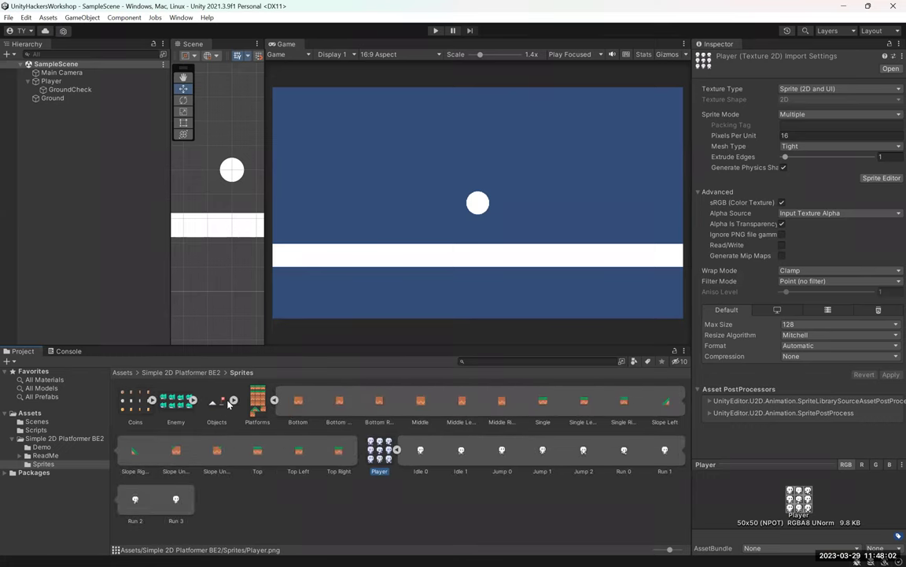
pyautogui.click(233, 400)
pyautogui.click(190, 400)
pyautogui.click(47, 439)
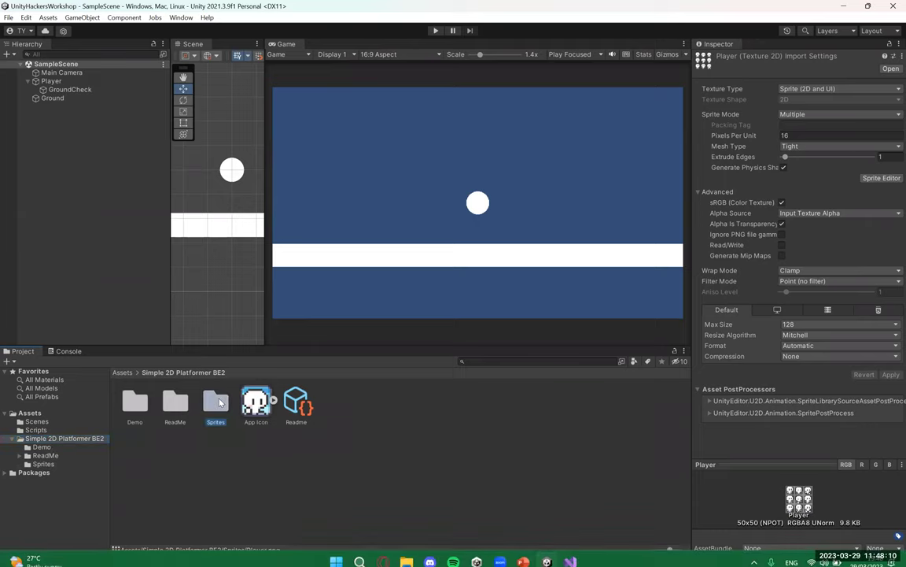
pyautogui.doubleClick(215, 402)
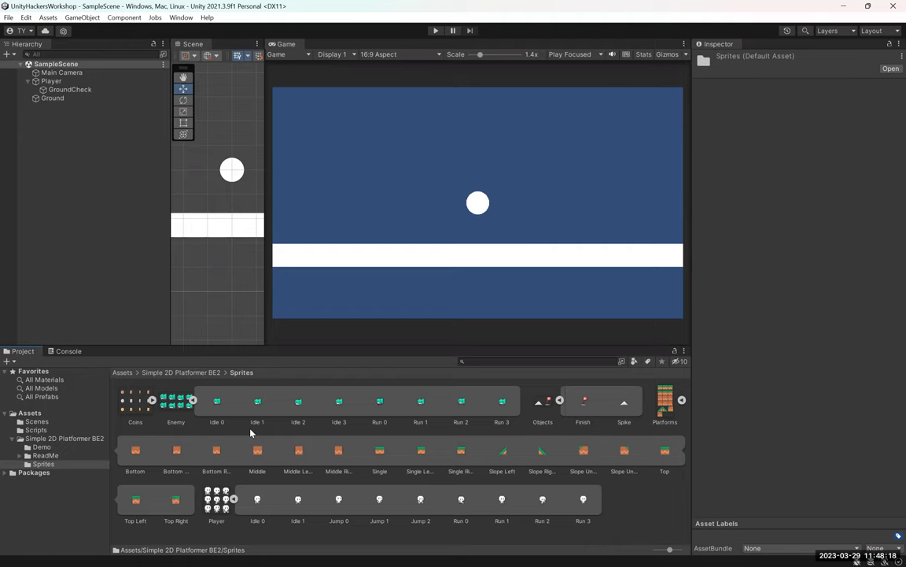
pyautogui.click(192, 399)
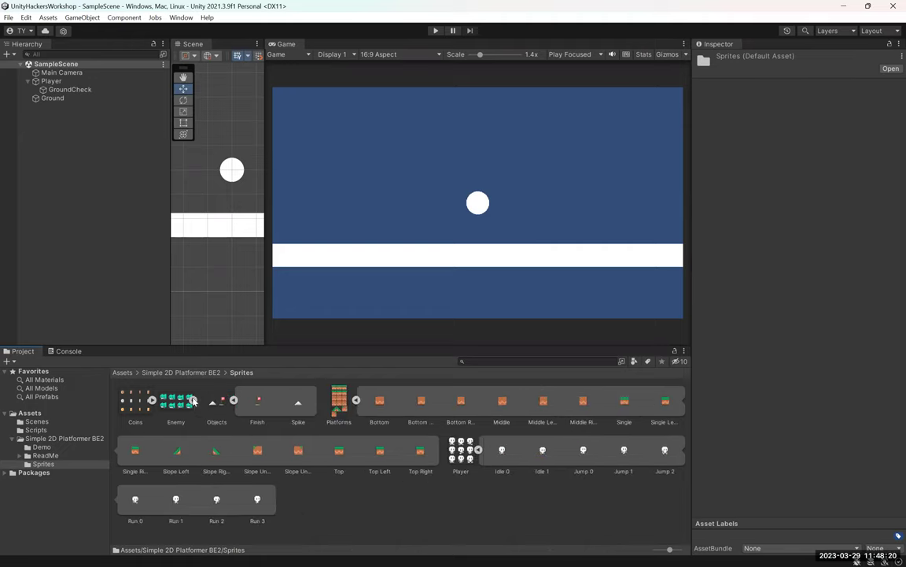
pyautogui.click(355, 400)
pyautogui.click(233, 400)
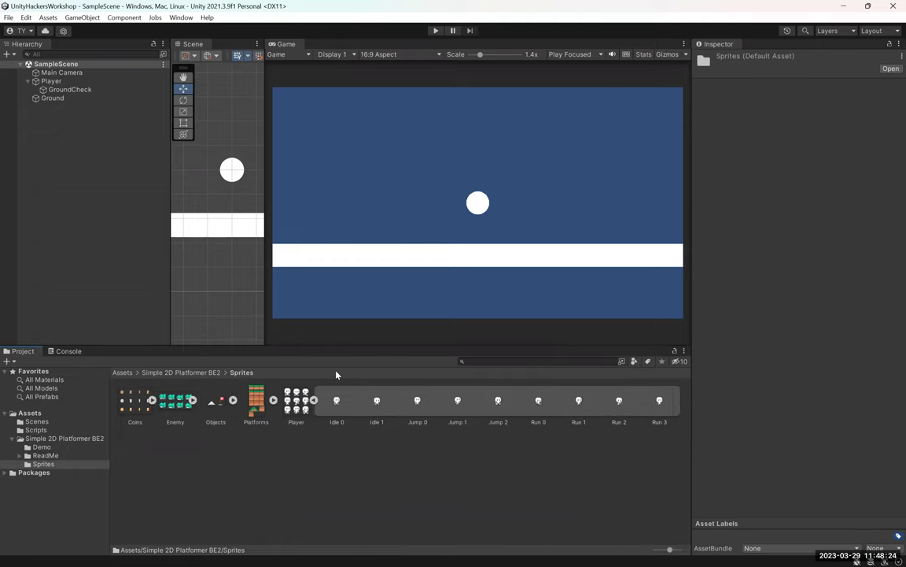
# - Inspect the Player frames Idle 0 through Run 3, ending on Idle 0, and enlarge the Scene view
pyautogui.click(337, 401)
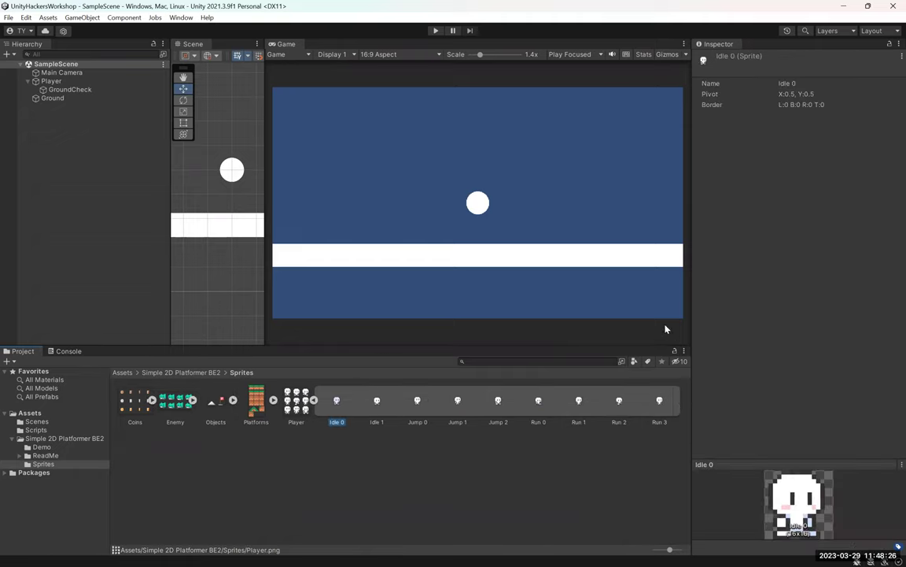
pyautogui.click(377, 401)
pyautogui.click(418, 403)
pyautogui.click(459, 403)
pyautogui.click(499, 402)
pyautogui.click(538, 401)
pyautogui.click(579, 401)
pyautogui.click(619, 401)
pyautogui.click(660, 401)
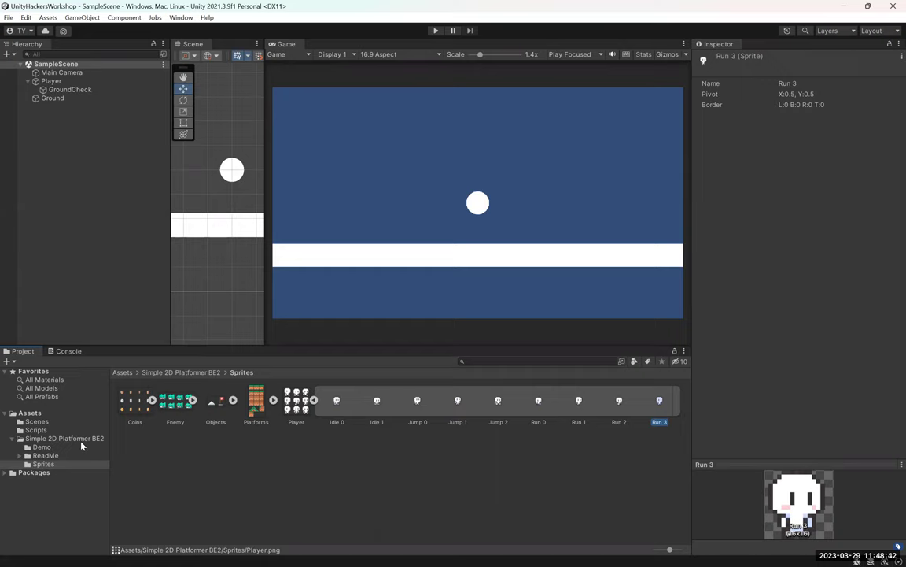
pyautogui.click(335, 403)
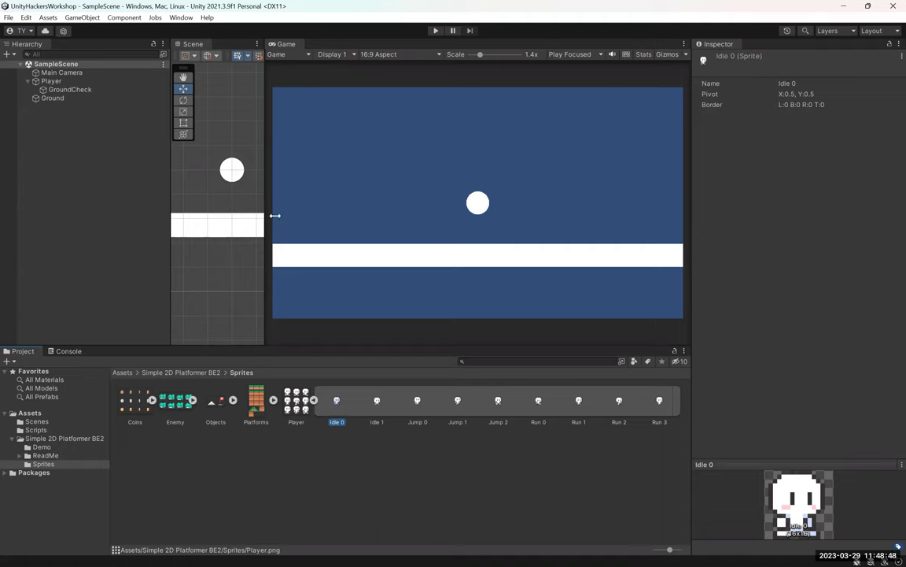
pyautogui.moveTo(269, 219); pyautogui.dragTo(497, 219)
# - Drag the Idle 0 sprite from the Sprites folder into the scene
pyautogui.scroll(-8, 287, 220)
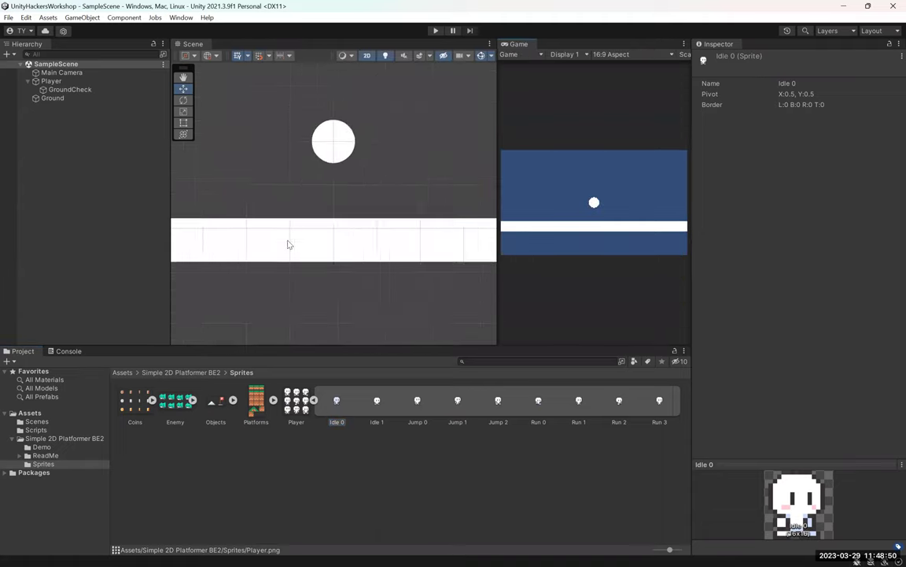
pyautogui.moveTo(306, 152); pyautogui.dragTo(346, 182, button='middle')
pyautogui.moveTo(337, 400); pyautogui.dragTo(144, 253)
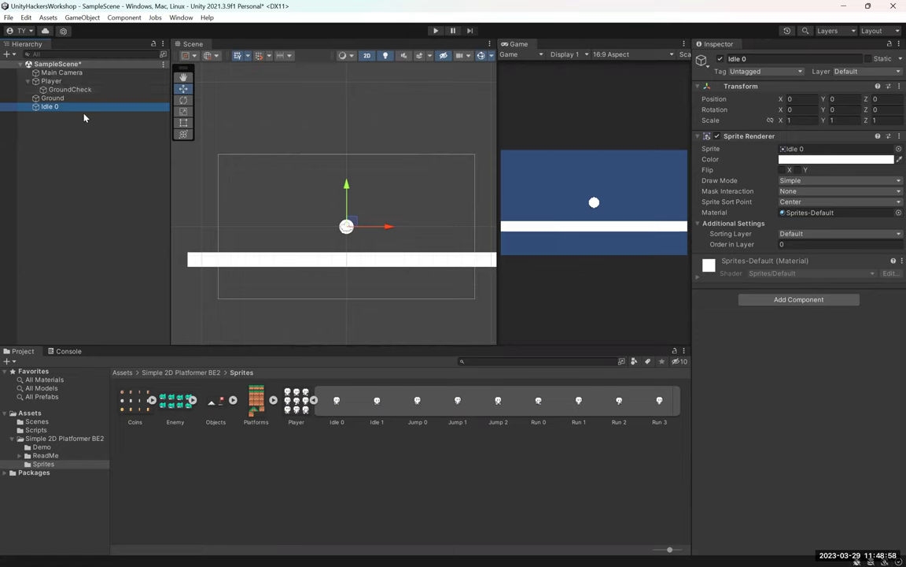
# - Check the old Player and GroundCheck, then delete the old circle Player
pyautogui.click(75, 81)
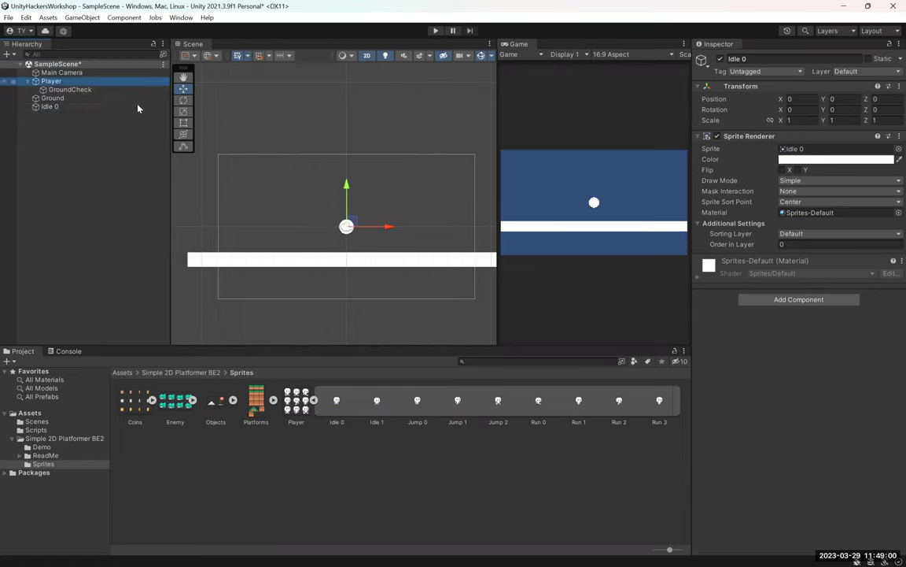
pyautogui.click(68, 89)
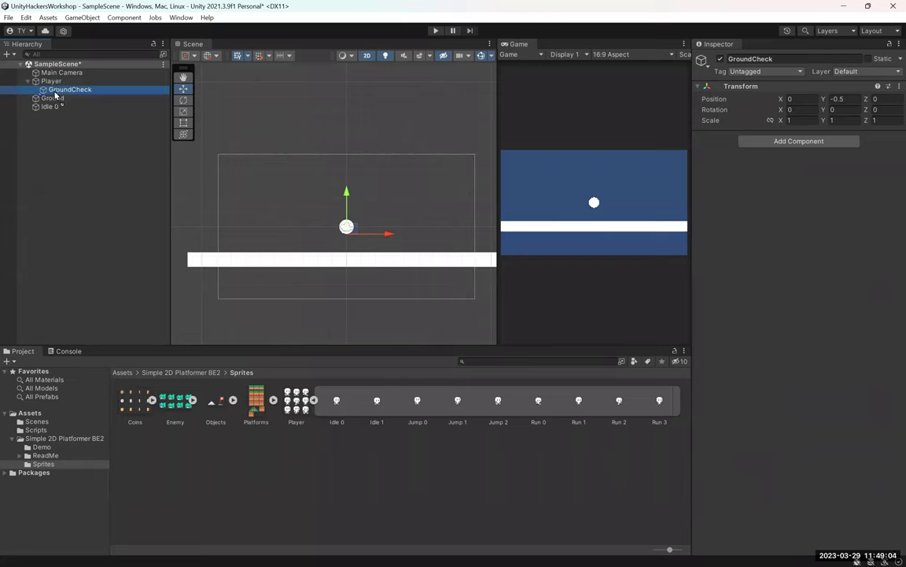
pyautogui.click(52, 107)
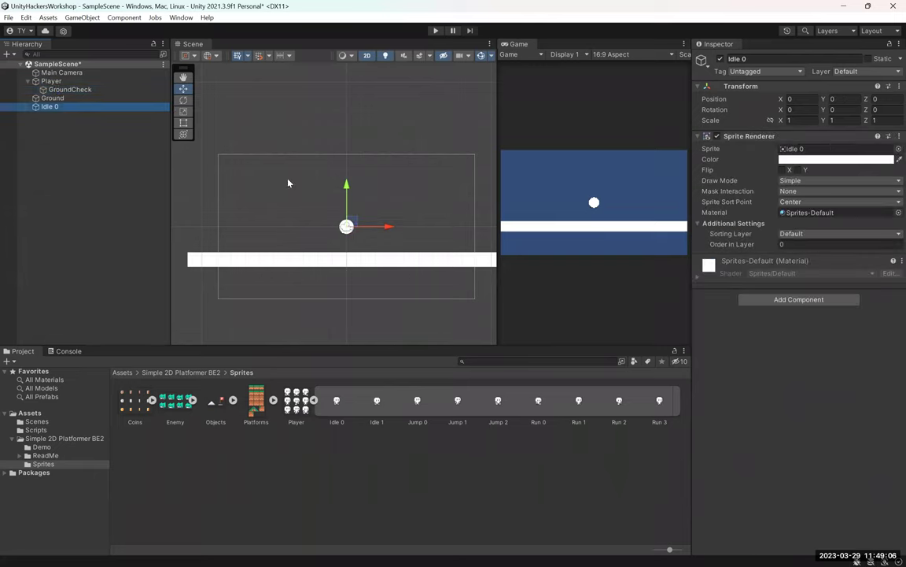
pyautogui.click(86, 81)
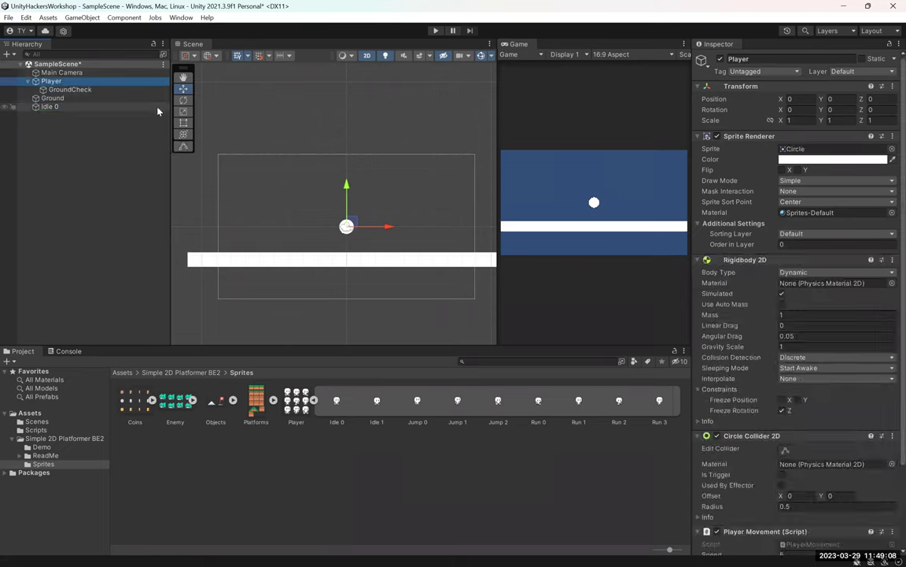
pyautogui.press('Delete')
# - Save the scene and rename the Idle 0 object to Player
pyautogui.hotkey('ctrl', 's')
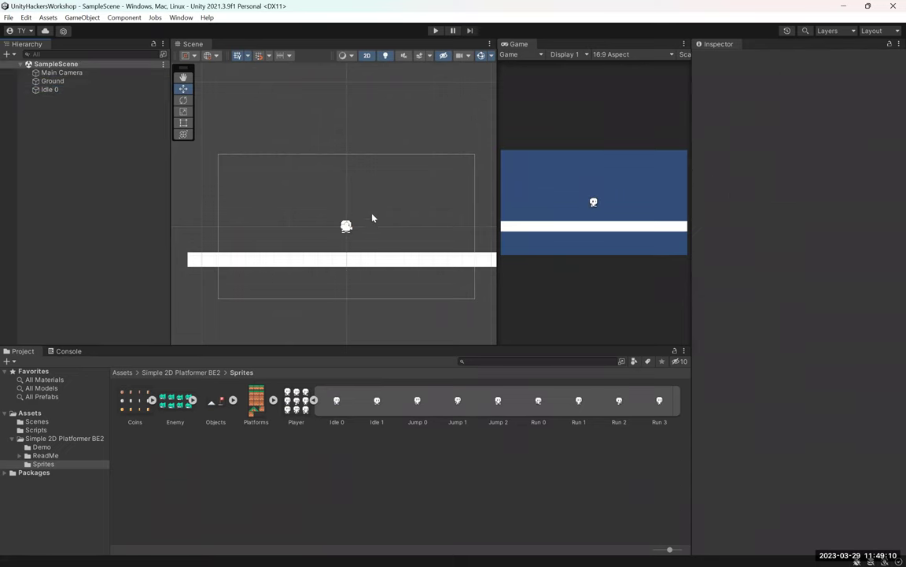
pyautogui.scroll(1, 371, 214)
pyautogui.moveTo(494, 198); pyautogui.dragTo(272, 193)
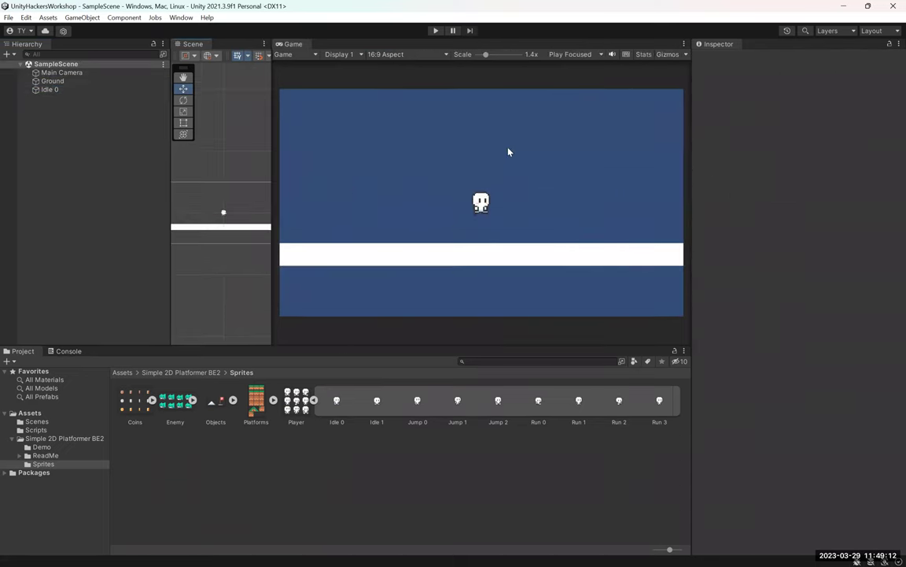
pyautogui.click(95, 89)
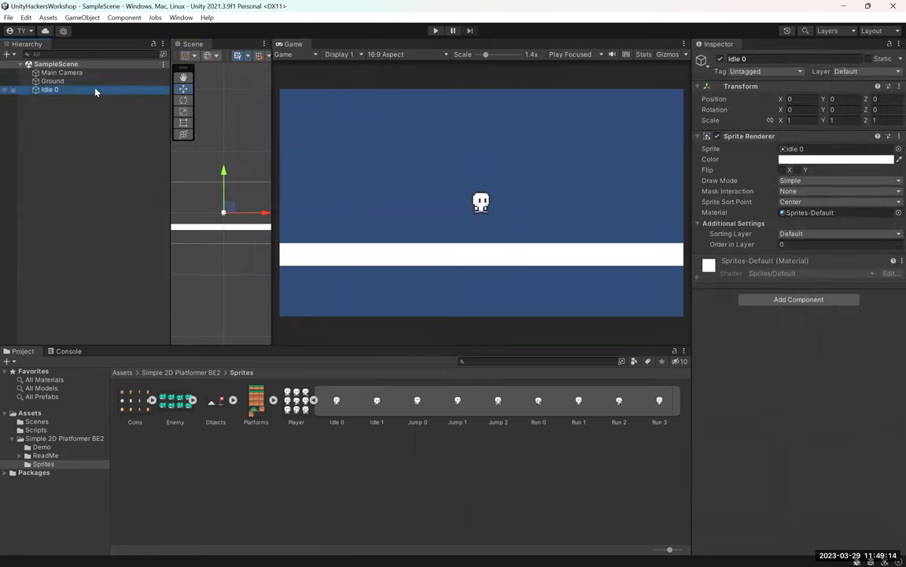
pyautogui.click(104, 90)
pyautogui.write('Player')
pyautogui.press('Return')
# - Add a Rigidbody 2D component to the Player via the 'rigi' search
pyautogui.click(800, 299)
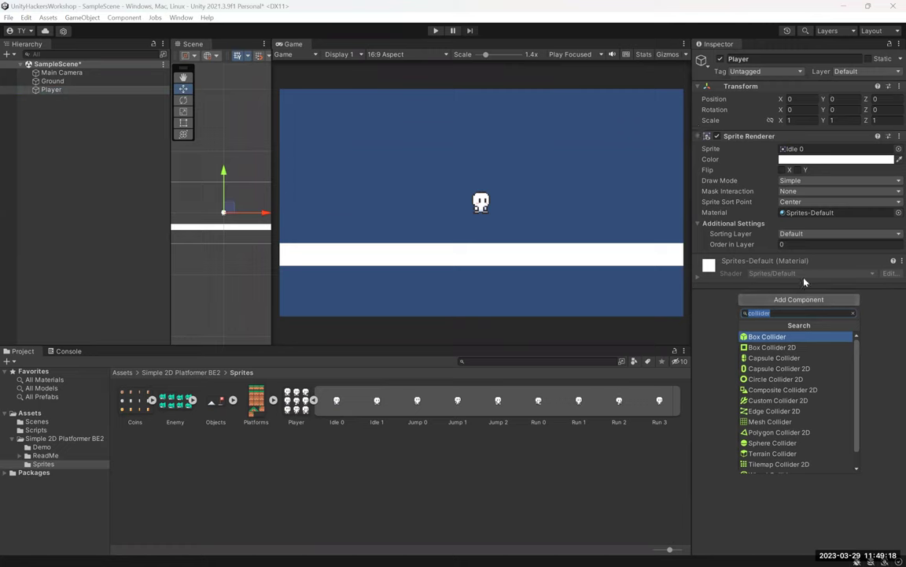
pyautogui.write('rigi')
pyautogui.press('Down')
pyautogui.press('Return')
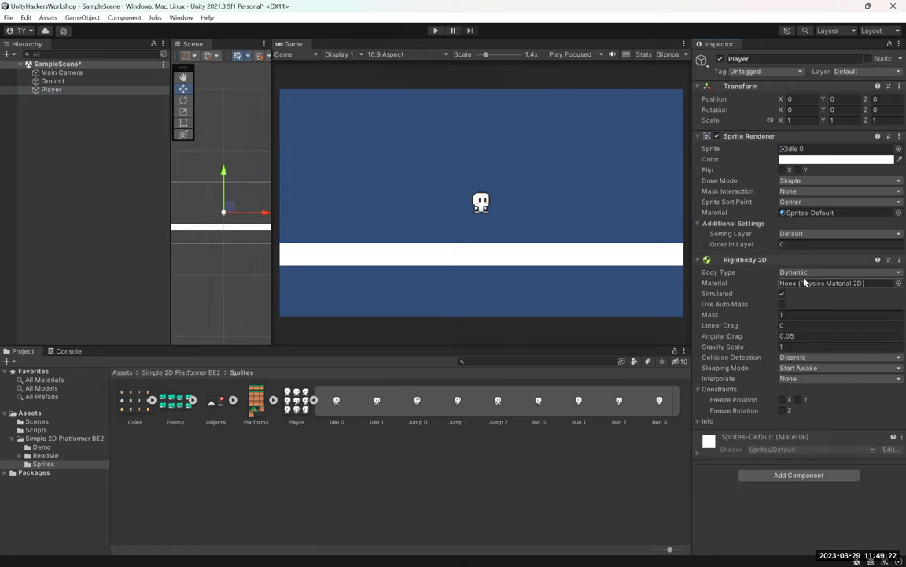
# - Add a Box Collider 2D component to the Player via the 'box' search
pyautogui.click(782, 475)
pyautogui.write('box')
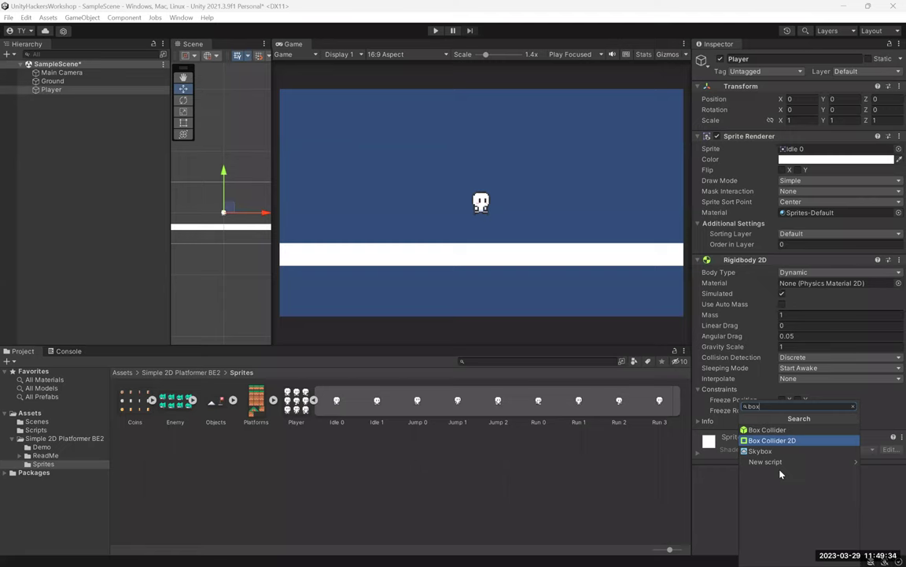
pyautogui.press('Down')
pyautogui.press('Up')
pyautogui.press('Return')
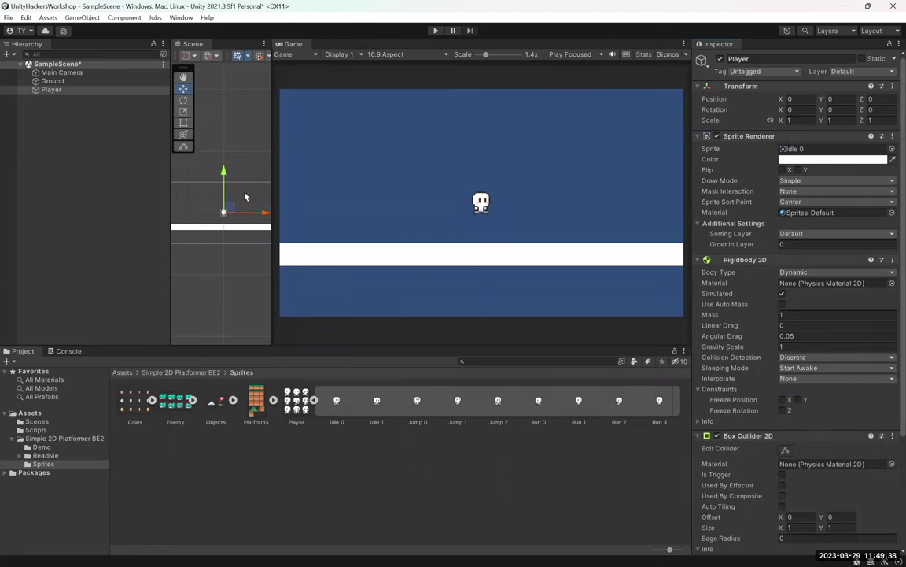
# - Trim the Player's Box Collider 2D edges to the sprite: Size X 0.80631, Offset X -0.0338
pyautogui.moveTo(275, 203); pyautogui.dragTo(520, 225)
pyautogui.scroll(5, 324, 252)
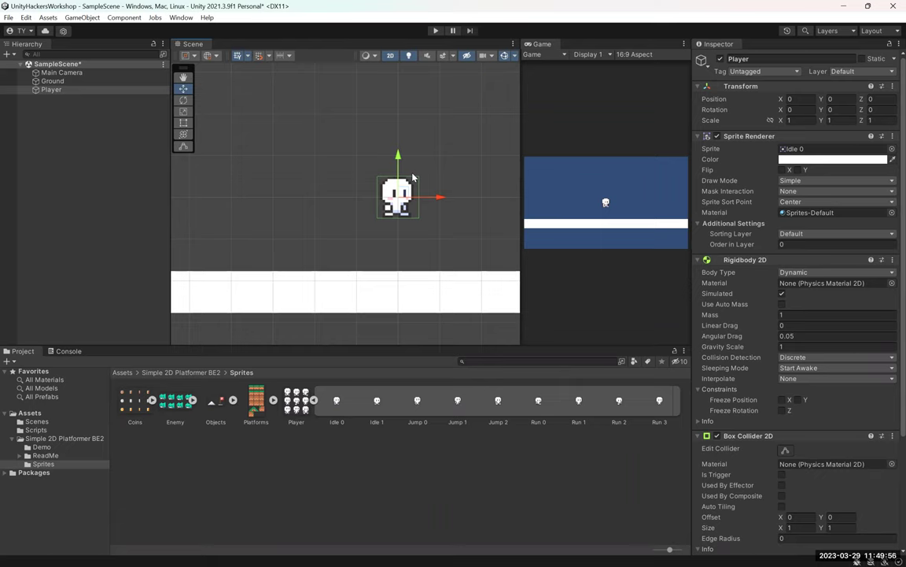
pyautogui.scroll(4, 402, 171)
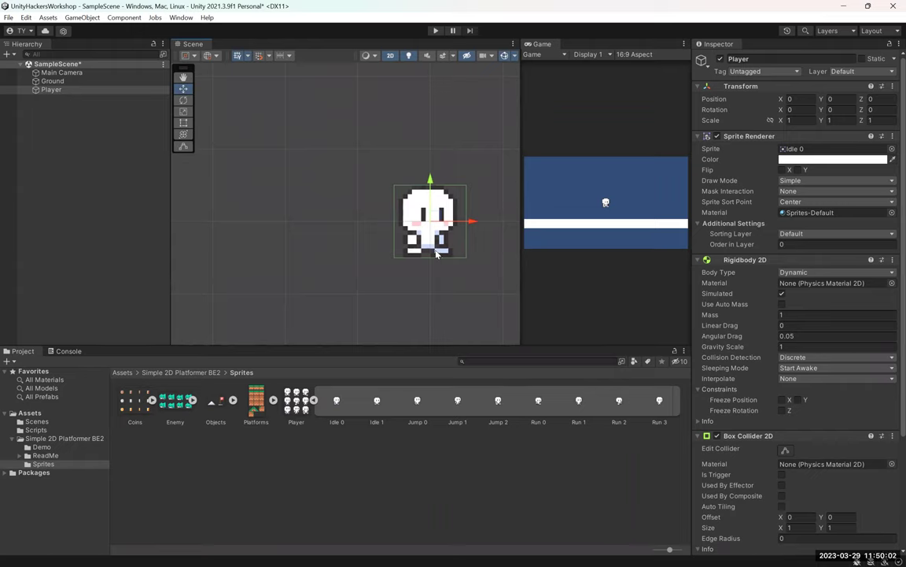
pyautogui.scroll(-1, 740, 302)
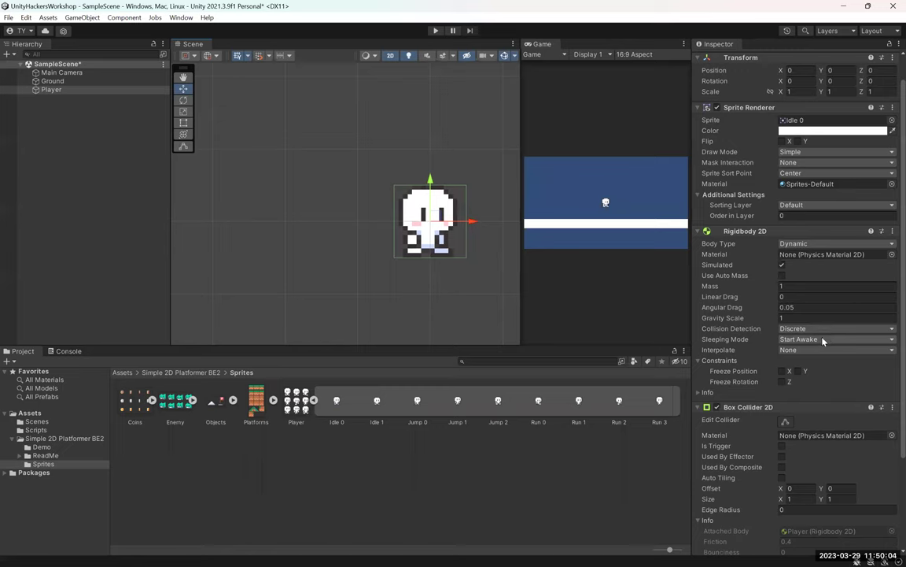
pyautogui.click(786, 423)
pyautogui.scroll(3, 469, 150)
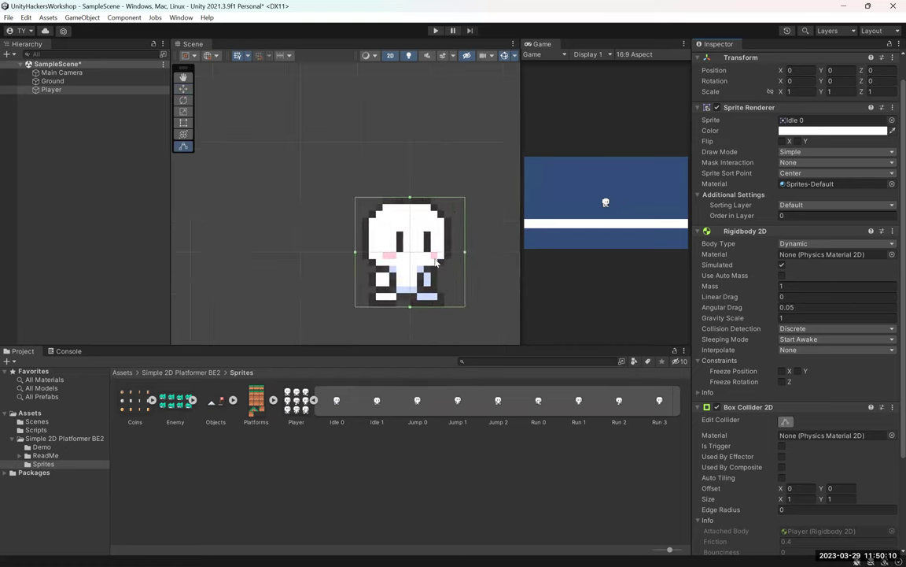
pyautogui.moveTo(465, 253); pyautogui.dragTo(450, 254)
pyautogui.moveTo(355, 254); pyautogui.dragTo(362, 252)
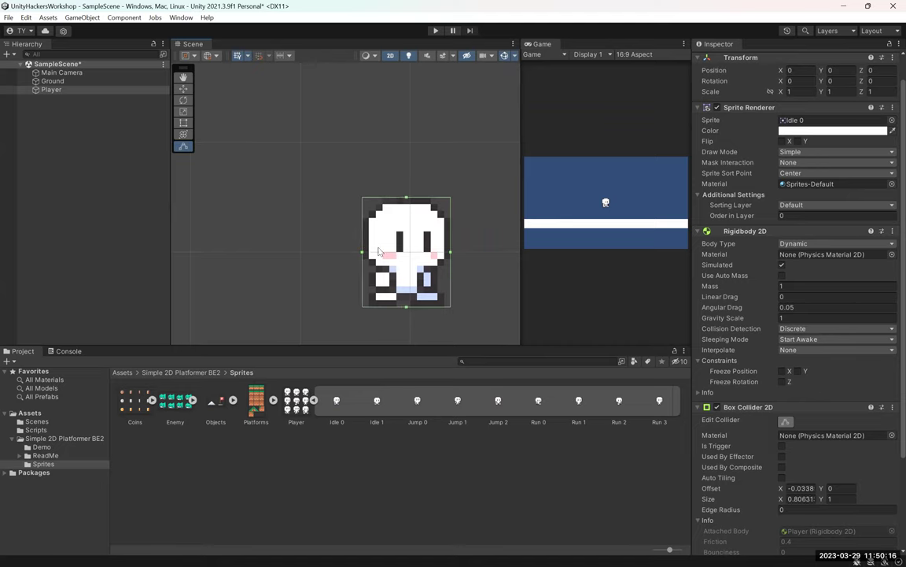
pyautogui.click(477, 224)
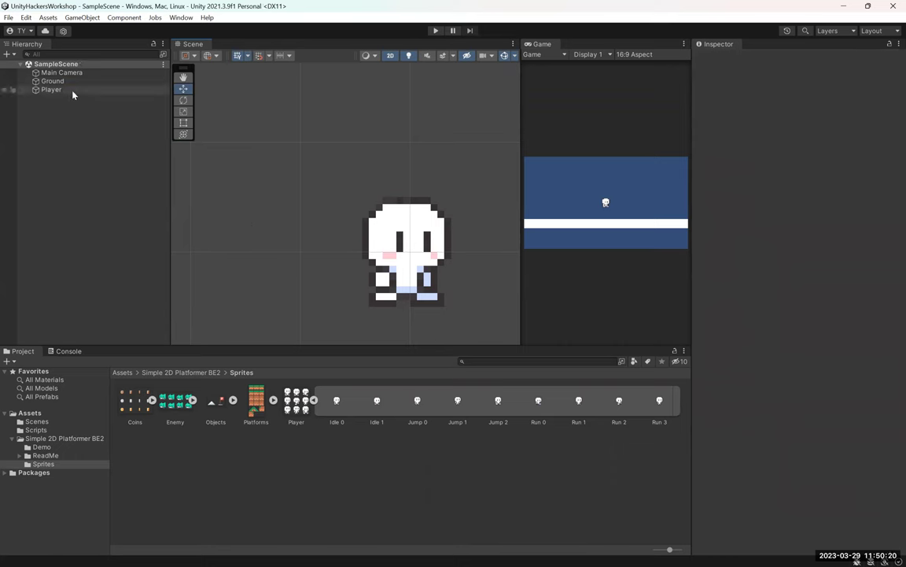
# - Add the Player Movement script component to the Player
pyautogui.click(71, 90)
pyautogui.scroll(-3, 783, 331)
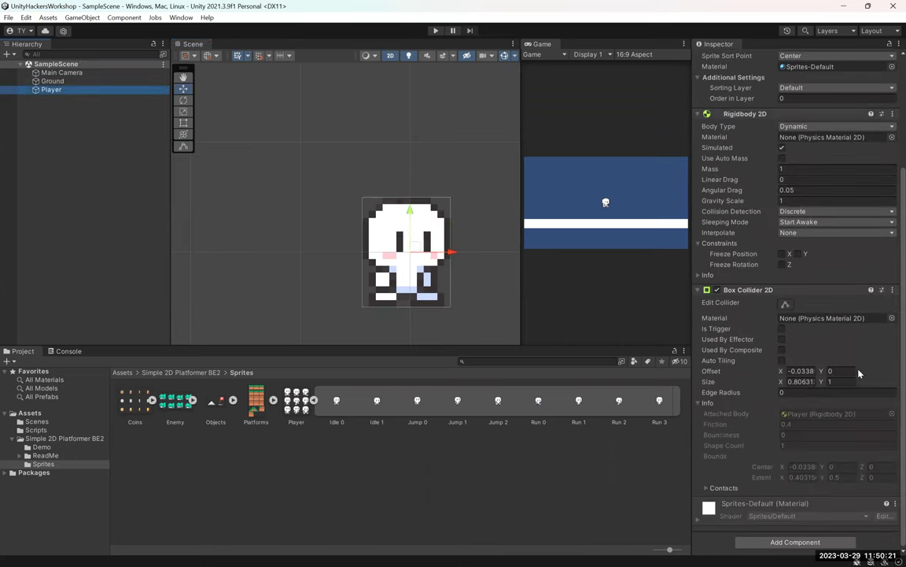
pyautogui.click(797, 542)
pyautogui.write('box')
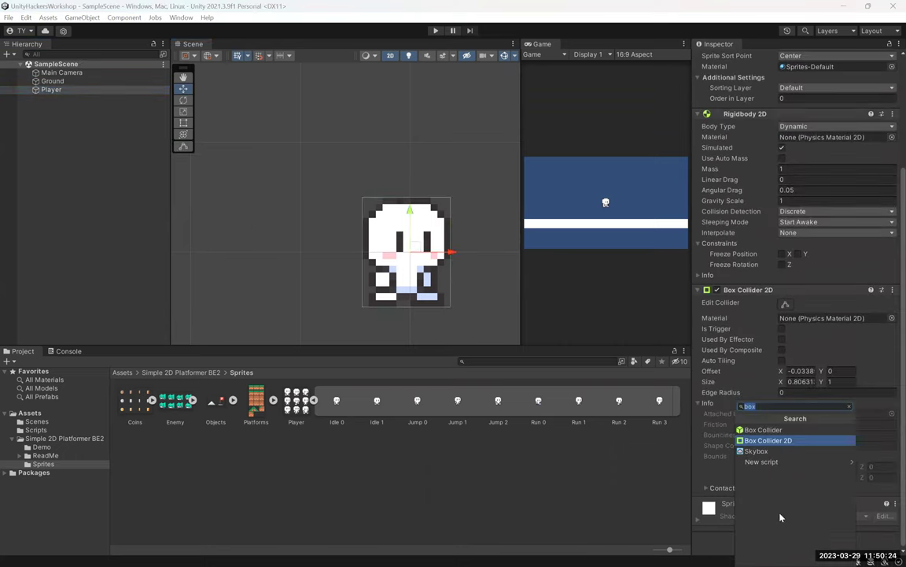
pyautogui.press('BackSpace')
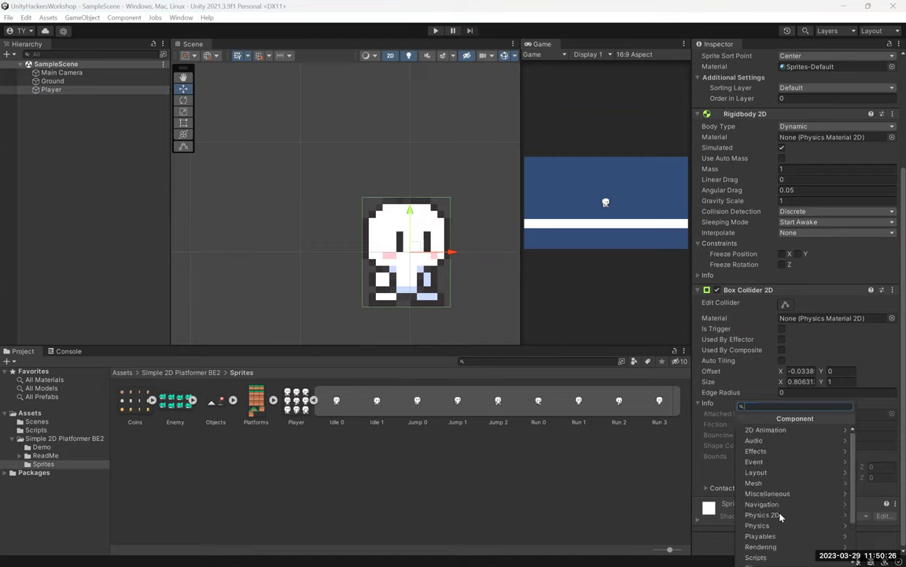
pyautogui.write('player')
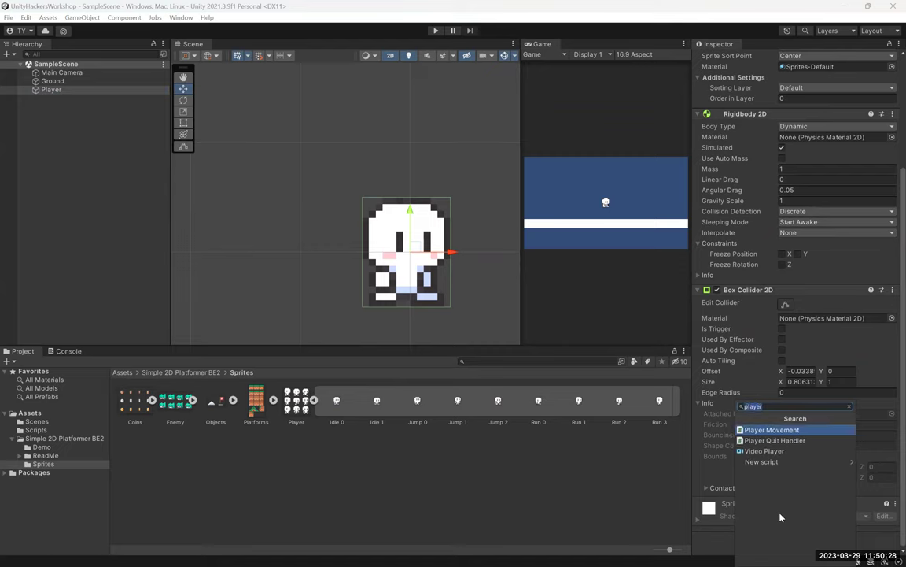
pyautogui.press('Return')
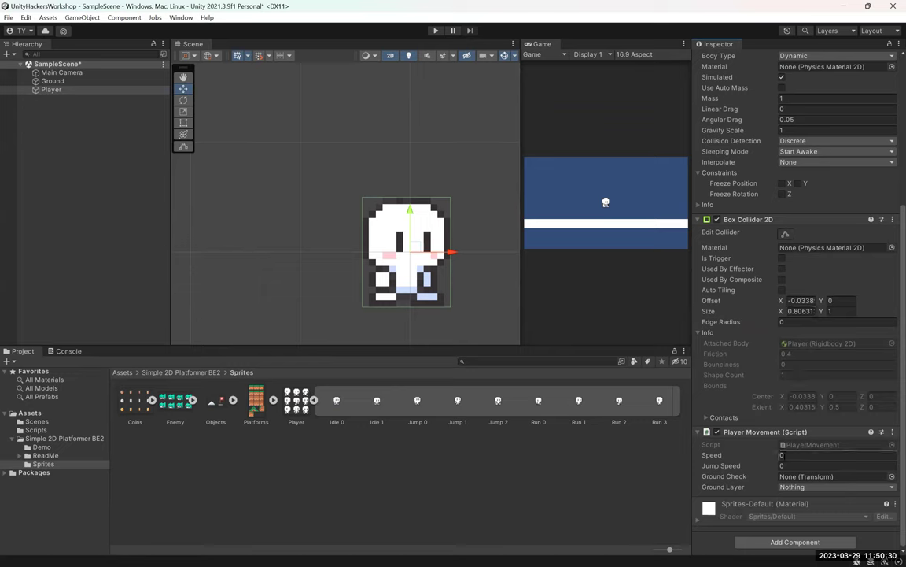
# - Set Player Movement's Speed to 6 and Jump Speed to 4, then save
pyautogui.click(791, 455)
pyautogui.write('6')
pyautogui.click(791, 465)
pyautogui.write('4')
pyautogui.hotkey('ctrl', 's')
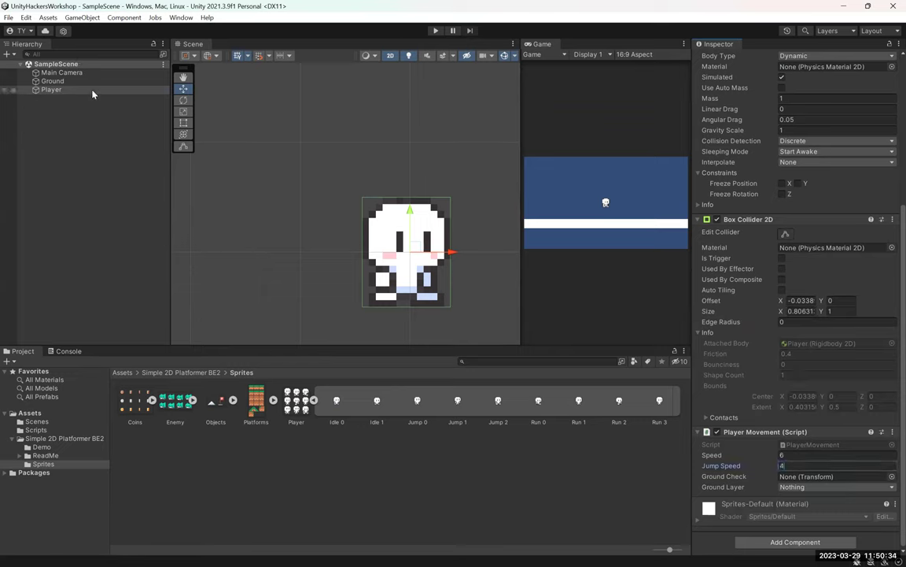
# - Create an empty child object under Player named GroundCheck
pyautogui.rightClick(92, 91)
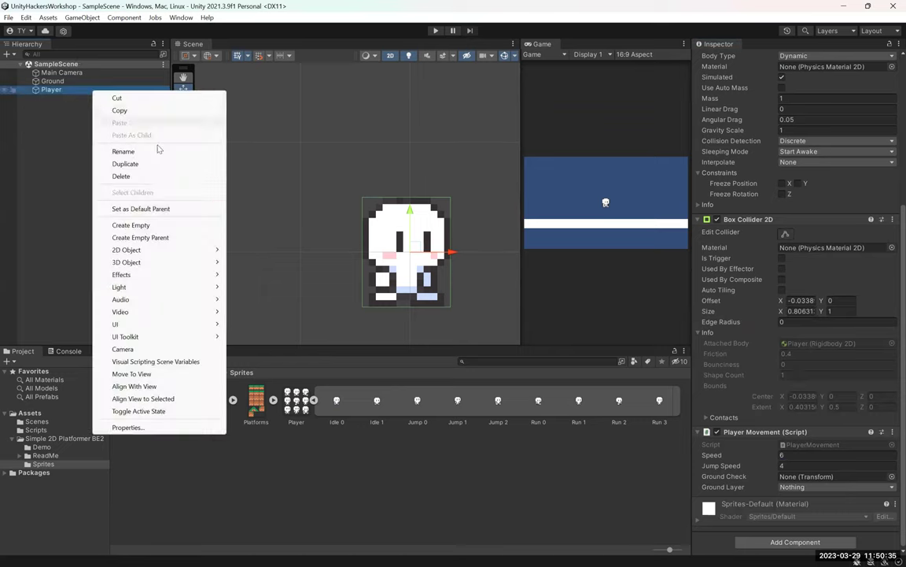
pyautogui.click(133, 225)
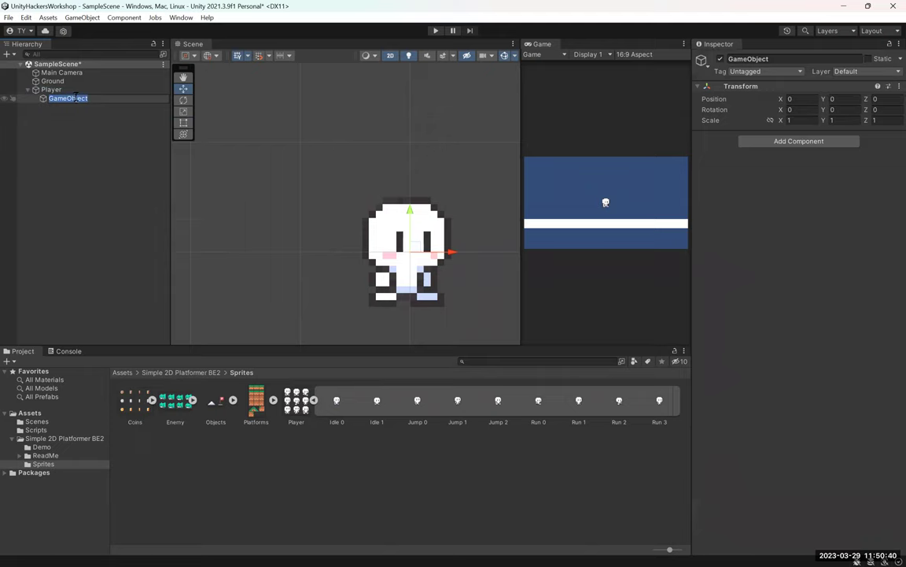
pyautogui.write('GroundCheck')
pyautogui.press('Return')
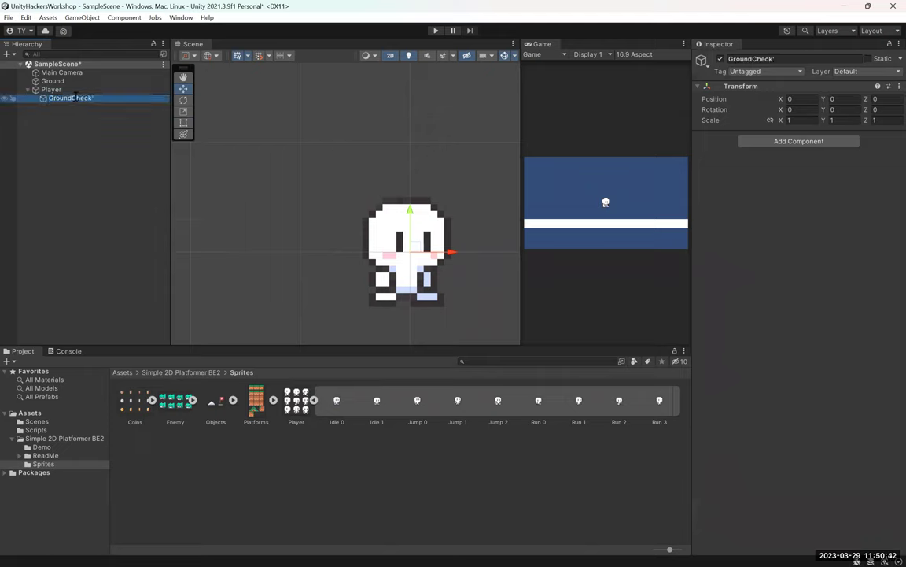
pyautogui.click(75, 97)
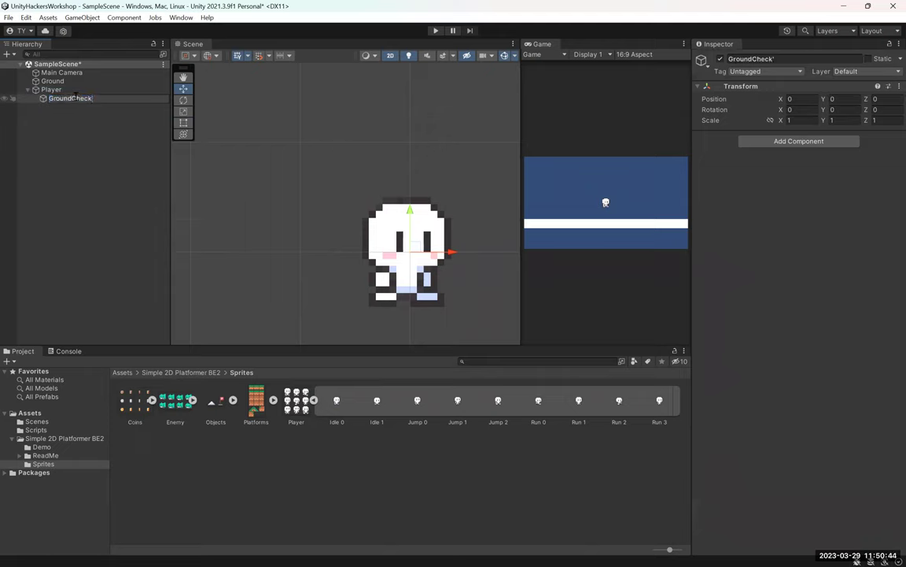
pyautogui.press('Return')
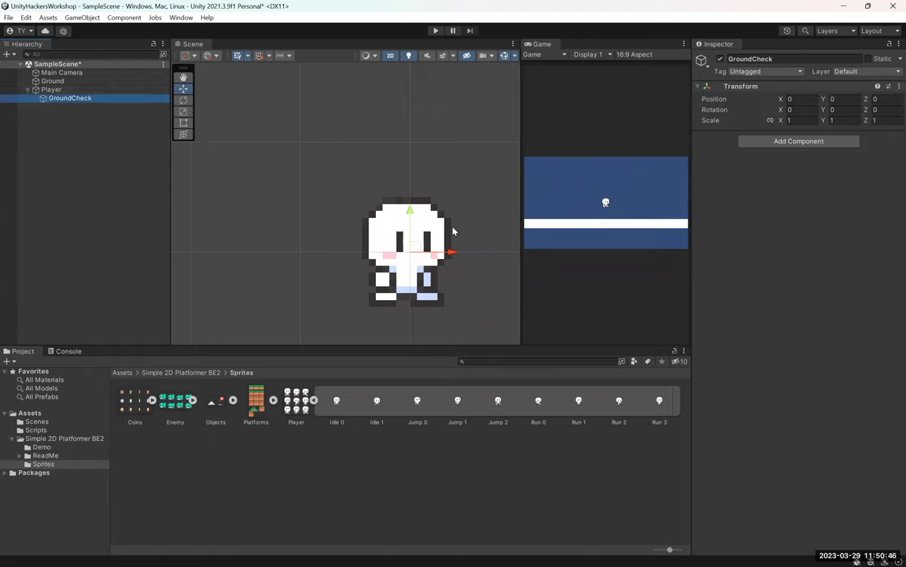
# - Lower GroundCheck to the character's feet at Y -0.504 and save the scene
pyautogui.moveTo(415, 223); pyautogui.dragTo(416, 278)
pyautogui.click(79, 99)
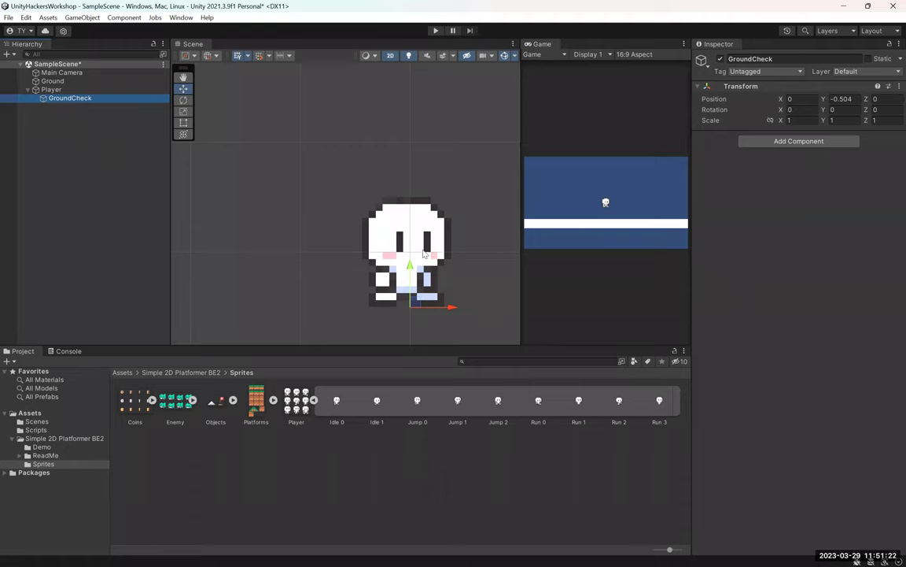
pyautogui.hotkey('ctrl', 's')
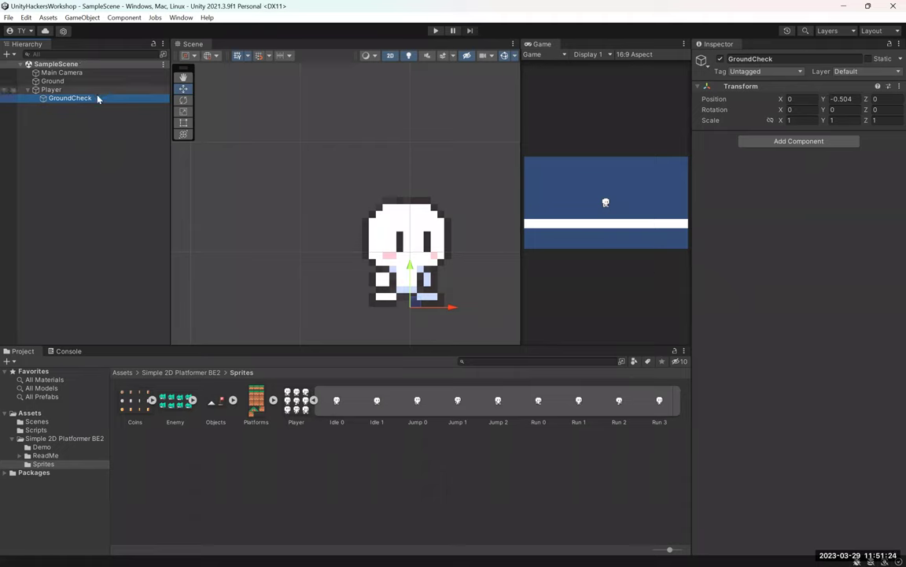
# - Assign GroundCheck to the script's Ground Check slot, choose the Ground Layer, and save
pyautogui.click(51, 89)
pyautogui.scroll(-5, 738, 263)
pyautogui.moveTo(70, 97); pyautogui.dragTo(827, 476)
pyautogui.click(795, 487)
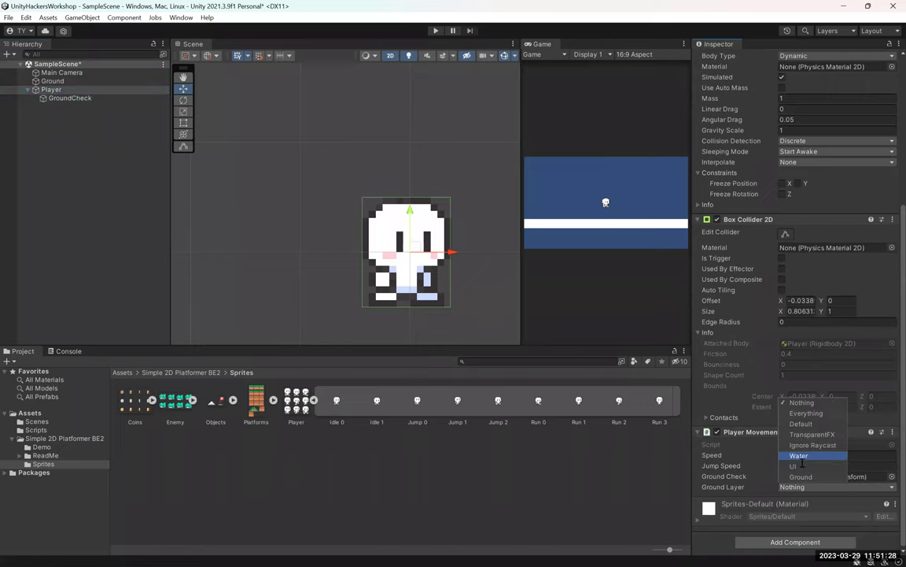
pyautogui.click(502, 457)
pyautogui.hotkey('ctrl', 's')
# - Play-test the character walking left and right, then return to Visual Studio
pyautogui.moveTo(520, 206); pyautogui.dragTo(318, 198)
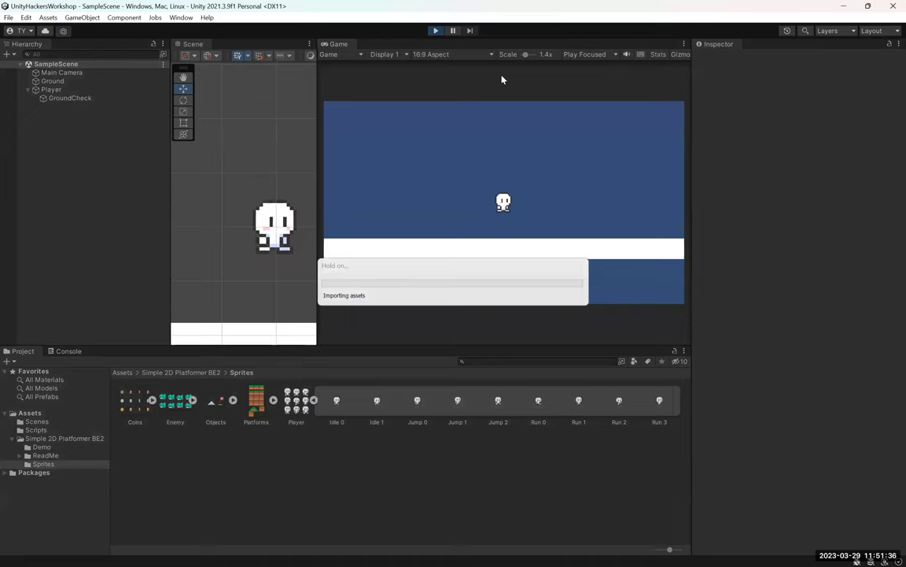
pyautogui.press('Right')
pyautogui.press('Left')
pyautogui.press('Right')
pyautogui.press('Right')
pyautogui.press('Left')
pyautogui.press('Right')
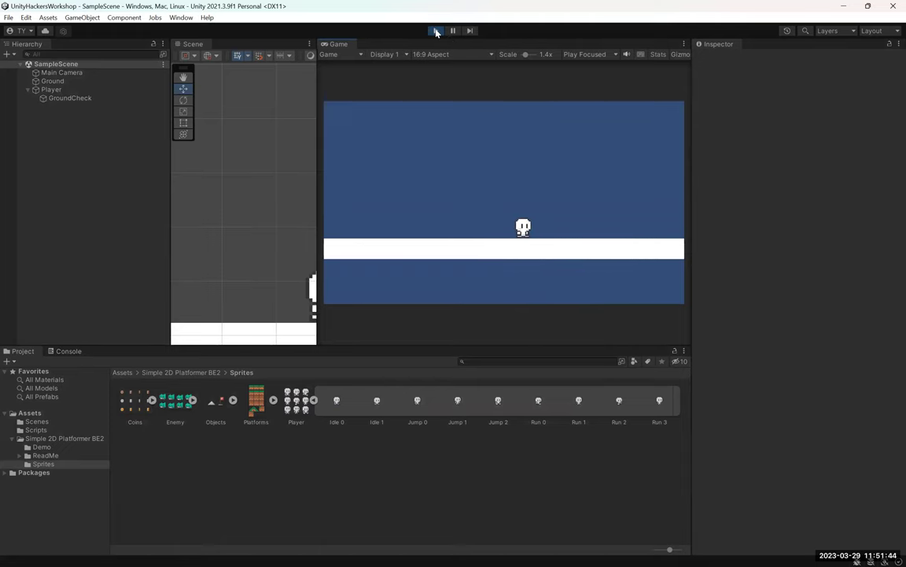
pyautogui.click(435, 32)
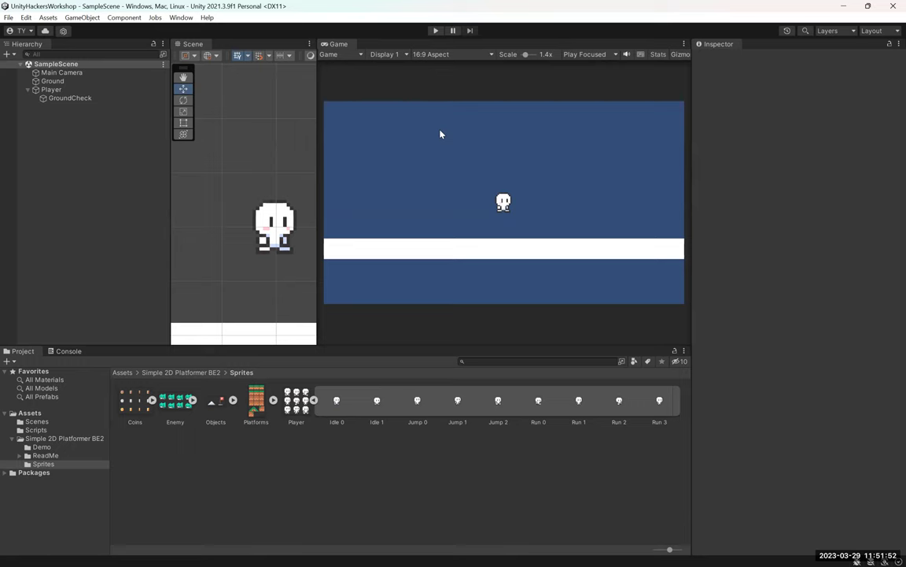
pyautogui.hotkey('alt', 'Tab')
pyautogui.hotkey('alt', 'Tab')
pyautogui.hotkey('alt', 'Tab')
pyautogui.hotkey('alt', 'Tab')
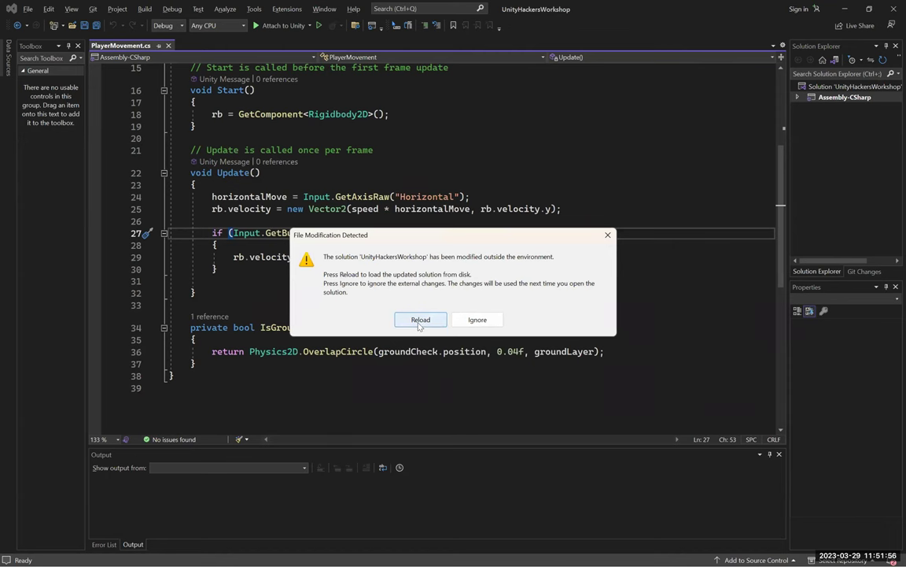
# - Reload the externally modified solution and place the cursor at lines 10 and 13
pyautogui.click(420, 320)
pyautogui.click(445, 188)
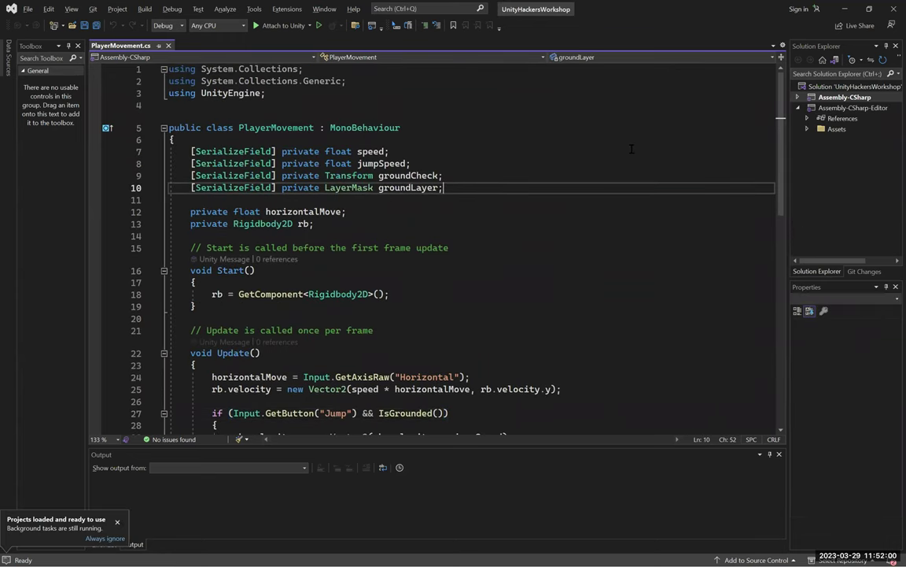
pyautogui.click(356, 224)
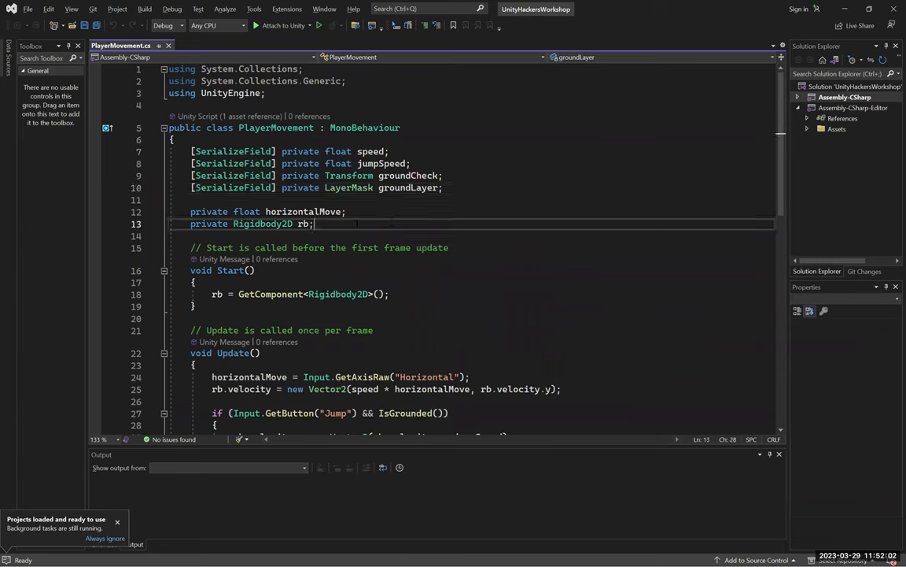
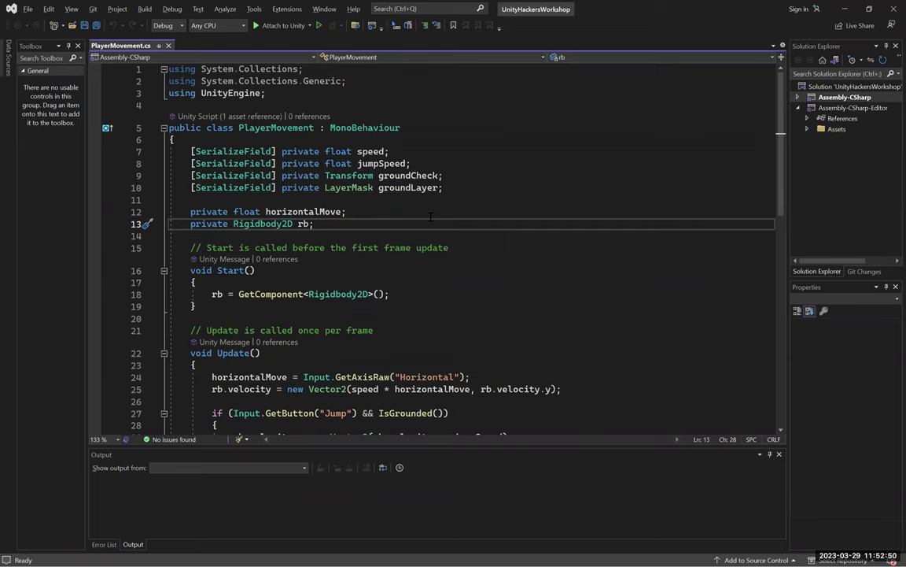
# - Declare 'private bool isRight;' below the rb field and save the script
pyautogui.press('Return')
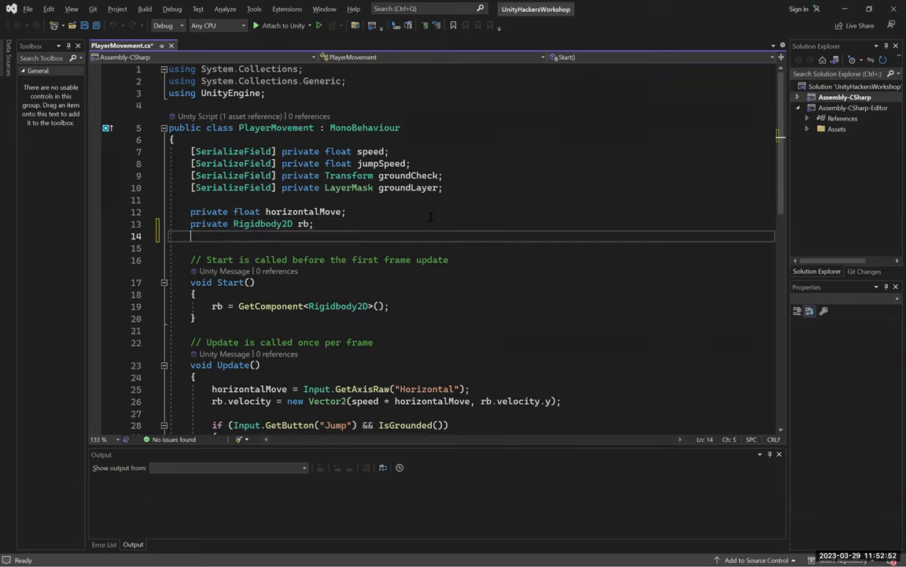
pyautogui.write('private boo')
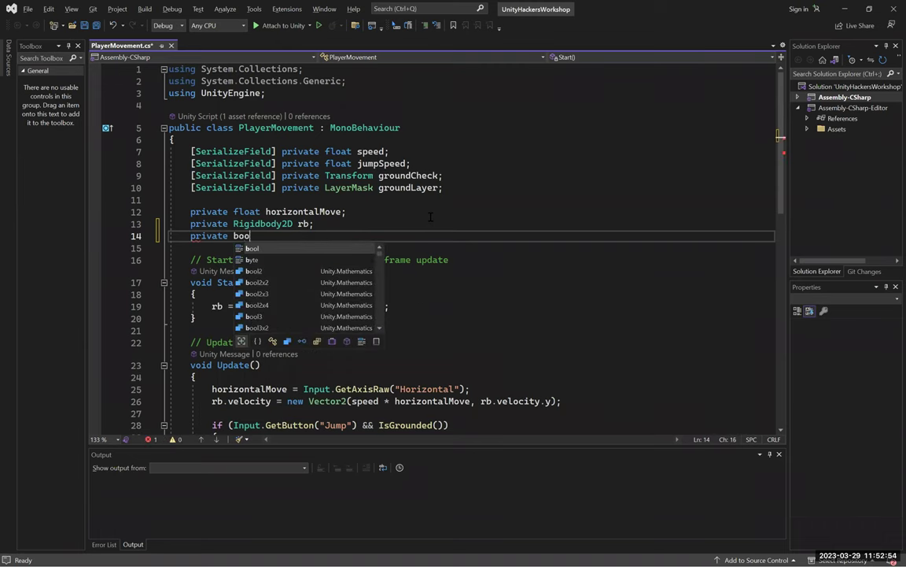
pyautogui.write('l isRight;')
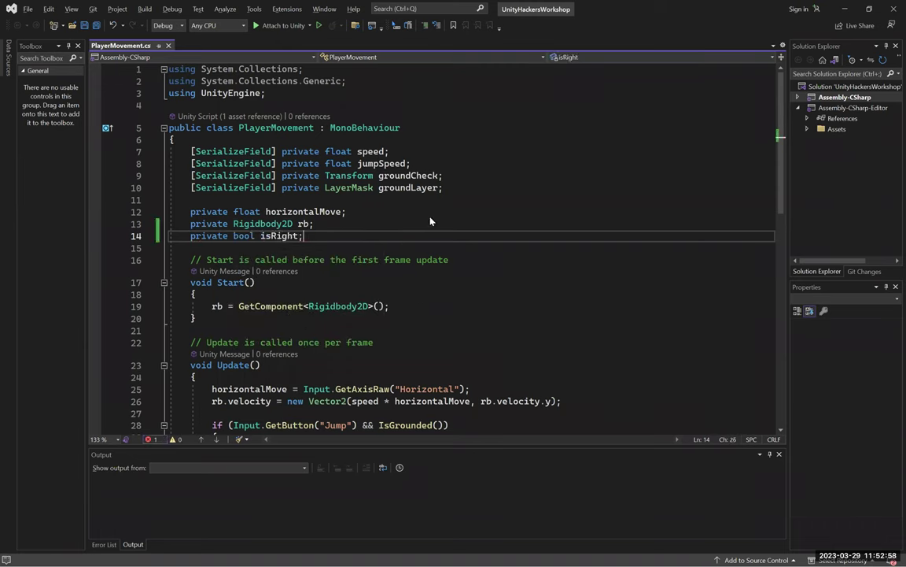
pyautogui.hotkey('ctrl', 's')
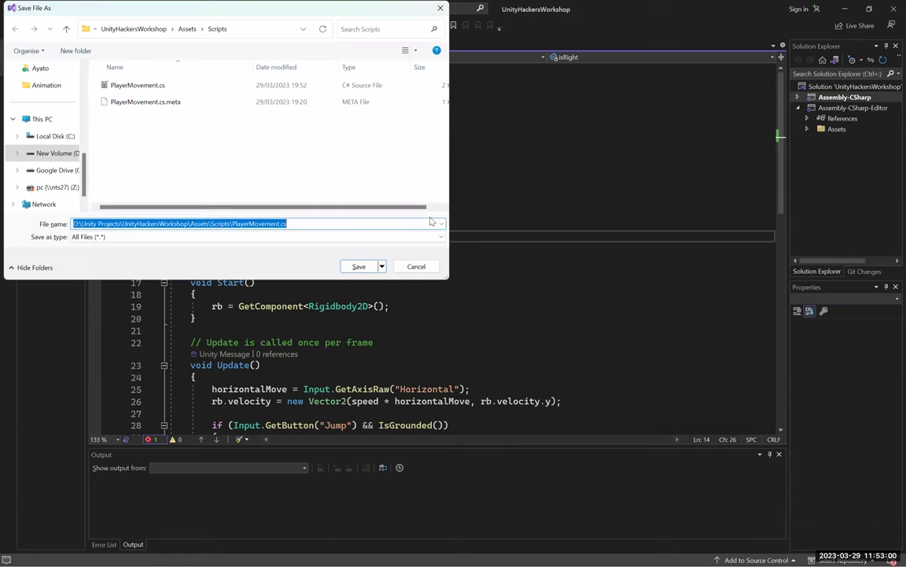
pyautogui.click(416, 266)
# - Move through the script and place the caret at the end of the rb assignment in Start
pyautogui.press('Down')
pyautogui.press('Down')
pyautogui.press('Down')
pyautogui.scroll(-9, 366, 214)
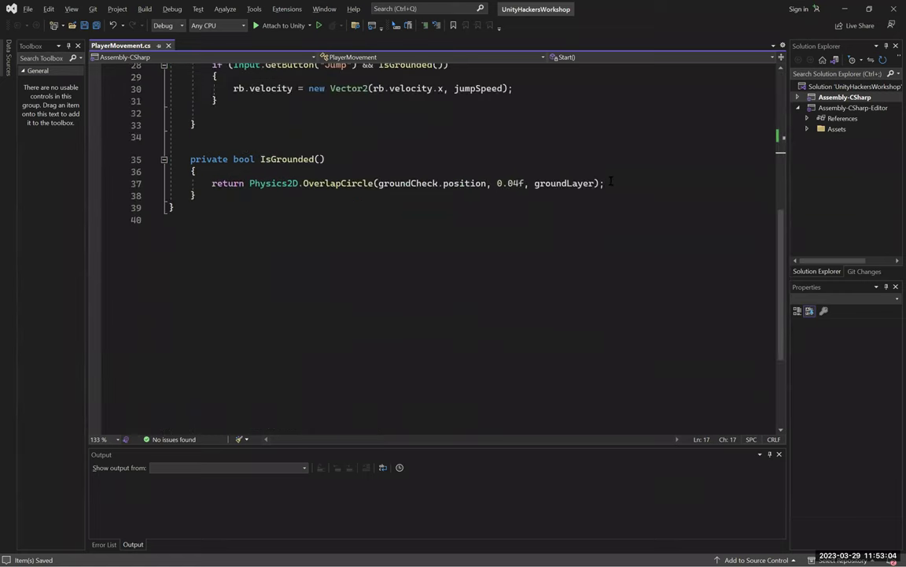
pyautogui.scroll(2, 366, 214)
pyautogui.click(520, 184)
pyautogui.scroll(6, 529, 210)
pyautogui.doubleClick(271, 223)
pyautogui.click(360, 236)
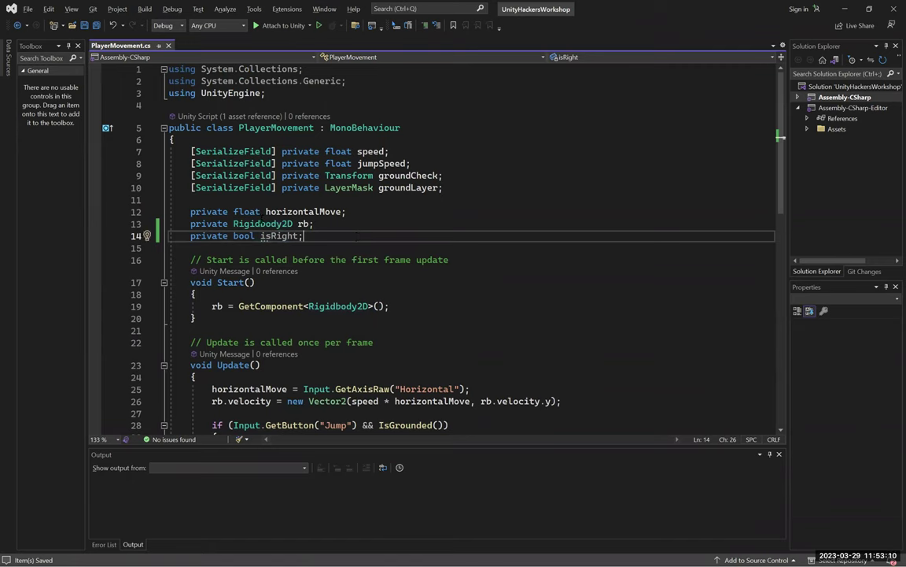
pyautogui.click(417, 307)
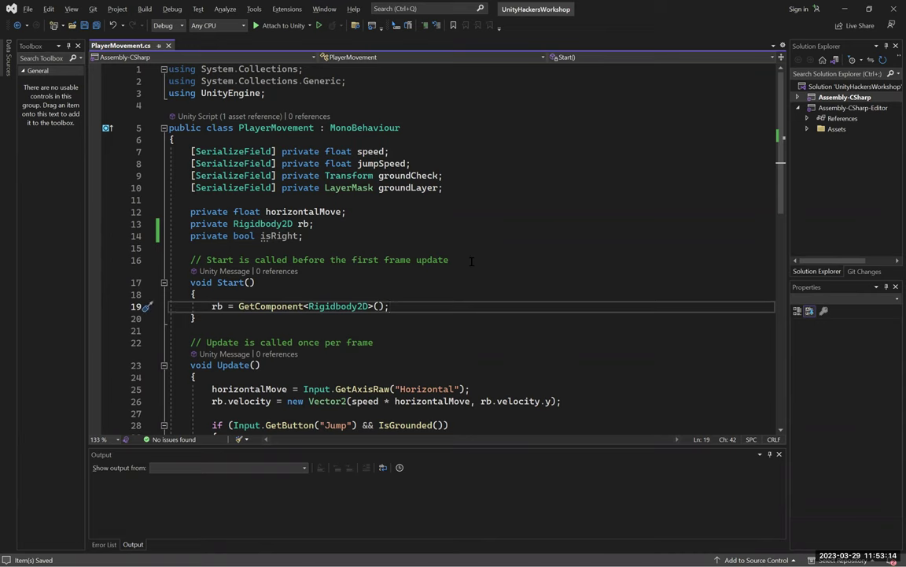
# - Check the Unity editor, then come back and start a new line in Start()
pyautogui.hotkey('alt', 'Tab')
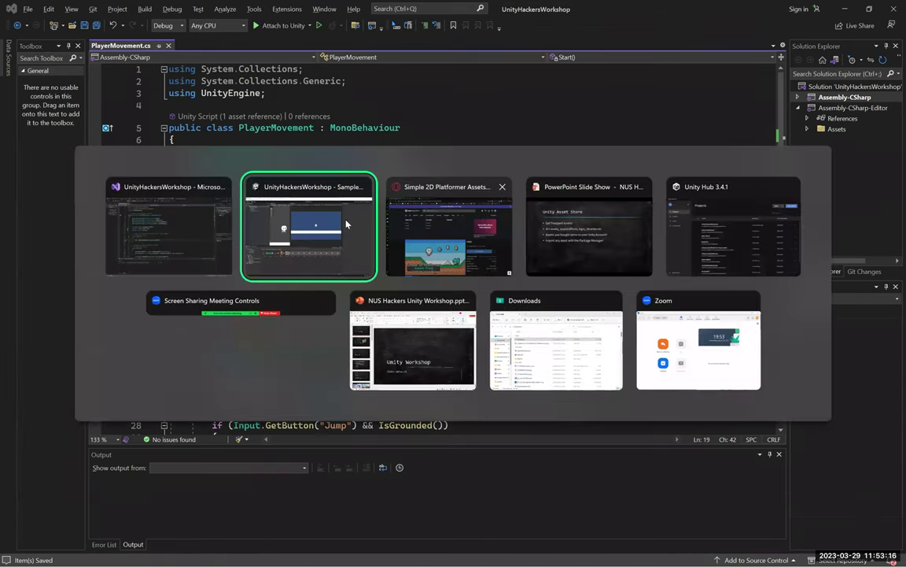
pyautogui.click(346, 225)
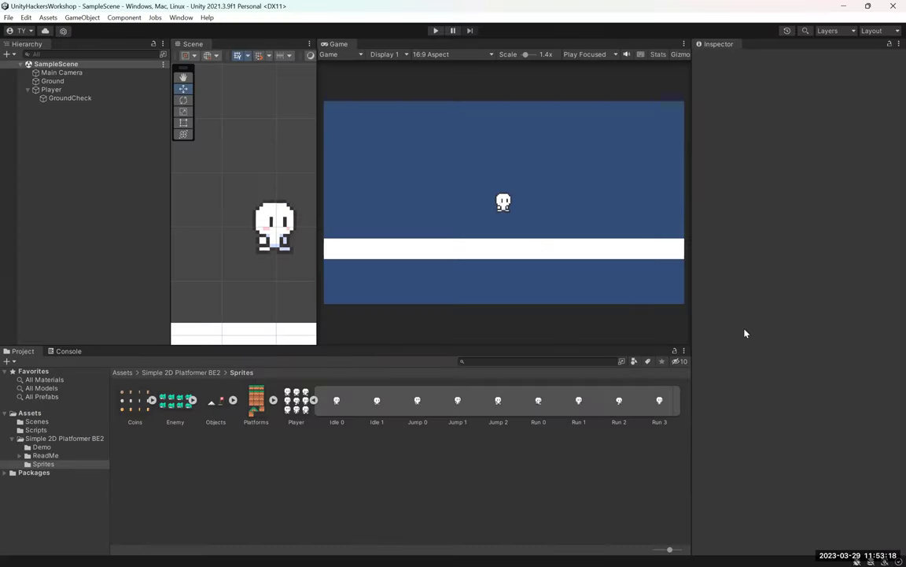
pyautogui.hotkey('alt', 'Tab')
pyautogui.press('Return')
# - Set 'isRight = true;' in Start() and save the script
pyautogui.write('is')
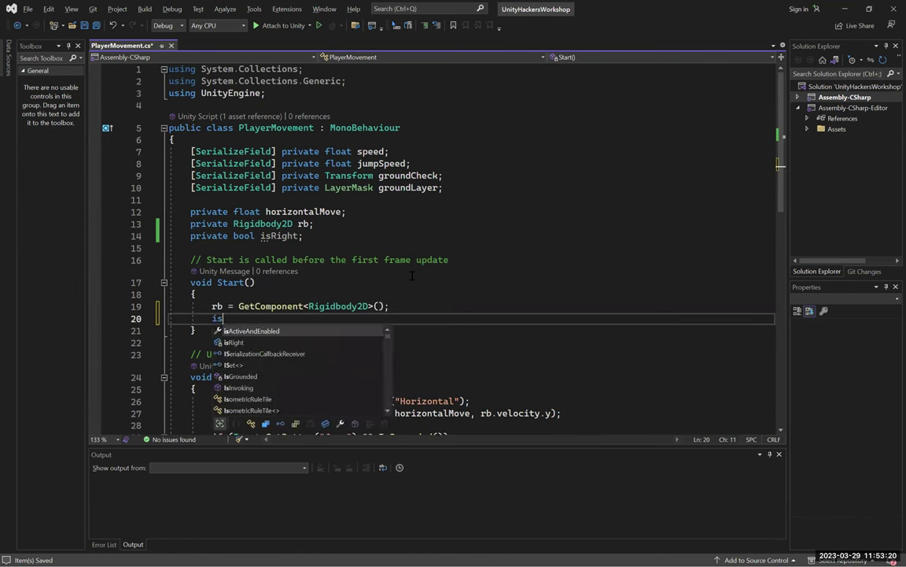
pyautogui.write('Right = true;')
pyautogui.hotkey('ctrl', 's')
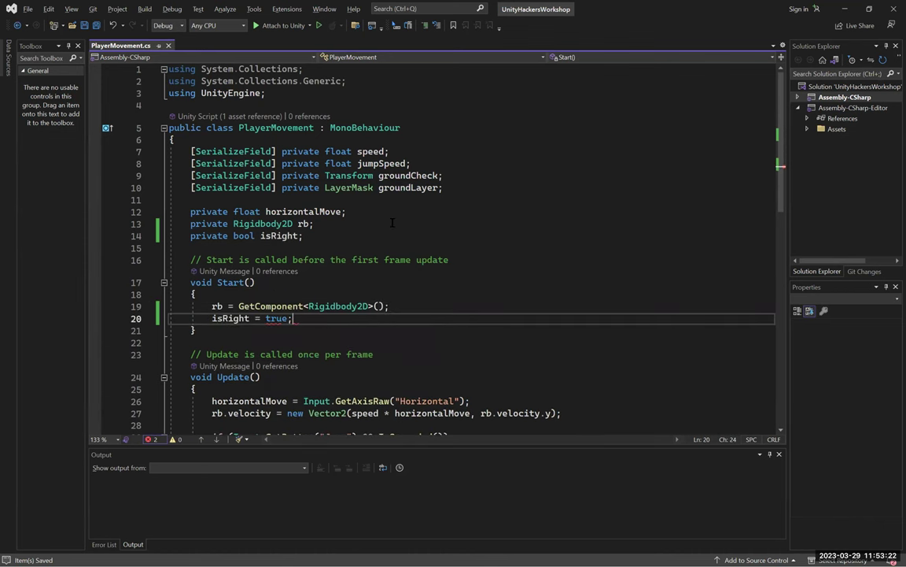
pyautogui.scroll(-3, 384, 234)
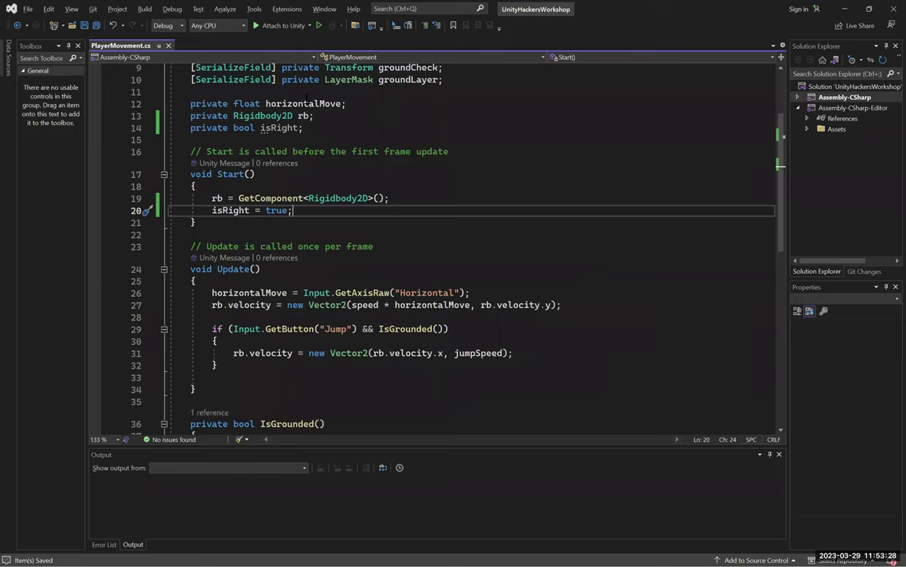
pyautogui.scroll(-1, 488, 159)
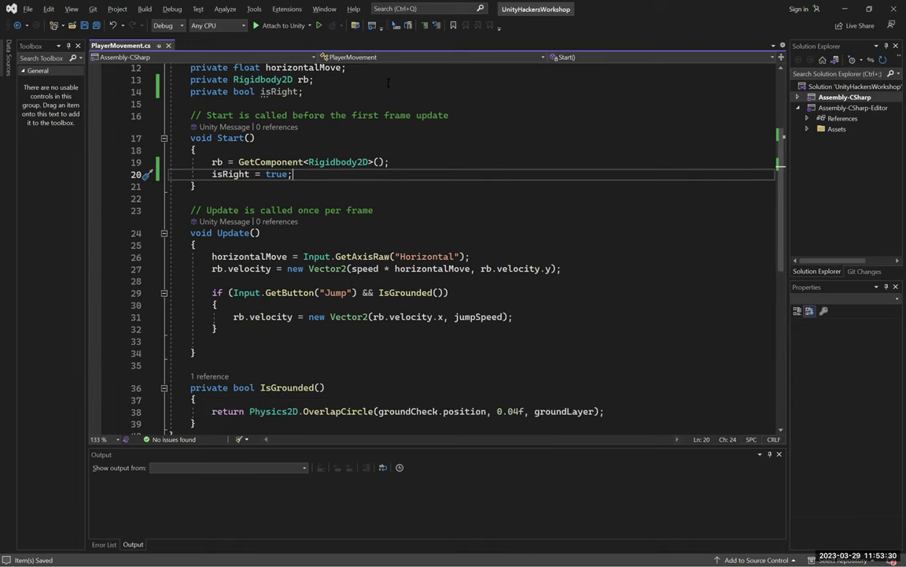
pyautogui.scroll(-1, 461, 256)
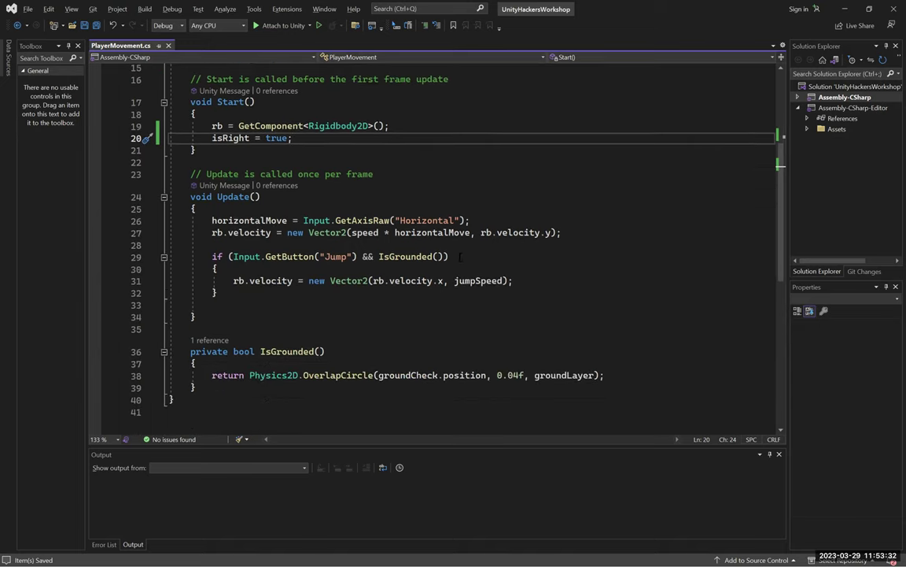
# - Add an empty 'if (horizontalMove < 0 && isRight)' block below the jump block in Update()
pyautogui.click(229, 300)
pyautogui.press('Return')
pyautogui.press('Return')
pyautogui.press('Up')
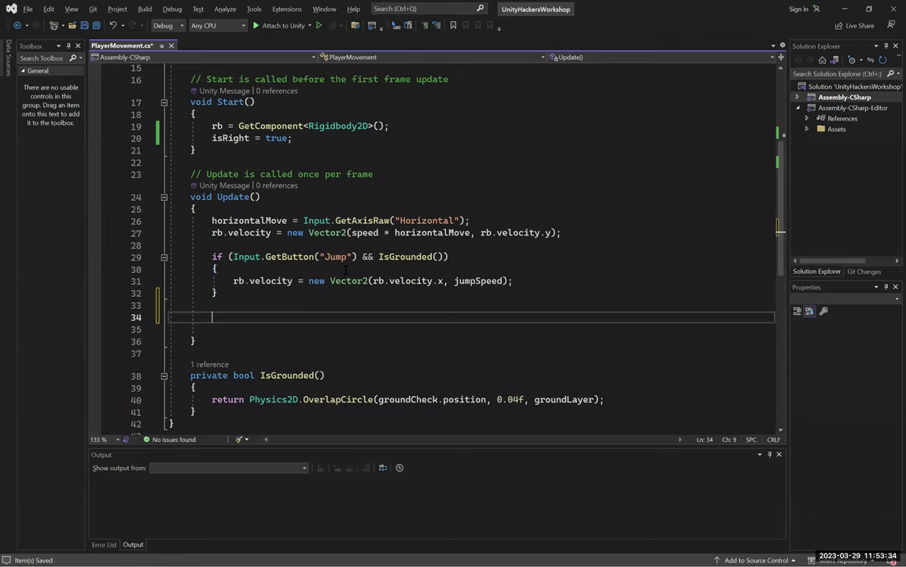
pyautogui.write('if (')
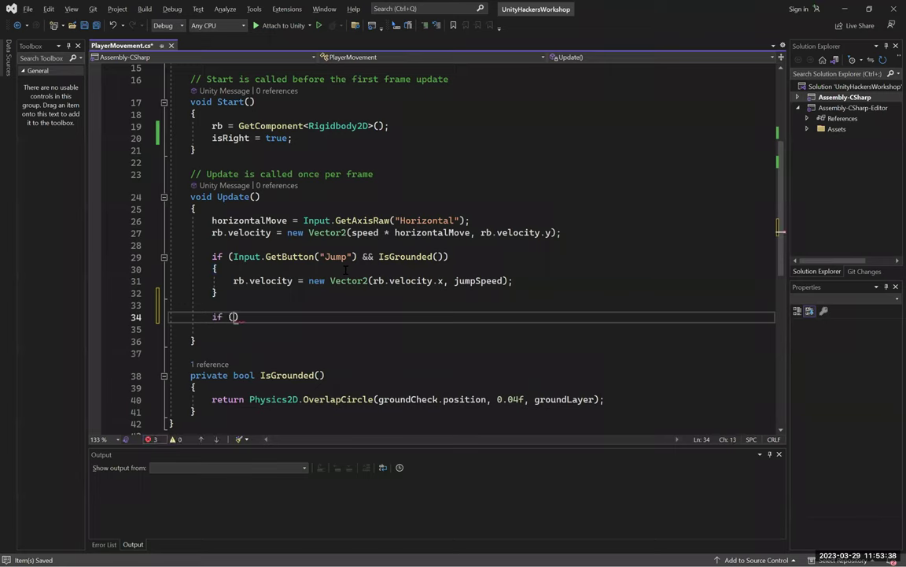
pyautogui.write('horizontalMove < ')
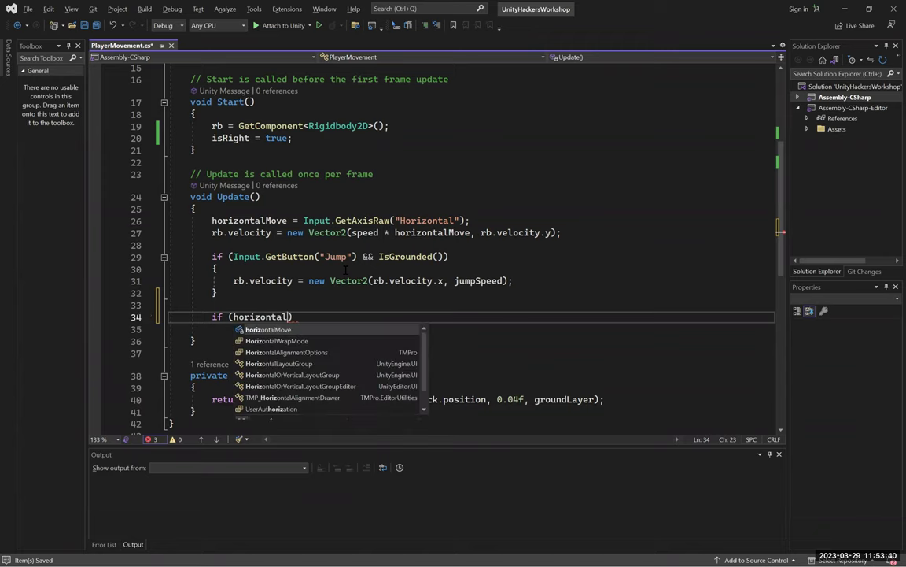
pyautogui.write('0')
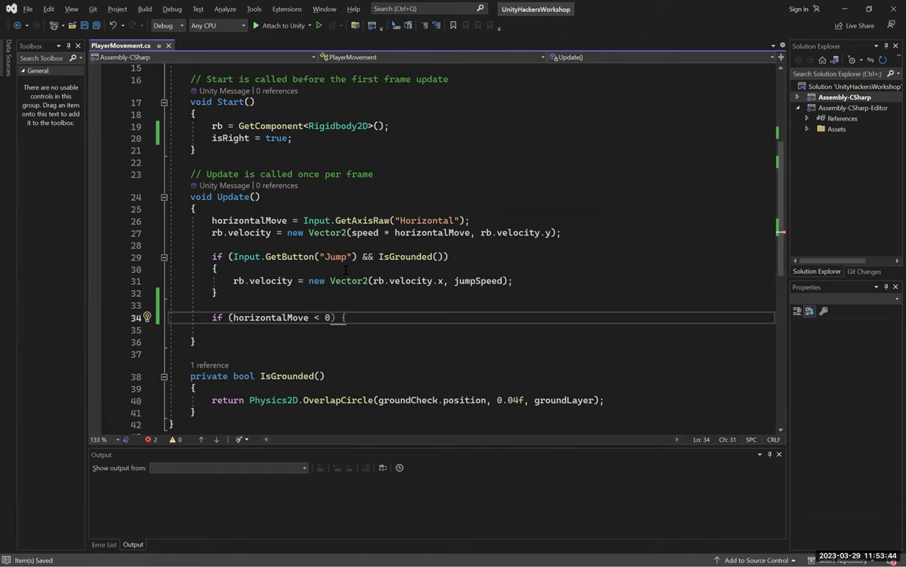
pyautogui.write(' && ')
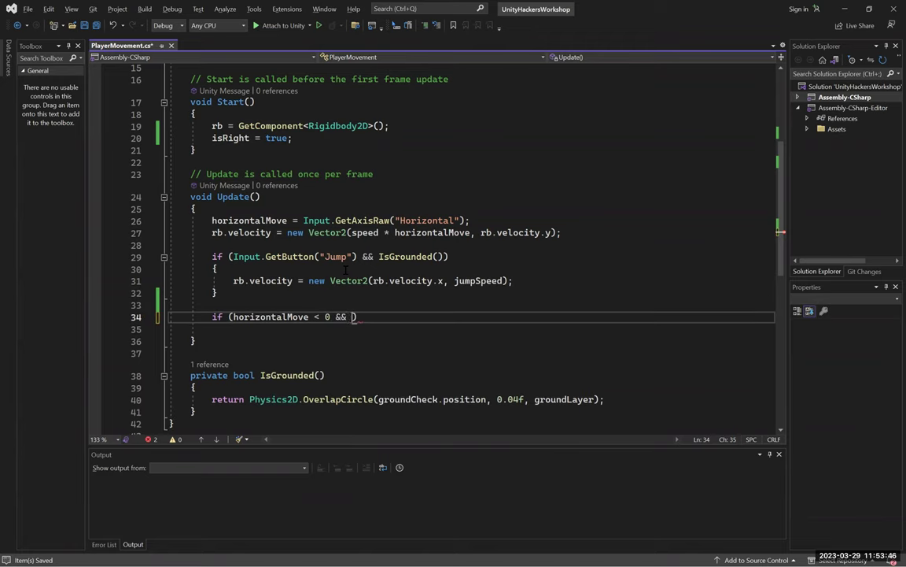
pyautogui.write('isRight) {')
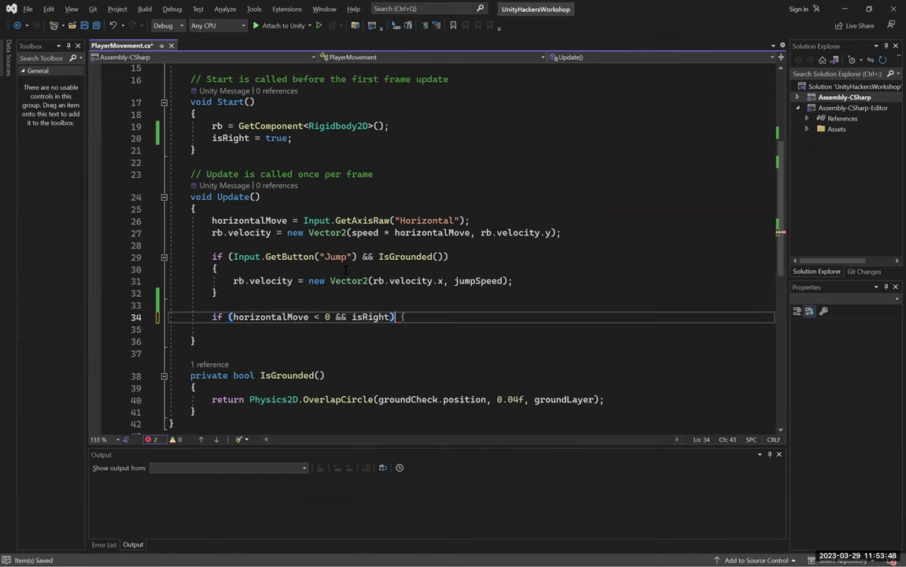
pyautogui.press('Return')
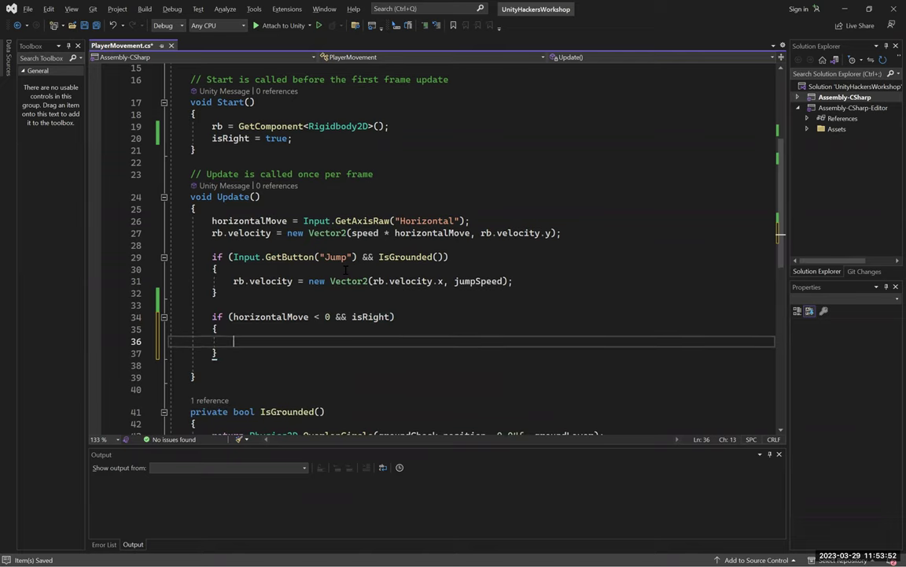
# - Type and remove a FlipText() call inside the new if block, then save
pyautogui.write('FlipText()')
pyautogui.hotkey('shift', 'Home')
pyautogui.press('BackSpace')
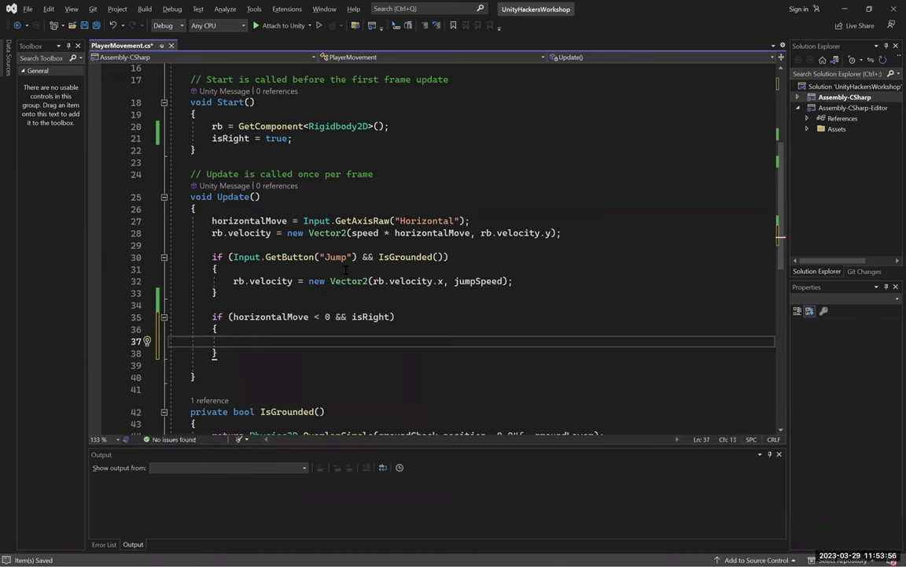
pyautogui.hotkey('ctrl', 's')
# - Write 'transform.localScale' on line 37, correcting the mistyped 'scale' member
pyautogui.write('transform.localScale')
pyautogui.press('Escape')
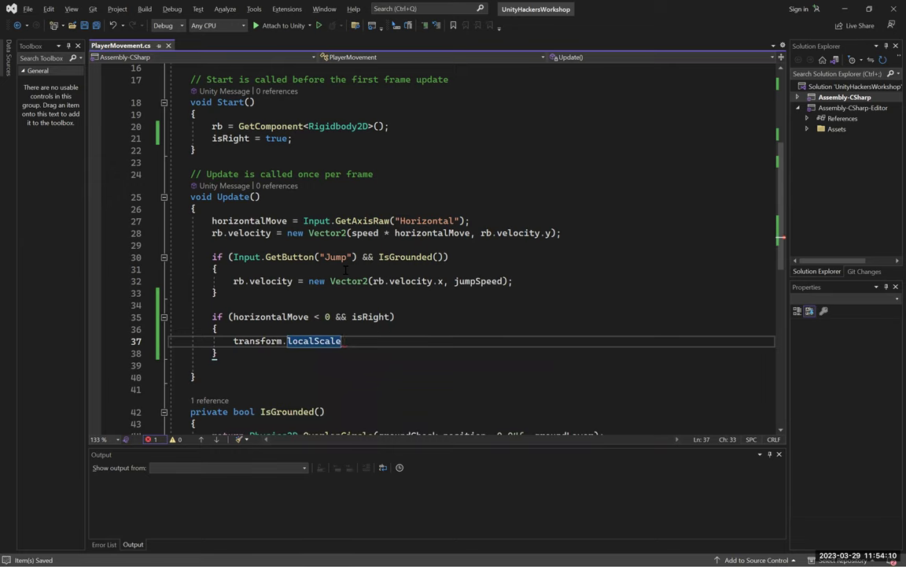
pyautogui.doubleClick(258, 340)
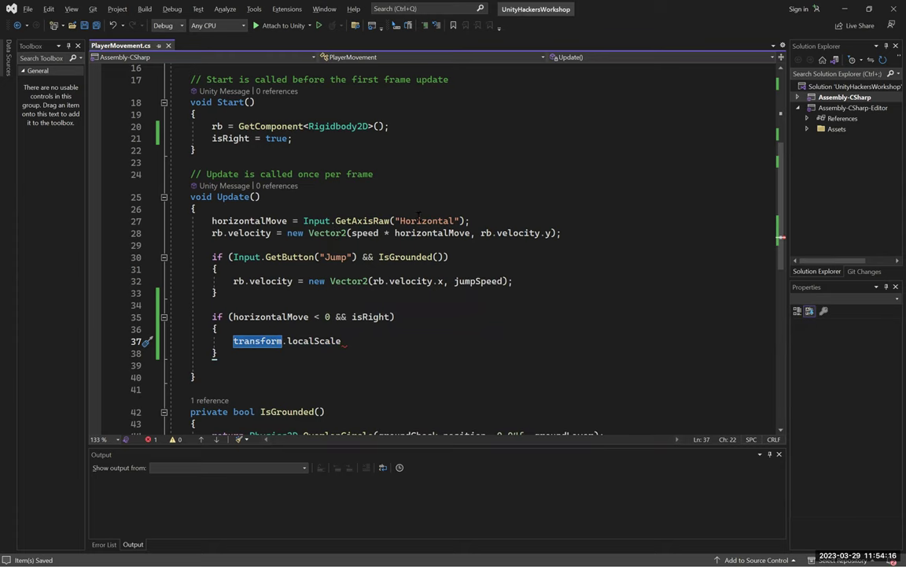
pyautogui.click(449, 341)
# - In Unity, try a negative X scale on the Player, undo it, and return to the script
pyautogui.hotkey('alt', 'Tab')
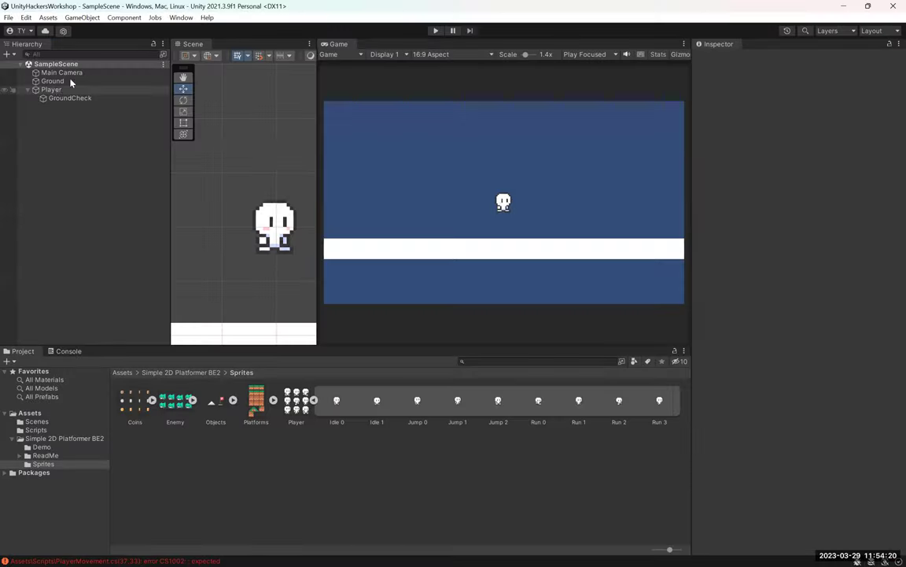
pyautogui.click(69, 82)
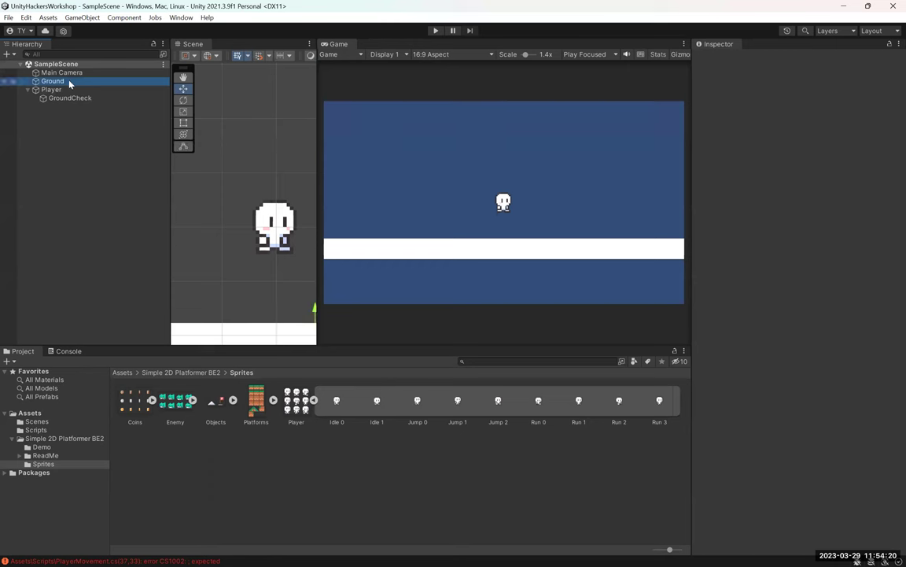
pyautogui.click(51, 90)
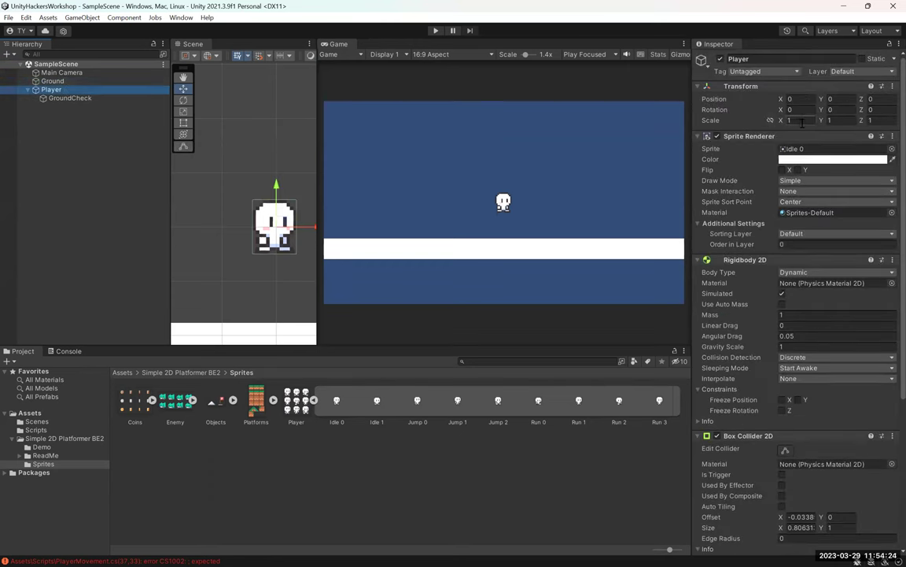
pyautogui.moveTo(781, 122); pyautogui.dragTo(722, 112)
pyautogui.hotkey('ctrl', 'z')
pyautogui.hotkey('ctrl', 'z')
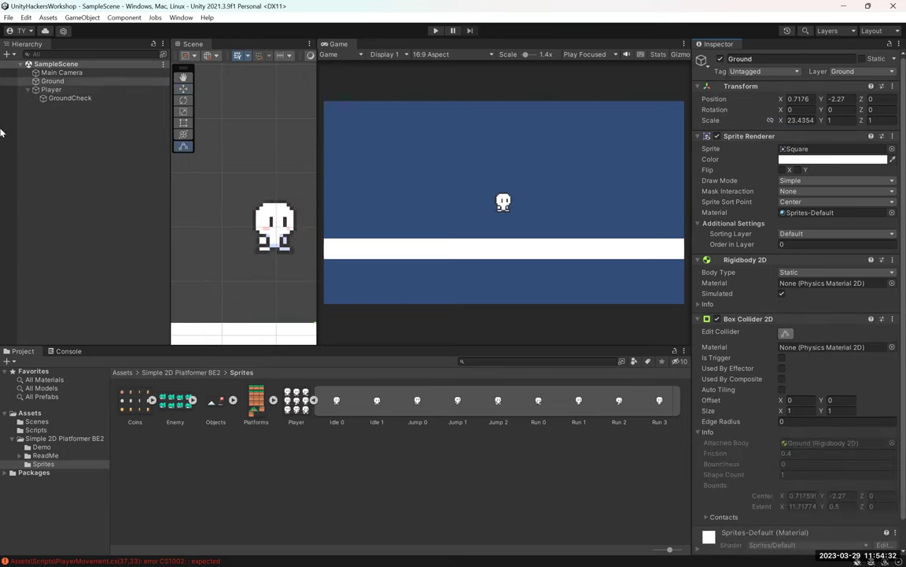
pyautogui.click(86, 89)
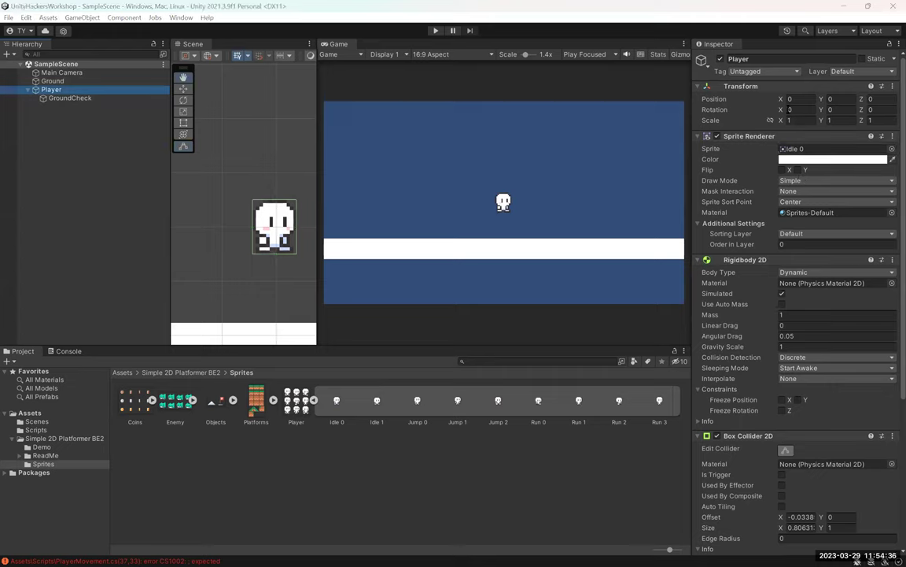
pyautogui.hotkey('alt', 'Tab')
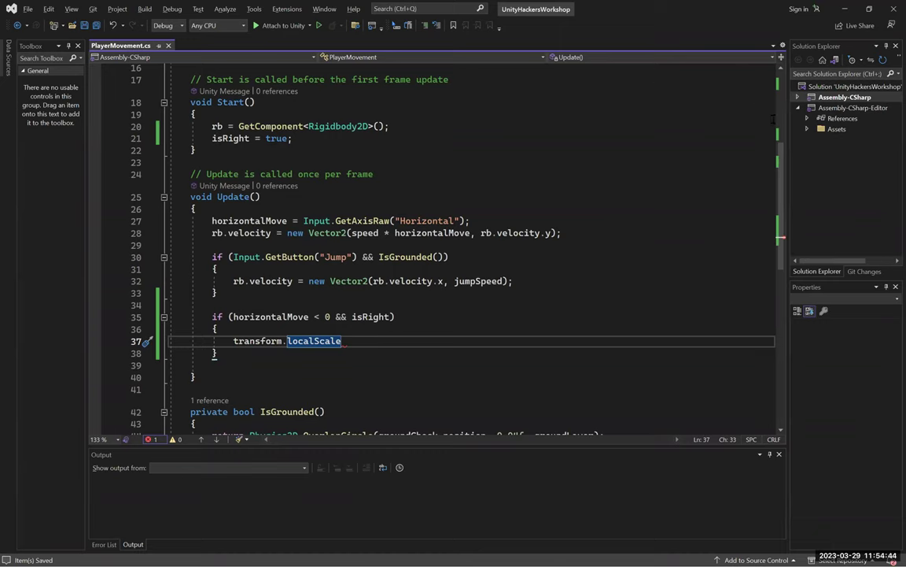
# - Extend line 37 to 'transform.localScale = new Vector3()' with empty arguments
pyautogui.write('= new ')
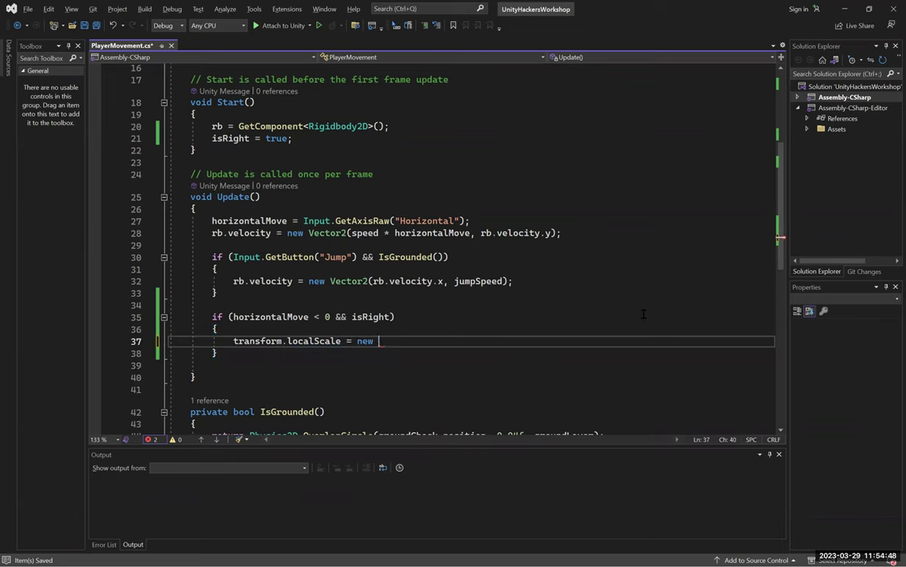
pyautogui.write('Vector3(')
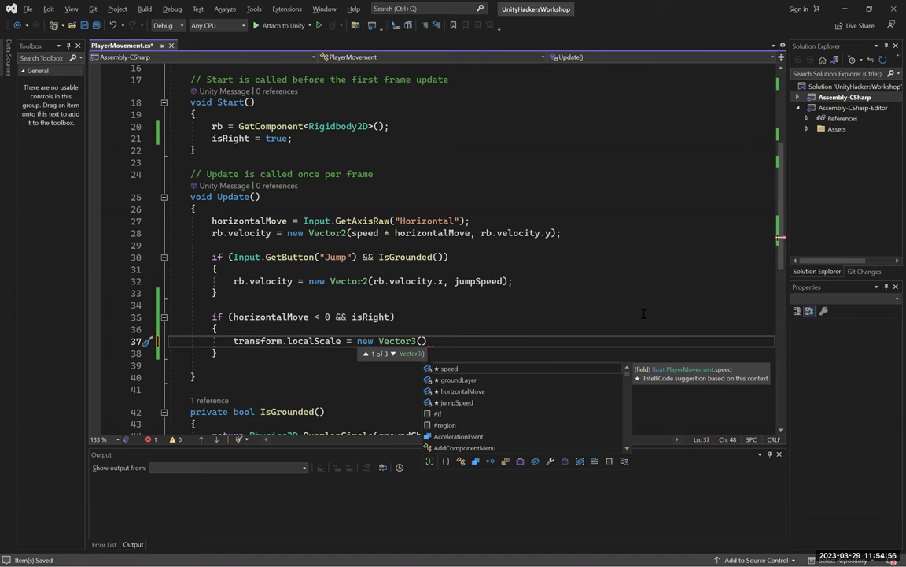
pyautogui.press('Escape')
# - Preview the Player mirrored at Scale X -1 twice, reverting to 1 each time
pyautogui.hotkey('alt', 'Tab')
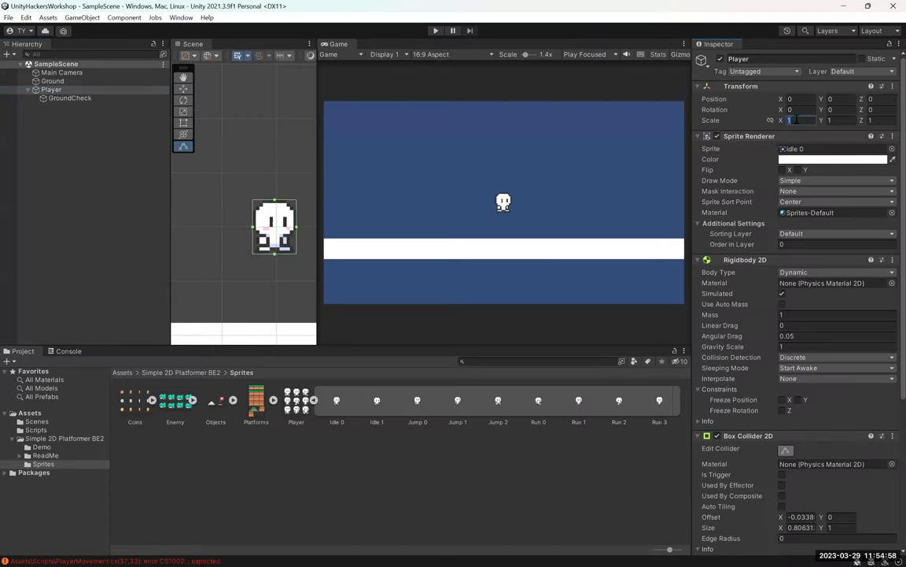
pyautogui.write('-')
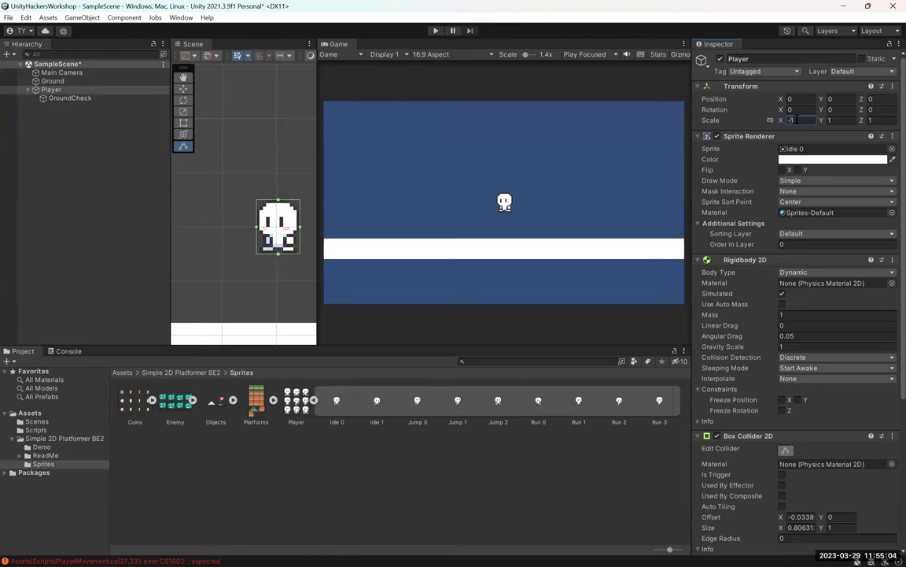
pyautogui.press('BackSpace')
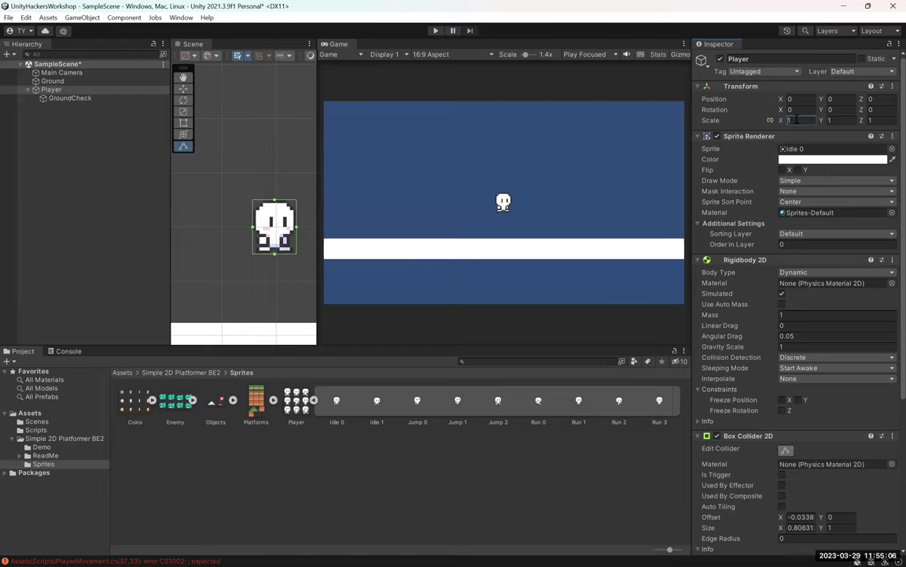
pyautogui.write('-')
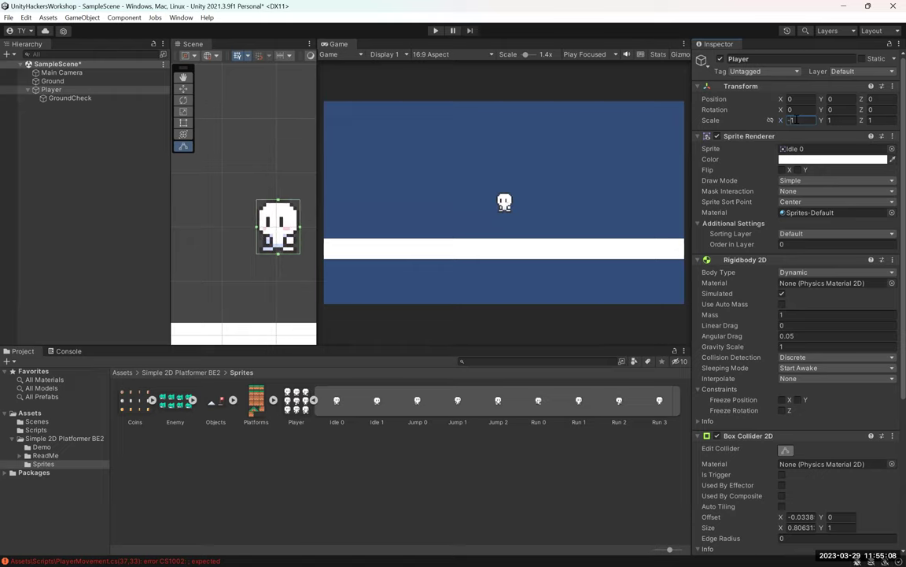
pyautogui.press('BackSpace')
pyautogui.hotkey('alt', 'Tab')
# - Complete line 37 as new Vector3(-transform.localScale.x, transform.localScale.y, transform.localScale.z);
pyautogui.write('-tr')
pyautogui.write('ansform.localScale.')
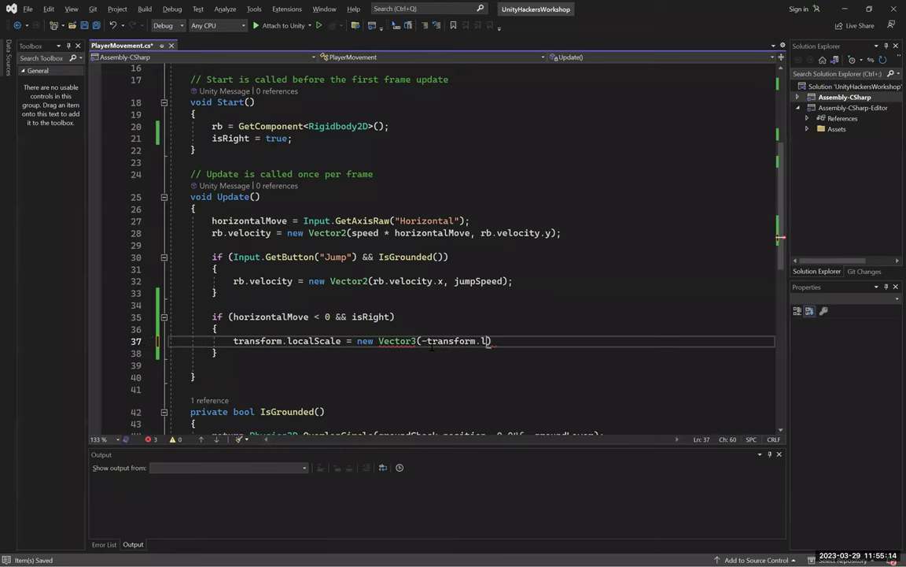
pyautogui.write('x)')
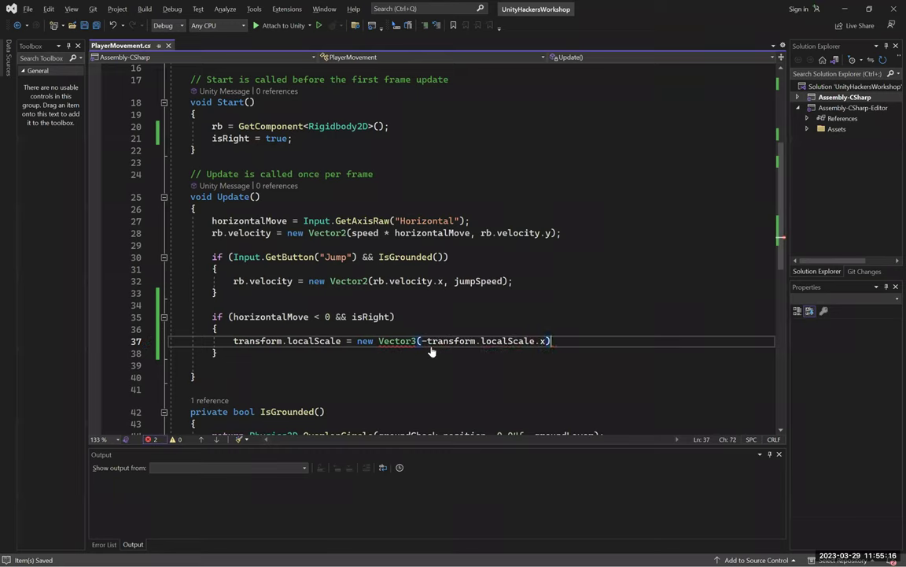
pyautogui.write(';')
pyautogui.press('Left')
pyautogui.press('Left')
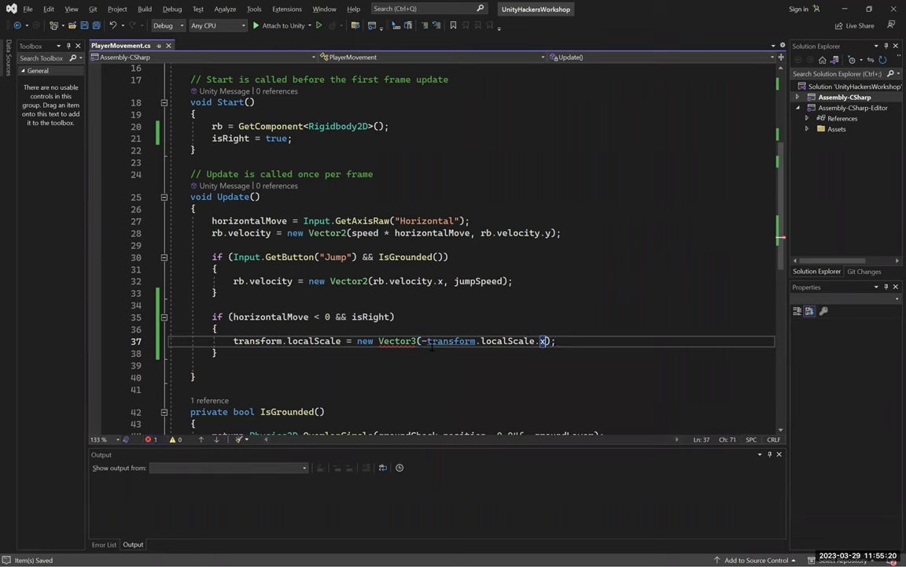
pyautogui.write(', transform.')
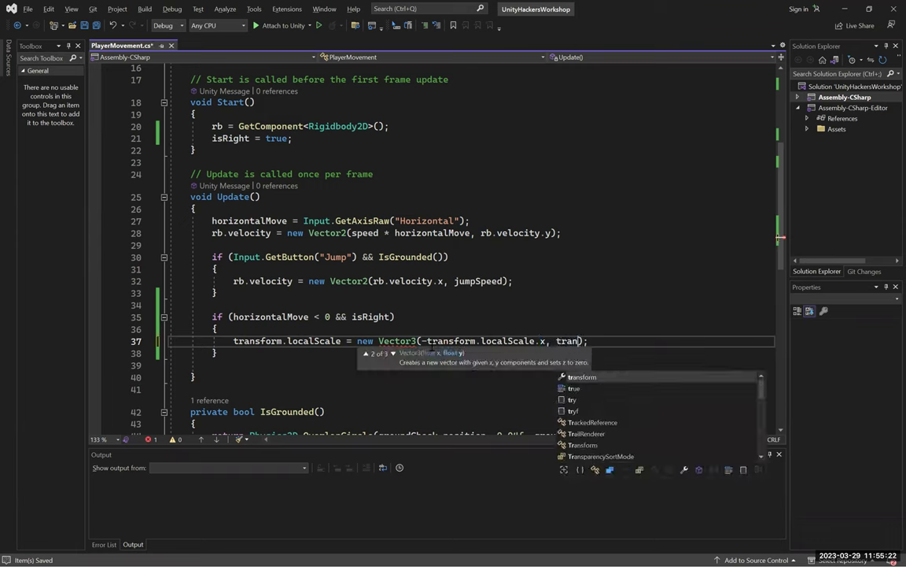
pyautogui.write('localScale.y')
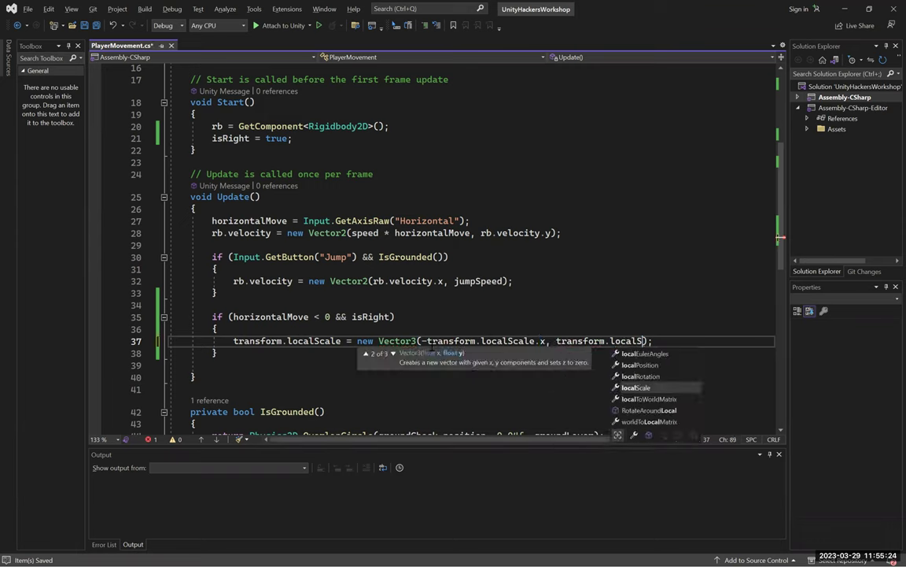
pyautogui.write(', transform.loc')
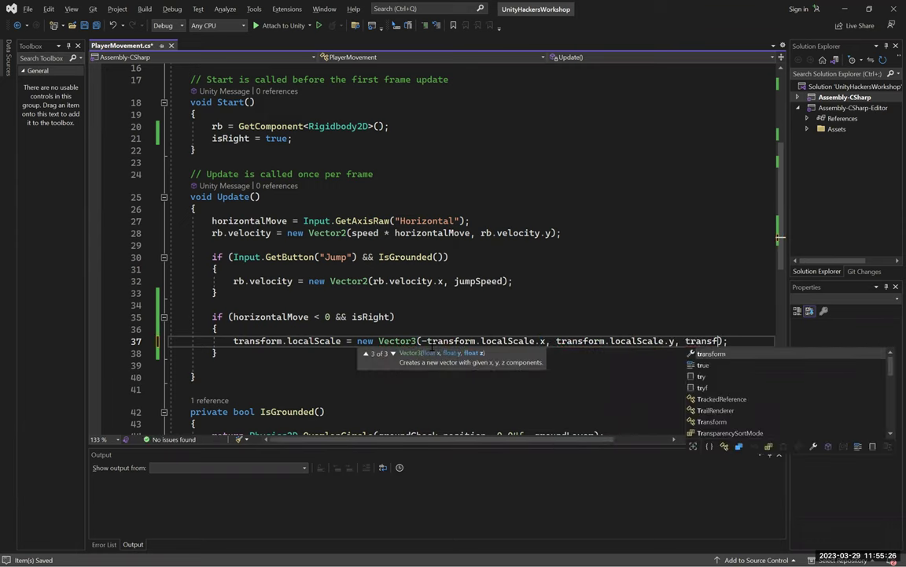
pyautogui.write('alScale.z)')
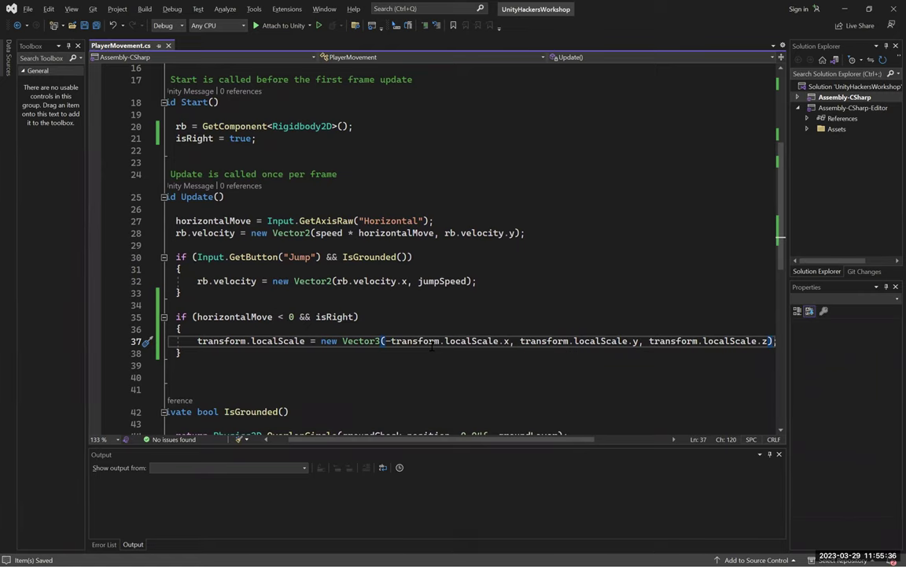
pyautogui.write(';')
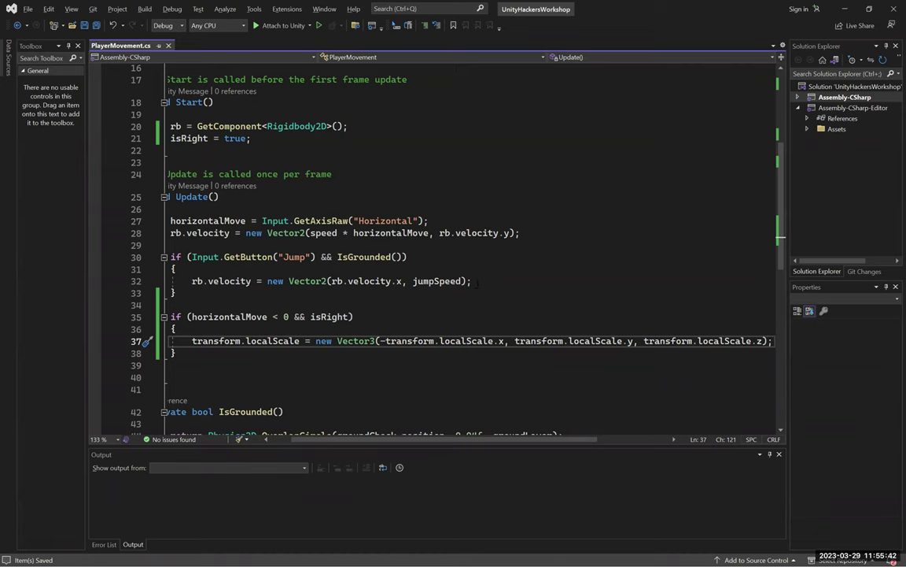
# - Add 'isRight = false;' below the scale flip and save the script
pyautogui.press('Return')
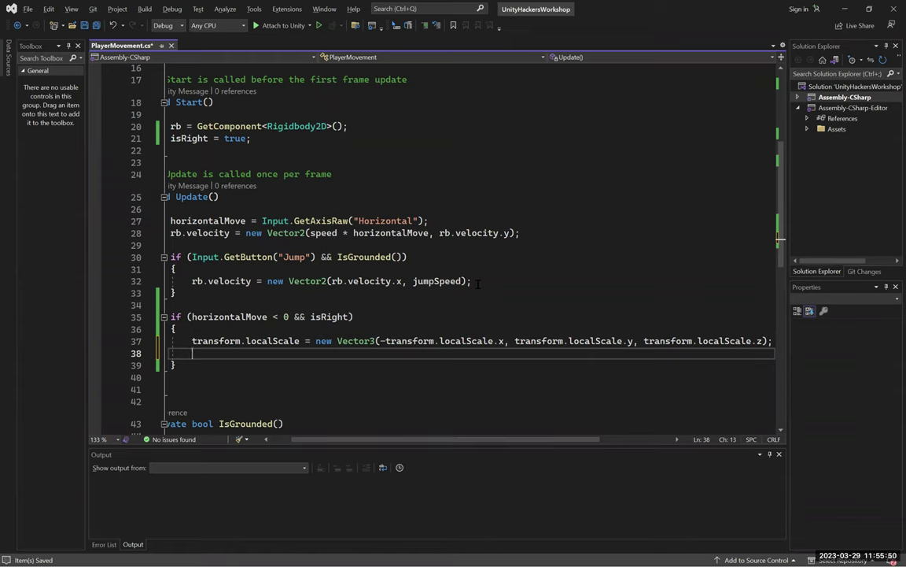
pyautogui.write('isRight ')
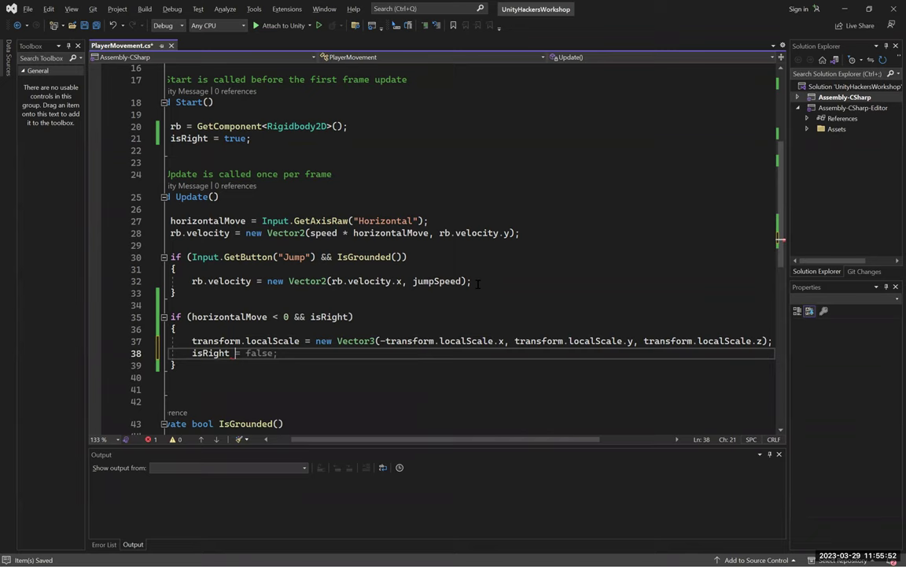
pyautogui.write('= false;')
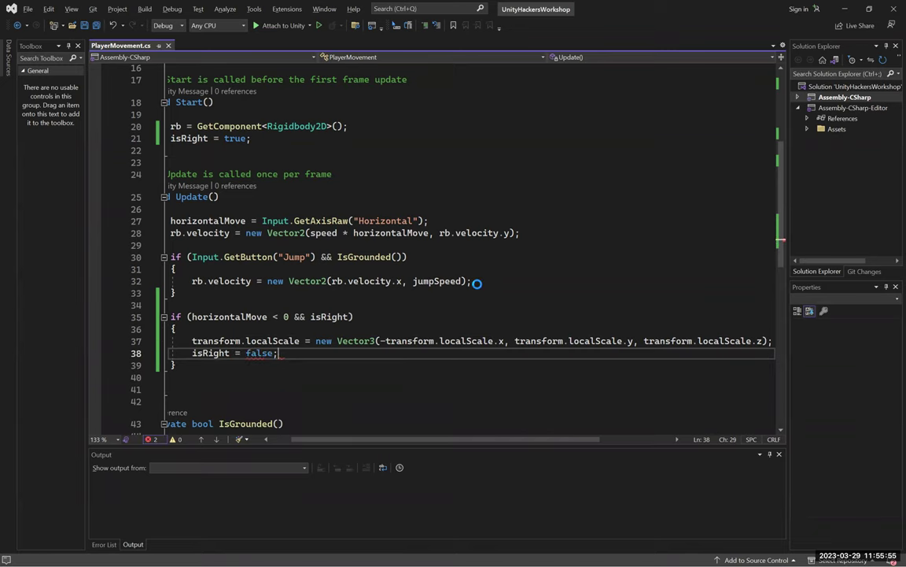
pyautogui.hotkey('ctrl', 's')
pyautogui.write('s')
pyautogui.click(416, 267)
pyautogui.click(556, 261)
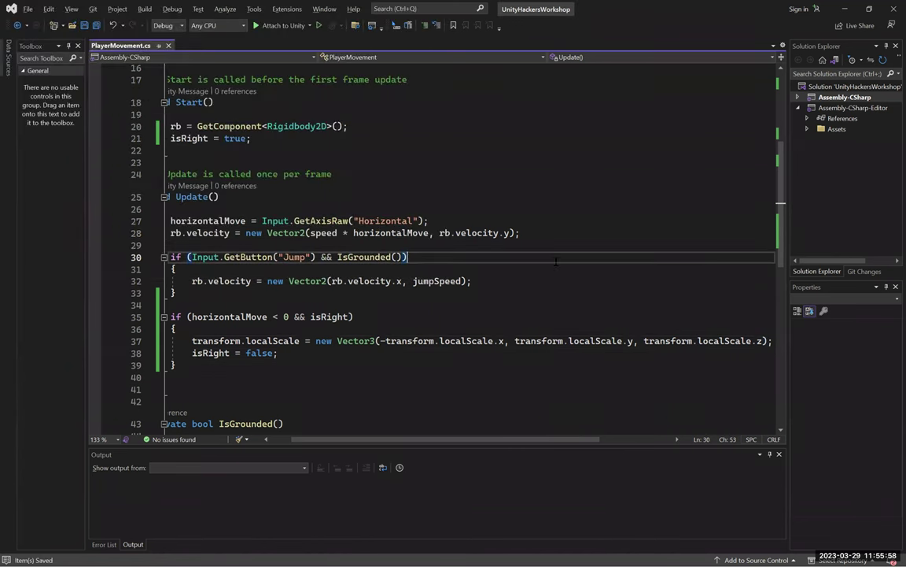
pyautogui.moveTo(445, 439); pyautogui.dragTo(425, 439)
pyautogui.click(425, 360)
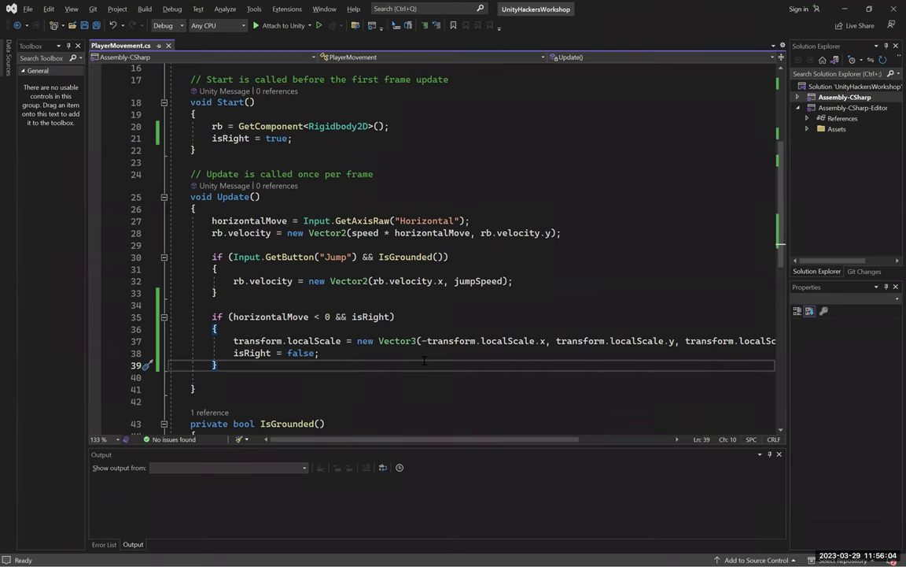
# - Add an 'else if (horizontalMove > 0 && !isRight)' branch with braces on separate lines
pyautogui.write('e')
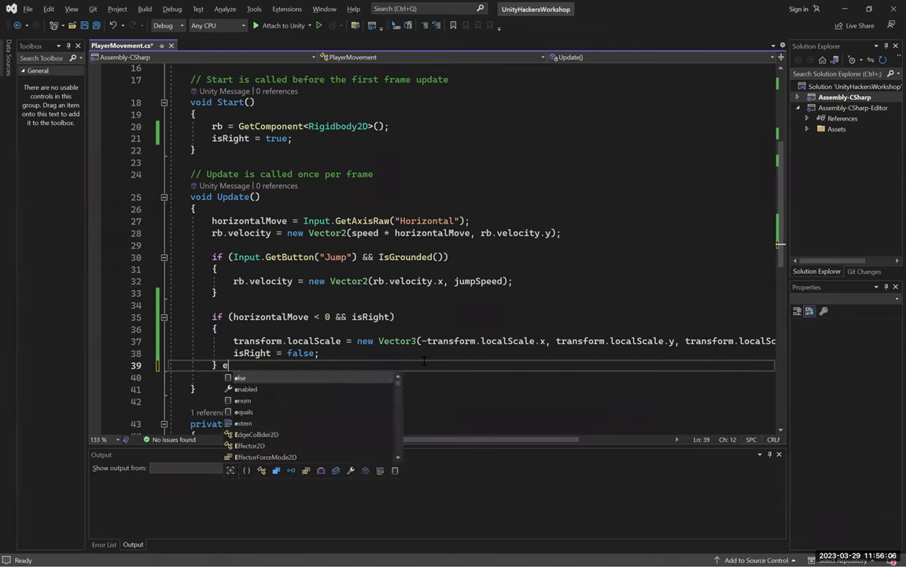
pyautogui.write('lse if (horizontalMove')
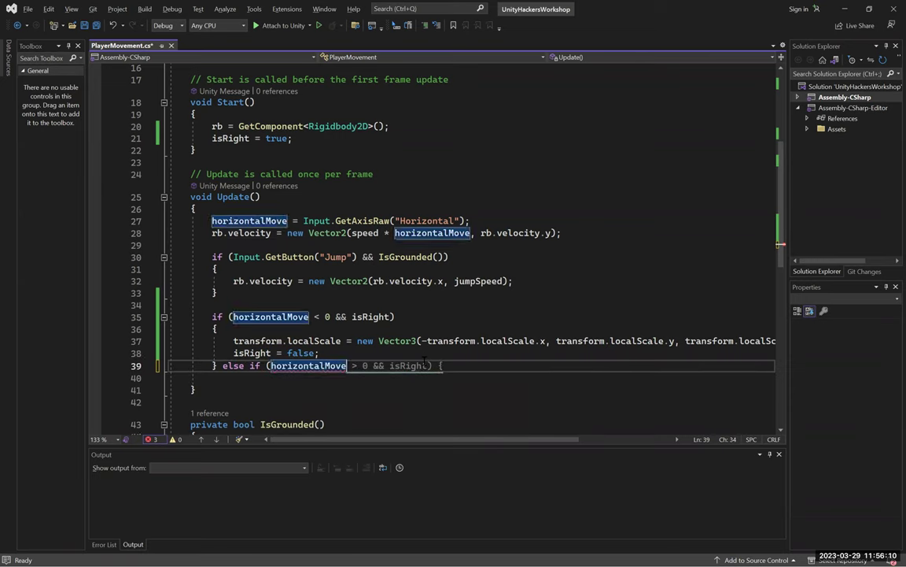
pyautogui.press('Tab')
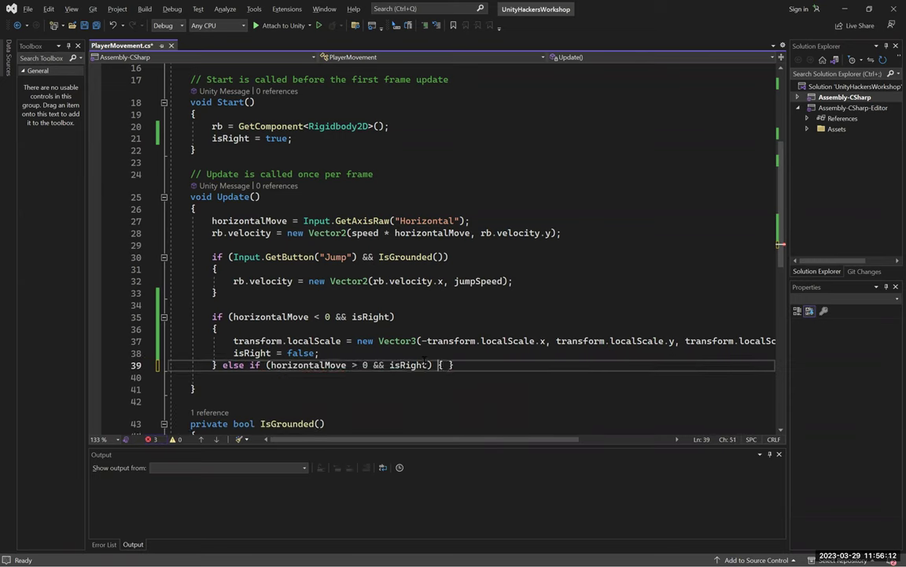
pyautogui.write('!')
pyautogui.hotkey('ctrl', 'Right')
pyautogui.hotkey('ctrl', 'Right')
pyautogui.press('Right')
pyautogui.press('Right')
pyautogui.press('Return')
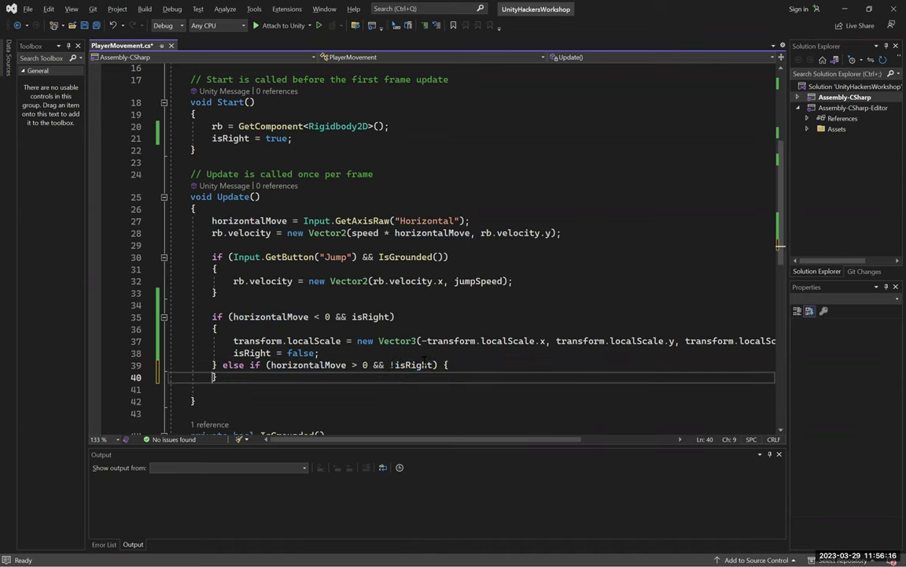
pyautogui.click(443, 364)
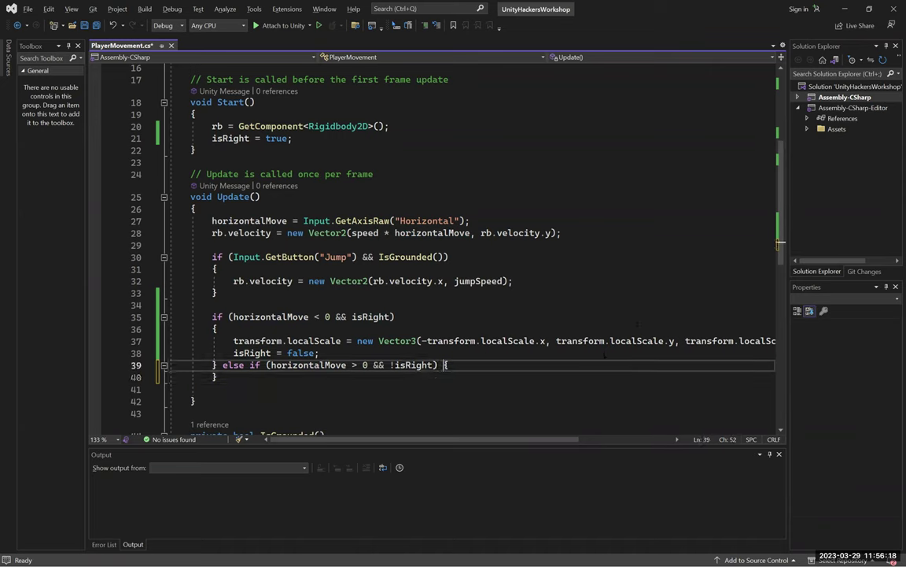
pyautogui.press('Return')
pyautogui.press('End')
pyautogui.press('Return')
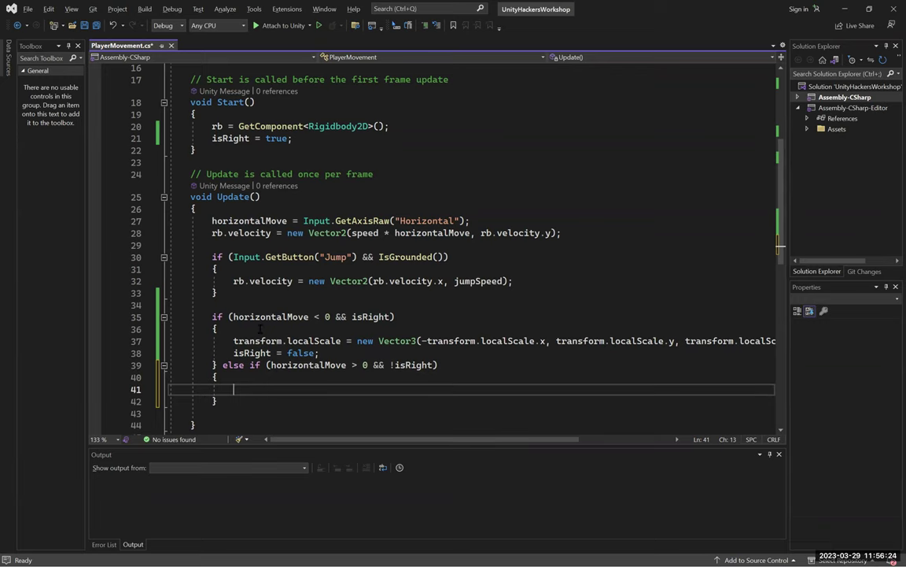
# - Paste the scale flip lines into the else-if body, set isRight to true, and save
pyautogui.moveTo(233, 341); pyautogui.dragTo(318, 353)
pyautogui.hotkey('ctrl', 'c')
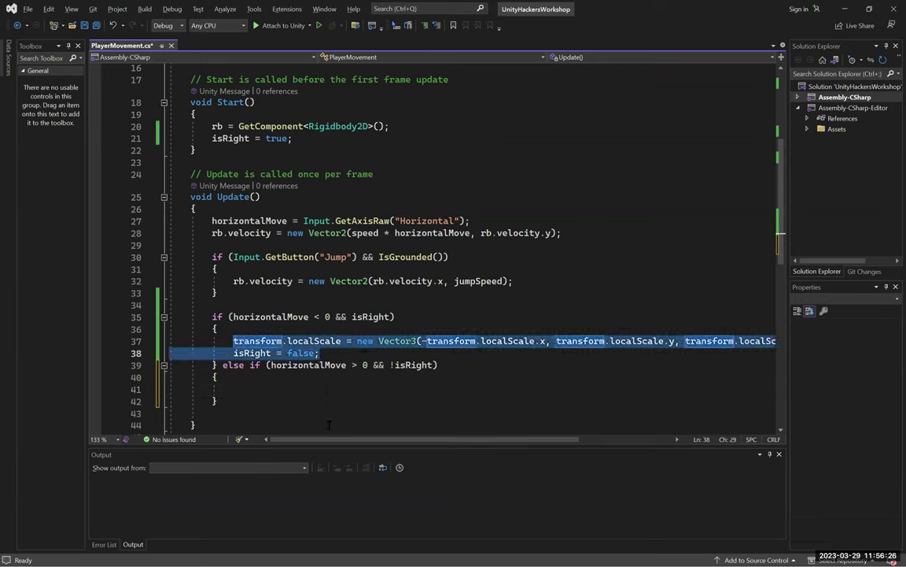
pyautogui.click(306, 389)
pyautogui.hotkey('ctrl', 'v')
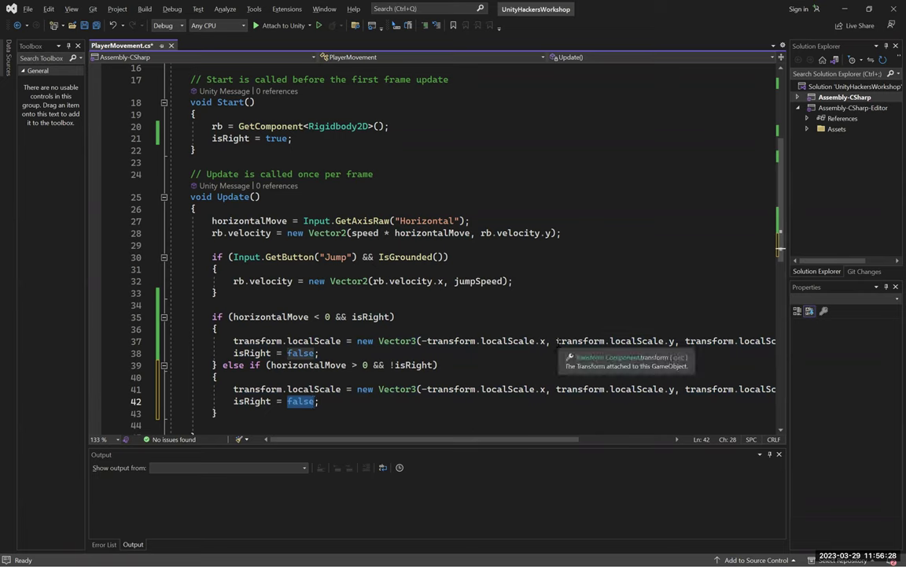
pyautogui.write('true')
pyautogui.hotkey('ctrl', 's')
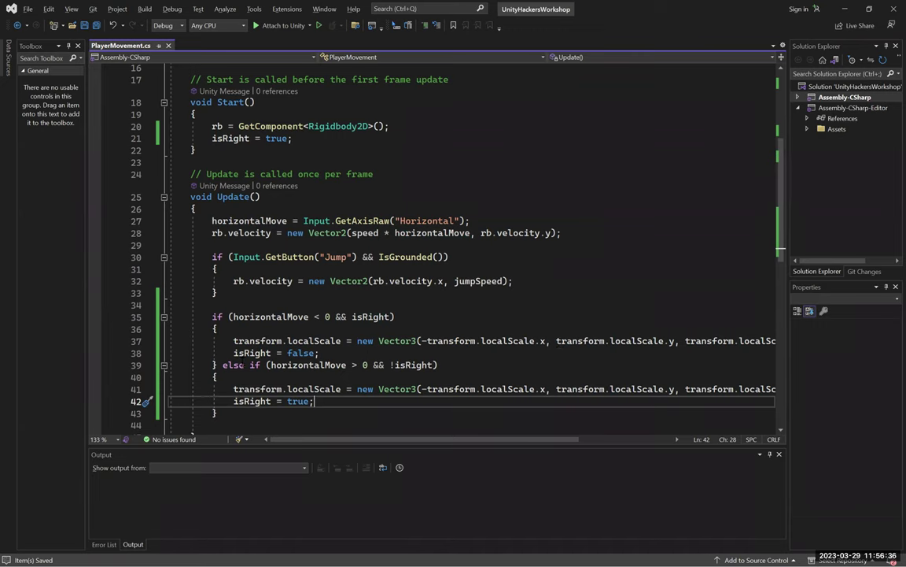
# - Move the else if onto its own line below the closing brace
pyautogui.click(216, 364)
pyautogui.press('Right')
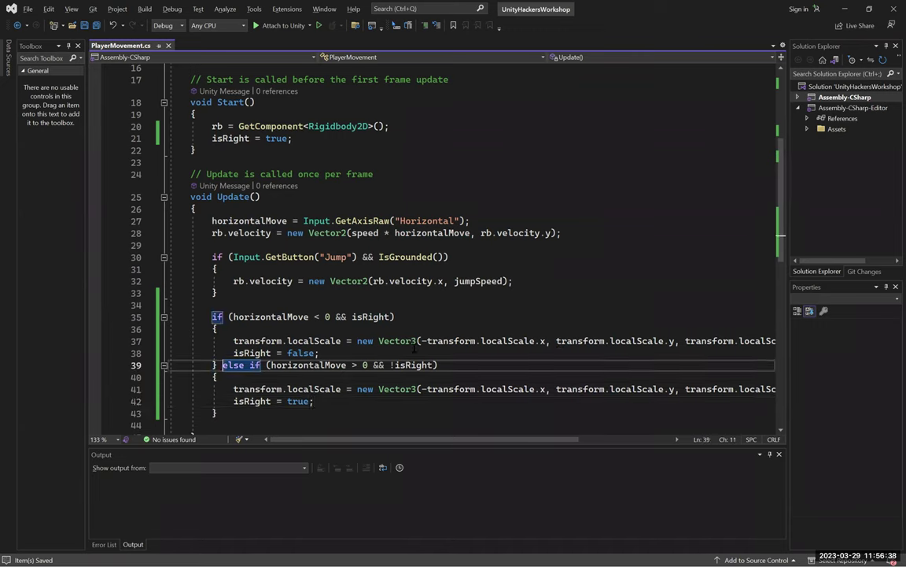
pyautogui.press('Return')
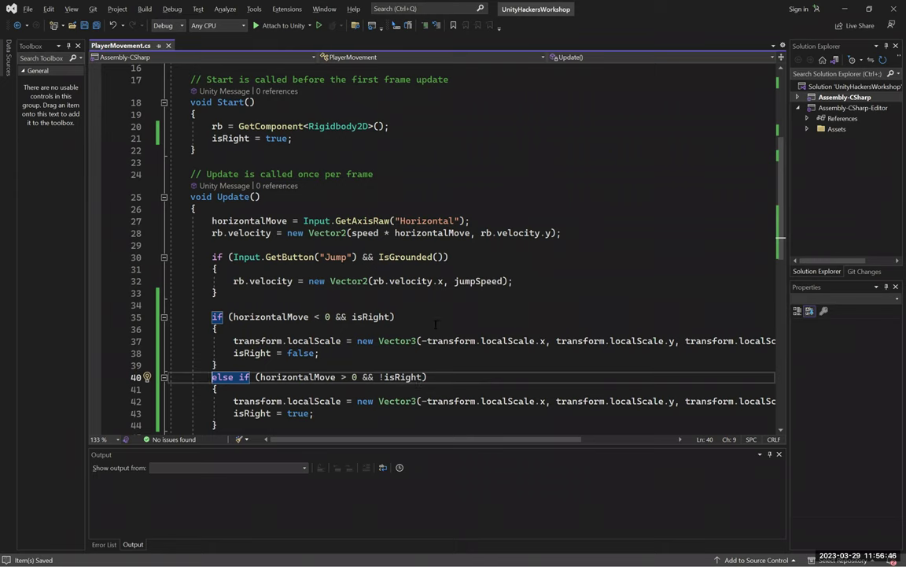
pyautogui.hotkey('alt', 'Tab')
# - Enter Play mode, walk the player left and right on the ground, then stop
pyautogui.click(435, 30)
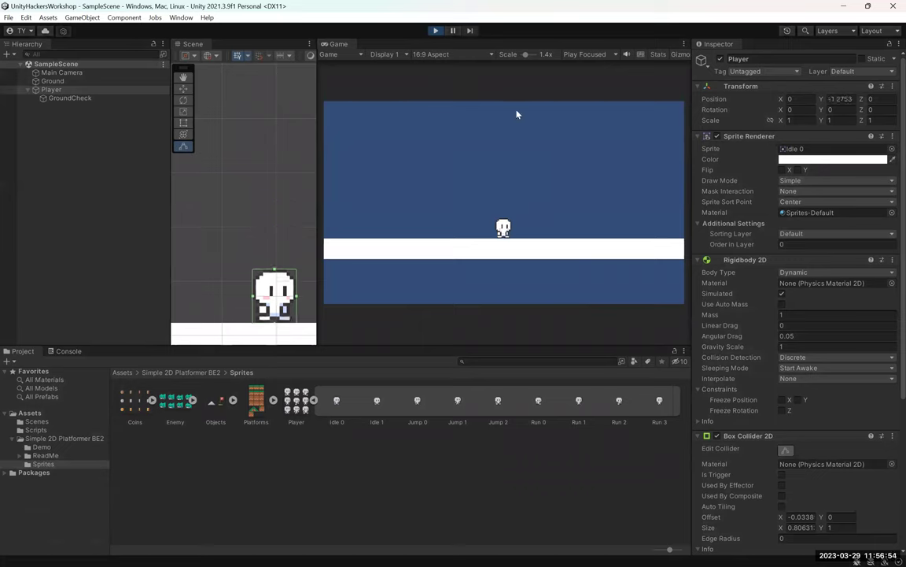
pyautogui.press('Left')
pyautogui.press('Right')
pyautogui.press('Left')
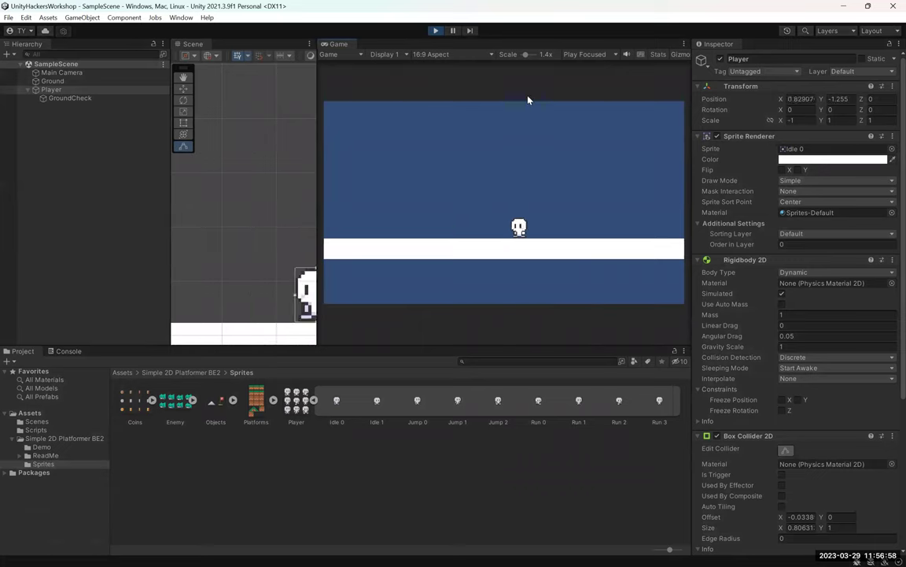
pyautogui.press('Right')
pyautogui.press('Left')
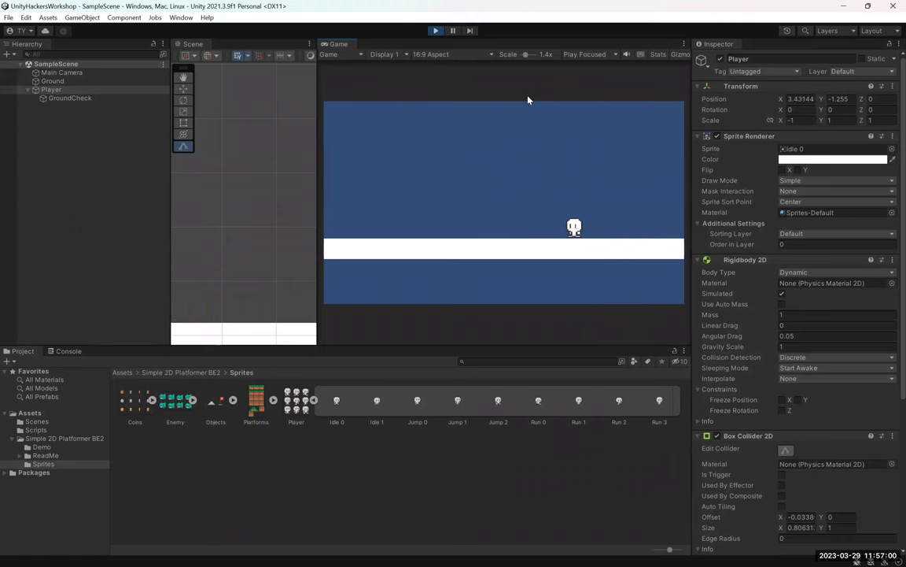
pyautogui.click(435, 31)
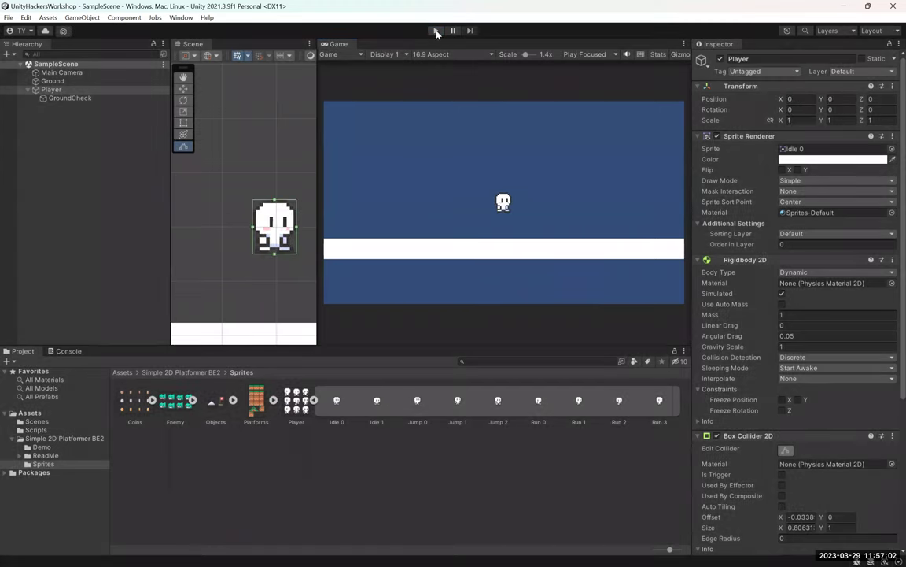
# - Create an empty 'private void Flip()' method below IsGrounded
pyautogui.hotkey('alt', 'Tab')
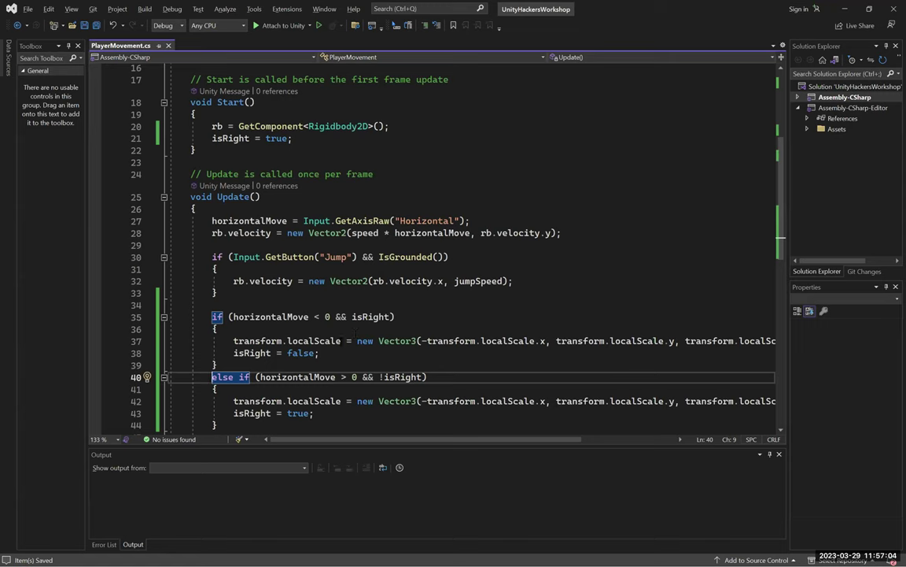
pyautogui.click(329, 353)
pyautogui.press('End')
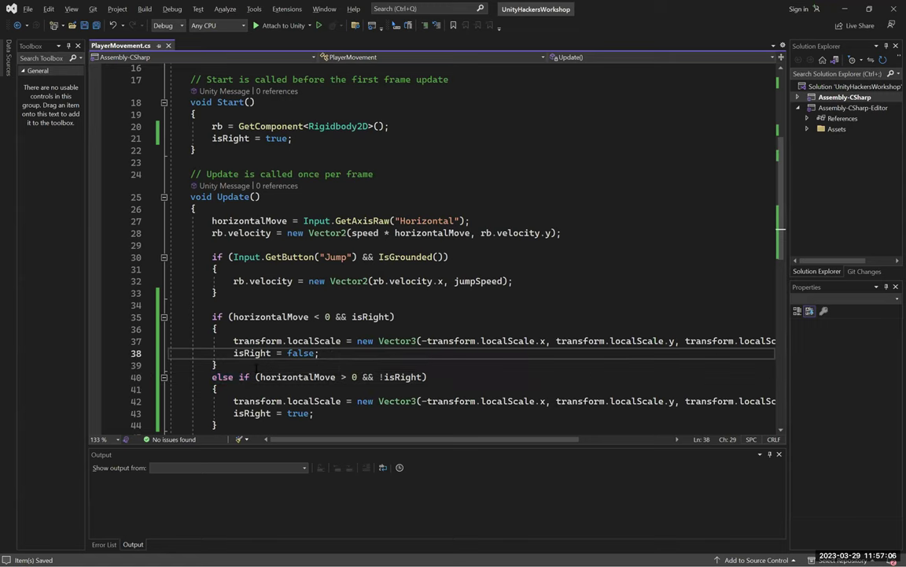
pyautogui.scroll(-4, 386, 286)
pyautogui.press('Down')
pyautogui.press('Down')
pyautogui.press('Down')
pyautogui.press('Down')
pyautogui.press('Down')
pyautogui.press('Down')
pyautogui.press('Down')
pyautogui.press('Down')
pyautogui.press('Down')
pyautogui.press('Down')
pyautogui.press('Down')
pyautogui.press('Down')
pyautogui.press('Down')
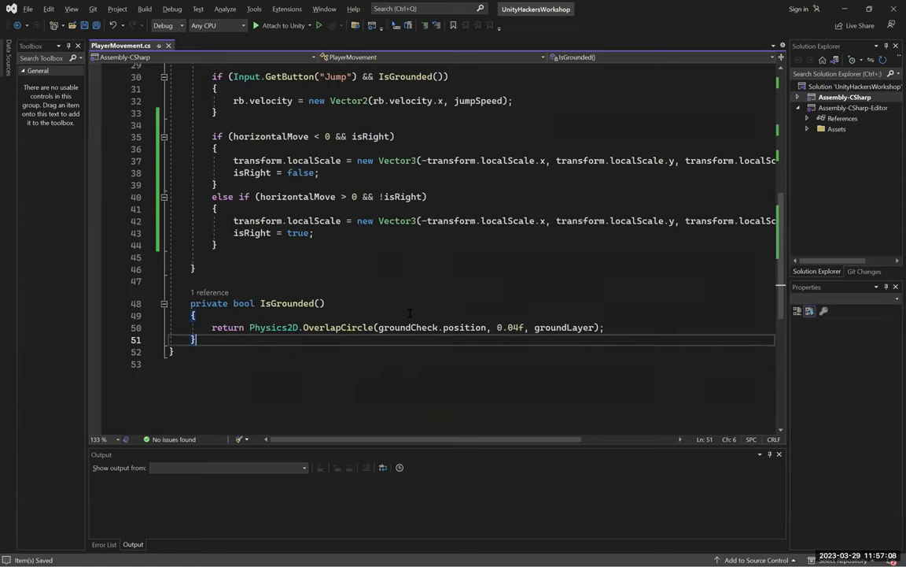
pyautogui.press('Return')
pyautogui.press('Return')
pyautogui.write('privaute')
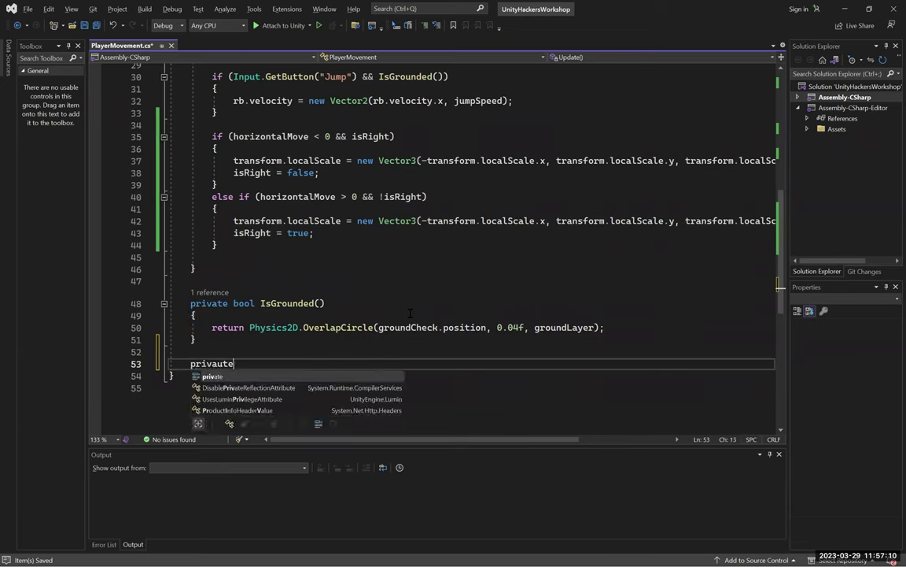
pyautogui.press('BackSpace')
pyautogui.press('BackSpace')
pyautogui.press('BackSpace')
pyautogui.press('BackSpace')
pyautogui.write('ate void ')
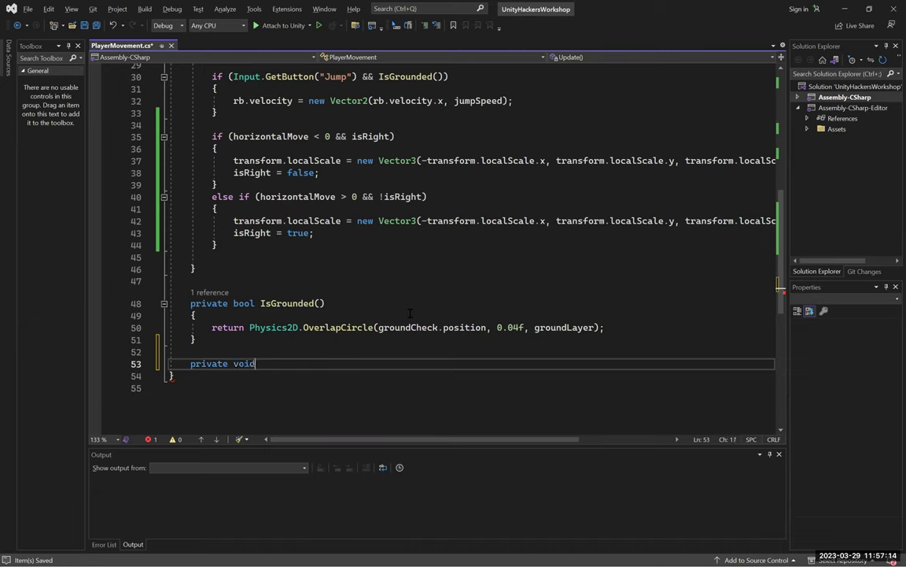
pyautogui.write('Flip() {')
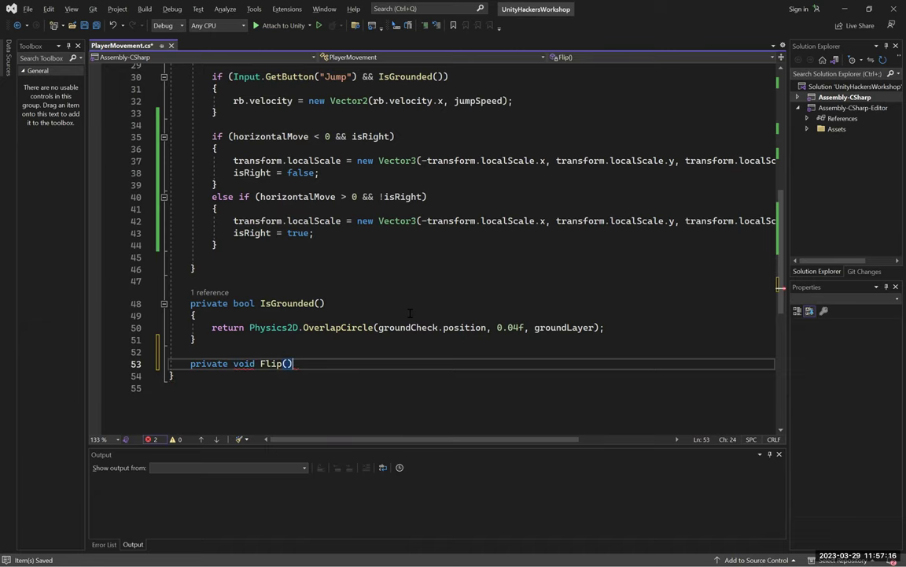
pyautogui.press('Return')
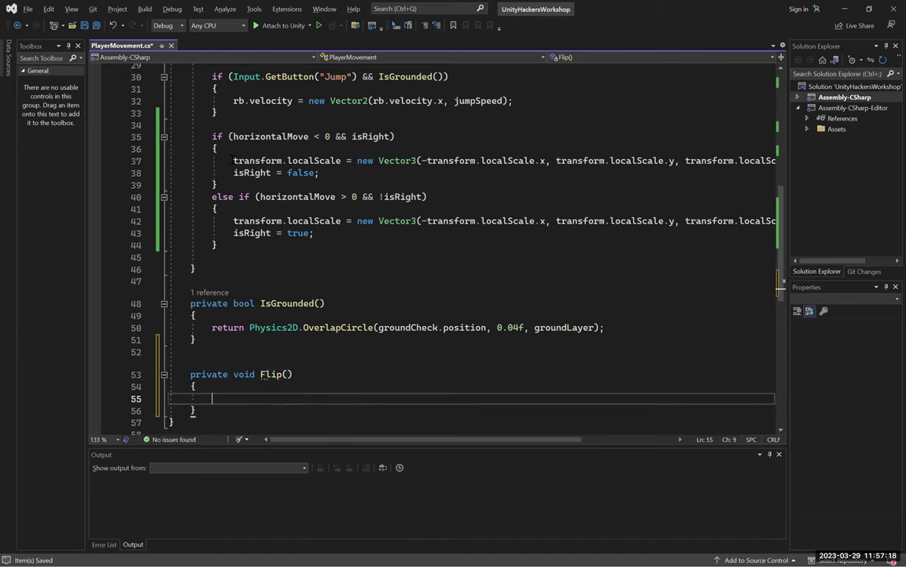
# - Copy the two flip lines from the left-facing branch into Flip()
pyautogui.moveTo(233, 160); pyautogui.dragTo(320, 172)
pyautogui.hotkey('ctrl', 'c')
pyautogui.click(212, 398)
pyautogui.hotkey('ctrl', 'v')
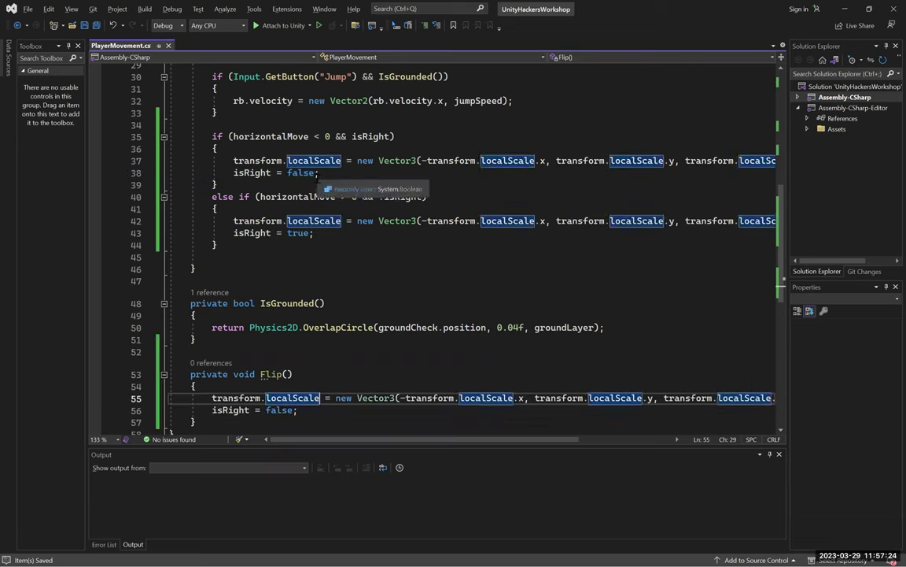
pyautogui.click(211, 409)
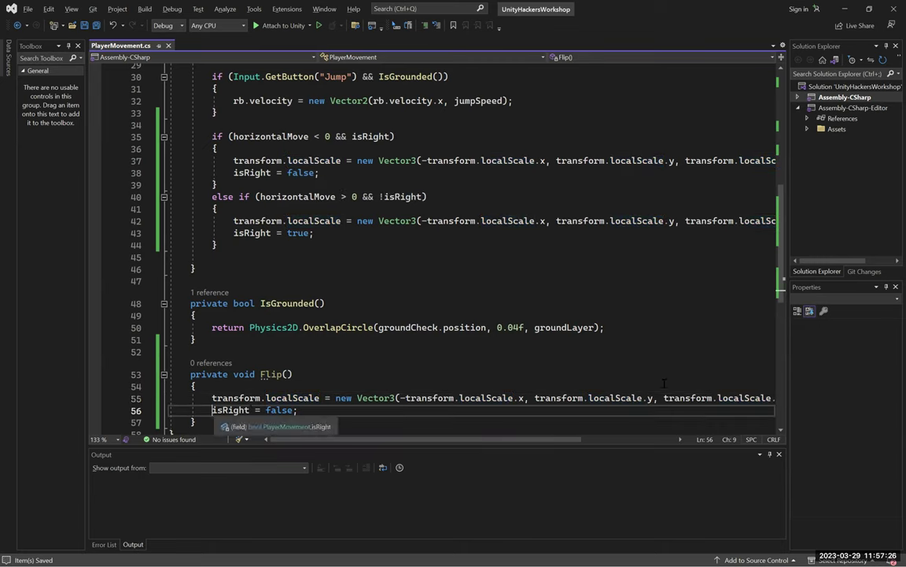
pyautogui.write('!')
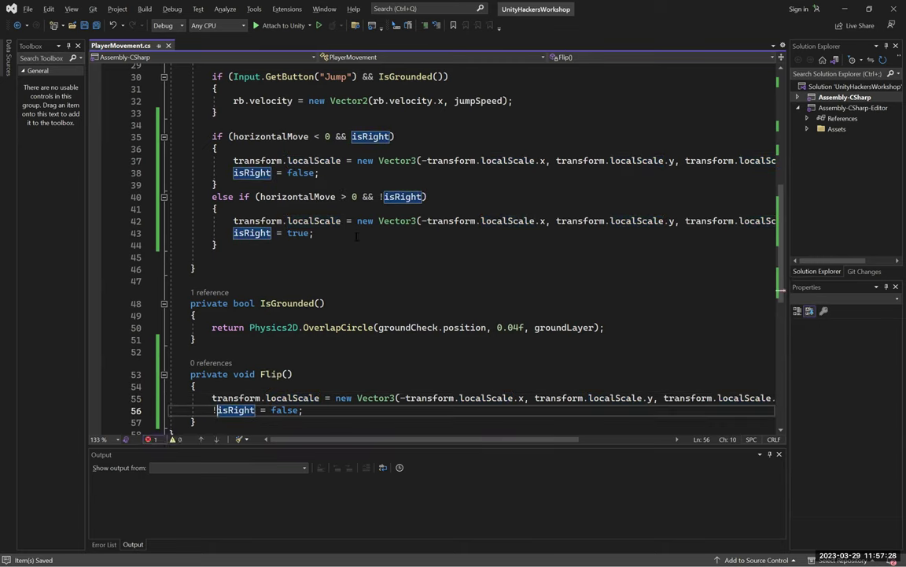
# - Delete the duplicated flip and isRight lines from the else-if branch
pyautogui.click(311, 232)
pyautogui.hotkey('shift', 'Home')
pyautogui.hotkey('shift', 'Up')
pyautogui.press('Delete')
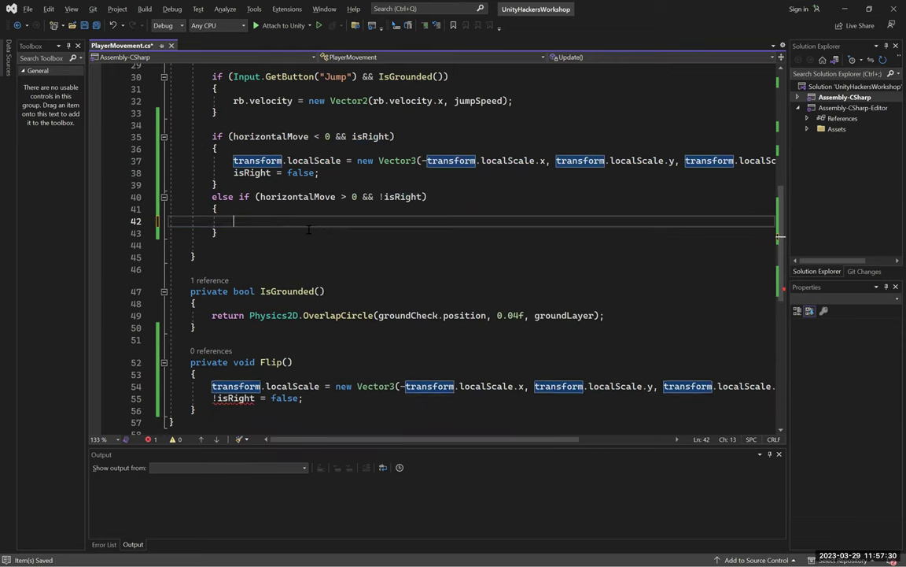
# - Change Flip()'s assignment to 'isRight = !isRight;' and save the script
pyautogui.click(217, 398)
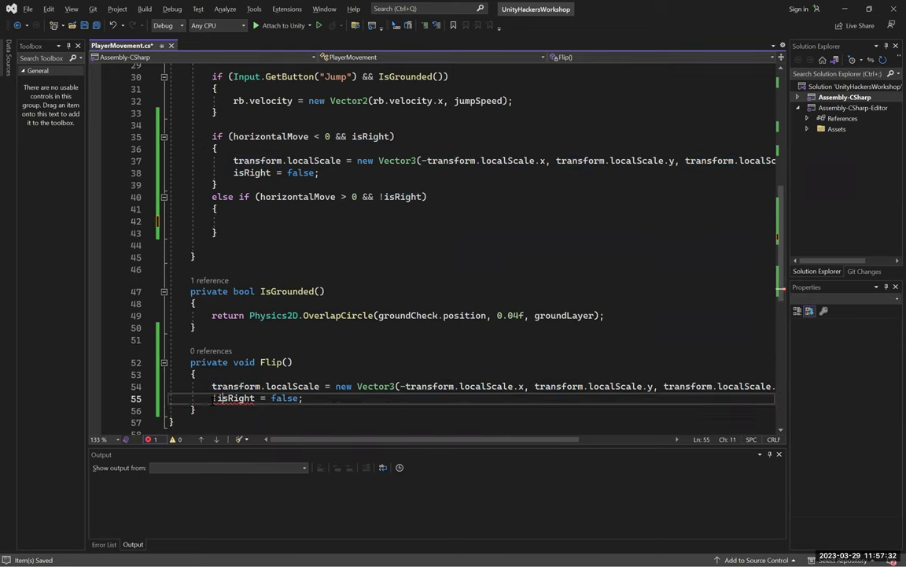
pyautogui.press('BackSpace')
pyautogui.hotkey('ctrl', 'Right')
pyautogui.hotkey('ctrl', 'Right')
pyautogui.hotkey('ctrl', 'Delete')
pyautogui.write('1')
pyautogui.press('BackSpace')
pyautogui.write('!isRight')
pyautogui.press('End')
pyautogui.hotkey('ctrl', 's')
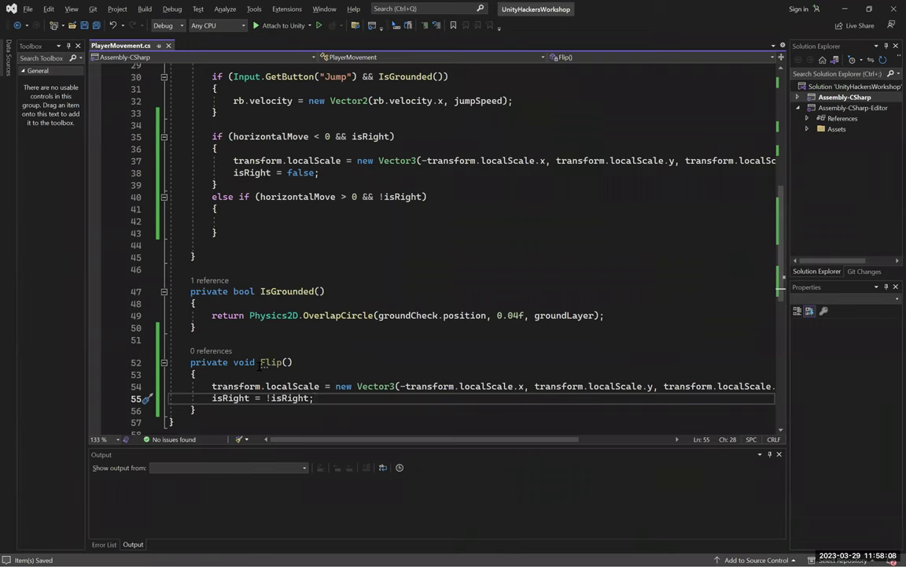
pyautogui.moveTo(314, 398); pyautogui.dragTo(212, 398)
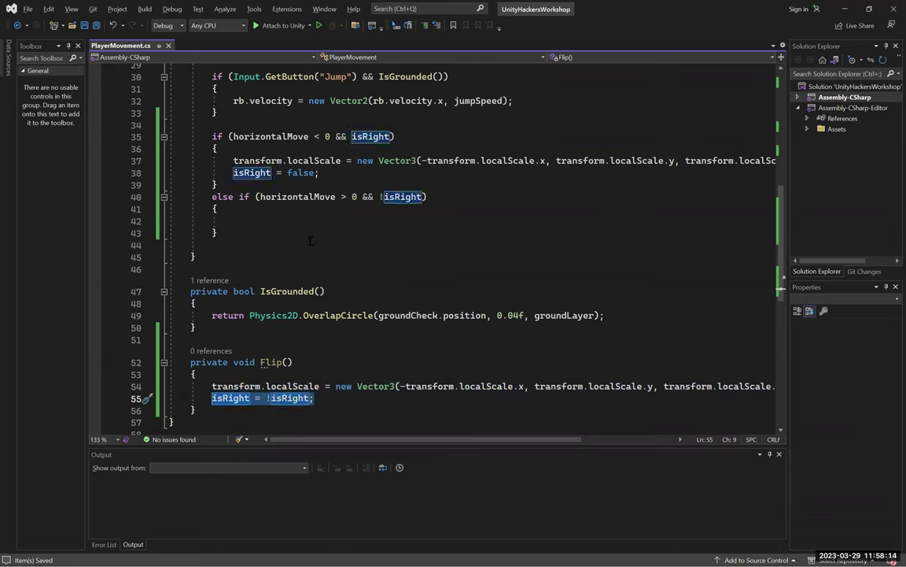
pyautogui.moveTo(233, 160); pyautogui.dragTo(319, 173)
# - Replace the duplicated lines with Flip(); in both the if and else-if branches, and save the script
pyautogui.press('BackSpace')
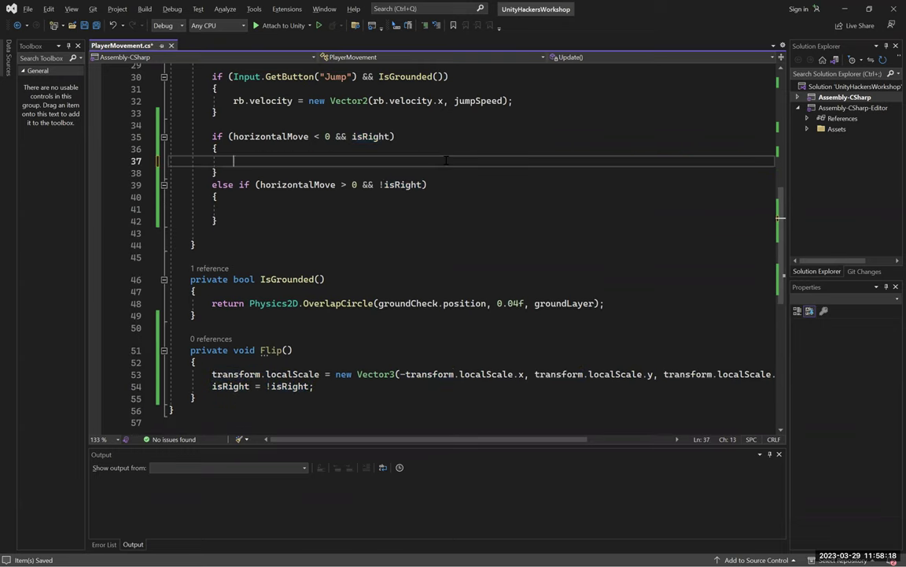
pyautogui.write('Flip();')
pyautogui.hotkey('ctrl', 's')
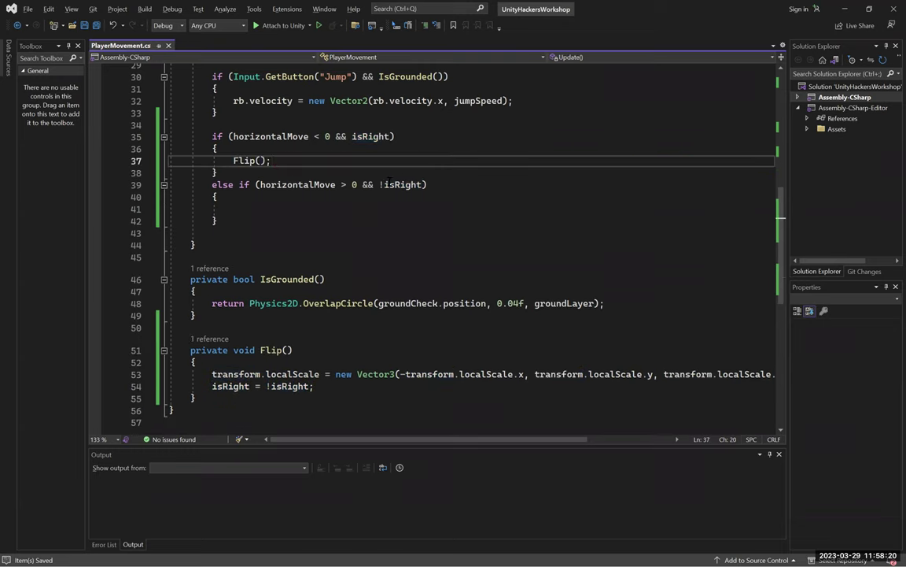
pyautogui.click(319, 208)
pyautogui.write('Flip();')
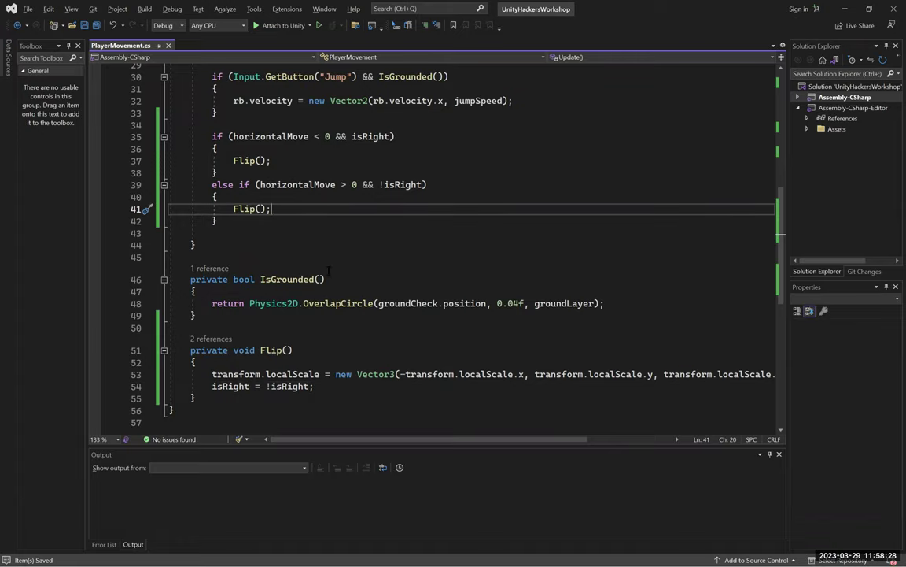
pyautogui.scroll(3, 345, 198)
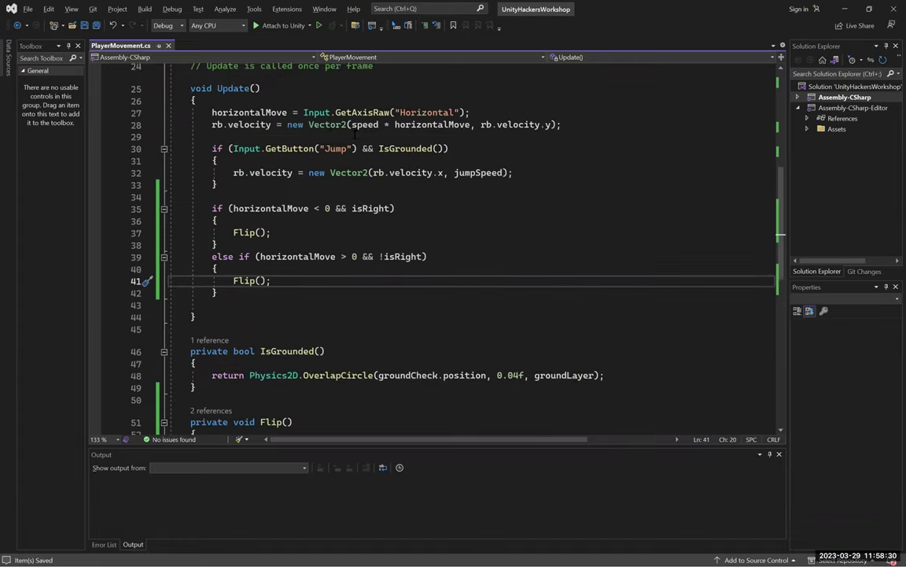
pyautogui.hotkey('alt', 'Tab')
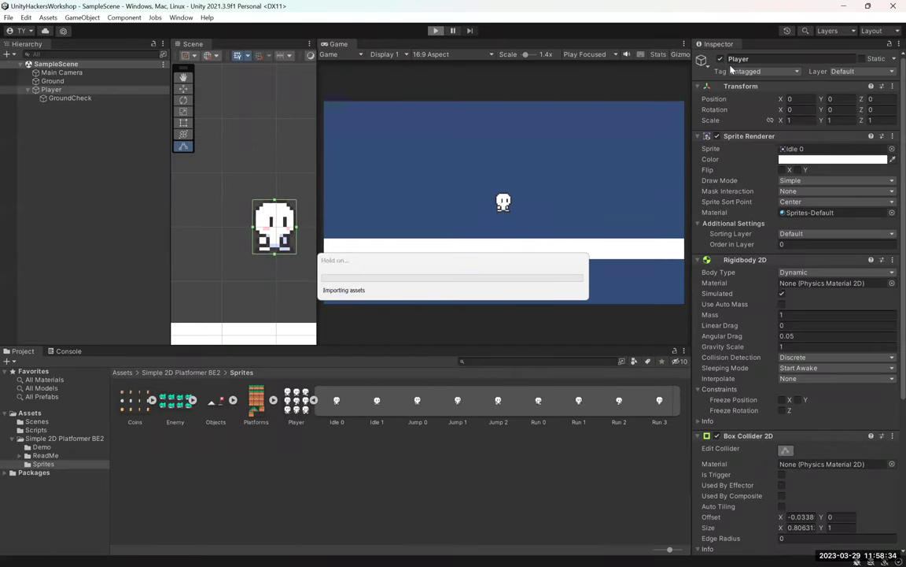
# - Walk the player left and right to test the flipping, then stop play mode
pyautogui.press('Left')
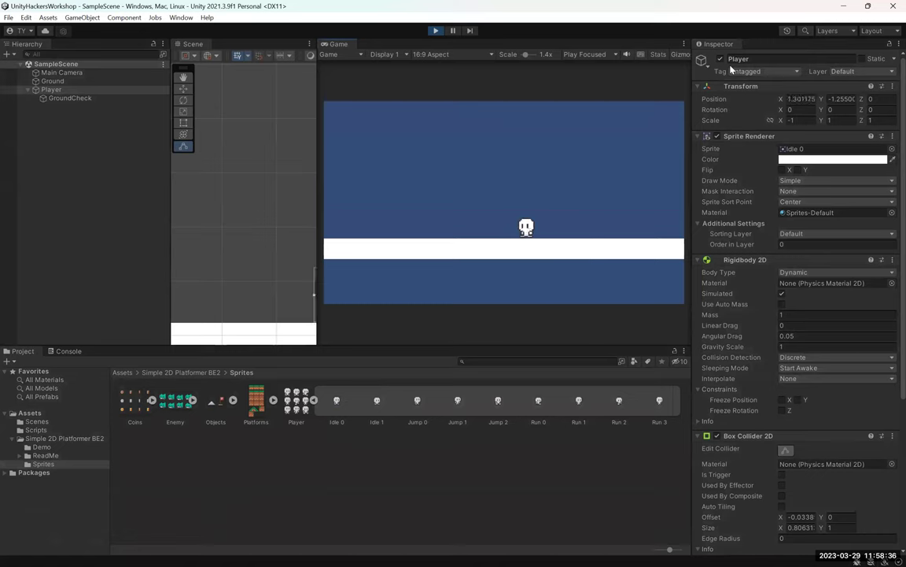
pyautogui.press('Right')
pyautogui.press('Left')
pyautogui.press('Right')
pyautogui.press('Left')
pyautogui.press('Right')
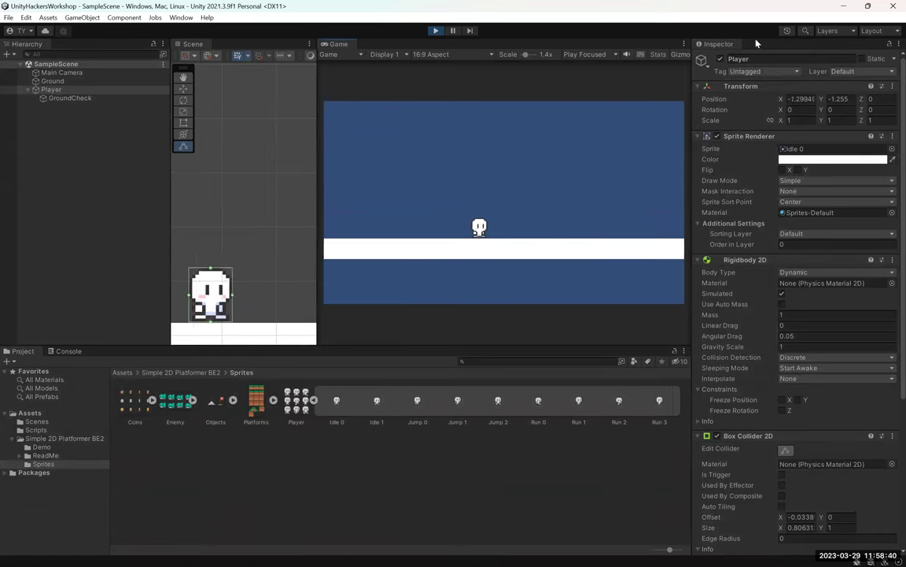
pyautogui.hotkey('ctrl', 'p')
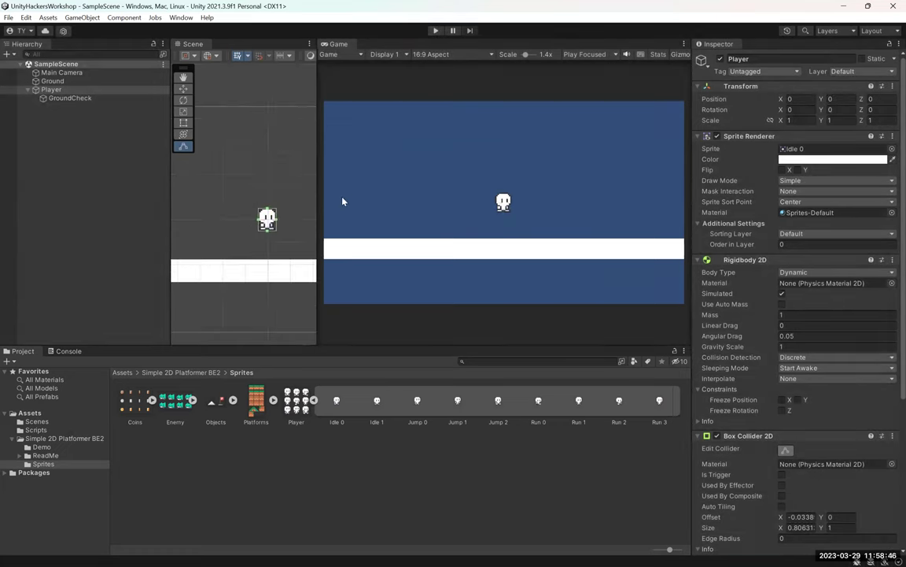
# - Widen the Scene view, then advance the slideshow past the Asset Store slide
pyautogui.moveTo(315, 186); pyautogui.dragTo(411, 188)
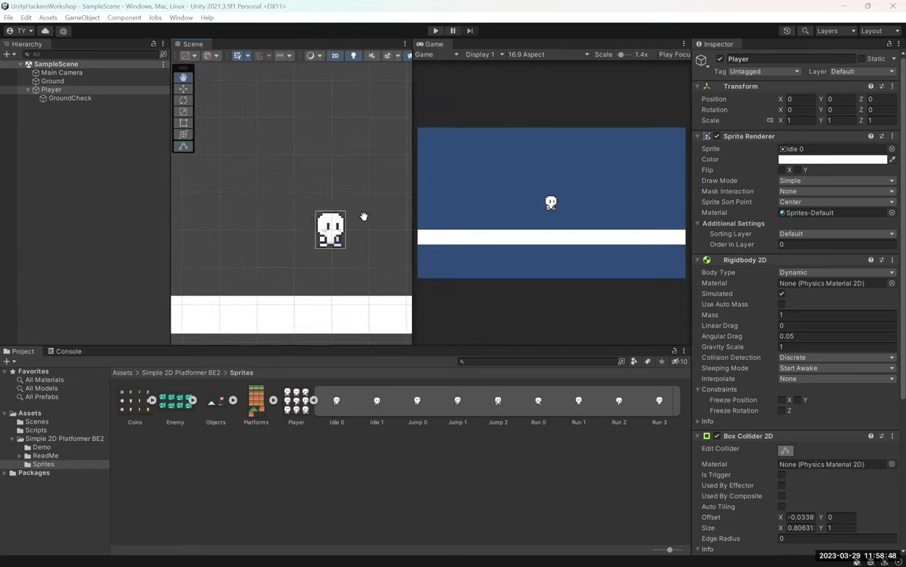
pyautogui.hotkey('alt', 'Tab')
pyautogui.press('Tab')
pyautogui.press('Tab')
pyautogui.press('Right')
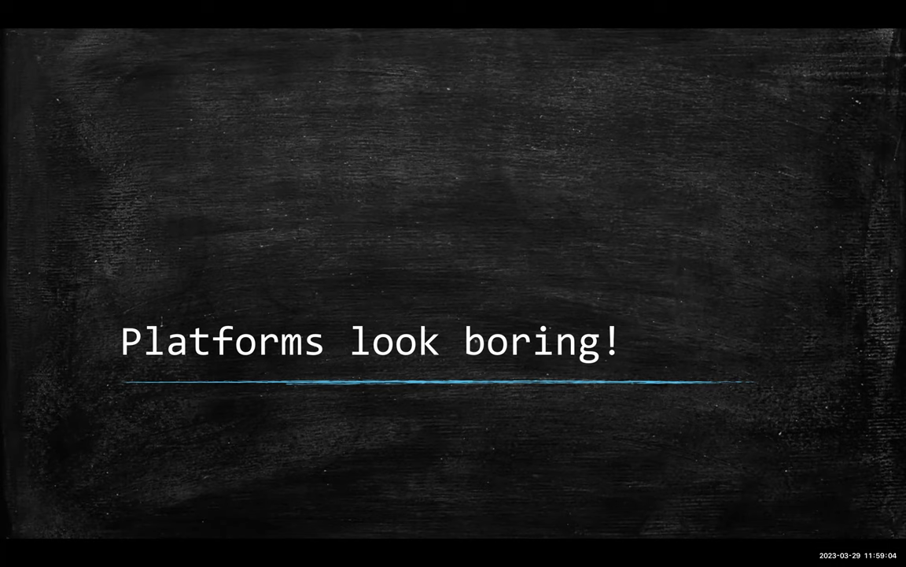
# - Show the Tilemap slide in the slideshow, then return to the Unity editor
pyautogui.hotkey('alt', 'Tab')
pyautogui.hotkey('alt', 'Tab')
pyautogui.press('Right')
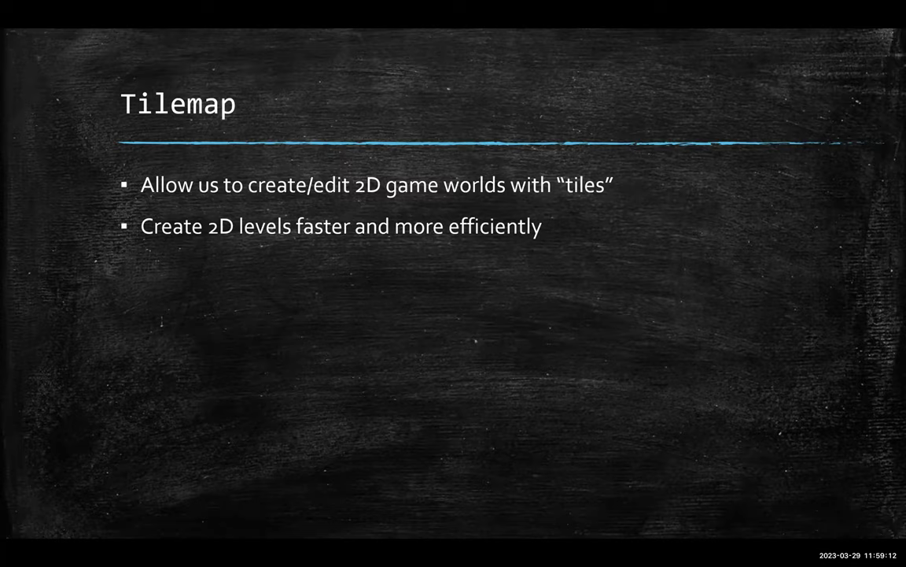
pyautogui.hotkey('alt', 'Tab')
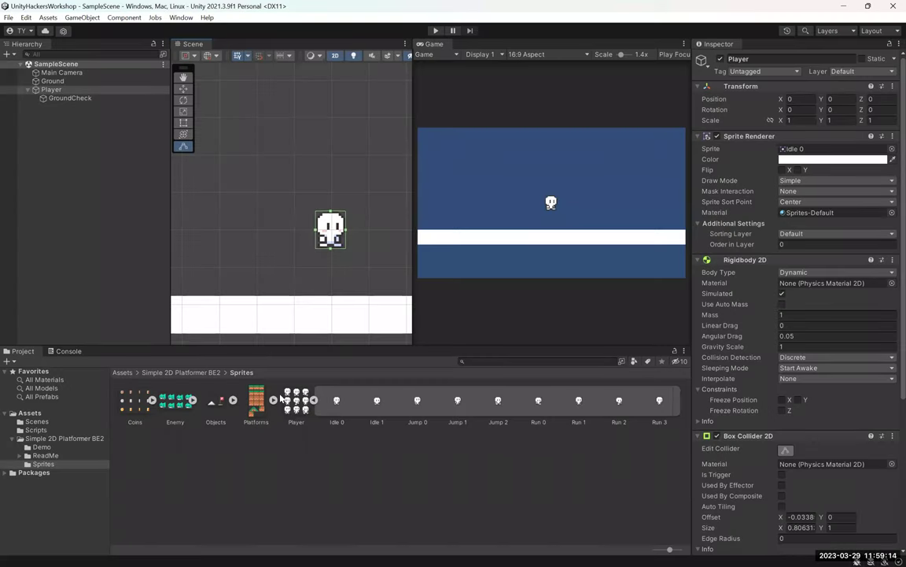
# - Expand the Platforms sprite sheet and drag its Bottom sprite into the scene beside the player
pyautogui.click(250, 362)
pyautogui.click(274, 399)
pyautogui.click(298, 403)
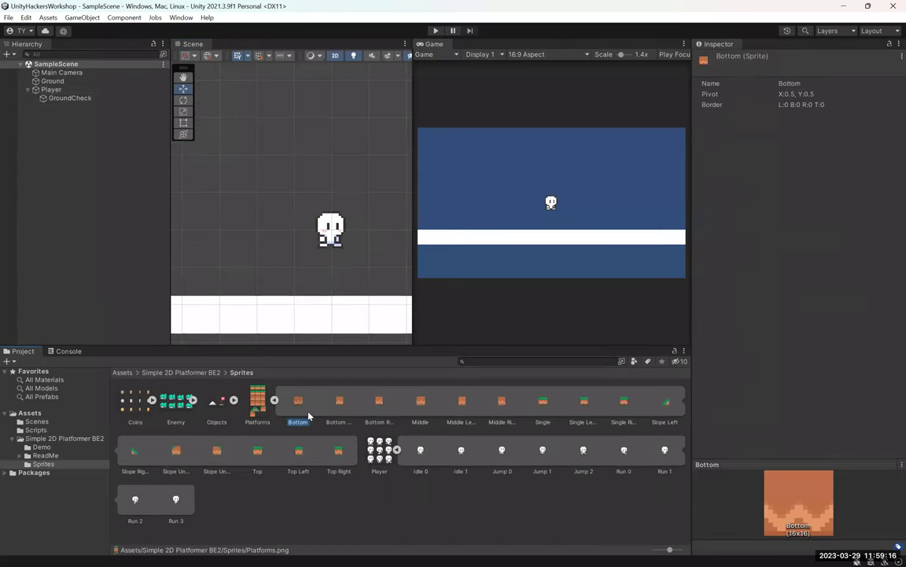
pyautogui.moveTo(288, 419); pyautogui.dragTo(265, 202)
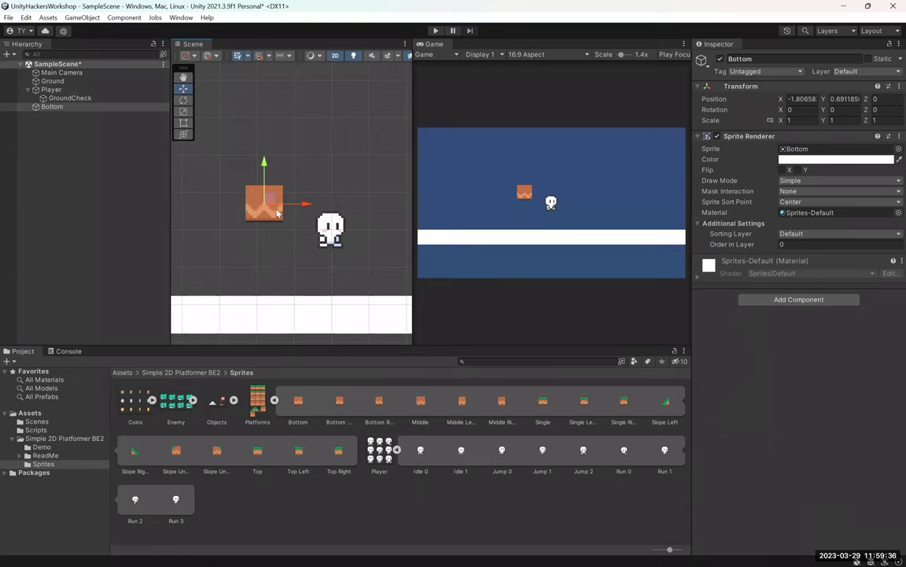
pyautogui.click(75, 114)
# - Delete the Bottom object from the Hierarchy and save the scene
pyautogui.click(55, 106)
pyautogui.press('Delete')
pyautogui.hotkey('ctrl', 's')
# - Alternate between the Tilemap slide and Unity, inspecting the Bottom and Single Left sprites
pyautogui.hotkey('alt', 'Tab')
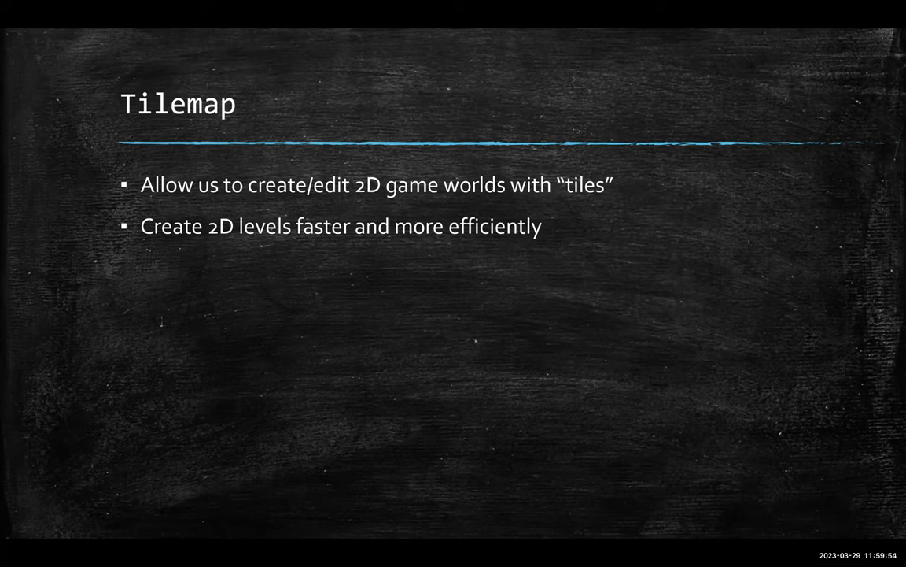
pyautogui.hotkey('alt', 'Tab')
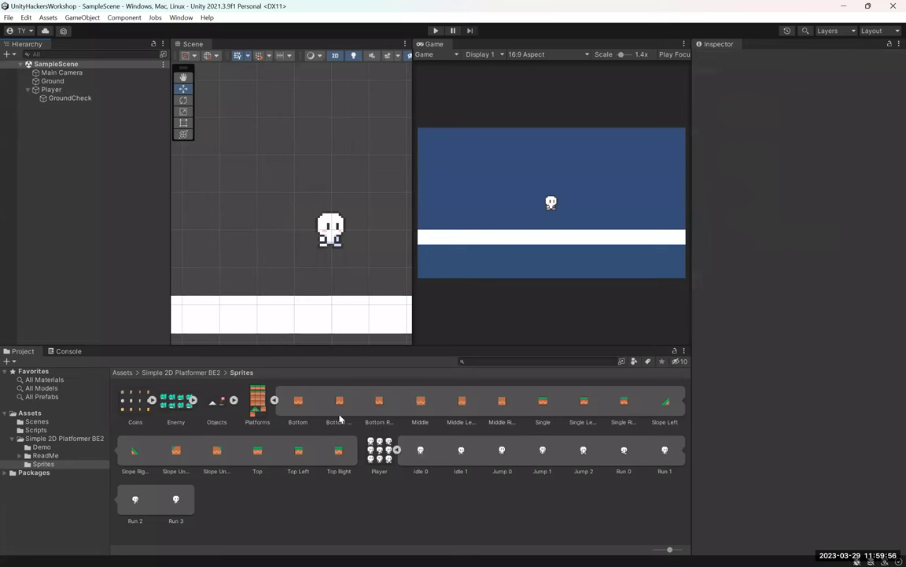
pyautogui.click(298, 400)
pyautogui.click(573, 408)
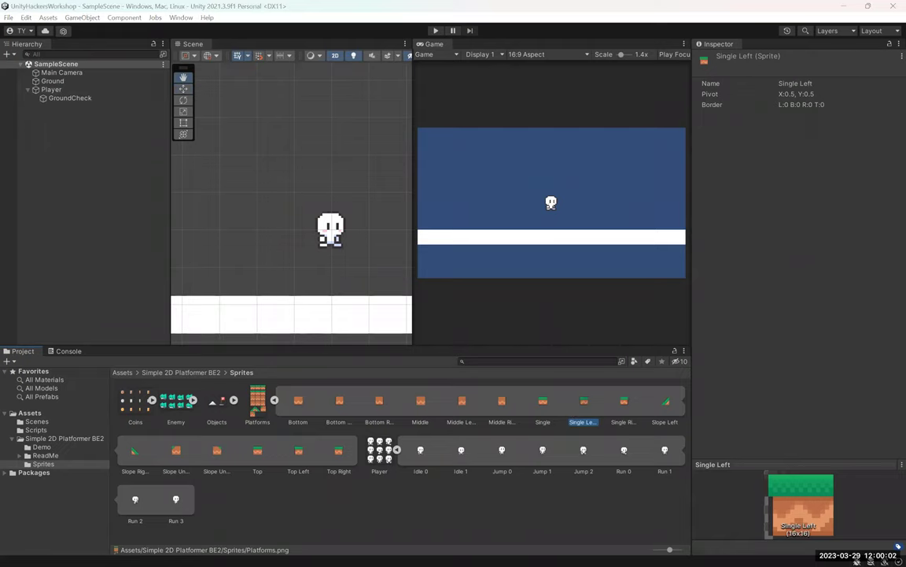
pyautogui.hotkey('alt', 'Tab')
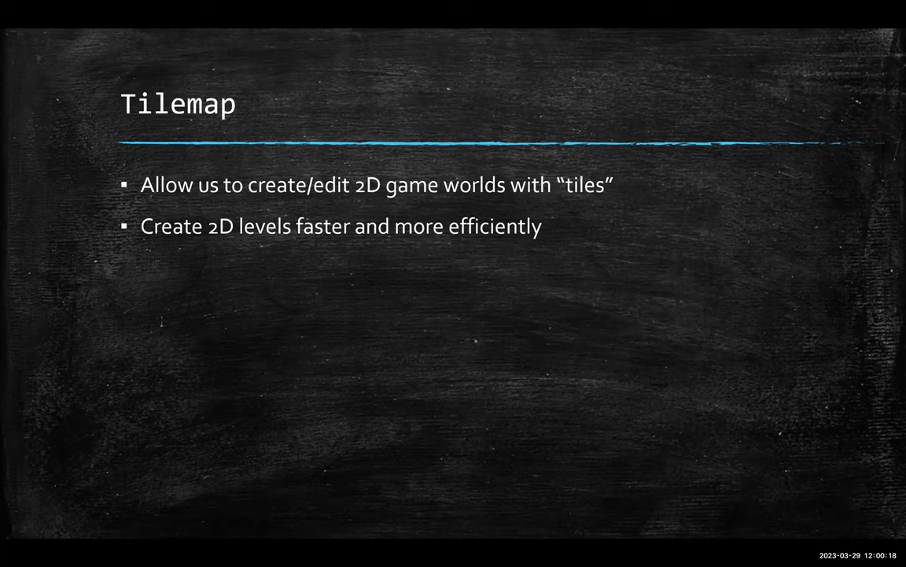
pyautogui.hotkey('alt', 'Tab')
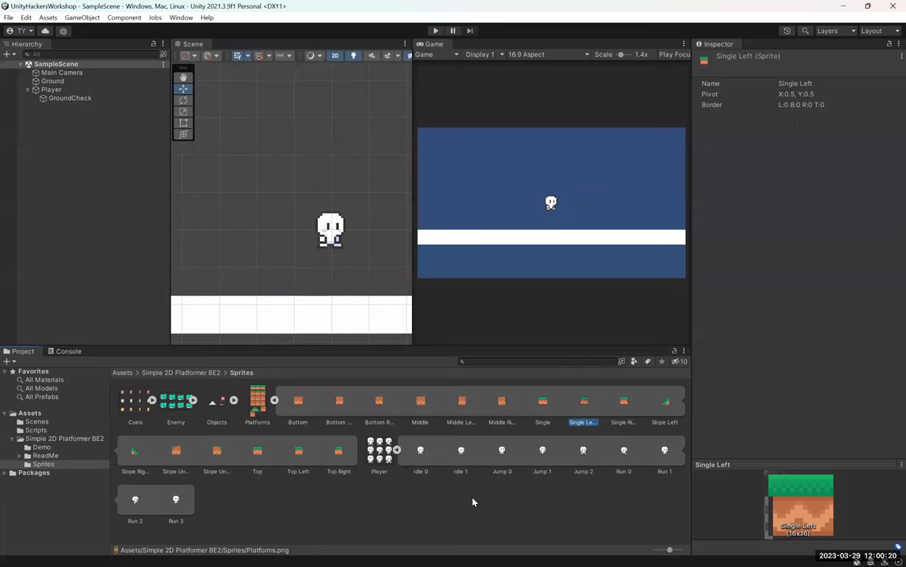
pyautogui.click(296, 402)
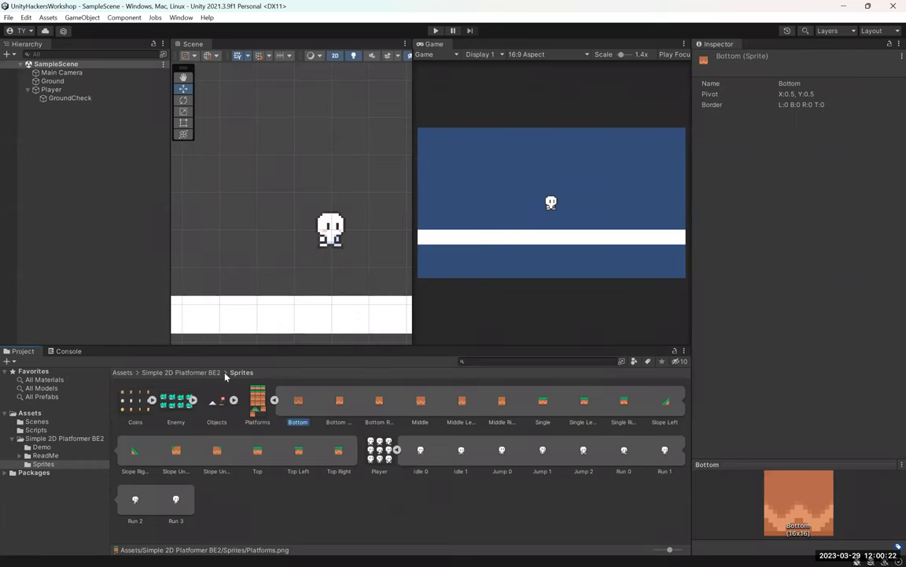
pyautogui.click(380, 513)
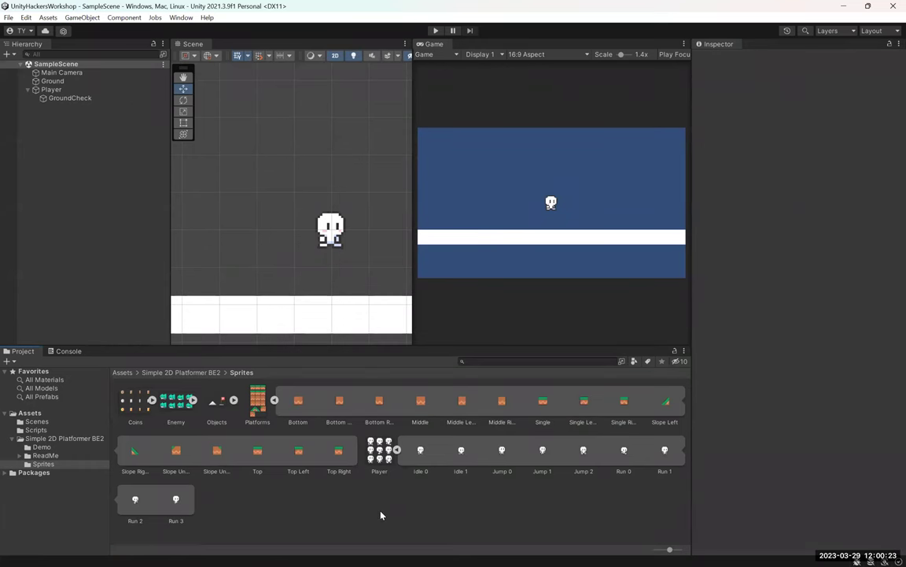
# - Open the Tile Palette window from Window > 2D and try dropping the Platforms sheet onto it
pyautogui.click(122, 18)
pyautogui.moveTo(182, 19)
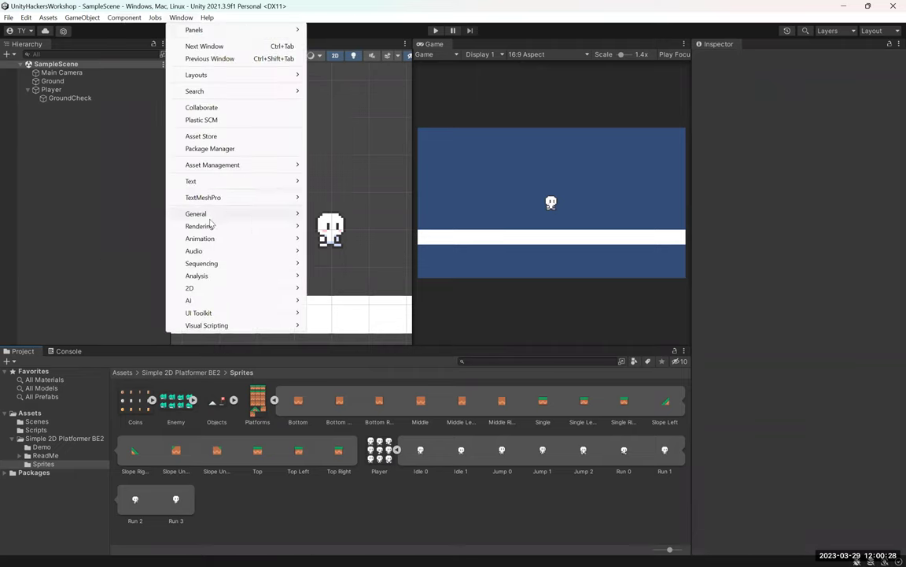
pyautogui.moveTo(220, 288)
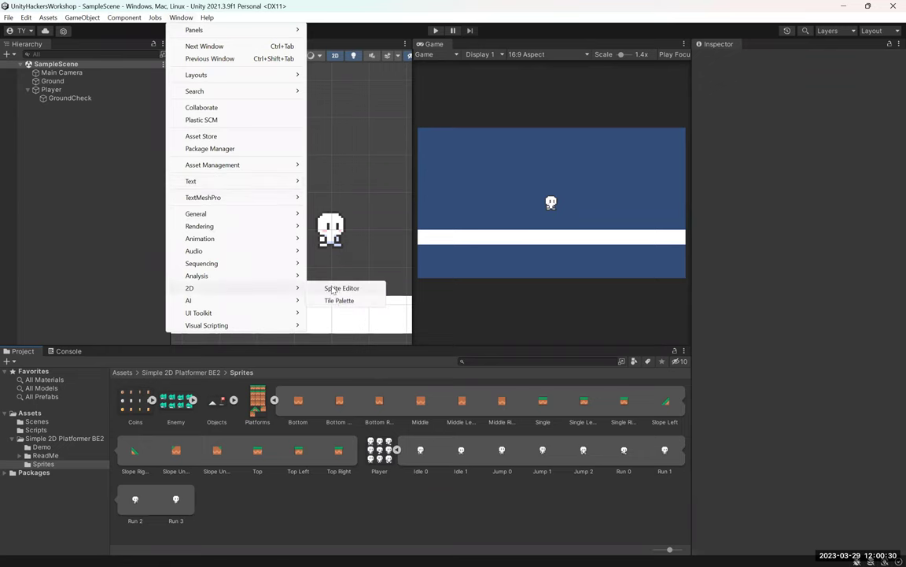
pyautogui.click(333, 299)
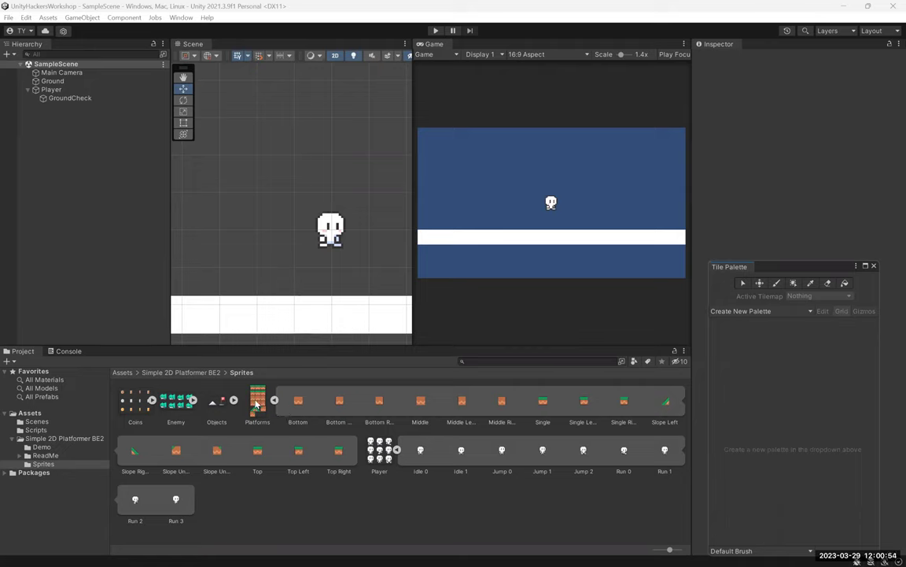
pyautogui.moveTo(778, 262); pyautogui.dragTo(777, 250)
pyautogui.moveTo(257, 402); pyautogui.dragTo(633, 388)
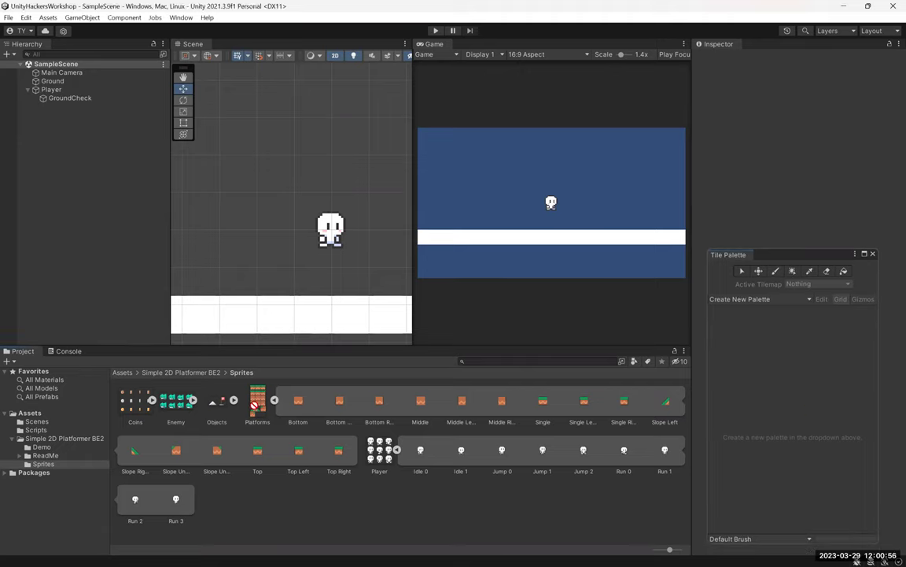
# - Navigate to the top-level Assets folder in the Project panel and open its context menu
pyautogui.click(37, 422)
pyautogui.click(30, 412)
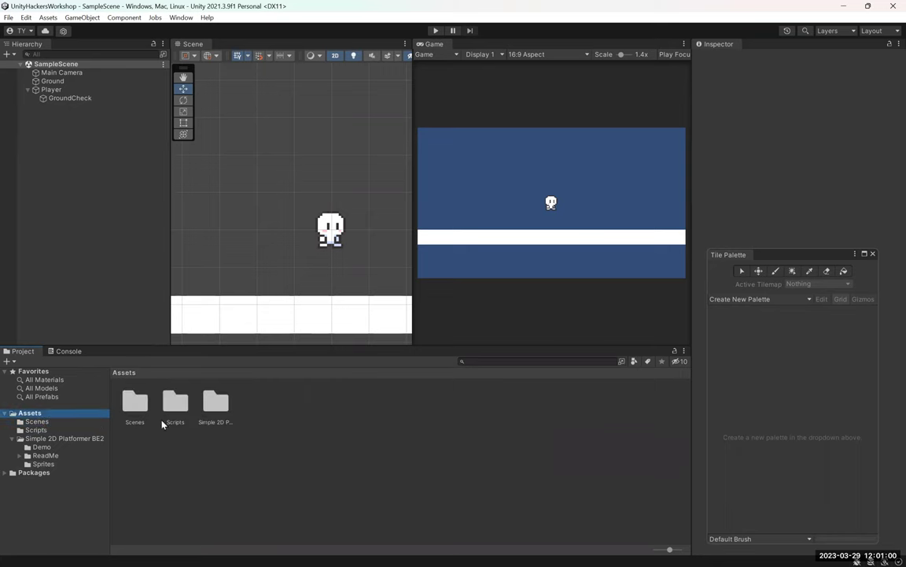
pyautogui.rightClick(309, 431)
# - Create a folder named Sprites under Assets and open it
pyautogui.moveTo(377, 144)
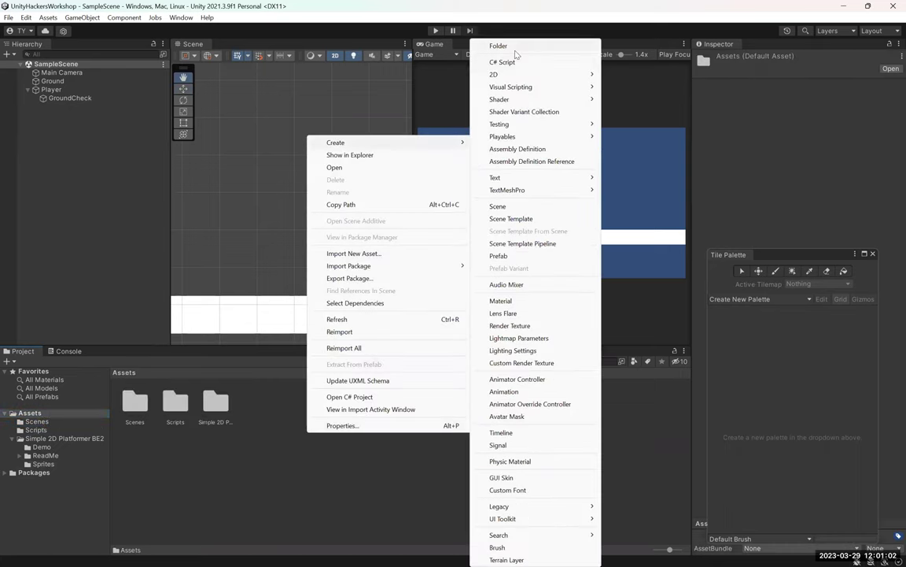
pyautogui.click(498, 46)
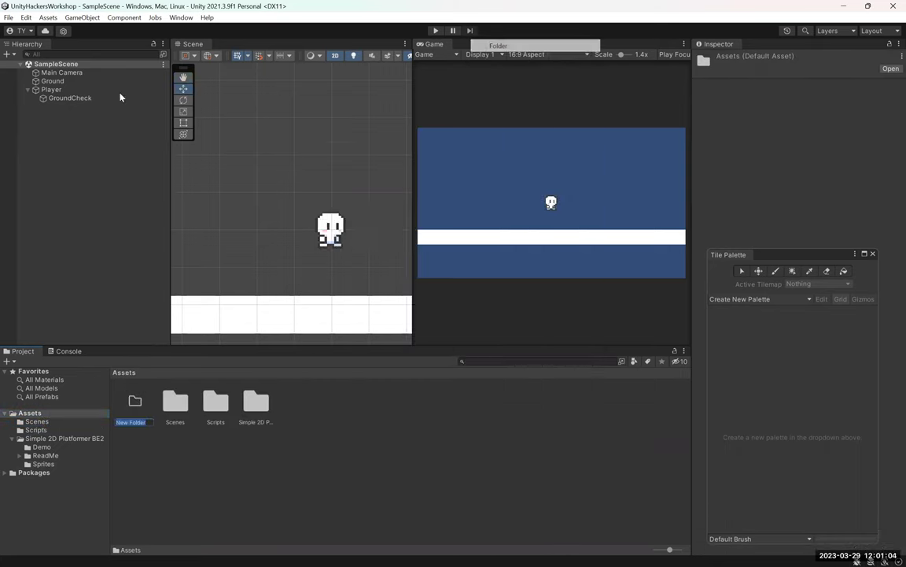
pyautogui.write('Sprites')
pyautogui.press('Return')
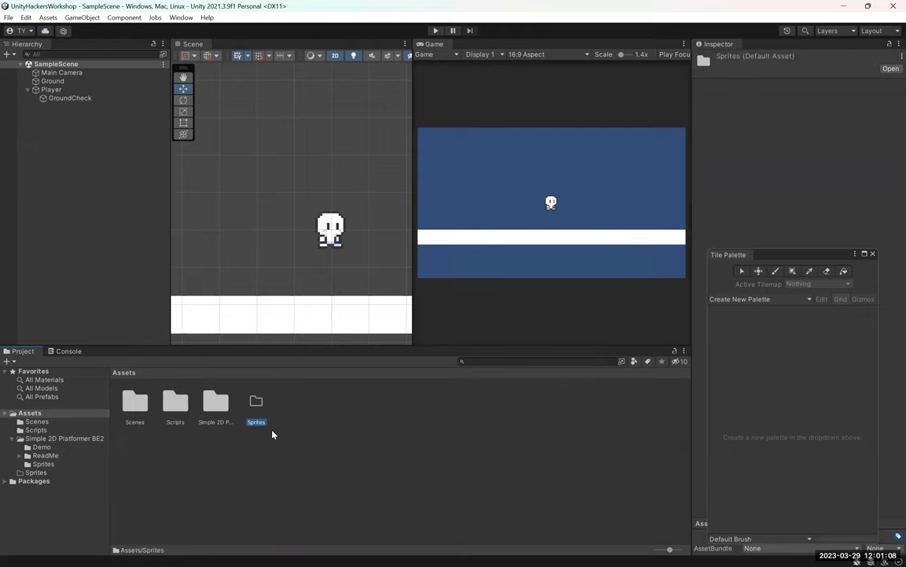
pyautogui.doubleClick(255, 403)
# - Create a rectangular tile palette named Ground inside the Sprites folder
pyautogui.rightClick(258, 403)
pyautogui.moveTo(341, 120)
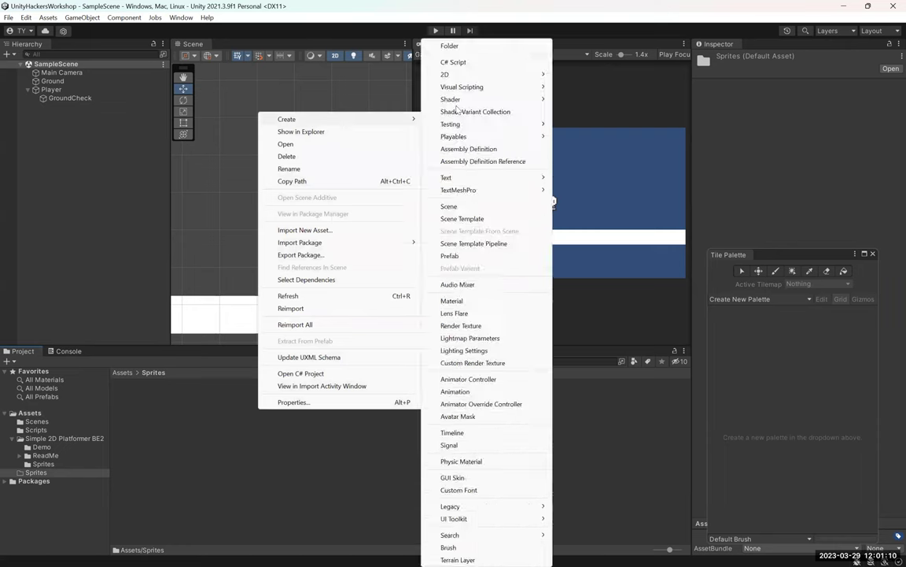
pyautogui.moveTo(445, 73)
pyautogui.moveTo(606, 87)
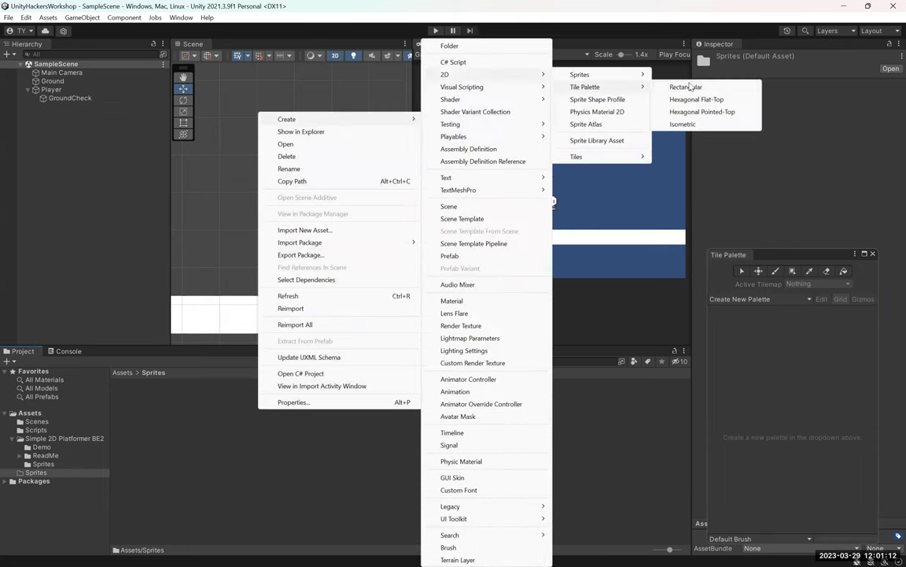
pyautogui.click(675, 87)
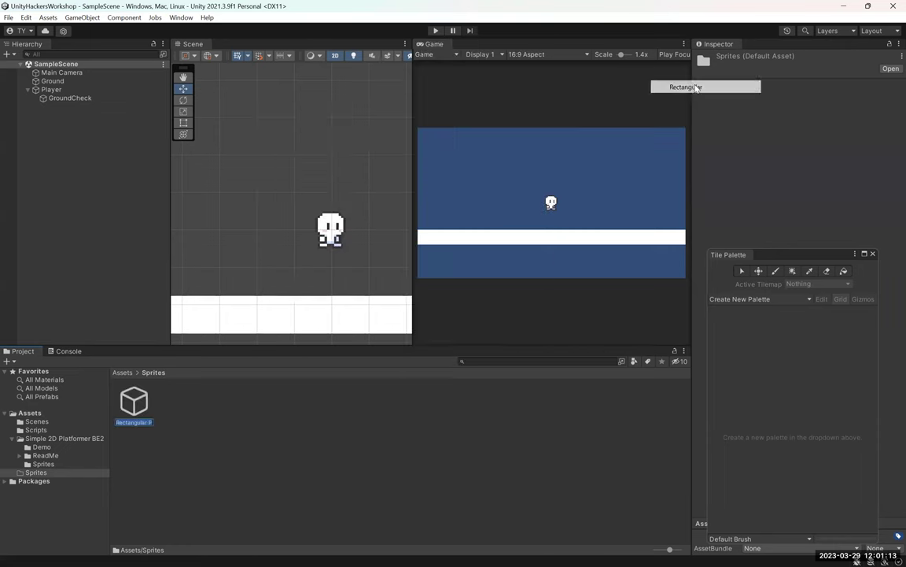
pyautogui.write('Ground')
pyautogui.click(243, 319)
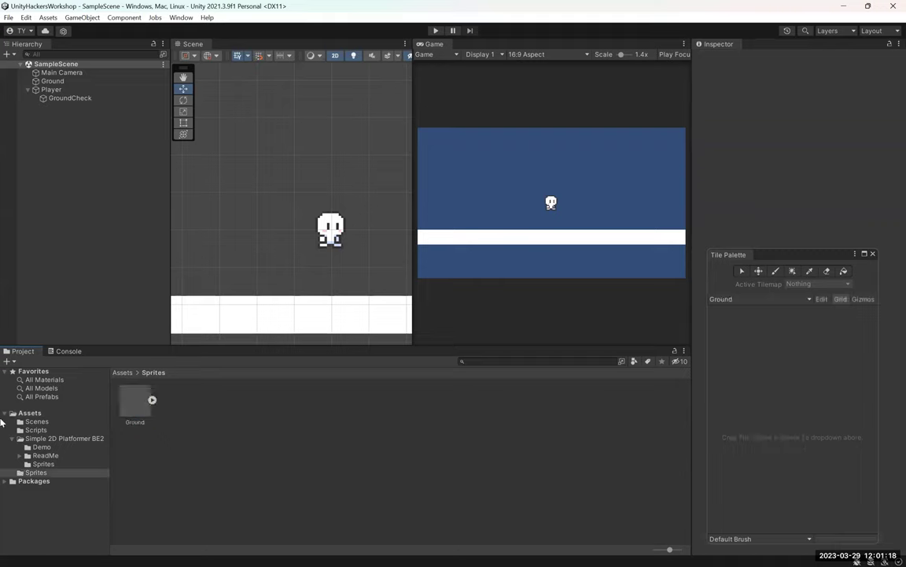
# - Add the Platforms sheet to the Ground palette and generate its tiles into the chosen folder
pyautogui.click(44, 464)
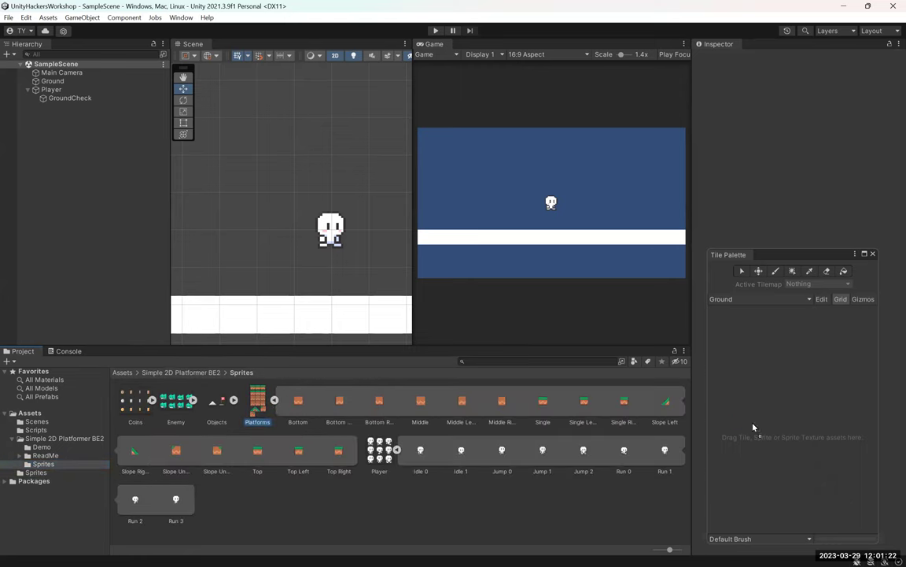
pyautogui.moveTo(753, 428); pyautogui.dragTo(764, 394)
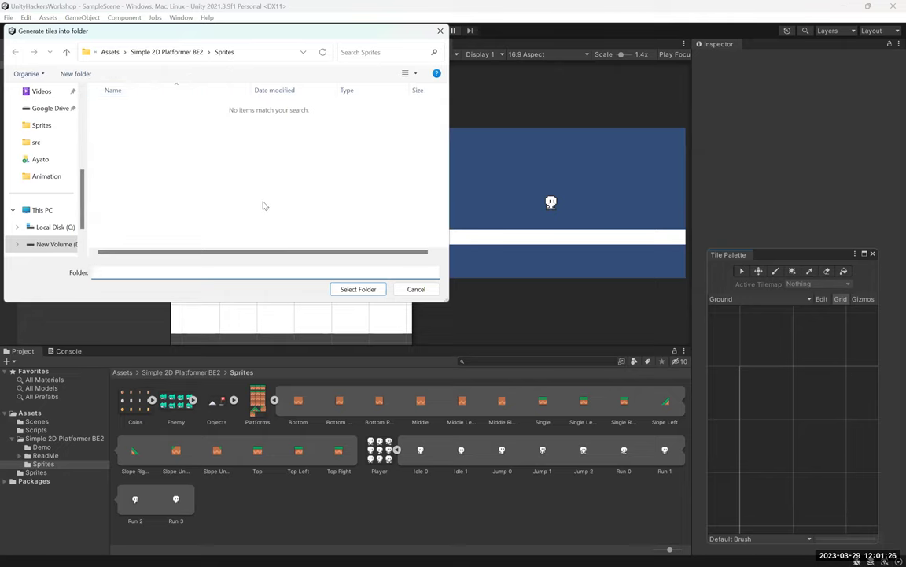
pyautogui.click(358, 289)
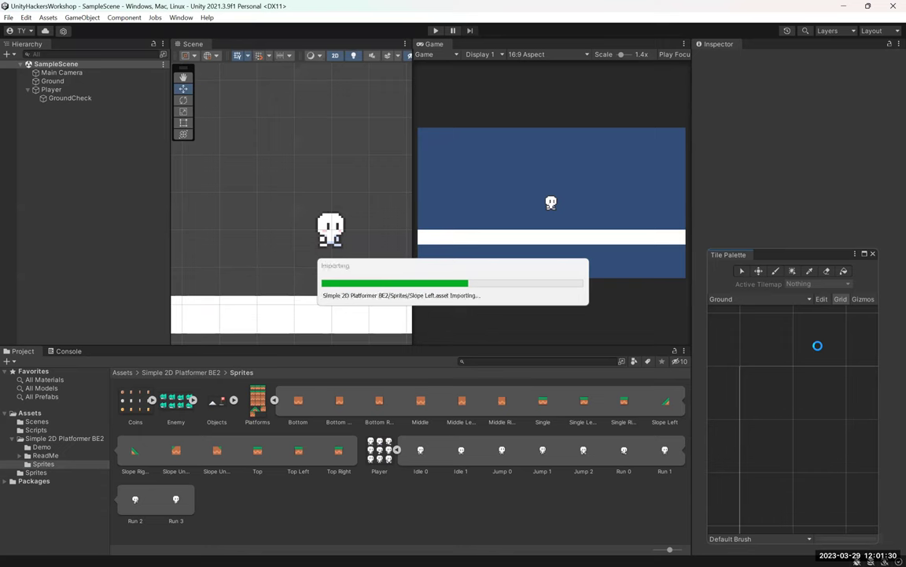
# - Select the top-left grass-topped tile in the Ground palette as the paint tile
pyautogui.click(39, 422)
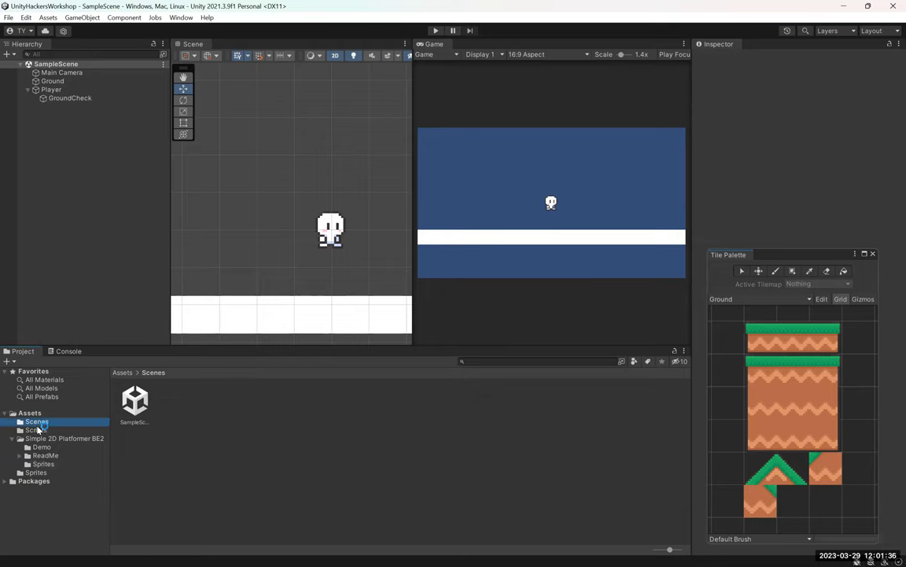
pyautogui.click(32, 472)
pyautogui.click(152, 400)
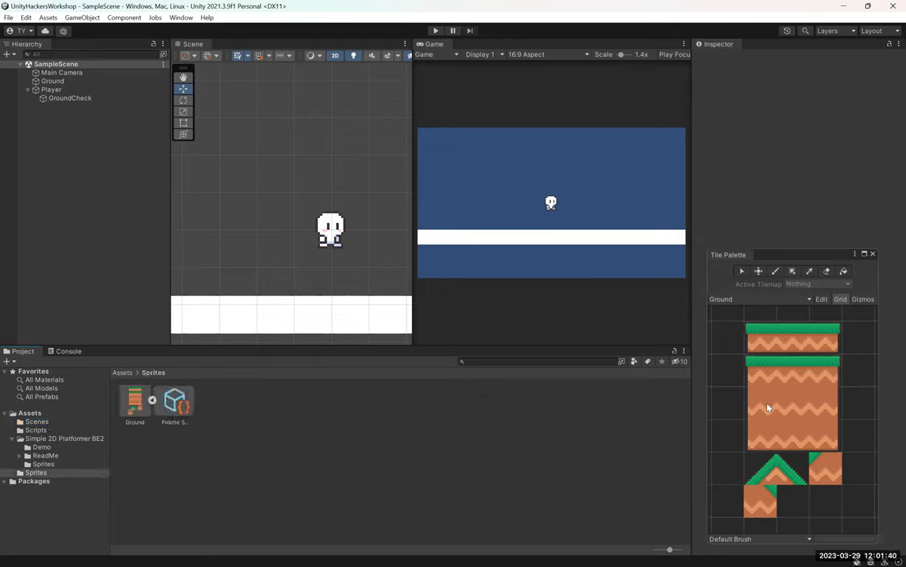
pyautogui.click(760, 347)
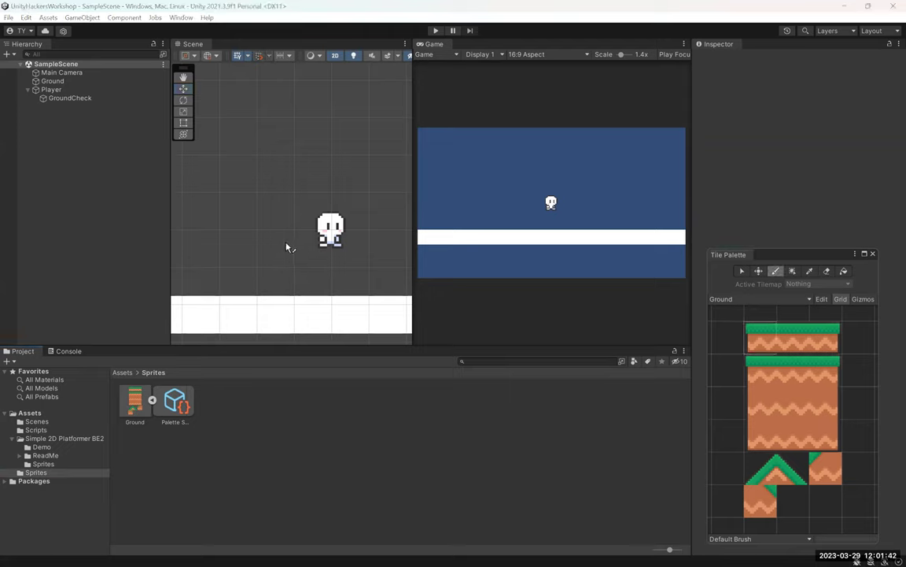
pyautogui.scroll(-5, 297, 259)
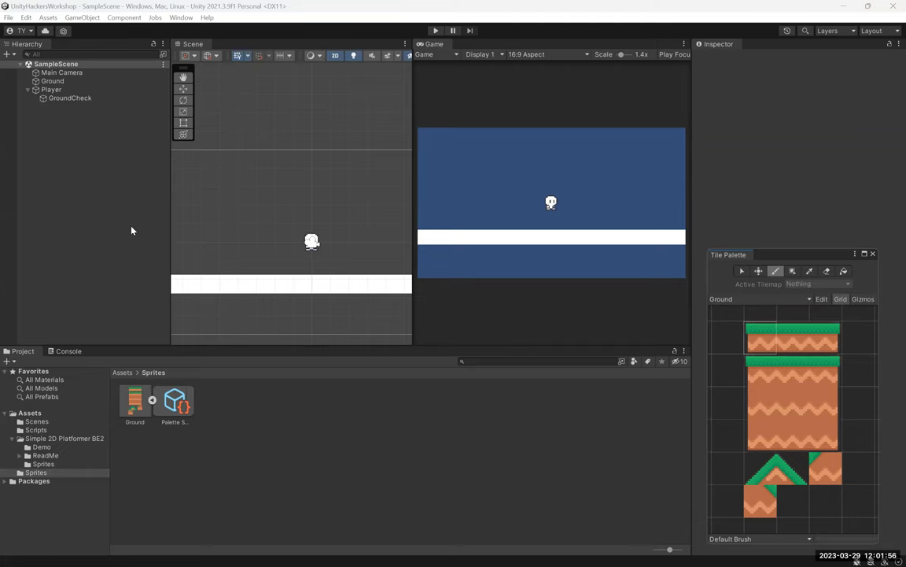
# - Create a rectangular tilemap named Ground in the Hierarchy and save the scene
pyautogui.rightClick(92, 190)
pyautogui.moveTo(138, 336)
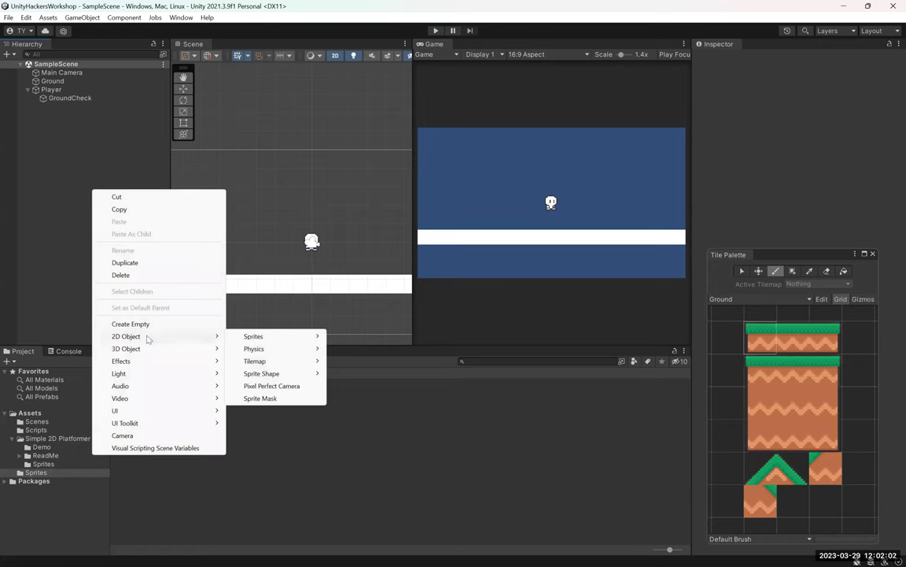
pyautogui.moveTo(279, 364)
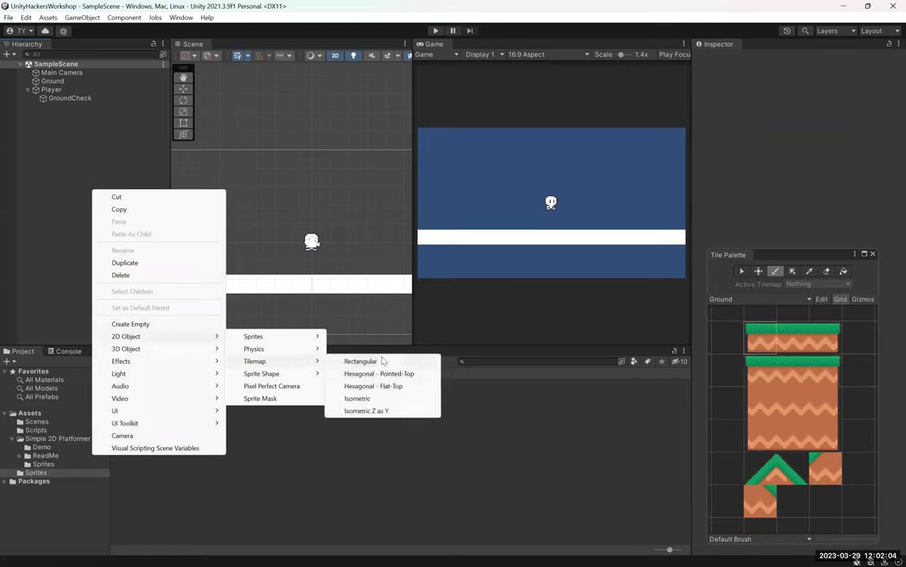
pyautogui.click(378, 358)
pyautogui.write('Ground')
pyautogui.press('Return')
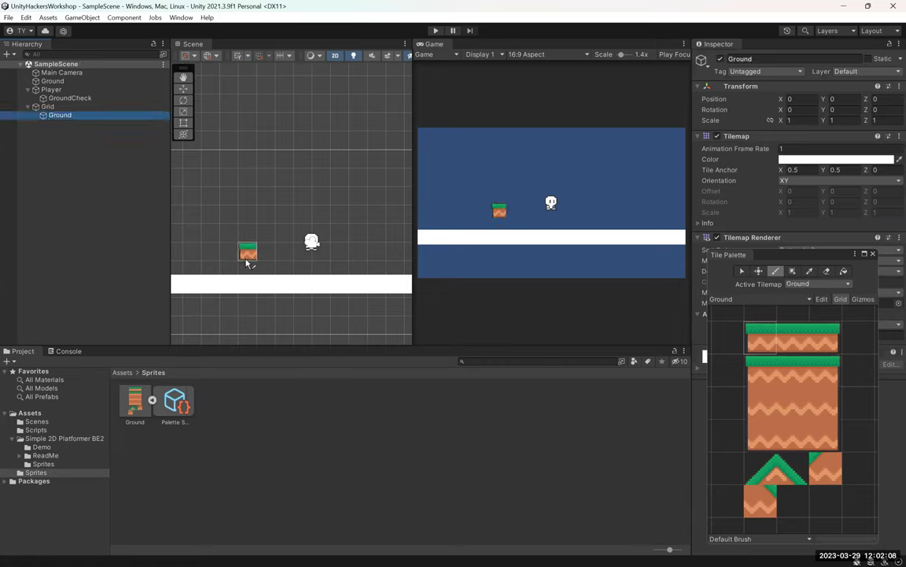
pyautogui.hotkey('ctrl', 's')
# - Paint grass tiles left of and under the player with the grass tile
pyautogui.click(756, 337)
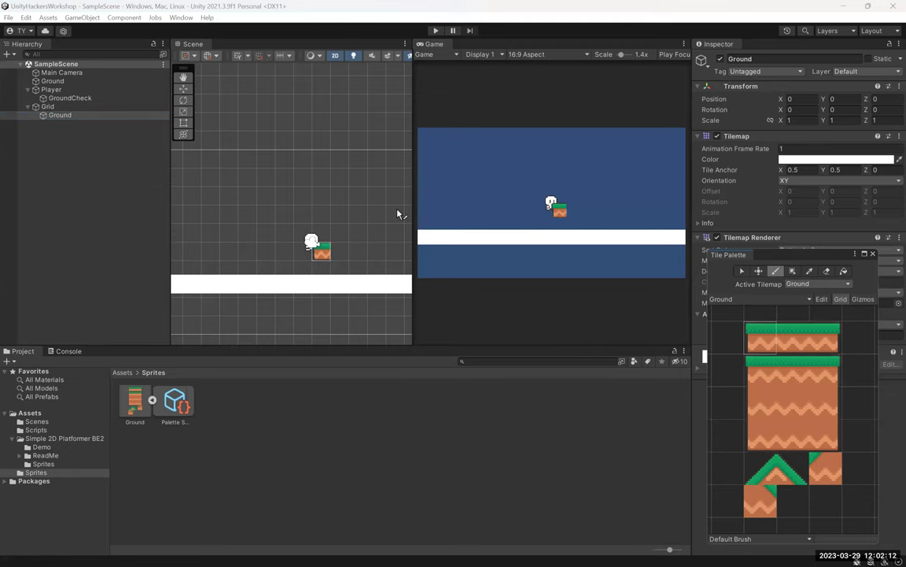
pyautogui.moveTo(412, 202); pyautogui.dragTo(590, 196)
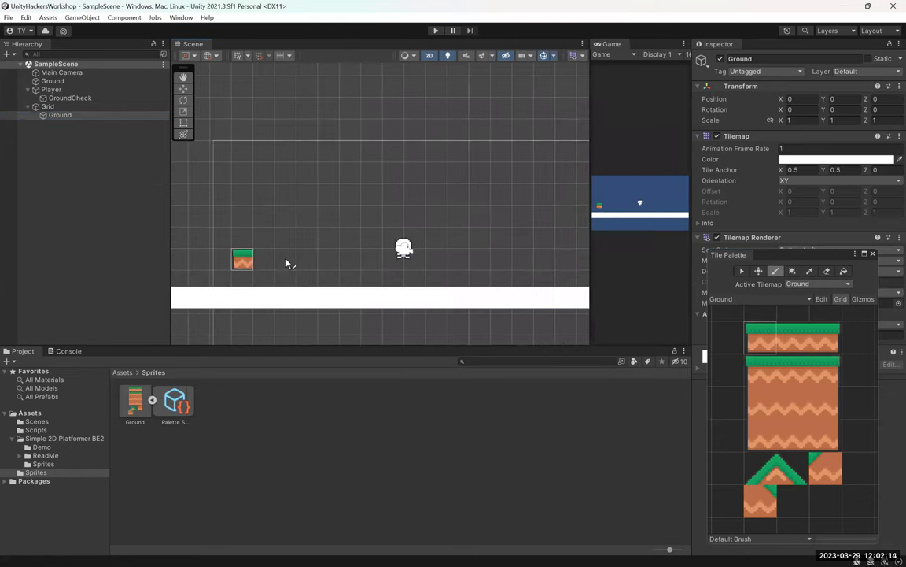
pyautogui.click(221, 260)
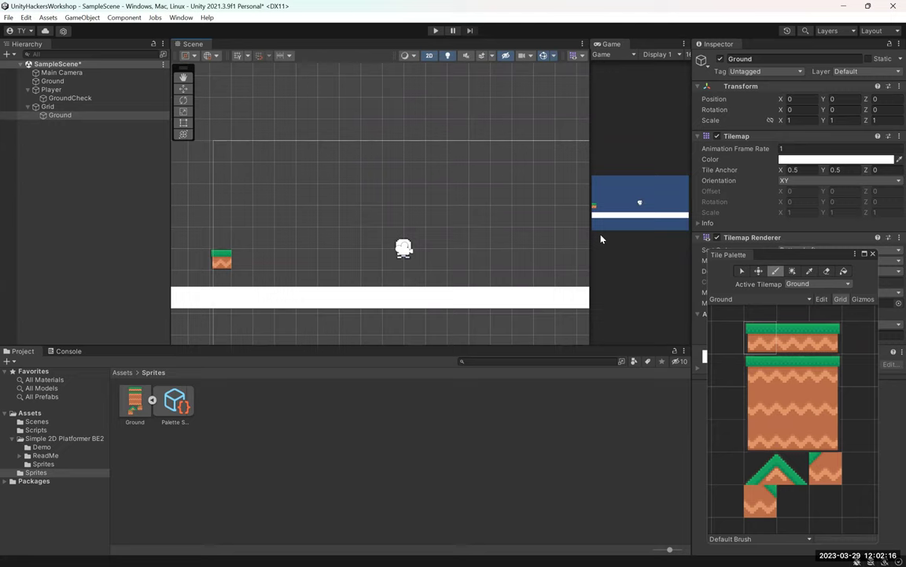
pyautogui.moveTo(590, 221); pyautogui.dragTo(309, 205)
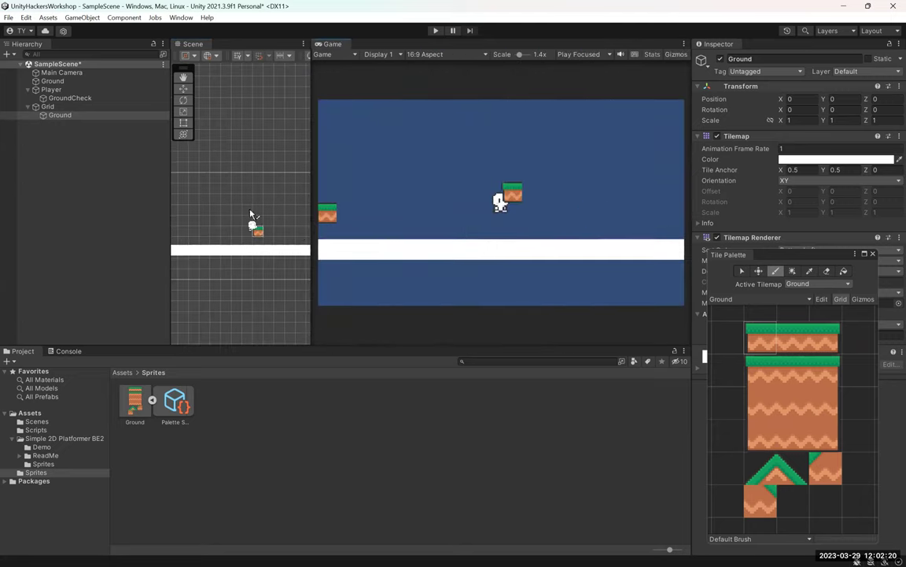
pyautogui.moveTo(311, 206); pyautogui.dragTo(639, 223)
pyautogui.moveTo(240, 261)
pyautogui.mouseDown()
pyautogui.moveTo(633, 263)
pyautogui.moveTo(323, 212)
pyautogui.moveTo(311, 223)
pyautogui.mouseUp()
# - Extend the grass row to the right, paint dirt rows beneath it, and save the scene
pyautogui.click(630, 236)
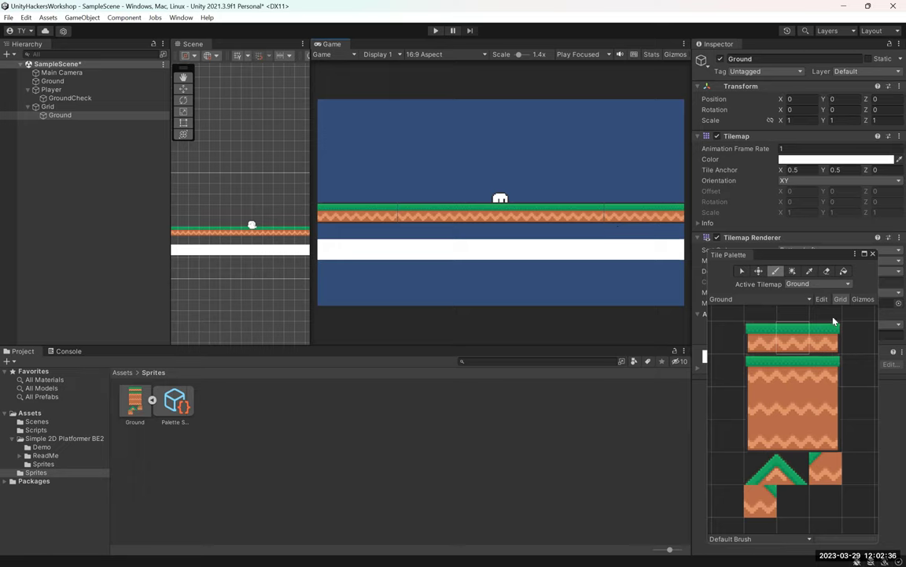
pyautogui.moveTo(311, 197); pyautogui.dragTo(541, 197)
pyautogui.moveTo(240, 296)
pyautogui.mouseDown()
pyautogui.moveTo(196, 279)
pyautogui.moveTo(421, 297)
pyautogui.moveTo(259, 295)
pyautogui.moveTo(492, 301)
pyautogui.moveTo(485, 297)
pyautogui.mouseUp()
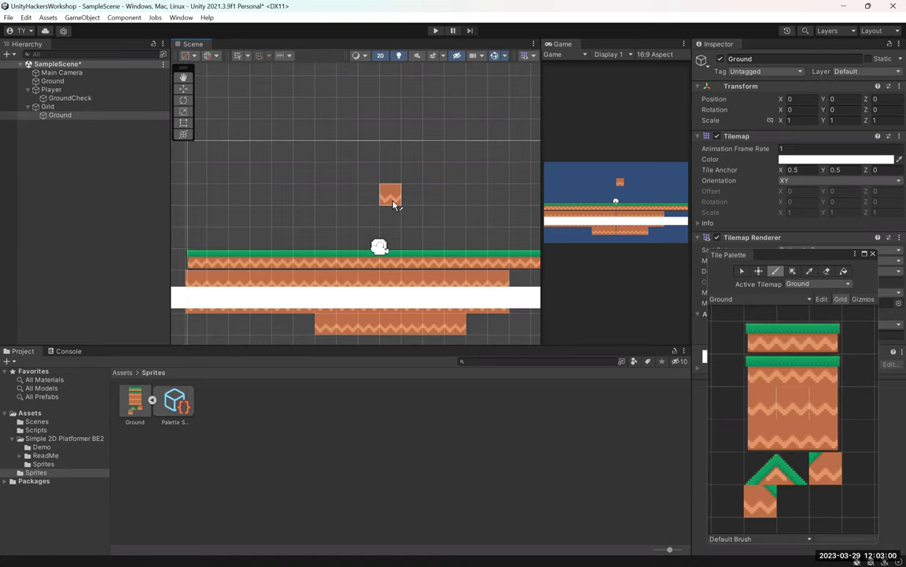
pyautogui.hotkey('ctrl', 's')
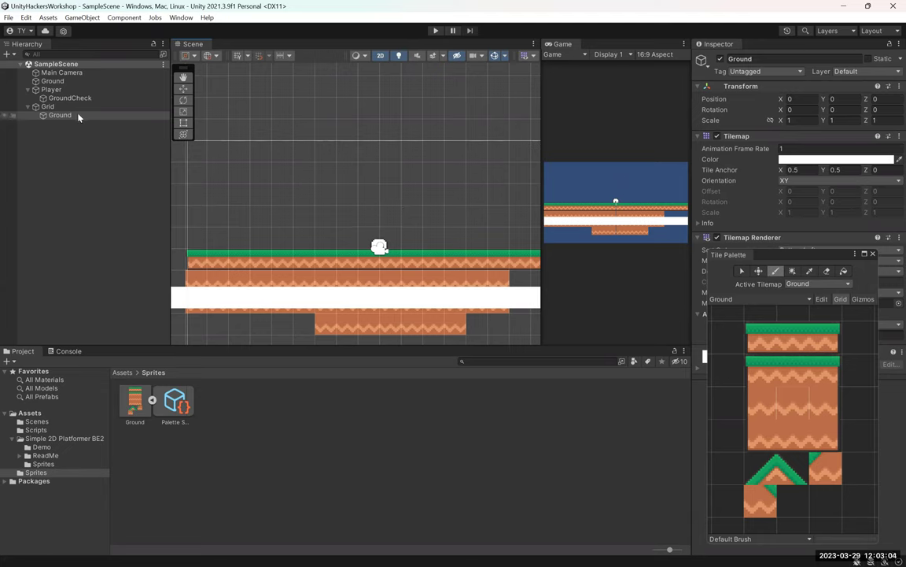
# - Delete the old white Ground sprite, select the Ground tilemap under Grid, and move the tile palette aside
pyautogui.click(59, 83)
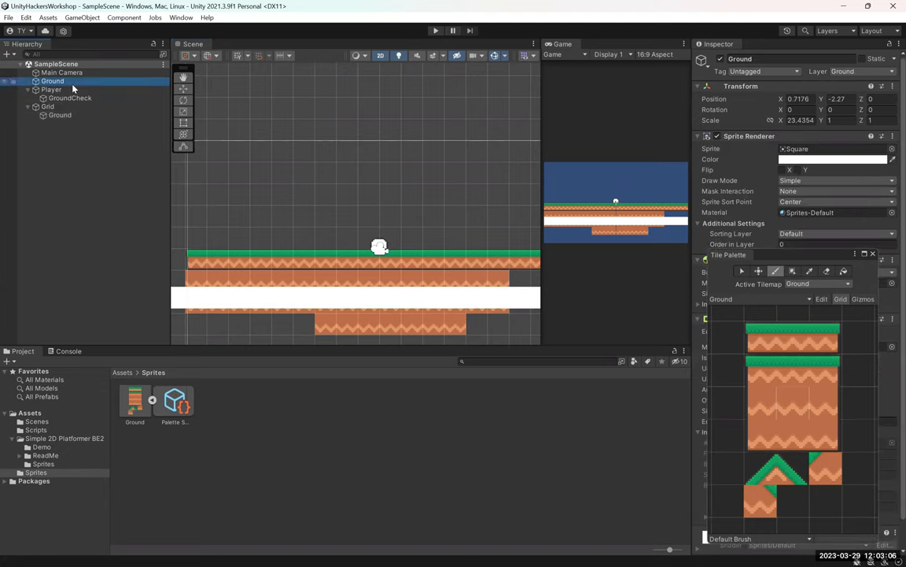
pyautogui.press('Delete')
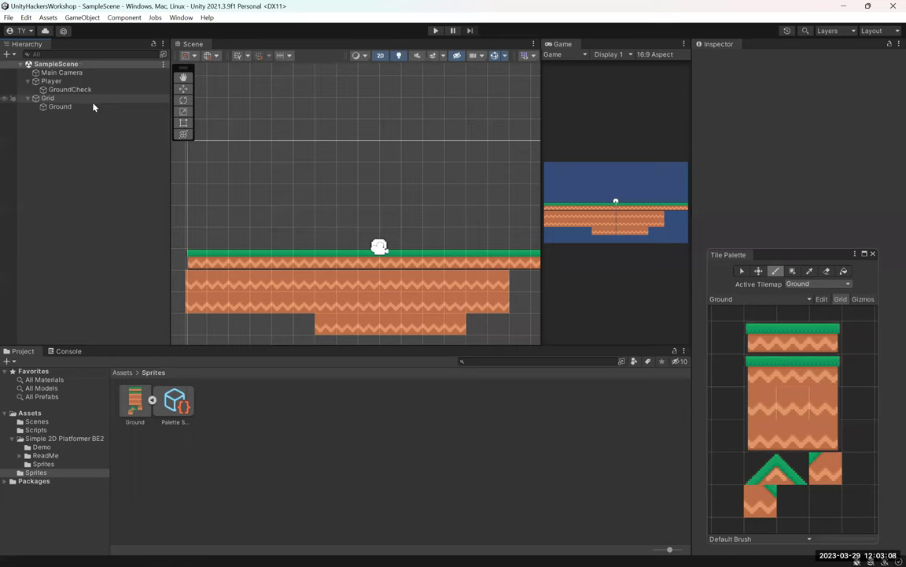
pyautogui.click(93, 106)
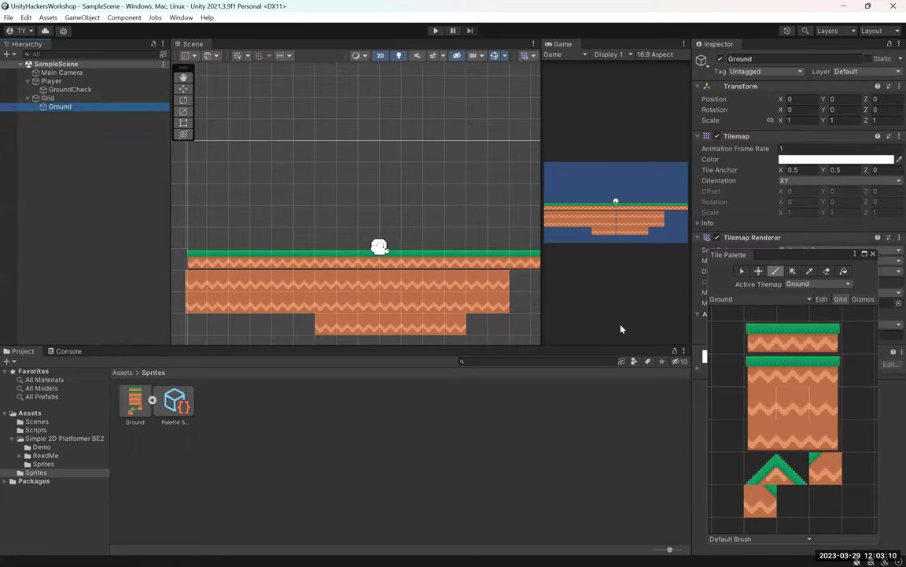
pyautogui.click(775, 260)
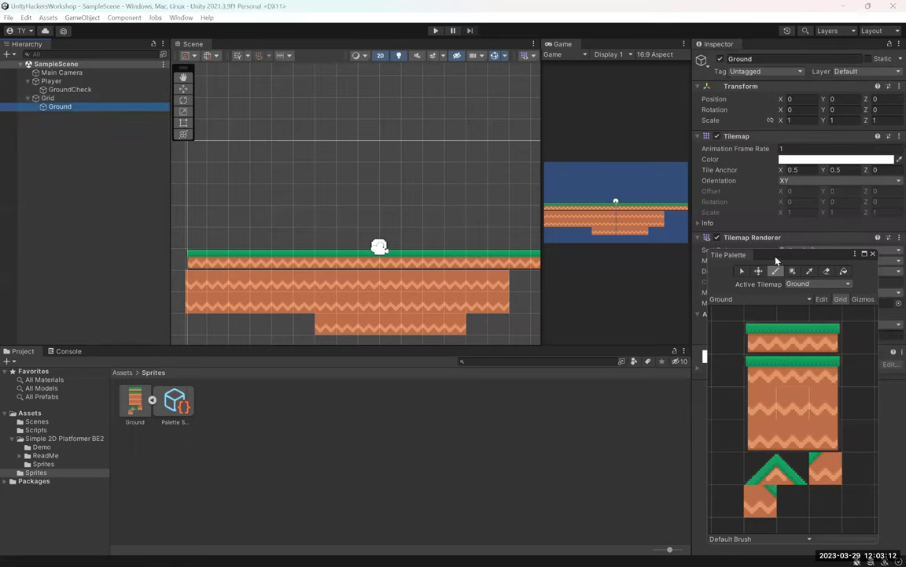
pyautogui.moveTo(776, 260); pyautogui.dragTo(380, 409)
pyautogui.click(794, 390)
# - Add a Rigidbody 2D to the Ground tilemap and set its Body Type to Static
pyautogui.write('rigid')
pyautogui.press('Down')
pyautogui.press('Return')
pyautogui.click(810, 363)
pyautogui.click(791, 398)
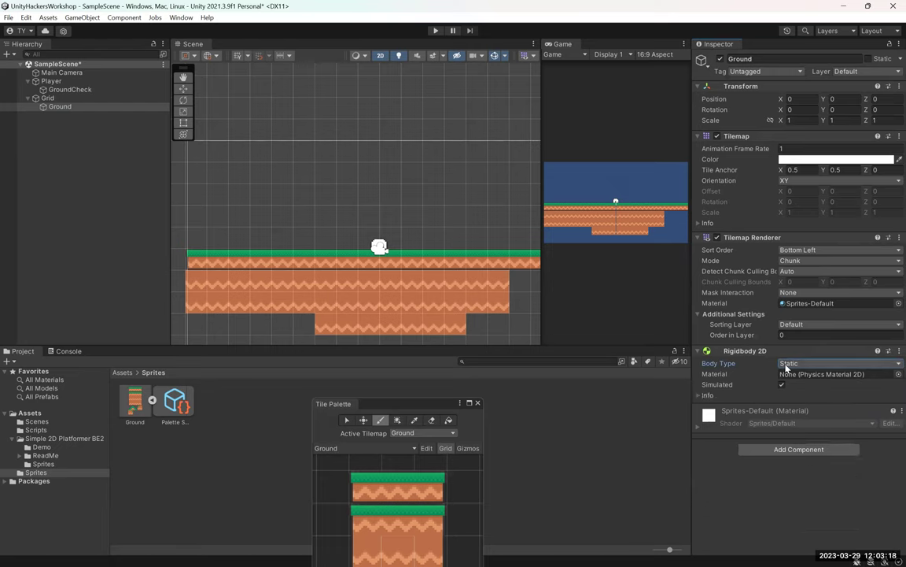
# - Paint and erase a test column of dirt tiles, then add a Tilemap Collider 2D to Ground
pyautogui.click(809, 452)
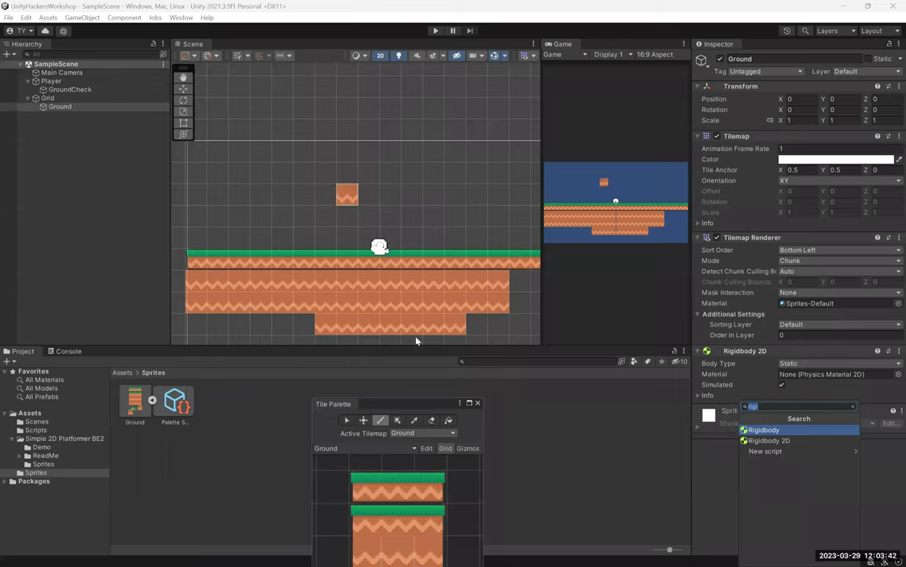
pyautogui.moveTo(477, 238); pyautogui.dragTo(477, 127)
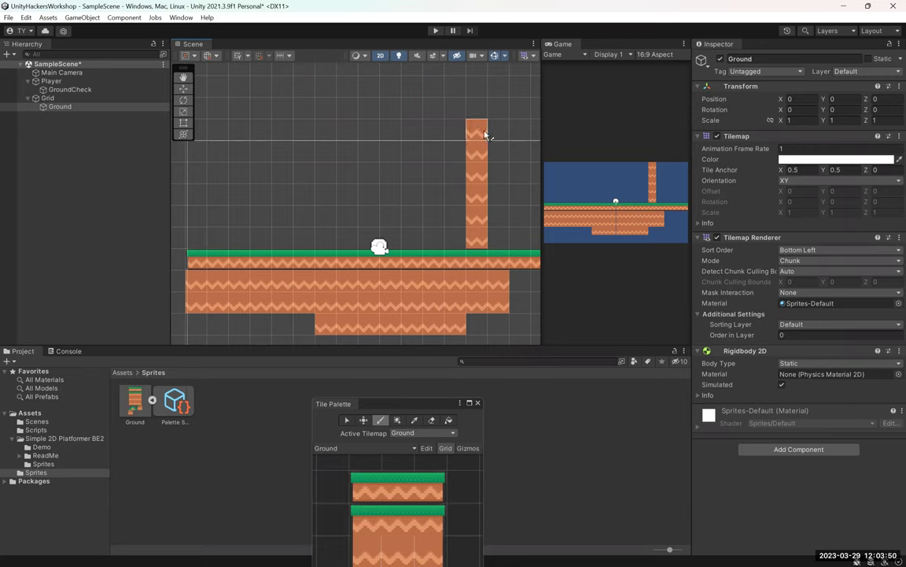
pyautogui.keyDown('shift'); pyautogui.moveTo(477, 130); pyautogui.dragTo(477, 240); pyautogui.keyUp('shift')
pyautogui.click(784, 449)
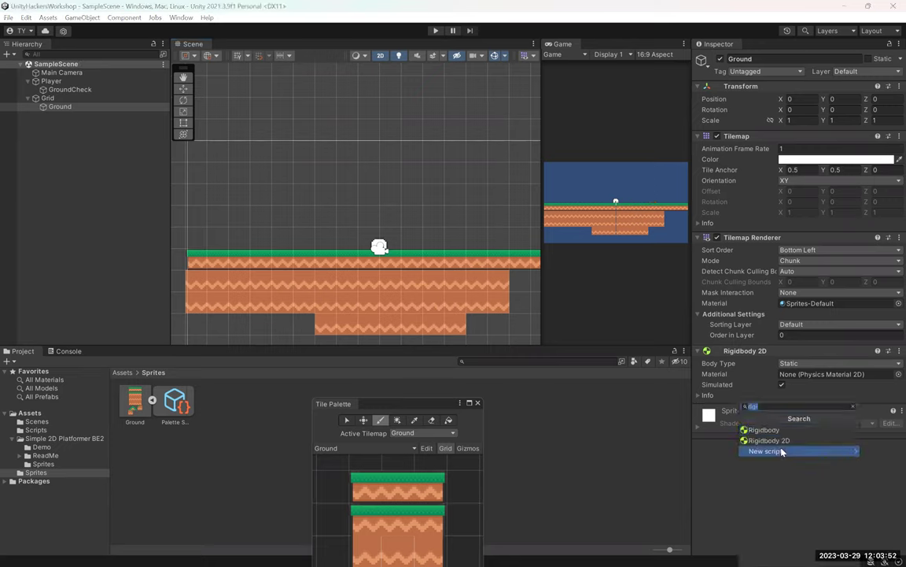
pyautogui.write('tilemap')
pyautogui.click(779, 439)
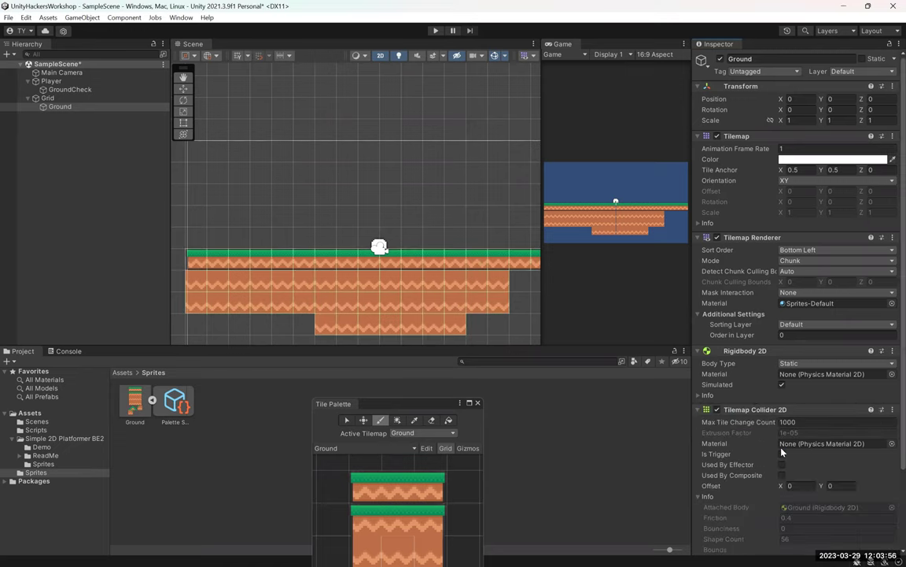
# - Paint a plain dirt tile into the grass row and enter Play mode to test the ground
pyautogui.click(261, 261)
pyautogui.scroll(4, 279, 264)
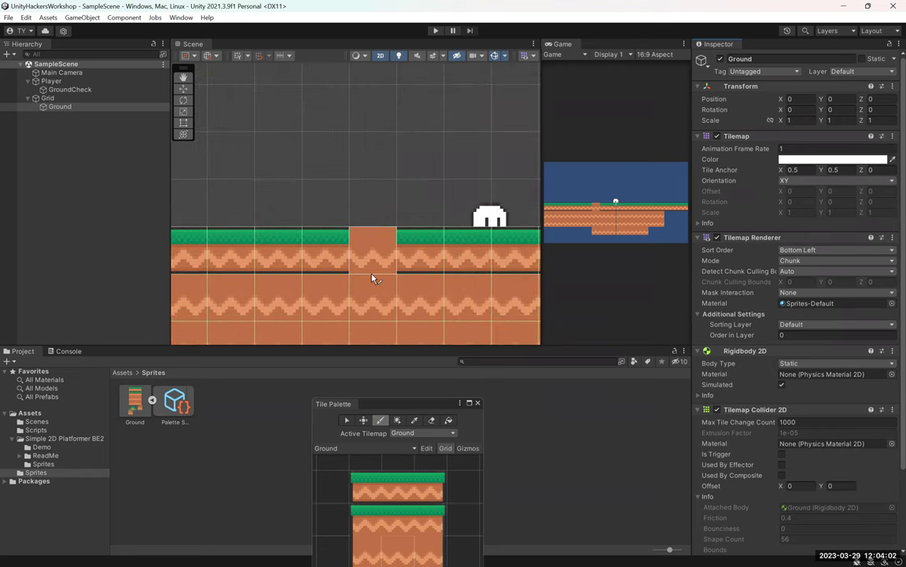
pyautogui.scroll(-5, 373, 277)
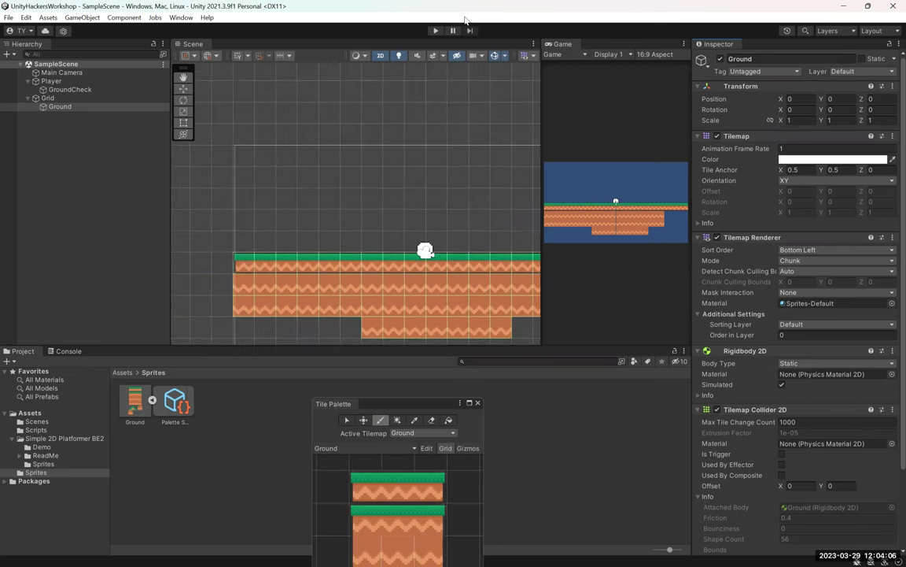
pyautogui.click(436, 30)
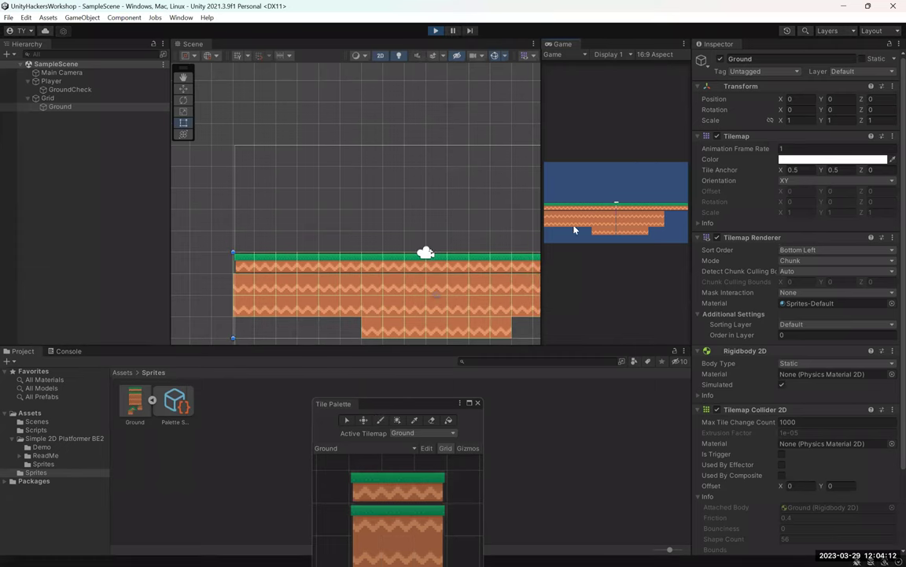
# - Exit Play mode and erase the platform's whole top grass row, including the leftover right-end block
pyautogui.click(433, 32)
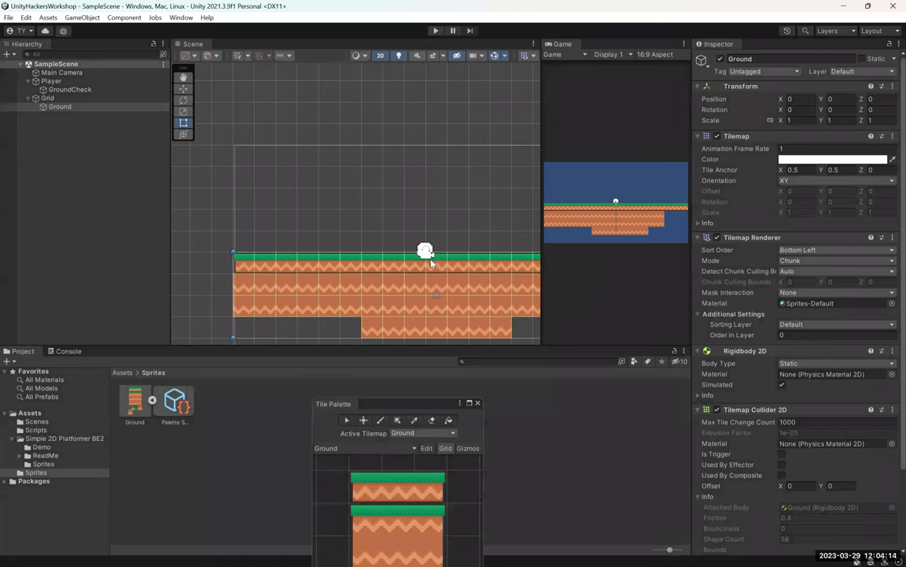
pyautogui.click(436, 418)
pyautogui.moveTo(236, 261); pyautogui.dragTo(548, 268)
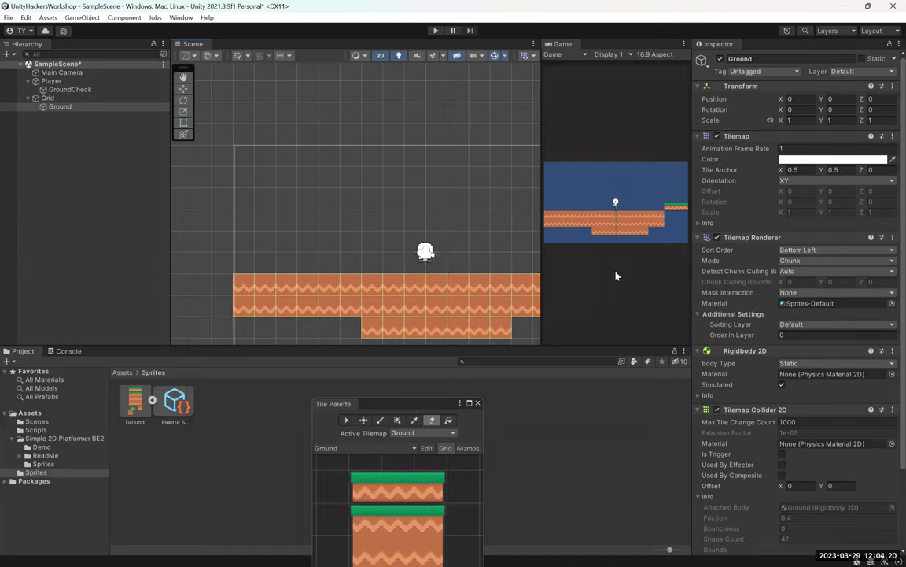
pyautogui.scroll(-3, 438, 228)
pyautogui.moveTo(538, 259); pyautogui.dragTo(434, 251, button='middle')
pyautogui.moveTo(433, 250); pyautogui.dragTo(497, 251)
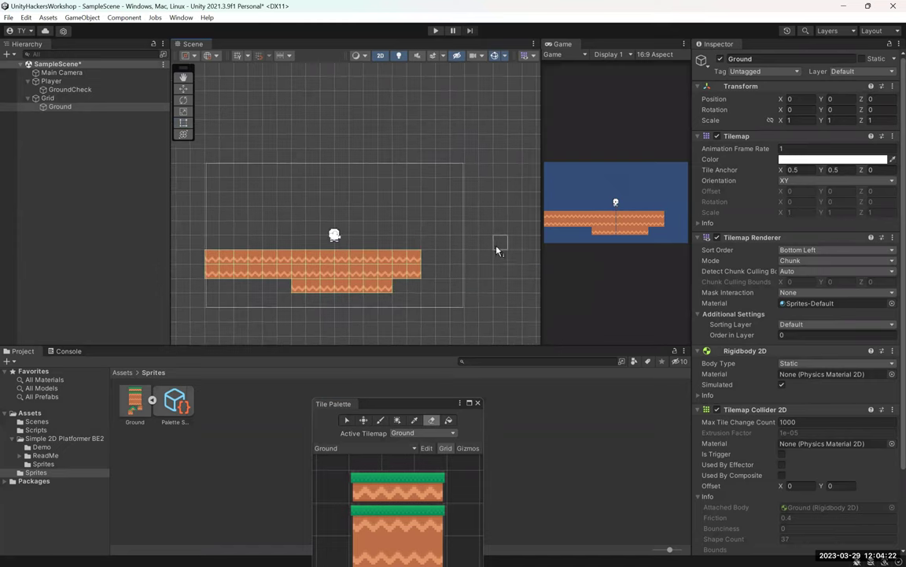
# - Repaint the top row with the grass tile across the platform's full width and save the scene
pyautogui.click(407, 512)
pyautogui.moveTo(212, 259); pyautogui.dragTo(520, 259)
pyautogui.hotkey('ctrl', 'z')
pyautogui.hotkey('ctrl', 'z')
pyautogui.moveTo(212, 259); pyautogui.dragTo(508, 259)
pyautogui.hotkey('ctrl', 's')
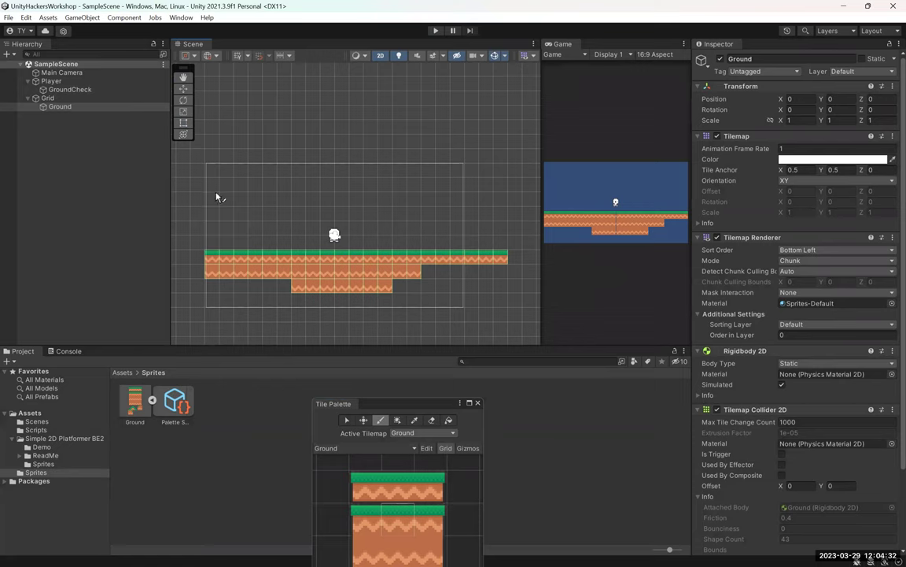
# - Test-play the scene, running the player left and right along the platform, then stop
pyautogui.hotkey('ctrl', 'p')
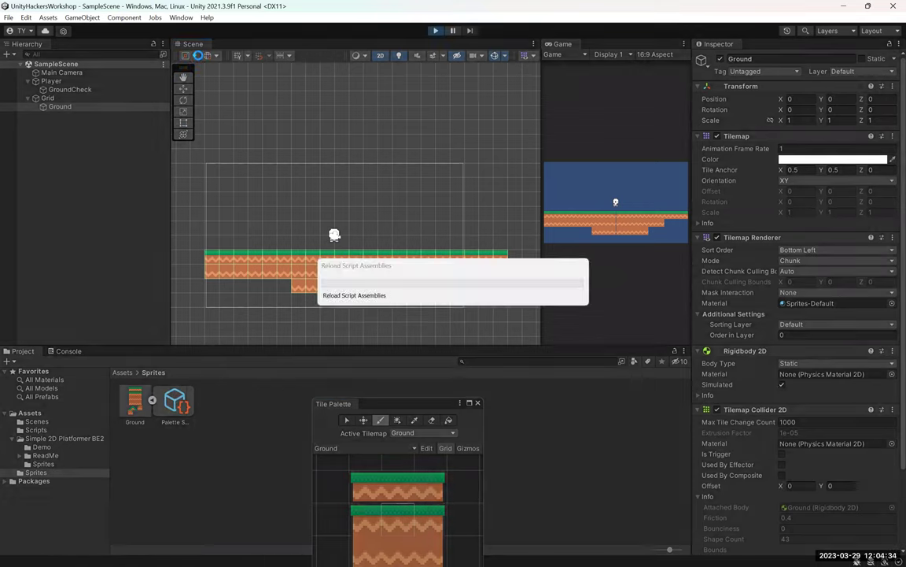
pyautogui.press('Right')
pyautogui.press('Left')
pyautogui.press('Right')
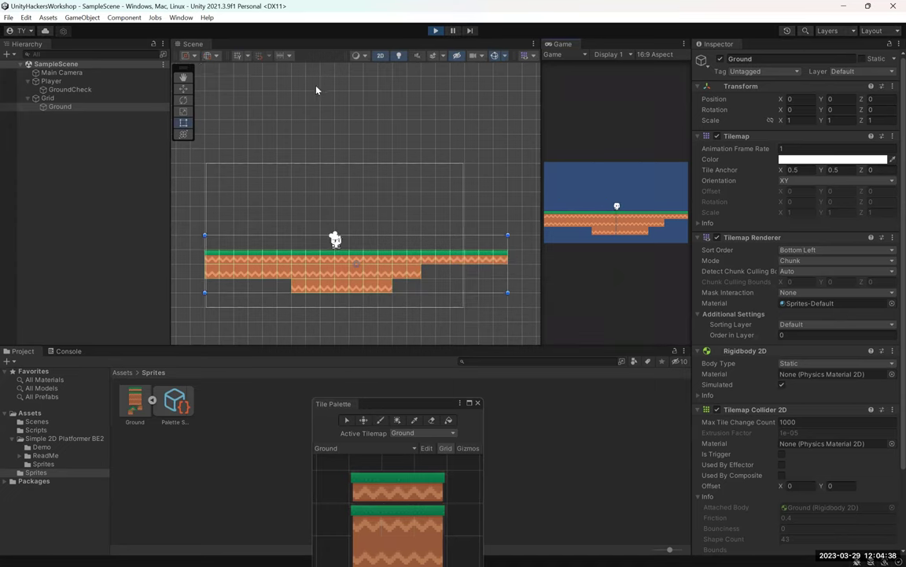
pyautogui.press('Left')
pyautogui.click(437, 31)
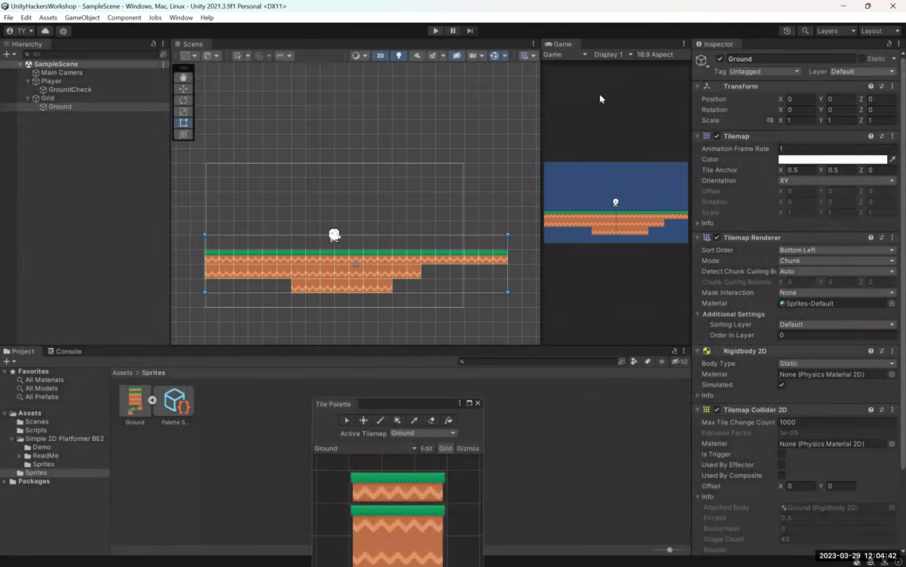
# - Put the Ground tilemap on the 6: Ground layer
pyautogui.click(71, 106)
pyautogui.click(862, 71)
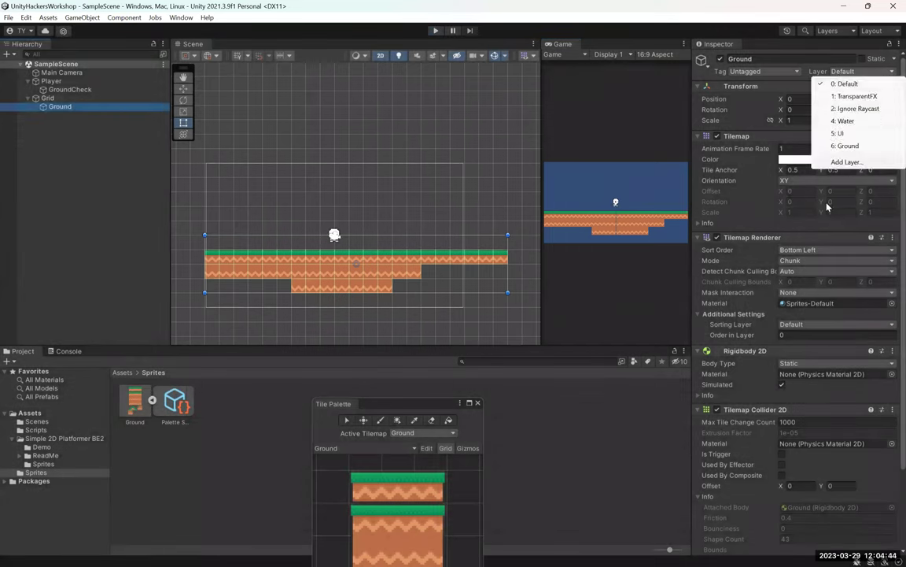
pyautogui.click(847, 145)
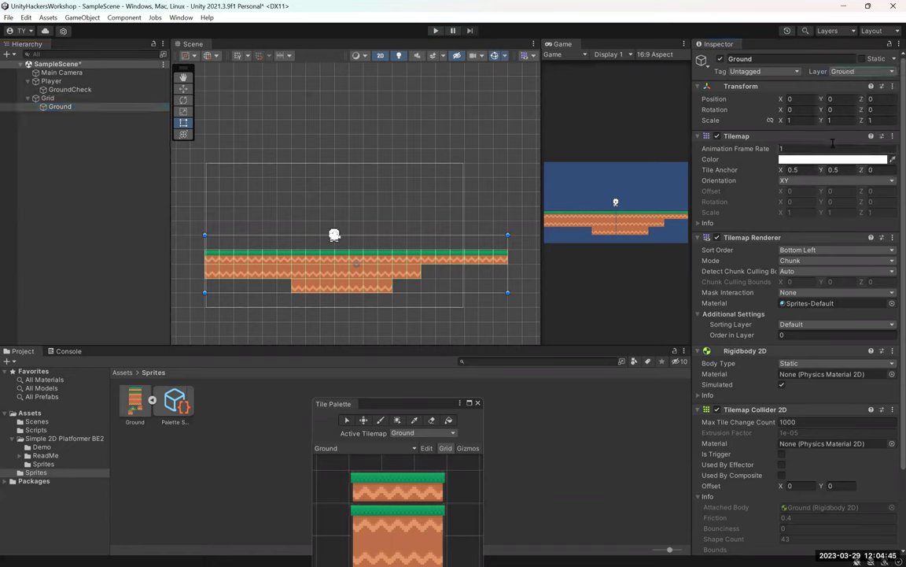
# - Test-play again, walking the player left and right and jumping on the platform
pyautogui.click(437, 31)
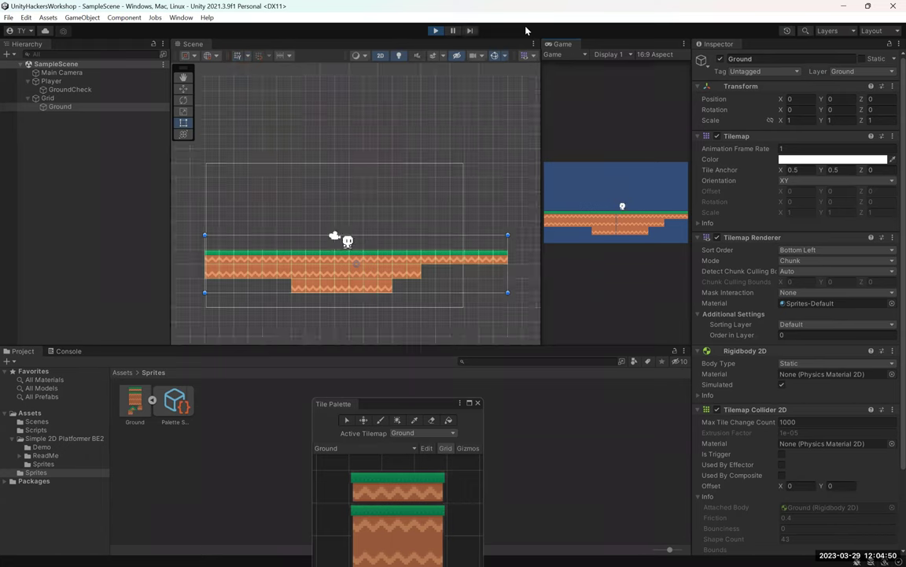
pyautogui.press('Left')
pyautogui.press('space')
pyautogui.press('Right')
pyautogui.press('Right')
pyautogui.press('Left')
# - Exit Play mode and zoom the Scene view in close on the seams between Ground tiles
pyautogui.click(435, 31)
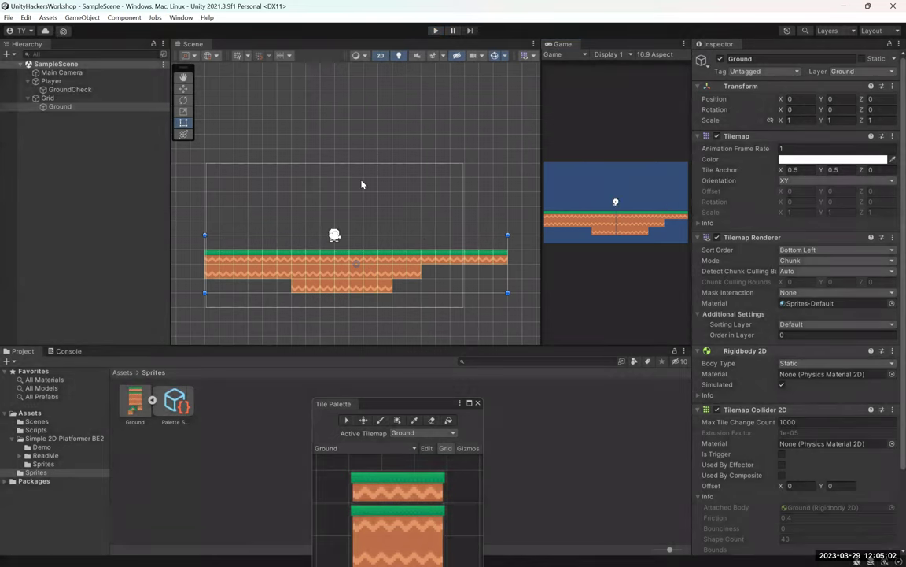
pyautogui.scroll(5, 464, 236)
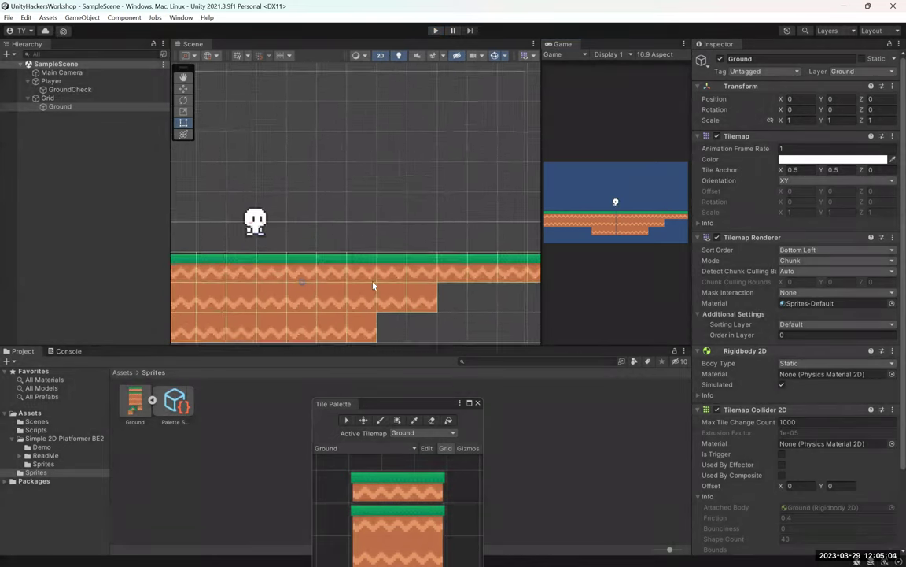
pyautogui.scroll(2, 319, 158)
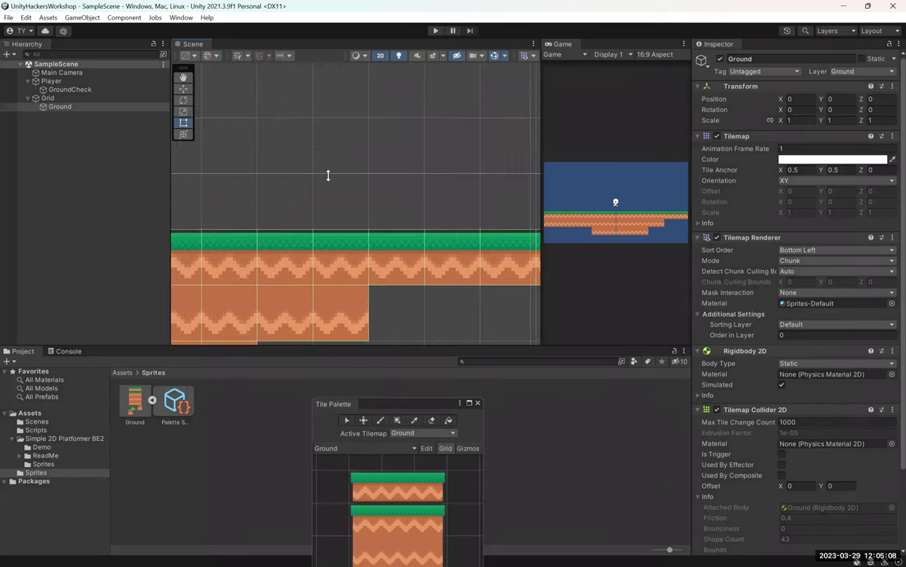
pyautogui.scroll(2, 354, 249)
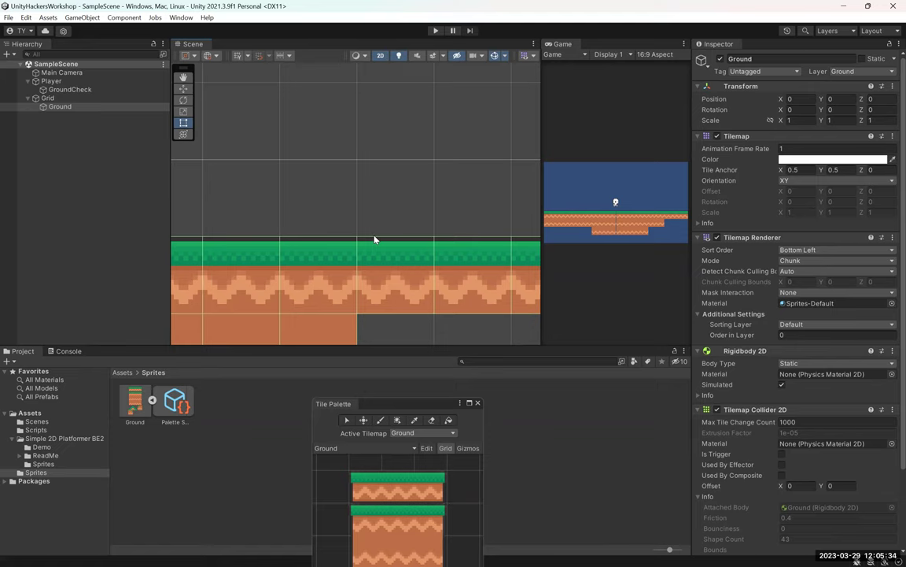
# - Add a Composite Collider 2D to the Ground tilemap and save the scene
pyautogui.scroll(-3, 795, 314)
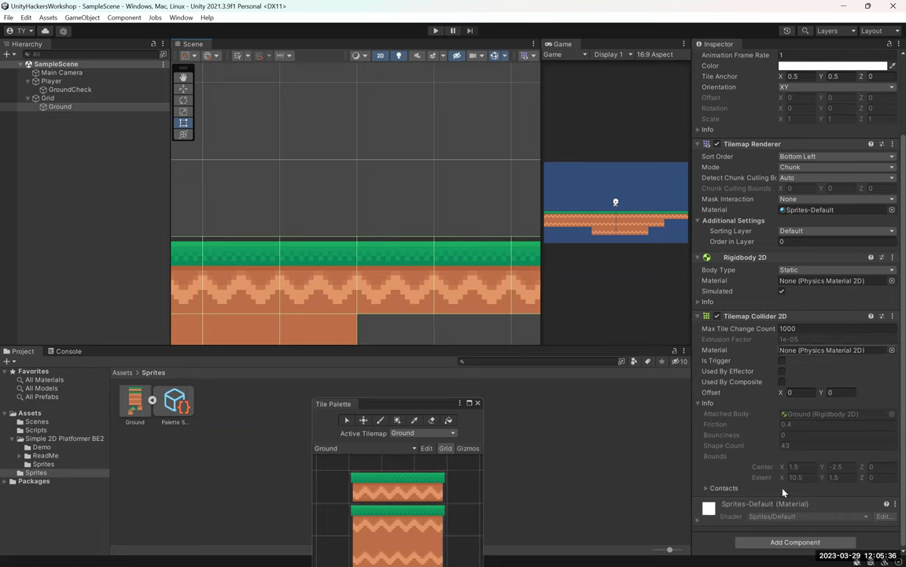
pyautogui.click(777, 542)
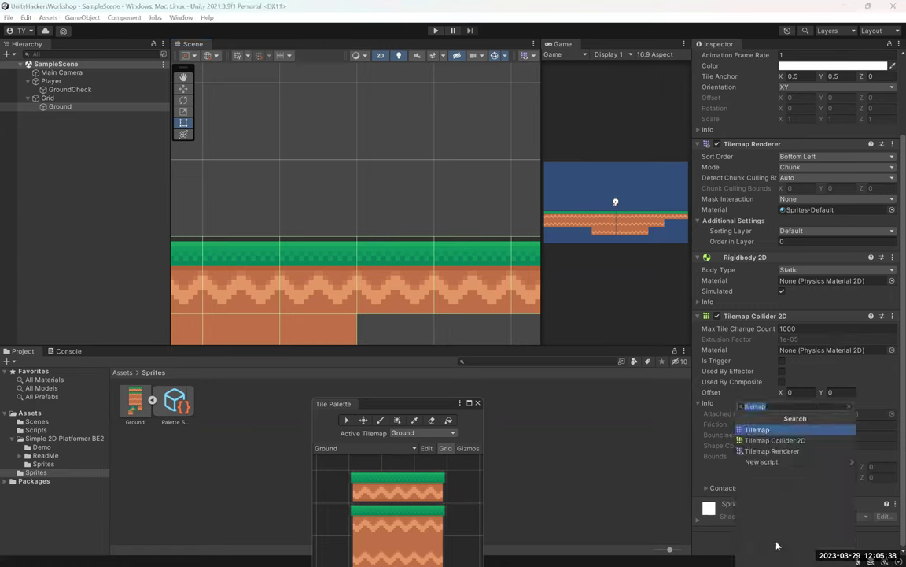
pyautogui.write('composite')
pyautogui.press('Return')
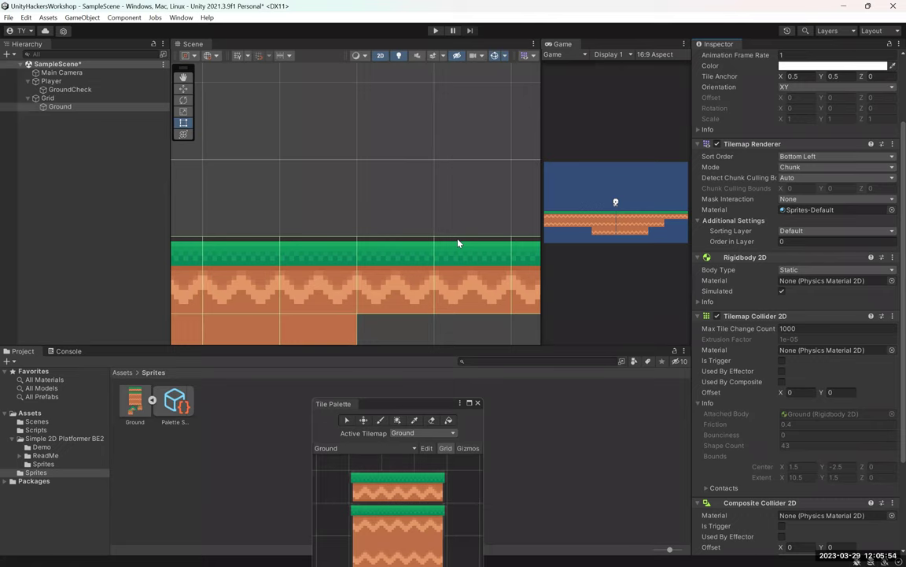
pyautogui.hotkey('ctrl', 's')
# - Tick Used By Composite on the Tilemap Collider 2D and recenter the platform and player in view
pyautogui.scroll(-4, 763, 260)
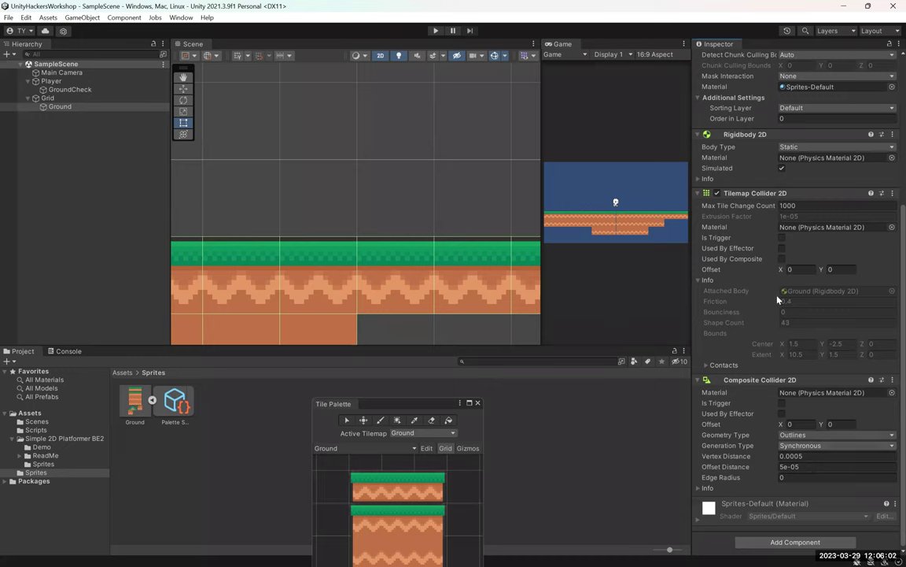
pyautogui.click(781, 259)
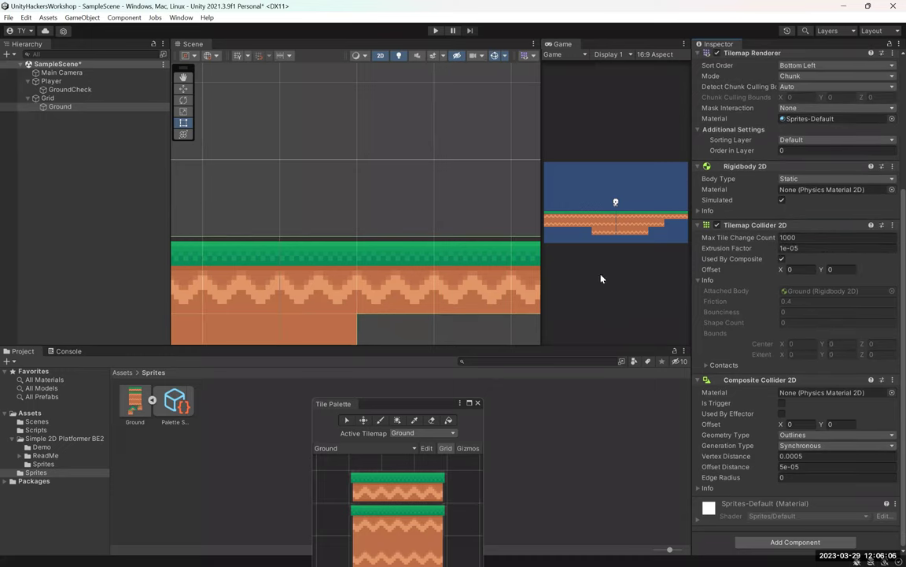
pyautogui.scroll(-5, 403, 235)
pyautogui.scroll(-1, 385, 276)
pyautogui.moveTo(385, 277); pyautogui.dragTo(483, 256, button='middle')
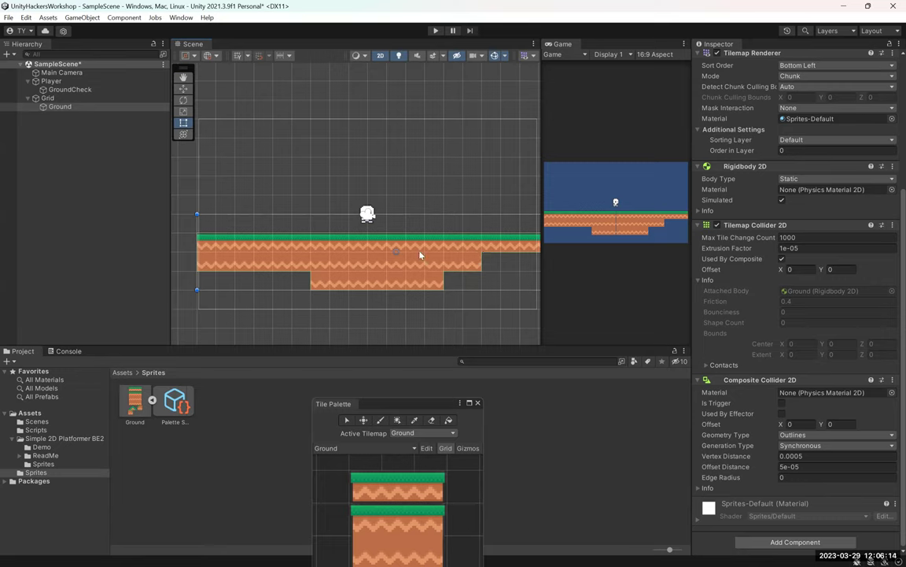
# - Test-play the player running back and forth and jumping on the composite-collider ground
pyautogui.click(436, 30)
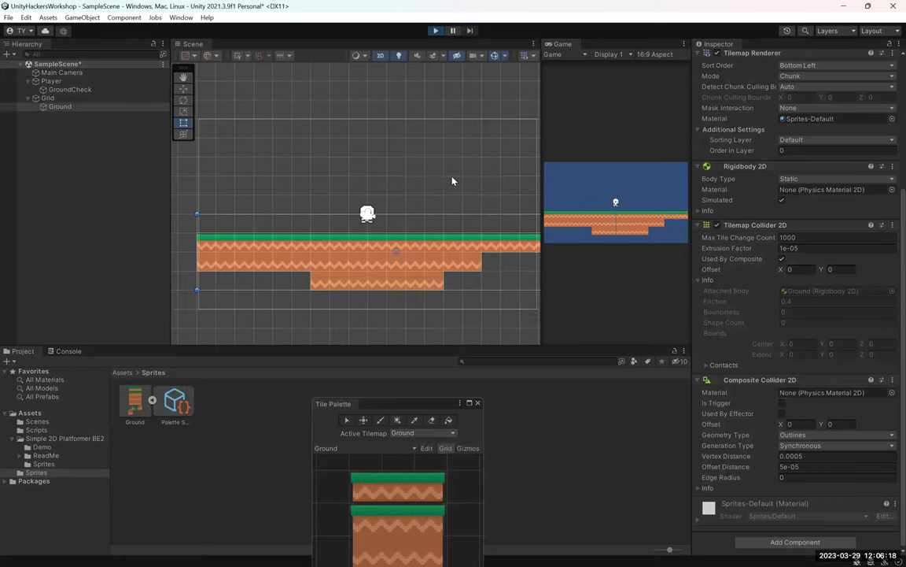
pyautogui.press('Right')
pyautogui.press('Left')
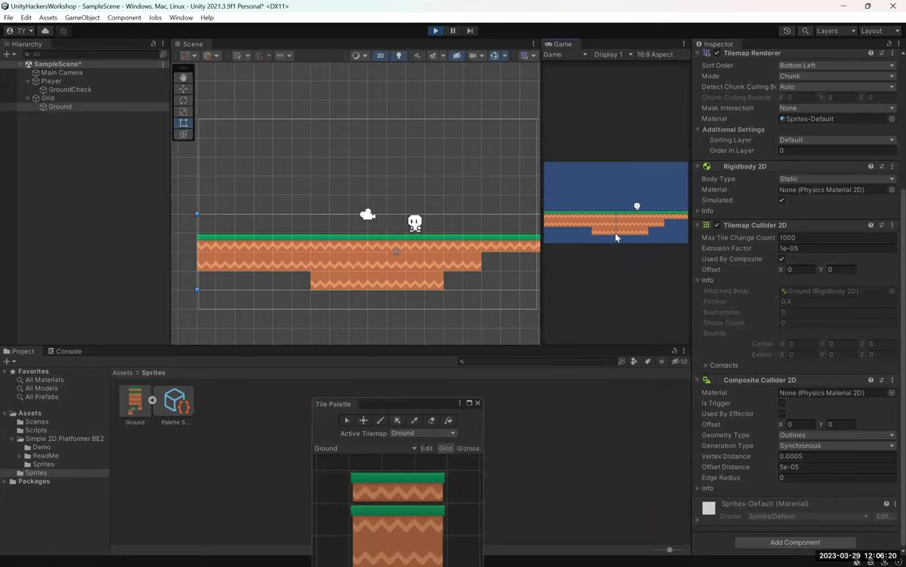
pyautogui.press('Right')
pyautogui.press('Left')
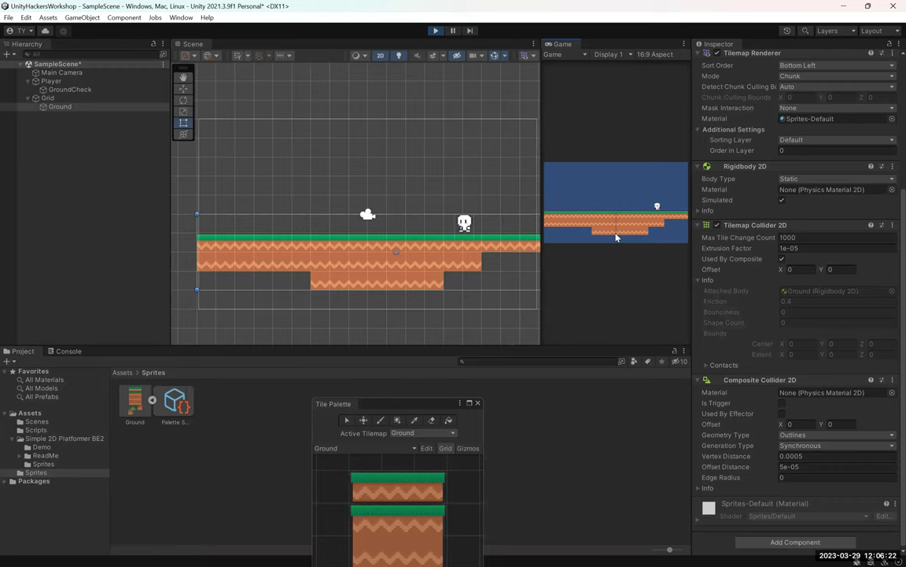
pyautogui.press('Right')
pyautogui.press('space')
pyautogui.press('Left')
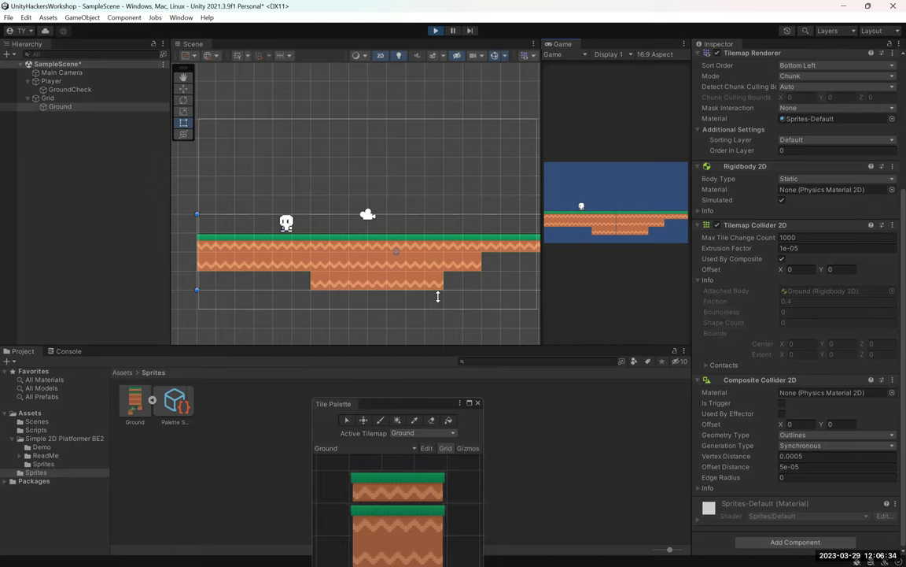
# - Stop the test run, save the scene, and switch back to the PowerPoint Tilemap slide
pyautogui.click(436, 31)
pyautogui.hotkey('ctrl', 's')
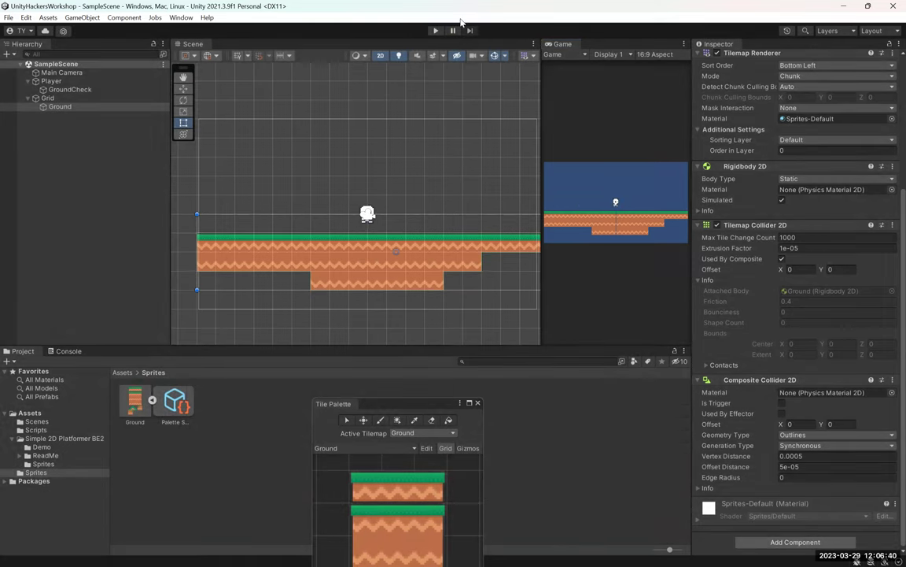
pyautogui.hotkey('alt', 'Tab')
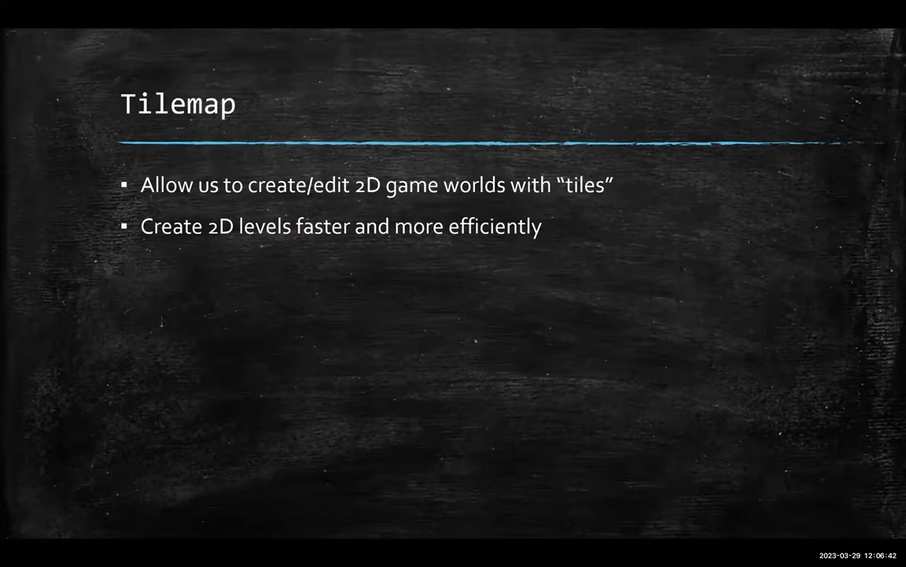
# - Advance to the 'How do we finish the game?' slide, then bring up PlayerMovement.cs in Visual Studio
pyautogui.press('Right')
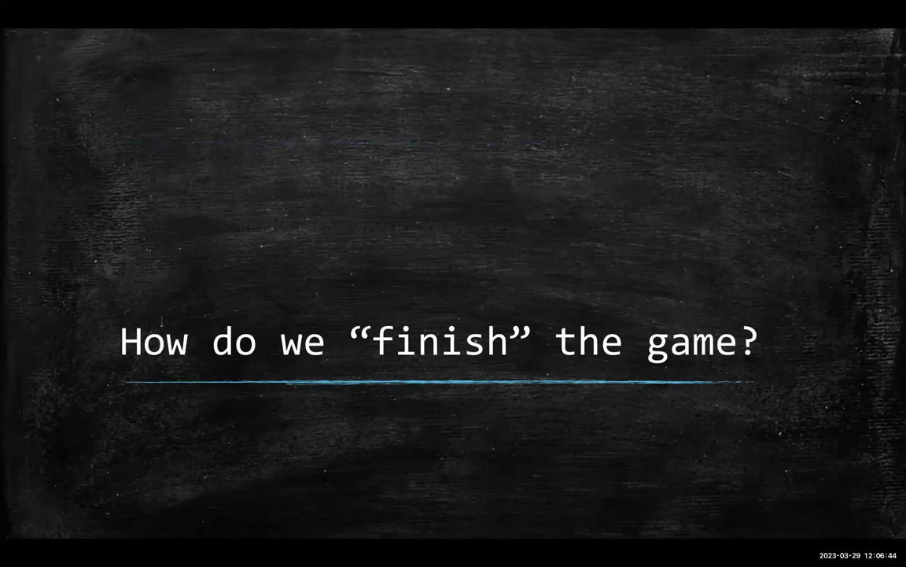
pyautogui.hotkey('alt', 'Tab')
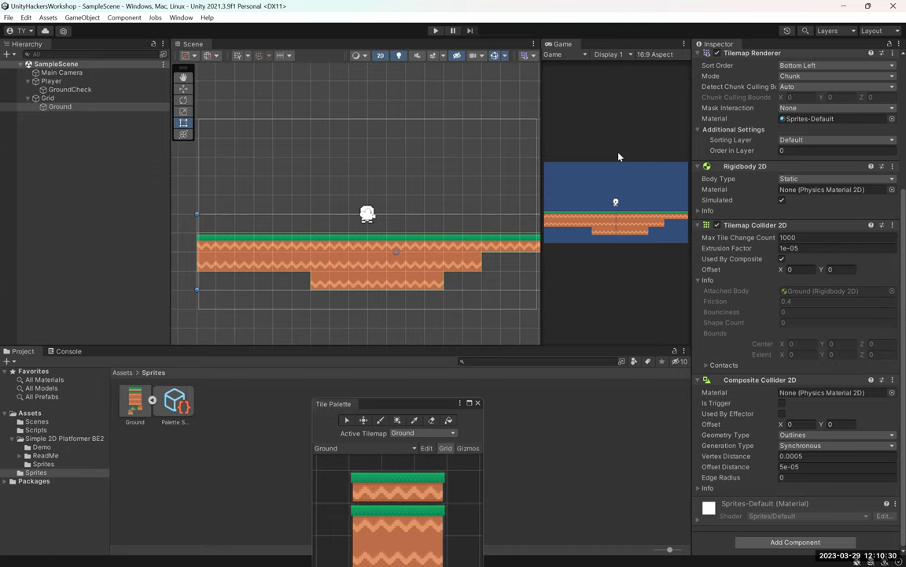
pyautogui.hotkey('alt', 'Tab')
pyautogui.hotkey('alt', 'Tab')
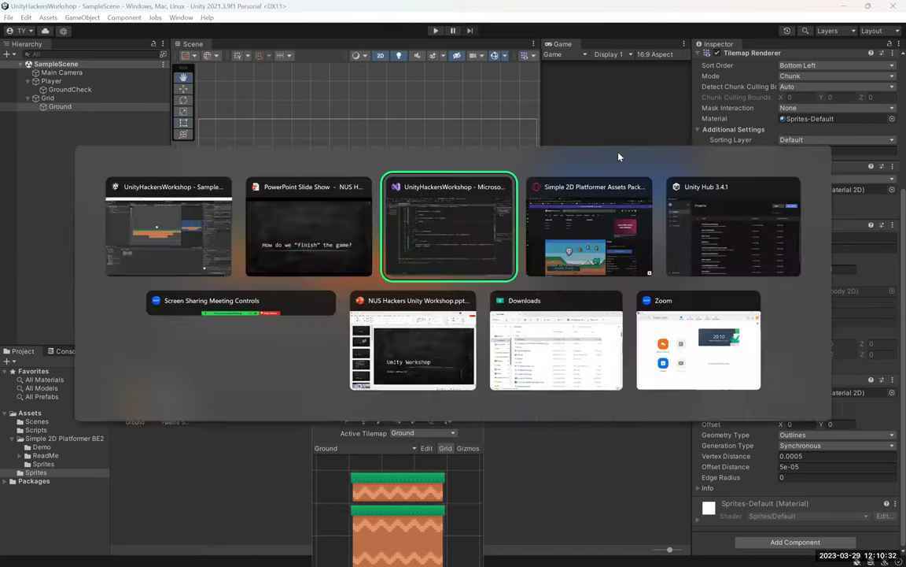
pyautogui.scroll(6, 515, 218)
pyautogui.keyDown('ctrl'); pyautogui.scroll(-1, 516, 218); pyautogui.keyUp('ctrl')
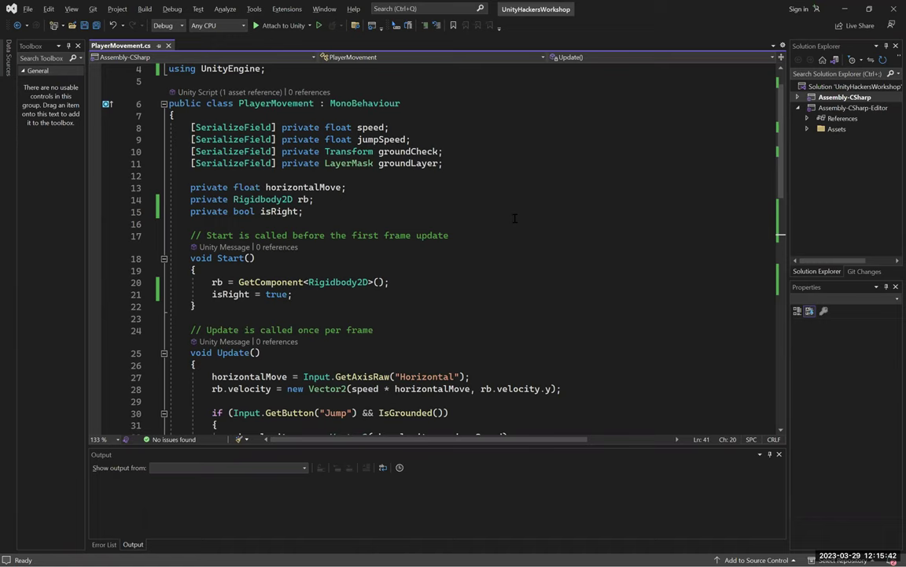
# - Scroll through the player script to review the Flip() call and the Start() method
pyautogui.scroll(-3, 459, 294)
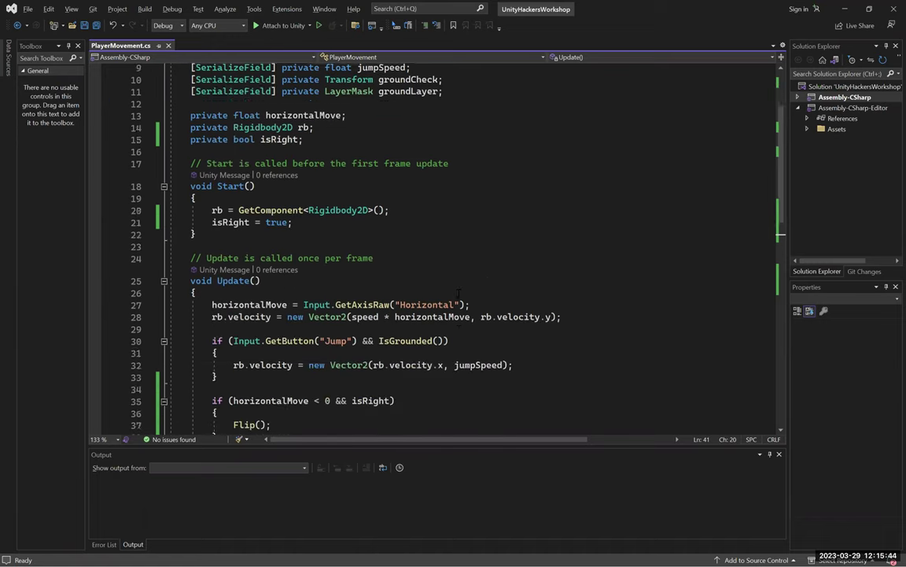
pyautogui.press('End')
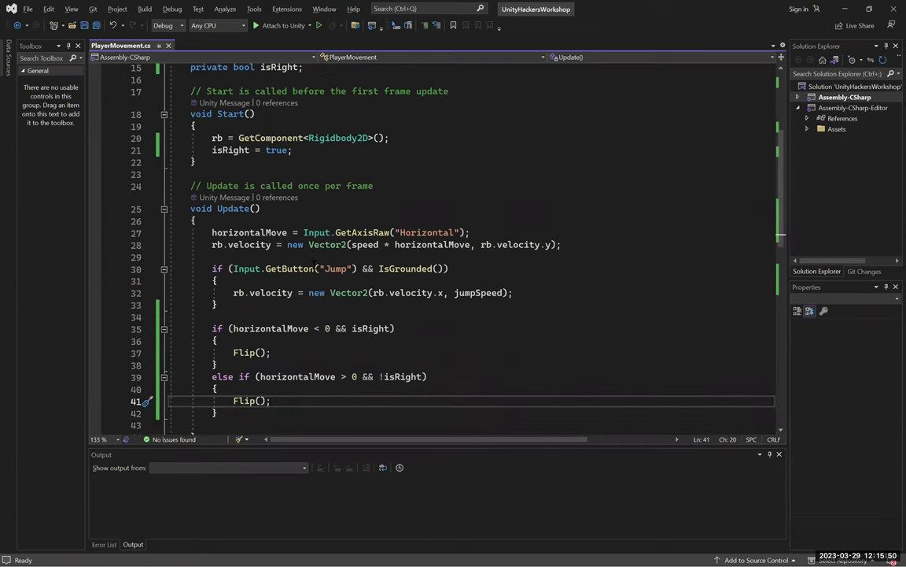
pyautogui.scroll(-6, 386, 279)
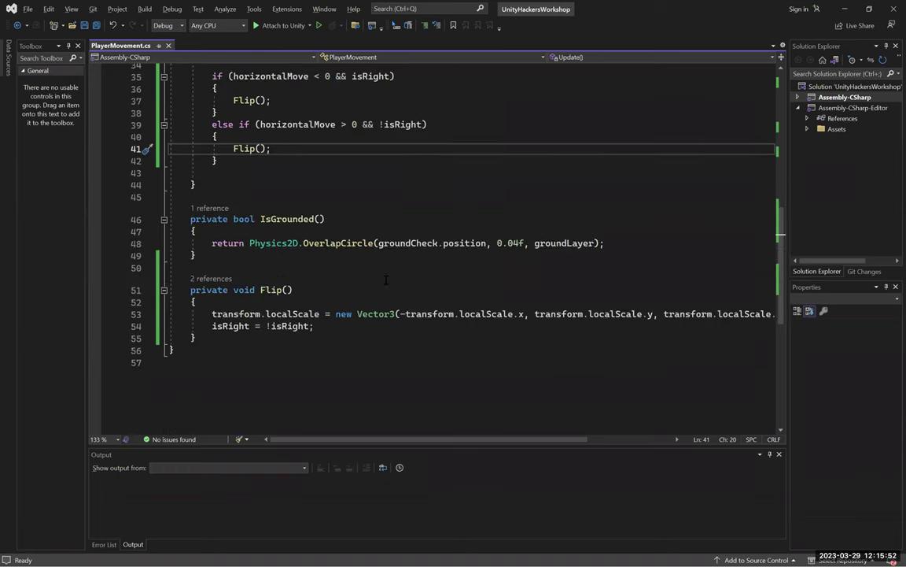
pyautogui.scroll(11, 386, 280)
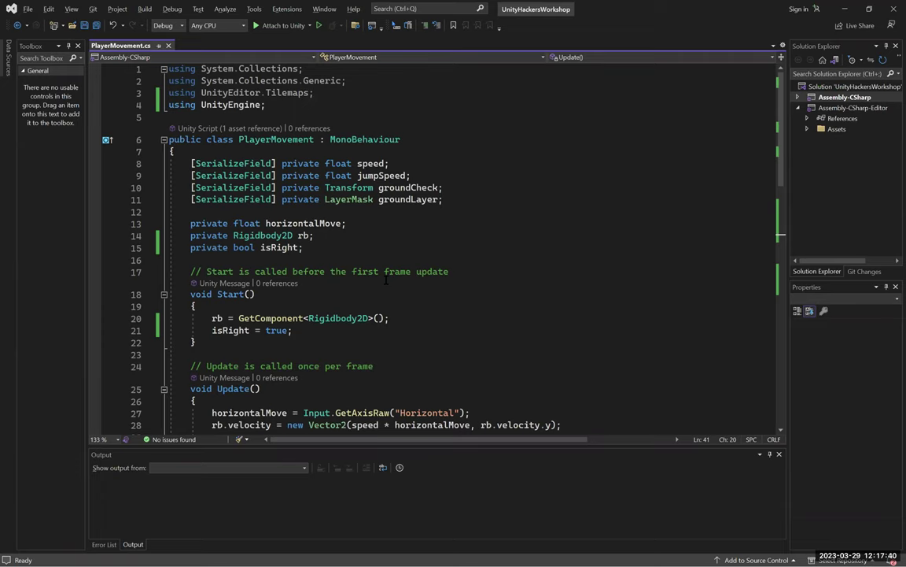
pyautogui.click(475, 341)
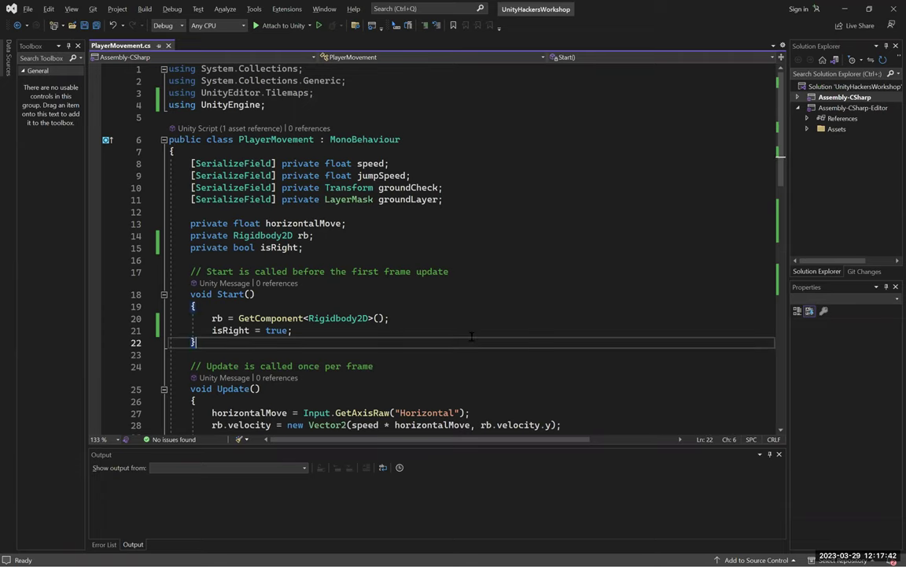
pyautogui.scroll(-4, 474, 331)
pyautogui.scroll(-2, 474, 319)
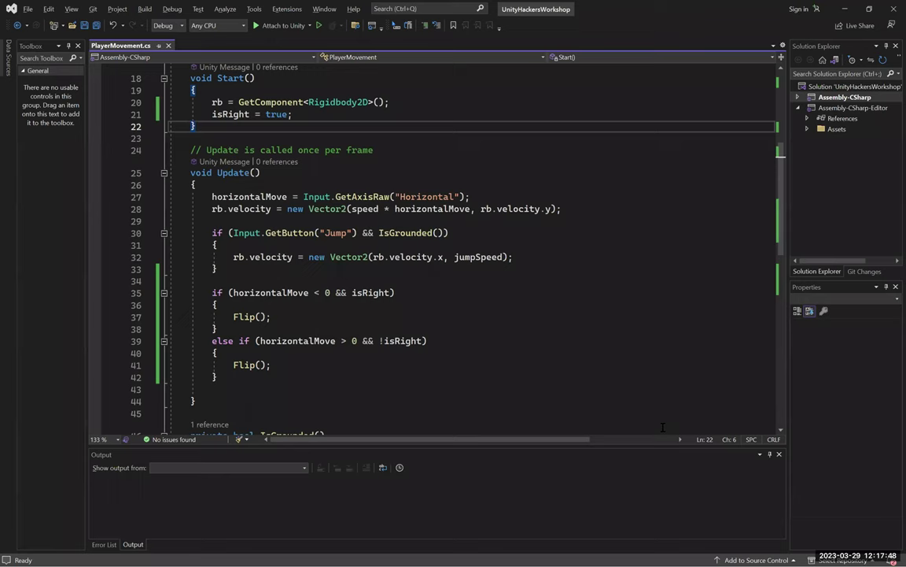
pyautogui.scroll(-5, 539, 319)
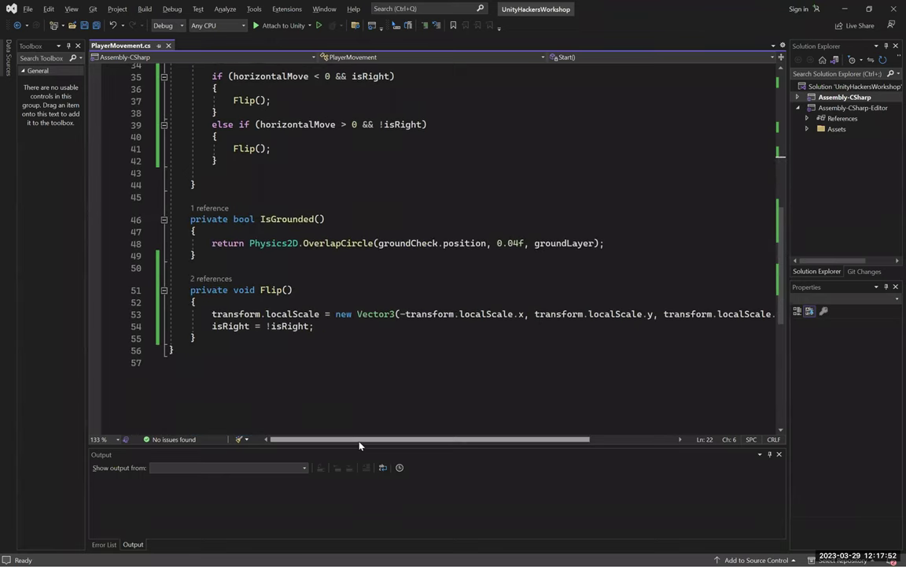
pyautogui.hscroll(2, 359, 445)
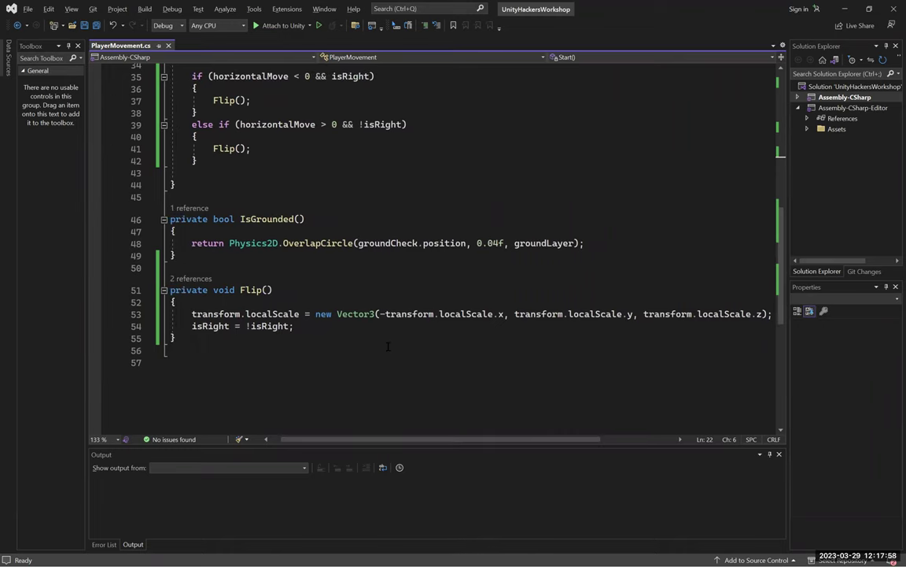
pyautogui.scroll(5, 387, 346)
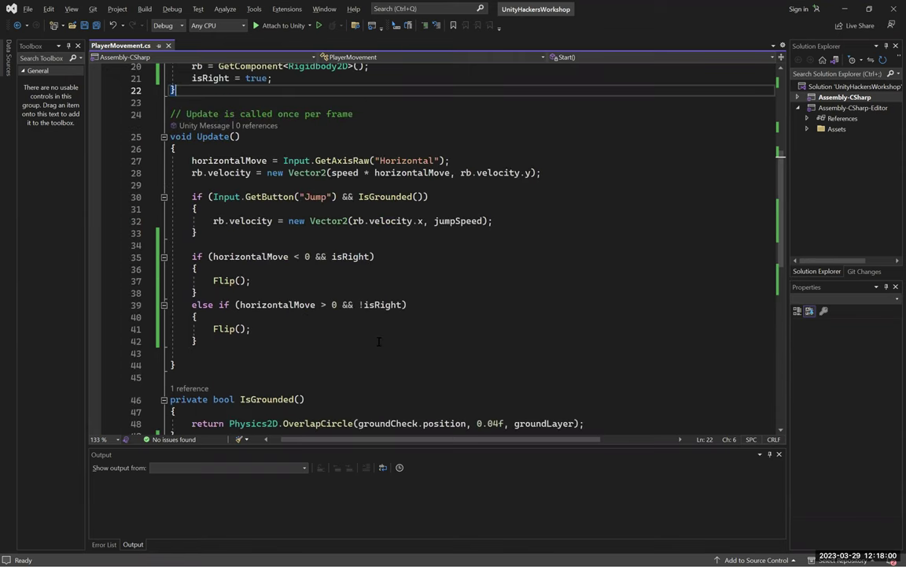
pyautogui.scroll(2, 379, 334)
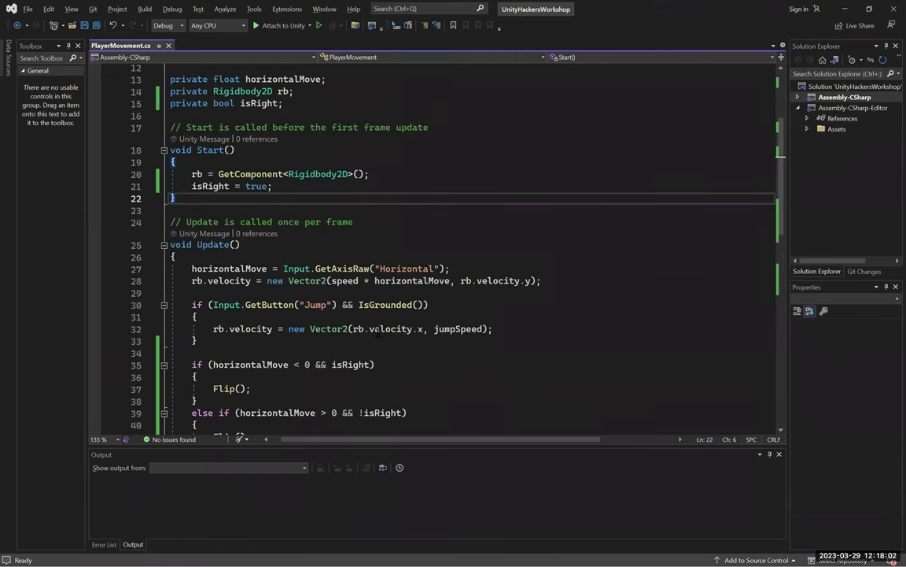
pyautogui.scroll(1, 379, 333)
pyautogui.scroll(2, 379, 333)
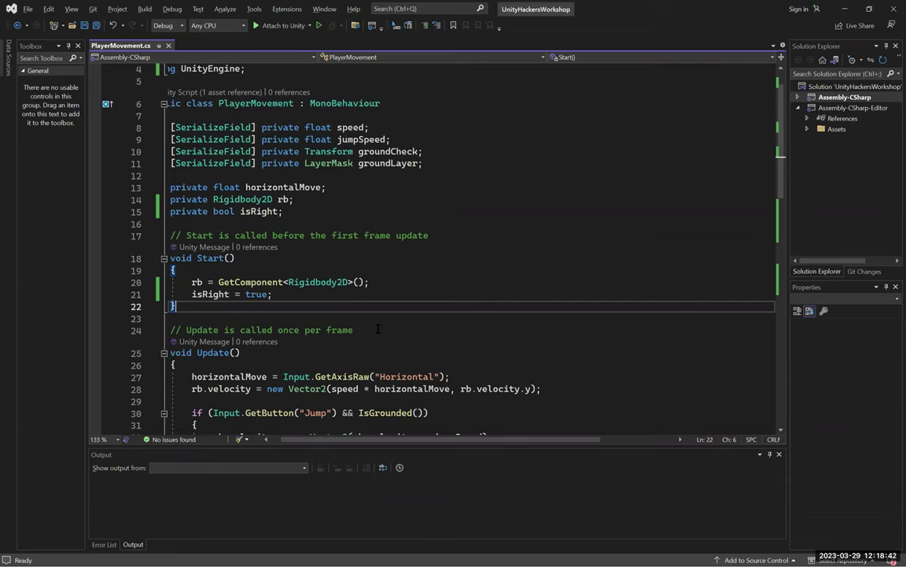
pyautogui.scroll(-6, 378, 329)
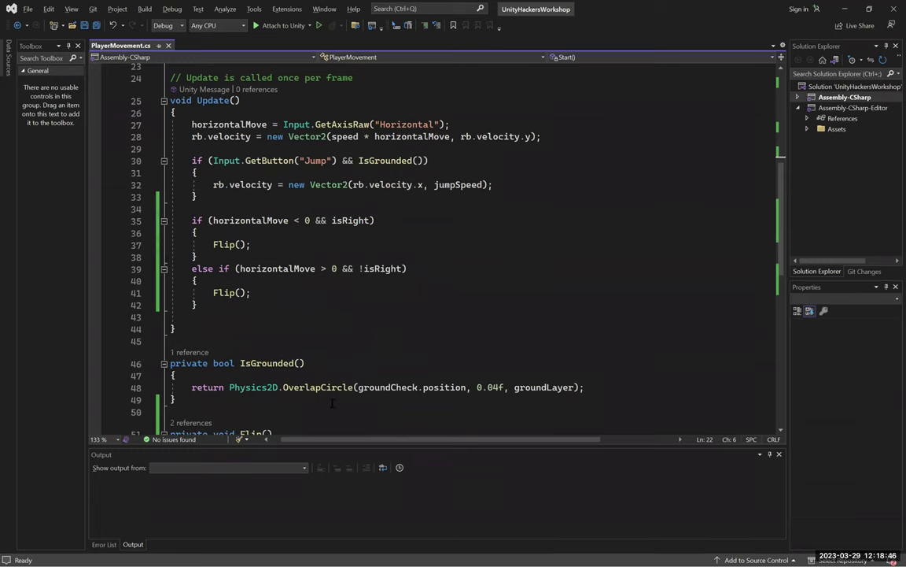
pyautogui.scroll(6, 486, 307)
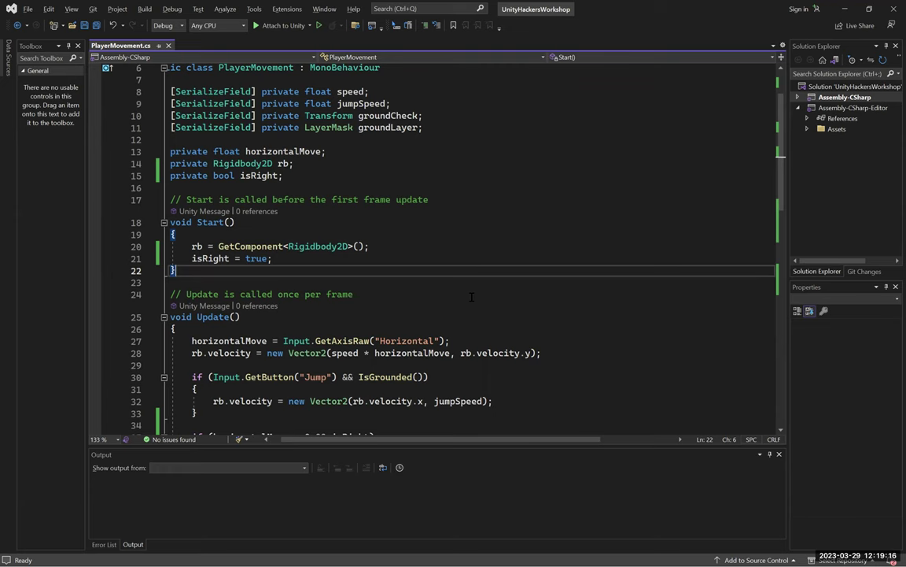
pyautogui.scroll(-7, 471, 296)
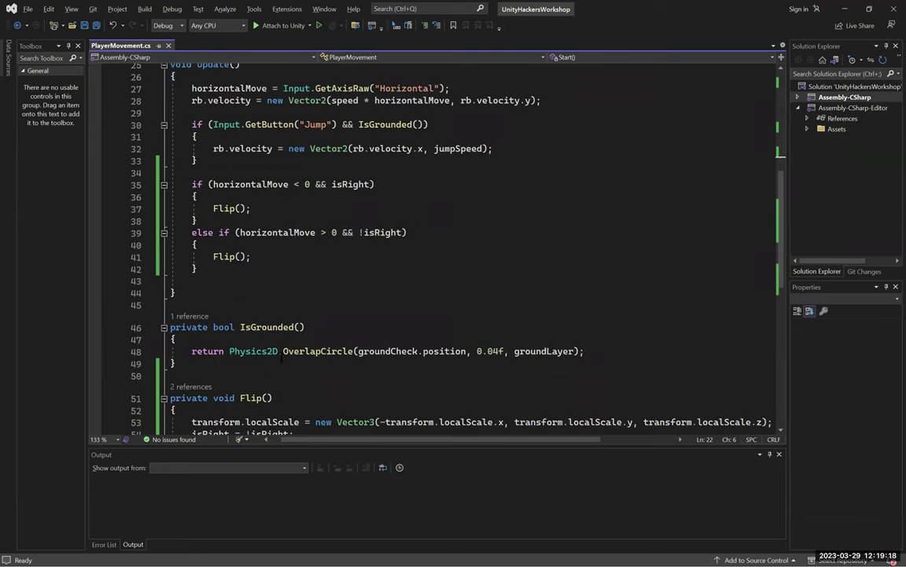
pyautogui.moveTo(350, 353)
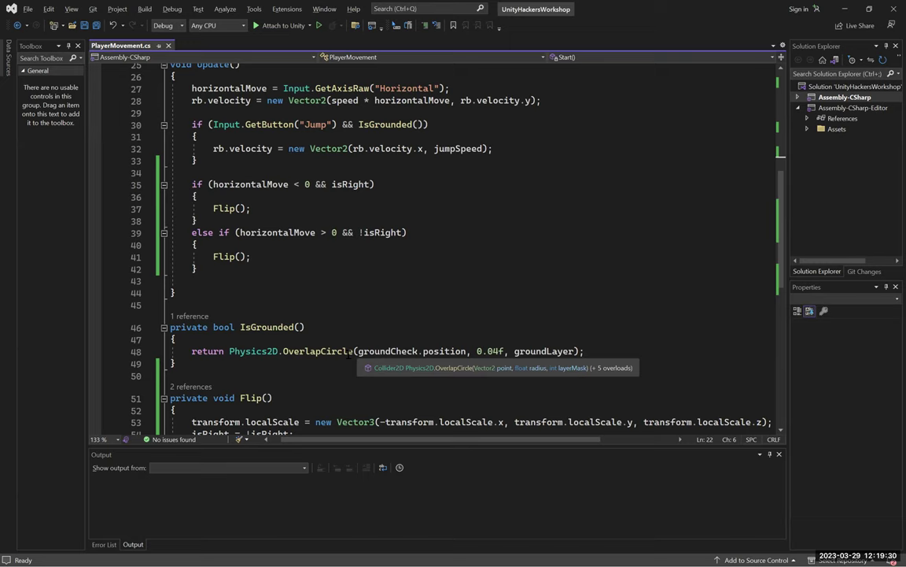
pyautogui.scroll(8, 397, 250)
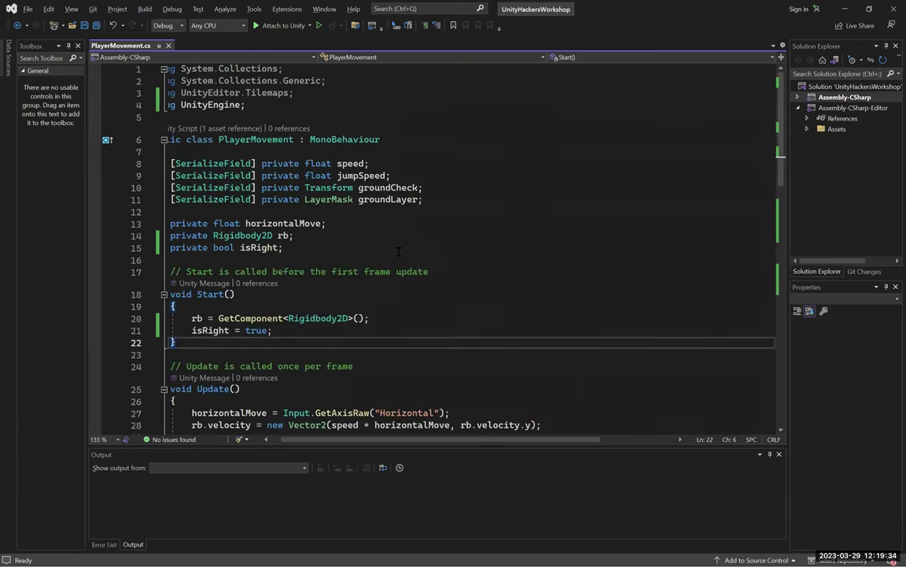
pyautogui.scroll(-9, 398, 251)
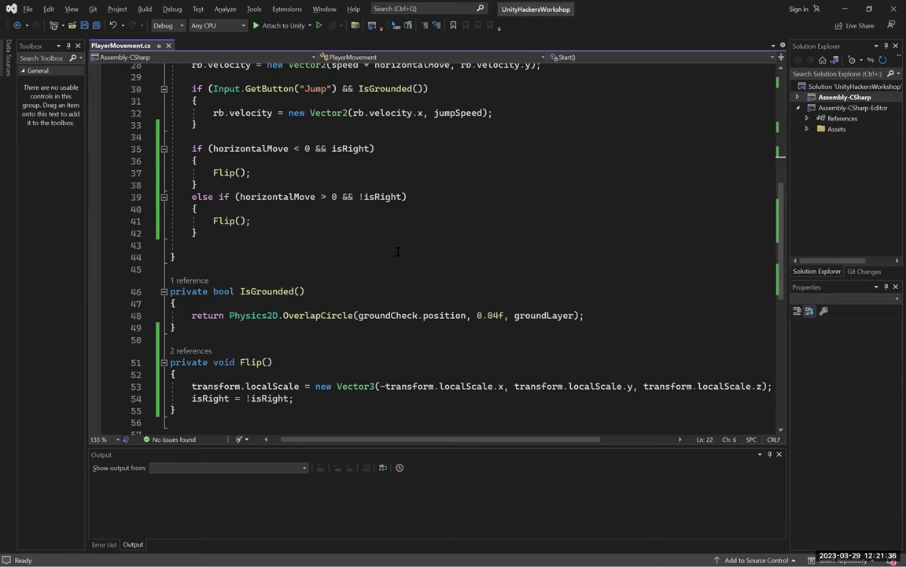
# - Show the Tags slide in the PowerPoint slideshow, then return to Unity
pyautogui.hotkey('alt', 'Tab')
pyautogui.hotkey('alt', 'Tab')
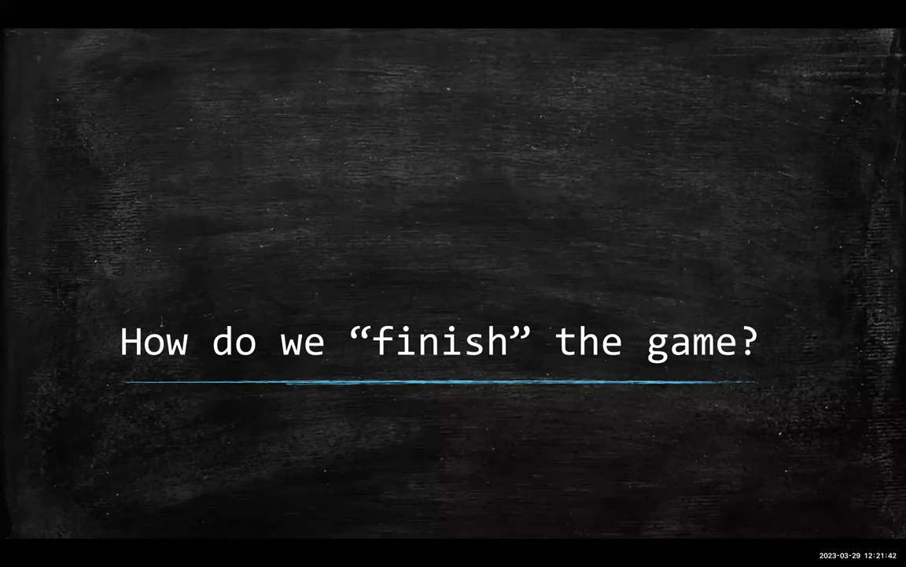
pyautogui.press('Right')
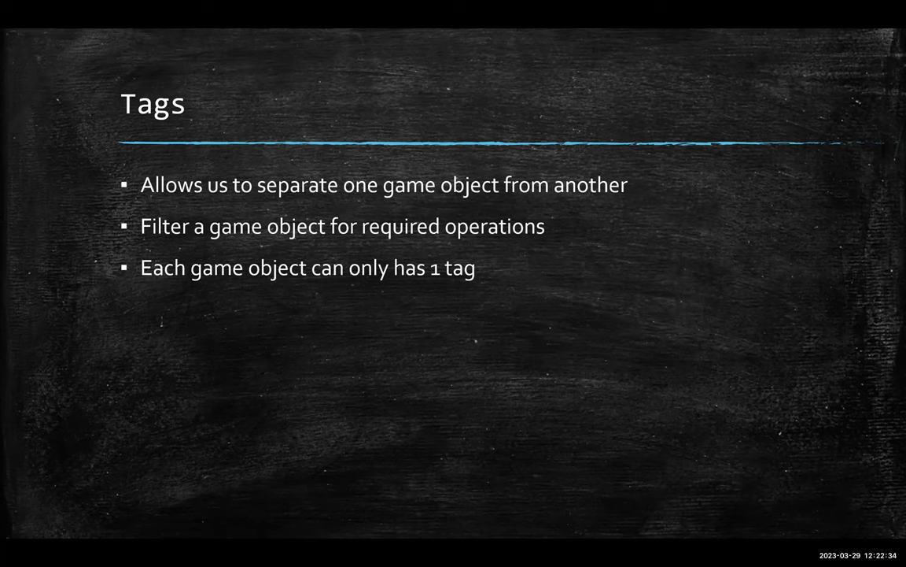
pyautogui.hotkey('alt', 'Tab')
pyautogui.hotkey('alt', 'Tab')
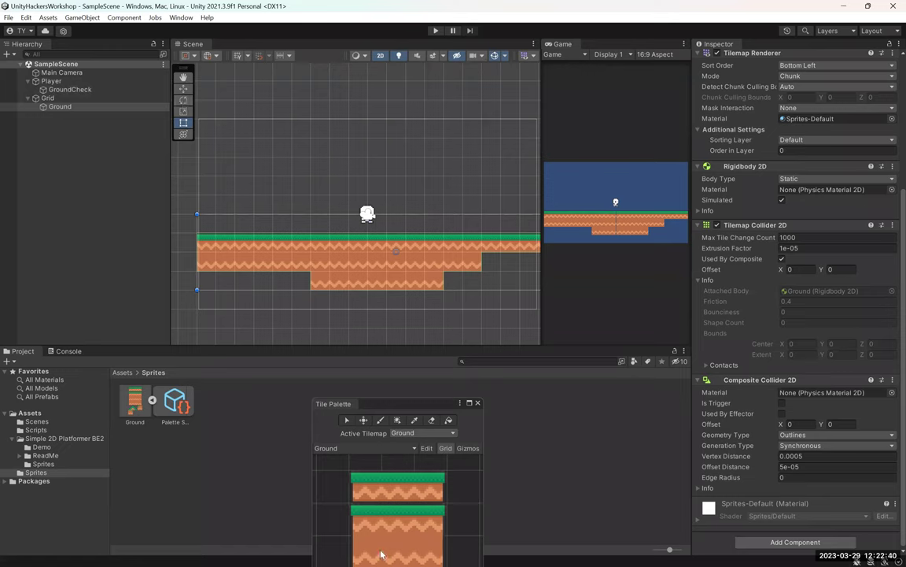
# - Move the Tile Palette window aside and close it
pyautogui.click(397, 406)
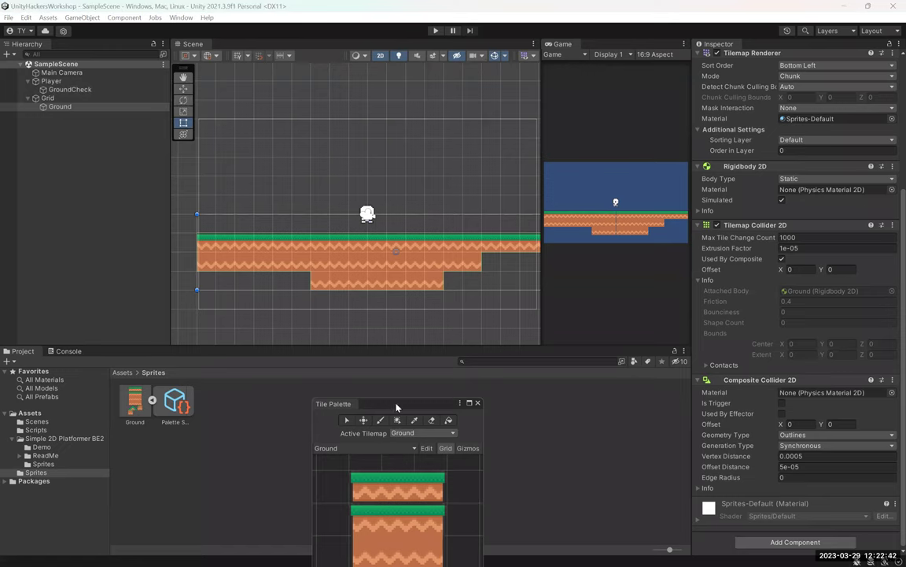
pyautogui.moveTo(398, 406); pyautogui.dragTo(818, 367)
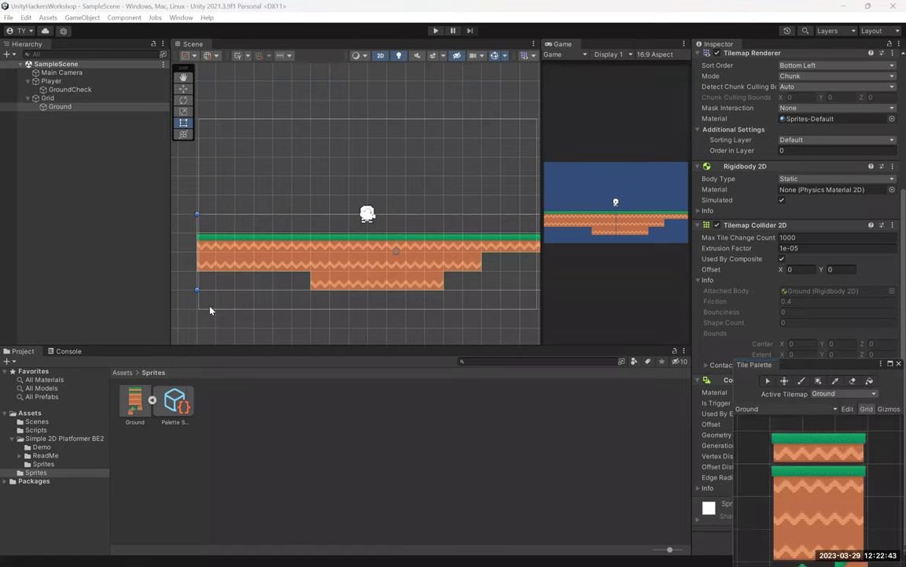
pyautogui.click(897, 364)
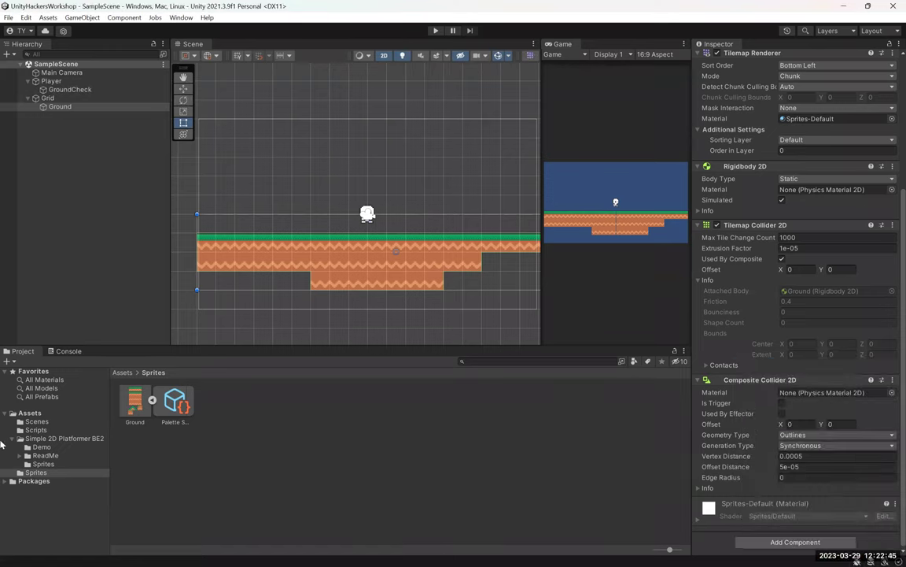
# - Drag the Finish sprite from Sprites > Objects onto the ground's right end
pyautogui.click(44, 464)
pyautogui.click(499, 399)
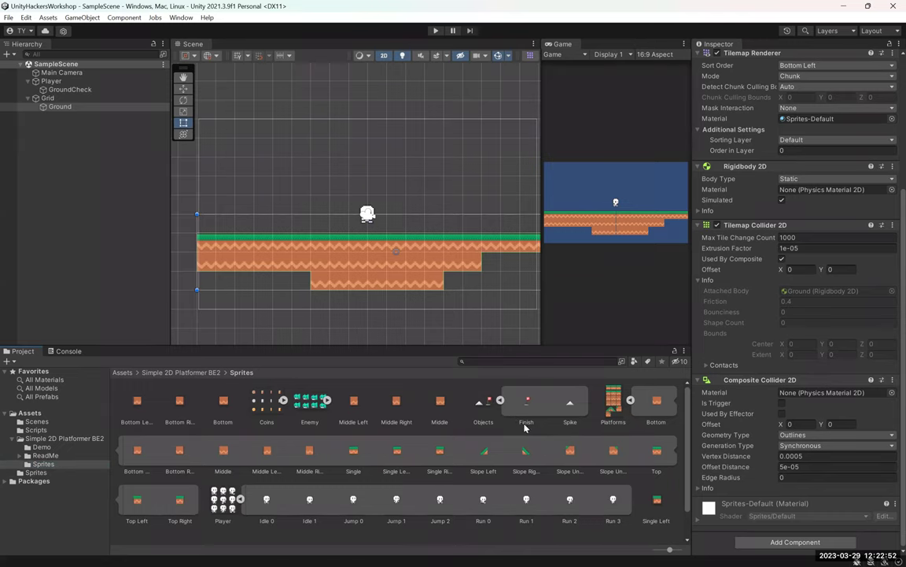
pyautogui.click(521, 408)
pyautogui.scroll(2, 464, 255)
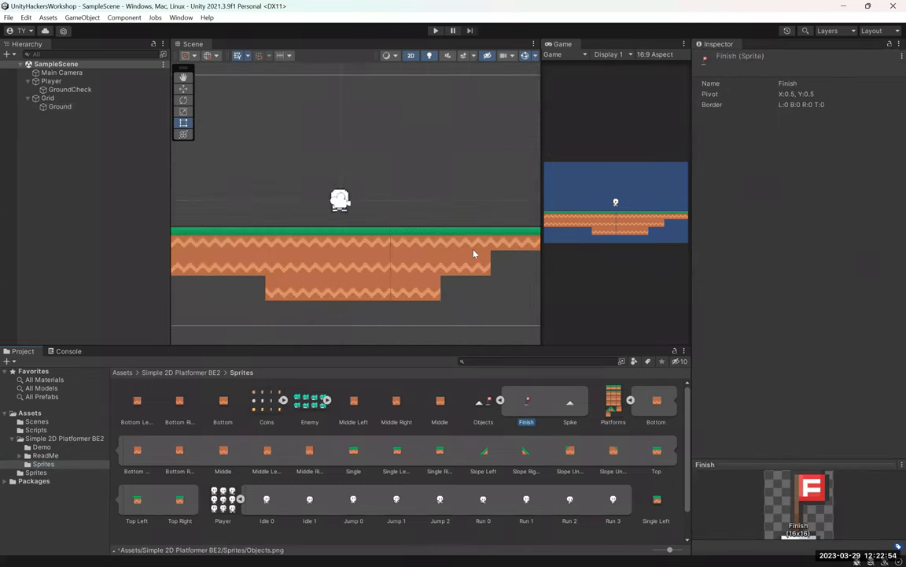
pyautogui.moveTo(358, 212); pyautogui.dragTo(146, 266, button='middle')
pyautogui.moveTo(523, 401); pyautogui.dragTo(414, 280)
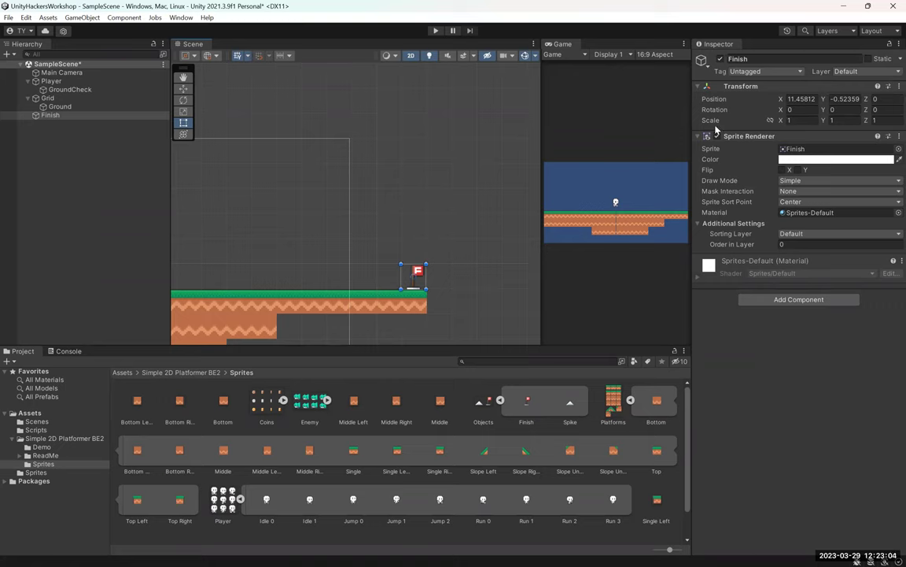
# - Set the Finish object's Tag to Finish and save the scene
pyautogui.click(783, 73)
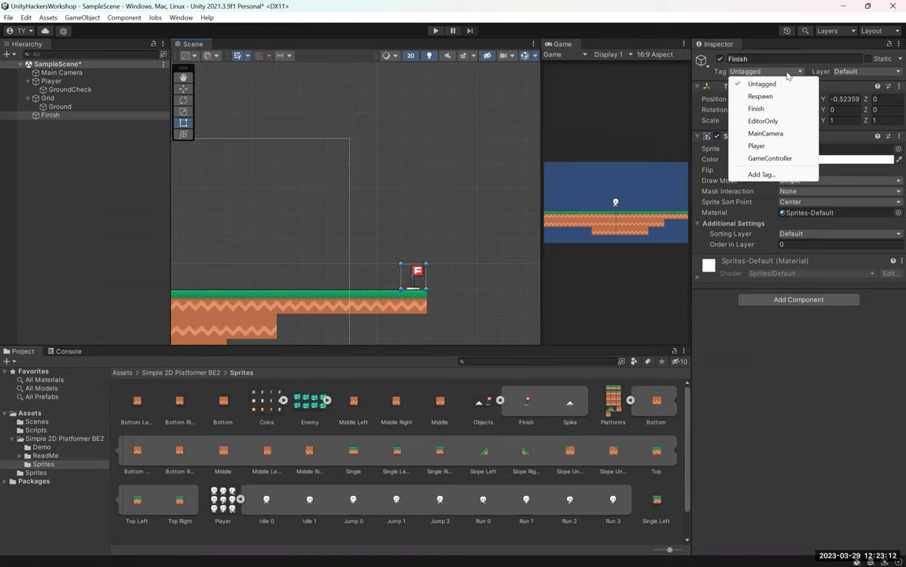
pyautogui.click(769, 109)
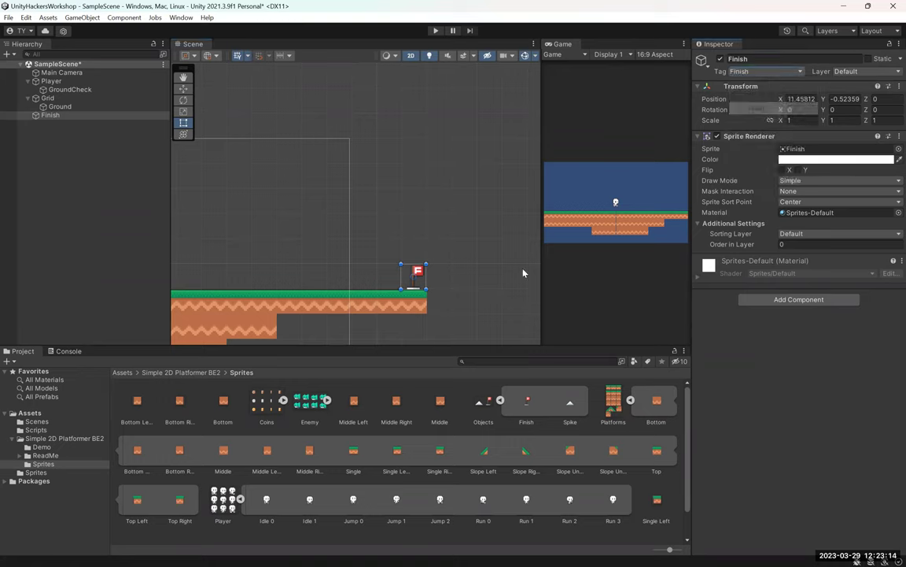
pyautogui.hotkey('ctrl', 's')
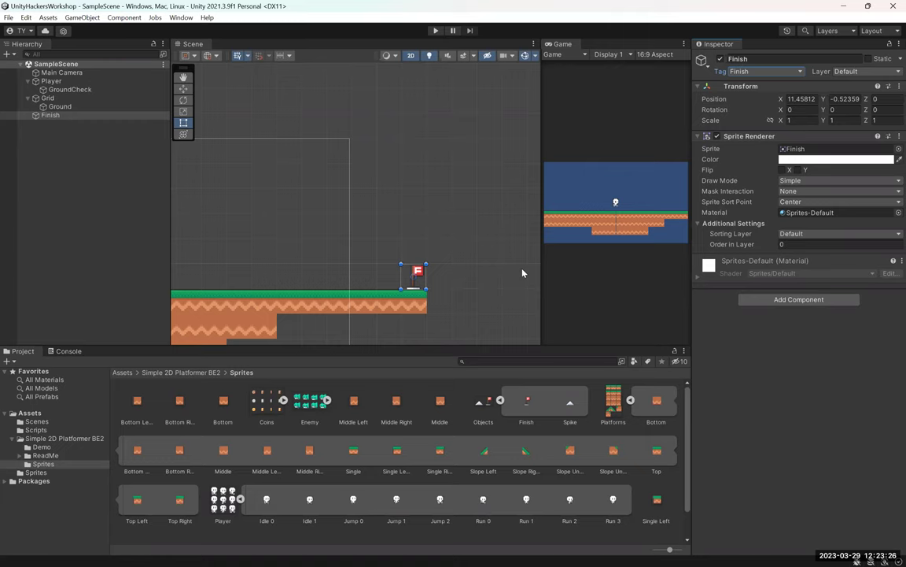
# - Add a Box Collider 2D to the Finish flag via the 'collider' search, then enter Play mode
pyautogui.click(849, 300)
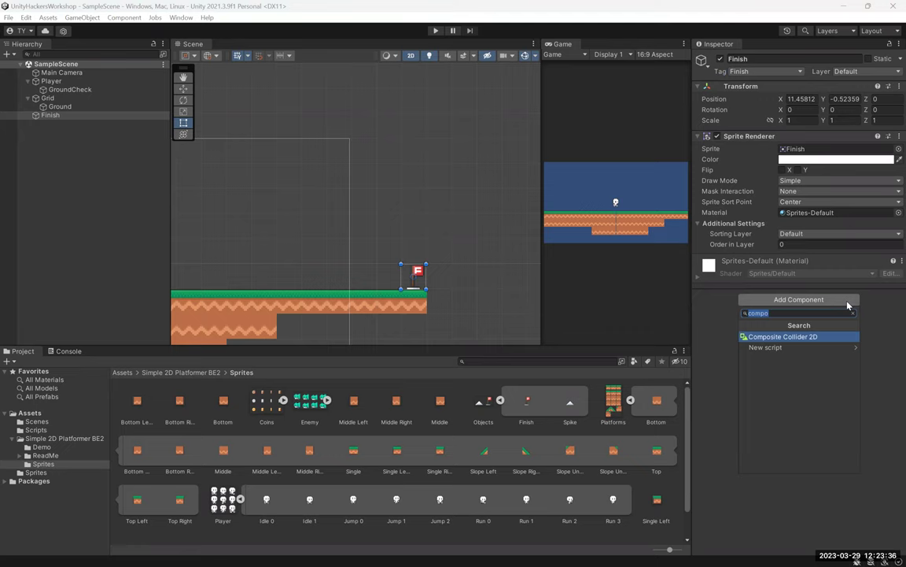
pyautogui.write('collider')
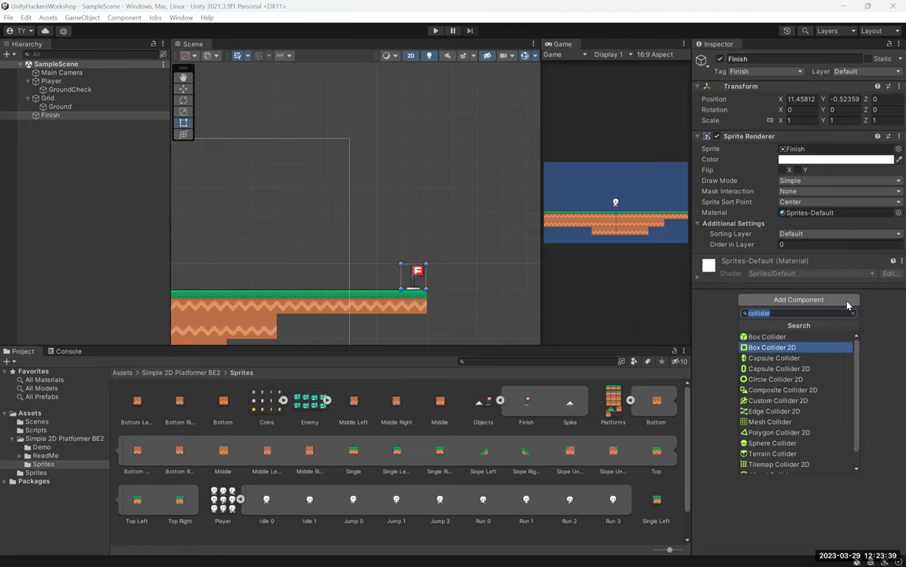
pyautogui.press('Return')
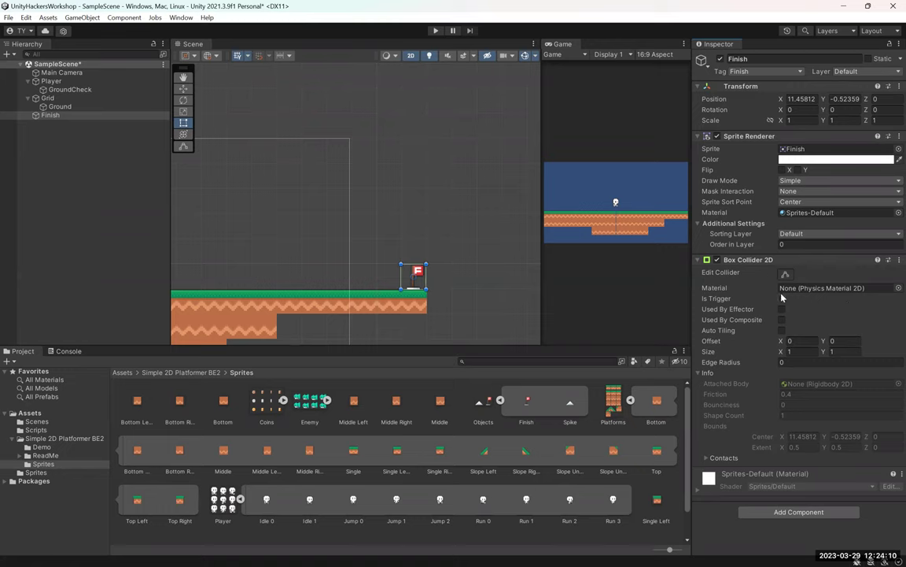
pyautogui.click(392, 192)
pyautogui.click(435, 30)
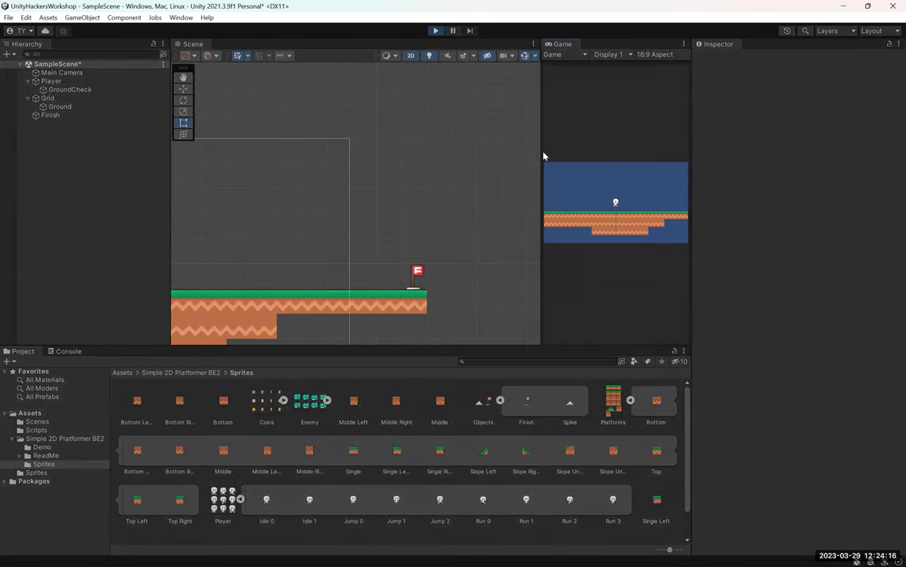
# - Widen the Game view, stop Play, and parent Main Camera under Player, saving the scene
pyautogui.moveTo(541, 171); pyautogui.dragTo(193, 158)
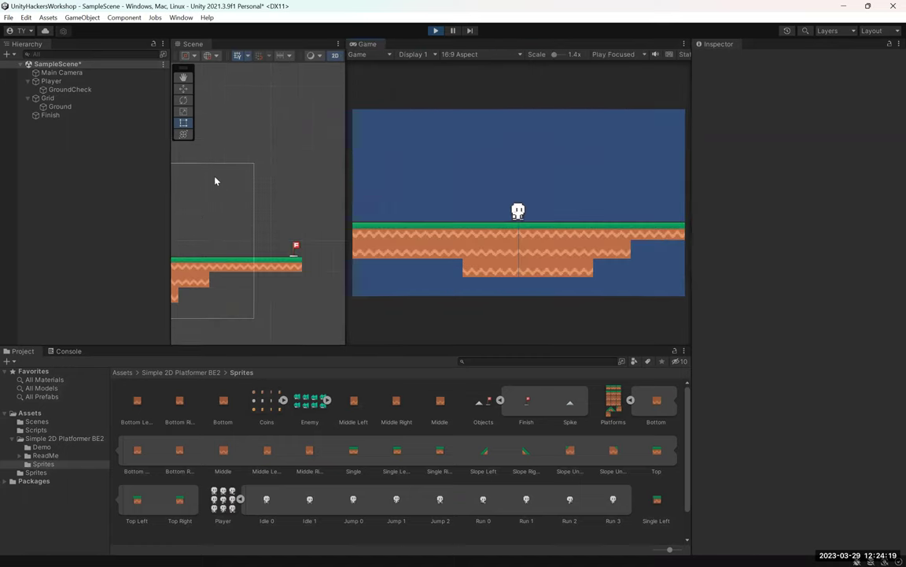
pyautogui.click(434, 32)
pyautogui.hotkey('ctrl', 's')
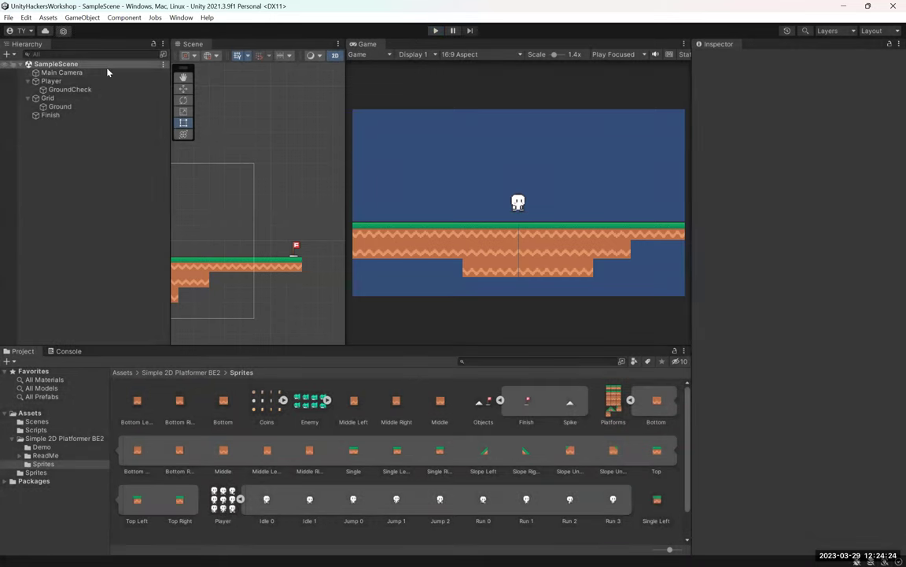
pyautogui.moveTo(79, 75); pyautogui.dragTo(65, 82)
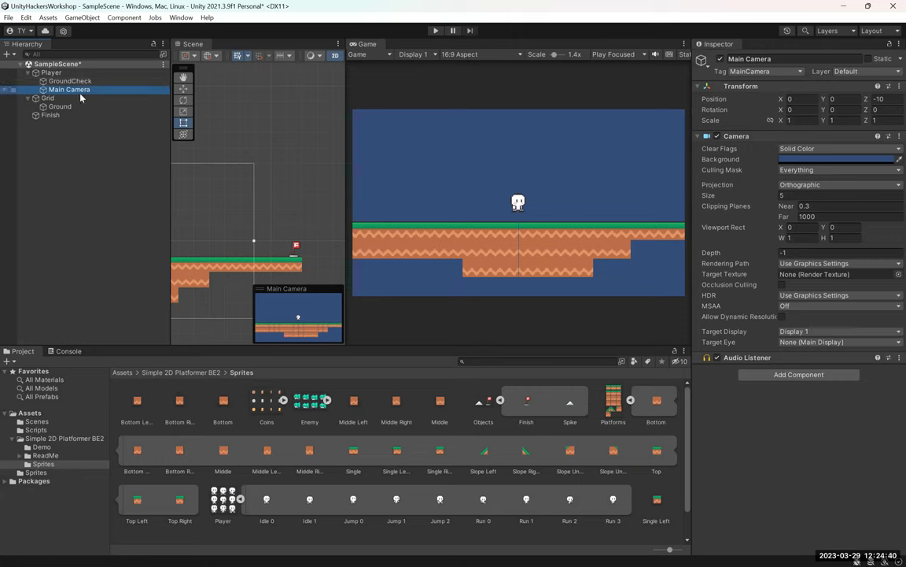
pyautogui.hotkey('ctrl', 's')
# - Play-test by running the player left and right up to the Finish flag, then stop
pyautogui.click(434, 31)
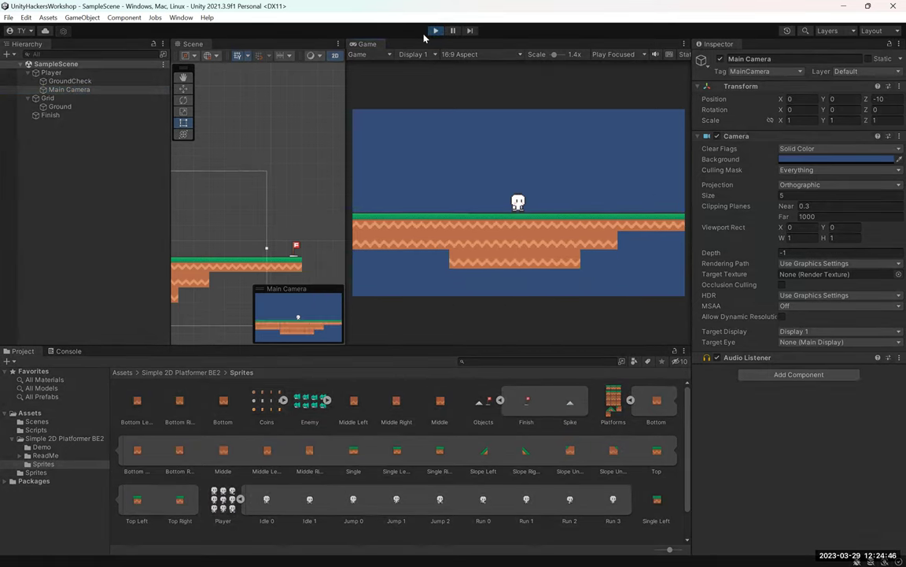
pyautogui.press('Right')
pyautogui.press('Left')
pyautogui.press('Right')
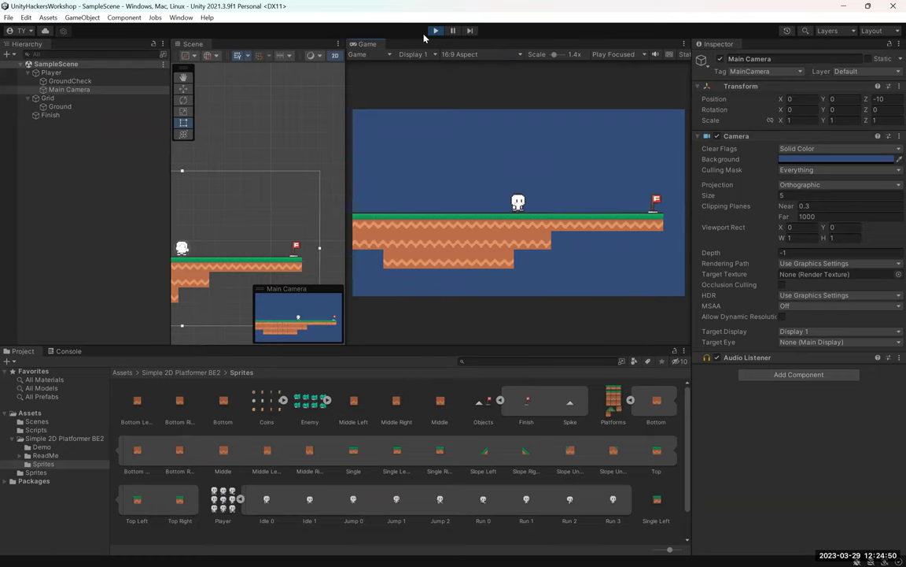
pyautogui.press('Right')
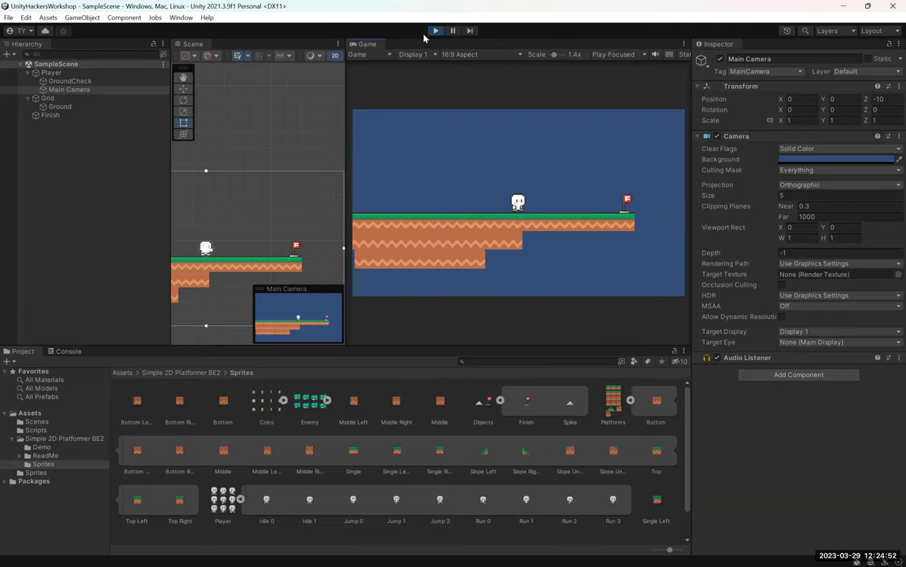
pyautogui.press('Left')
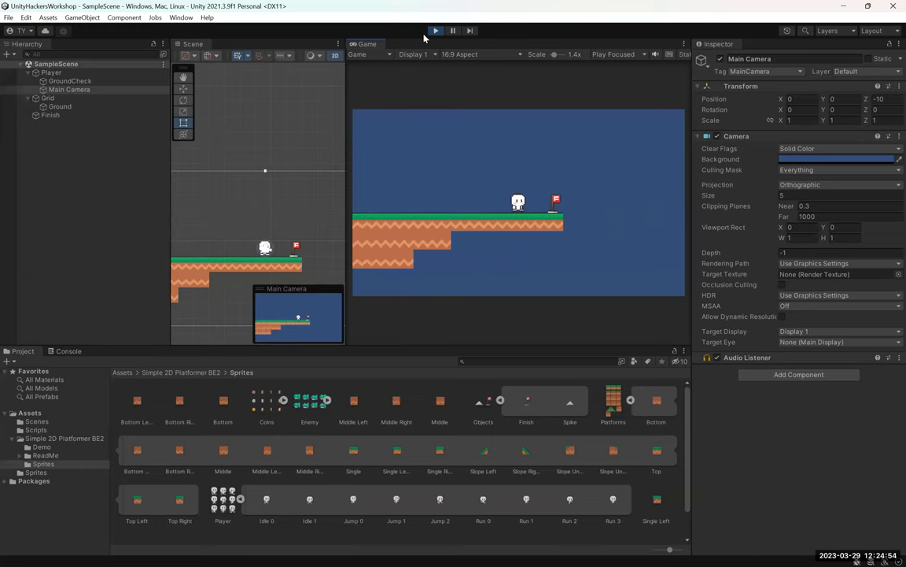
pyautogui.press('Right')
pyautogui.press('Left')
pyautogui.press('Right')
pyautogui.press('Left')
pyautogui.press('Right')
pyautogui.press('Right')
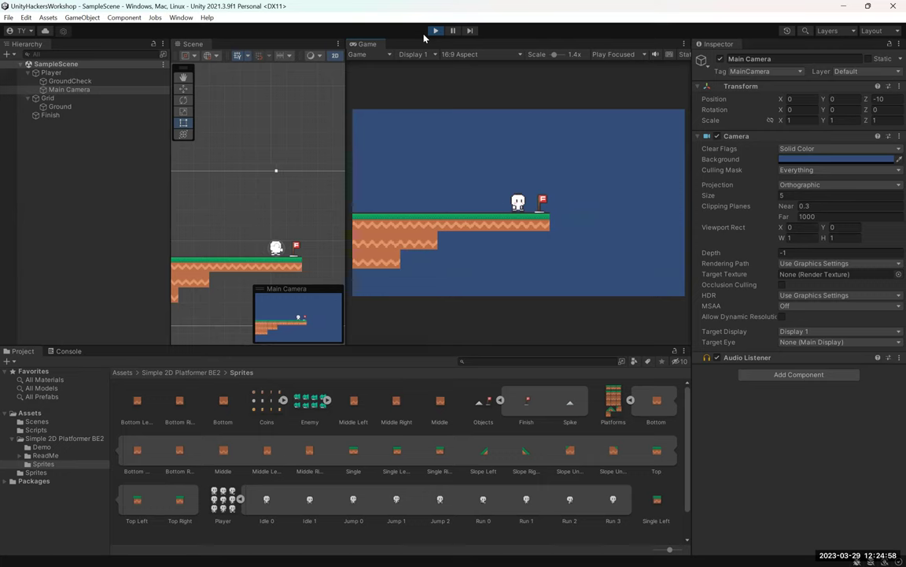
pyautogui.click(435, 30)
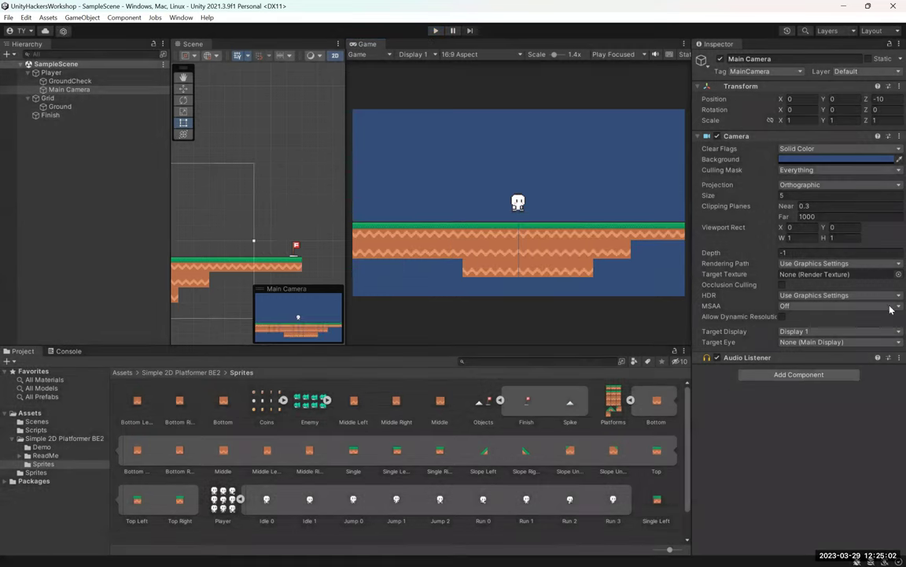
# - Enable Is Trigger on Finish's Box Collider 2D and play-test running the player through it
pyautogui.click(50, 115)
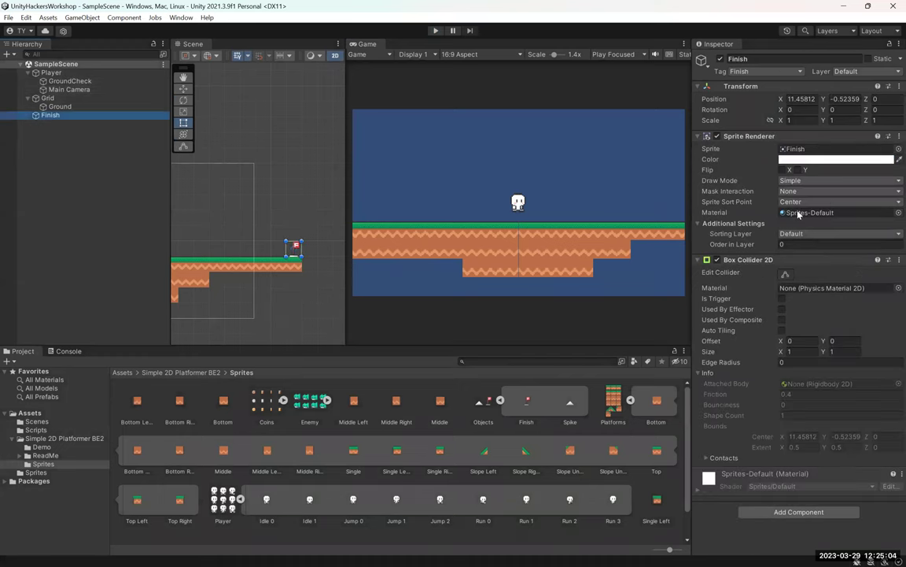
pyautogui.click(782, 299)
pyautogui.click(435, 30)
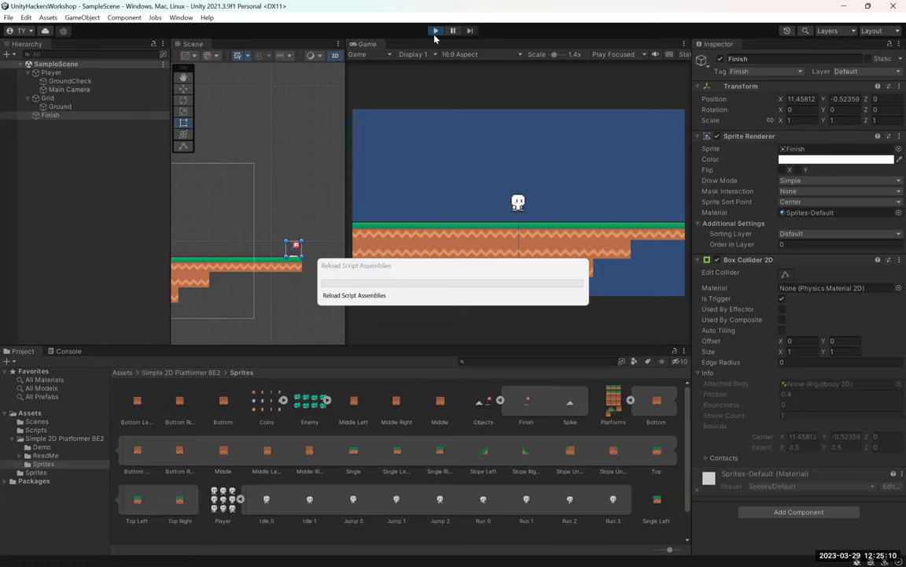
pyautogui.press('Right')
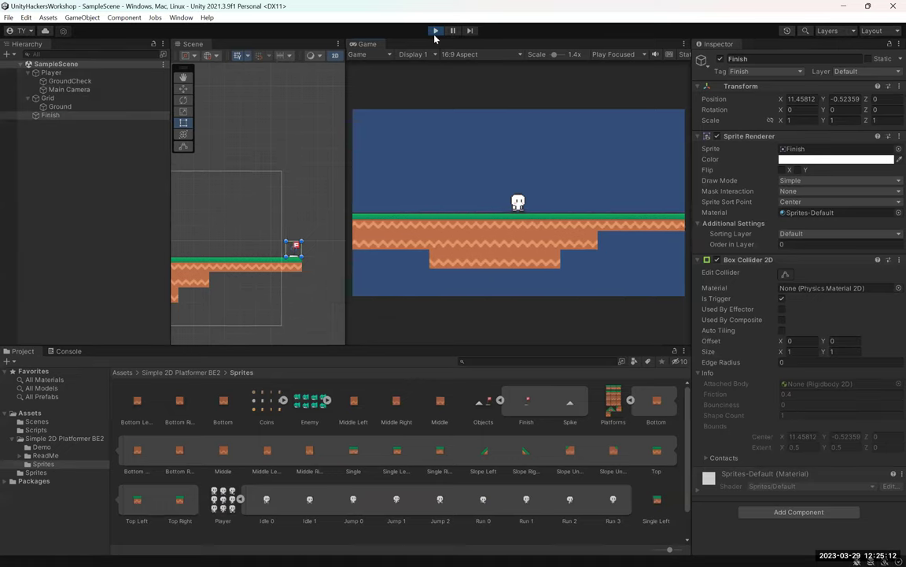
pyautogui.press('Right')
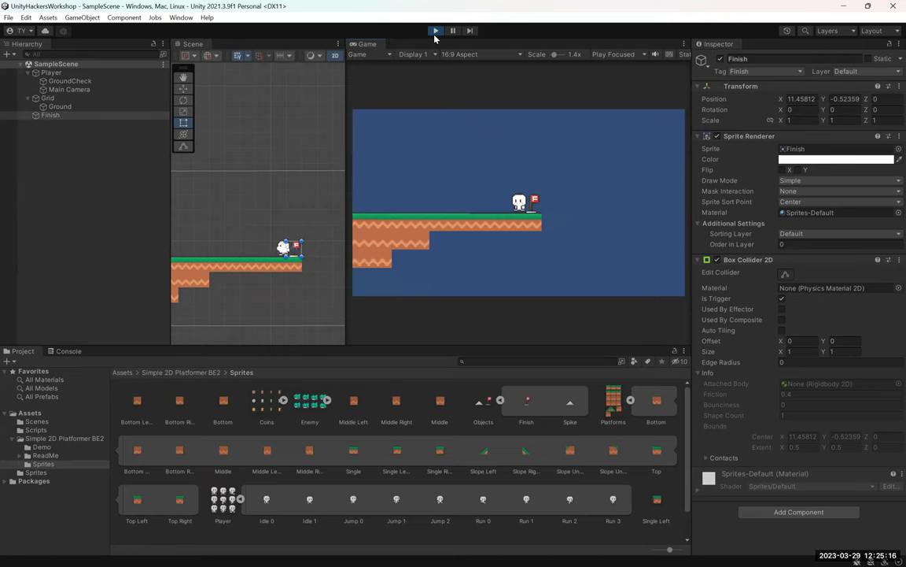
pyautogui.press('Left')
pyautogui.click(437, 35)
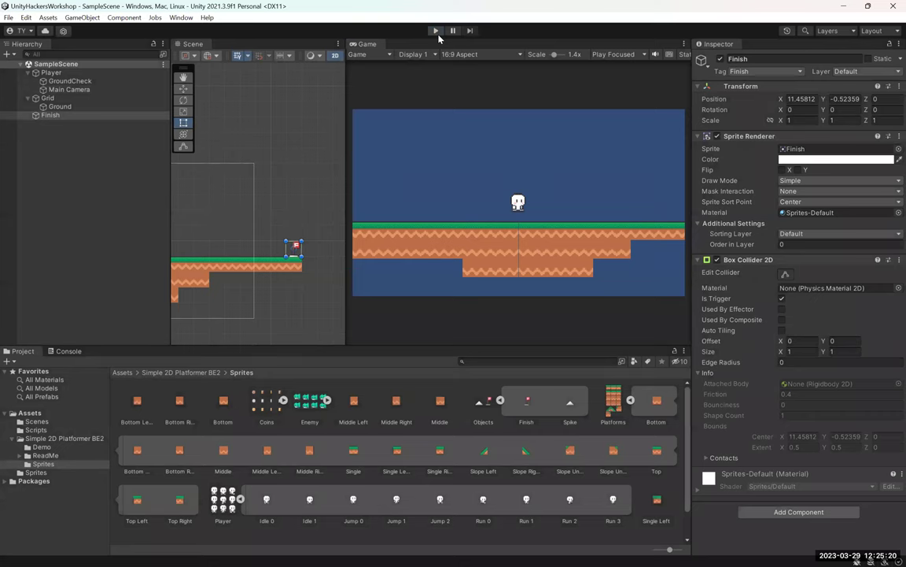
pyautogui.hotkey('alt', 'Tab')
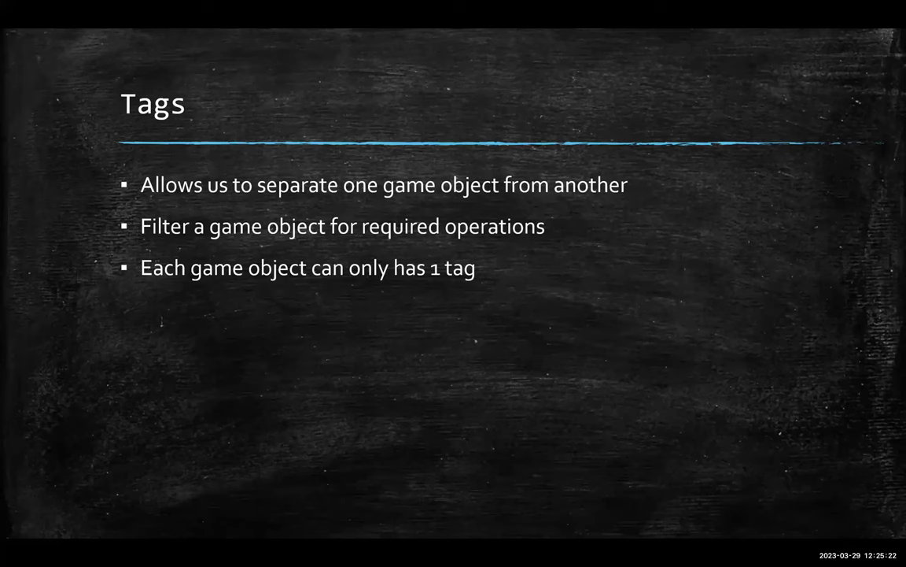
# - Advance to the Colliders slide comparing Collision and Trigger, then go back to Unity
pyautogui.press('Right')
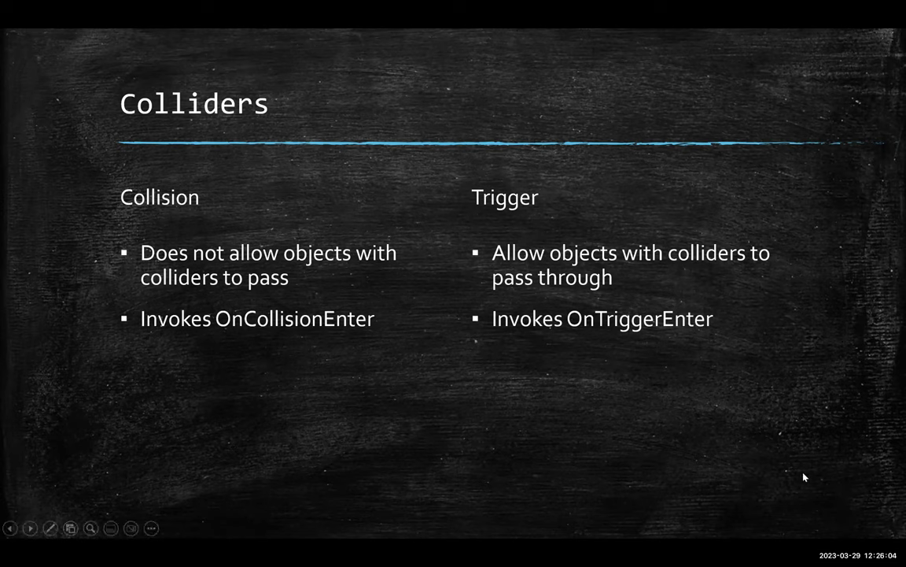
pyautogui.hotkey('alt', 'Tab')
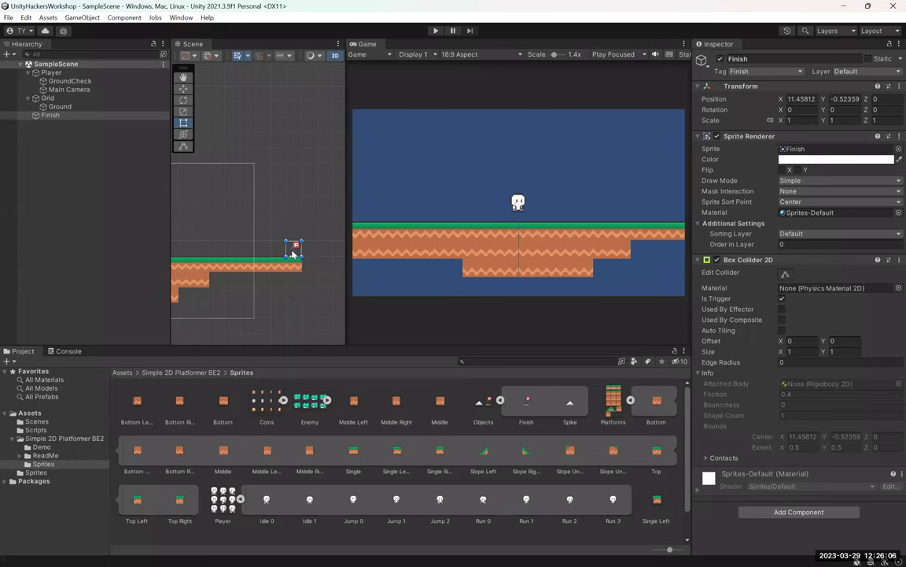
# - Create a C# script named PlayerInteraction in Assets/Scripts and open it in the code editor
pyautogui.click(36, 421)
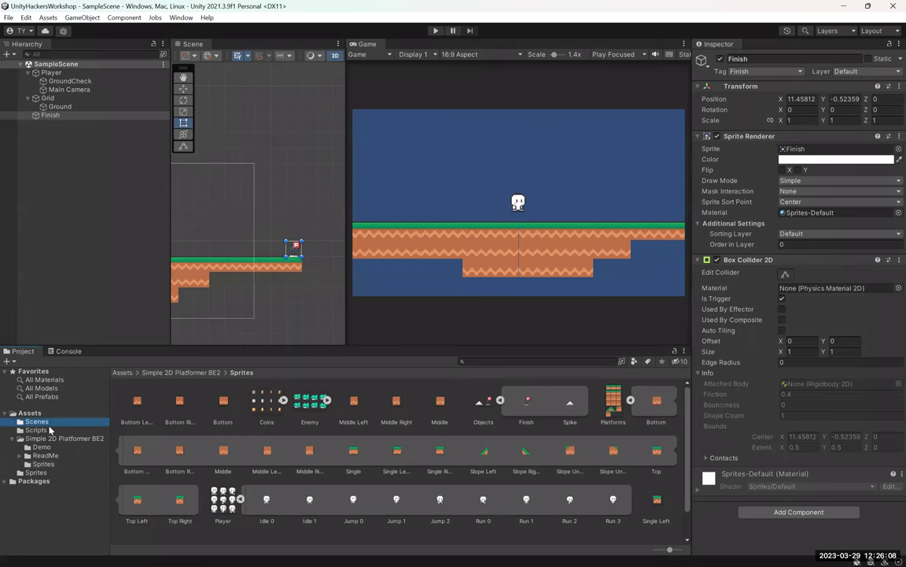
pyautogui.click(57, 431)
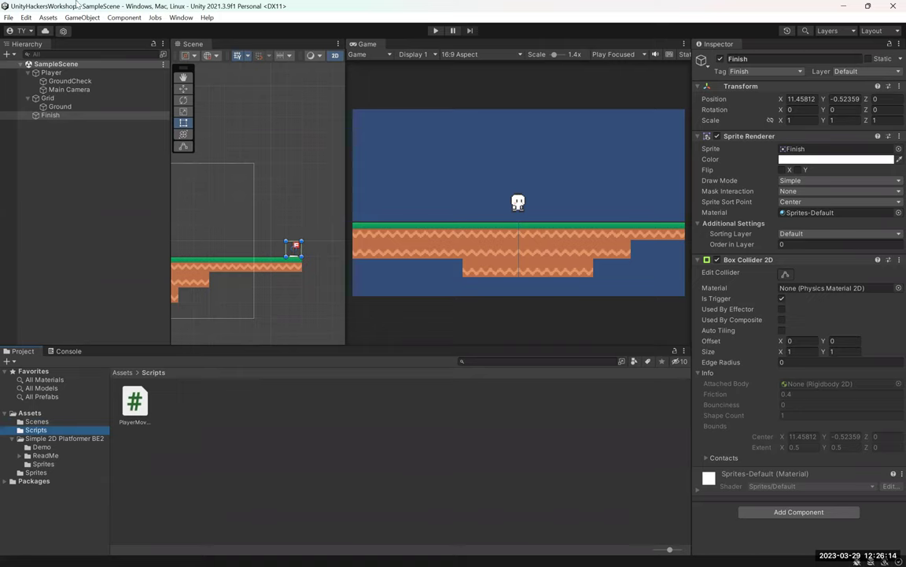
pyautogui.rightClick(240, 389)
pyautogui.moveTo(285, 98)
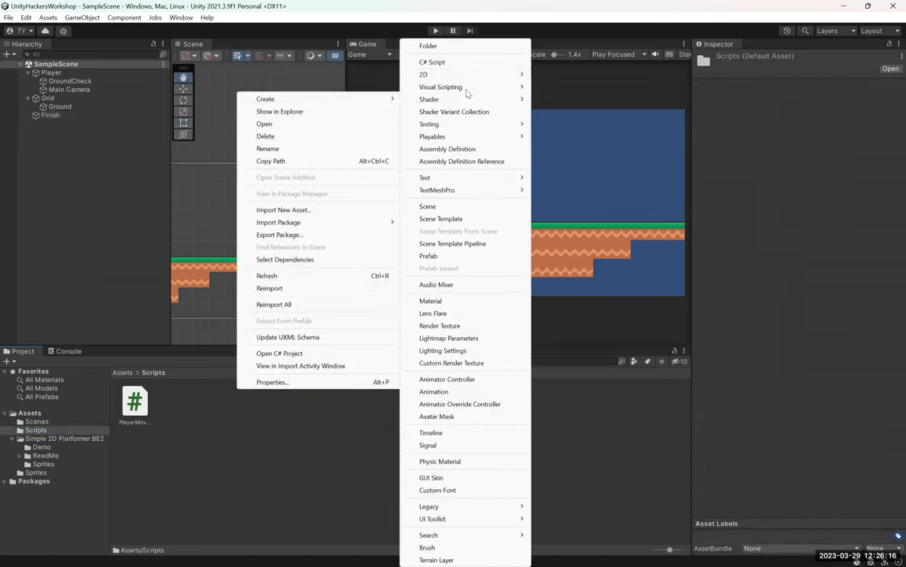
pyautogui.click(417, 61)
pyautogui.write('PlayerInput')
pyautogui.write('racto')
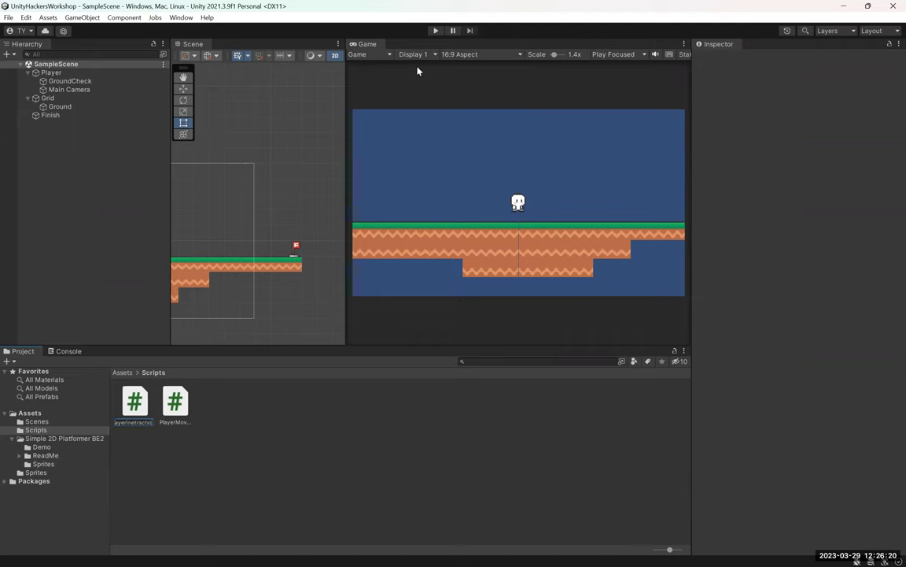
pyautogui.write('tion')
pyautogui.press('Return')
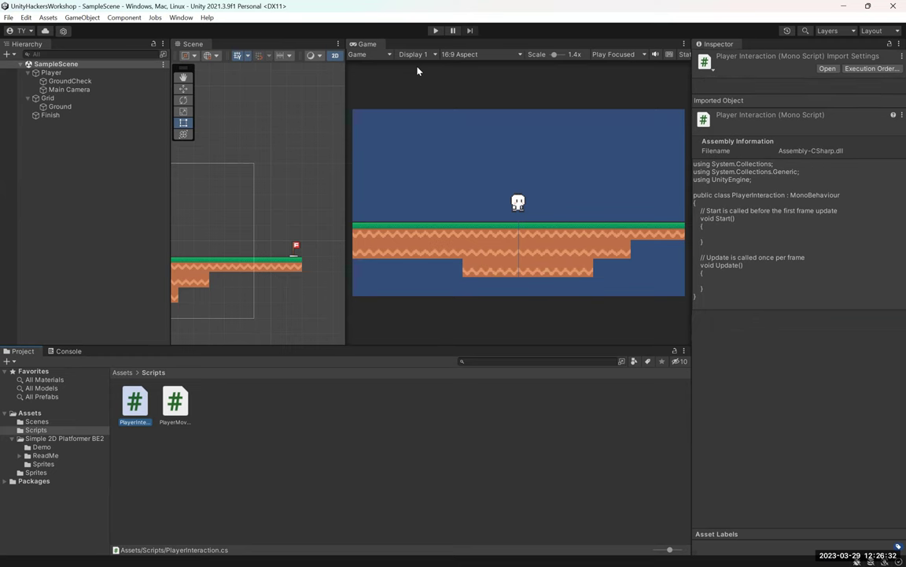
pyautogui.doubleClick(138, 403)
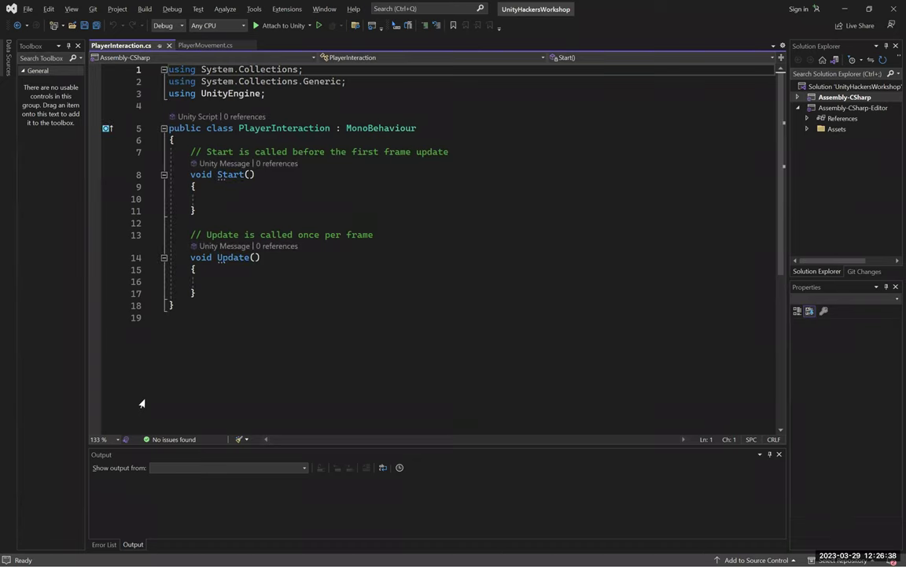
# - Replace Start() and Update() with an empty private void OnTriggerEnter2D(Collider2D collision) and save
pyautogui.moveTo(196, 292); pyautogui.dragTo(199, 210)
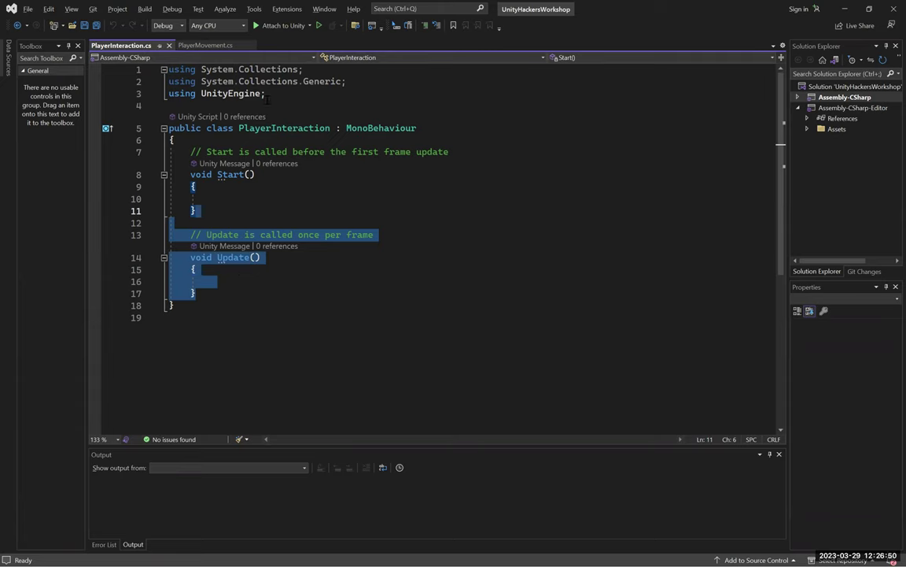
pyautogui.press('Right')
pyautogui.moveTo(216, 288); pyautogui.dragTo(190, 152)
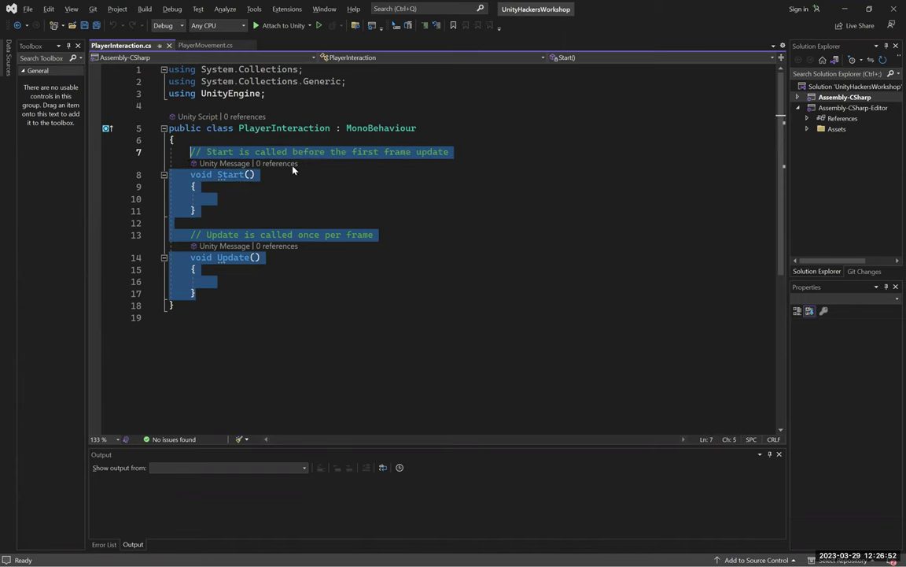
pyautogui.press('Delete')
pyautogui.write('priv')
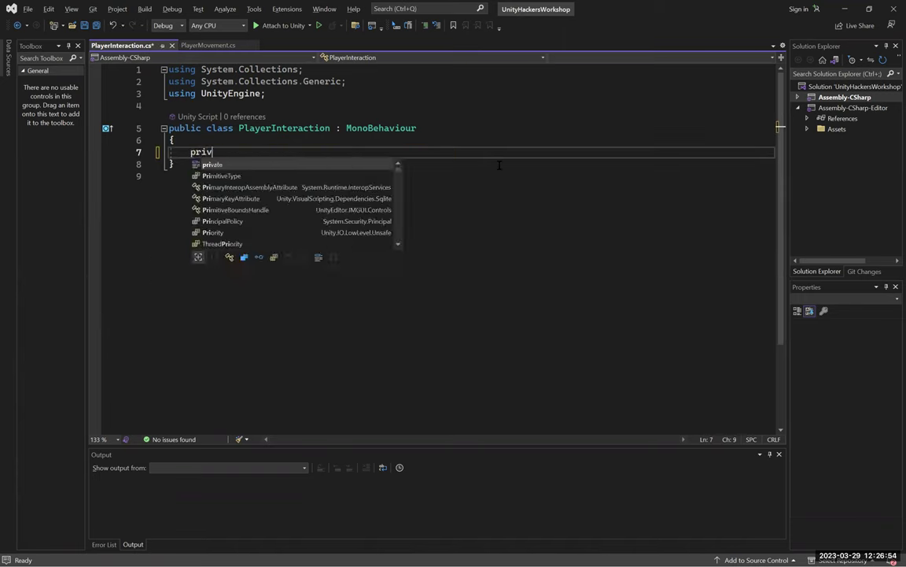
pyautogui.write('ate void ')
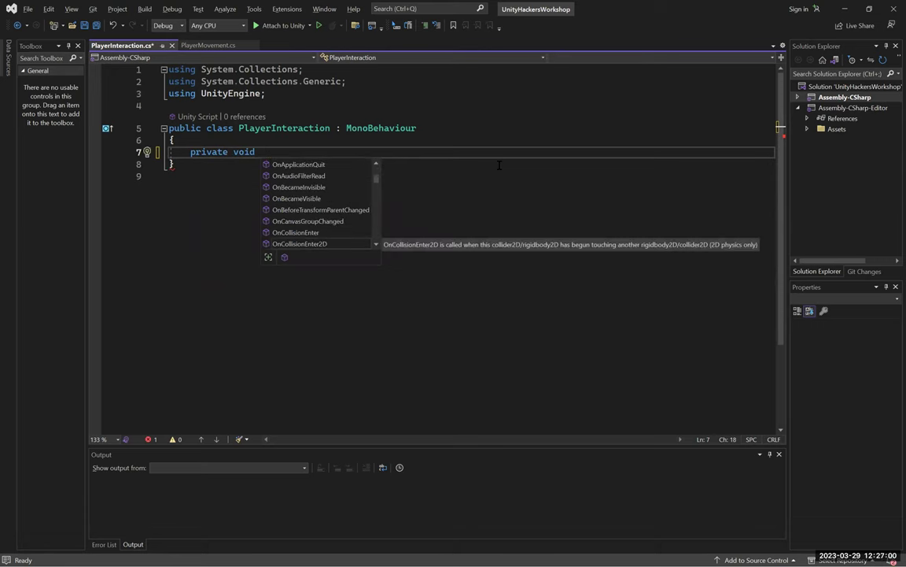
pyautogui.write('On')
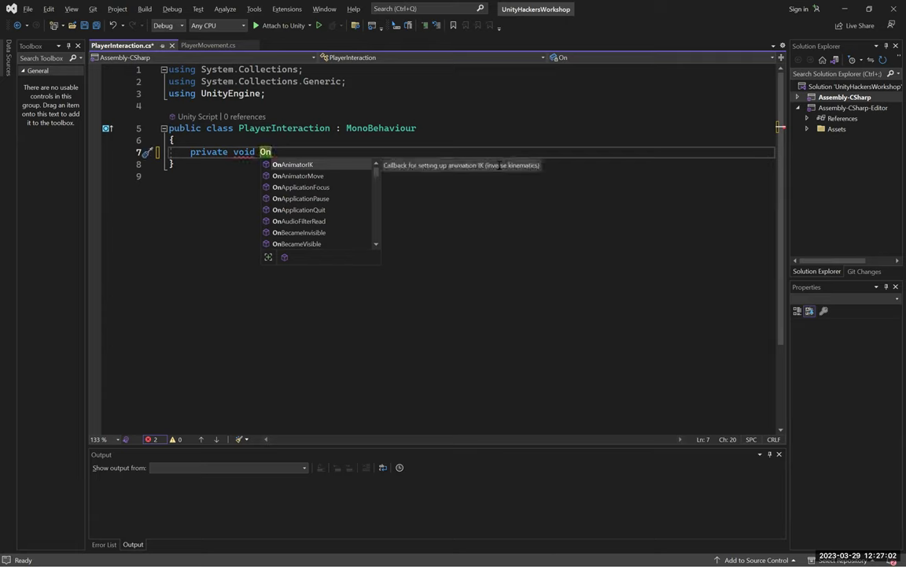
pyautogui.write('TriggerEnter2D')
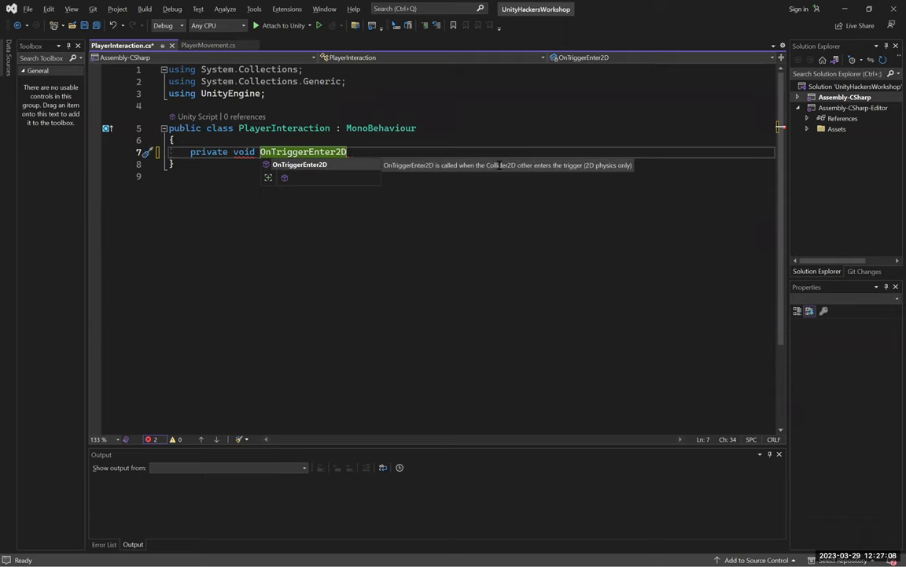
pyautogui.press('Tab')
pyautogui.write(') {')
pyautogui.press('BackSpace')
pyautogui.press('BackSpace')
pyautogui.press('BackSpace')
pyautogui.hotkey('ctrl', 's')
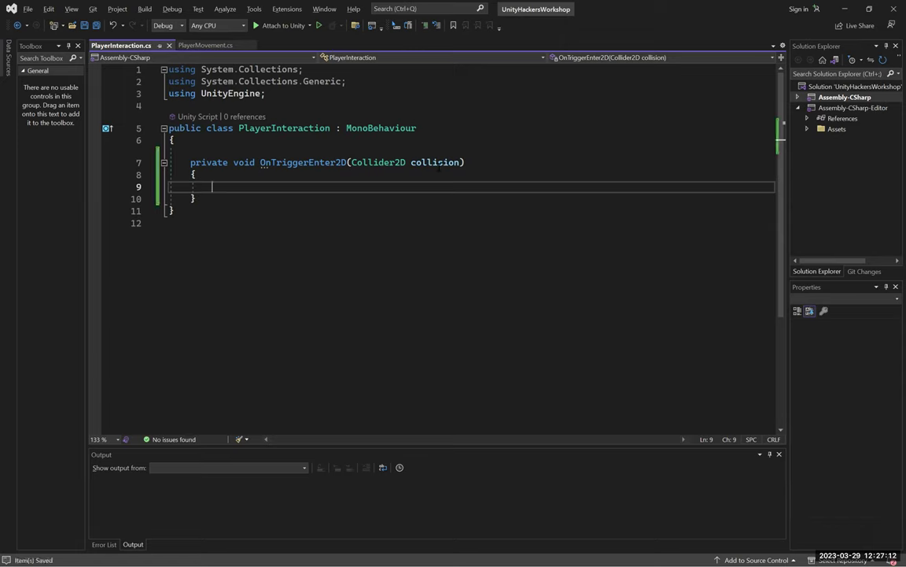
pyautogui.doubleClick(378, 162)
pyautogui.doubleClick(454, 163)
pyautogui.click(382, 162)
pyautogui.doubleClick(435, 162)
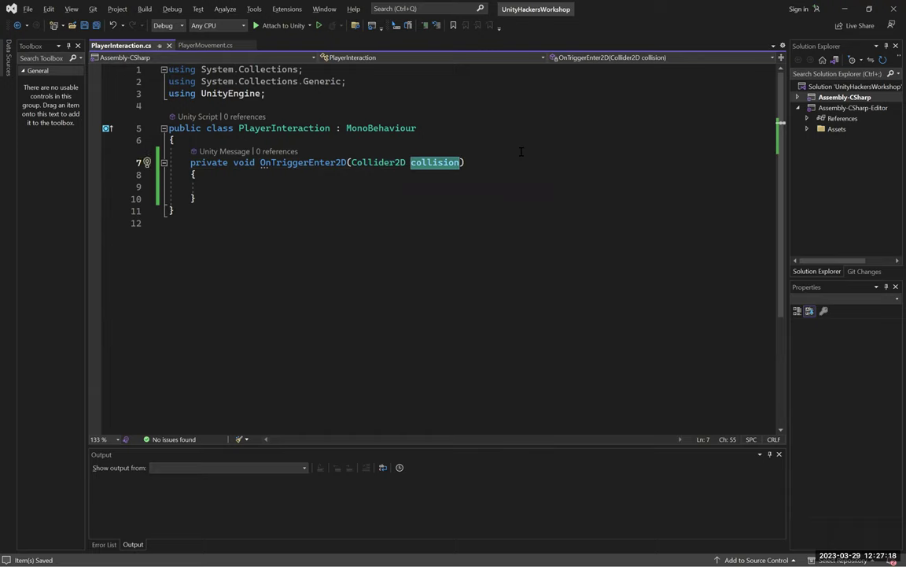
pyautogui.doubleClick(379, 162)
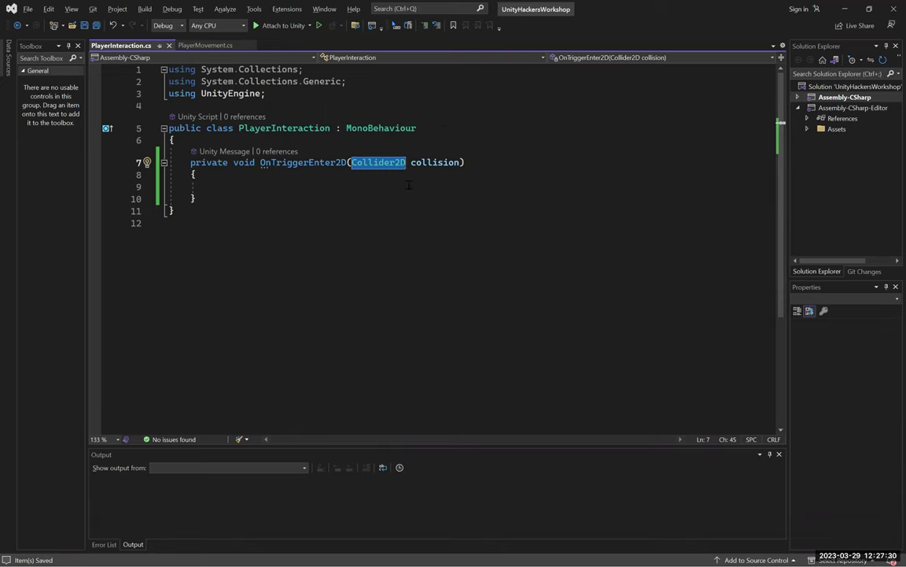
pyautogui.doubleClick(436, 163)
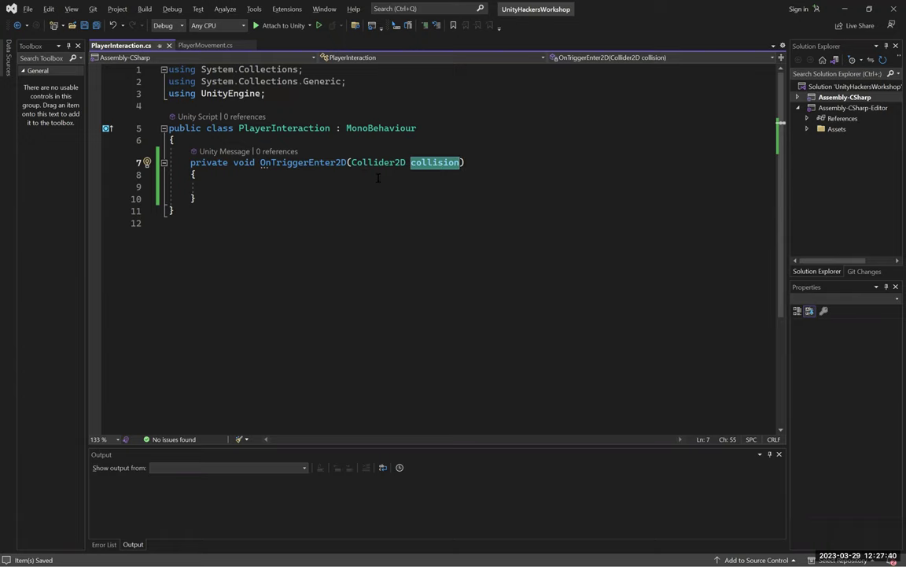
pyautogui.click(457, 186)
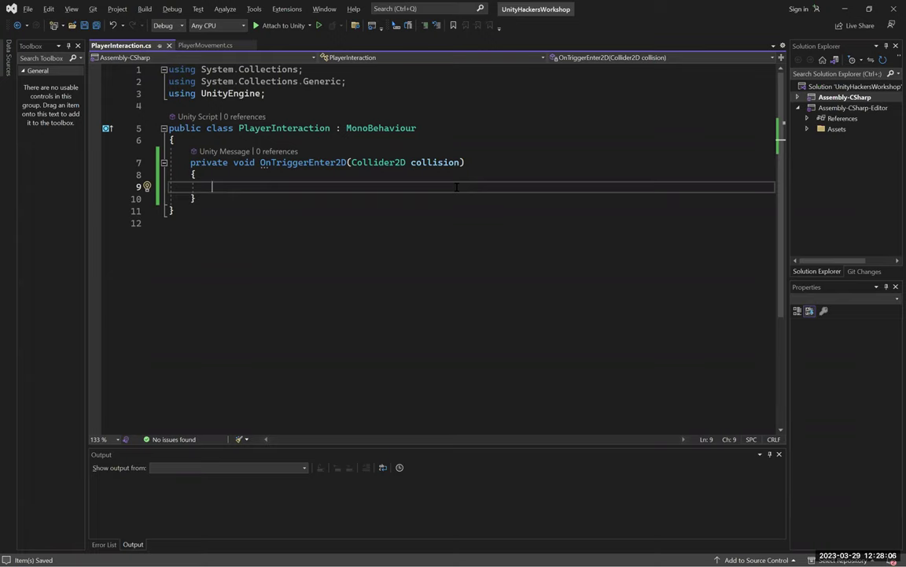
# - Add a switch (collision.tag) block inside OnTriggerEnter2D
pyautogui.write('switch')
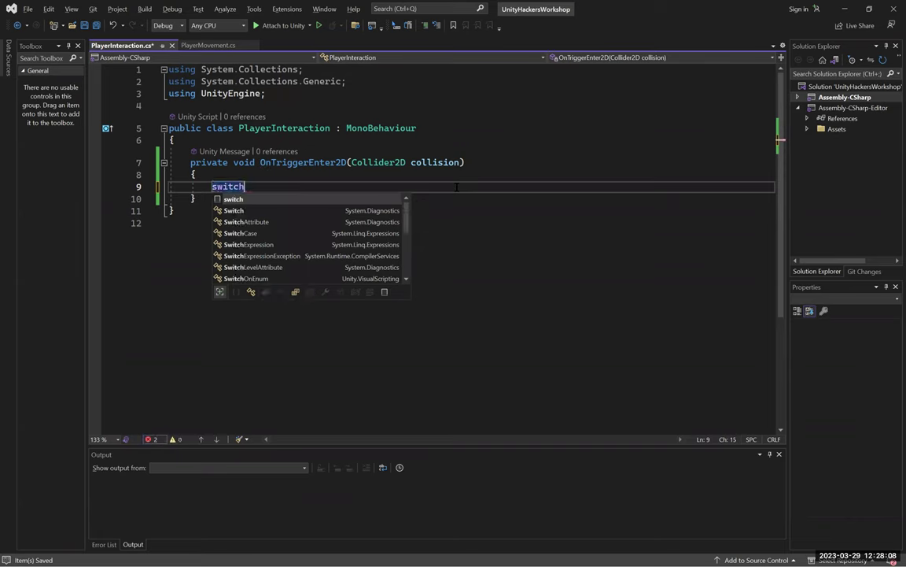
pyautogui.write(' (collision) {')
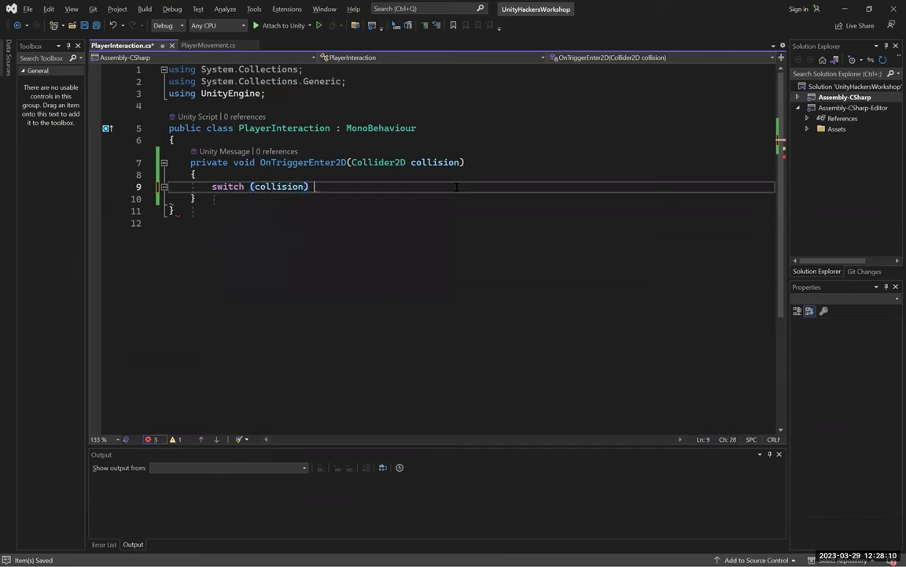
pyautogui.press('Return')
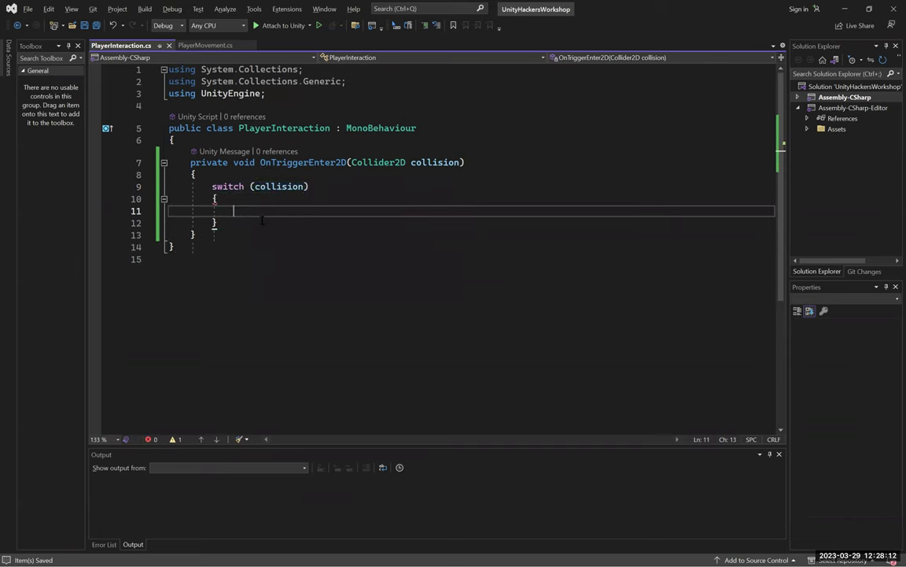
pyautogui.click(301, 187)
pyautogui.press('Right')
pyautogui.write('.tag')
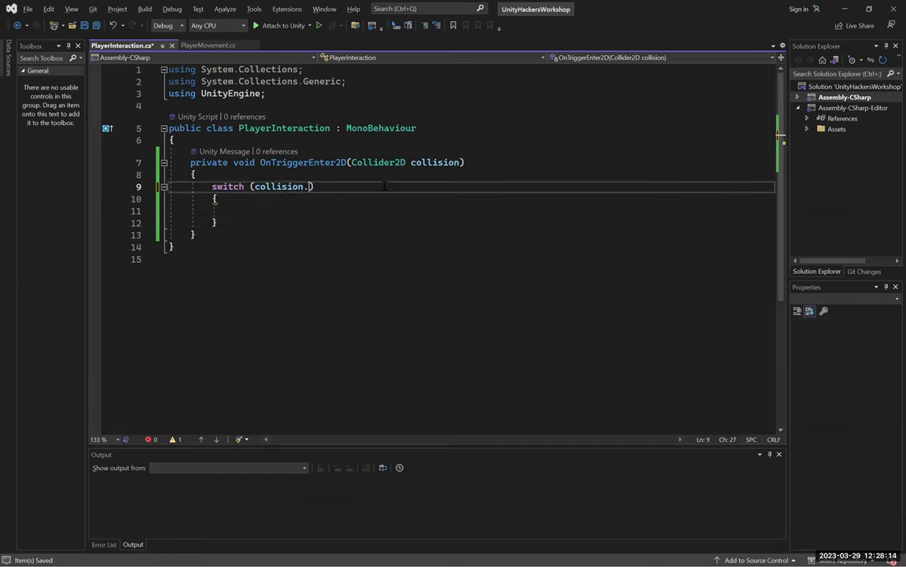
pyautogui.click(312, 186)
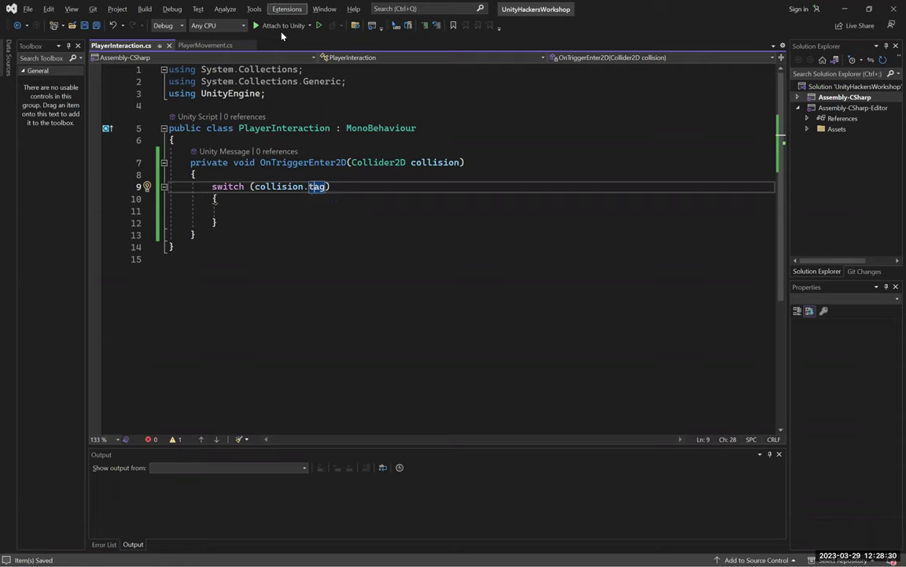
pyautogui.click(400, 210)
# - Add case "Finish": with Debug.Log("Level Cleared!");
pyautogui.write('case ')
pyautogui.write('"')
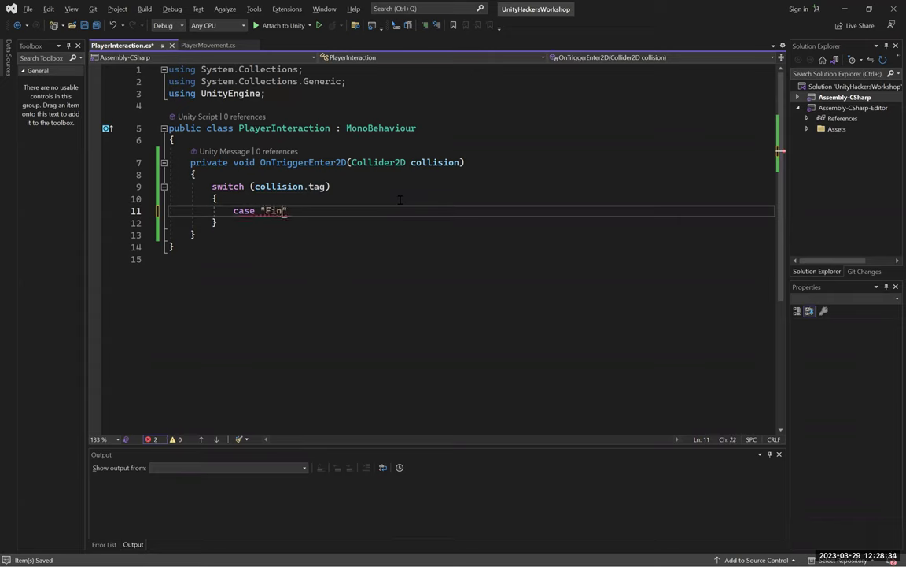
pyautogui.write('Finish":')
pyautogui.press('Return')
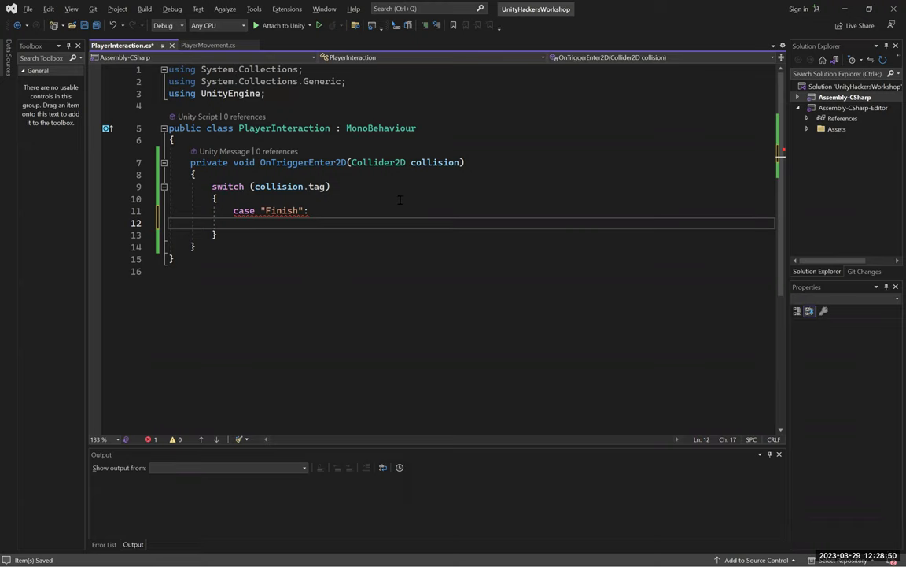
pyautogui.write('Deb')
pyautogui.write('Log')
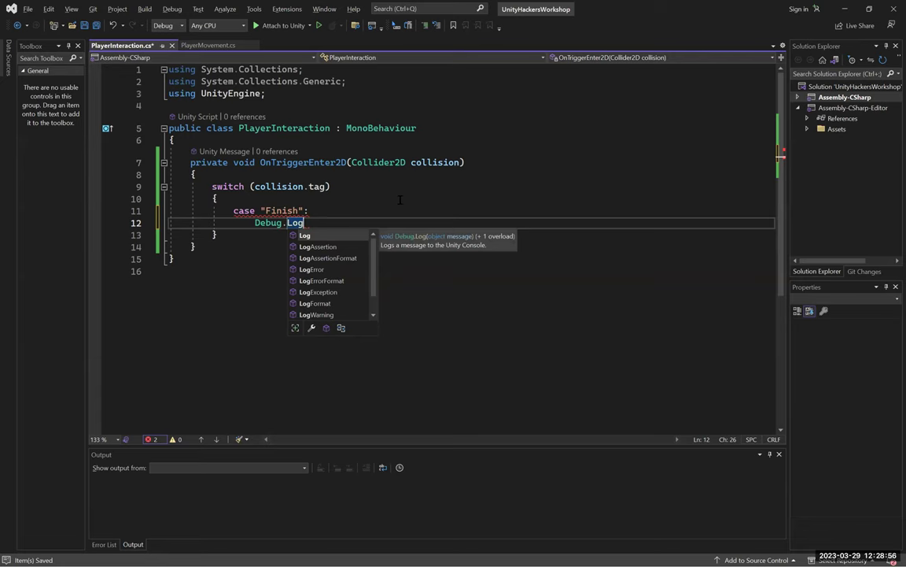
pyautogui.write('("')
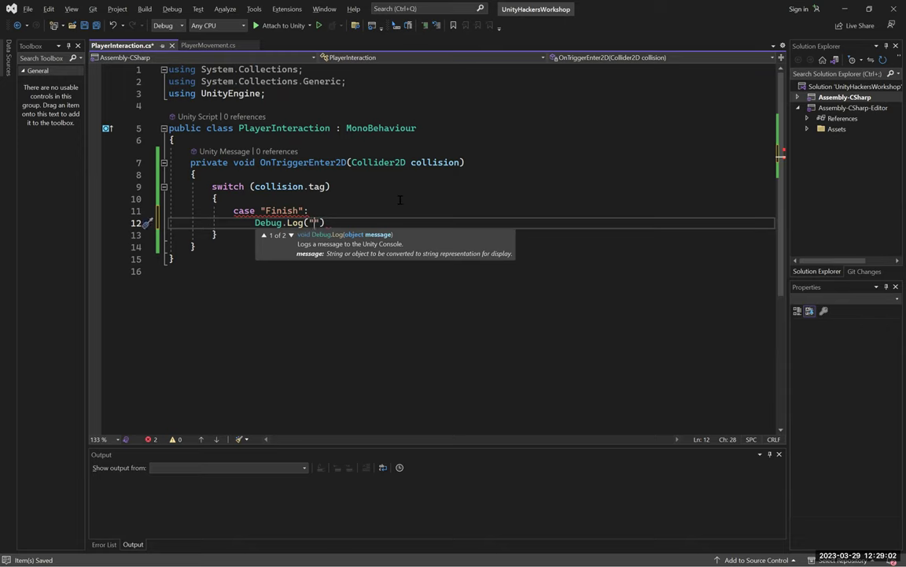
pyautogui.write('Game F')
pyautogui.hotkey('ctrl', 'z')
pyautogui.write('Level Cleared!')
pyautogui.press('End')
pyautogui.write(';')
pyautogui.press('Return')
# - Finish the case with break, add default: break;, save, and return to Unity
pyautogui.write('brea')
pyautogui.press('Tab')
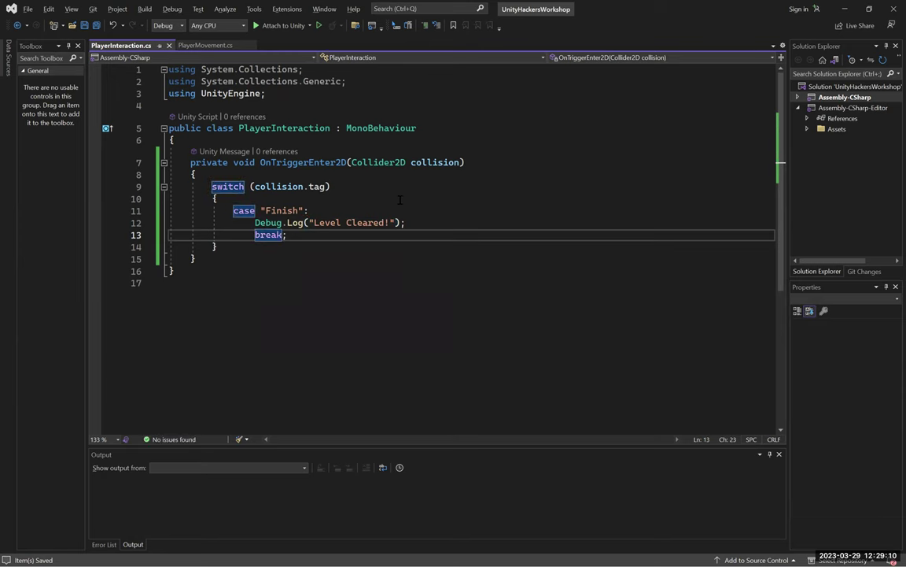
pyautogui.press('Return')
pyautogui.write('default:')
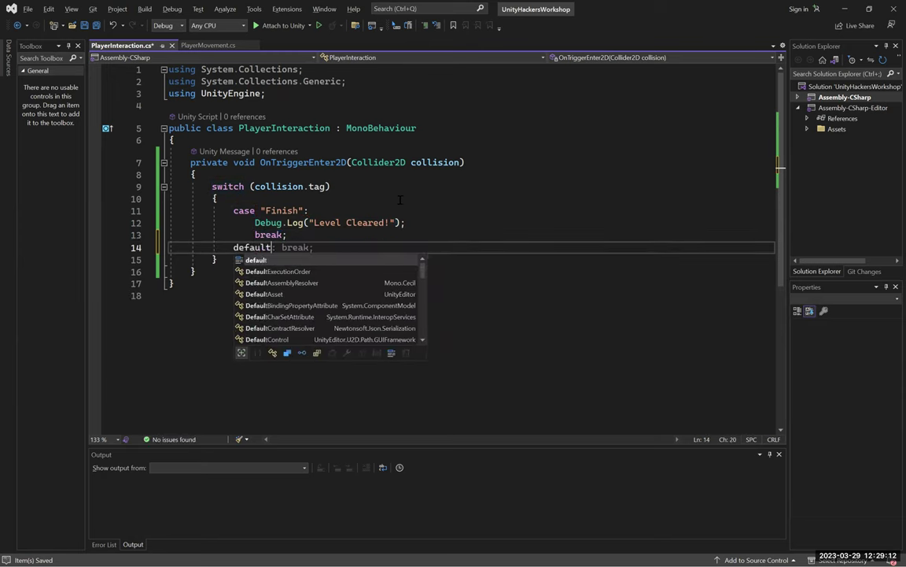
pyautogui.press('Return')
pyautogui.write('break;')
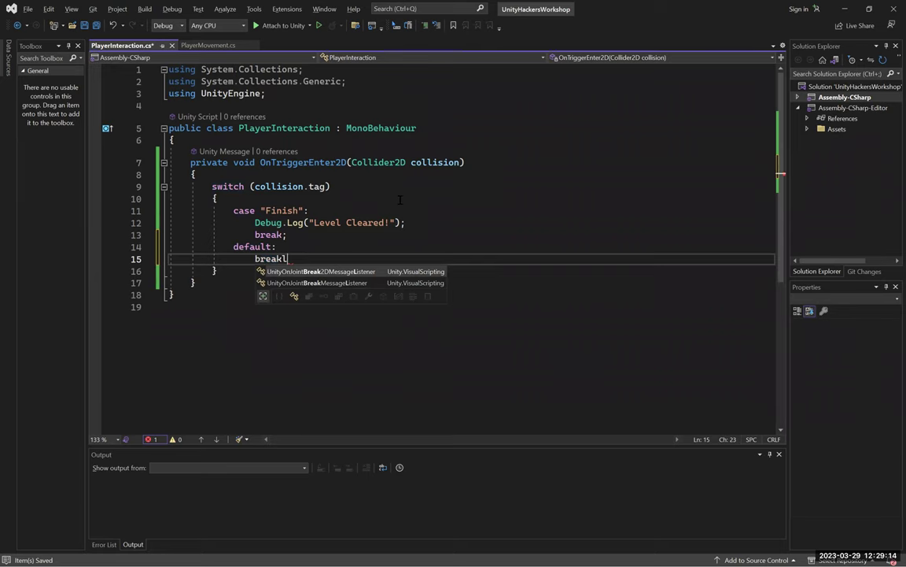
pyautogui.press('Down')
pyautogui.press('Down')
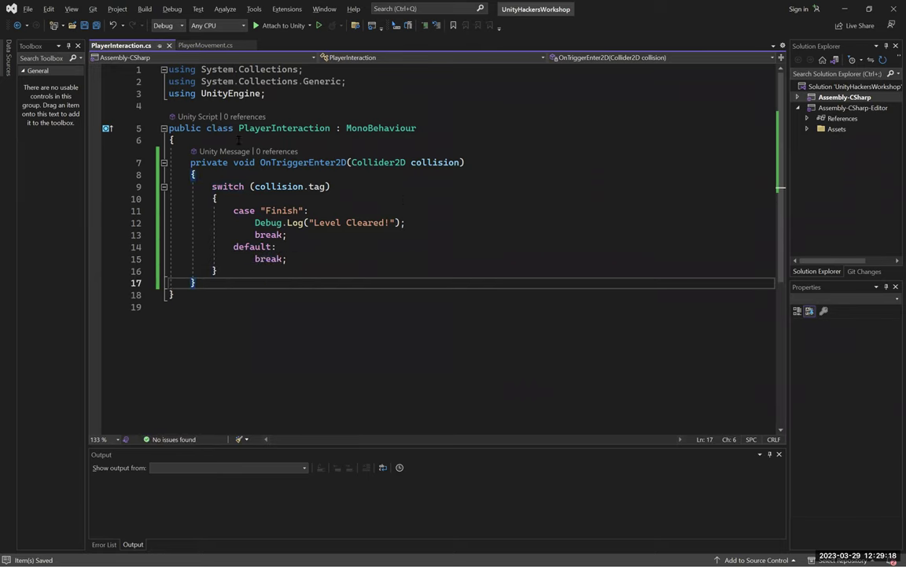
pyautogui.hotkey('alt', 'Tab')
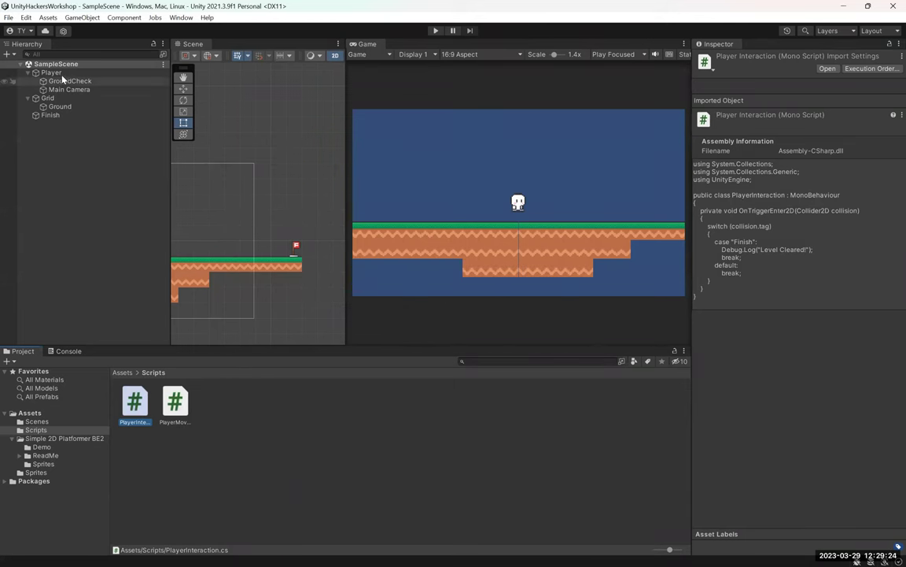
# - Attach the Player Interaction script to the Player object
pyautogui.click(55, 72)
pyautogui.scroll(-2, 811, 340)
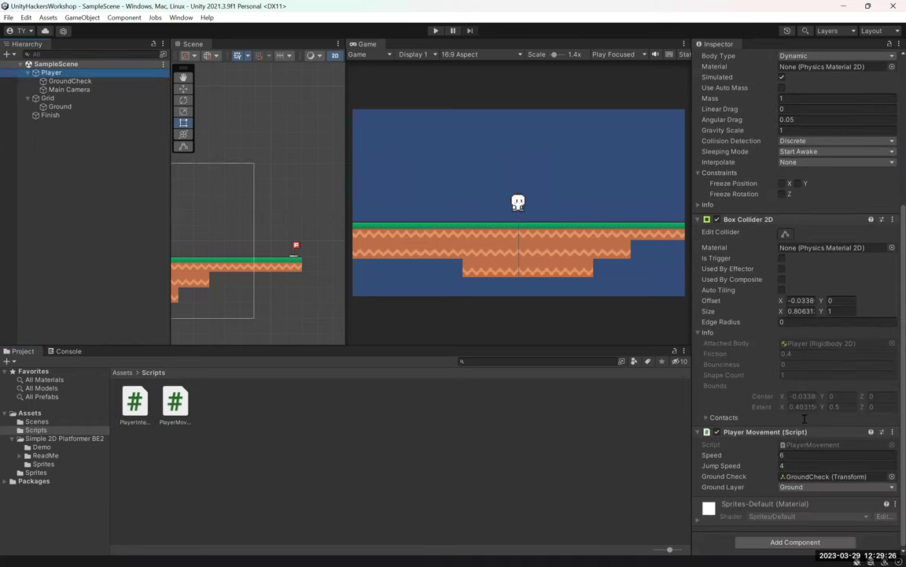
pyautogui.click(801, 541)
pyautogui.write('interac')
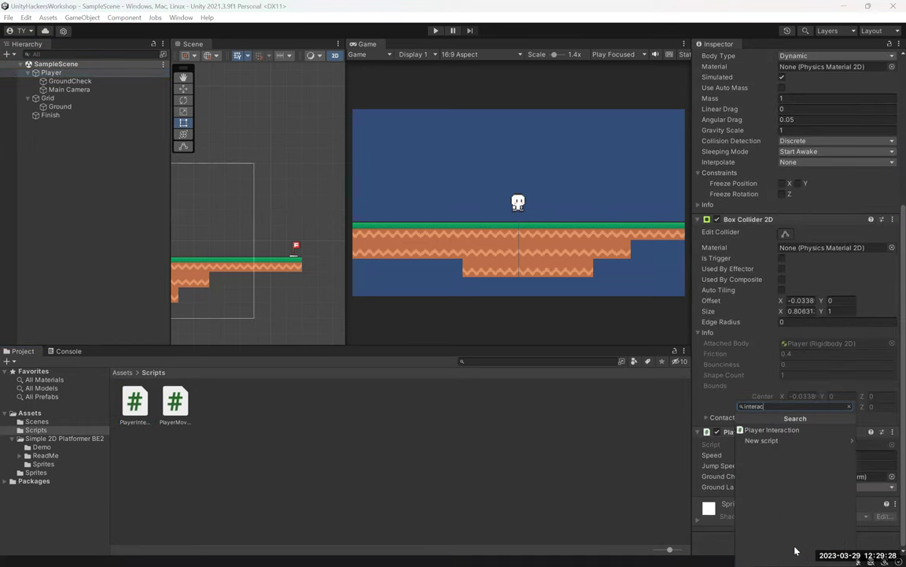
pyautogui.click(813, 430)
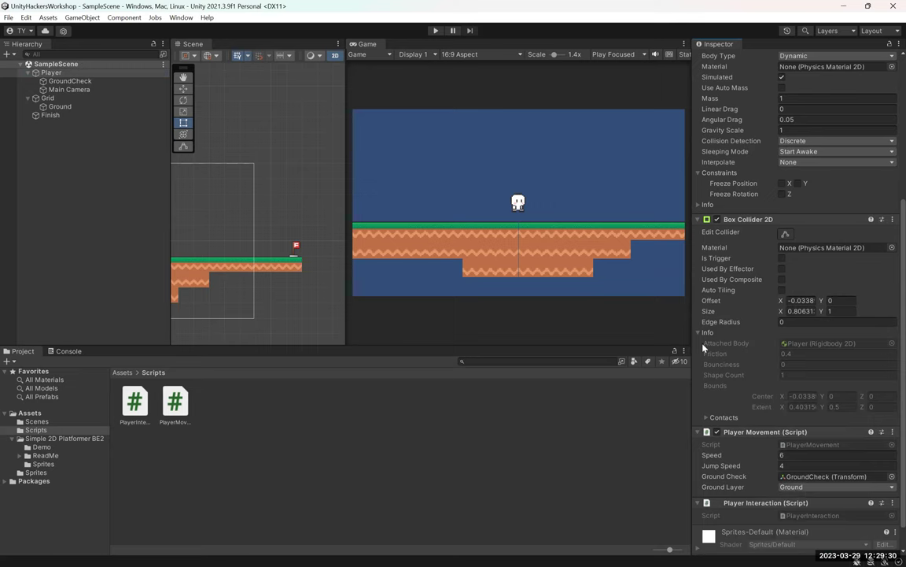
pyautogui.scroll(-2, 704, 347)
# - Enter play mode, run the player right onto the finish flag, and show the Console
pyautogui.click(436, 32)
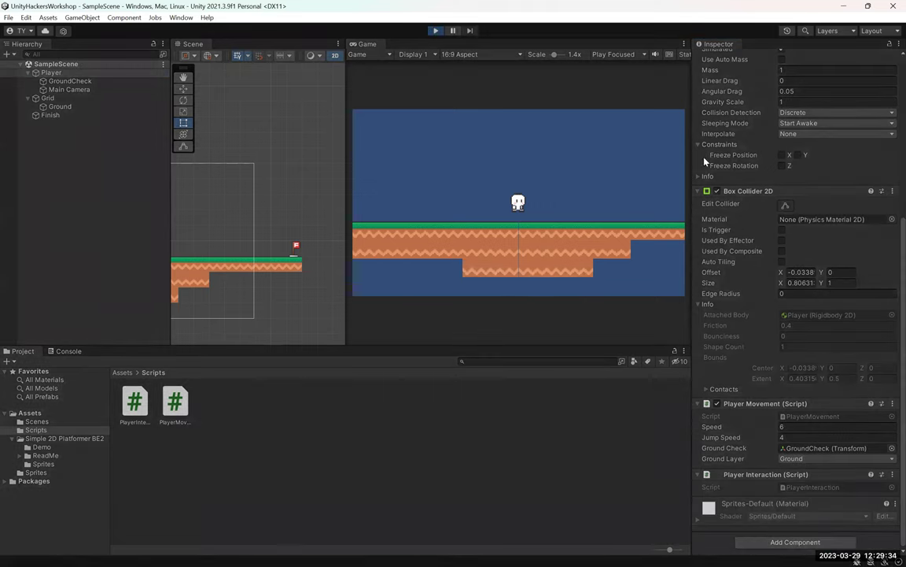
pyautogui.moveTo(693, 181); pyautogui.dragTo(777, 227)
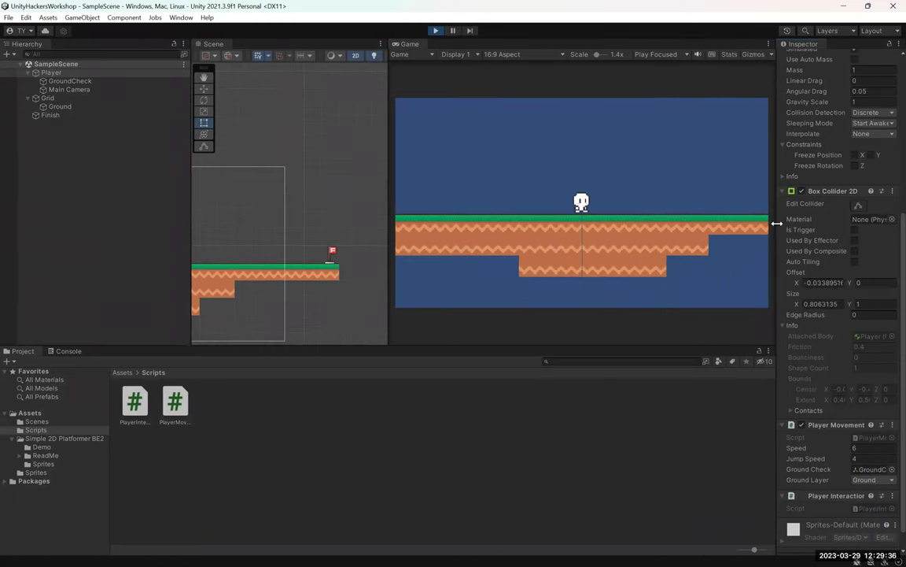
pyautogui.press('Right')
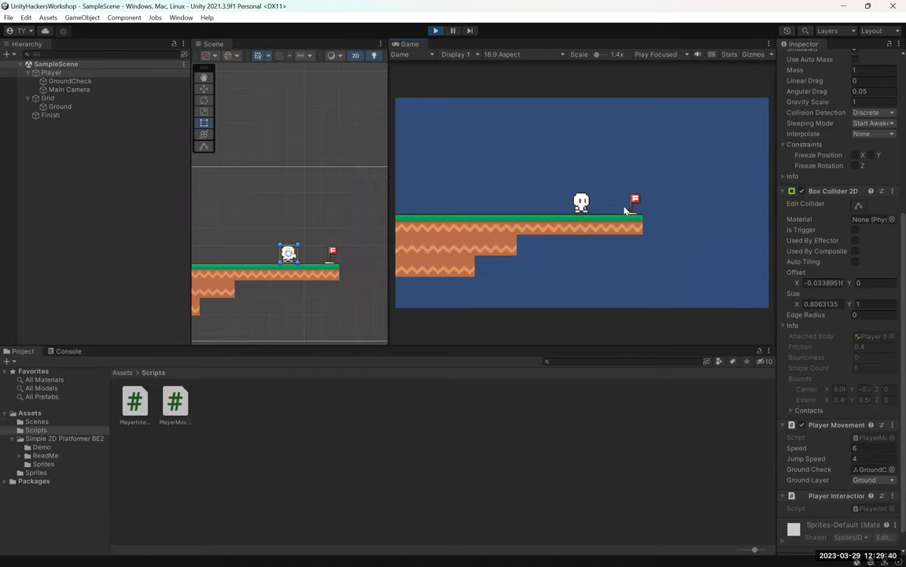
pyautogui.press('Right')
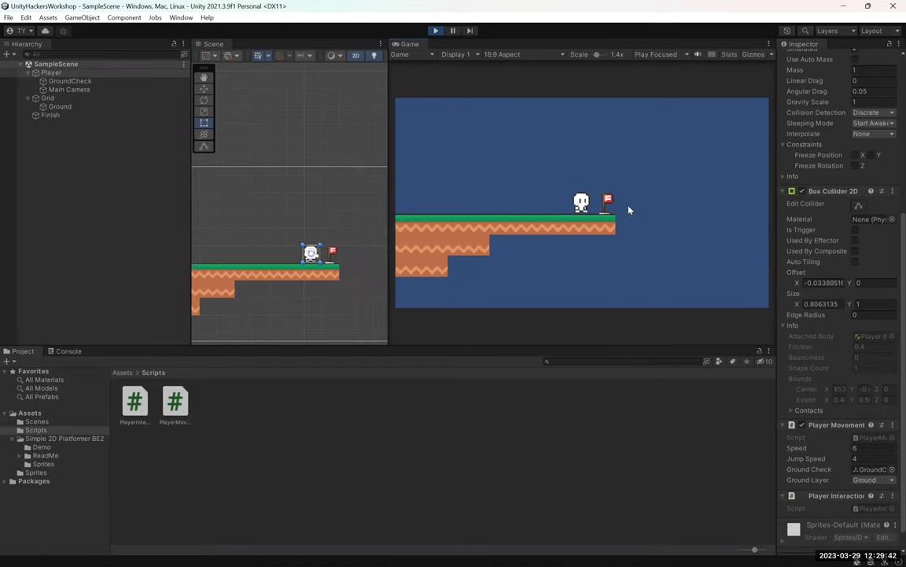
pyautogui.moveTo(45, 545)
pyautogui.click(69, 351)
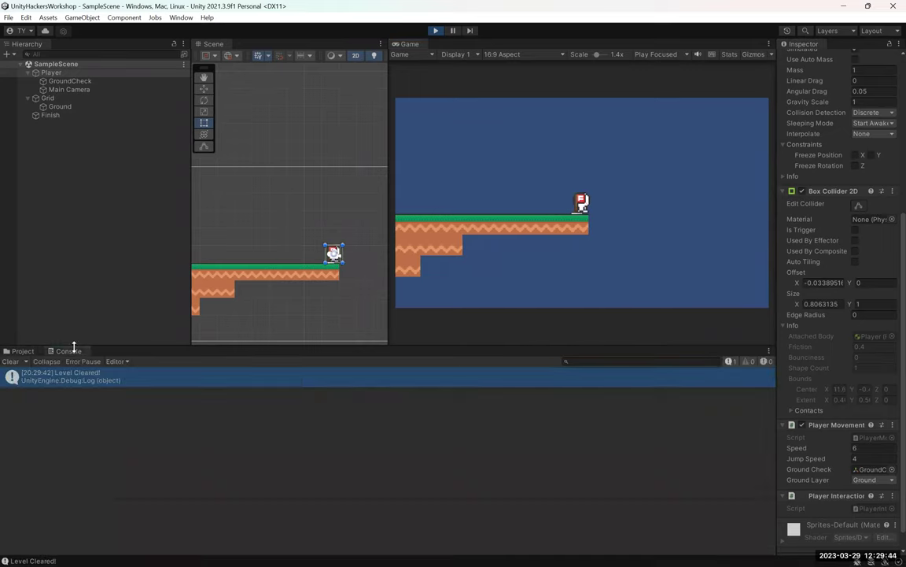
# - Walk the player on and off the flag repeatedly to log Level Cleared!, then stop playing
pyautogui.press('Left')
pyautogui.press('Right')
pyautogui.press('Left')
pyautogui.press('Right')
pyautogui.press('Left')
pyautogui.press('Right')
pyautogui.press('Left')
pyautogui.press('Right')
pyautogui.press('Left')
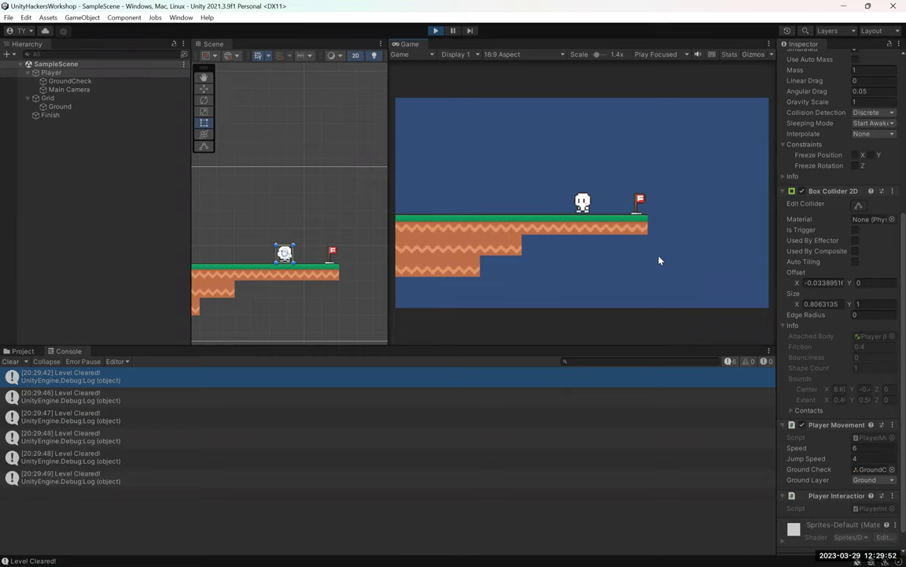
pyautogui.click(435, 30)
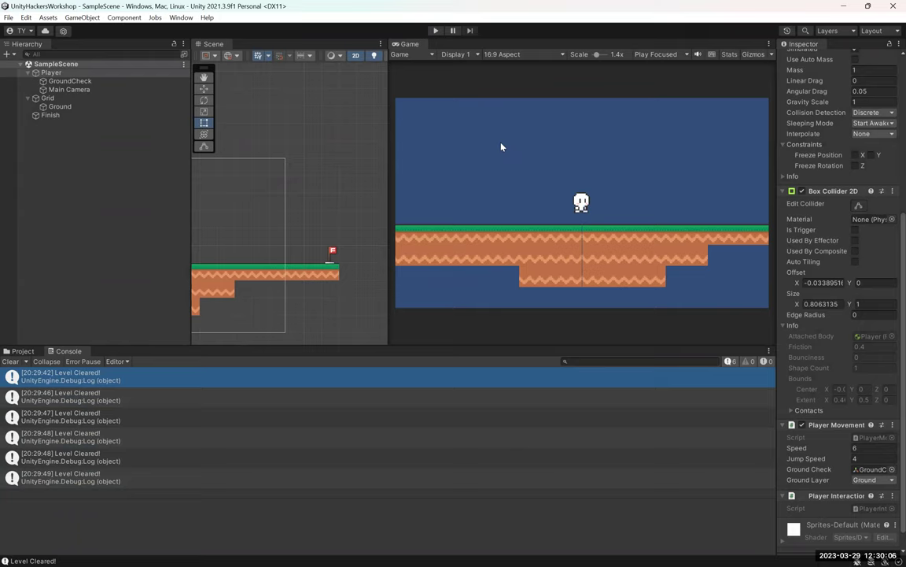
# - Show the SceneManager slide in the PowerPoint slideshow, then come back to Unity
pyautogui.hotkey('alt', 'Tab')
pyautogui.hotkey('alt', 'Tab')
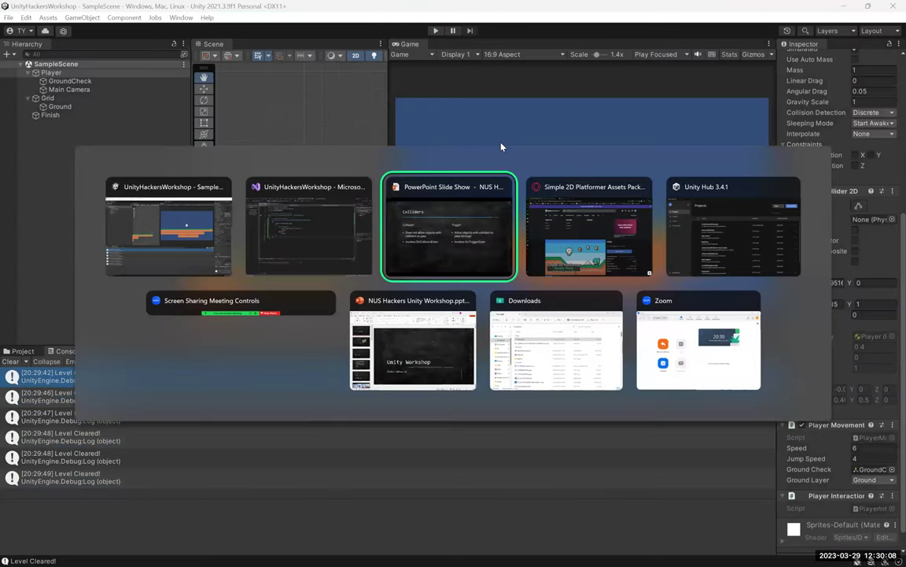
pyautogui.press('Right')
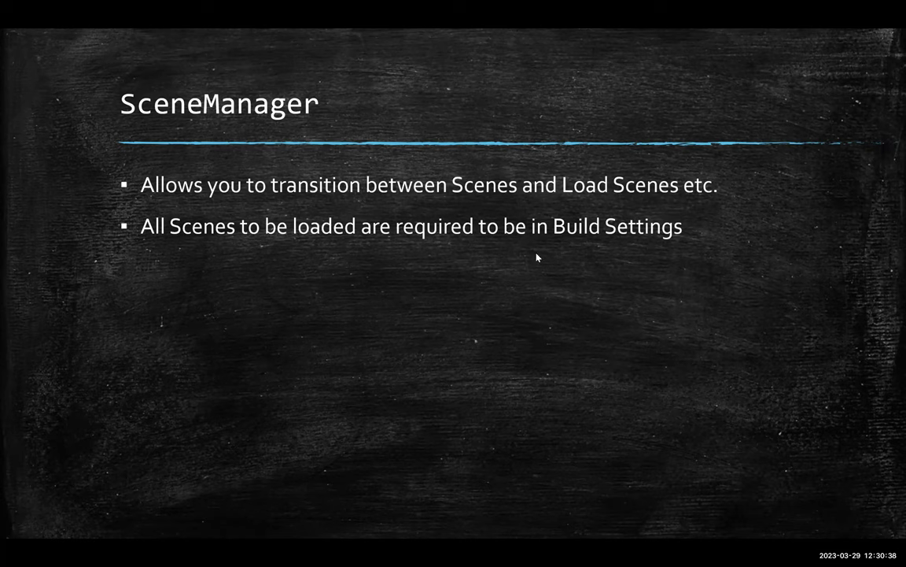
pyautogui.hotkey('alt', 'Tab')
# - Create a new scene asset named Level2 in the Assets/Scenes folder
pyautogui.click(17, 351)
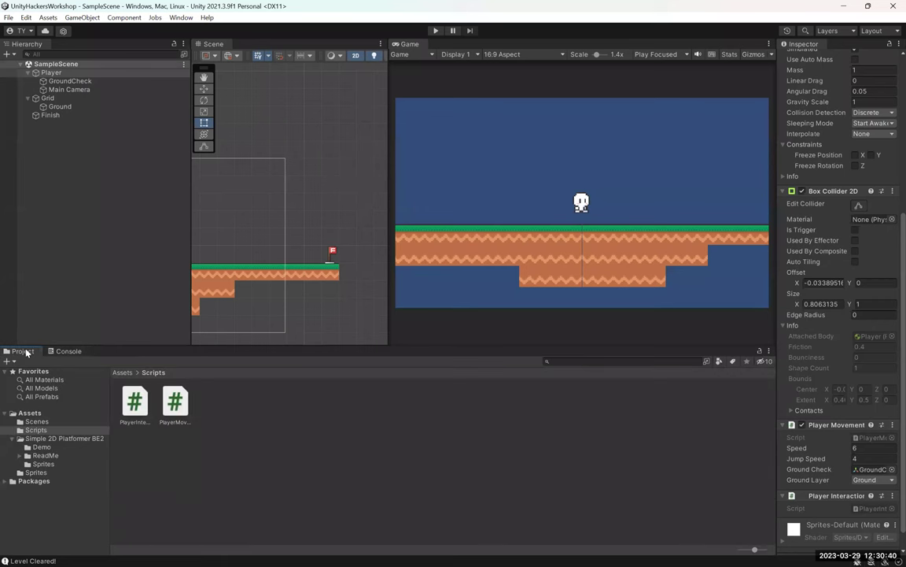
pyautogui.click(36, 421)
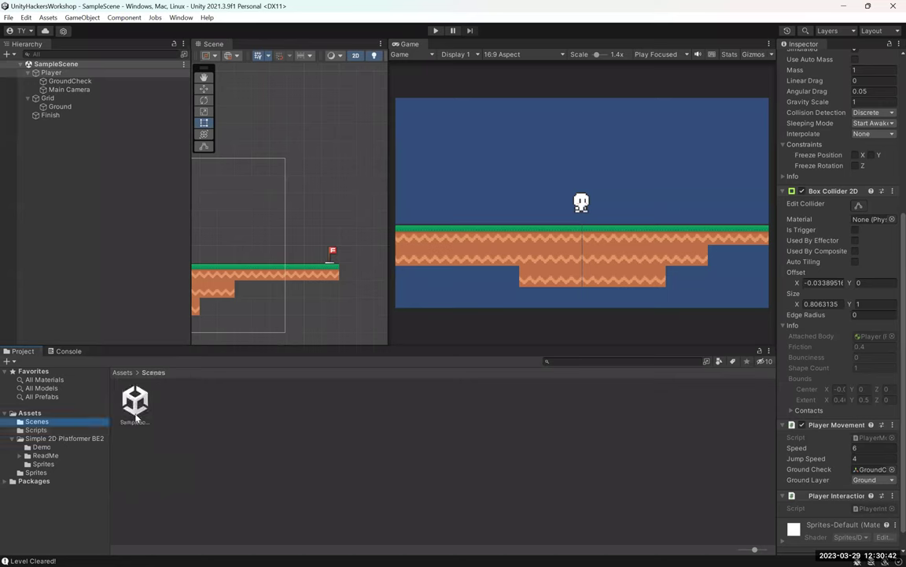
pyautogui.rightClick(323, 415)
pyautogui.moveTo(387, 125)
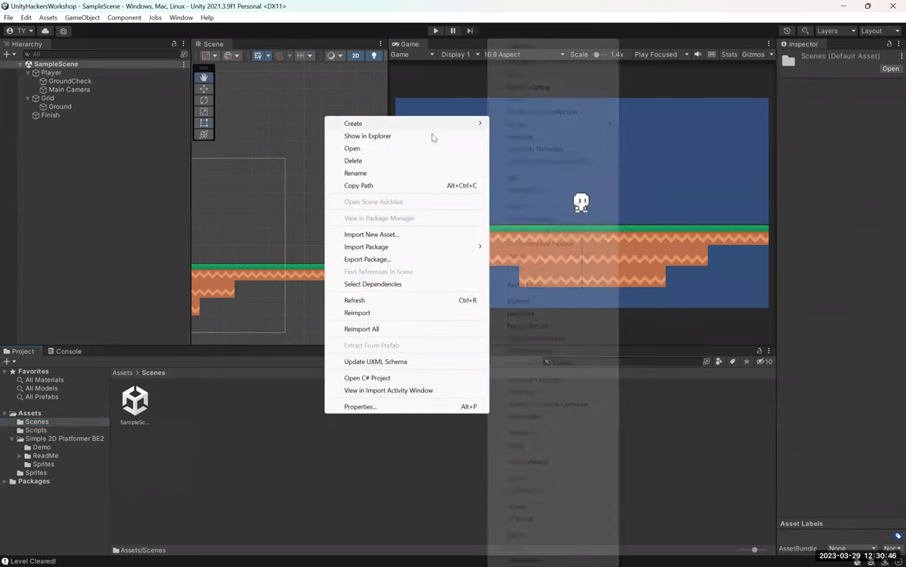
pyautogui.click(518, 206)
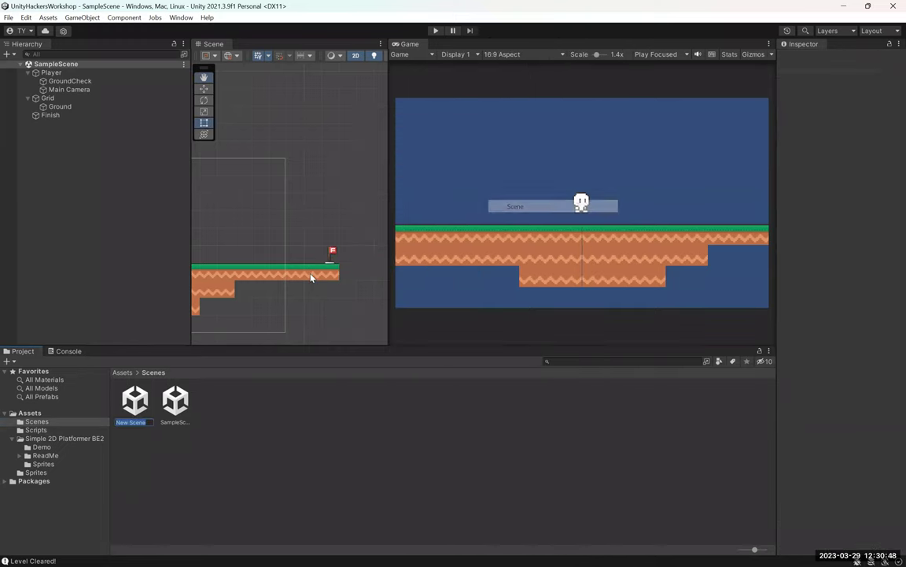
pyautogui.write('Level2')
pyautogui.press('Return')
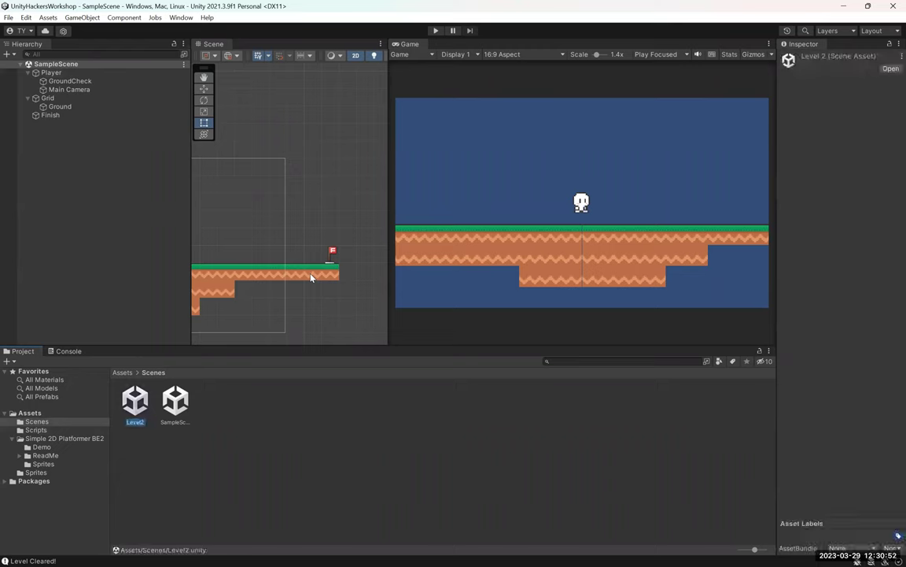
# - Open Level2 and drag the Hierarchy divider left to widen the Scene view
pyautogui.doubleClick(145, 399)
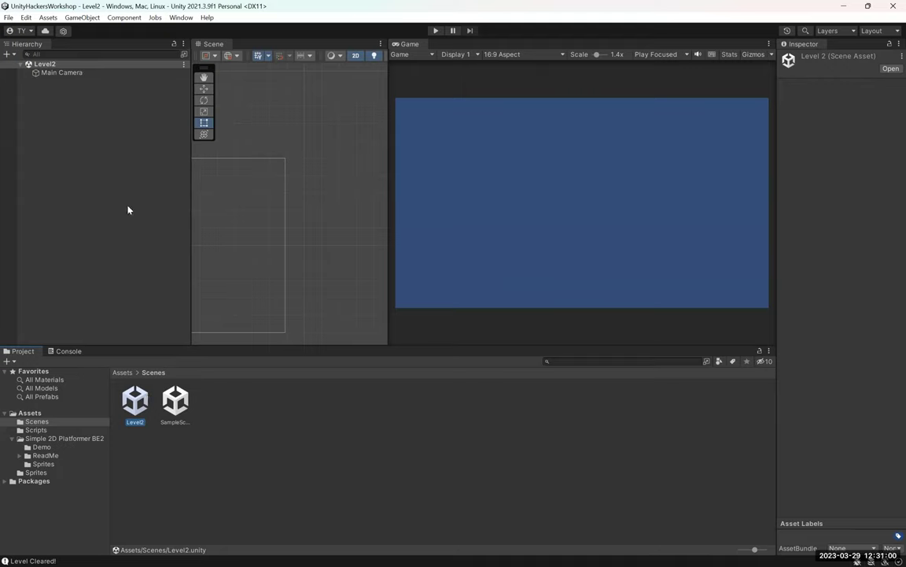
pyautogui.moveTo(189, 197); pyautogui.dragTo(113, 197)
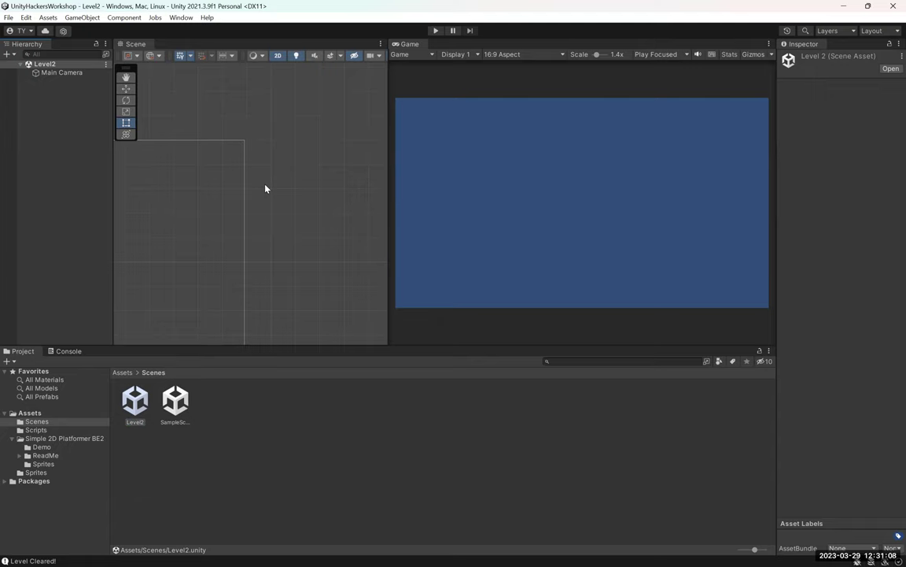
pyautogui.press('capslock')
pyautogui.press('capslock')
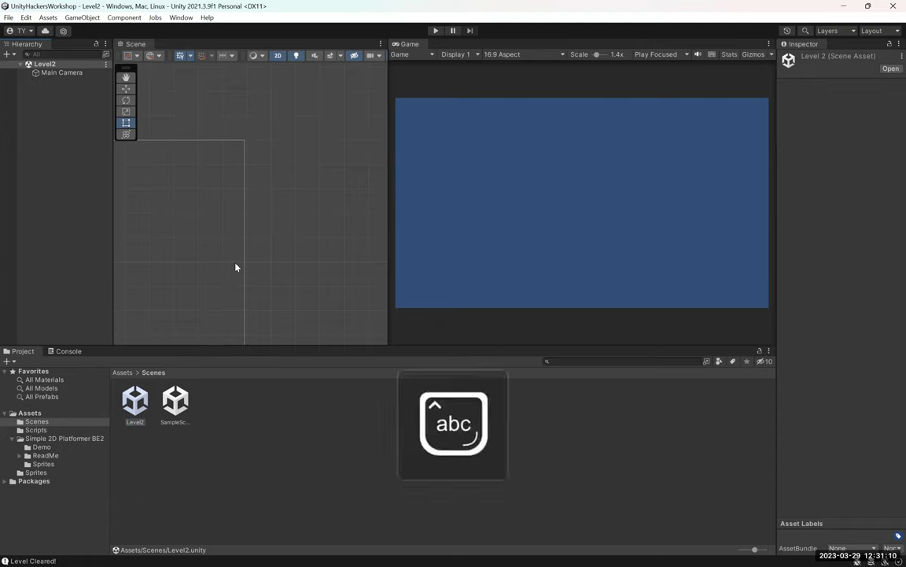
# - In Build Settings, remove SampleScene and drag Level2 into Scenes In Build, giving SampleScene 0 and Level2 1
pyautogui.click(9, 17)
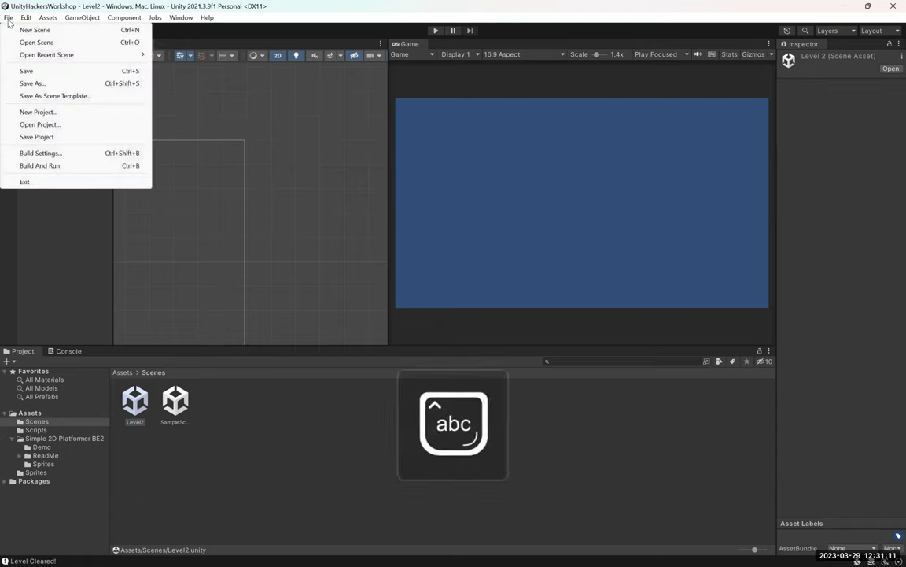
pyautogui.click(39, 152)
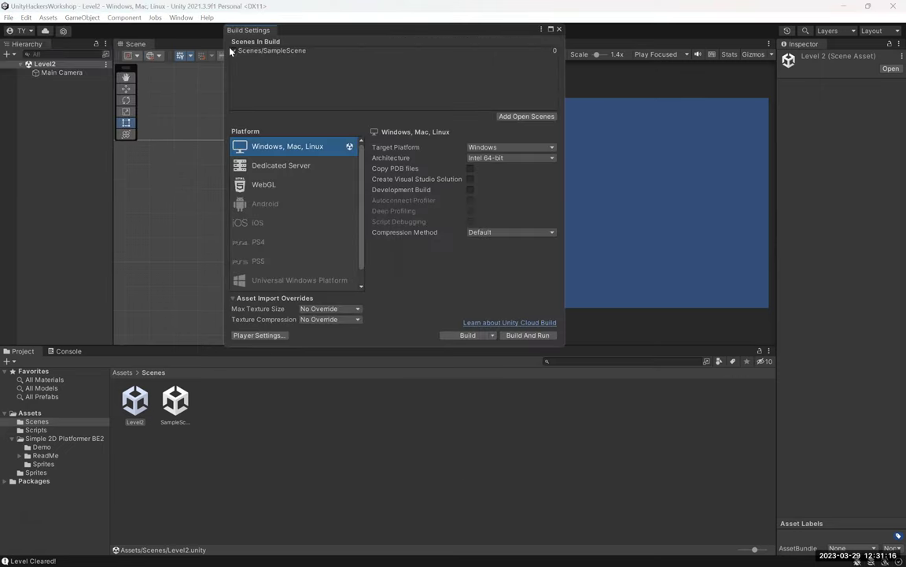
pyautogui.click(275, 49)
pyautogui.press('Delete')
pyautogui.moveTo(135, 405); pyautogui.dragTo(311, 79)
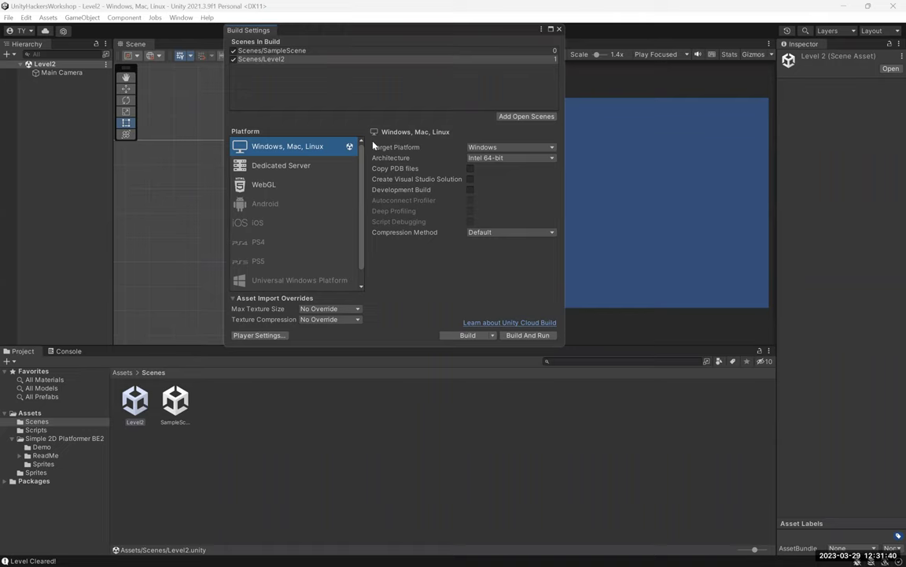
pyautogui.click(560, 30)
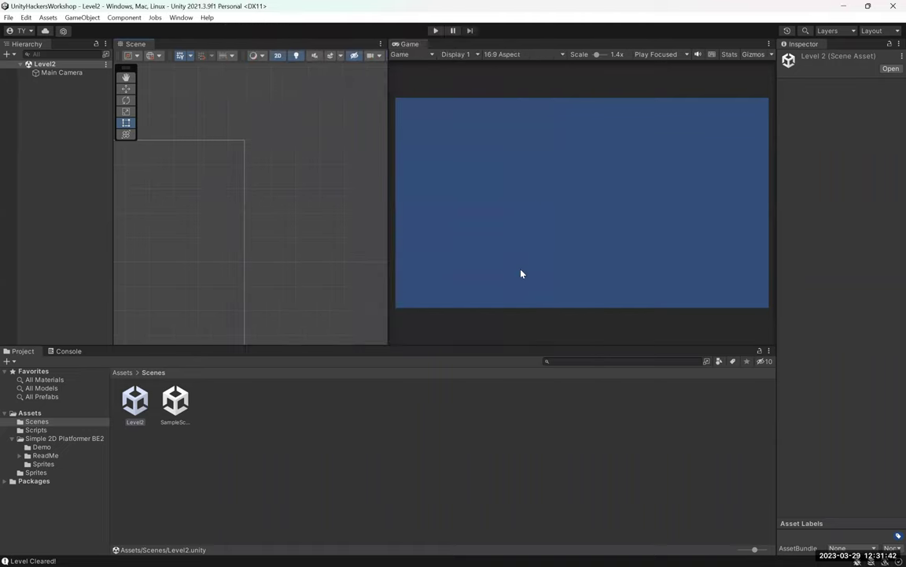
# - In PlayerInteraction.cs, add a SceneManager.LoadScene() call after the Level Cleared log line
pyautogui.hotkey('alt', 'Tab')
pyautogui.hotkey('alt', 'Tab')
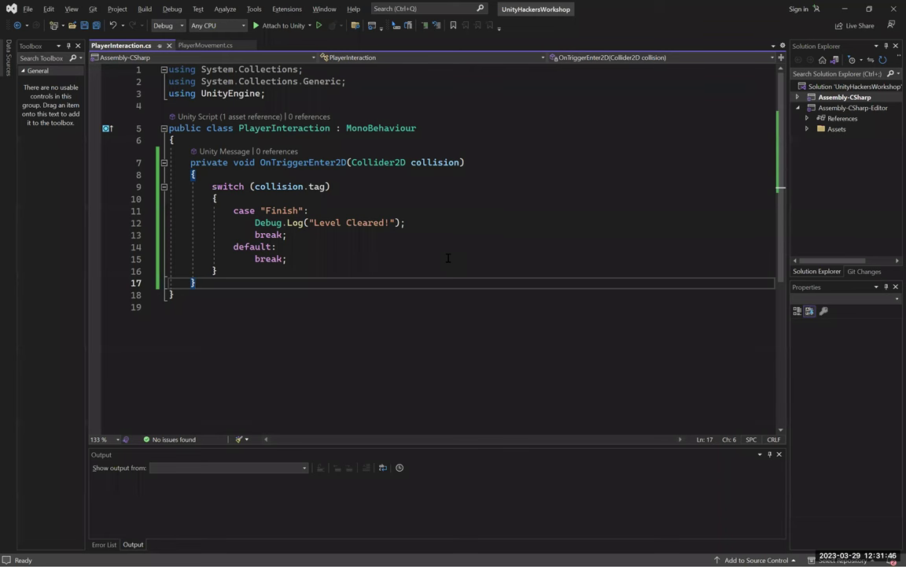
pyautogui.click(461, 222)
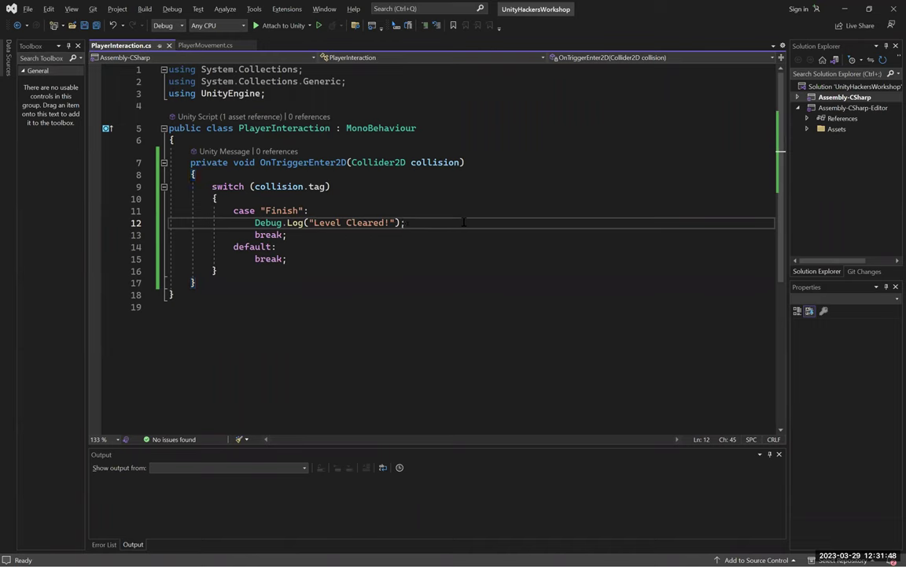
pyautogui.press('Return')
pyautogui.write('SceneManager')
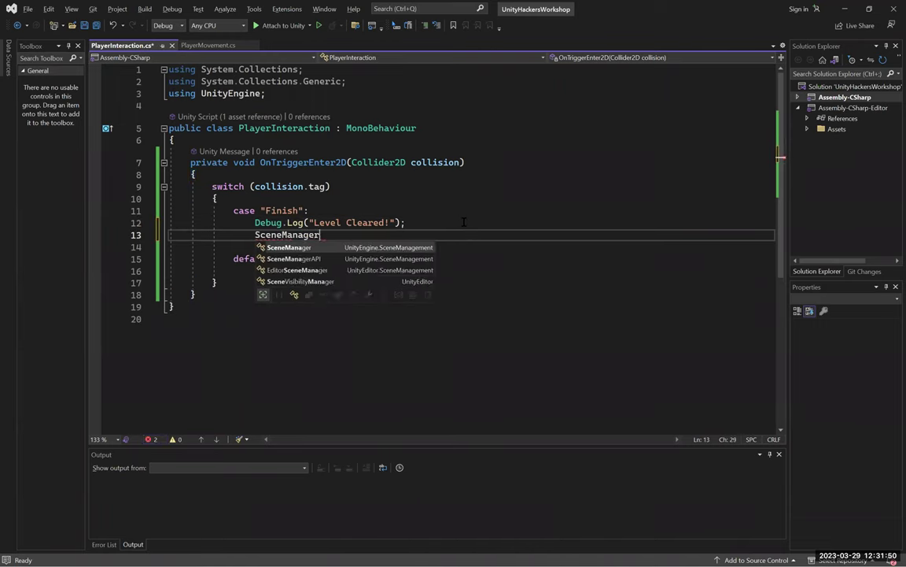
pyautogui.write('.')
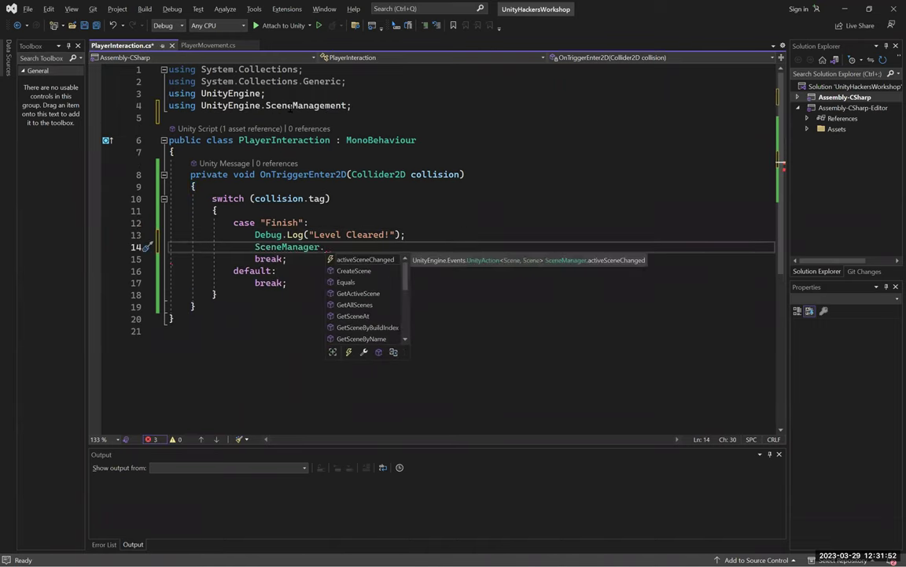
pyautogui.doubleClick(292, 106)
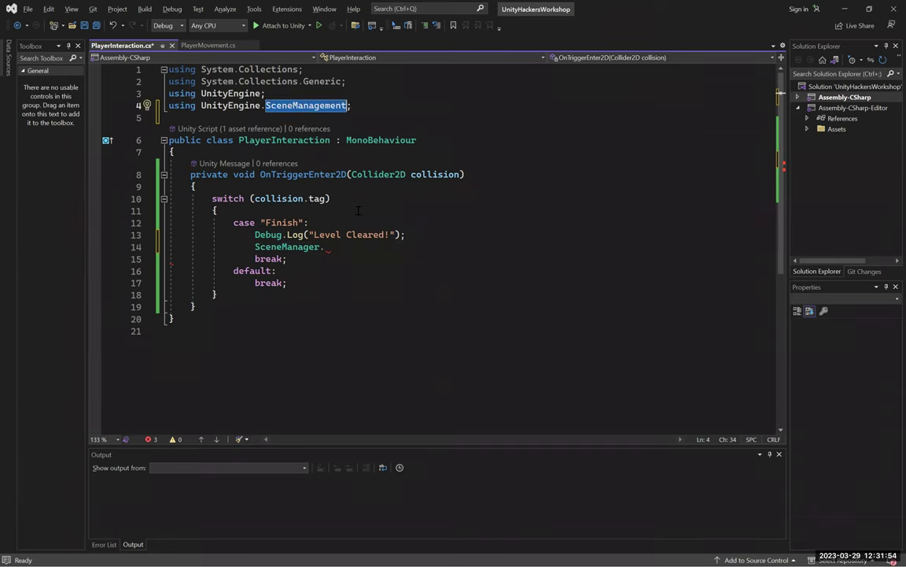
pyautogui.click(513, 248)
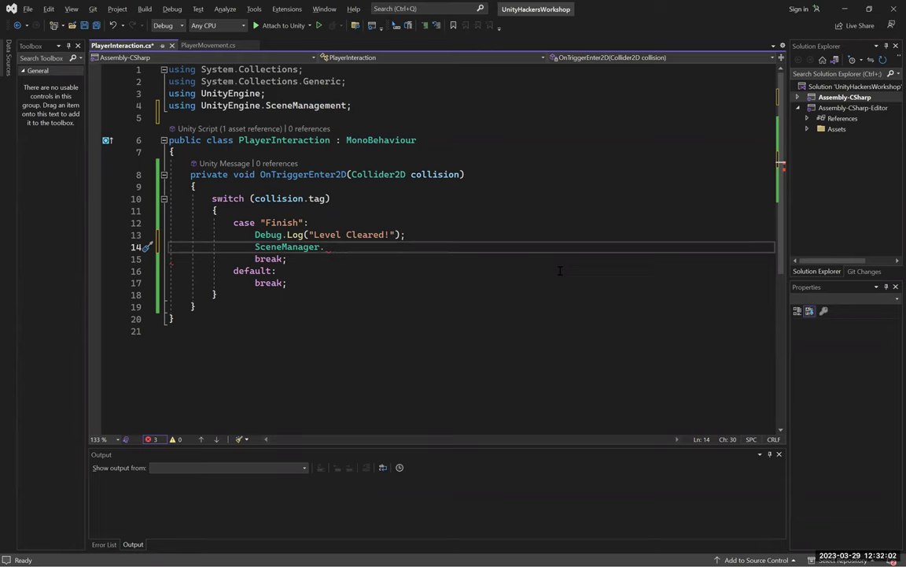
pyautogui.write('L')
pyautogui.press('capslock')
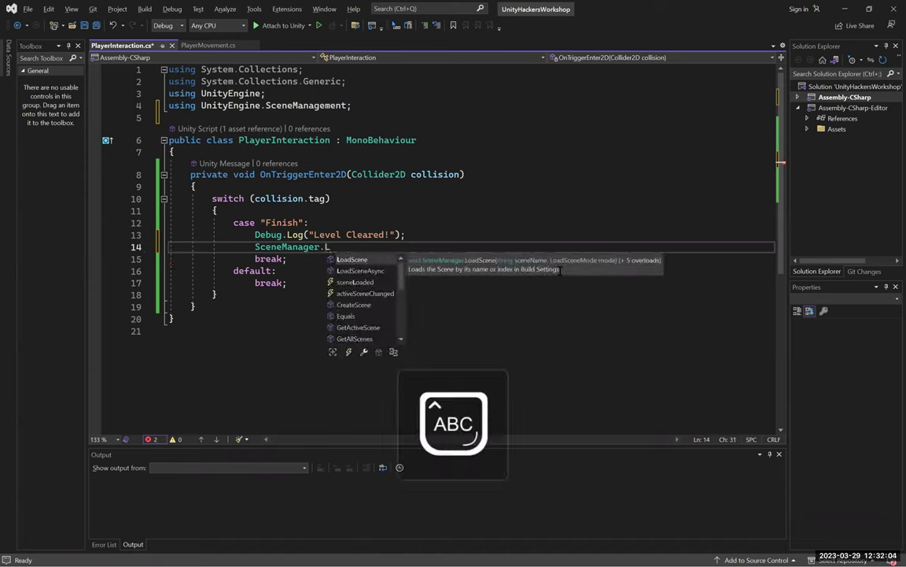
pyautogui.write('AD')
pyautogui.press('BackSpace')
pyautogui.press('BackSpace')
pyautogui.press('BackSpace')
pyautogui.press('capslock')
pyautogui.write('LoadS')
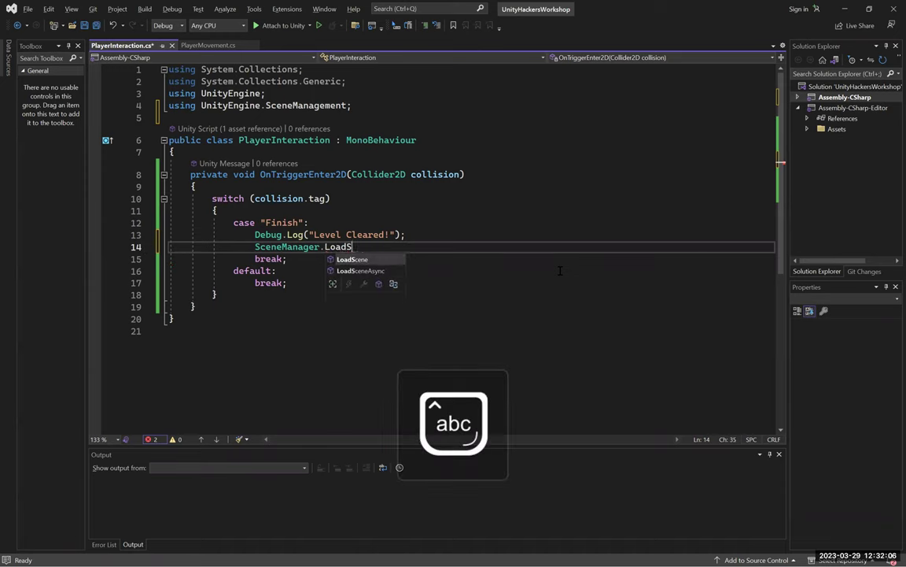
pyautogui.write('cene(')
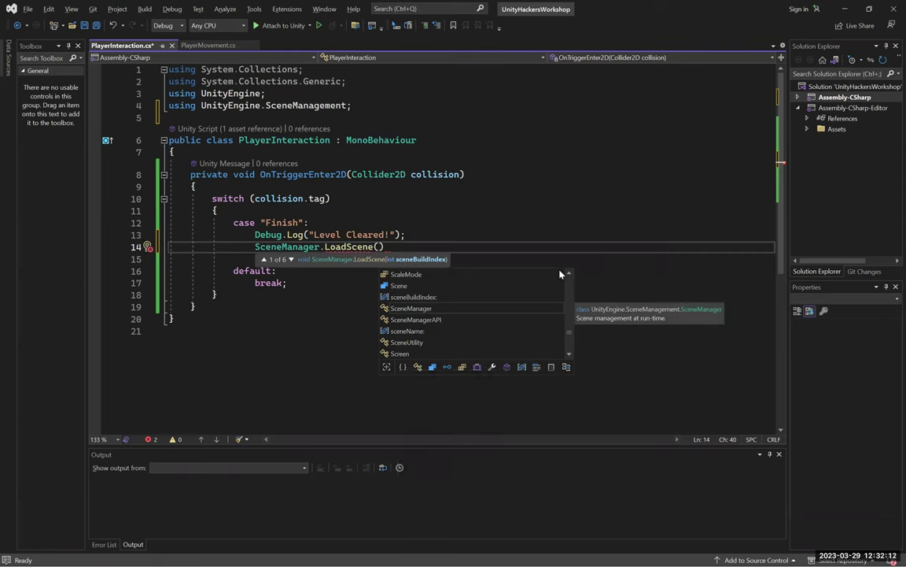
# - Check in Build Settings that SampleScene is scene 0 and Level2 follows it
pyautogui.hotkey('alt', 'Tab')
pyautogui.click(8, 18)
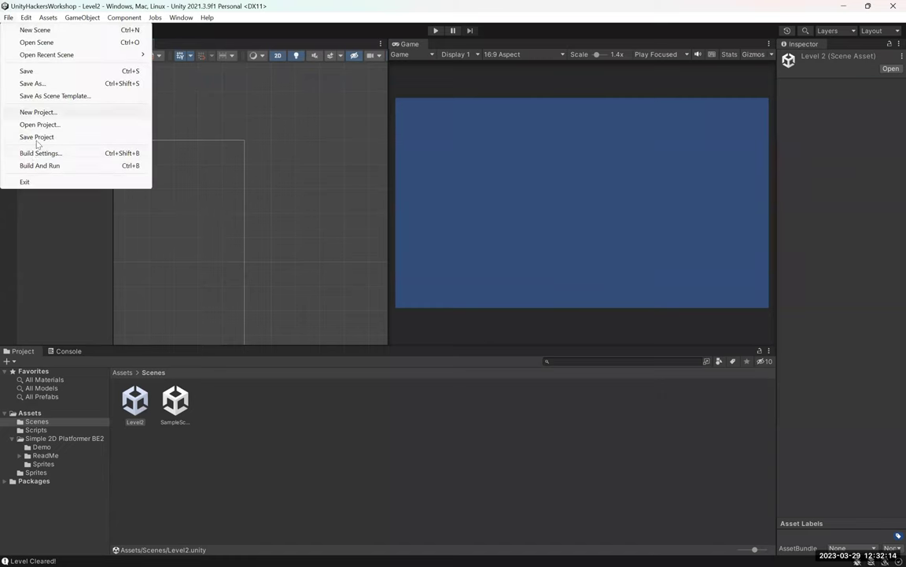
pyautogui.click(33, 146)
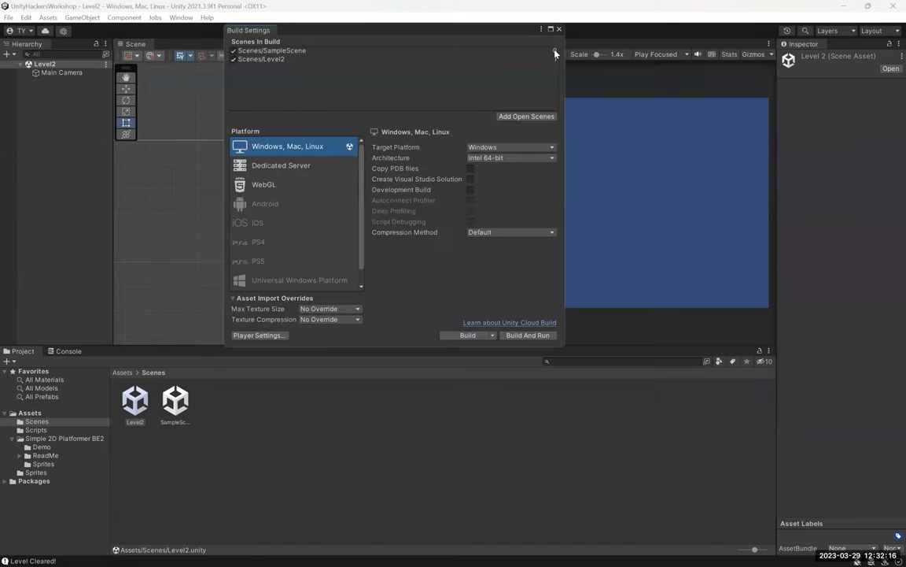
pyautogui.click(499, 49)
pyautogui.click(556, 59)
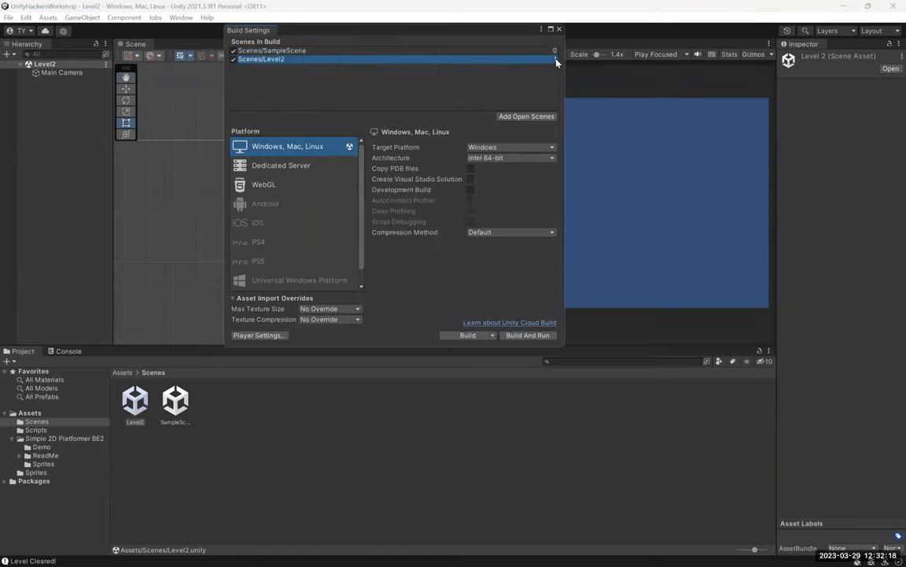
pyautogui.click(559, 29)
# - Pass SceneManager.GetActiveScene().buildIndex + 1 to LoadScene and save PlayerInteraction.cs
pyautogui.hotkey('alt', 'Tab')
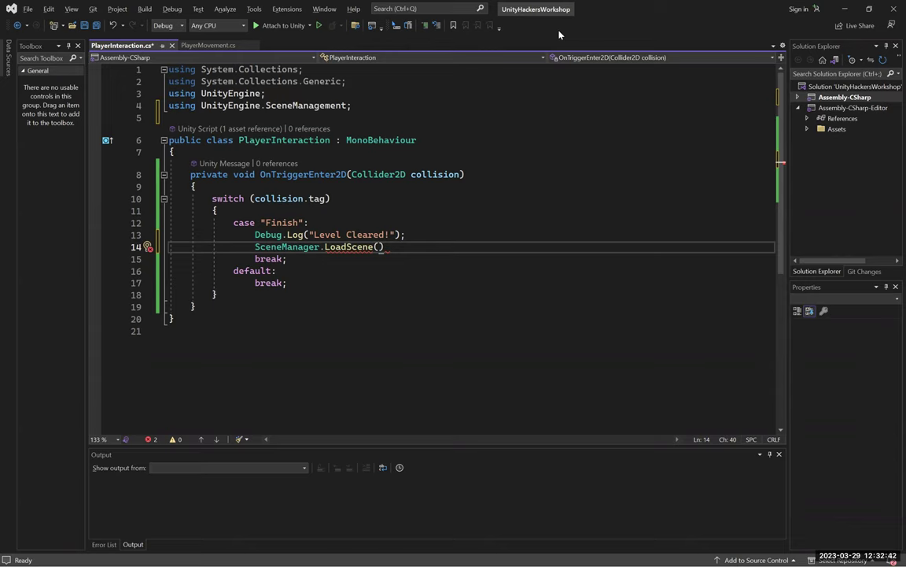
pyautogui.write('Scene')
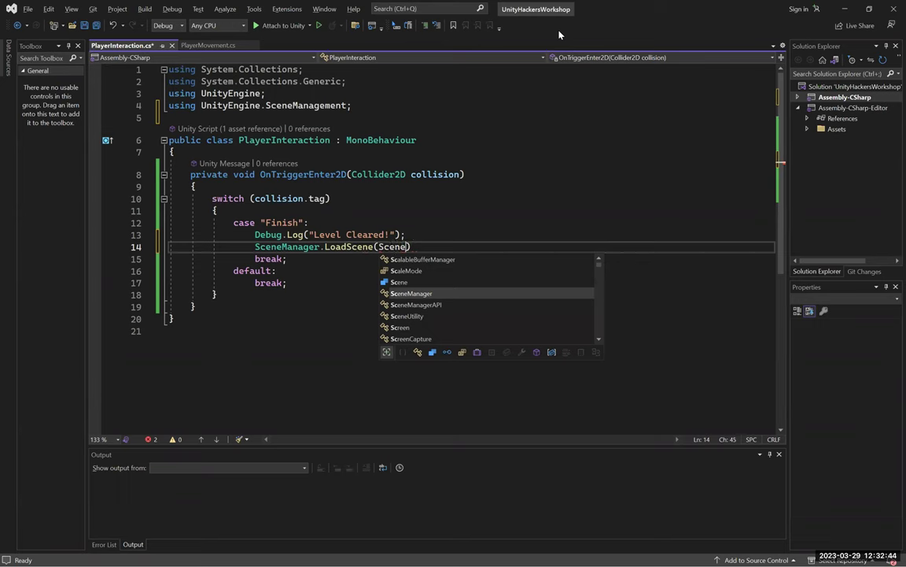
pyautogui.write('Manager.GetActiveScene')
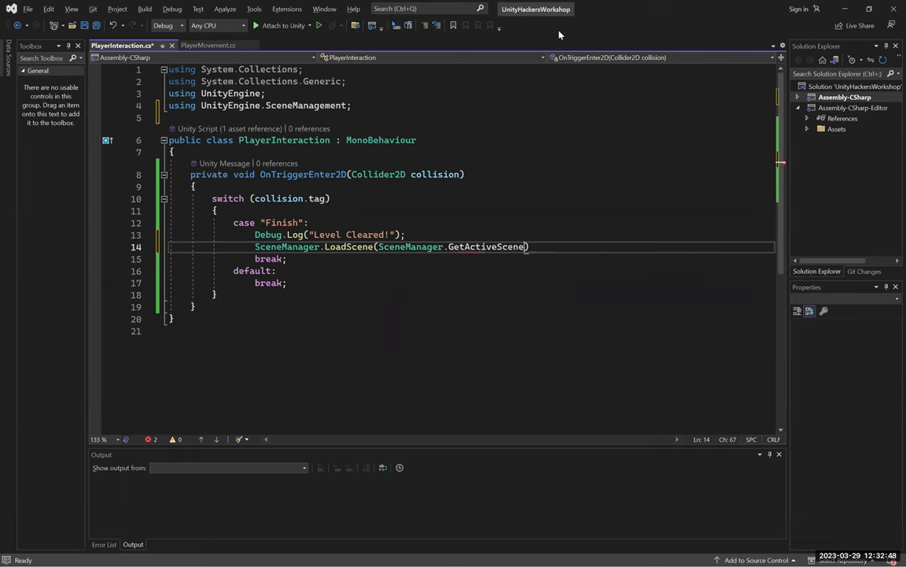
pyautogui.write('().buildInde')
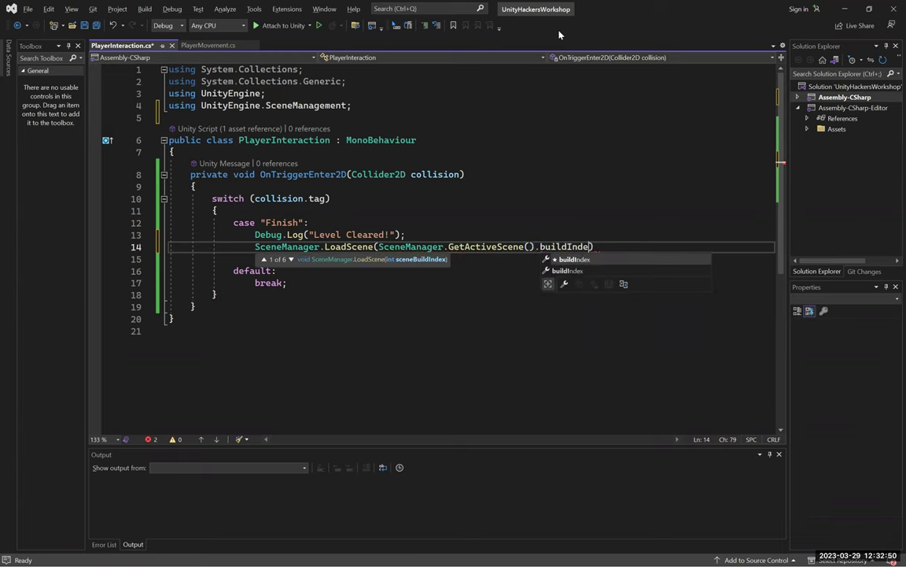
pyautogui.write('x)')
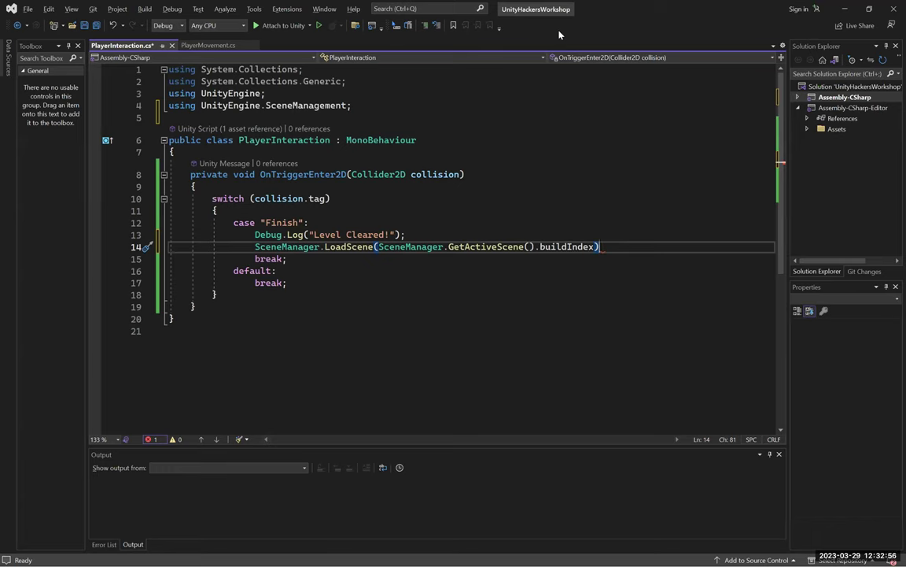
pyautogui.press('Left')
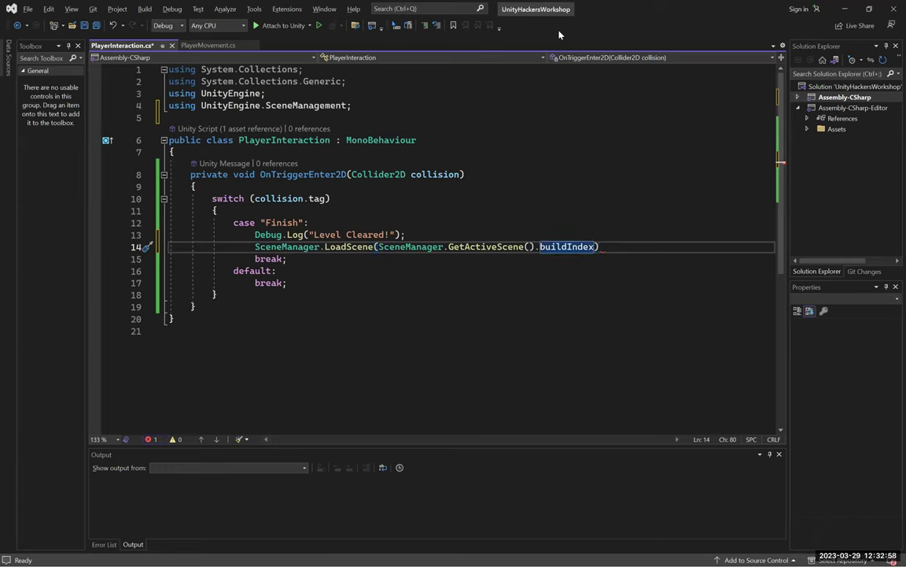
pyautogui.write('+ 1')
pyautogui.press('End')
pyautogui.write(';')
pyautogui.hotkey('ctrl', 's')
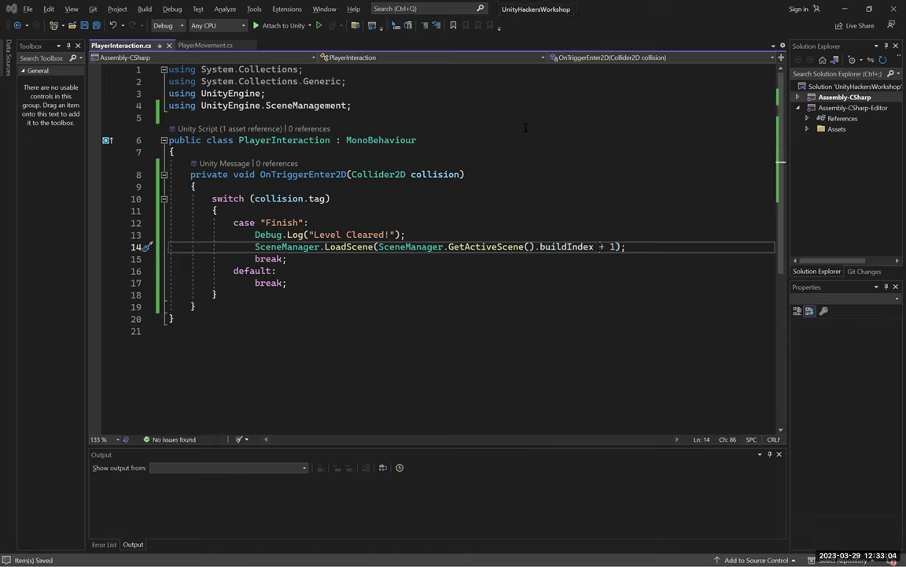
pyautogui.hotkey('alt', 'Tab')
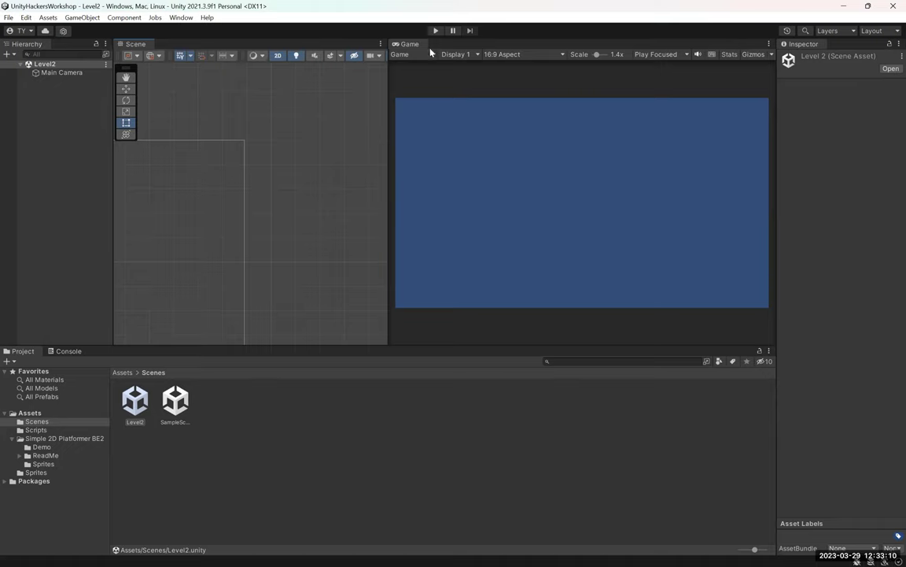
# - Open SampleScene, play, and run the player to the Finish flag to confirm Level2 loads, then stop
pyautogui.moveTo(386, 143); pyautogui.dragTo(449, 146)
pyautogui.scroll(-3, 356, 239)
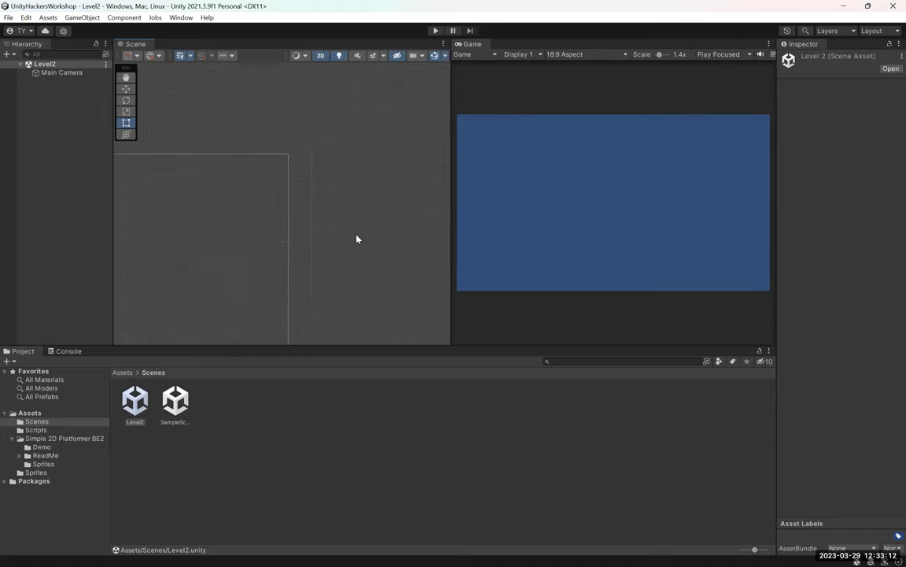
pyautogui.doubleClick(175, 401)
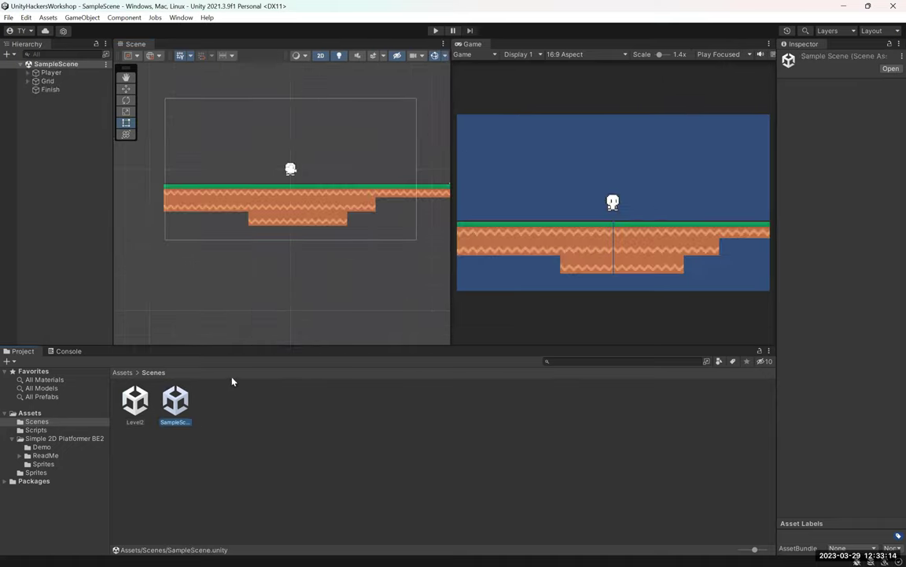
pyautogui.click(435, 30)
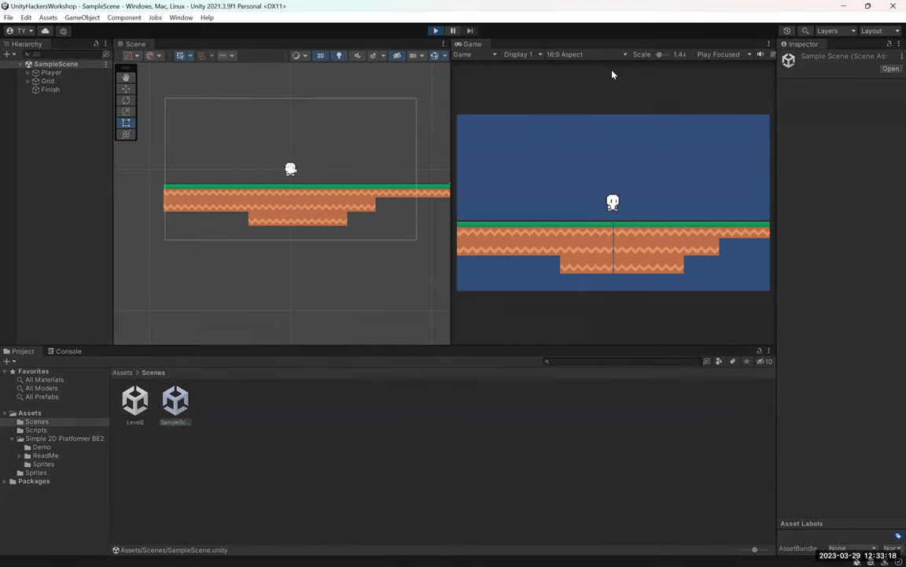
pyautogui.press('Right')
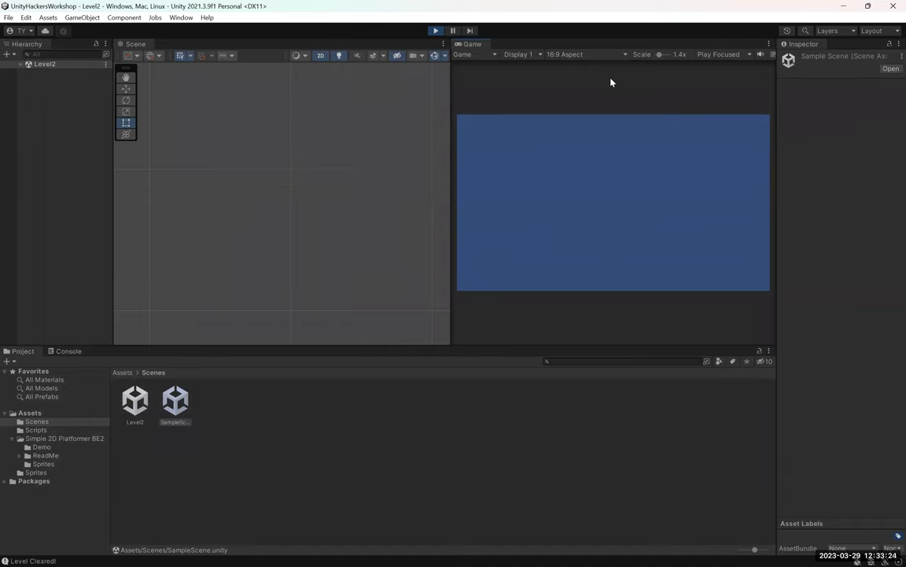
pyautogui.click(71, 64)
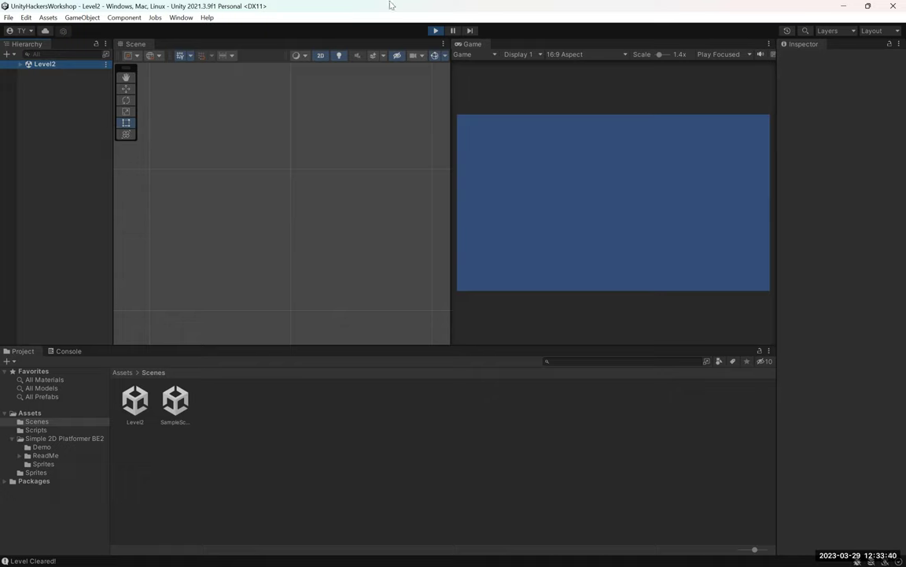
pyautogui.click(436, 32)
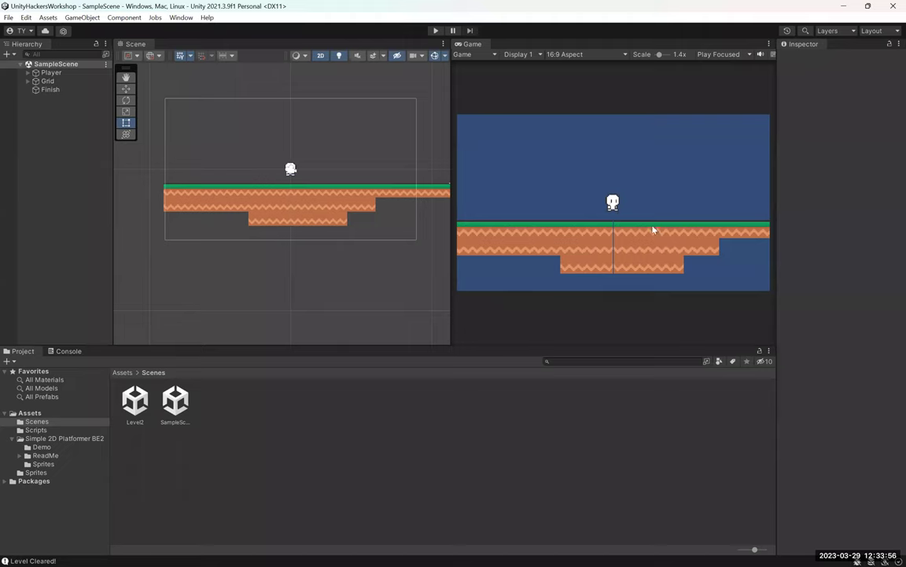
# - Find the Spike sprite in the Simple 2D Platformer BE2 Sprites folder and drag it onto the platform
pyautogui.scroll(2, 652, 229)
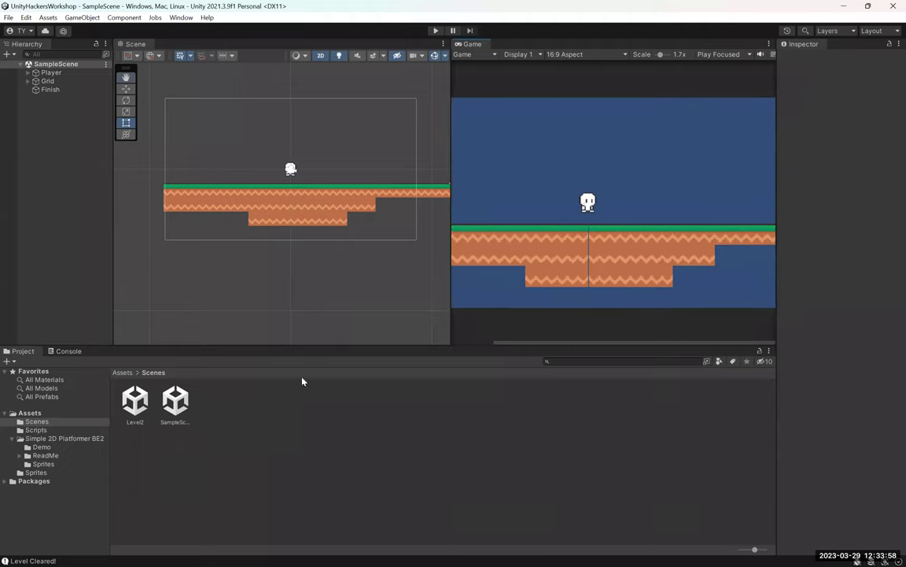
pyautogui.click(42, 446)
pyautogui.click(46, 455)
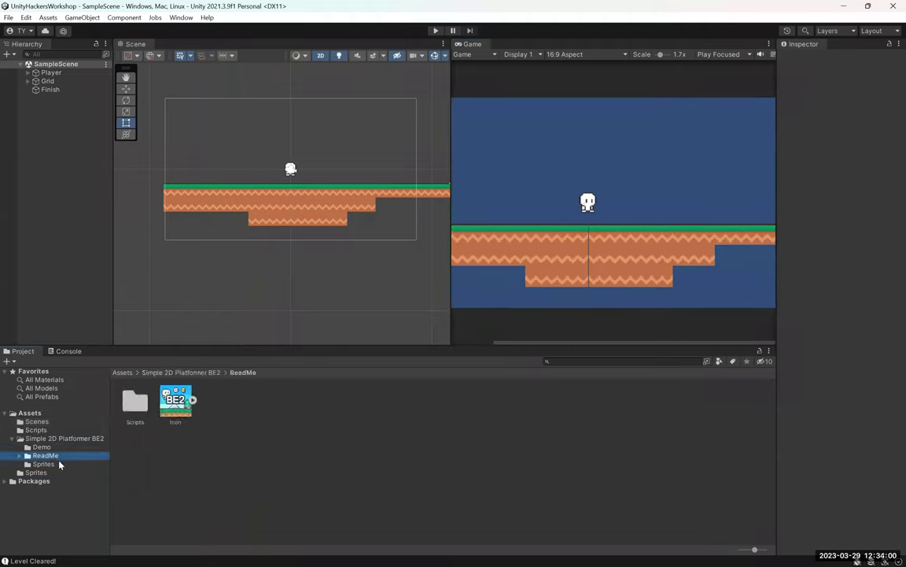
pyautogui.click(49, 463)
pyautogui.click(38, 472)
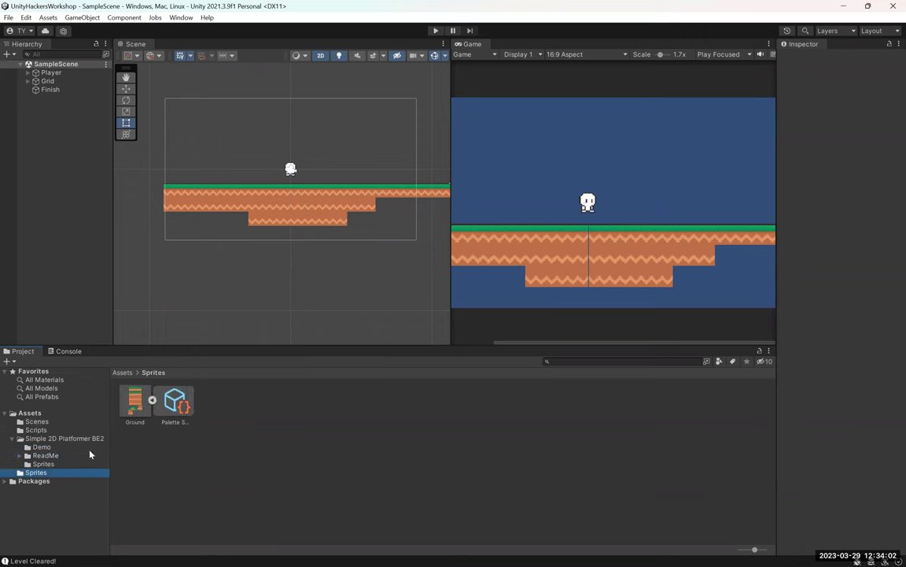
pyautogui.click(46, 455)
pyautogui.click(47, 463)
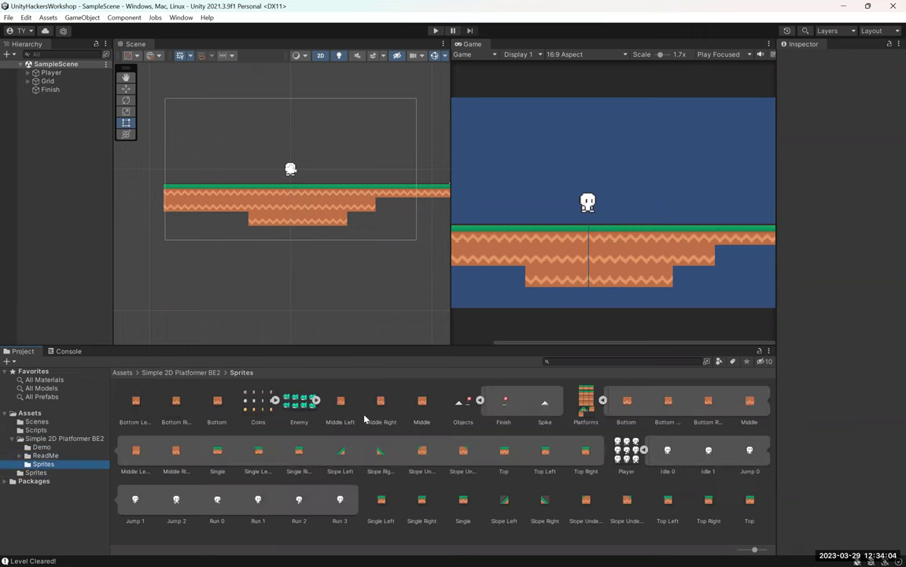
pyautogui.click(535, 411)
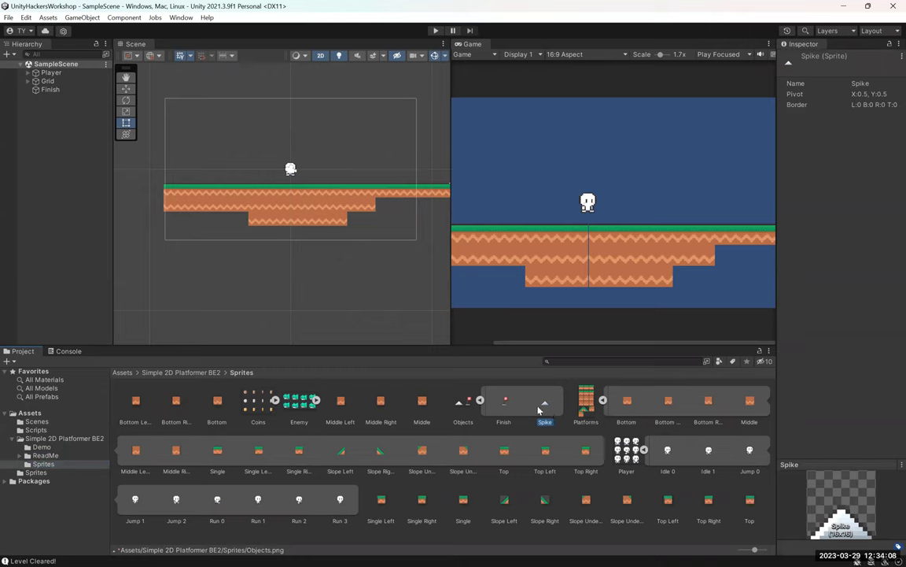
pyautogui.moveTo(544, 420); pyautogui.dragTo(353, 180)
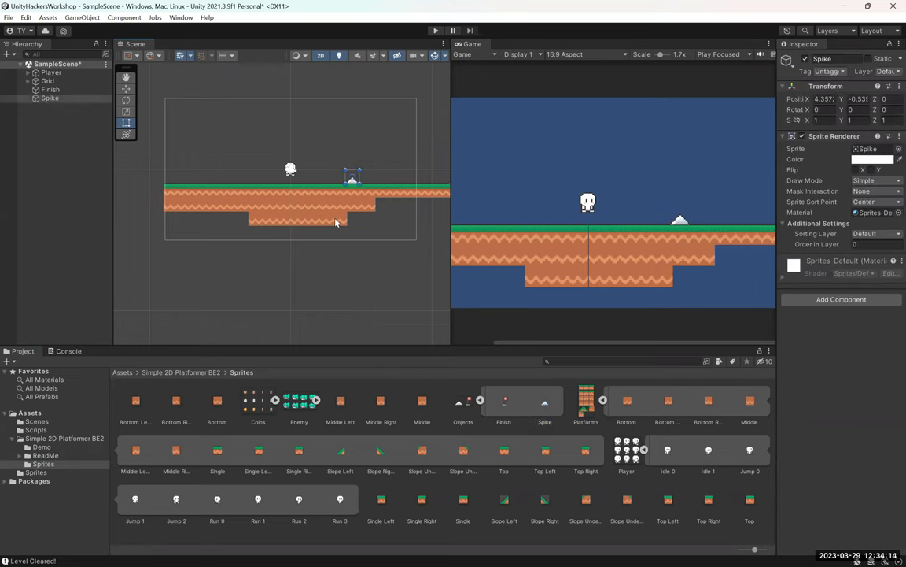
# - Select the Spike and set its Tag to Respawn
pyautogui.click(346, 185)
pyautogui.click(353, 181)
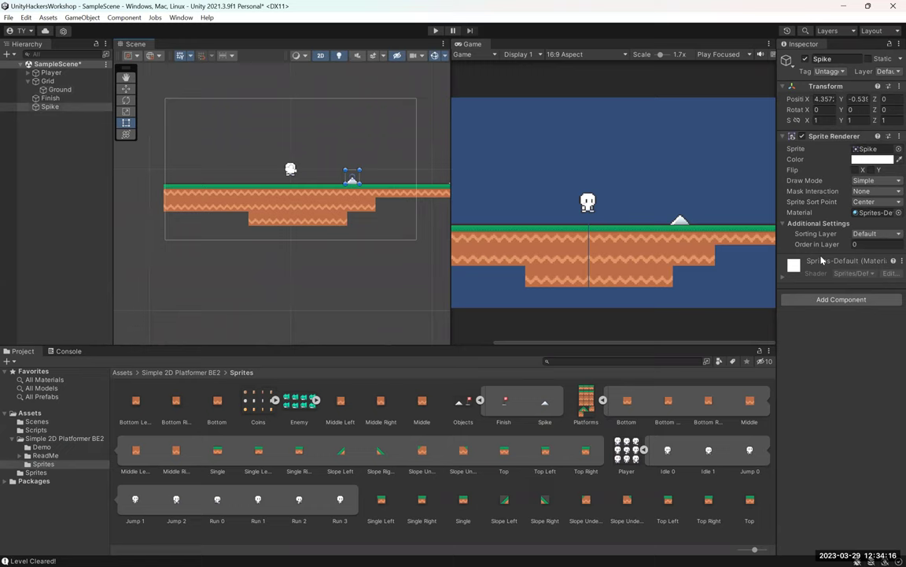
pyautogui.click(836, 71)
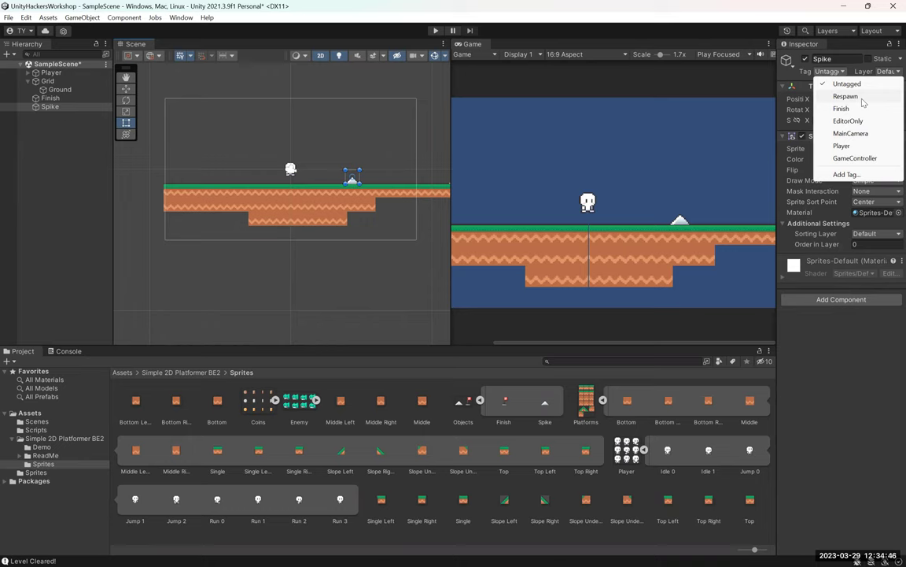
pyautogui.click(862, 98)
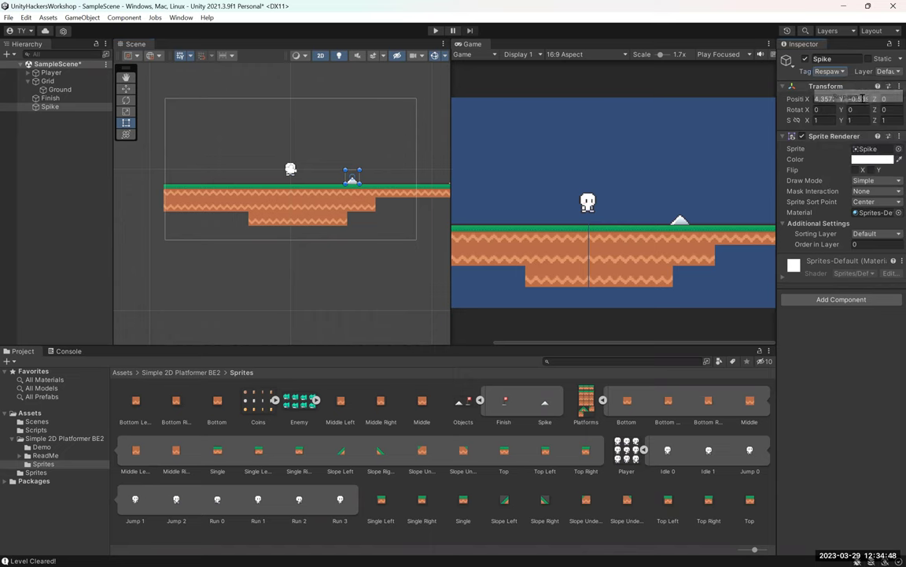
# - Add a case "Respawn": with a break; below the Finish case
pyautogui.hotkey('alt', 'Tab')
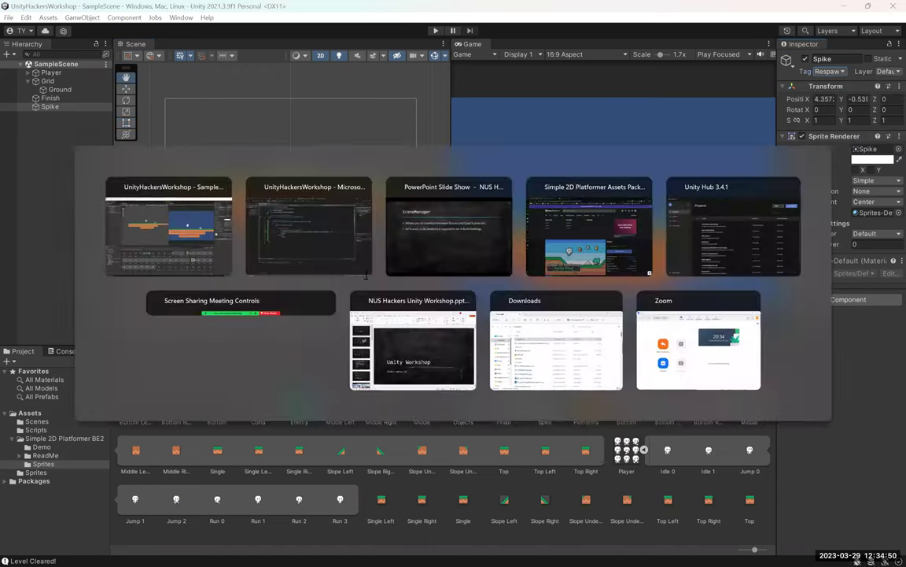
pyautogui.click(338, 252)
pyautogui.press('Return')
pyautogui.write('c')
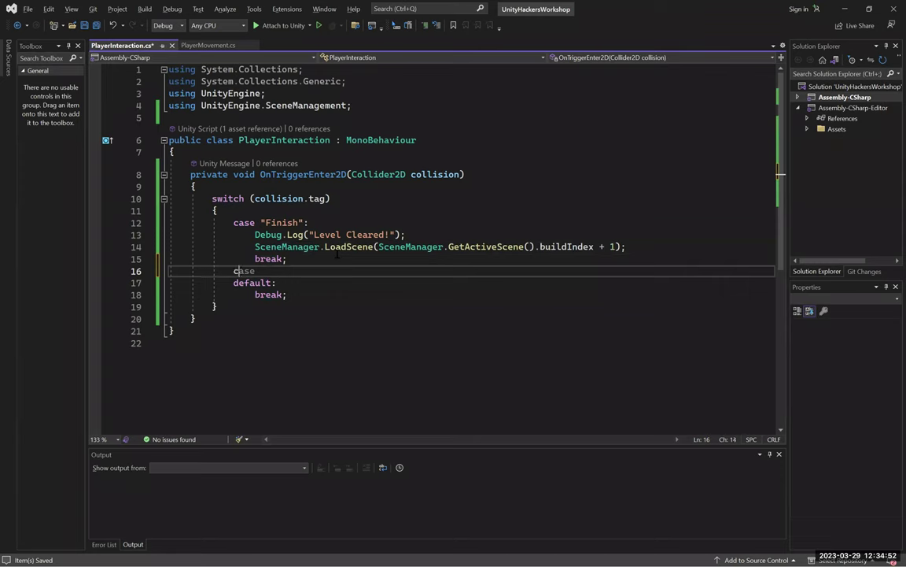
pyautogui.write('ase "Respawn"')
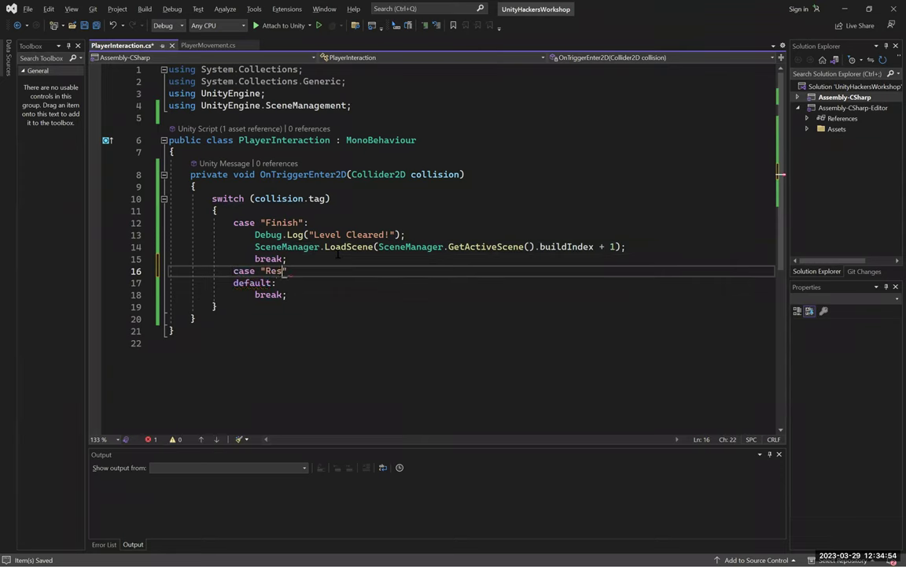
pyautogui.write(':')
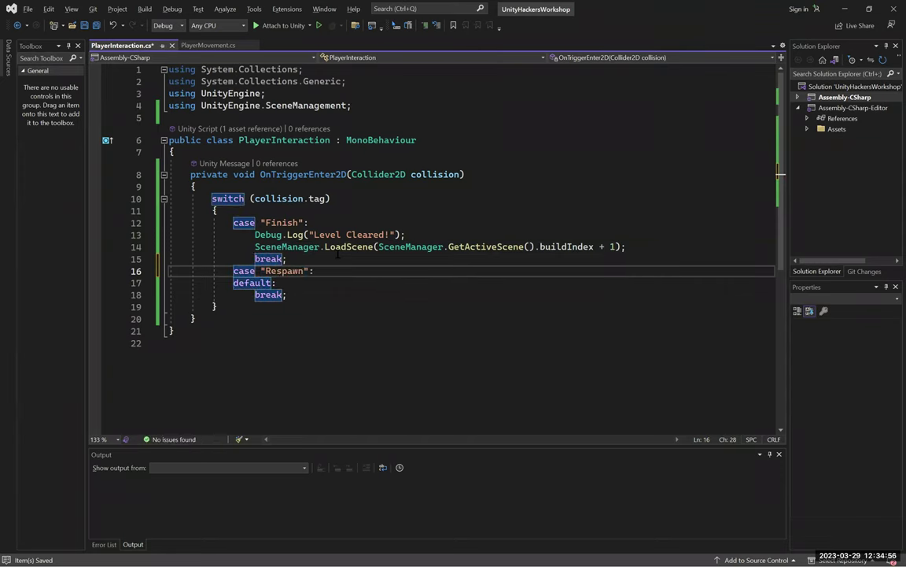
pyautogui.press('Return')
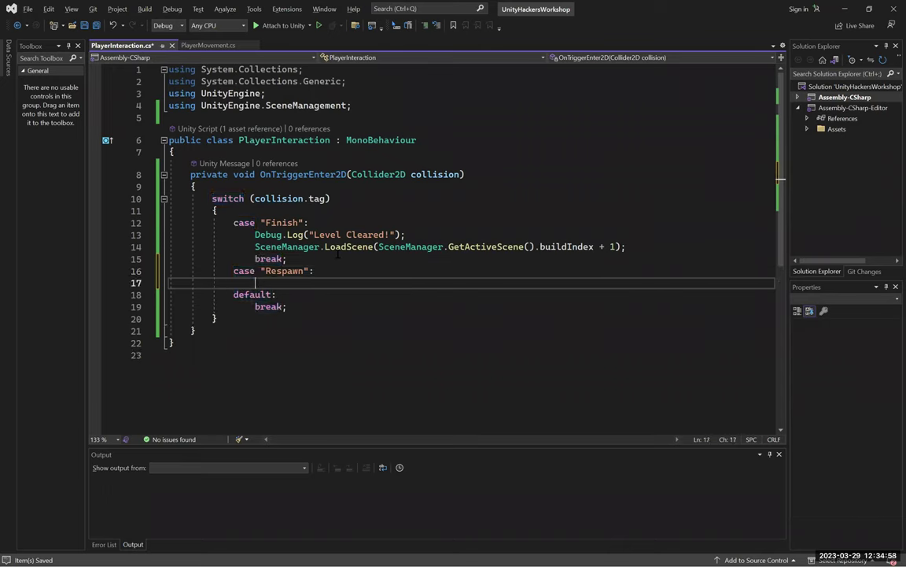
pyautogui.write('Un')
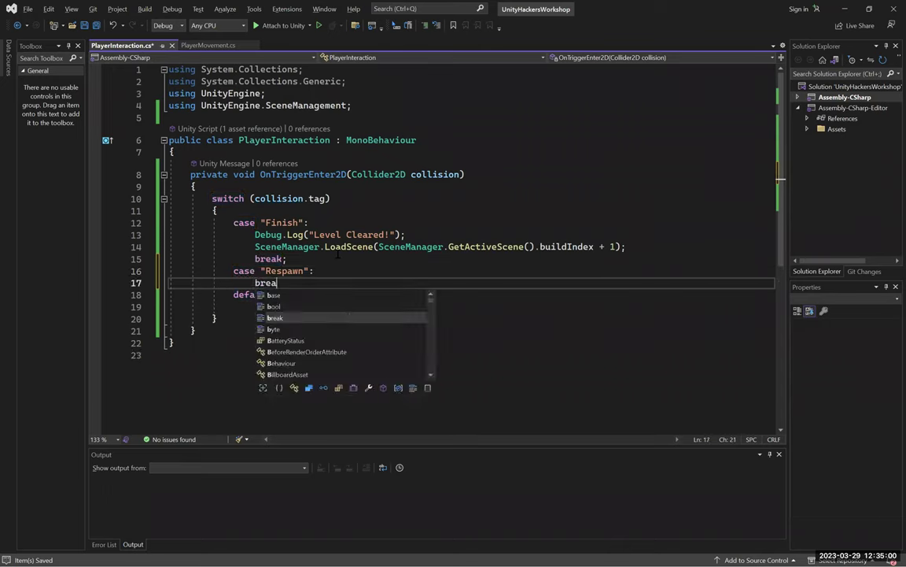
pyautogui.press('Tab')
pyautogui.hotkey('ctrl', 'z')
pyautogui.write('break;')
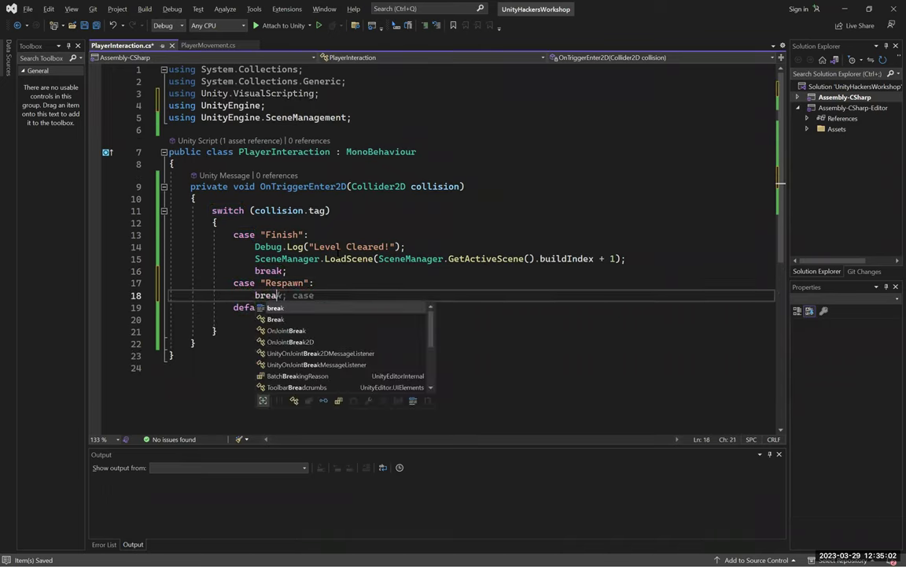
pyautogui.hotkey('ctrl', 'Return')
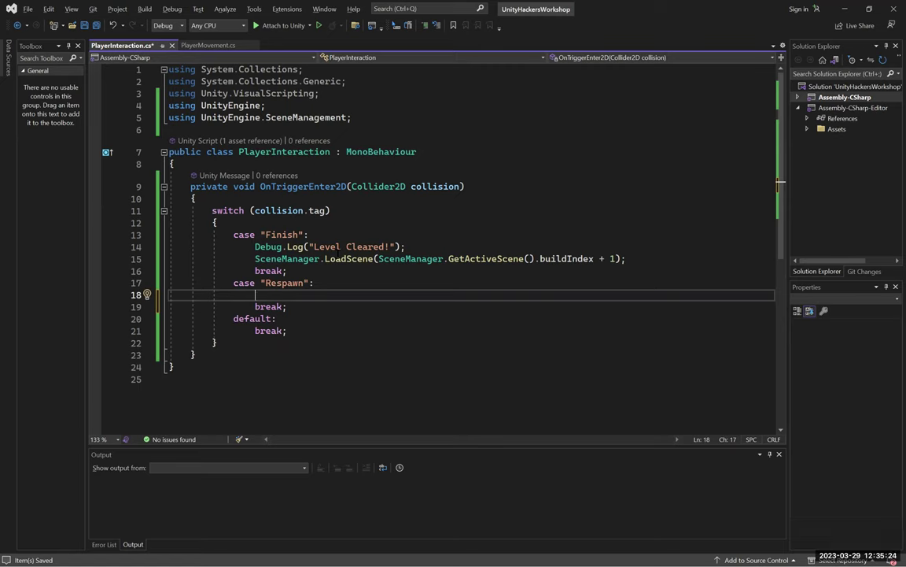
# - Above the break, add SceneManager.LoadScene(SceneManager.GetActiveScene().buildIndex); and save the script
pyautogui.write('SceneMa')
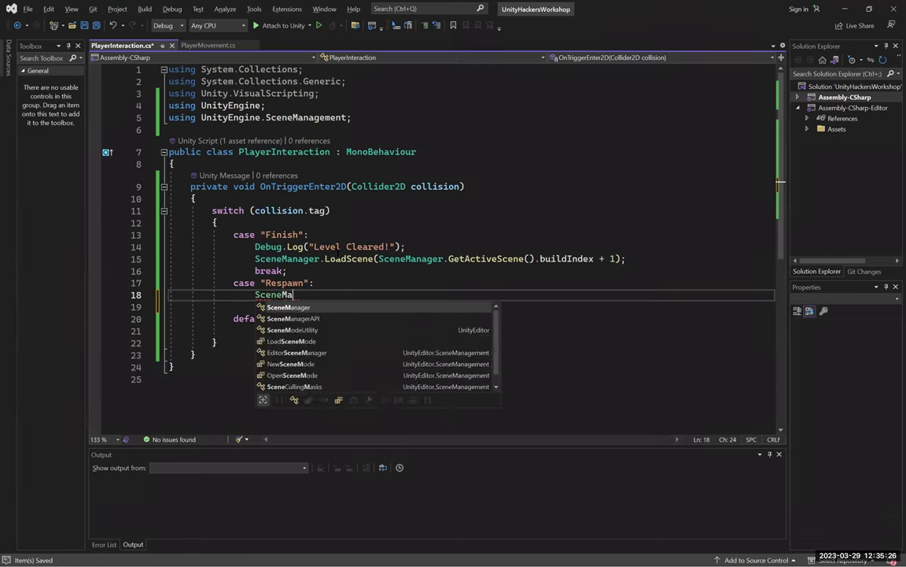
pyautogui.write('nager.LoadScene(')
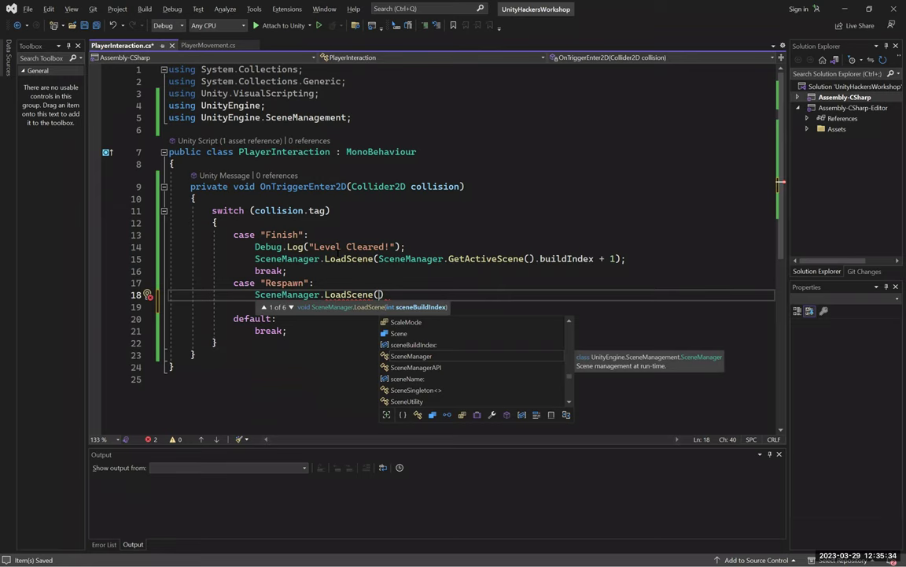
pyautogui.write('SceneManager.GetAc')
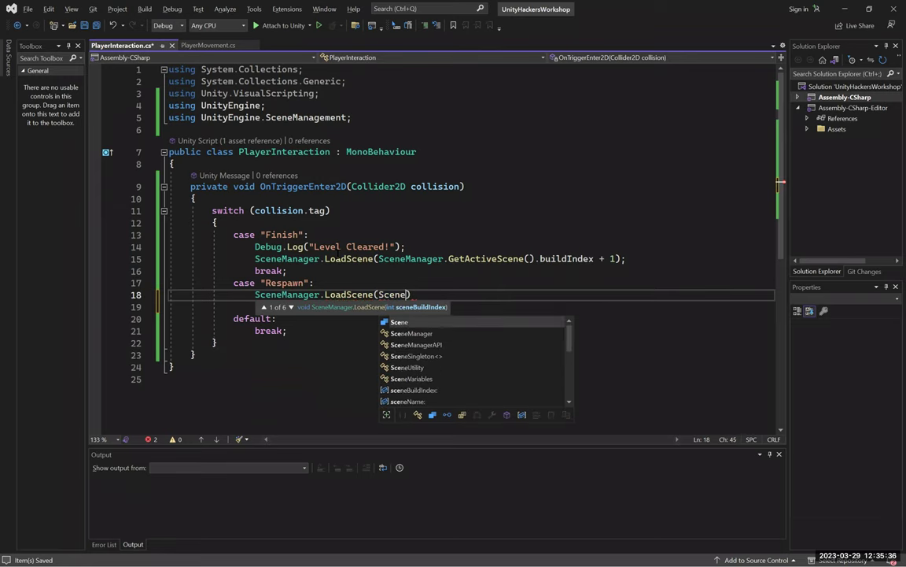
pyautogui.write('tiveScene().b')
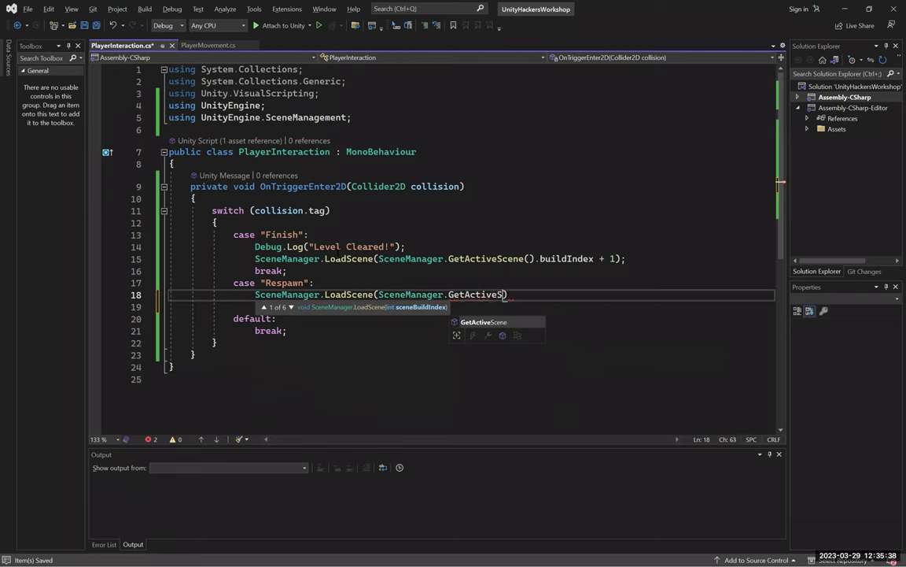
pyautogui.write('uildIndex)')
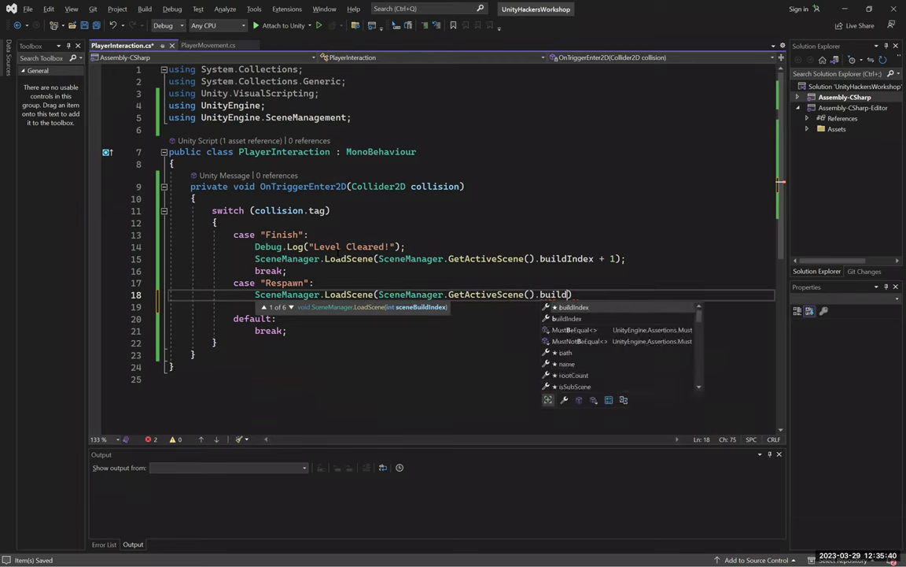
pyautogui.hotkey('ctrl', ';')
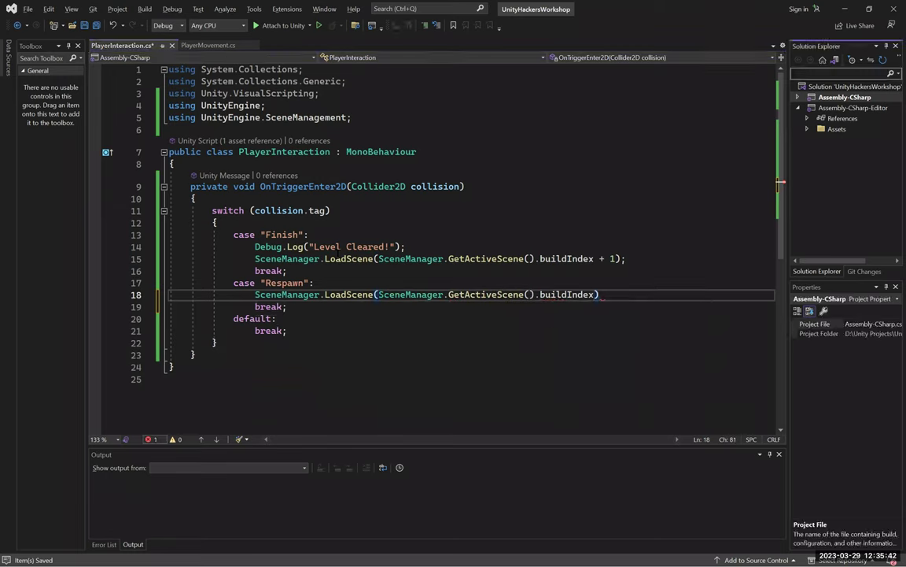
pyautogui.click(652, 299)
pyautogui.write(';')
pyautogui.hotkey('ctrl', 's')
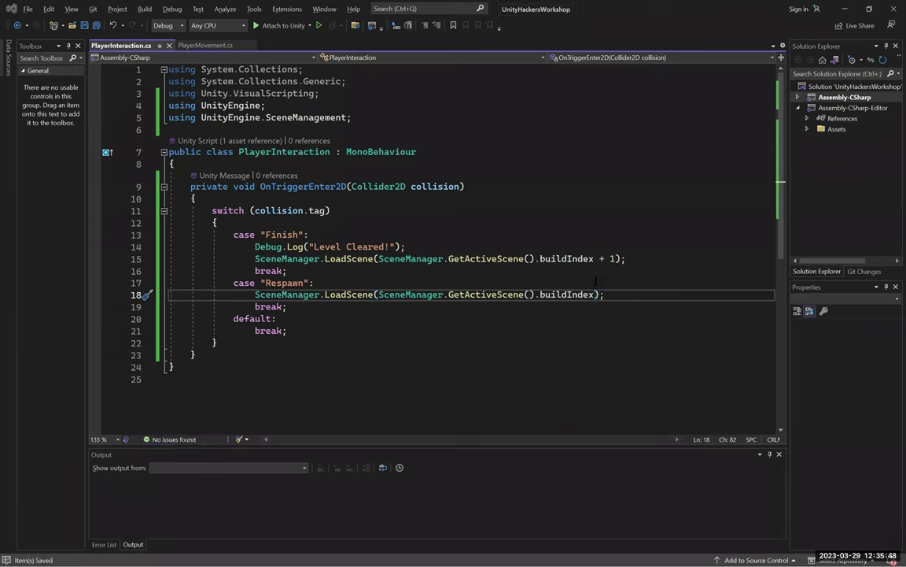
pyautogui.hotkey('alt', 'Tab')
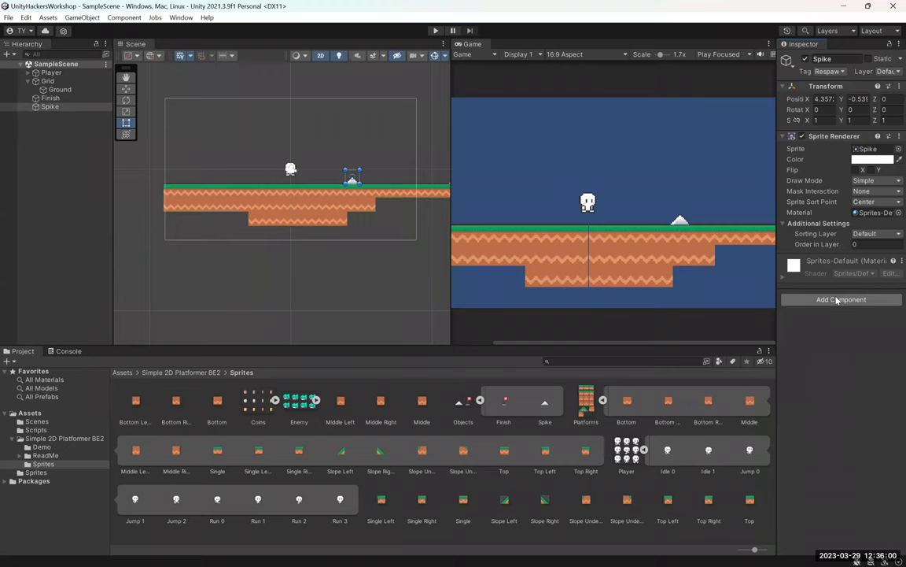
# - Add a Polygon Collider 2D to the Spike via the component search
pyautogui.click(838, 300)
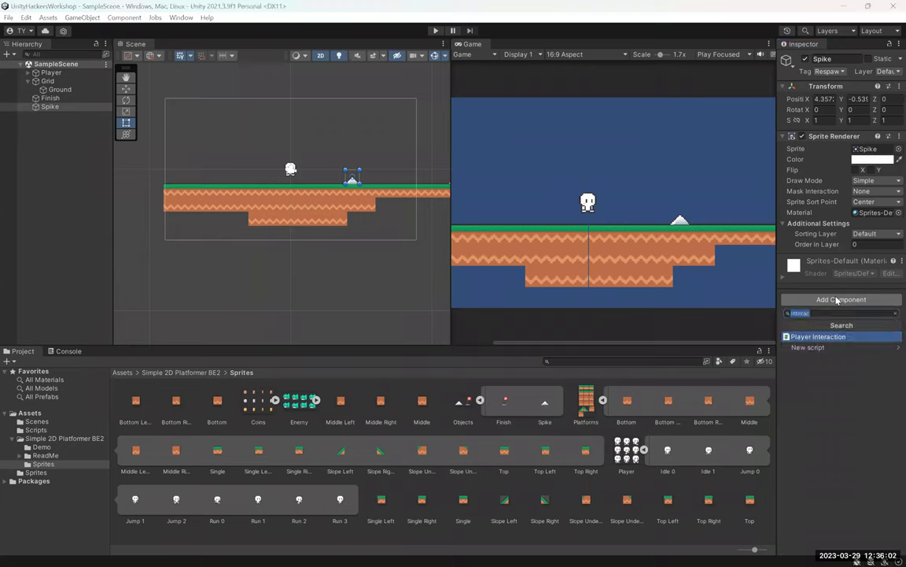
pyautogui.press('BackSpace')
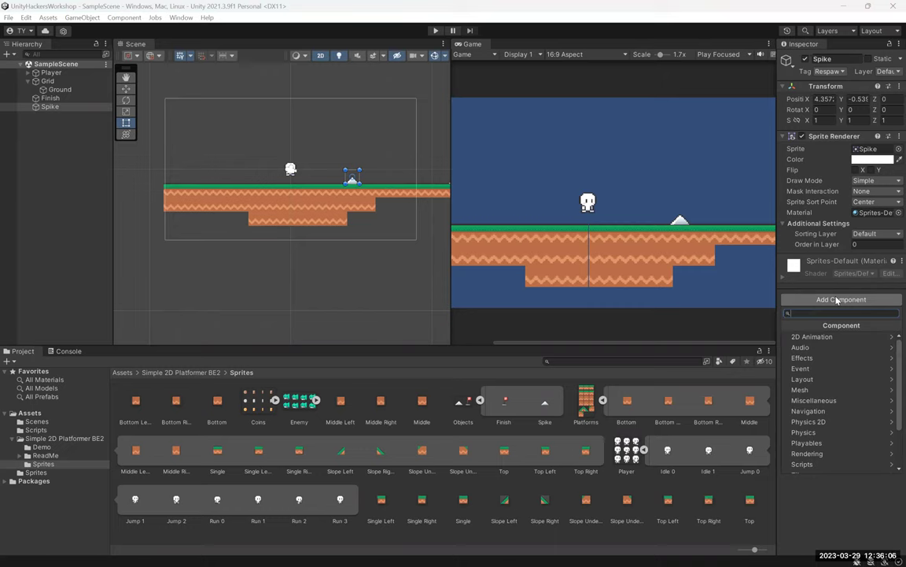
pyautogui.write('collider')
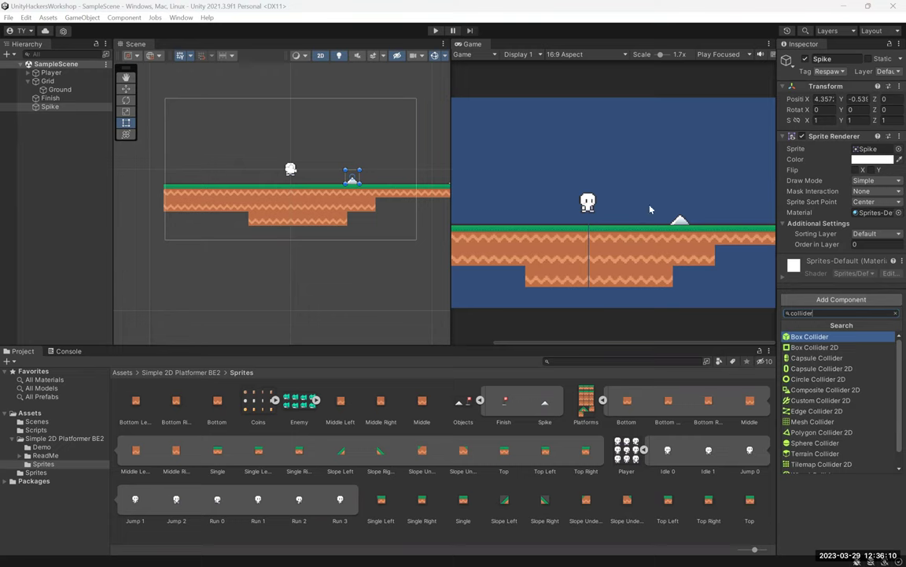
pyautogui.scroll(-1, 862, 413)
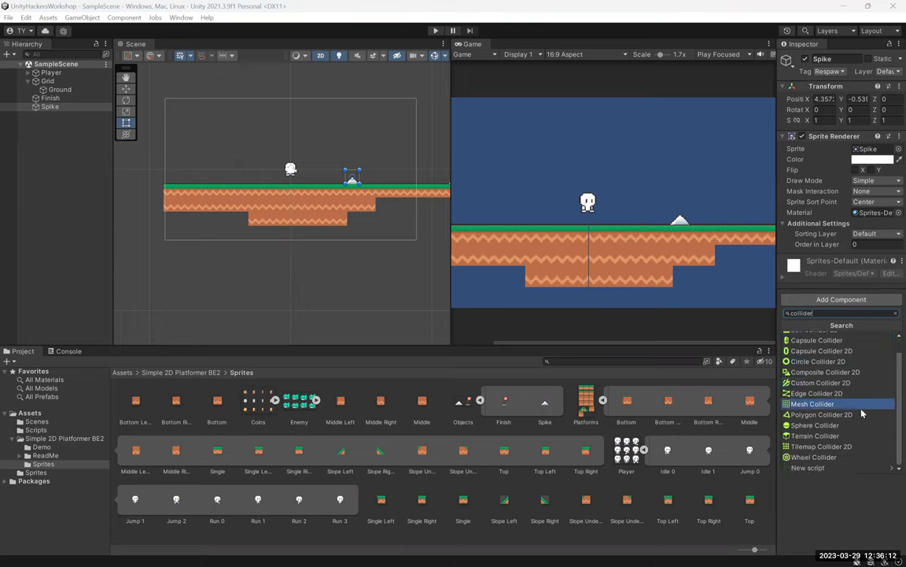
pyautogui.scroll(1, 834, 402)
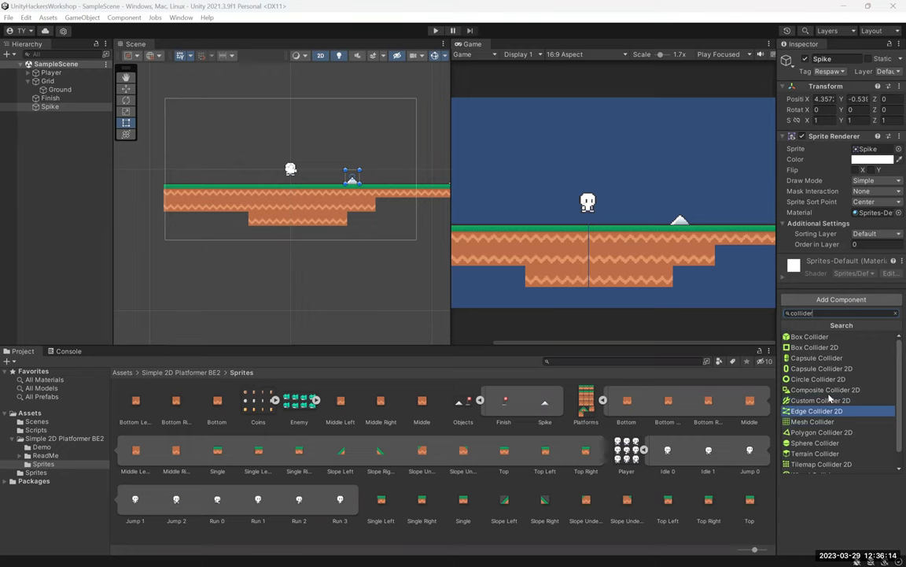
pyautogui.scroll(-1, 830, 399)
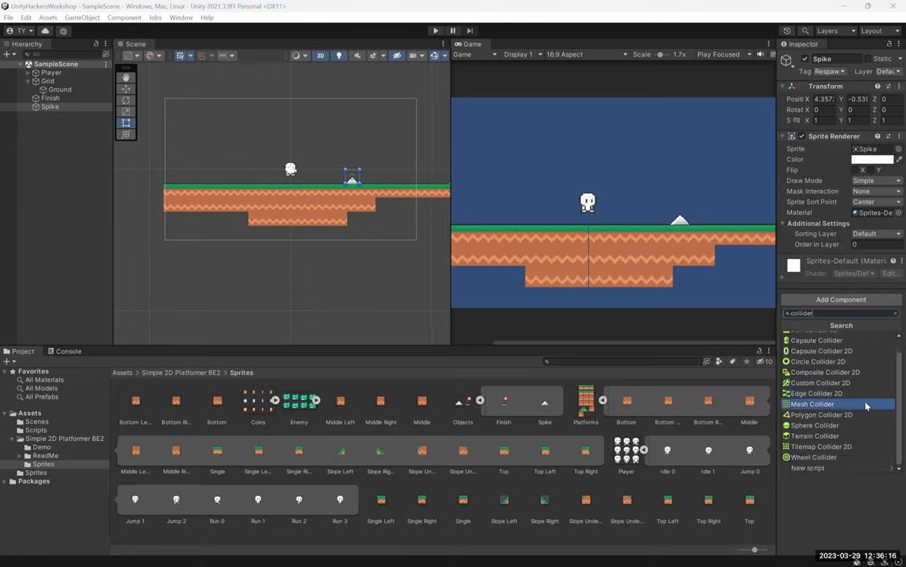
pyautogui.click(822, 414)
# - Edit the collider so its top point reaches the spike tip, and save the scene
pyautogui.scroll(3, 308, 197)
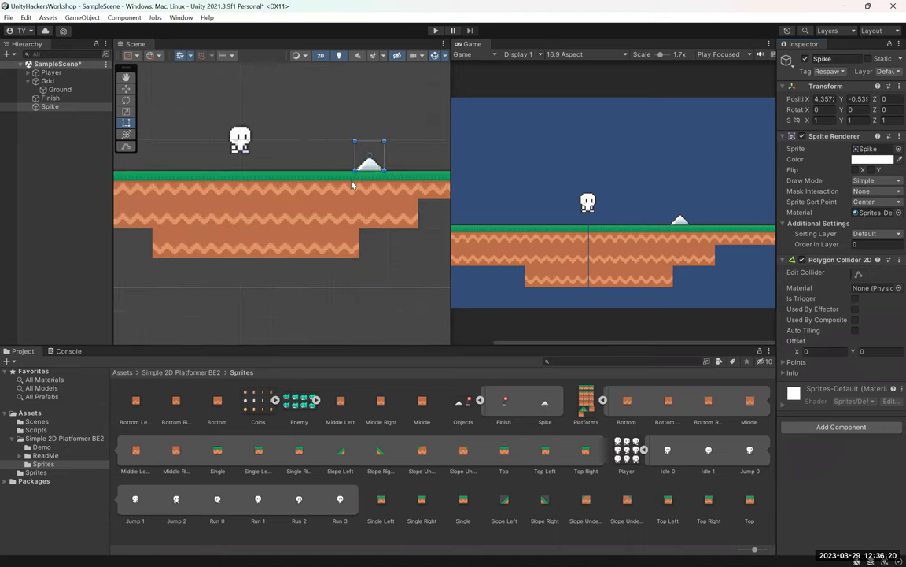
pyautogui.scroll(6, 352, 185)
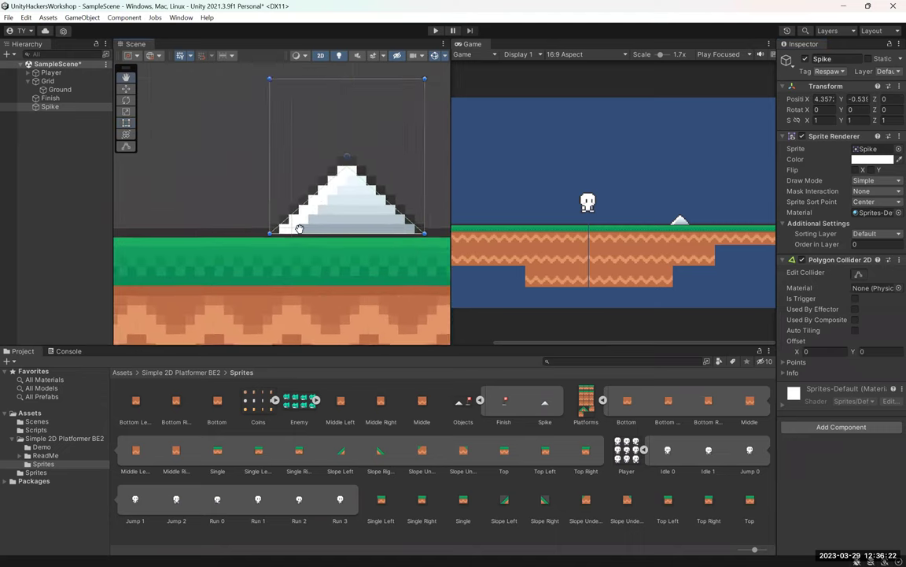
pyautogui.moveTo(299, 228); pyautogui.dragTo(283, 233, button='middle')
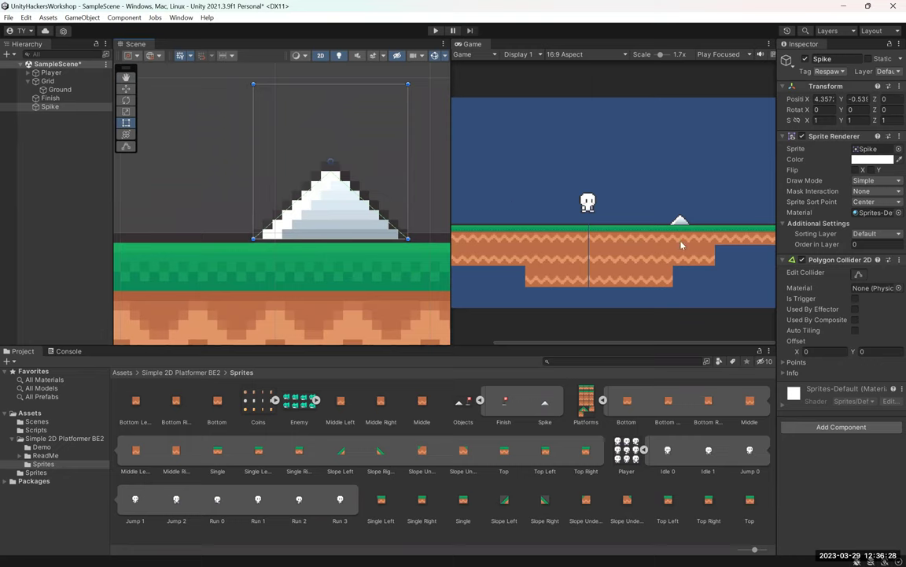
pyautogui.click(858, 275)
pyautogui.moveTo(332, 173); pyautogui.dragTo(332, 165)
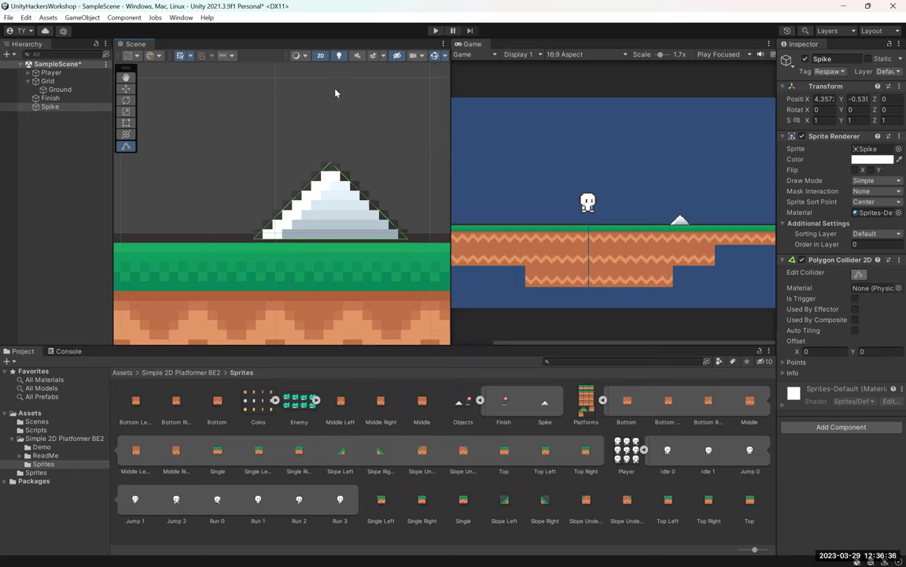
pyautogui.click(342, 110)
pyautogui.hotkey('ctrl', 's')
# - Reselect the Spike and tick Is Trigger on its Polygon Collider 2D
pyautogui.scroll(-1, 321, 119)
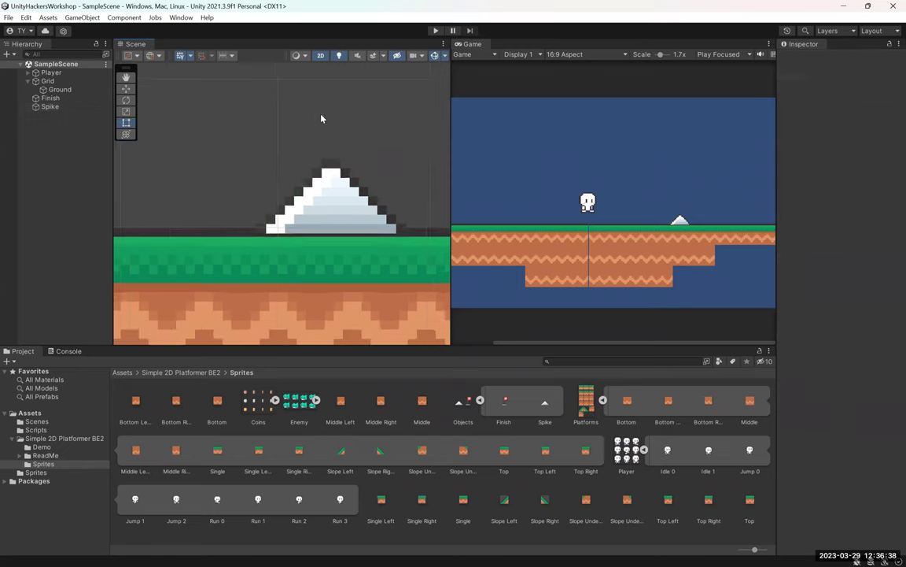
pyautogui.scroll(-4, 321, 119)
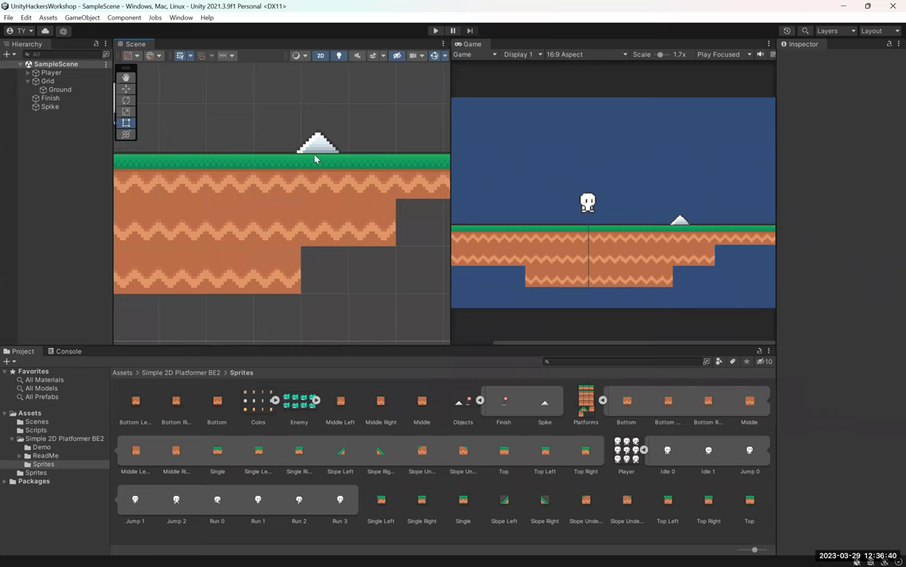
pyautogui.click(317, 146)
pyautogui.click(856, 299)
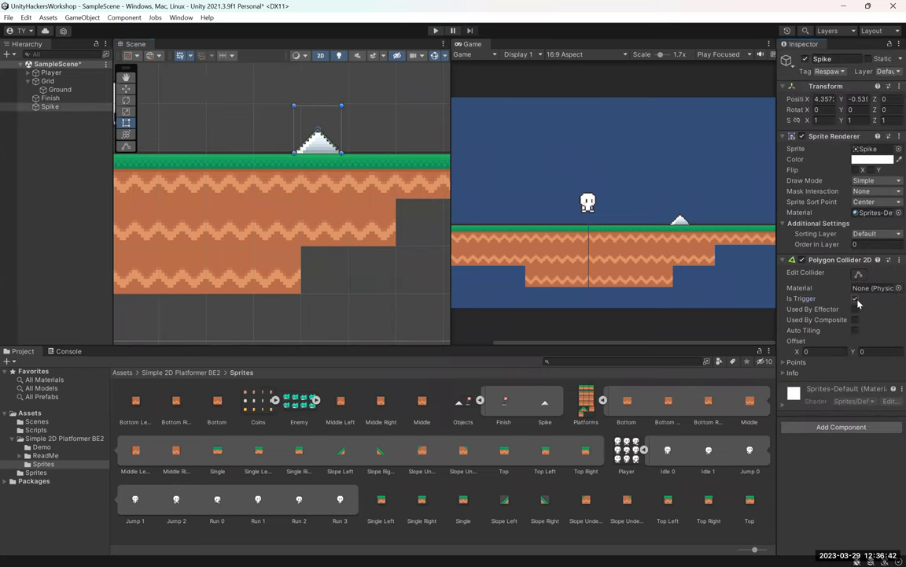
pyautogui.hotkey('alt', 'Tab')
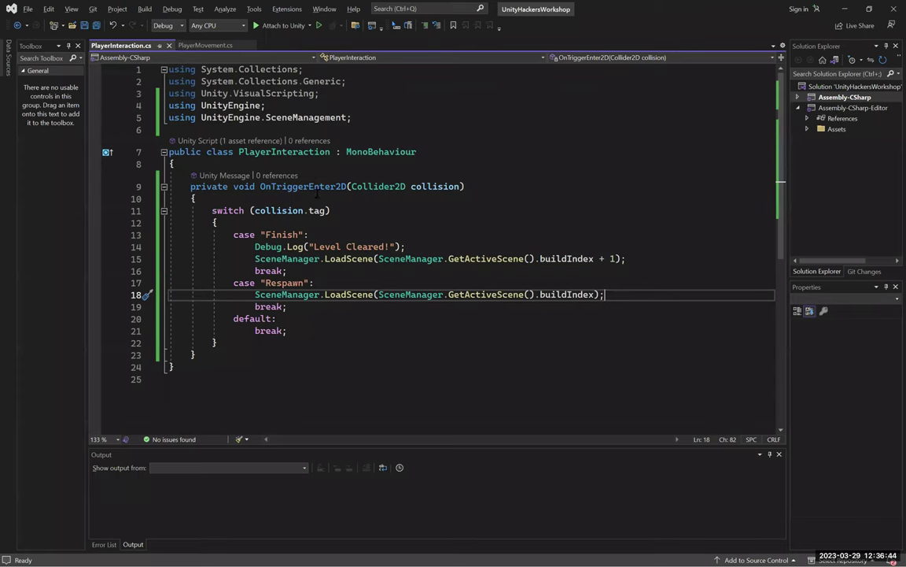
# - Test-run the level until 'Level Cleared!' logs and Level2 loads, then stop playing
pyautogui.moveTo(301, 194)
pyautogui.hotkey('alt', 'Tab')
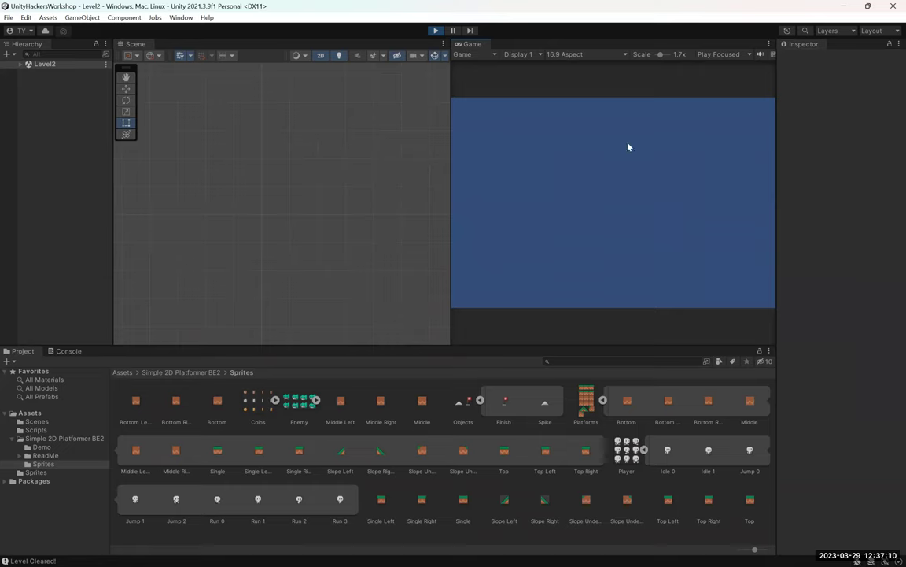
pyautogui.hotkey('ctrl', 'p')
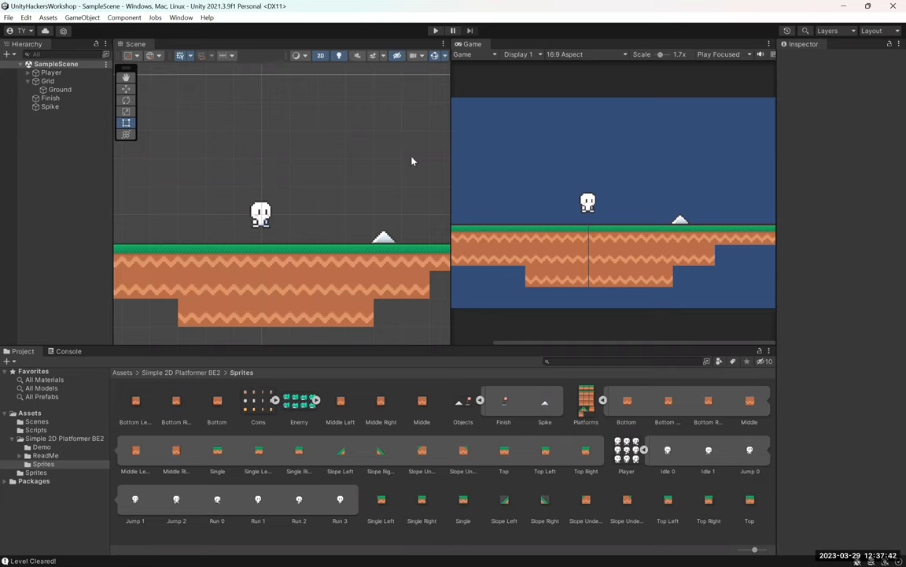
# - Place the Gold 0 coin sprite from the Coins sheet into the scene beside the player
pyautogui.click(275, 401)
pyautogui.click(460, 402)
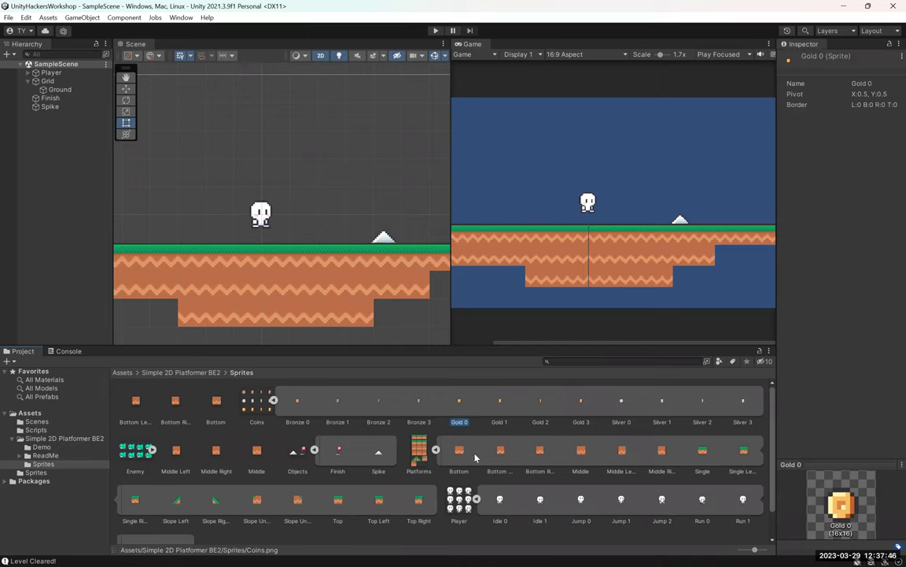
pyautogui.moveTo(446, 407); pyautogui.dragTo(306, 229)
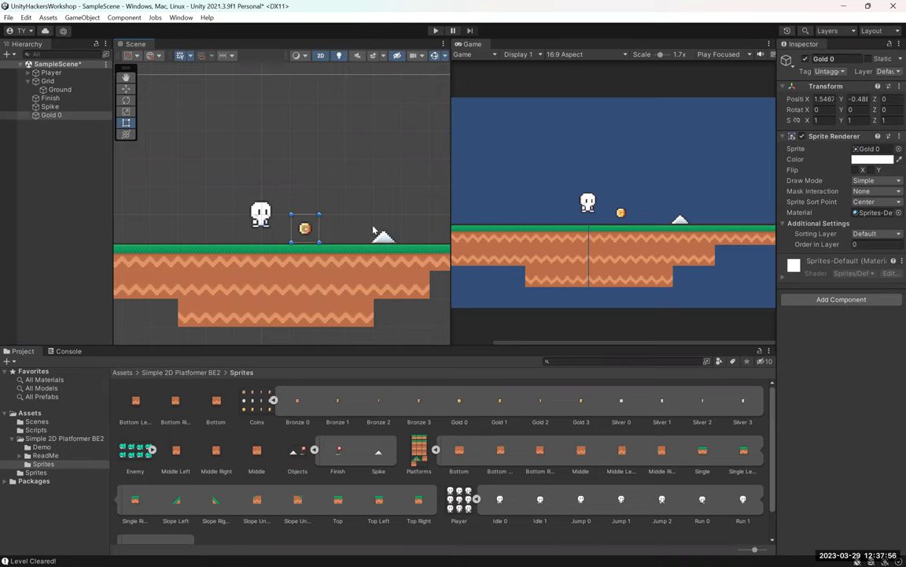
# - Create a new tag named Coins
pyautogui.click(828, 71)
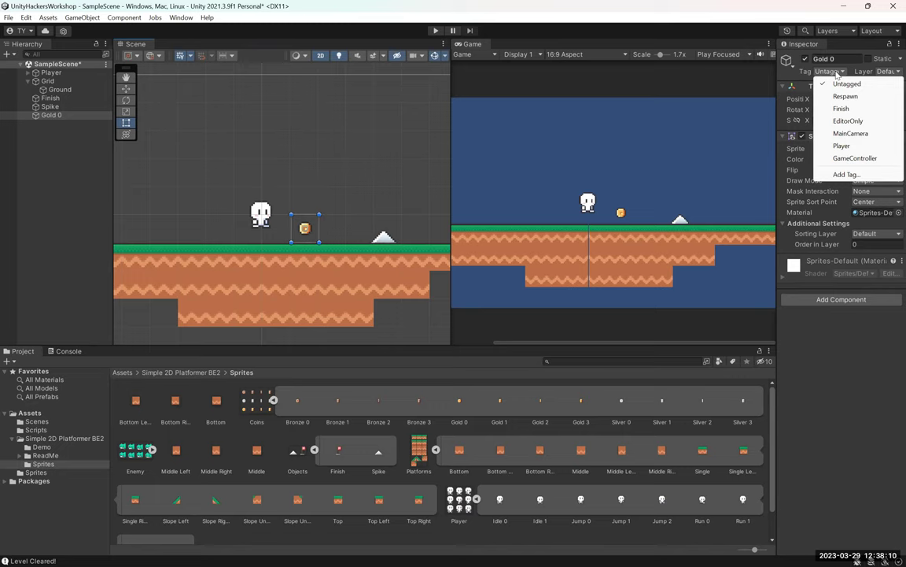
pyautogui.click(846, 173)
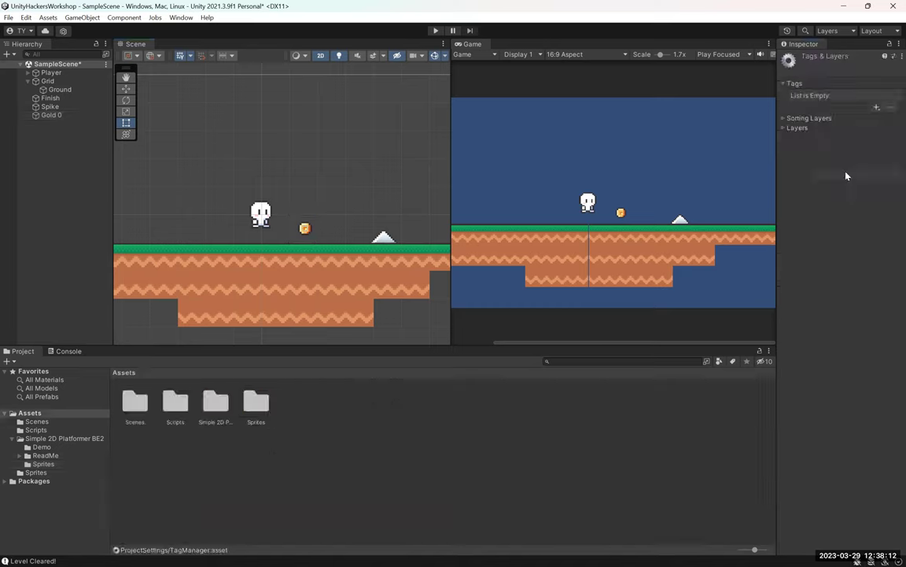
pyautogui.click(877, 107)
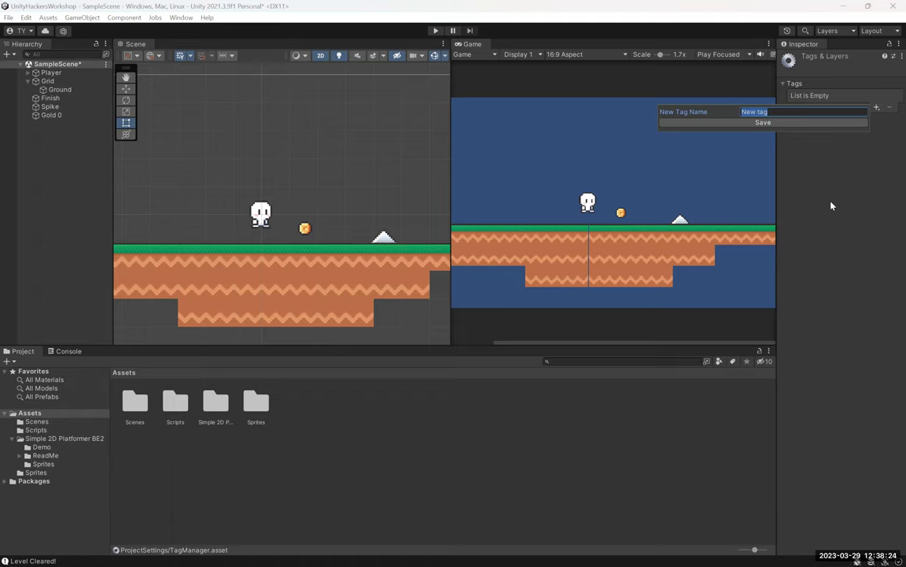
pyautogui.write('Coins')
pyautogui.press('Return')
# - Rename the Gold 0 object to Coins and assign it the Coins tag
pyautogui.click(55, 115)
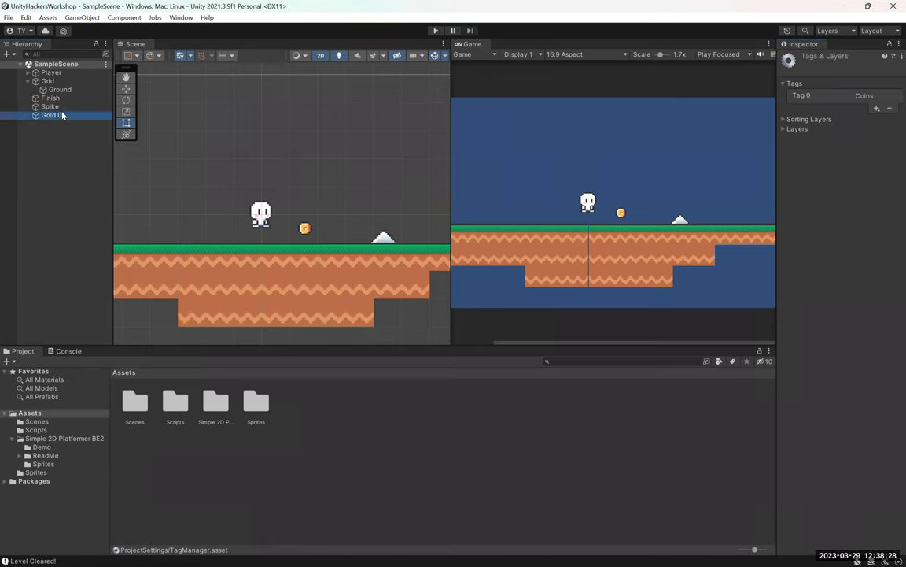
pyautogui.write('Coins')
pyautogui.press('Return')
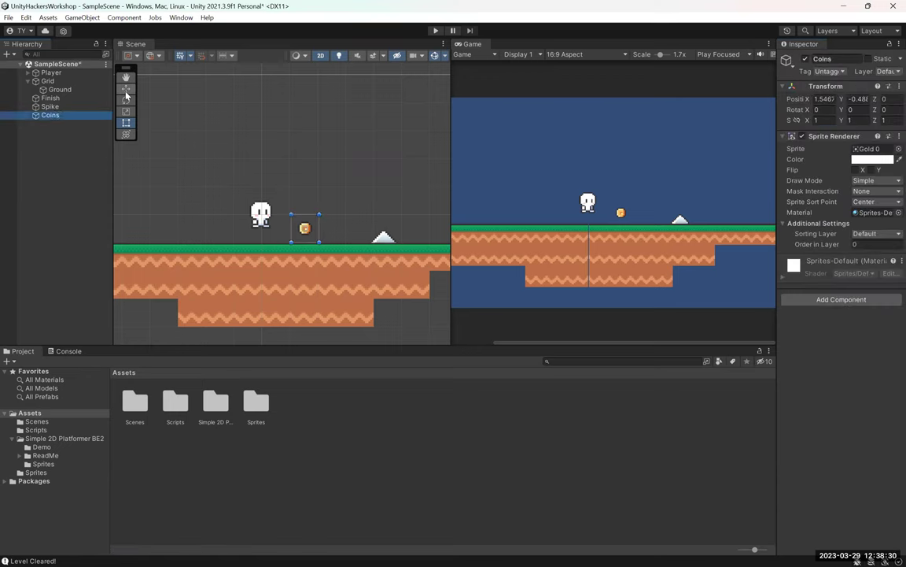
pyautogui.click(827, 71)
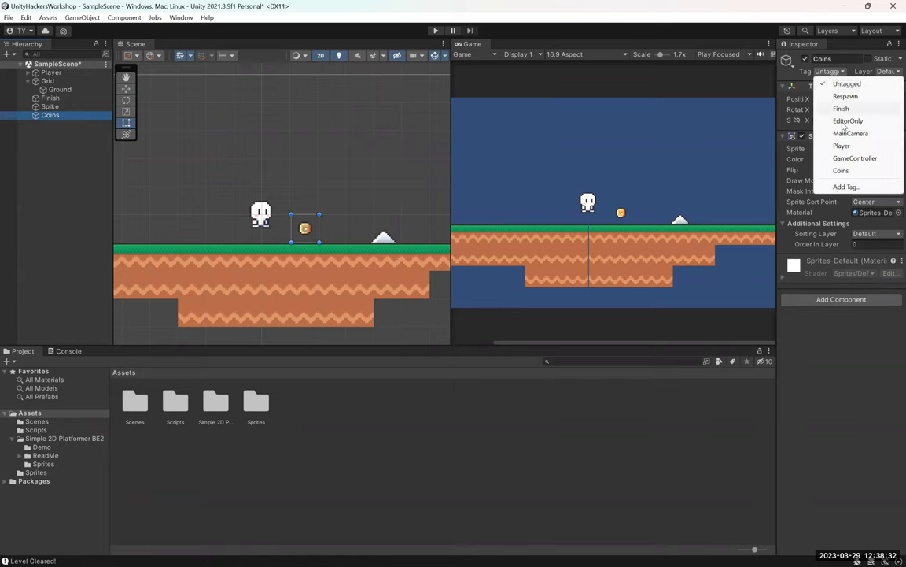
pyautogui.click(845, 171)
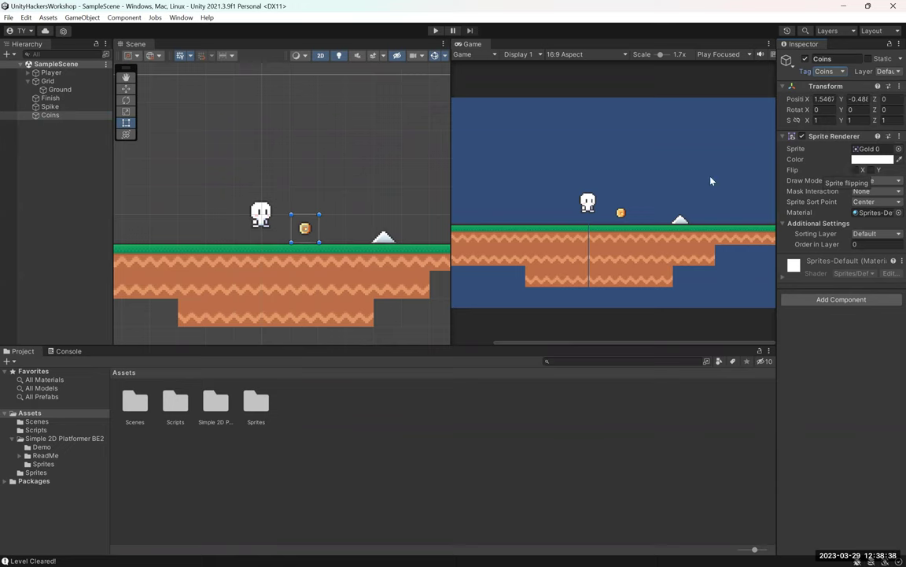
pyautogui.click(841, 299)
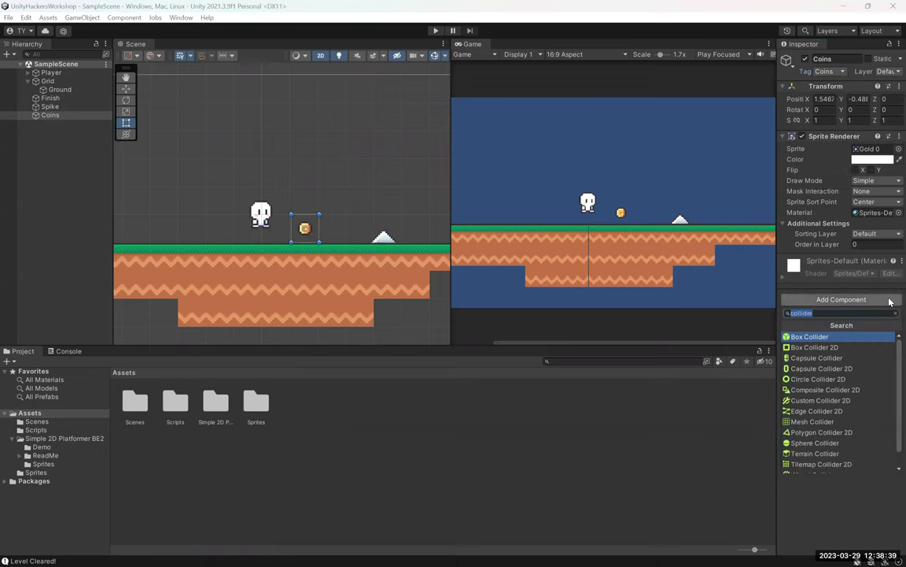
# - Add a Circle Collider 2D to Coins, shrink it to fit the coin, and tick Is Trigger
pyautogui.click(817, 380)
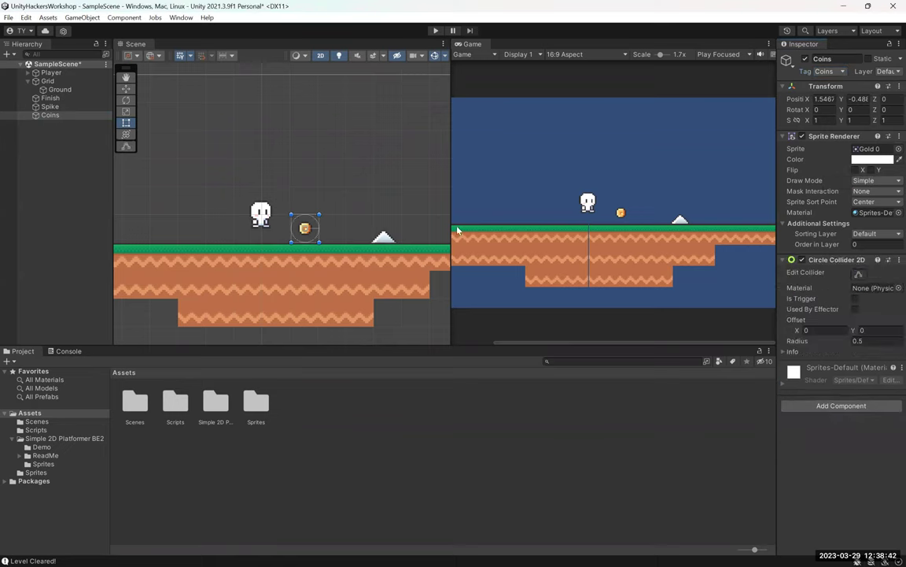
pyautogui.scroll(5, 297, 240)
pyautogui.click(858, 274)
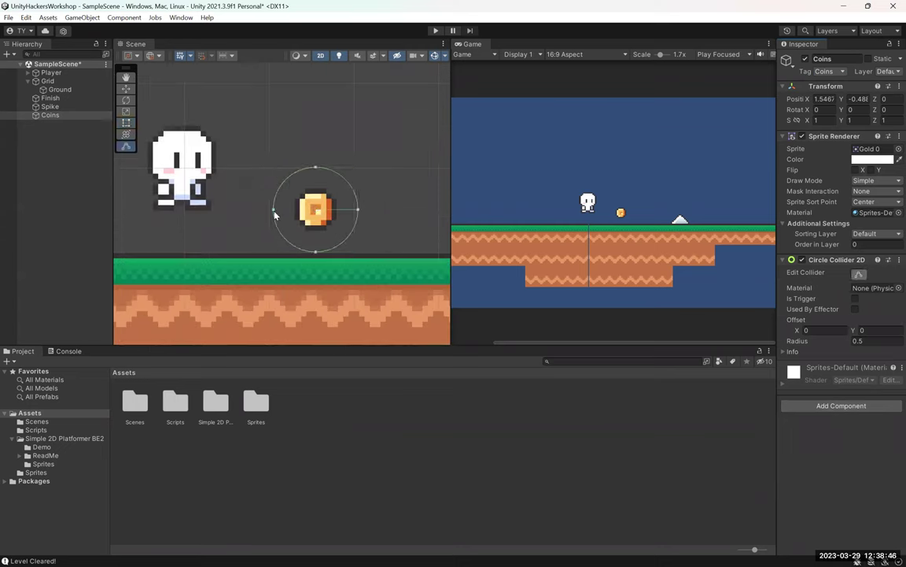
pyautogui.moveTo(274, 213); pyautogui.dragTo(297, 213)
pyautogui.moveTo(356, 212); pyautogui.dragTo(335, 212)
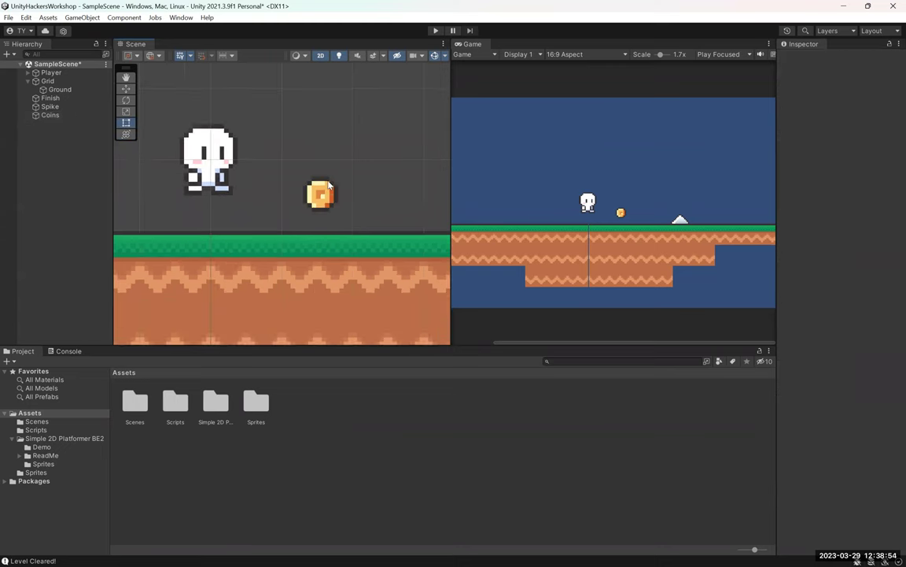
pyautogui.click(320, 178)
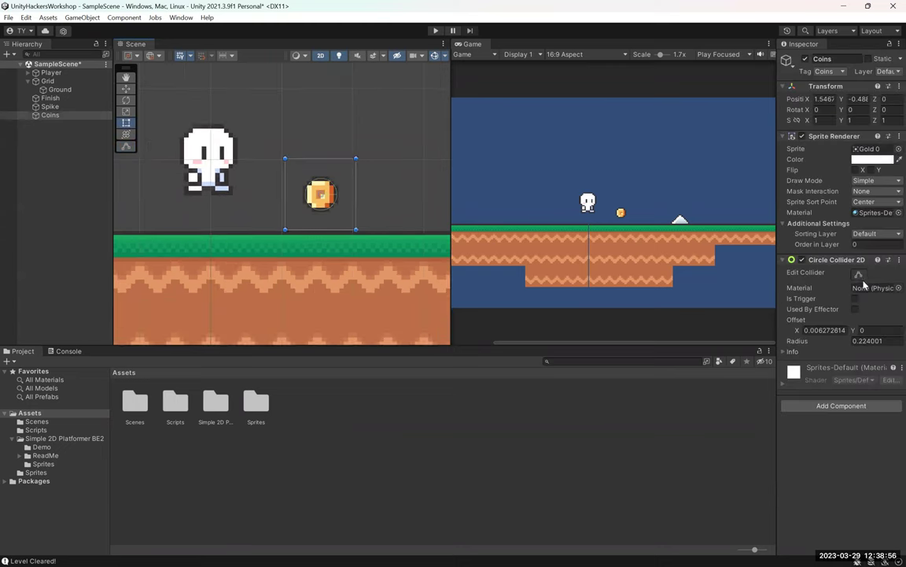
pyautogui.click(855, 299)
# - Duplicate the Respawn case label into a new "Coins" case ending in break, and save
pyautogui.hotkey('alt', 'Tab')
pyautogui.press('Up')
pyautogui.press('Up')
pyautogui.press('Down')
pyautogui.hotkey('ctrl', 'Right')
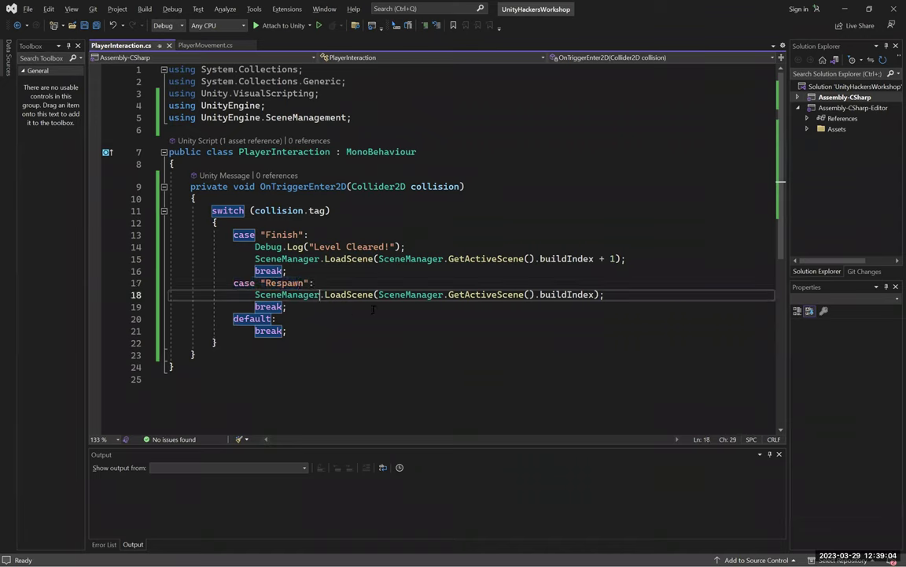
pyautogui.press('Up')
pyautogui.press('Left')
pyautogui.hotkey('ctrl', 'd')
pyautogui.hotkey('alt', 'Down')
pyautogui.hotkey('alt', 'Down')
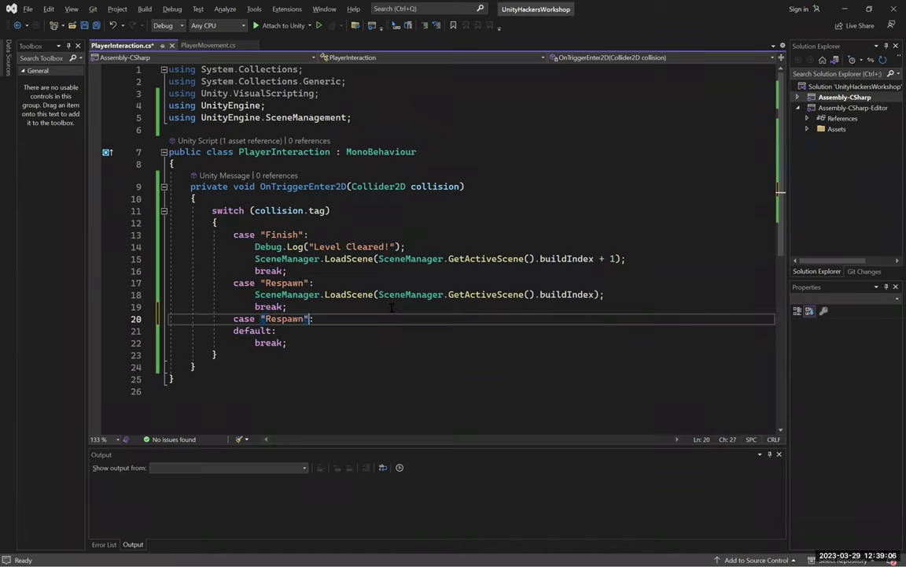
pyautogui.press('Left')
pyautogui.hotkey('ctrl', 'BackSpace')
pyautogui.write('Coins')
pyautogui.press('End')
pyautogui.press('Return')
pyautogui.write('breal')
pyautogui.press('BackSpace')
pyautogui.write('k;')
pyautogui.hotkey('ctrl', 's')
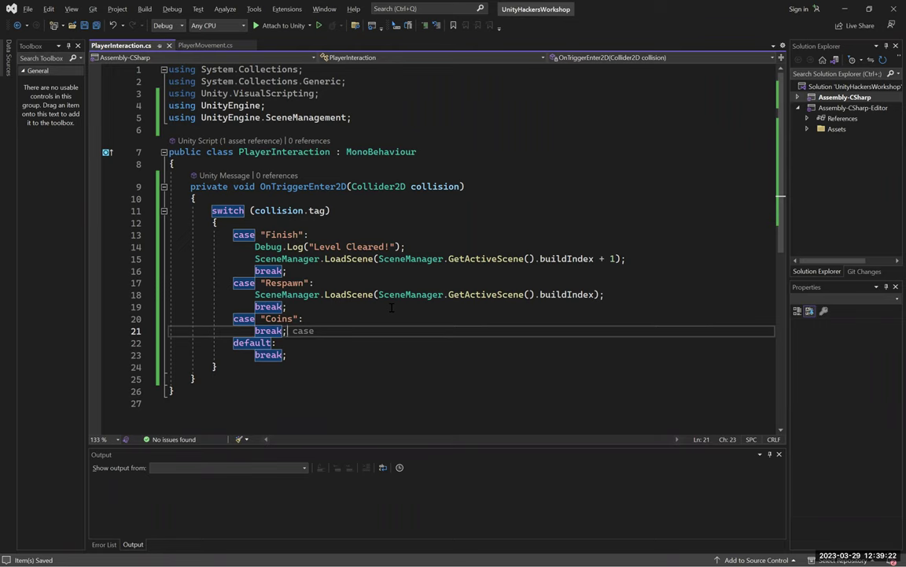
# - Delete the unused VisualScripting using line at the top of PlayerInteraction.cs
pyautogui.click(367, 135)
pyautogui.press('Return')
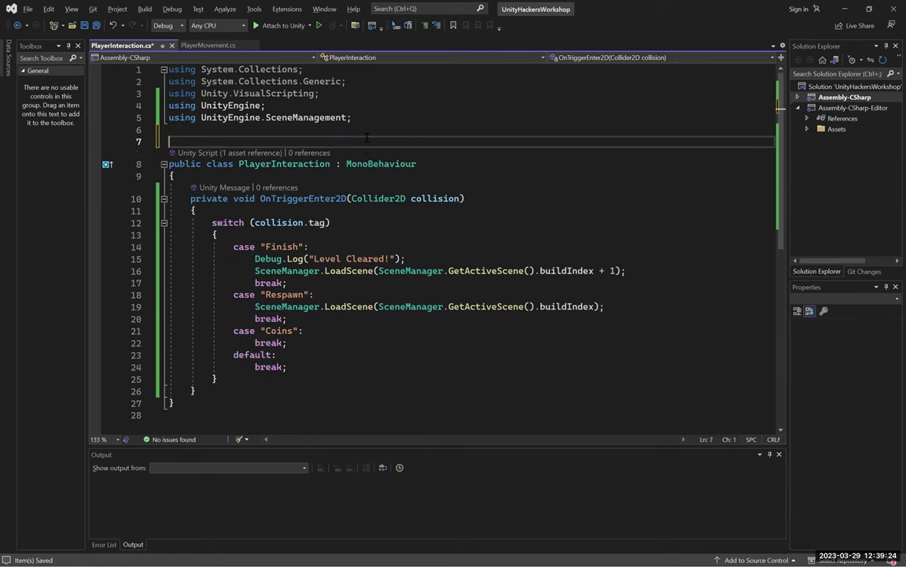
pyautogui.press('Return')
pyautogui.press('Up')
pyautogui.write('priivate')
pyautogui.press('BackSpace')
pyautogui.press('BackSpace')
pyautogui.press('BackSpace')
pyautogui.press('BackSpace')
pyautogui.press('BackSpace')
pyautogui.press('BackSpace')
pyautogui.press('BackSpace')
pyautogui.press('BackSpace')
pyautogui.press('BackSpace')
pyautogui.write('priv int')
pyautogui.hotkey('ctrl', 'BackSpace')
pyautogui.hotkey('ctrl', 'BackSpace')
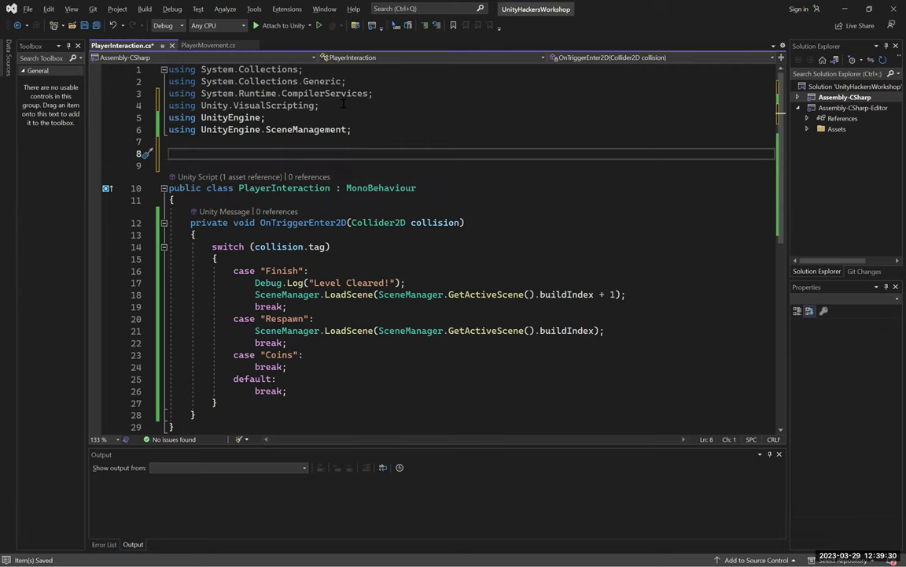
pyautogui.moveTo(343, 104); pyautogui.dragTo(161, 105)
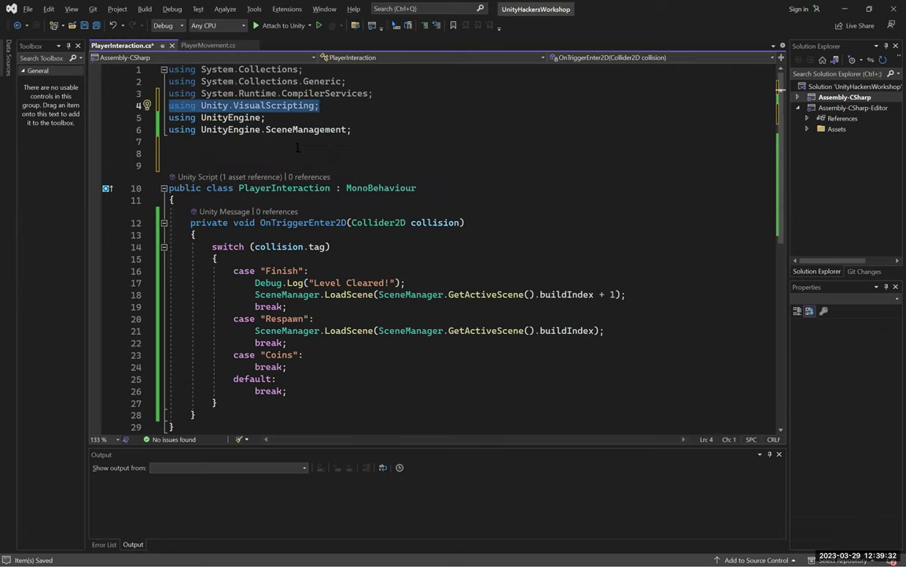
pyautogui.press('BackSpace')
pyautogui.press('BackSpace')
pyautogui.press('Down')
pyautogui.press('Down')
pyautogui.press('Down')
pyautogui.press('Down')
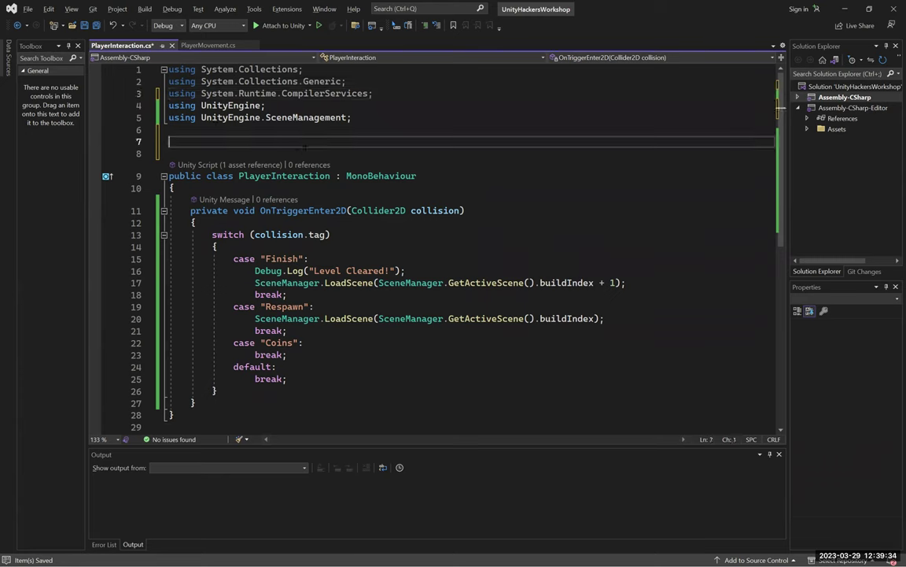
pyautogui.write('pri')
pyautogui.press('Tab')
pyautogui.hotkey('ctrl', 'z')
pyautogui.hotkey('ctrl', 'z')
pyautogui.press('BackSpace')
pyautogui.press('BackSpace')
# - Declare a private int score field initialised to 0 above the trigger method
pyautogui.press('Down')
pyautogui.press('Down')
pyautogui.press('Down')
pyautogui.press('Down')
pyautogui.press('Home')
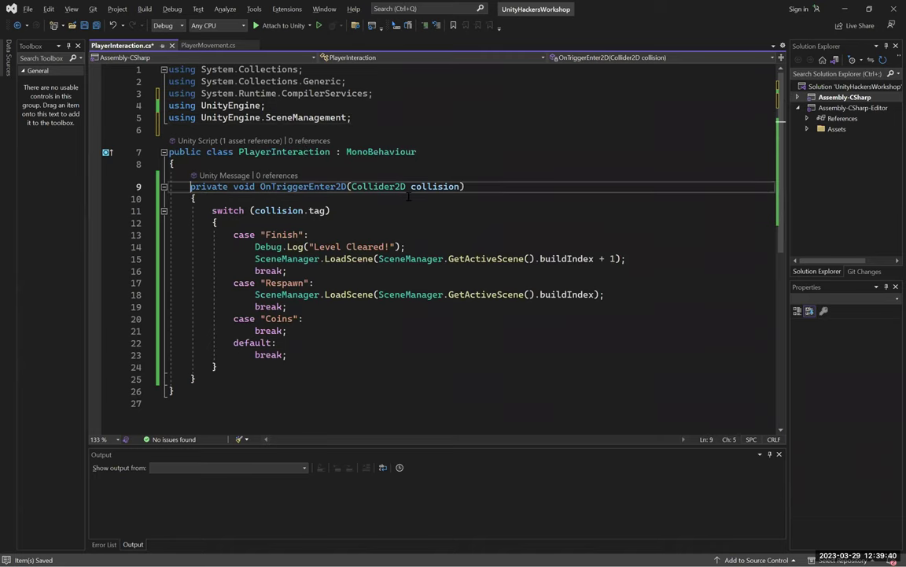
pyautogui.press('Return')
pyautogui.press('Return')
pyautogui.press('Up')
pyautogui.press('Up')
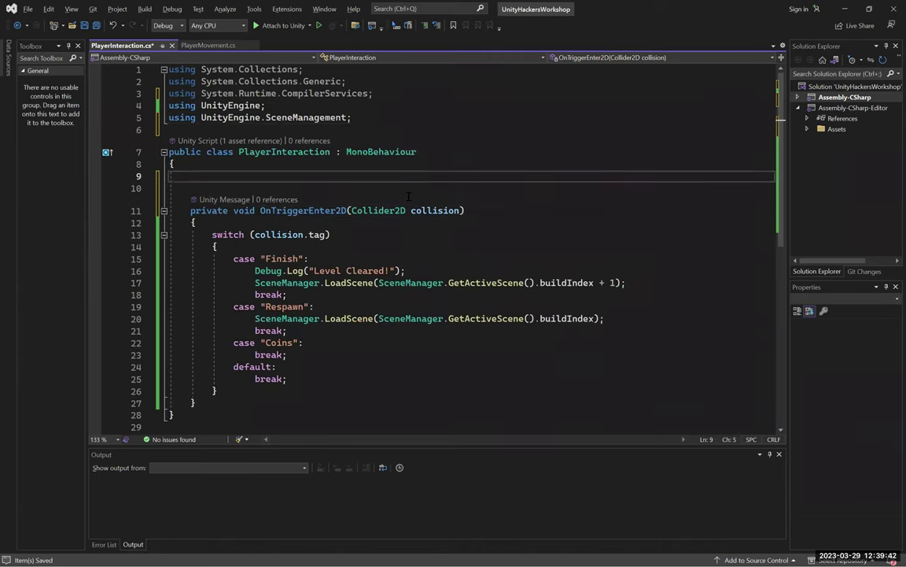
pyautogui.press('Return')
pyautogui.write('private int')
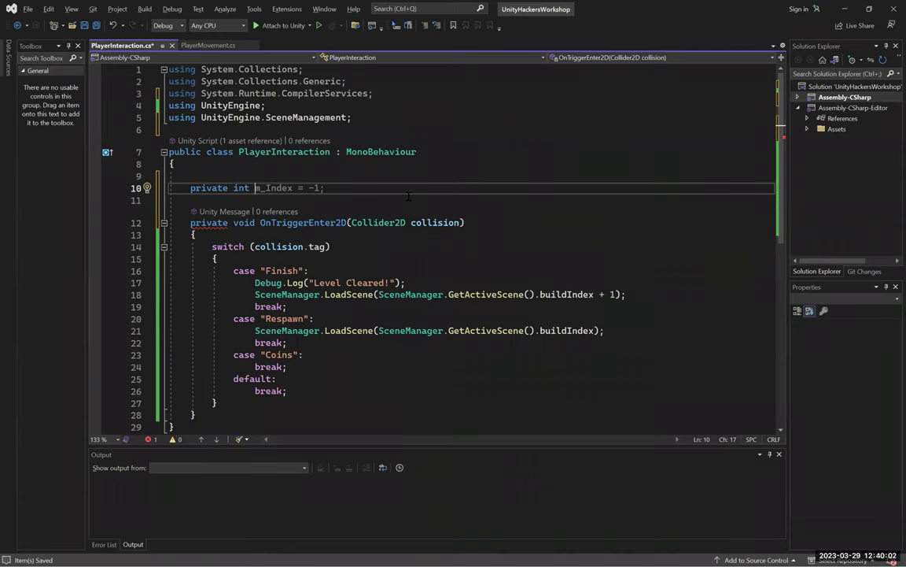
pyautogui.write('score = 0;')
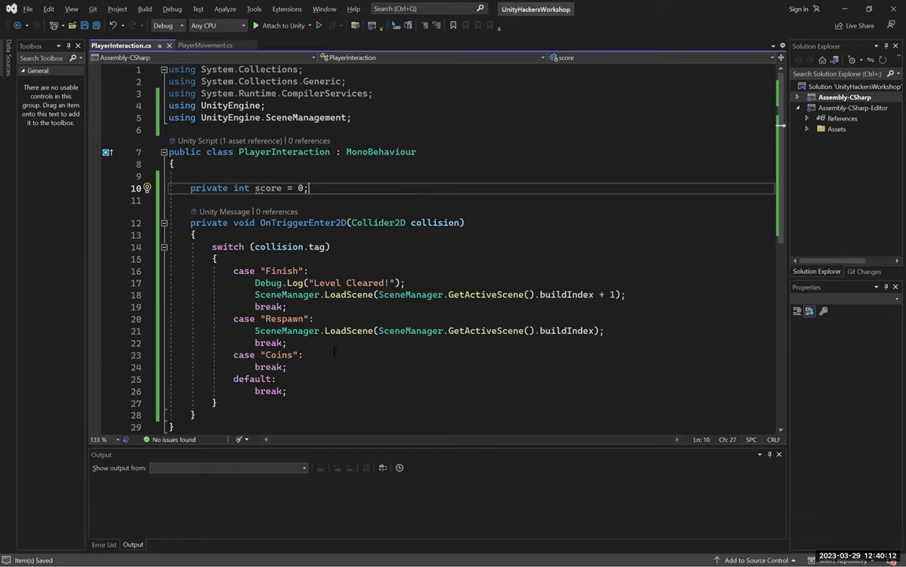
# - Make the Coins case run score++ and log "Coins Collected! Current Score is: " + score
pyautogui.click(402, 354)
pyautogui.press('Return')
pyautogui.write('score++;')
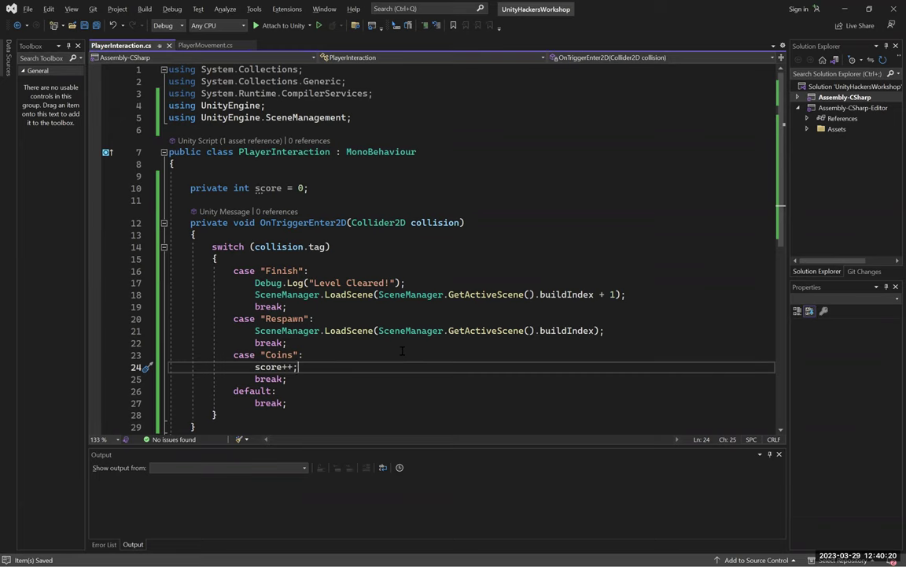
pyautogui.press('Return')
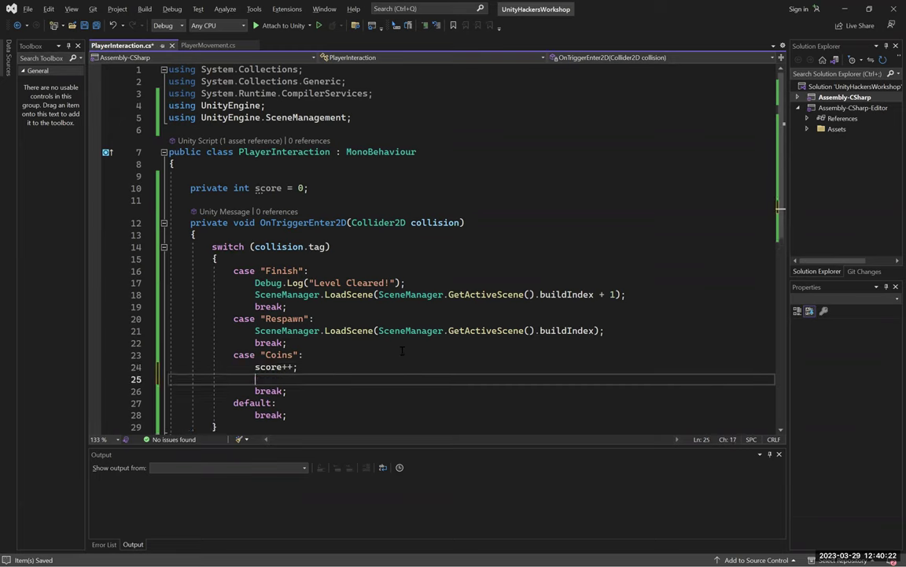
pyautogui.write('Debug.Log')
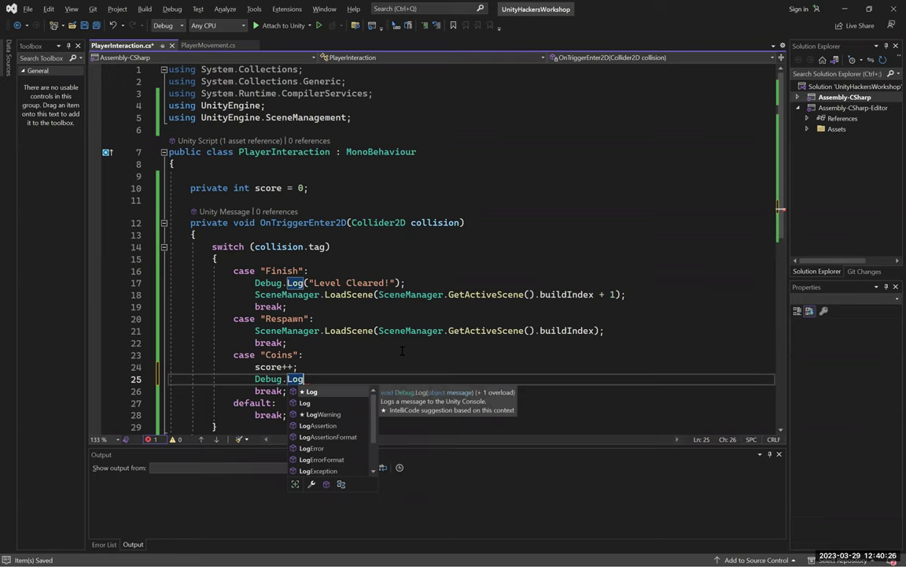
pyautogui.write('("Coins Co')
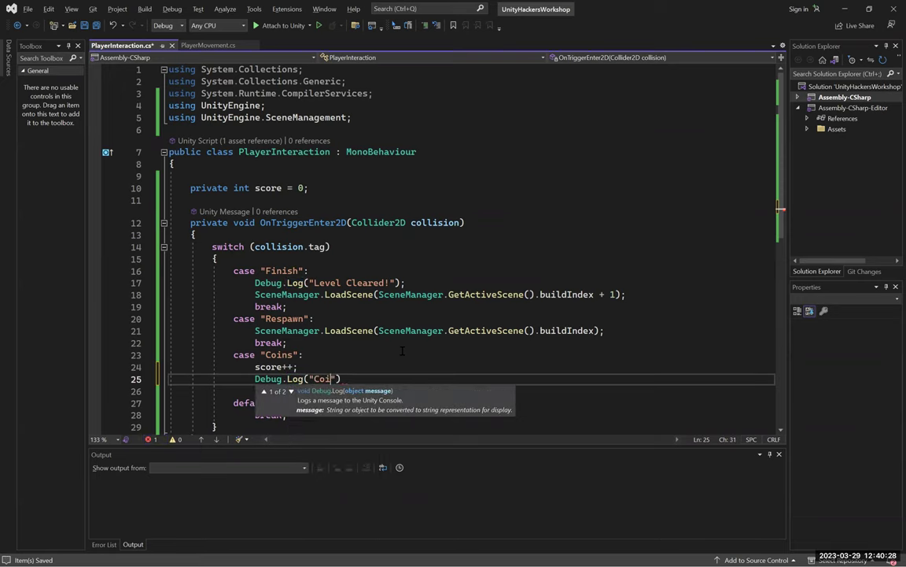
pyautogui.write('llected! Current Score is')
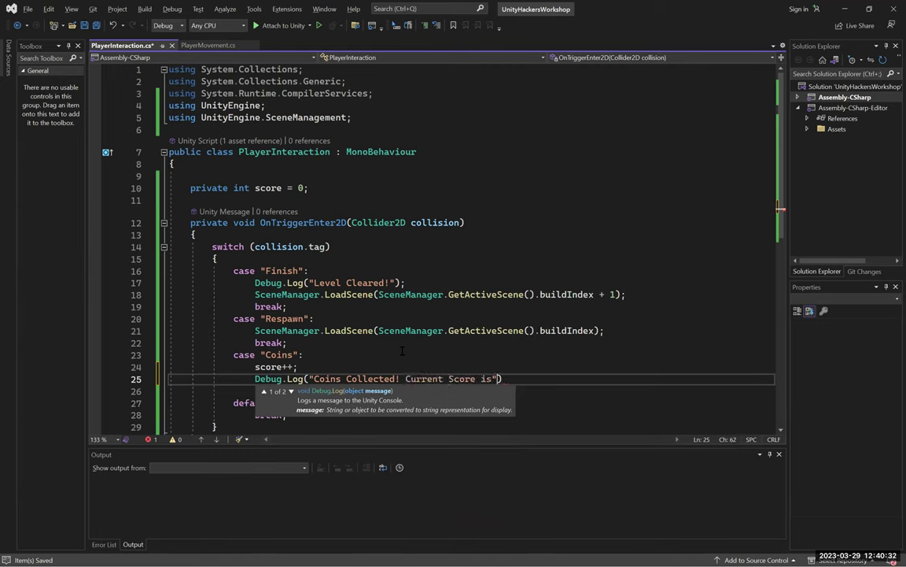
pyautogui.write(': " + score);')
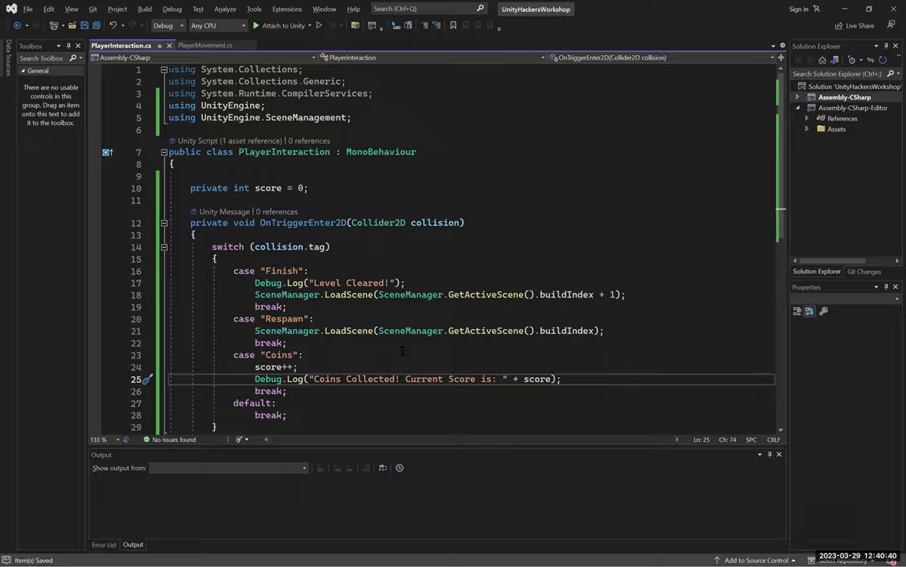
pyautogui.hotkey('alt', 'Tab')
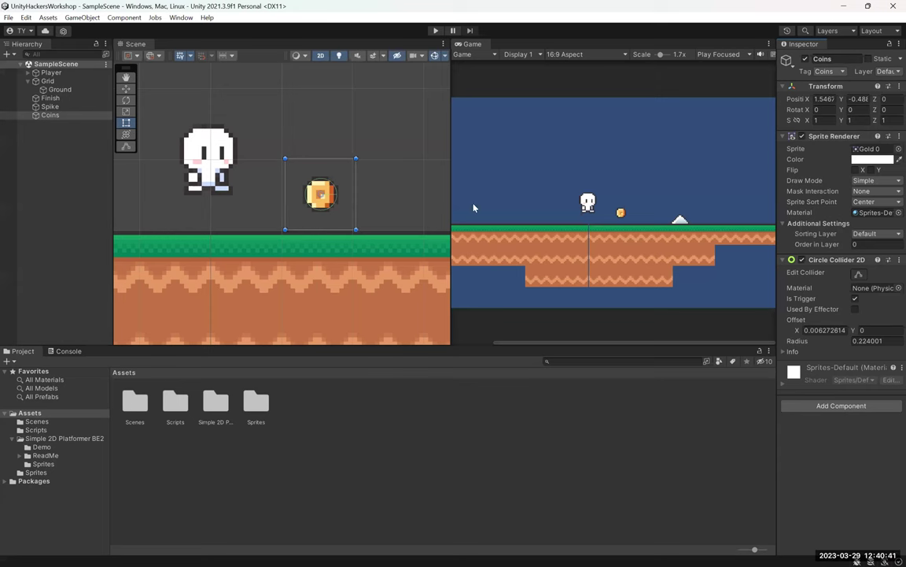
# - Play the game with the Console showing, moving the player over the coin until the score reaches 7
pyautogui.click(435, 30)
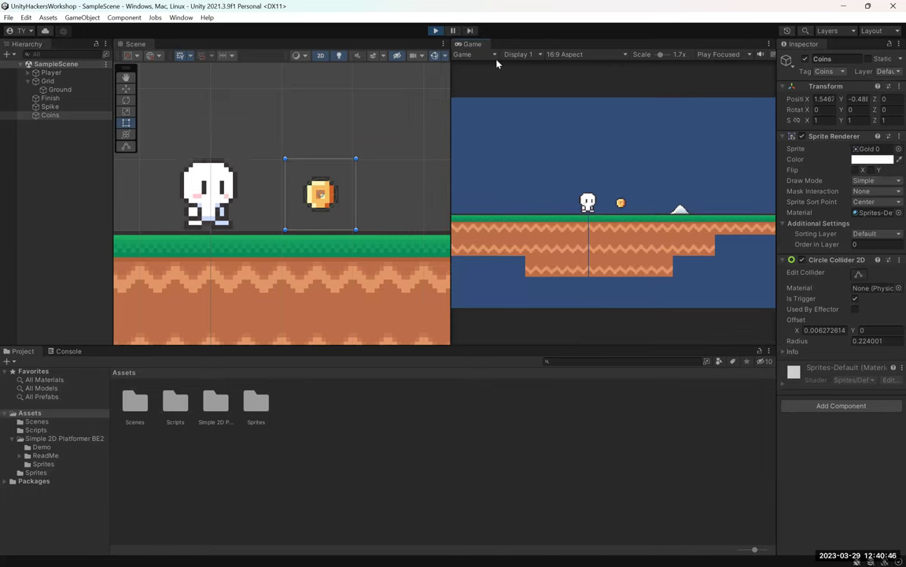
pyautogui.press('Right')
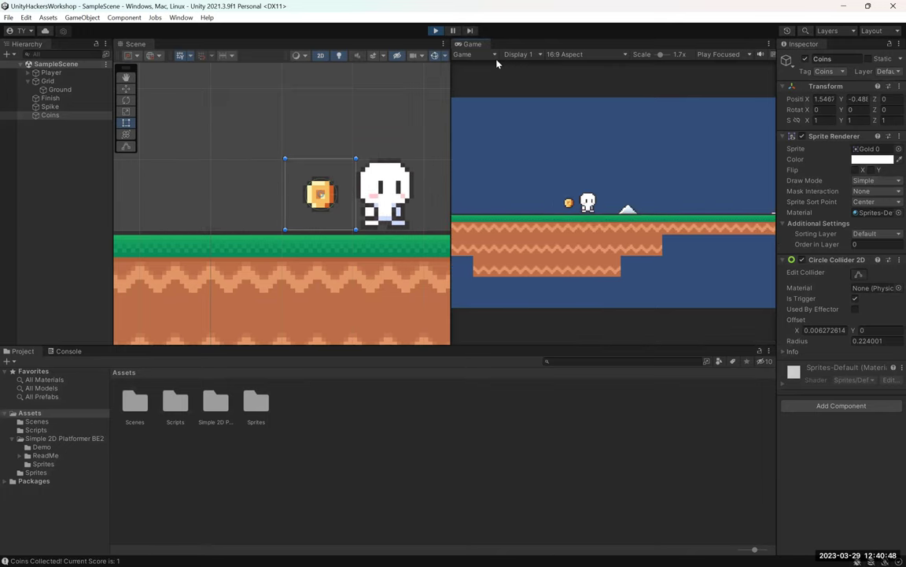
pyautogui.click(67, 351)
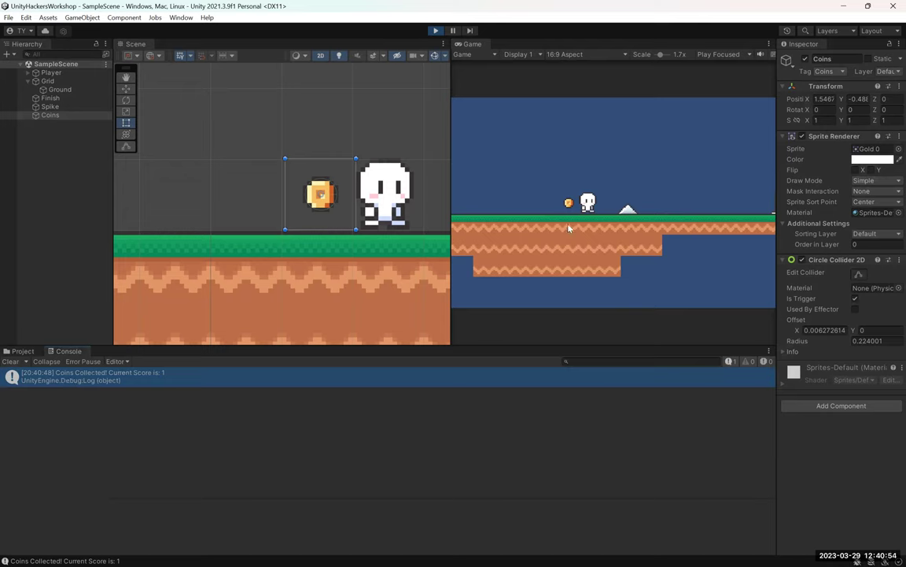
pyautogui.click(258, 223)
pyautogui.press('Left')
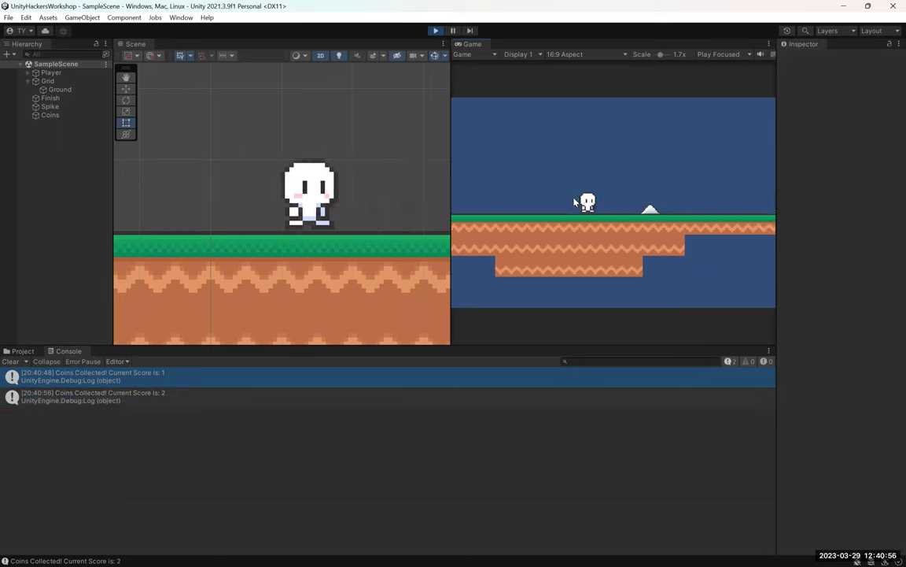
pyautogui.press('Right')
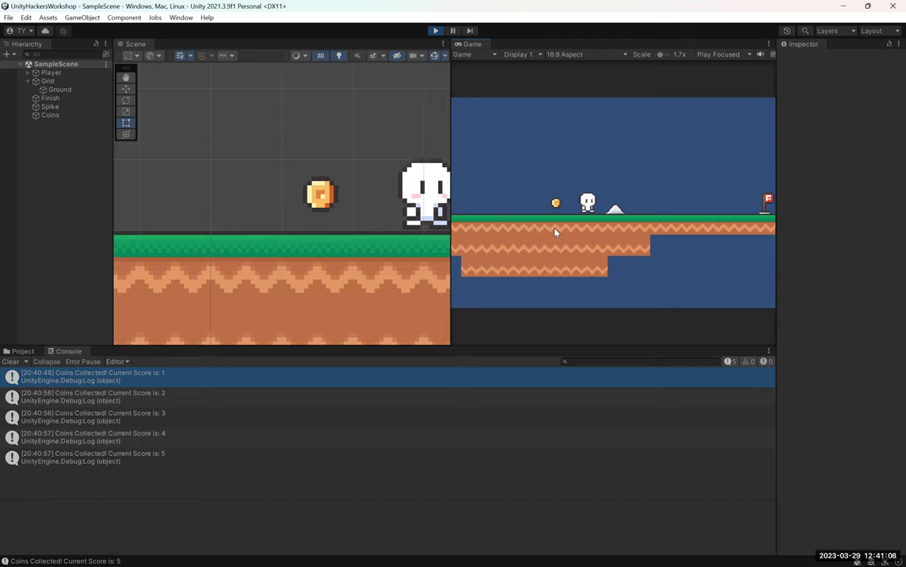
pyautogui.press('Right')
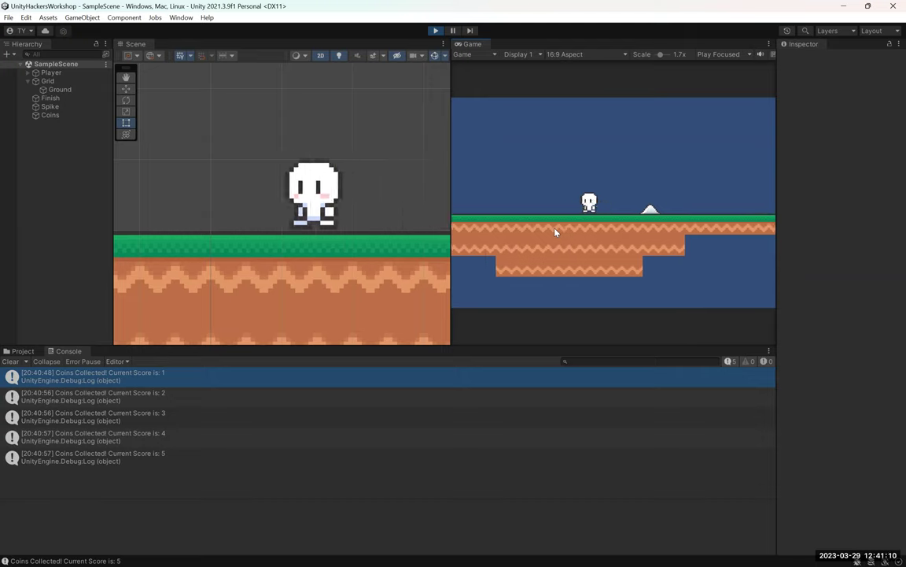
pyautogui.press('Left')
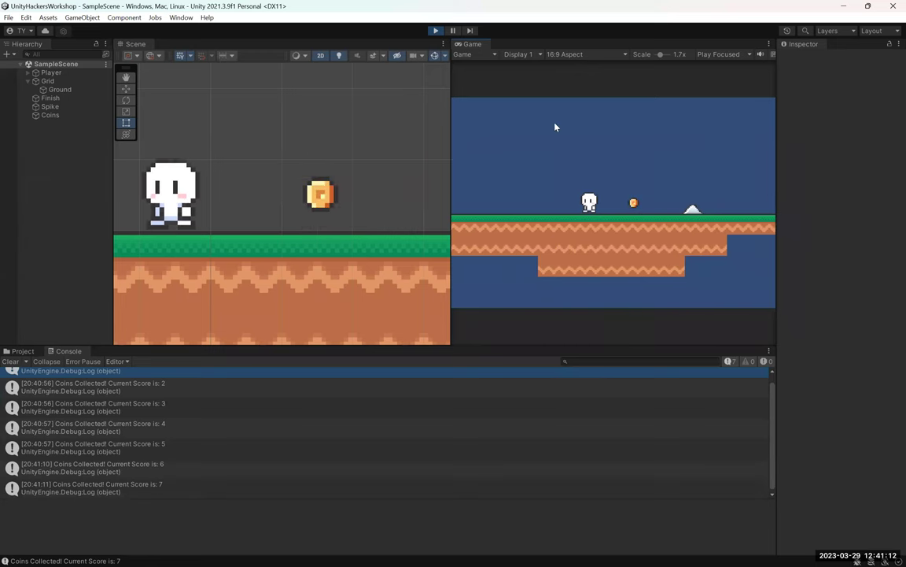
pyautogui.press('space')
pyautogui.press('Right')
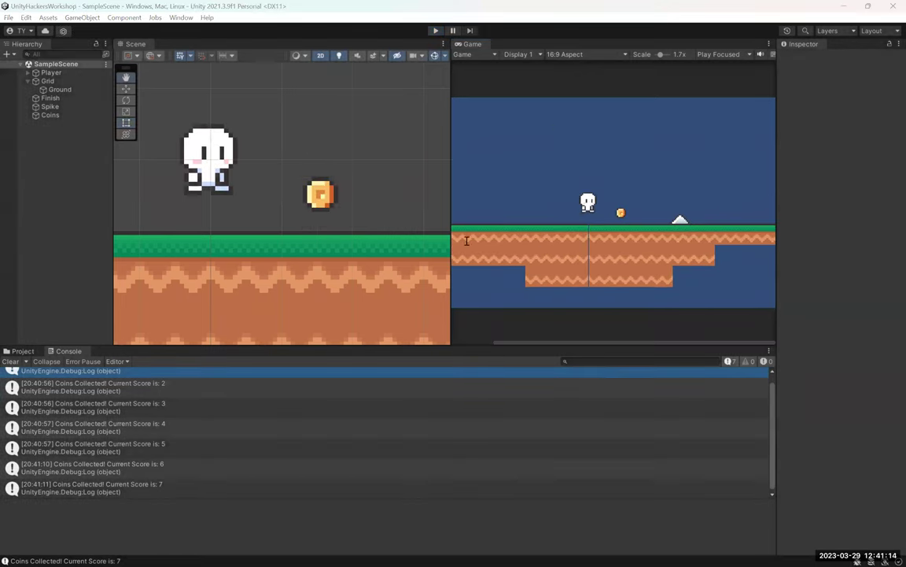
pyautogui.hotkey('alt', 'Tab')
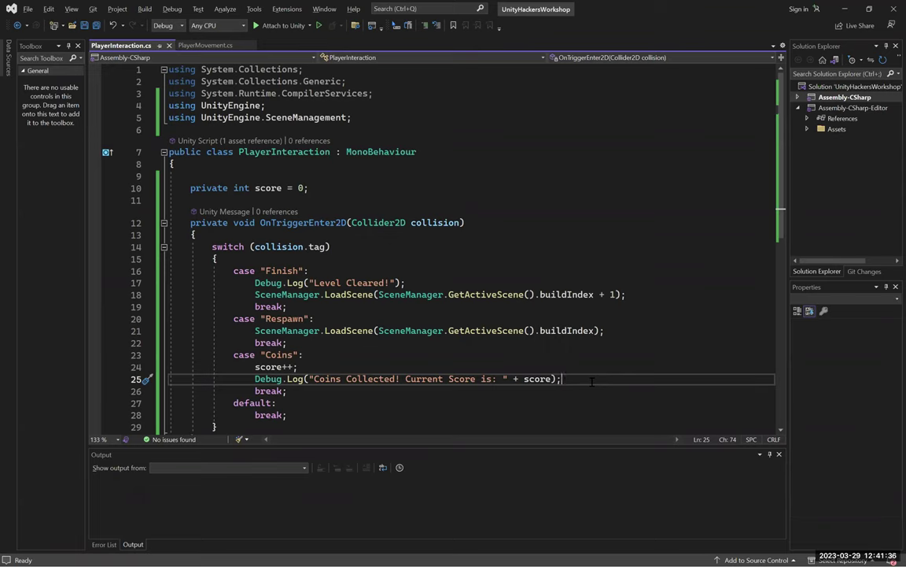
# - Add Destroy(collision.gameObject); on line 26 after the Debug.Log call and save
pyautogui.press('Return')
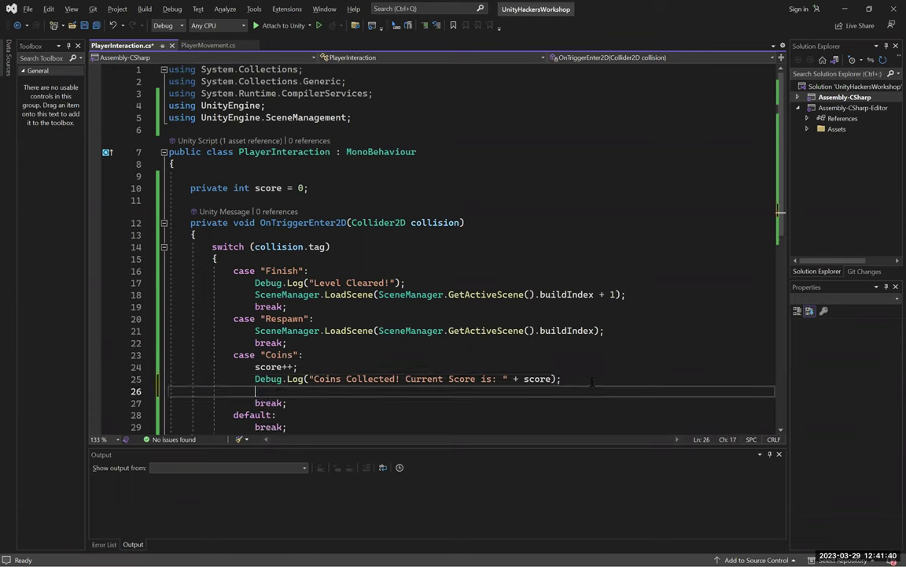
pyautogui.write('Destroy')
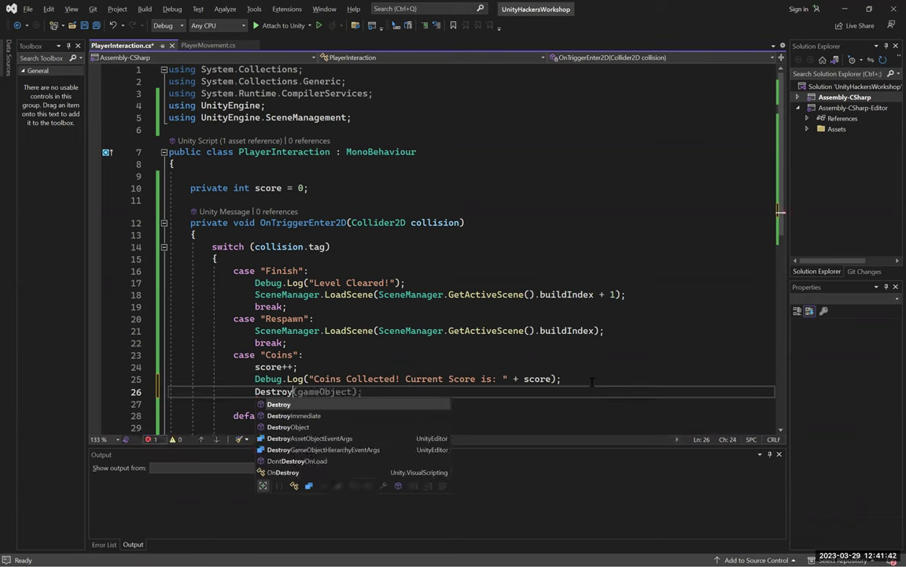
pyautogui.write('(')
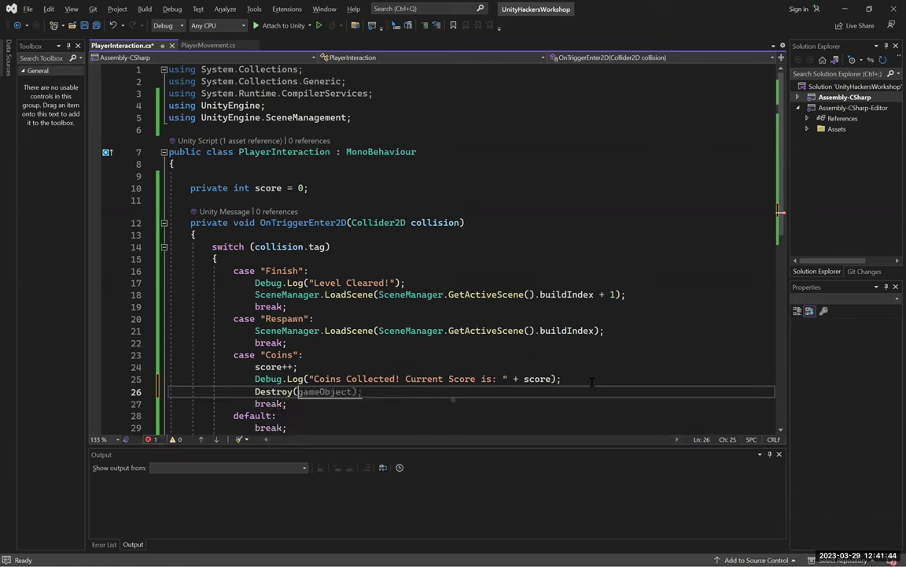
pyautogui.write('collision.gameObject)')
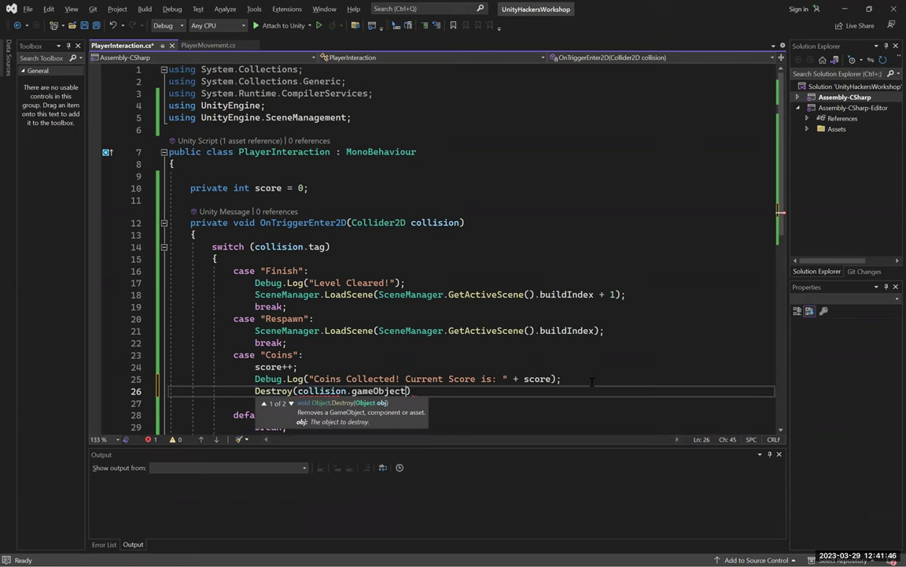
pyautogui.write(';')
pyautogui.hotkey('ctrl', 's')
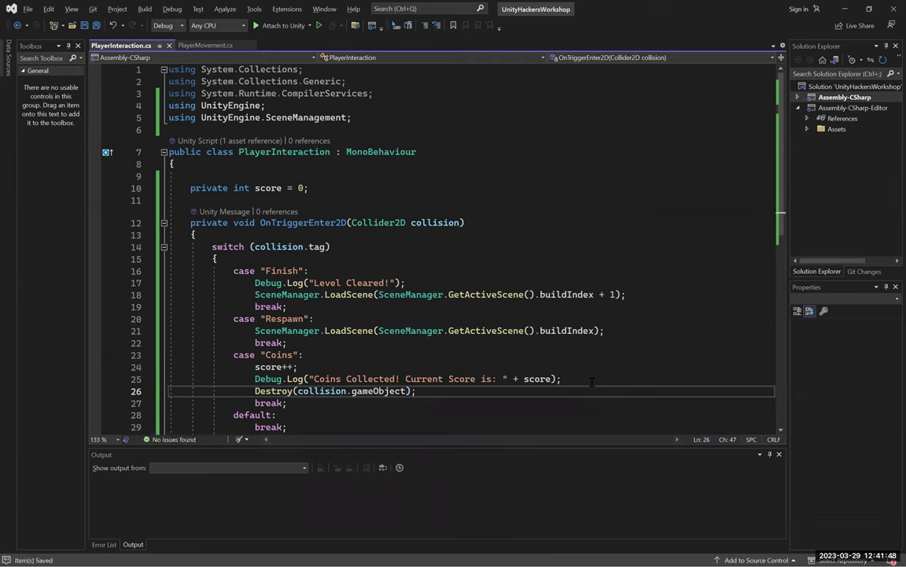
pyautogui.doubleClick(268, 378)
pyautogui.doubleClick(273, 390)
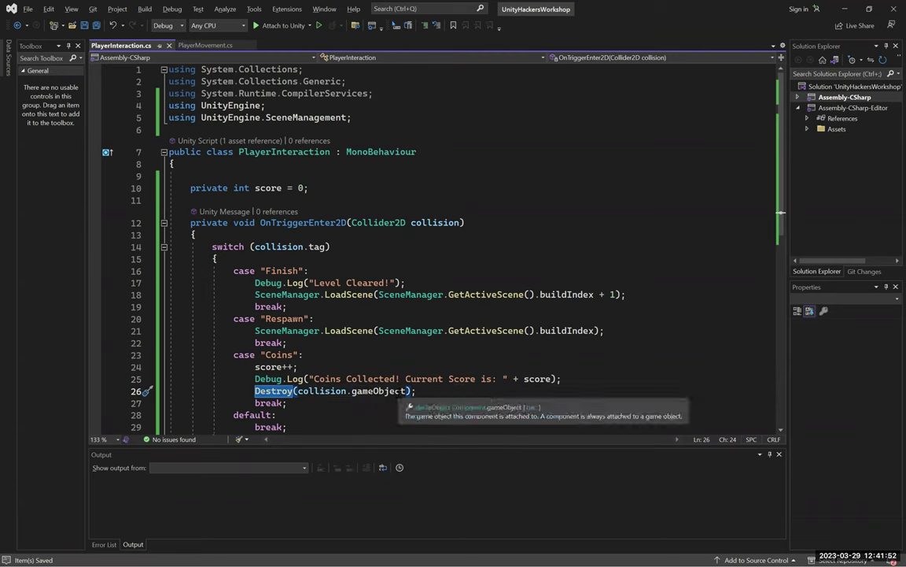
pyautogui.doubleClick(378, 390)
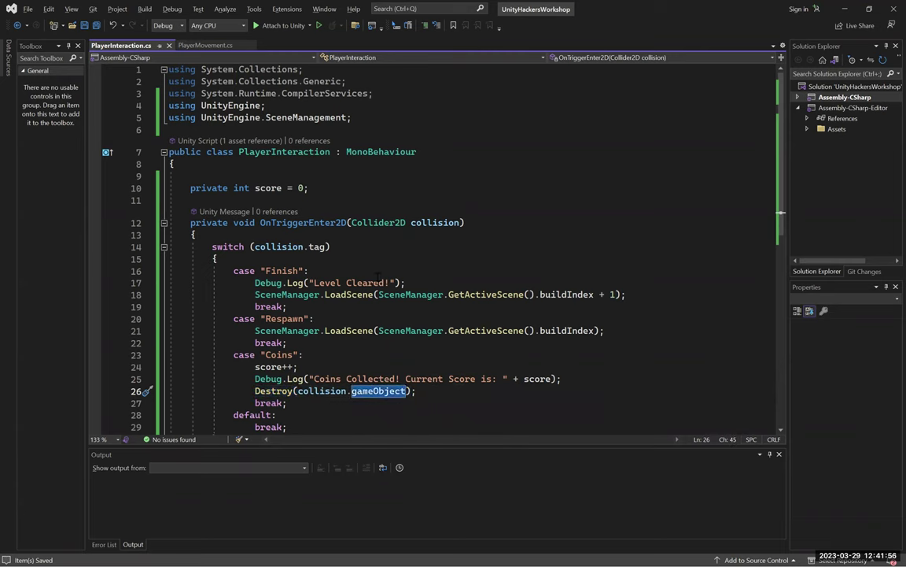
pyautogui.click(464, 391)
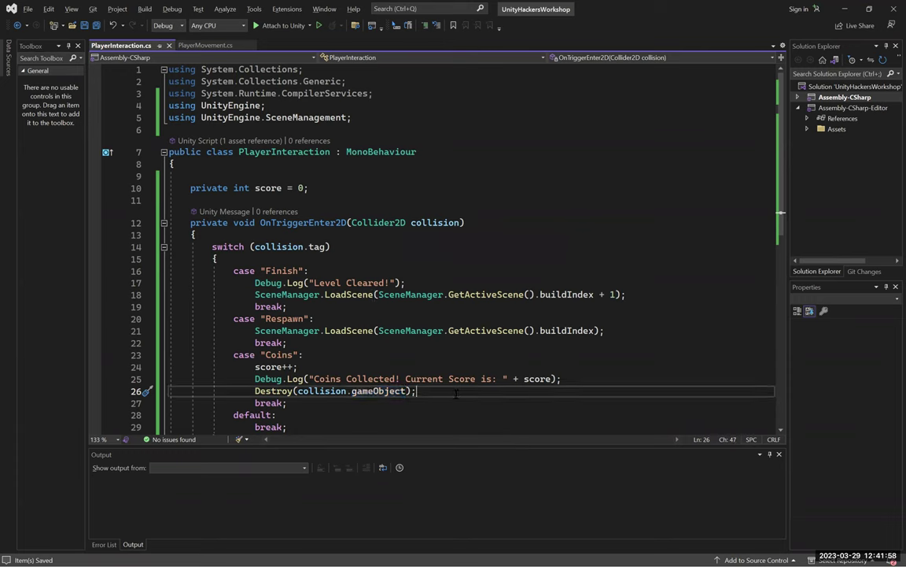
pyautogui.hotkey('alt', 'Tab')
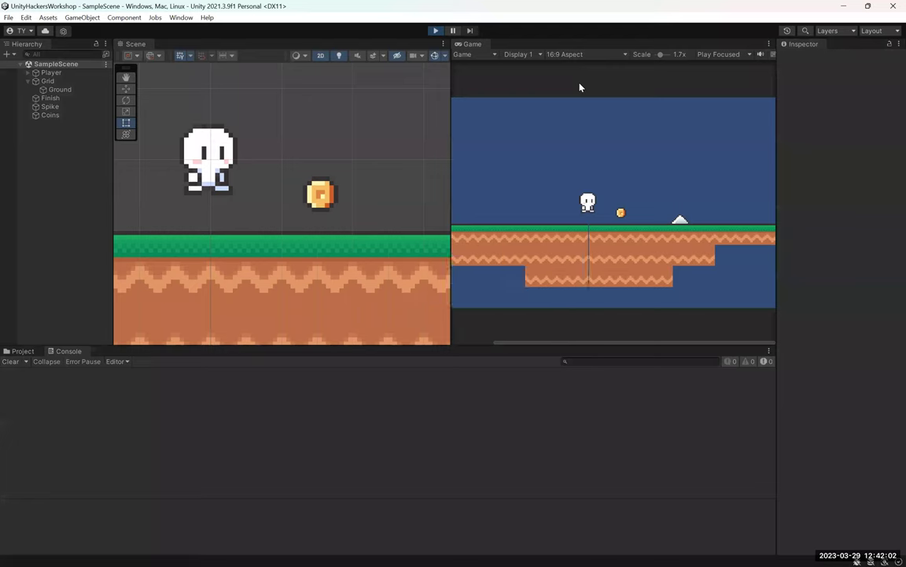
# - Walk the player into the coins toward the flag, checking they vanish and log the score, then stop
pyautogui.press('Right')
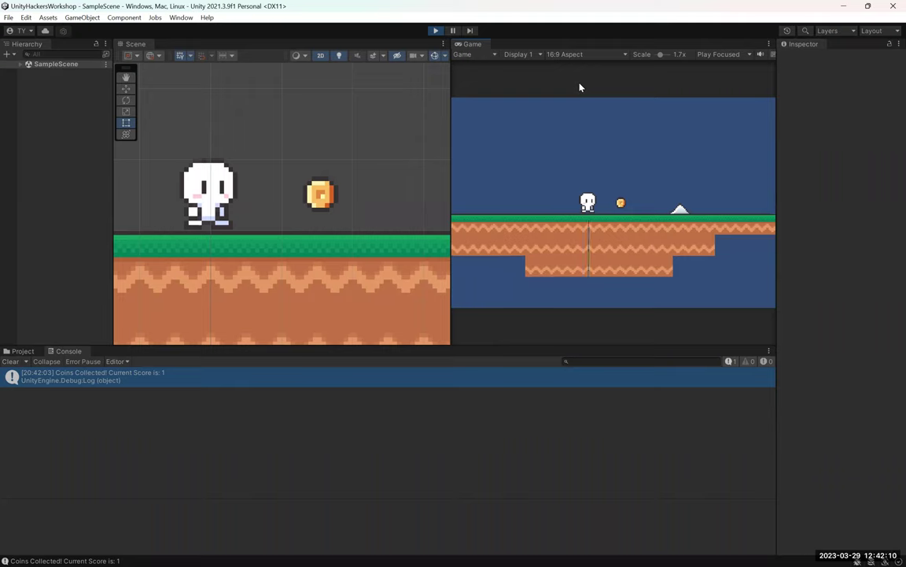
pyautogui.press('Right')
pyautogui.press('Right')
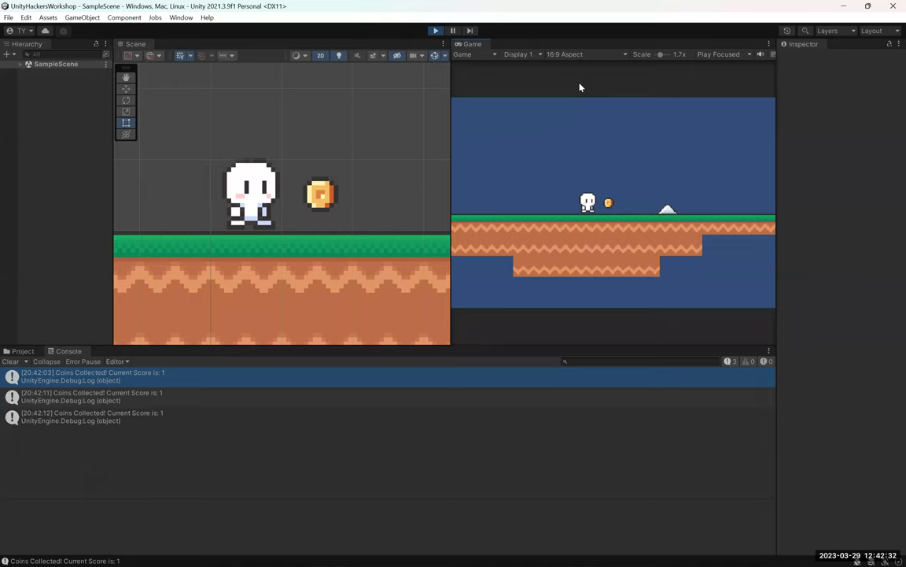
pyautogui.press('Right')
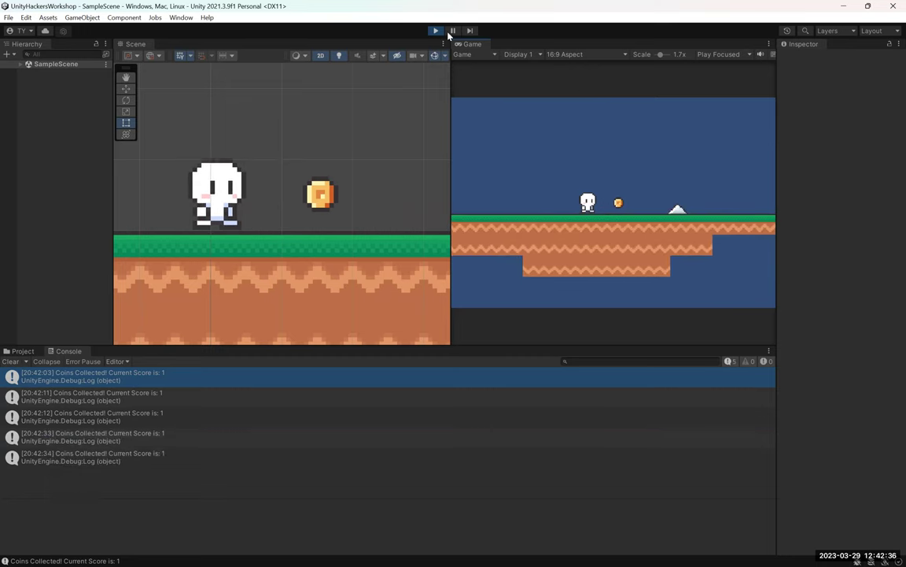
pyautogui.hotkey('ctrl', 'p')
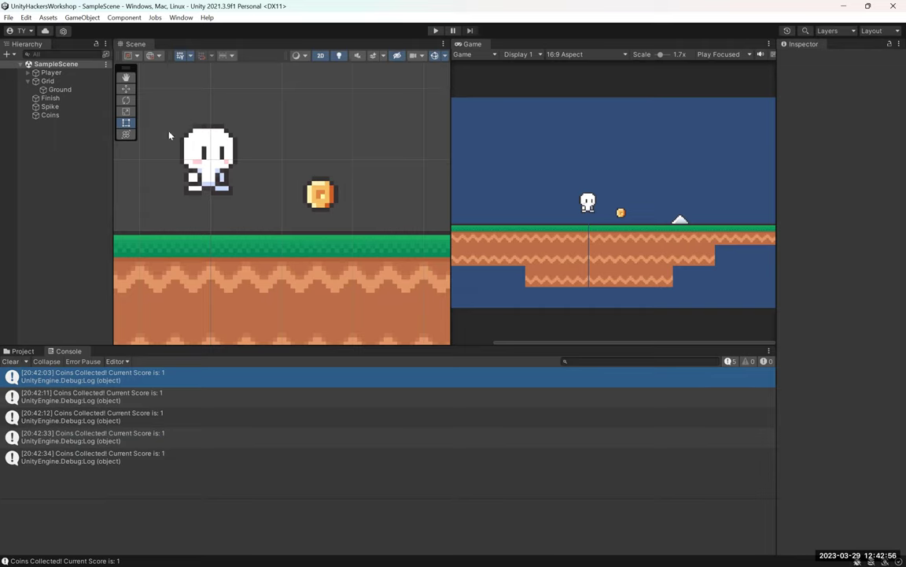
# - Show the Project tab's asset folders, then bring up the Prefab slide in the PowerPoint slideshow
pyautogui.click(23, 351)
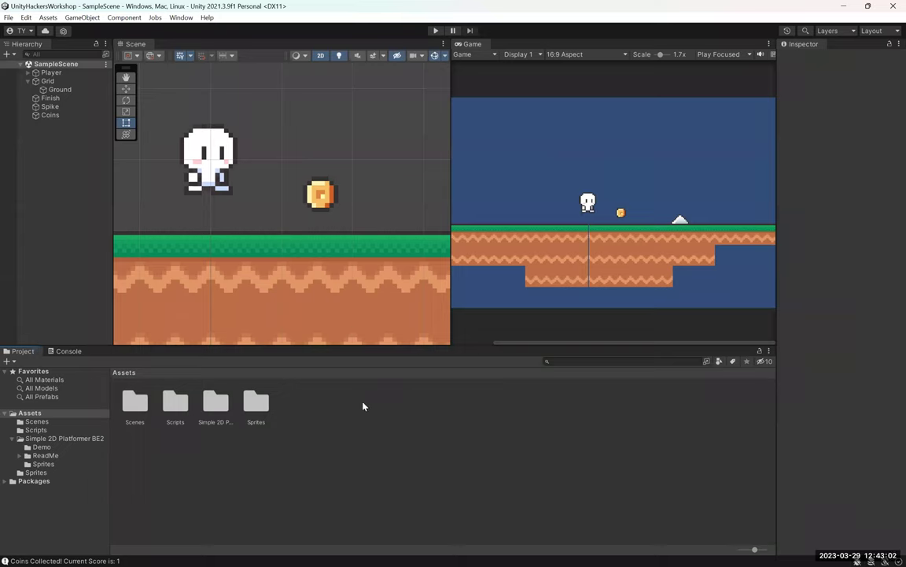
pyautogui.hotkey('alt', 'Tab')
pyautogui.press('Tab')
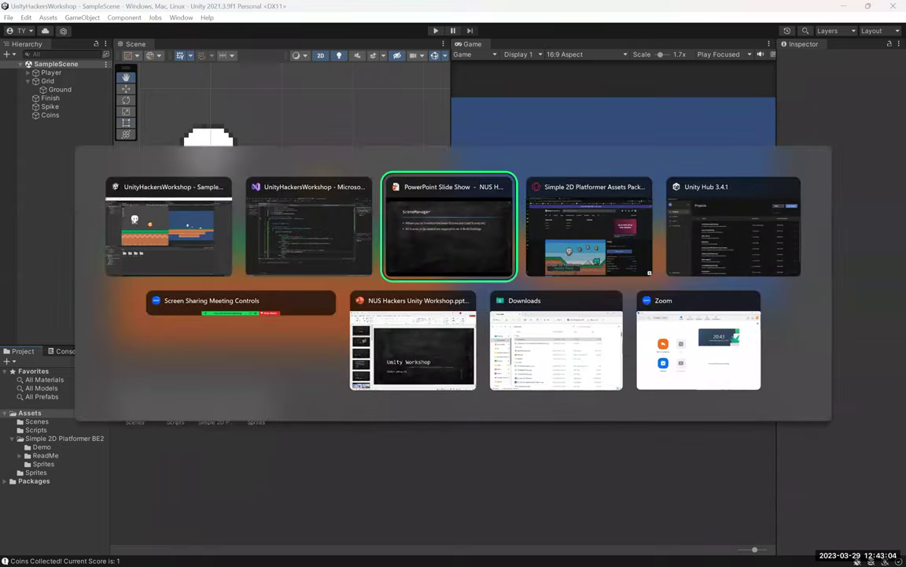
pyautogui.press('Left')
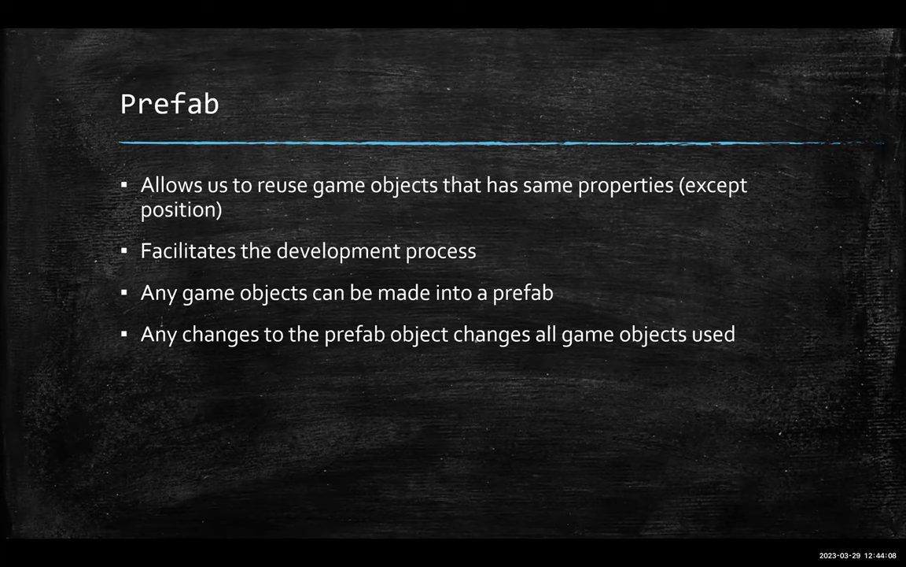
# - Bring up the slideshow's All Slides list, then switch over to the Unity Editor
pyautogui.hotkey('ctrl', 's')
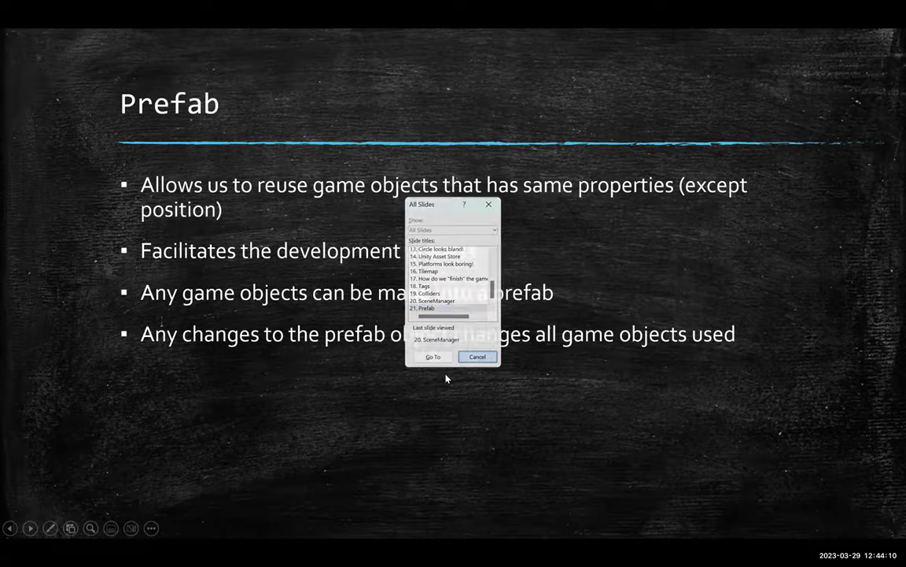
pyautogui.hotkey('alt', 'Tab')
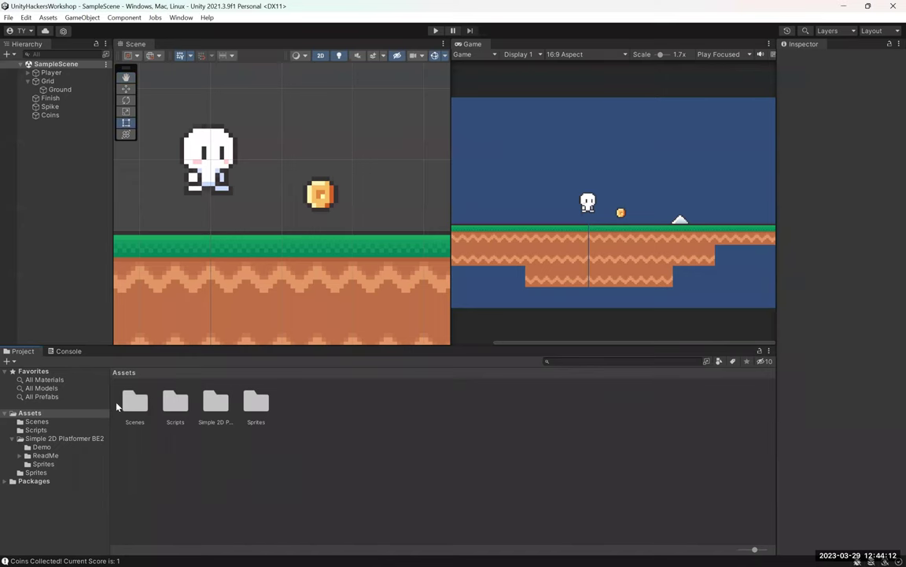
# - Create a folder named Prefab in Assets and open it
pyautogui.rightClick(391, 425)
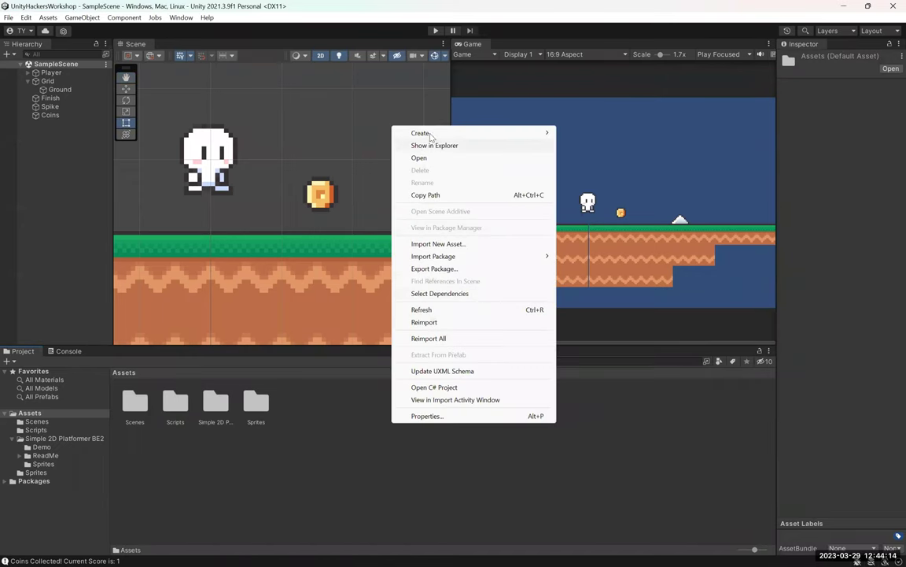
pyautogui.moveTo(433, 135)
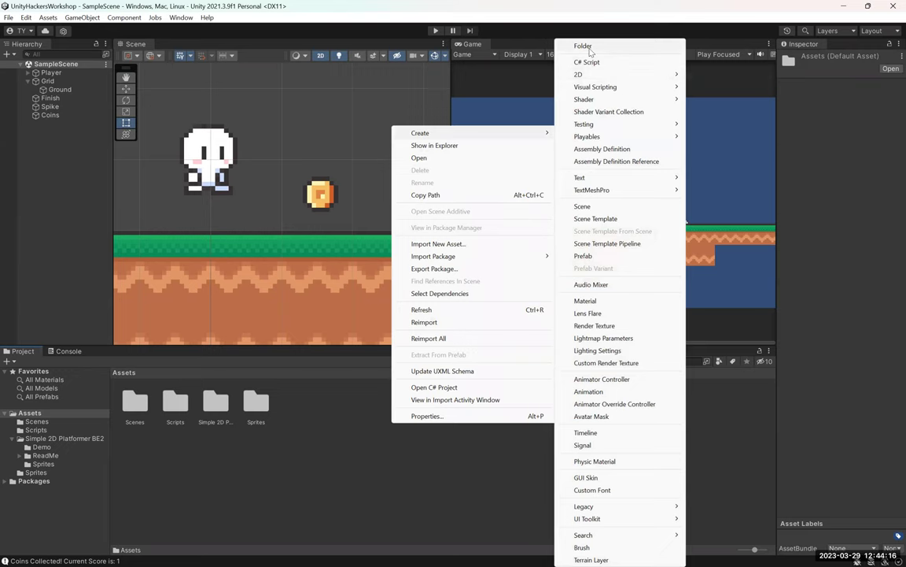
pyautogui.click(586, 47)
pyautogui.write('Prefab')
pyautogui.press('Return')
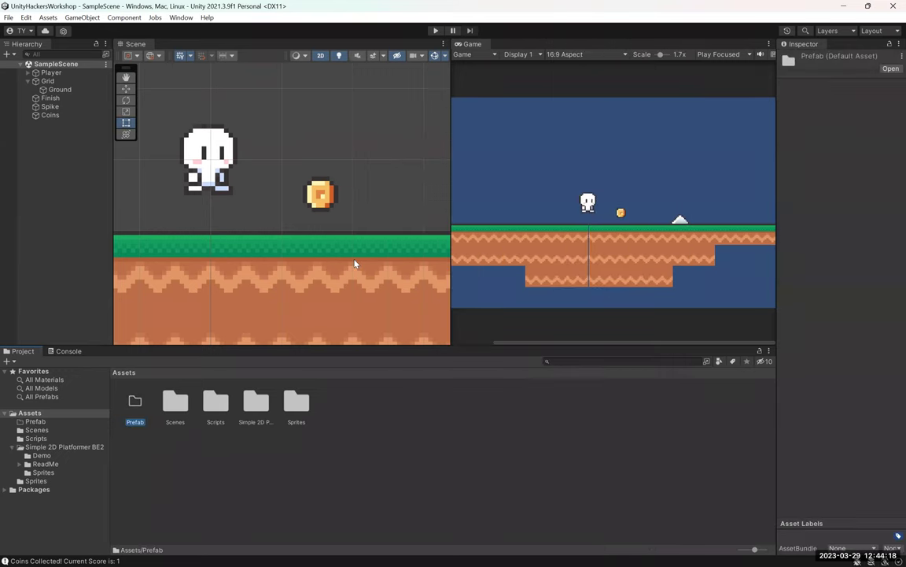
pyautogui.doubleClick(140, 402)
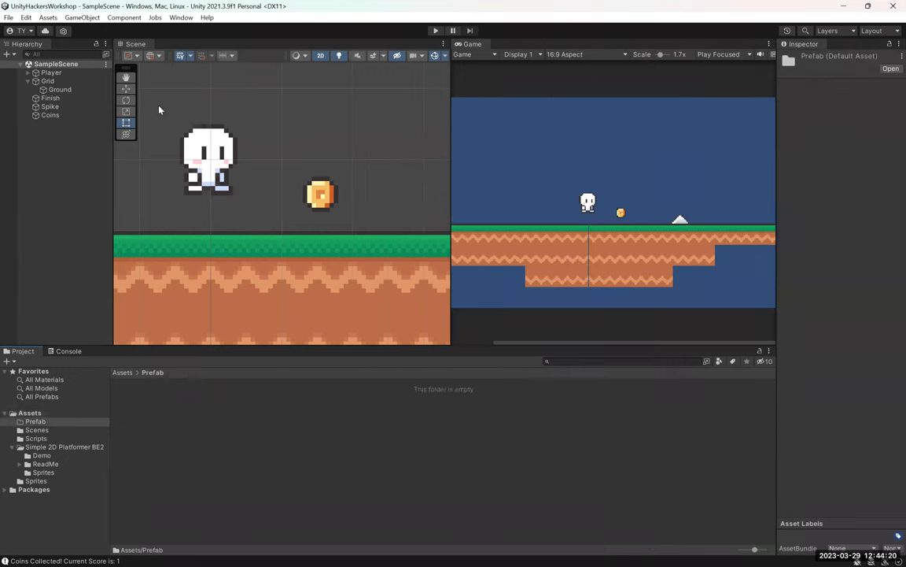
# - Turn Coins into a prefab in the Prefab folder and place a second coin left of the player
pyautogui.moveTo(45, 115); pyautogui.dragTo(467, 446)
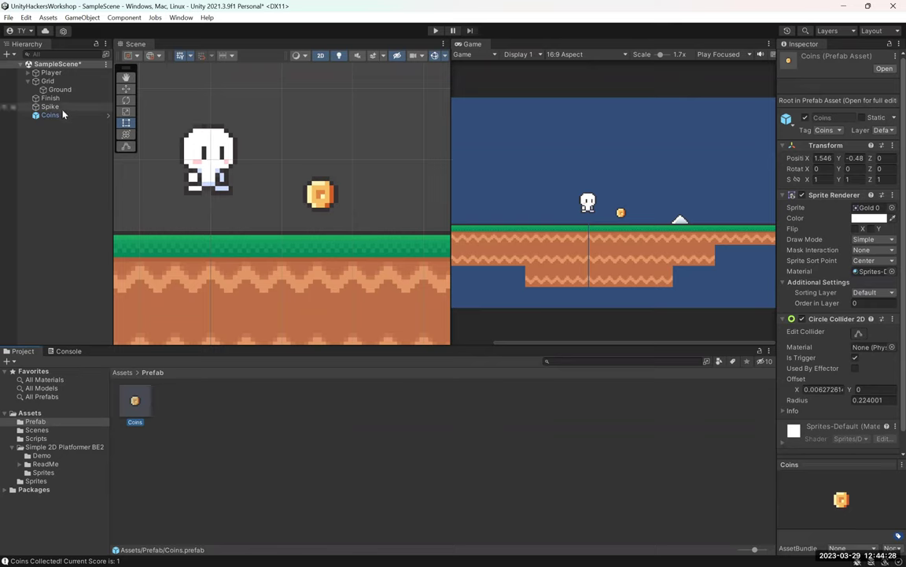
pyautogui.click(39, 116)
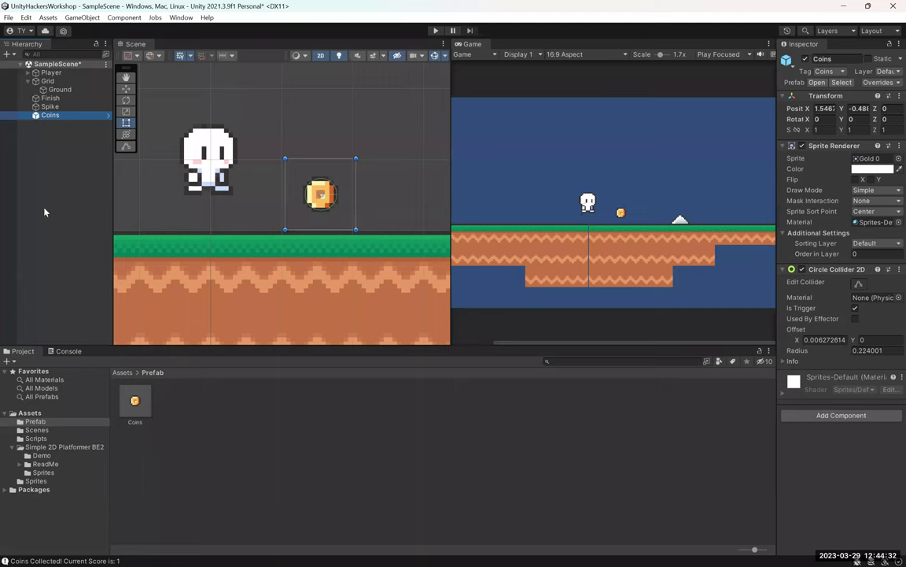
pyautogui.click(137, 406)
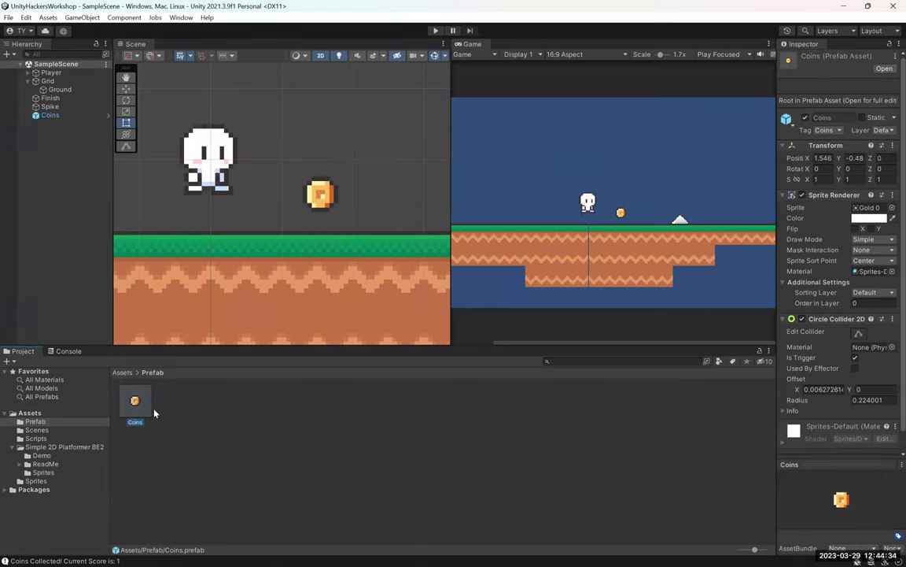
pyautogui.scroll(-3, 259, 262)
pyautogui.moveTo(297, 278); pyautogui.dragTo(403, 274, button='middle')
pyautogui.moveTo(135, 402); pyautogui.dragTo(249, 227)
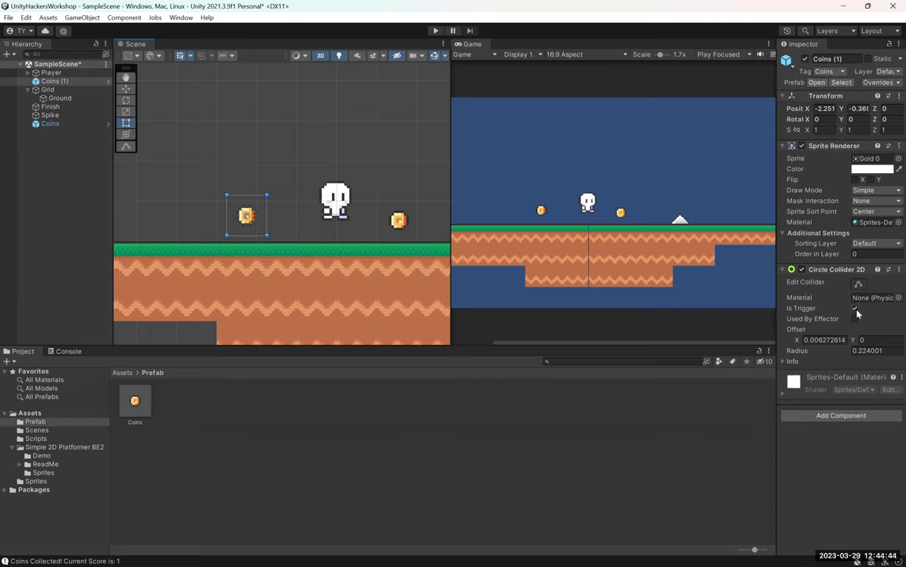
pyautogui.scroll(2, 220, 140)
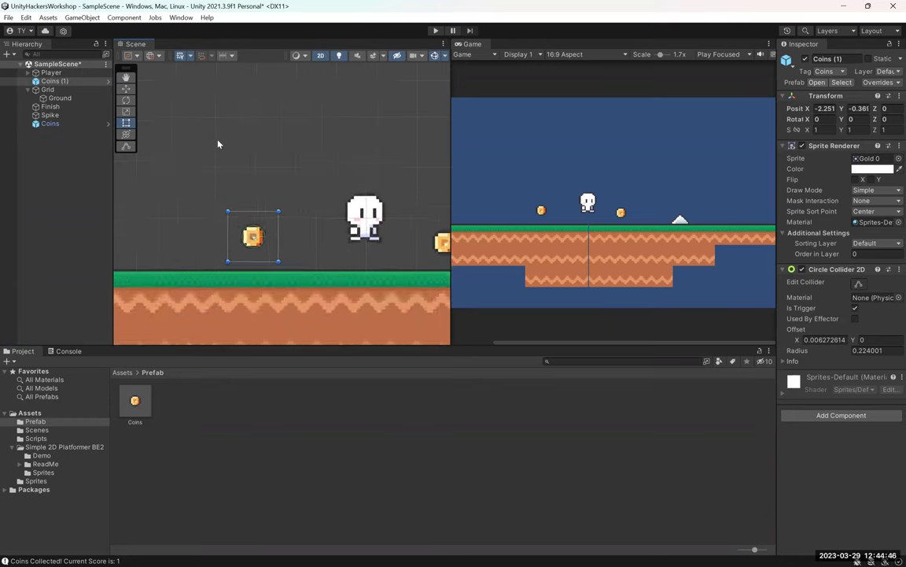
pyautogui.scroll(-2, 299, 244)
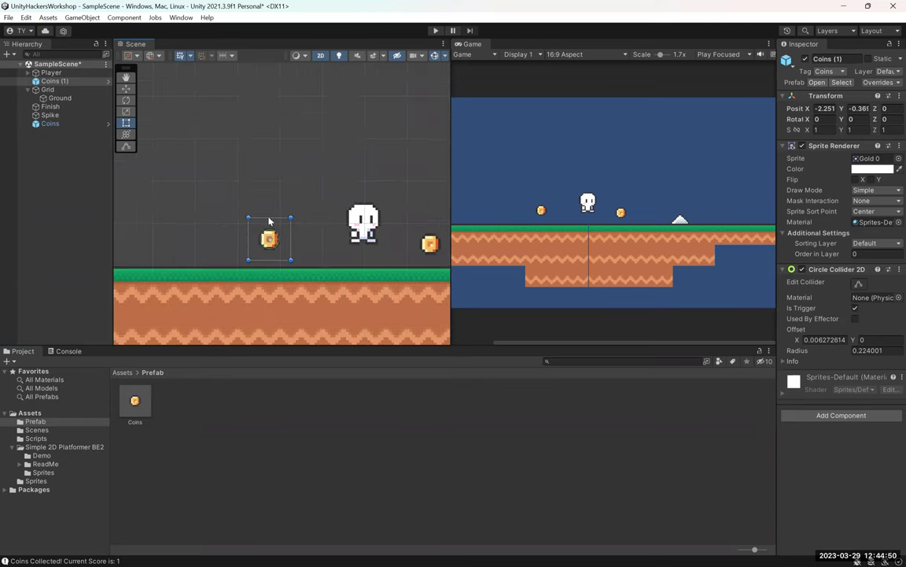
pyautogui.scroll(-2, 253, 205)
pyautogui.scroll(-2, 256, 213)
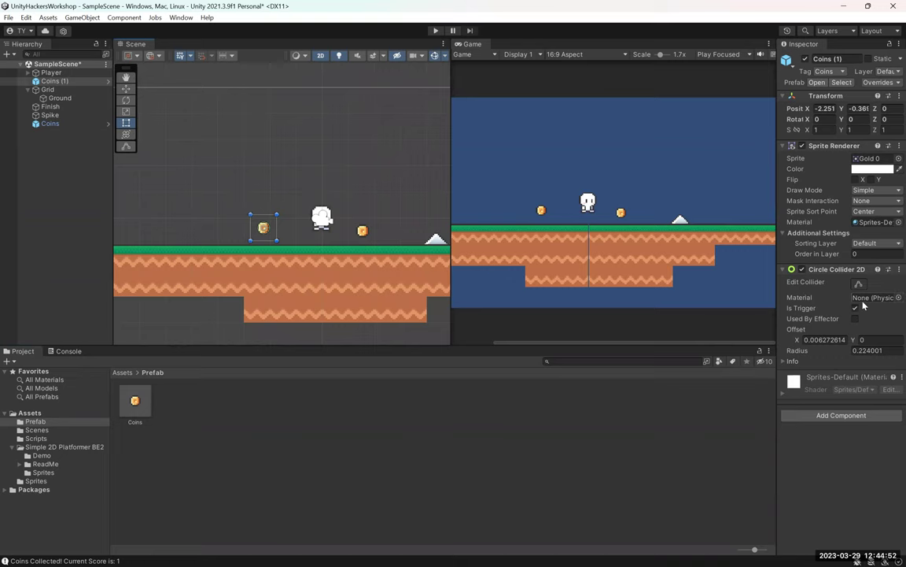
pyautogui.doubleClick(135, 403)
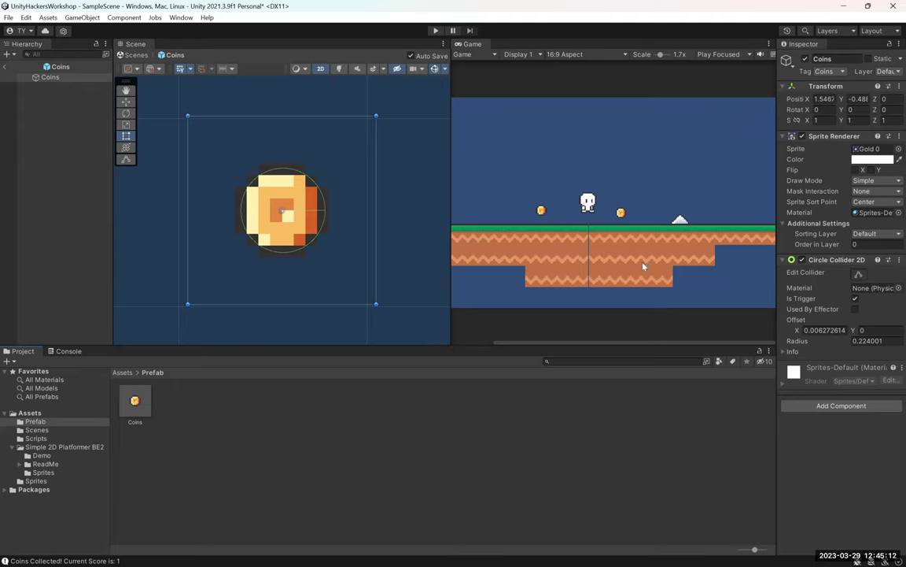
pyautogui.click(857, 299)
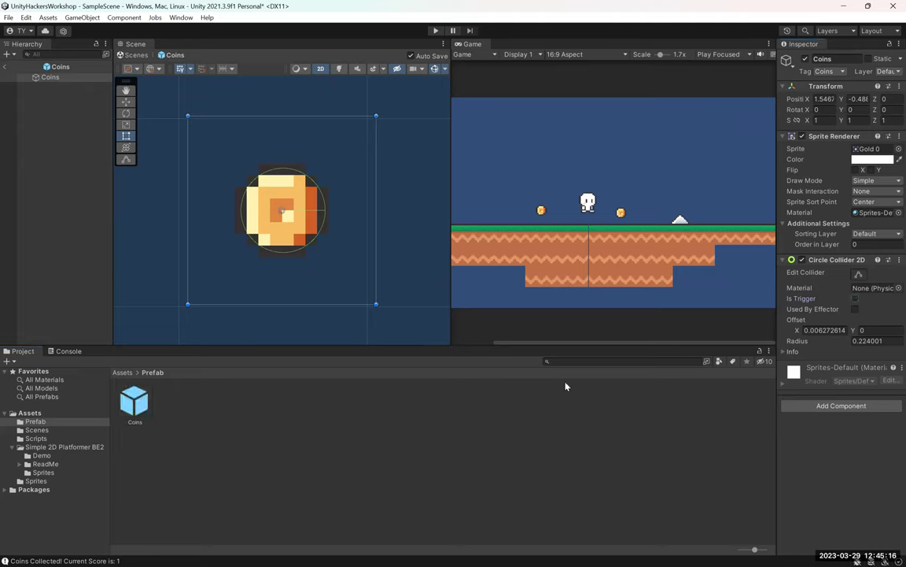
pyautogui.click(501, 394)
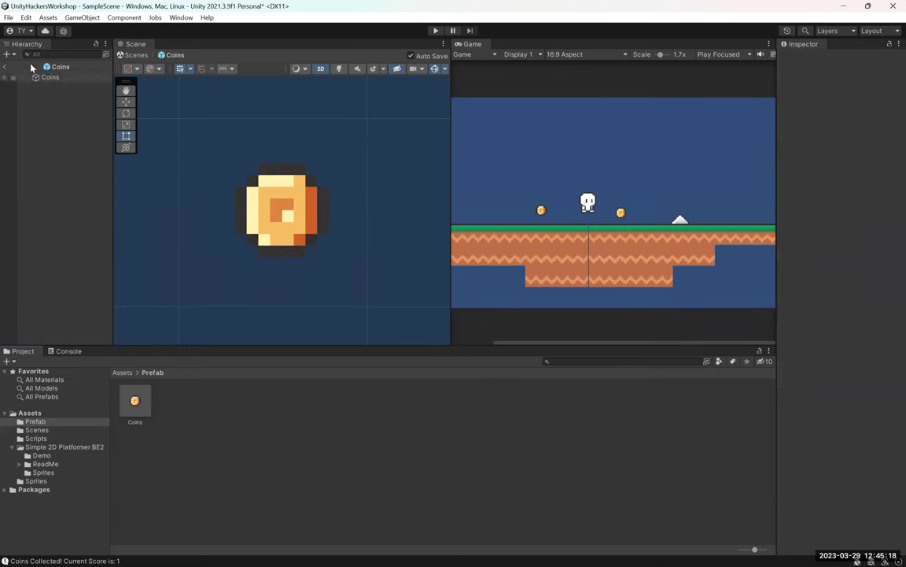
pyautogui.click(6, 66)
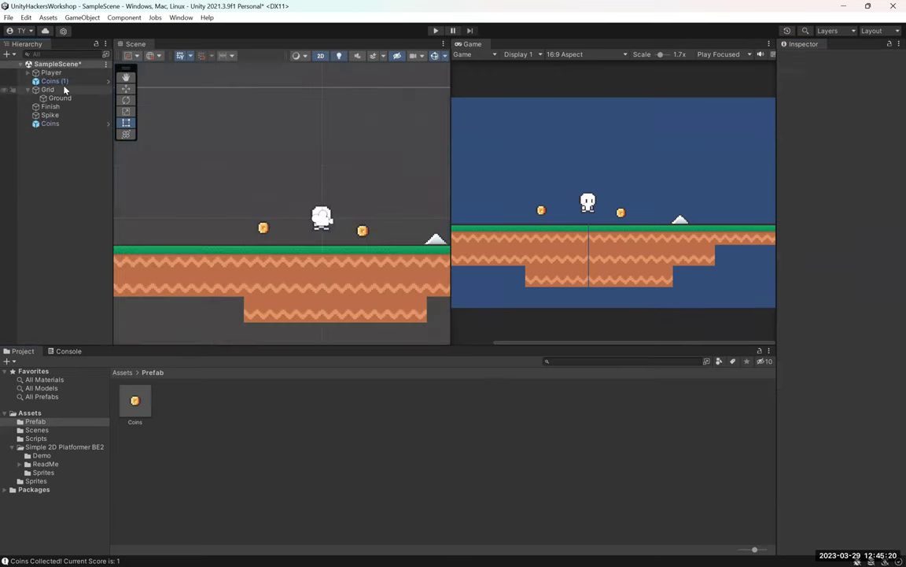
pyautogui.click(53, 81)
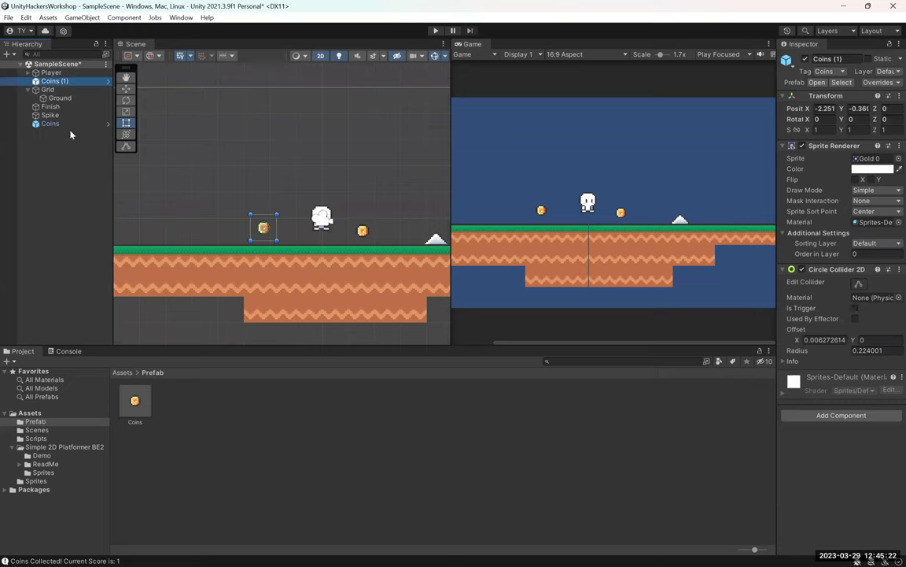
pyautogui.click(49, 115)
pyautogui.click(49, 123)
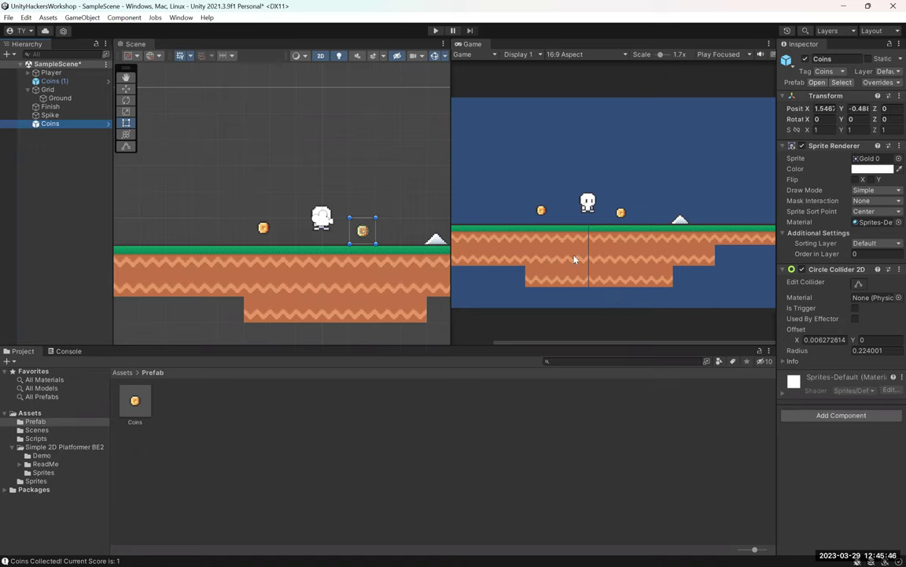
pyautogui.click(146, 406)
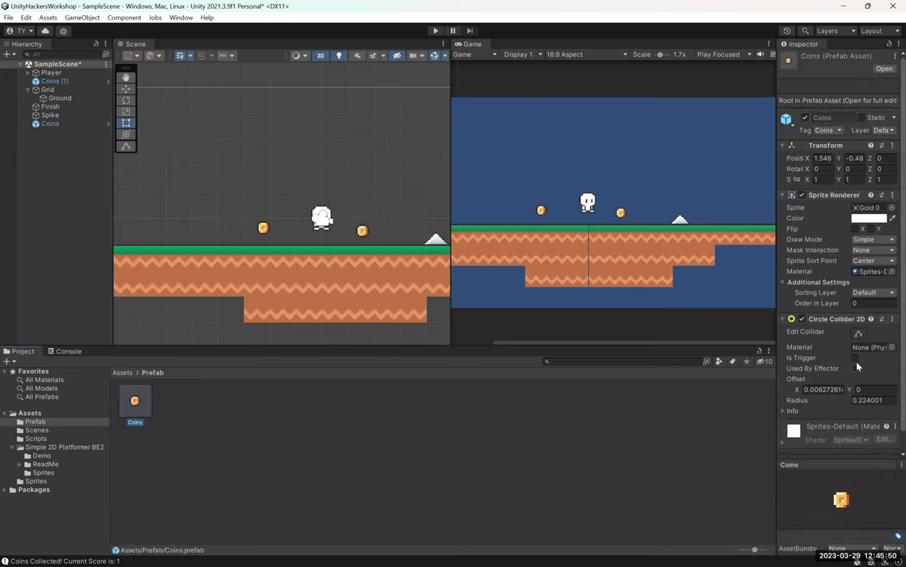
pyautogui.click(390, 394)
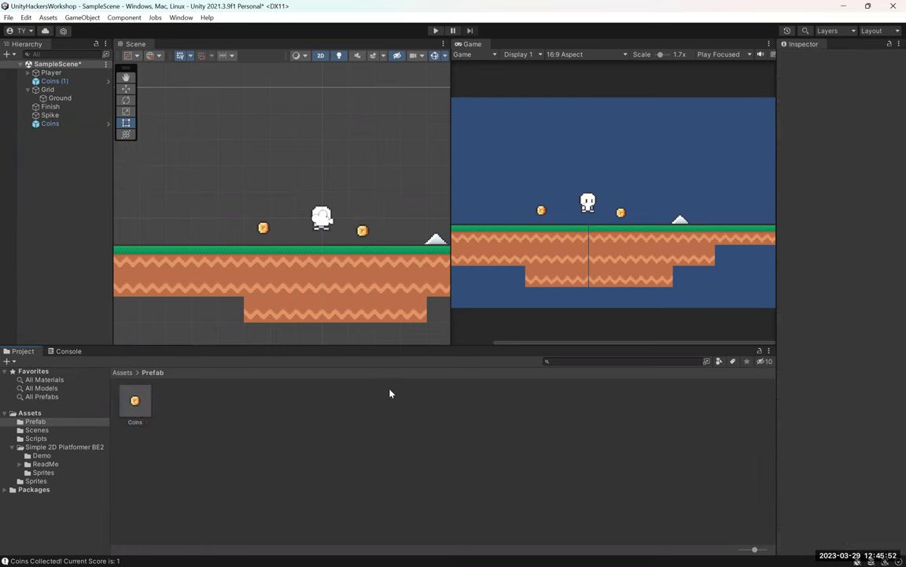
pyautogui.click(49, 124)
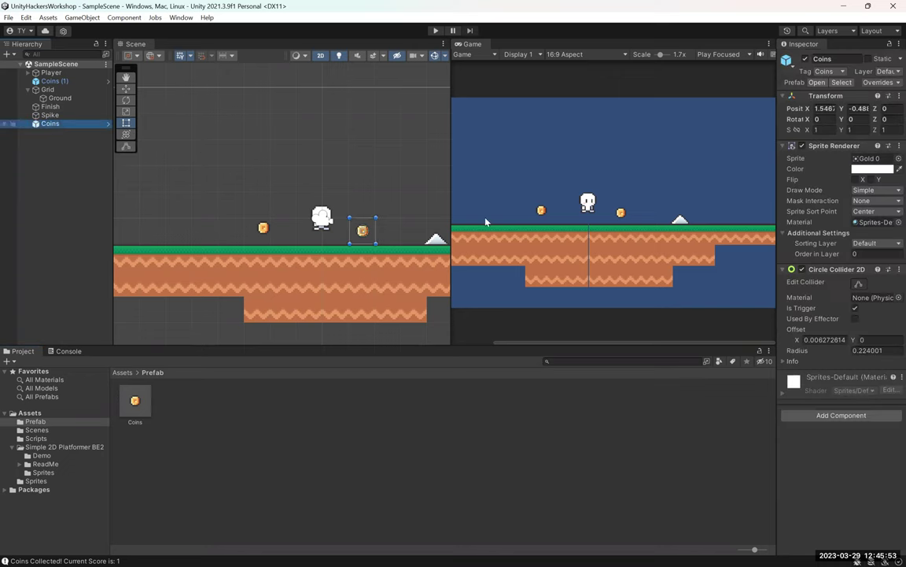
pyautogui.click(54, 81)
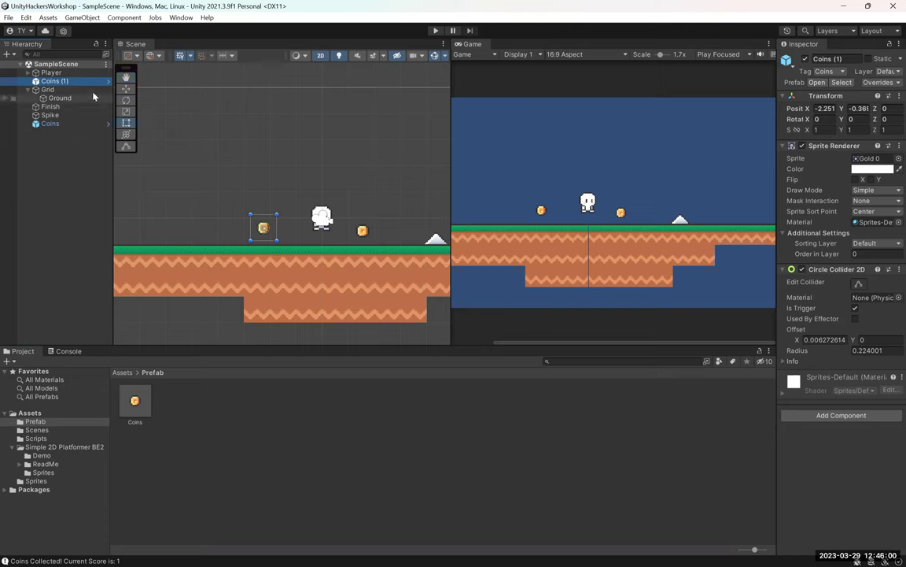
# - Turn the Player, Finish flag and Spike objects into prefabs
pyautogui.click(267, 405)
pyautogui.moveTo(267, 406); pyautogui.dragTo(230, 390)
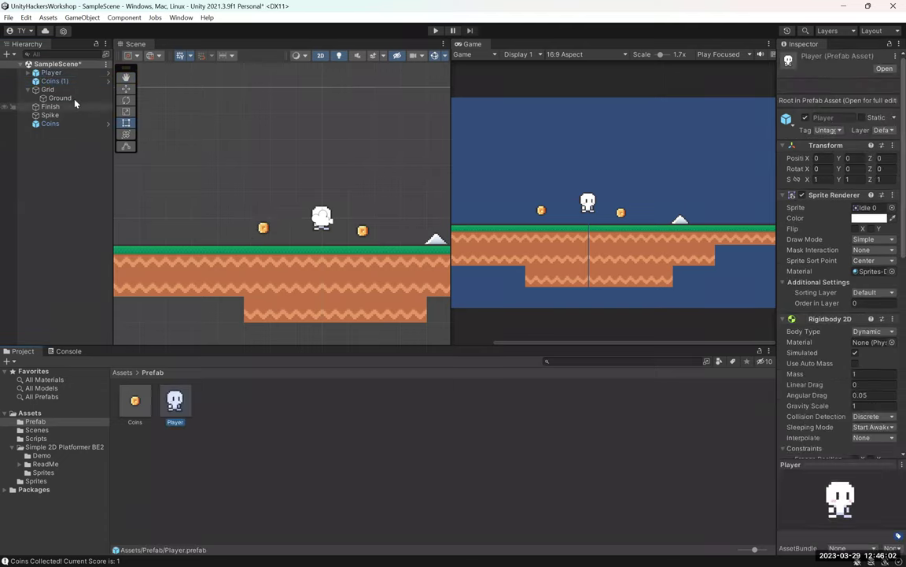
pyautogui.moveTo(49, 106); pyautogui.dragTo(230, 390)
pyautogui.moveTo(323, 324); pyautogui.dragTo(568, 458)
pyautogui.click(568, 458)
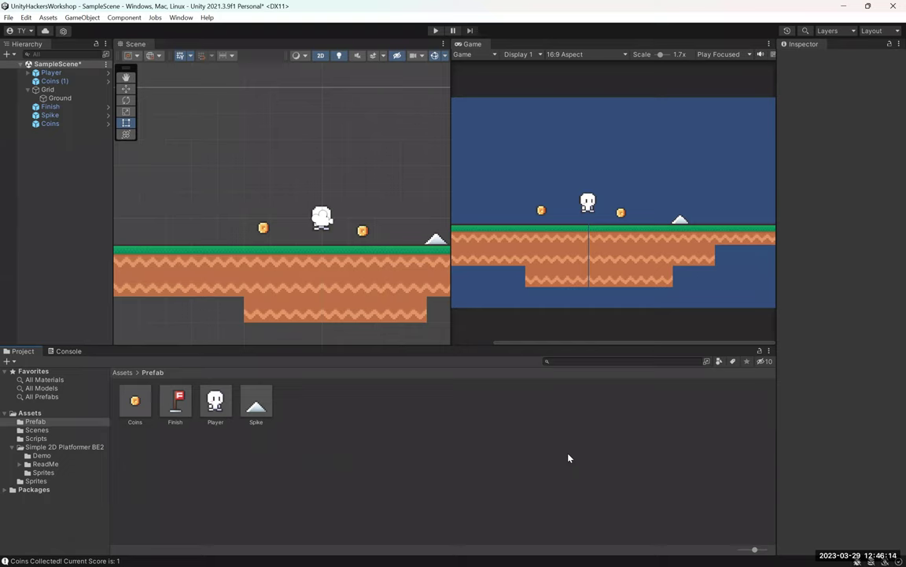
# - Place a new spike at left, undoing the extra player and finish flag placements
pyautogui.moveTo(256, 405); pyautogui.dragTo(233, 244)
pyautogui.moveTo(215, 403); pyautogui.dragTo(178, 238)
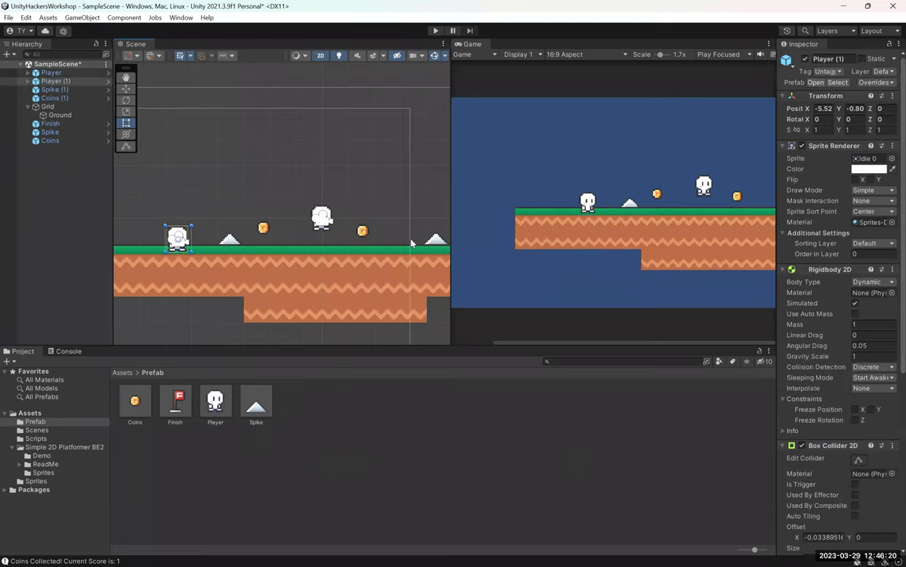
pyautogui.hotkey('ctrl', 'z')
pyautogui.moveTo(175, 405); pyautogui.dragTo(190, 230)
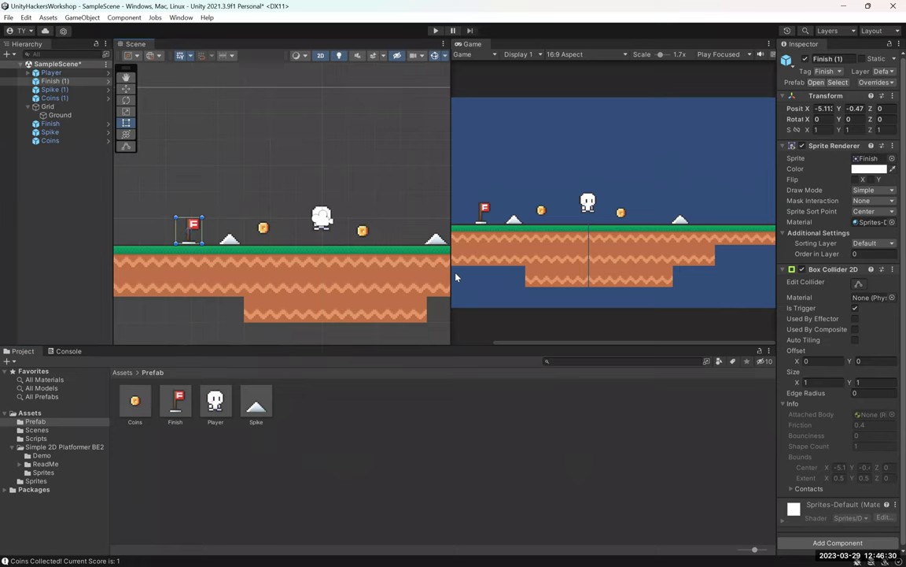
pyautogui.hotkey('ctrl', 'z')
pyautogui.click(402, 431)
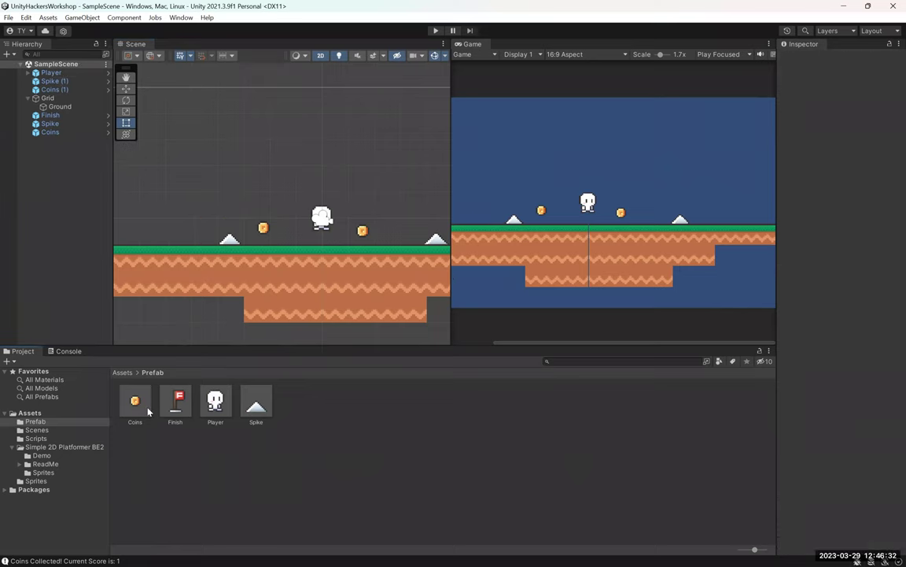
pyautogui.moveTo(214, 401); pyautogui.dragTo(367, 231)
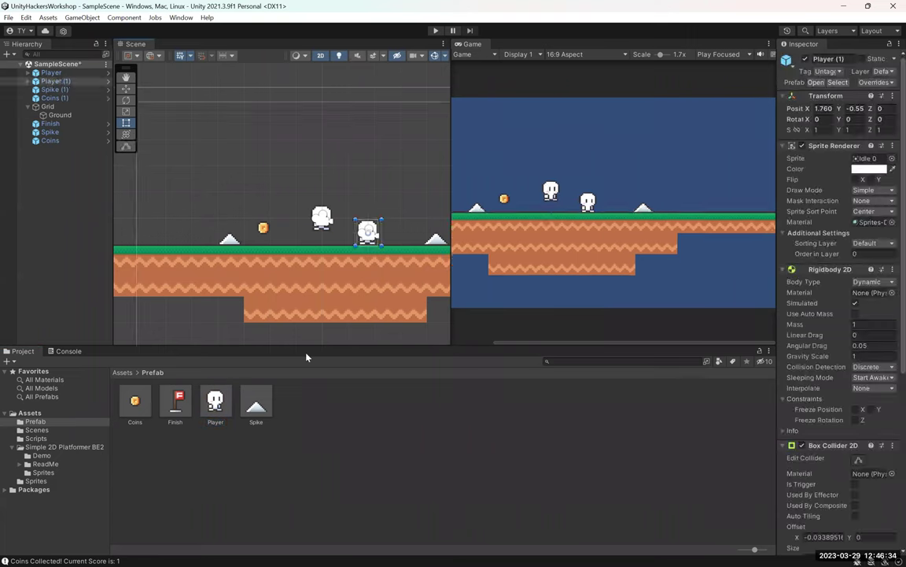
pyautogui.hotkey('ctrl', 'z')
# - Add three more coins from the Coins prefab along the platform, one copied to the right end
pyautogui.moveTo(135, 401); pyautogui.dragTo(150, 228)
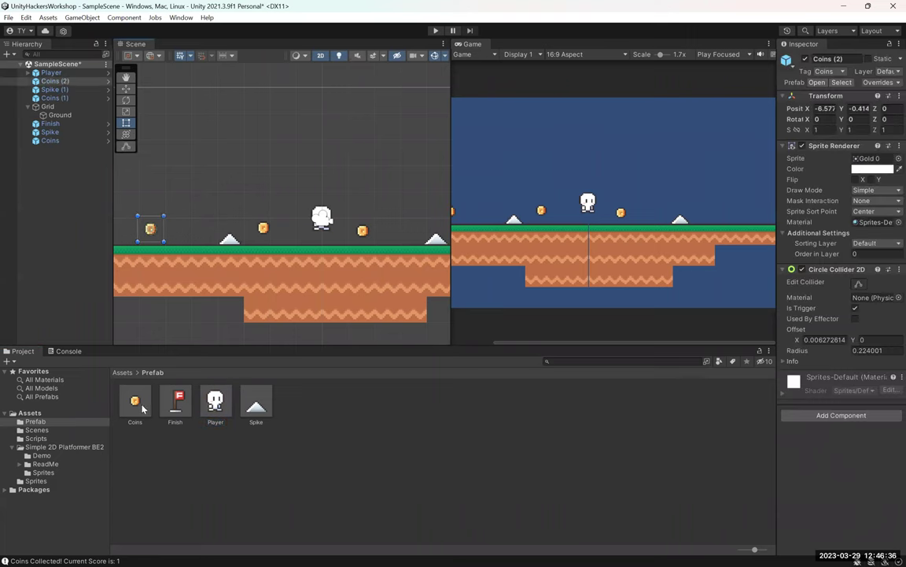
pyautogui.moveTo(143, 407); pyautogui.dragTo(396, 228)
pyautogui.scroll(-3, 328, 246)
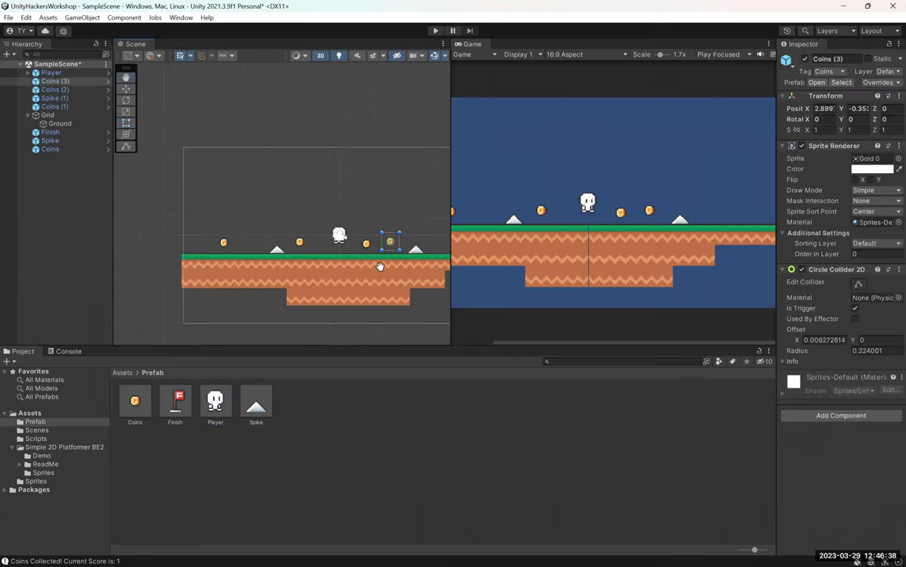
pyautogui.moveTo(381, 266); pyautogui.dragTo(338, 245, button='middle')
pyautogui.hotkey('ctrl', 'd')
pyautogui.moveTo(343, 218); pyautogui.dragTo(411, 227)
pyautogui.click(392, 251)
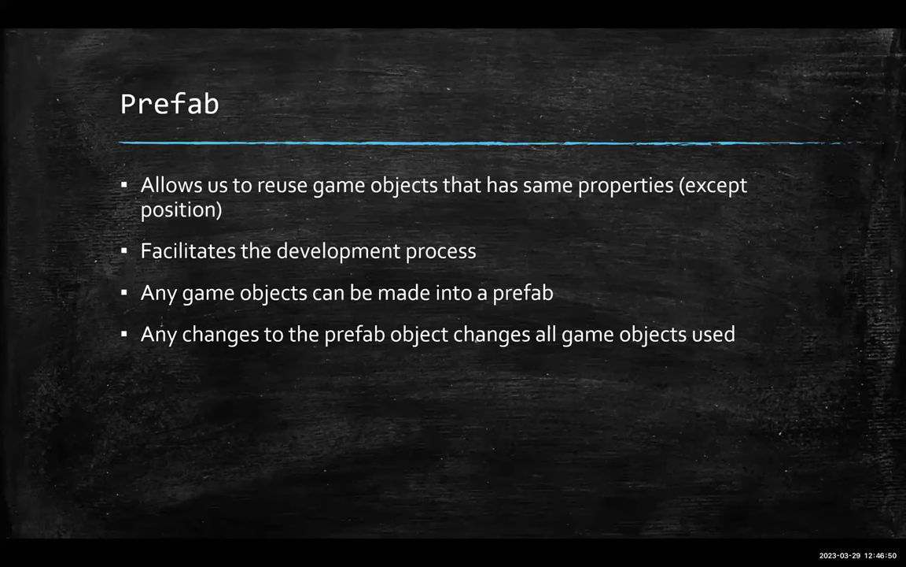
# - Step ahead to the 'Build the game!' slide and back to Prefab, then return to Unity
pyautogui.press('Right')
pyautogui.press('Left')
pyautogui.hotkey('alt', 'Tab')
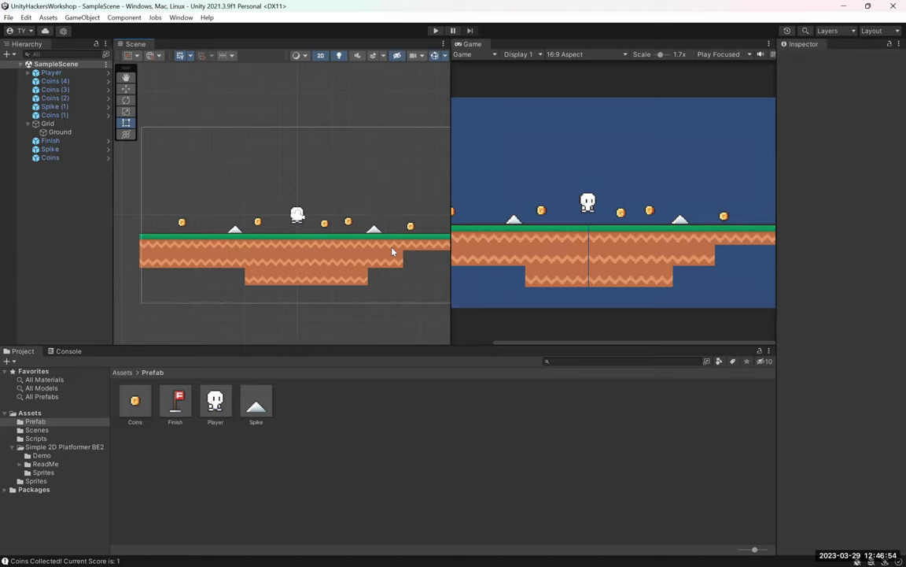
# - Play the level running right to collect coins, check the Console's three Coins Collected logs, and stop
pyautogui.click(435, 31)
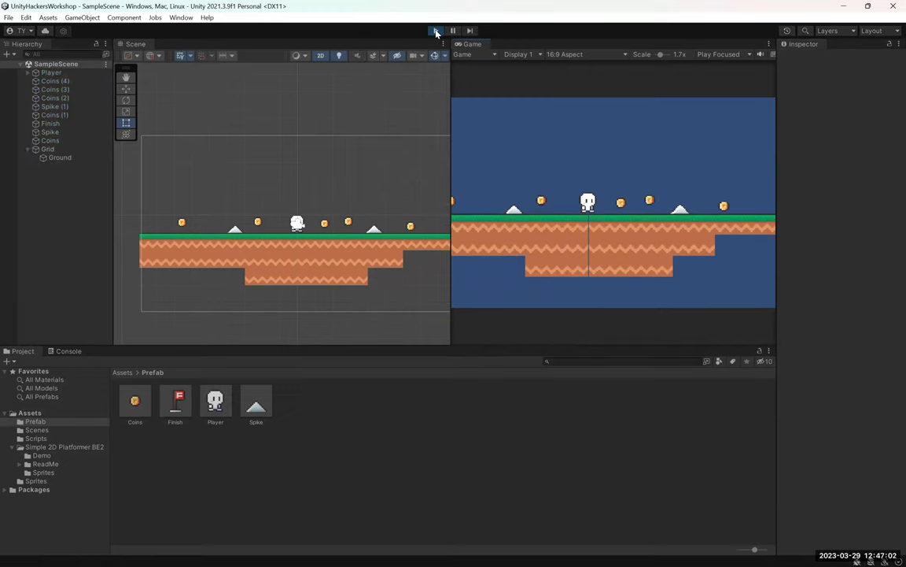
pyautogui.press('Right')
pyautogui.press('Right')
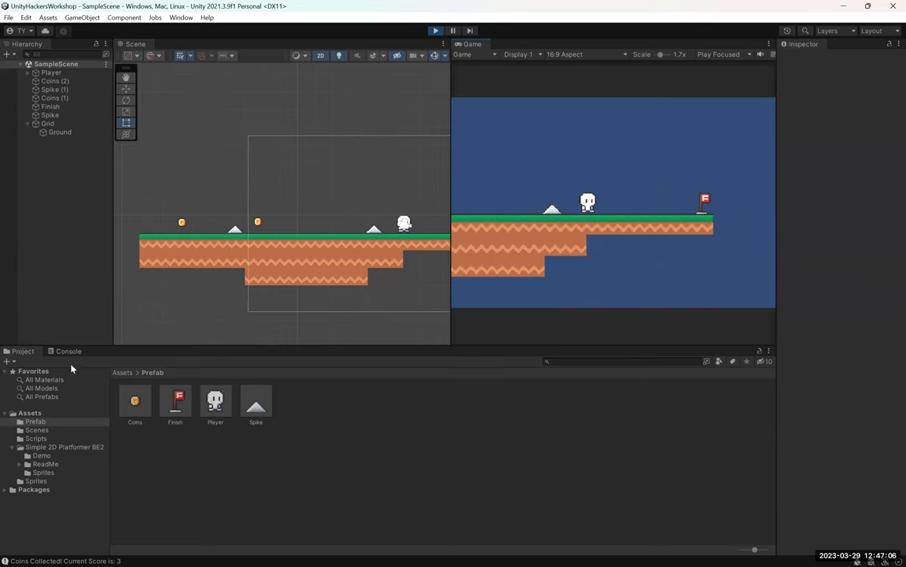
pyautogui.click(68, 351)
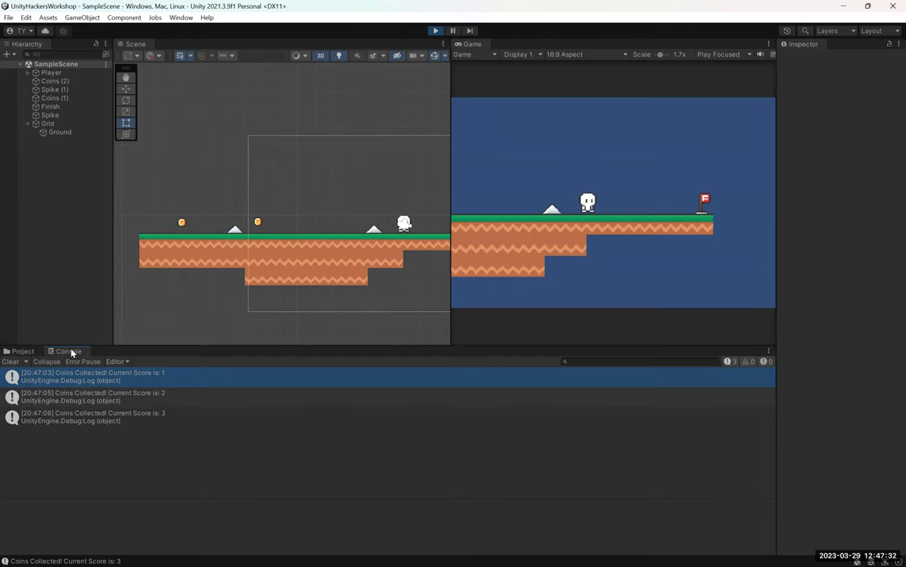
pyautogui.click(435, 30)
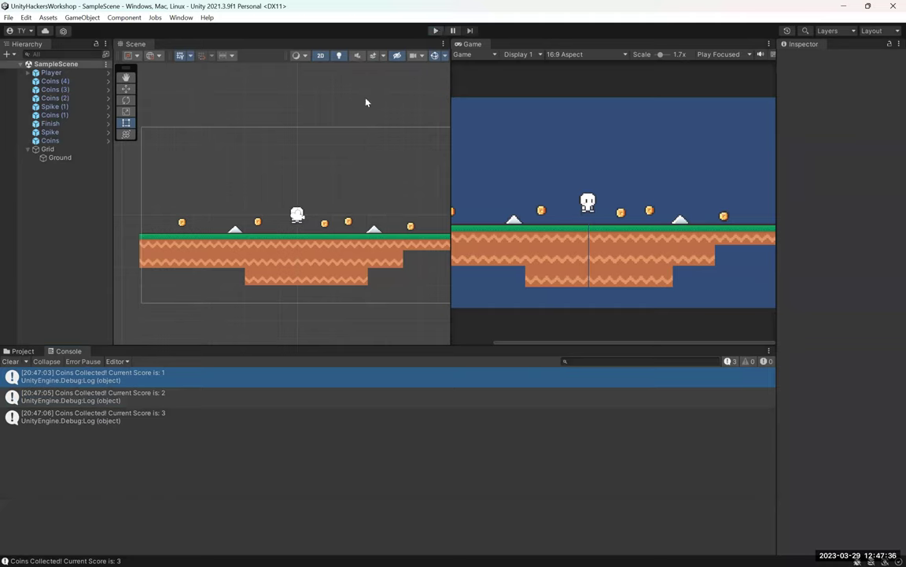
# - Add a UI > Legacy > Text object to the Hierarchy and name it Score
pyautogui.rightClick(53, 217)
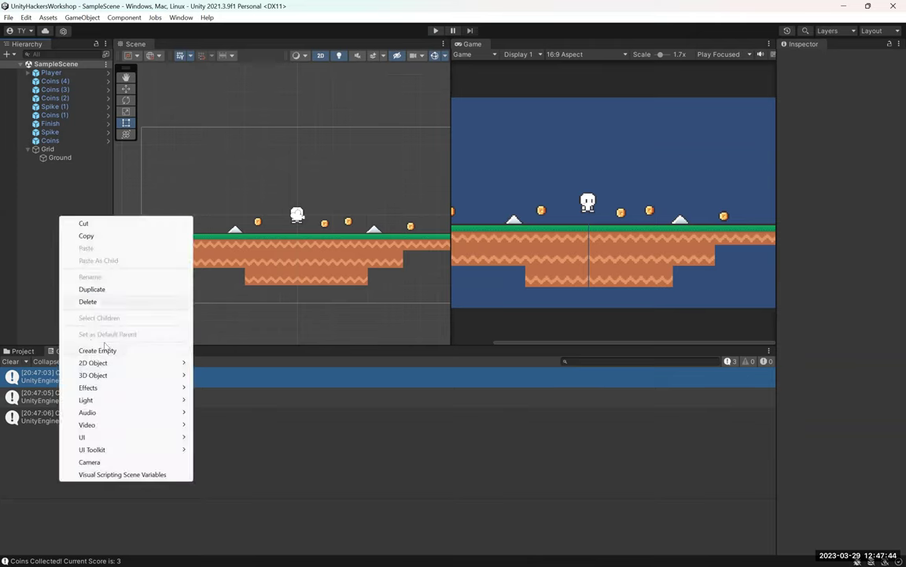
pyautogui.rightClick(40, 188)
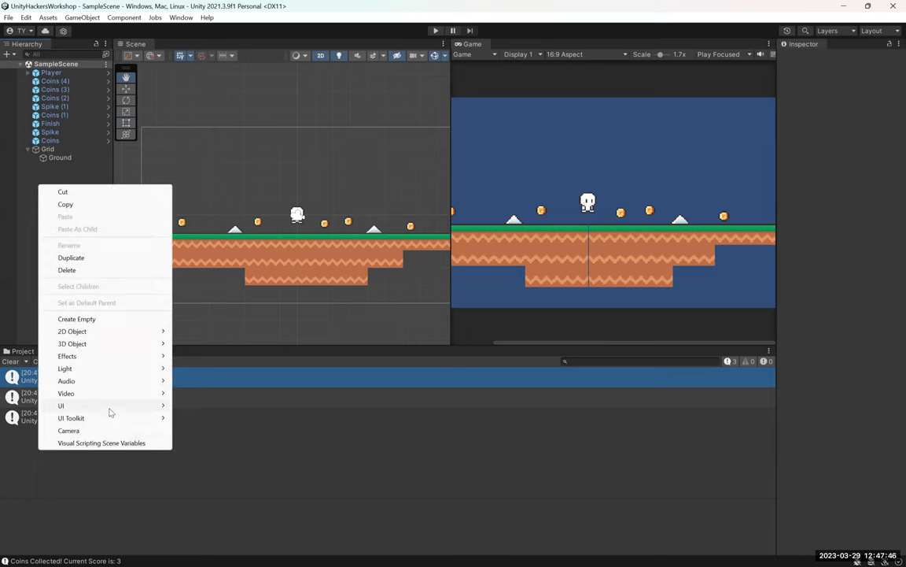
pyautogui.moveTo(111, 406)
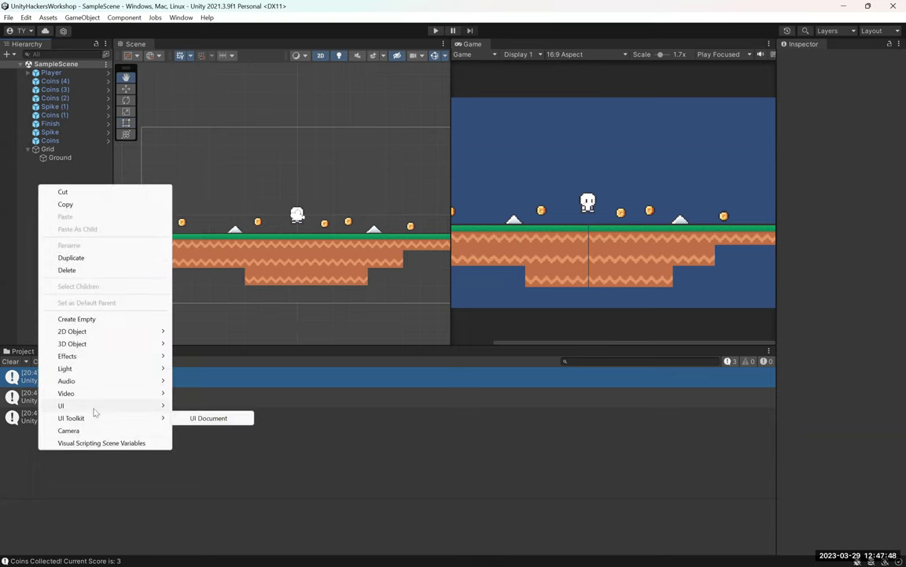
pyautogui.moveTo(229, 409)
pyautogui.click(325, 406)
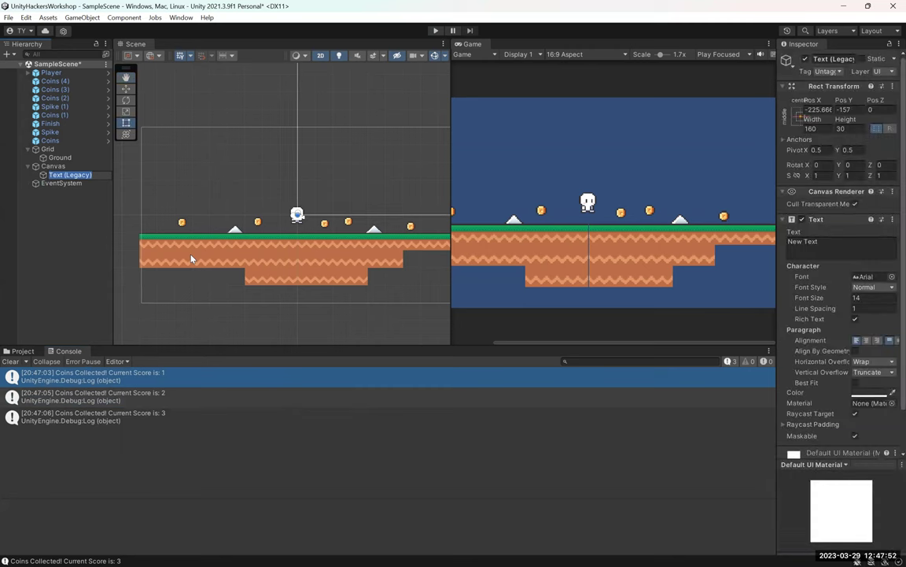
pyautogui.write('Score')
pyautogui.click(56, 189)
# - Drag the Score text up and to the right in the Scene, then select the Canvas
pyautogui.click(56, 174)
pyautogui.scroll(-8, 300, 188)
pyautogui.scroll(-5, 314, 189)
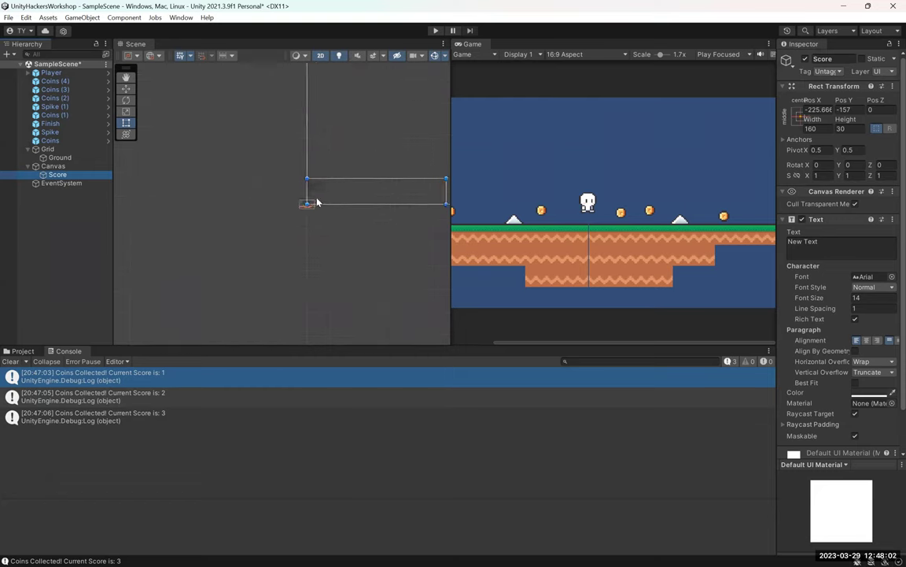
pyautogui.moveTo(333, 192); pyautogui.dragTo(440, 183)
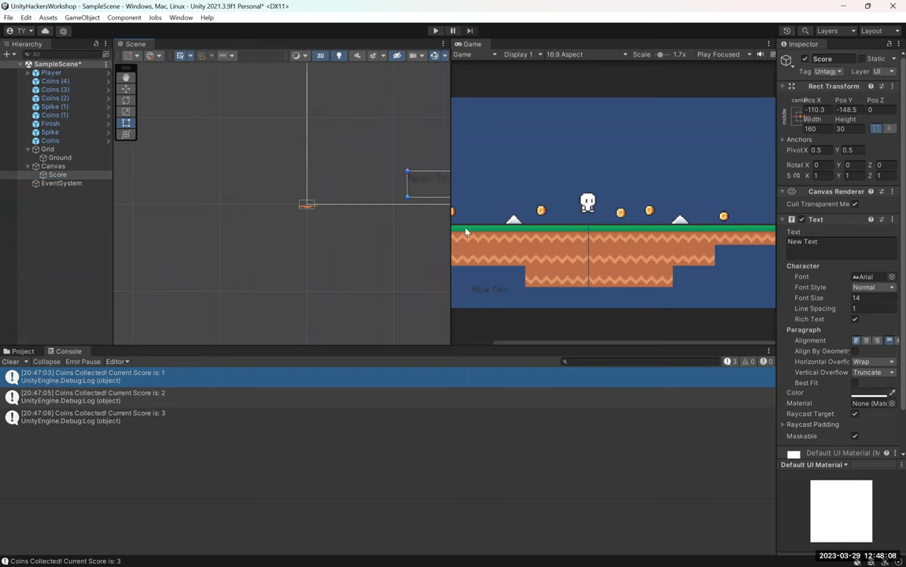
pyautogui.click(366, 217)
pyautogui.scroll(-3, 364, 197)
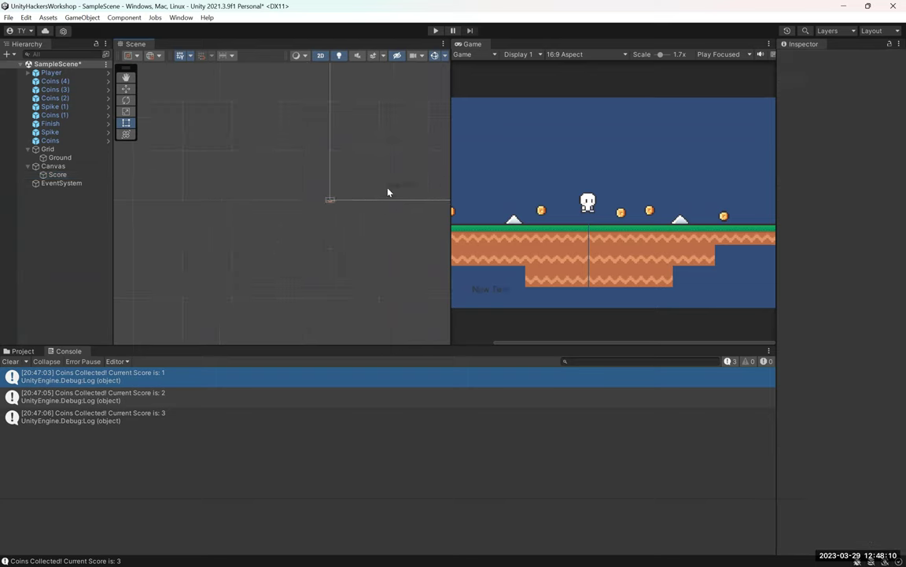
pyautogui.click(388, 192)
pyautogui.click(52, 166)
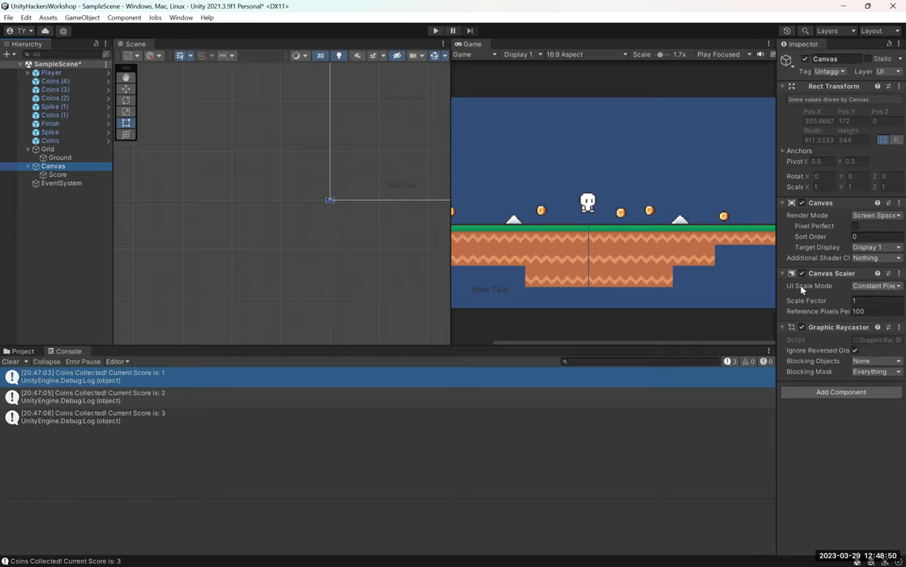
# - Set the Canvas Scaler to Scale With Screen Size with a 1920 x 1080 reference resolution
pyautogui.click(881, 286)
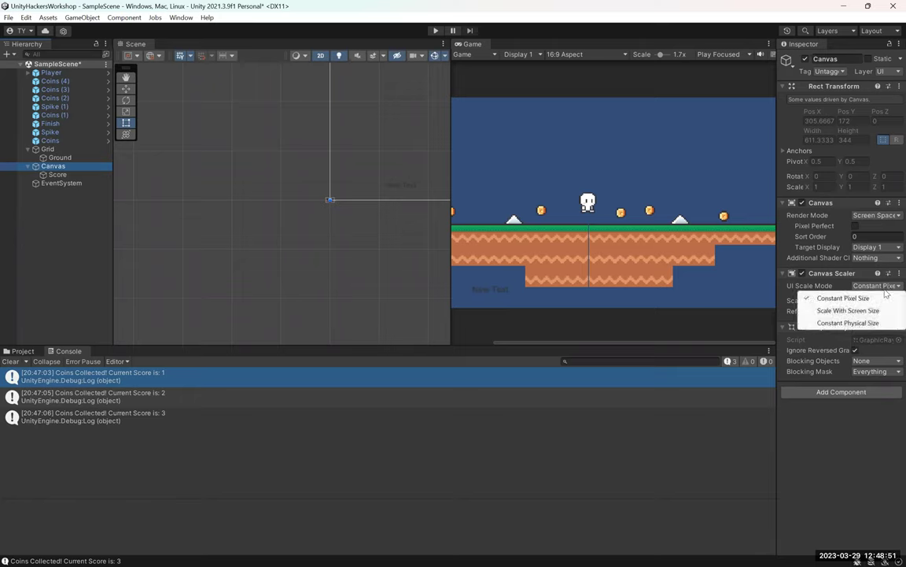
pyautogui.click(828, 310)
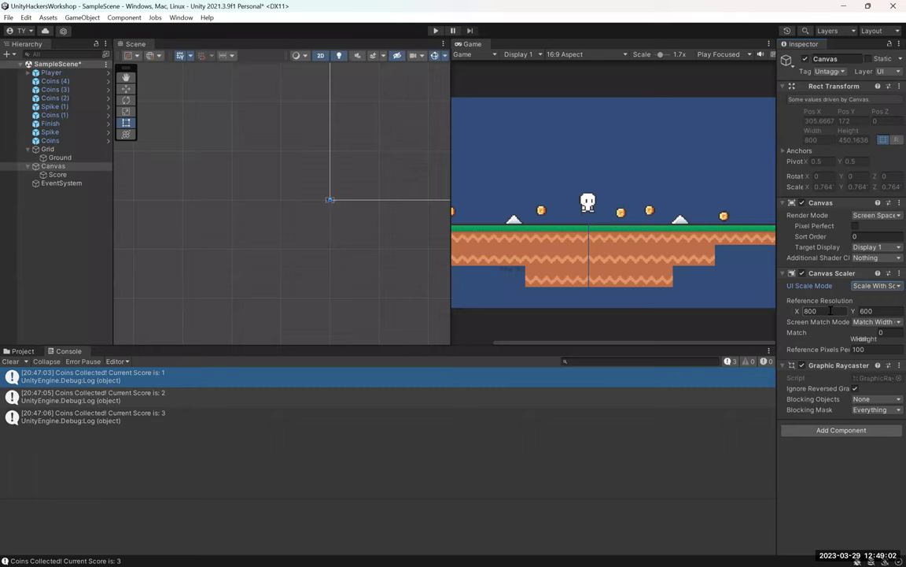
pyautogui.write('1920')
pyautogui.click(881, 312)
pyautogui.write('1080')
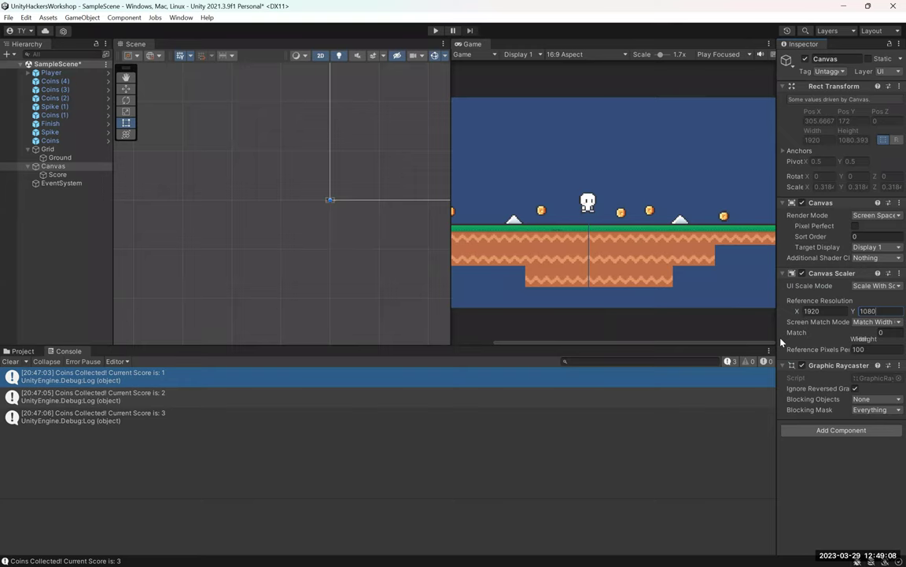
pyautogui.press('Return')
pyautogui.scroll(-3, 366, 207)
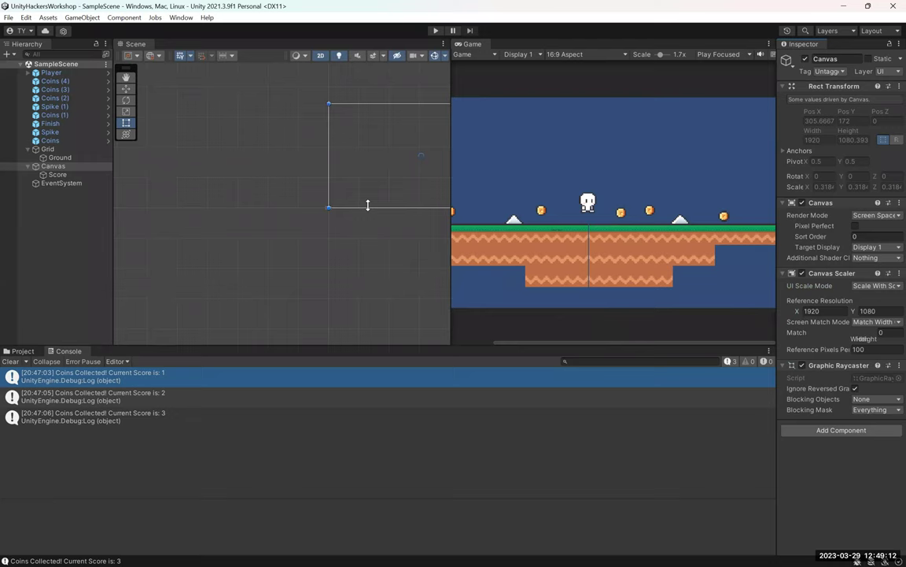
pyautogui.moveTo(370, 218); pyautogui.dragTo(286, 216, button='middle')
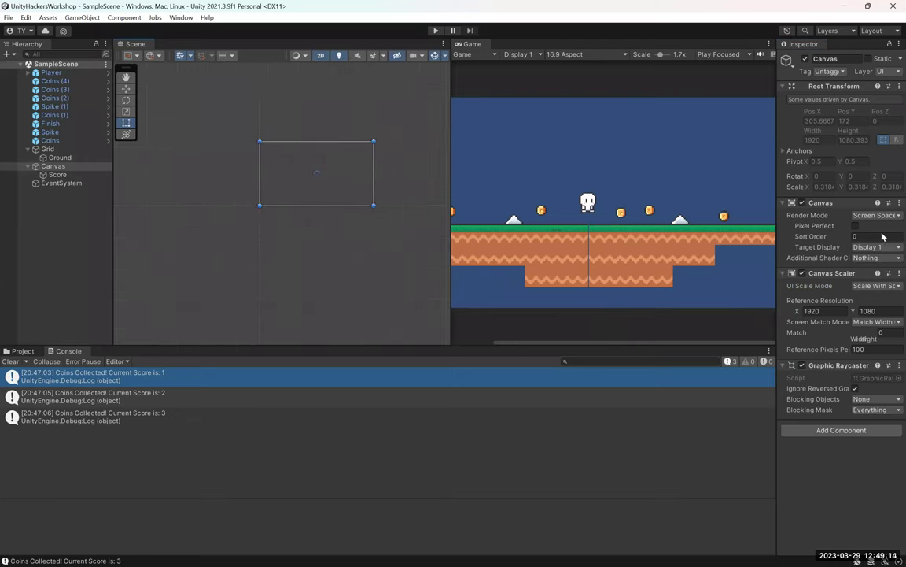
pyautogui.scroll(5, 224, 201)
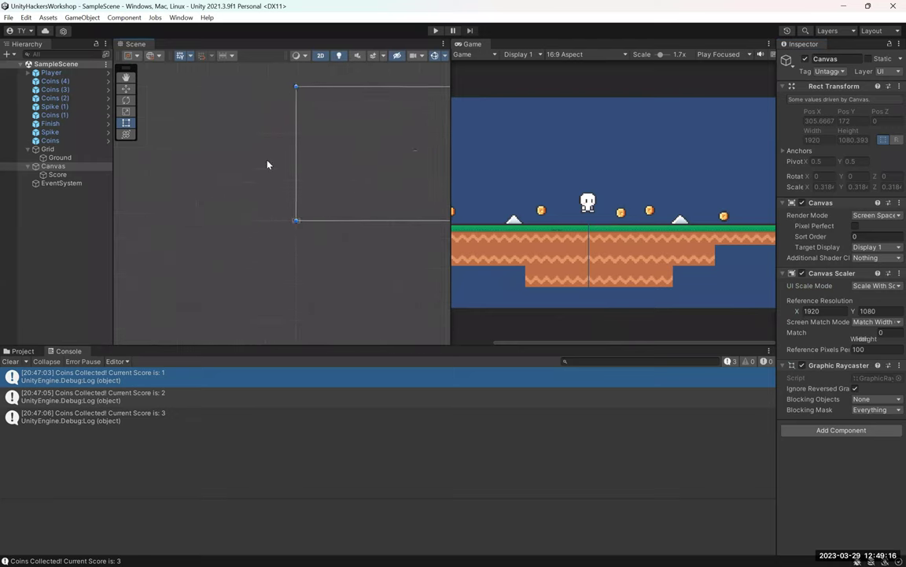
pyautogui.scroll(2, 331, 211)
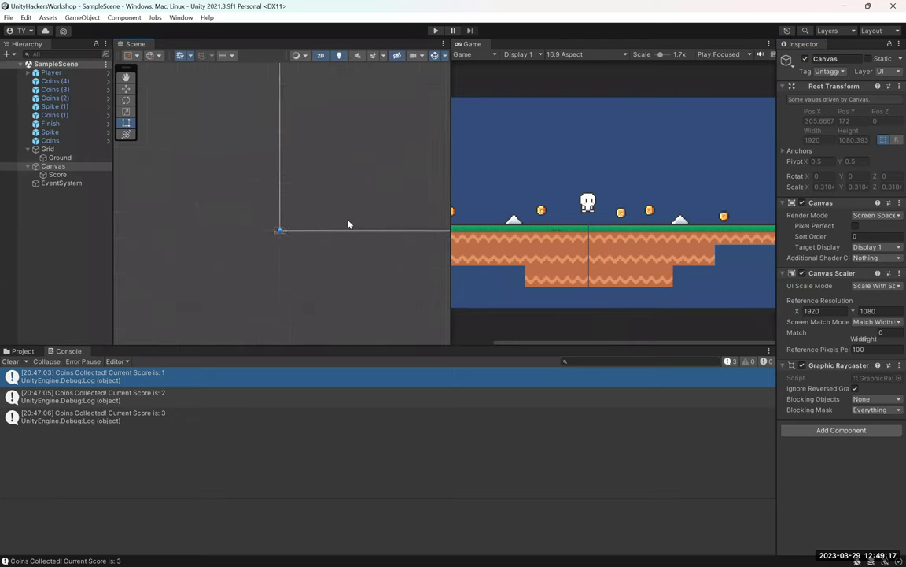
# - Frame the Score text in the Scene and set its font size to 80
pyautogui.click(58, 174)
pyautogui.scroll(-2, 358, 225)
pyautogui.scroll(3, 583, 252)
pyautogui.scroll(3, 567, 243)
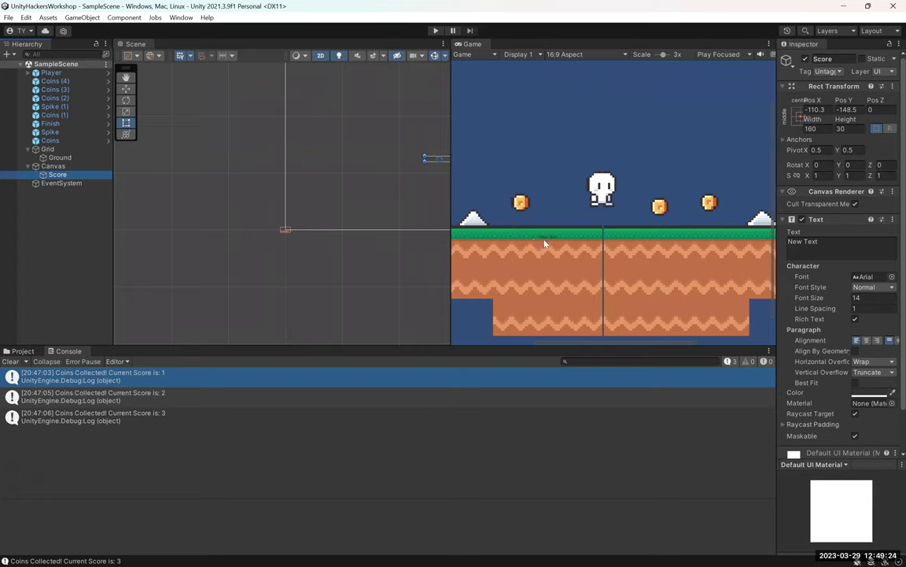
pyautogui.press('f')
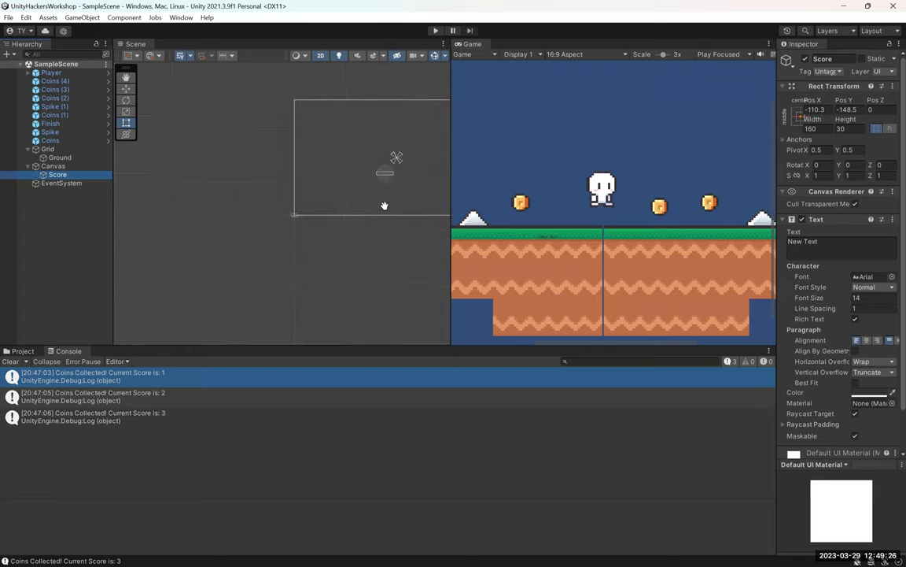
pyautogui.scroll(-3, 539, 211)
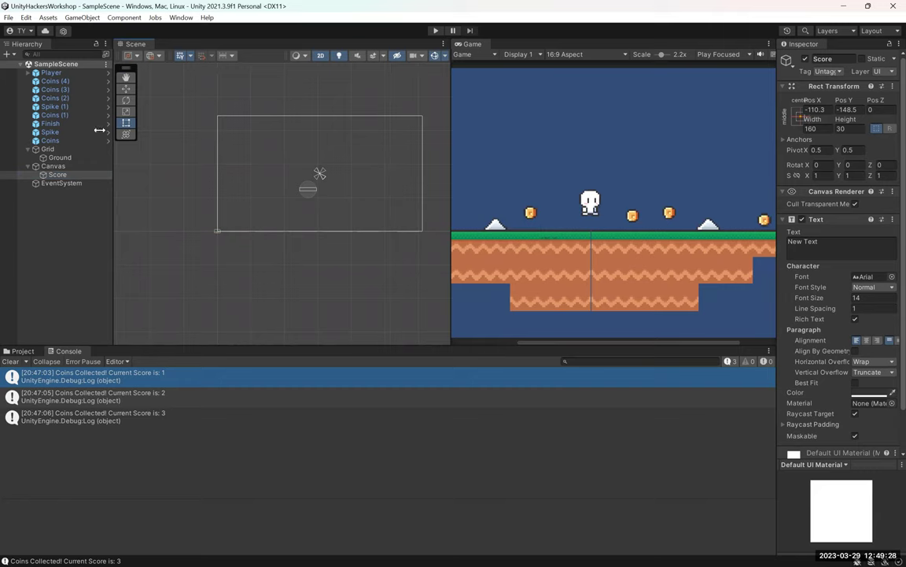
pyautogui.click(63, 175)
pyautogui.click(866, 298)
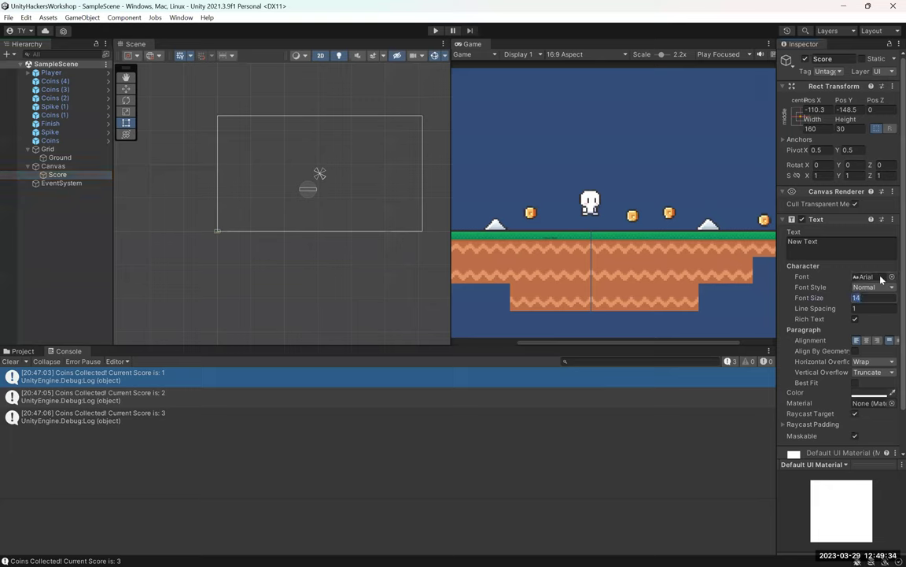
pyautogui.write('80')
pyautogui.press('Return')
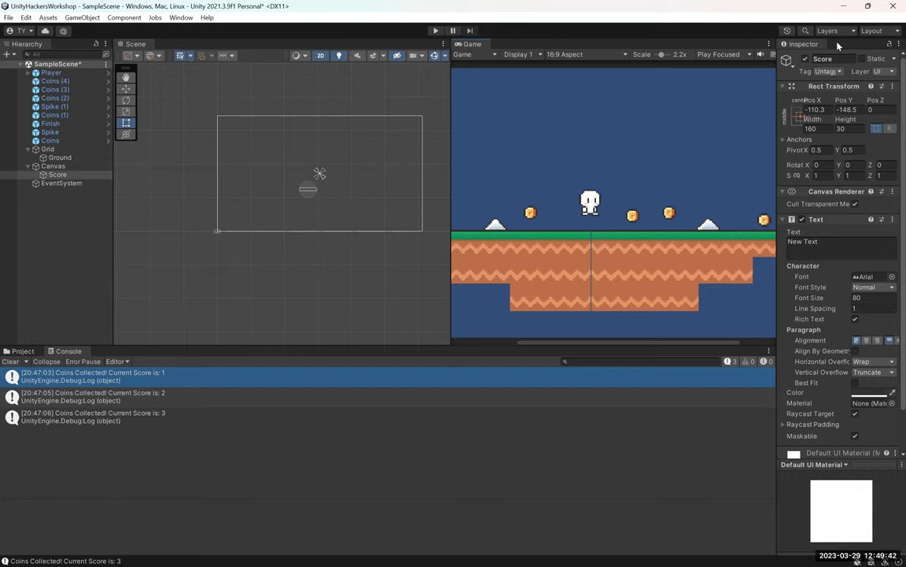
# - Resize the Score text box and move it to the top-right of the canvas
pyautogui.click(800, 118)
pyautogui.click(810, 124)
pyautogui.moveTo(812, 119); pyautogui.dragTo(327, 150)
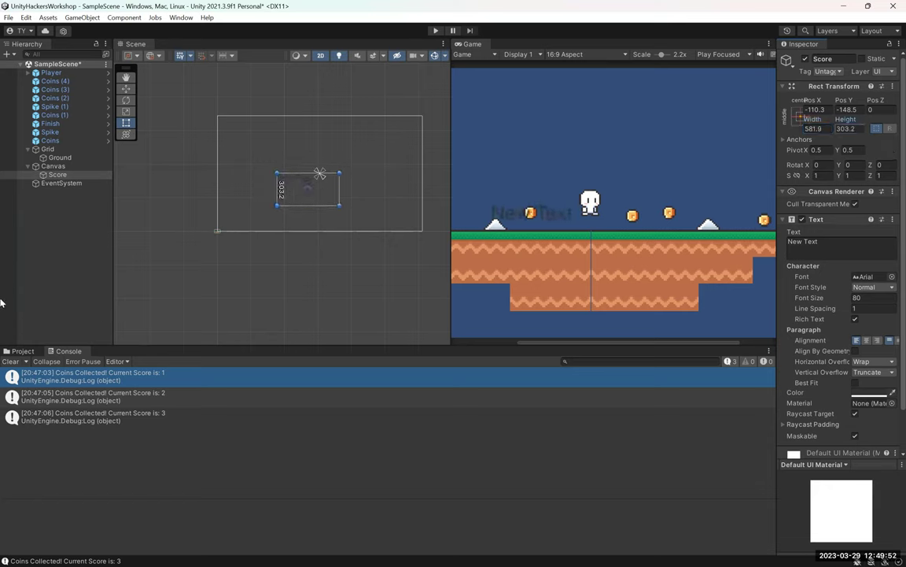
pyautogui.moveTo(339, 204); pyautogui.dragTo(385, 120)
pyautogui.click(125, 90)
pyautogui.moveTo(451, 185); pyautogui.dragTo(409, 211)
pyautogui.scroll(-5, 518, 213)
pyautogui.moveTo(316, 231); pyautogui.dragTo(234, 269, button='middle')
pyautogui.moveTo(324, 149); pyautogui.dragTo(362, 150)
# - Replace 'New Text' with 'Score : 0' and deselect the label
pyautogui.click(803, 241)
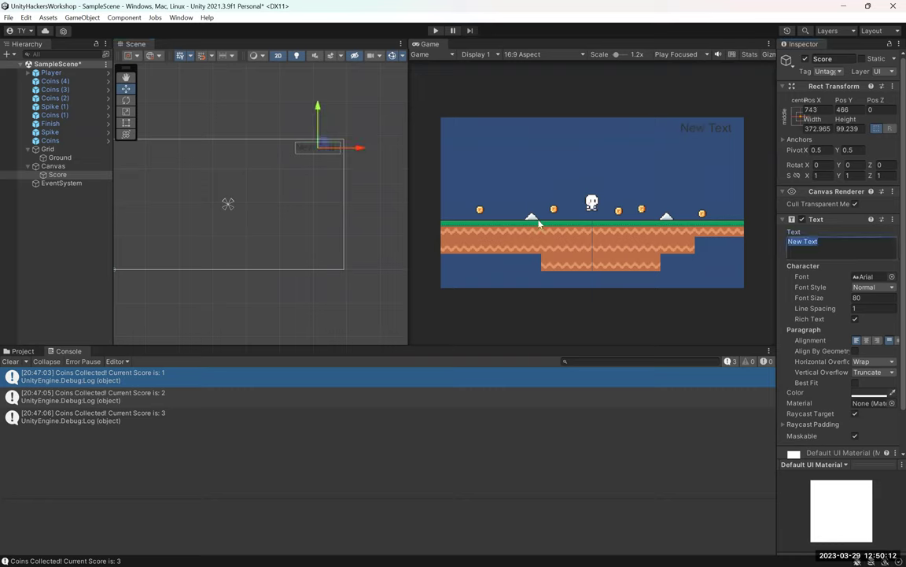
pyautogui.write('Score : 0')
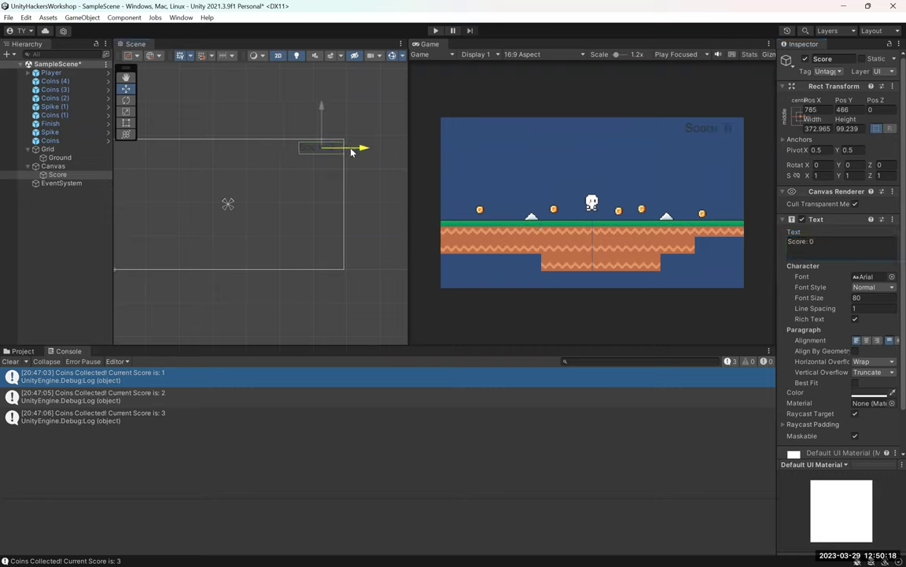
pyautogui.click(403, 133)
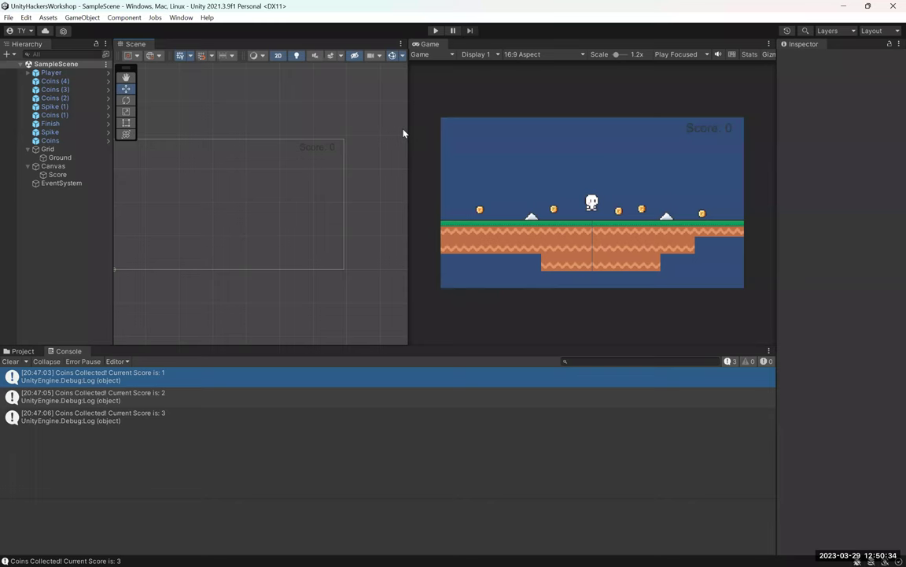
# - In PlayerInteraction.cs, add a [SerializeField] private Text scoreText; field above score
pyautogui.press('super+Tab')
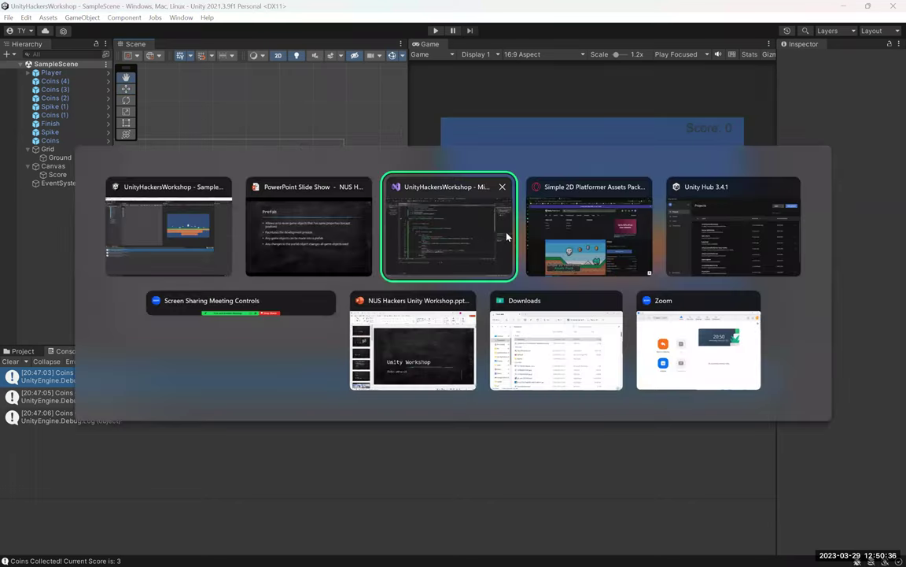
pyautogui.click(504, 234)
pyautogui.click(254, 188)
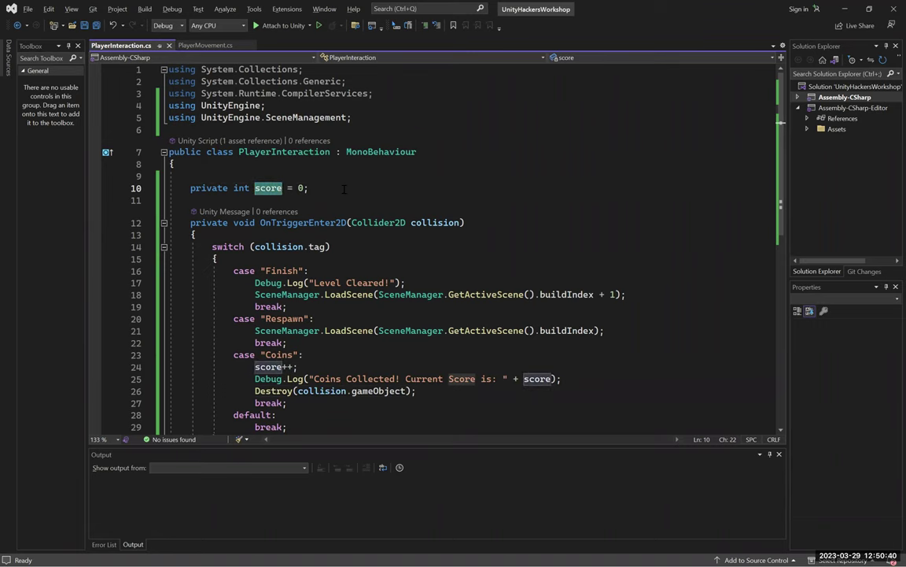
pyautogui.click(259, 175)
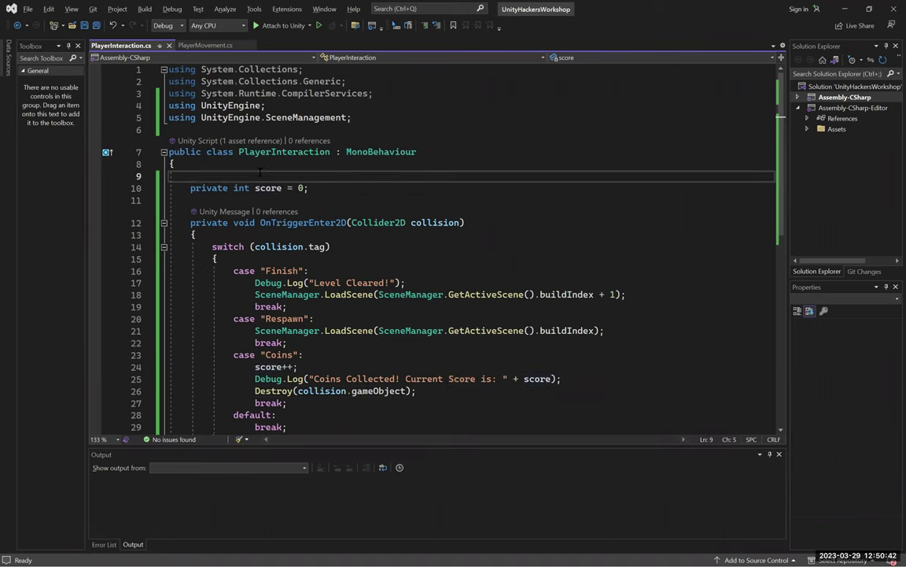
pyautogui.write('[Serialize')
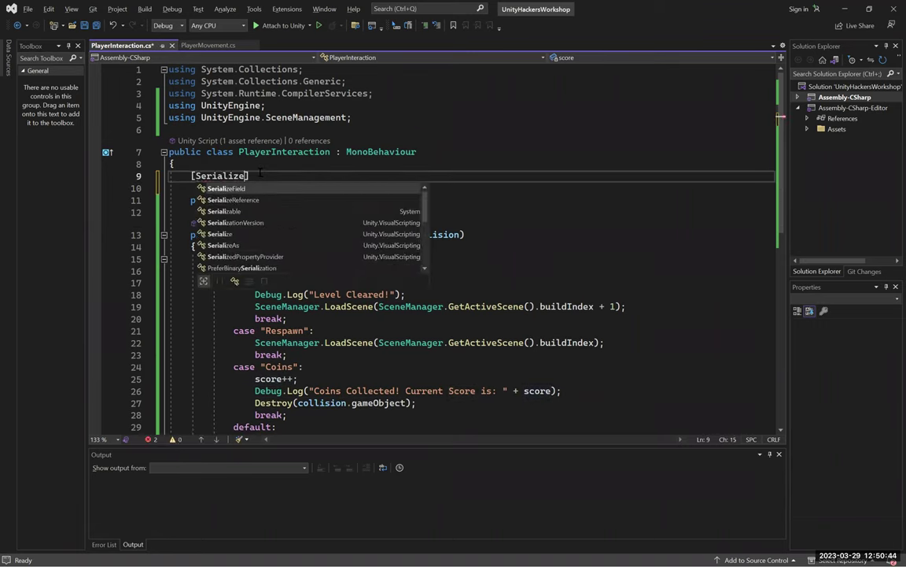
pyautogui.write('Field] private Te')
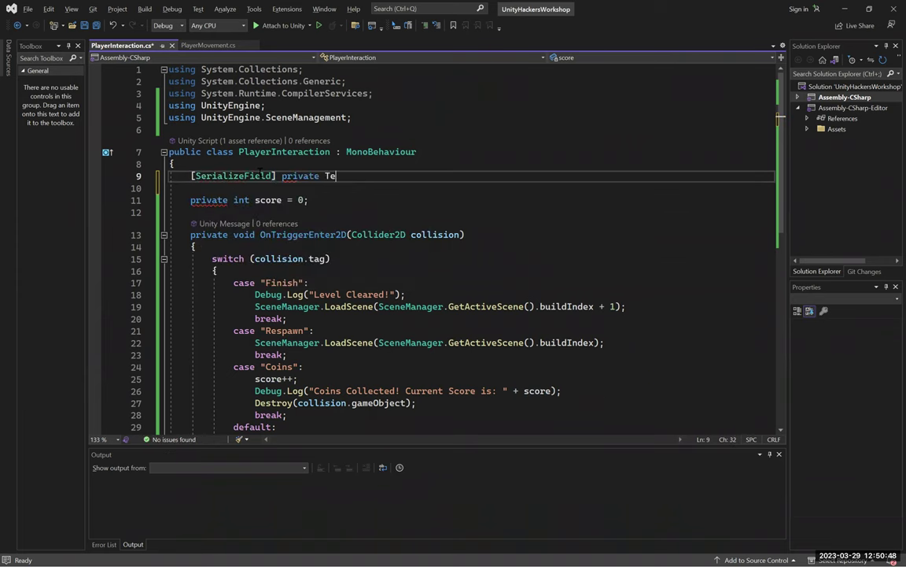
pyautogui.write('xt')
pyautogui.press('Tab')
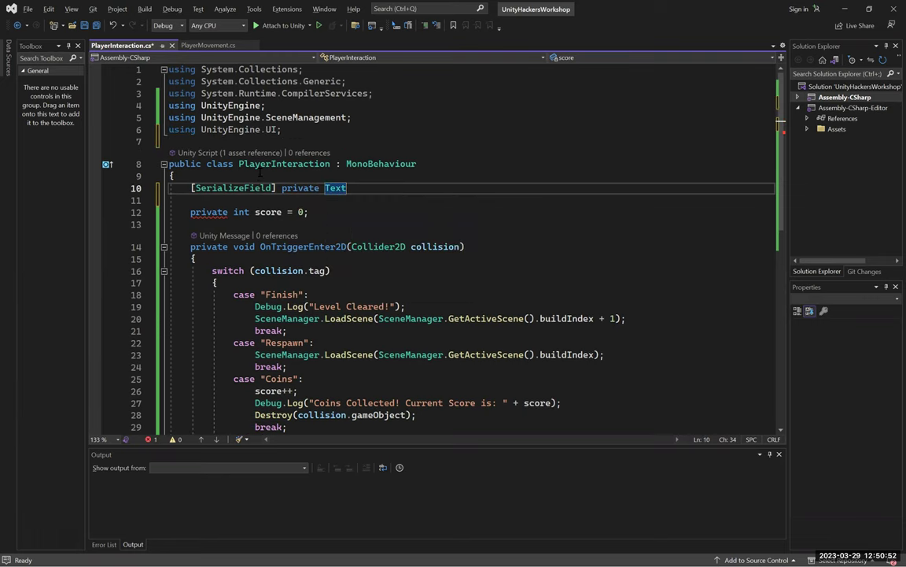
pyautogui.hotkey('ctrl', 's')
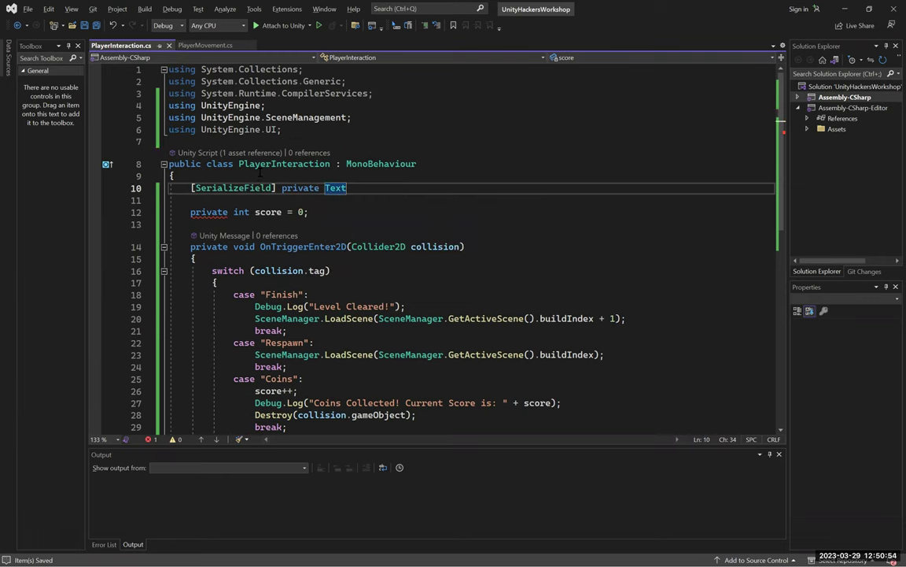
pyautogui.write('scoreText;')
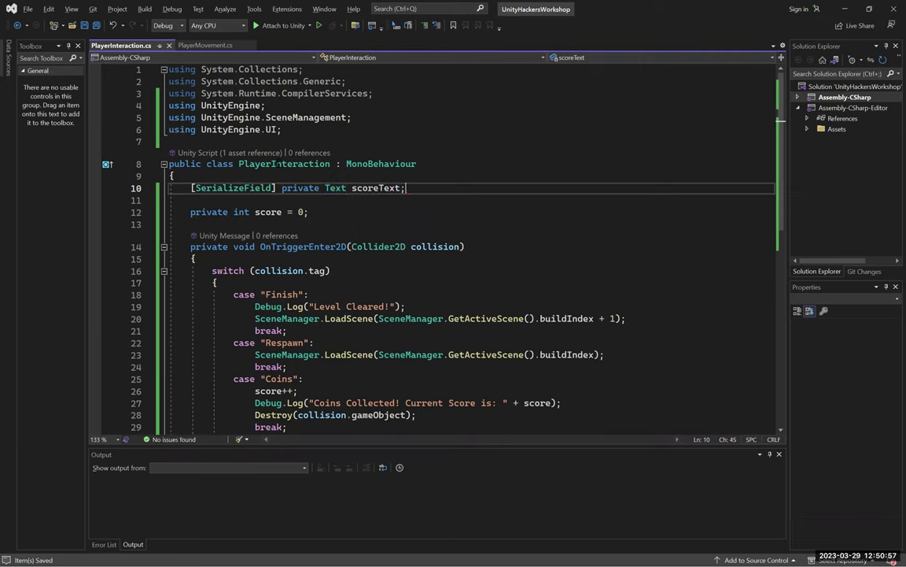
# - Add scoreText.text = "Score: " + score; under the coin log line and save the script
pyautogui.scroll(-2, 459, 231)
pyautogui.scroll(1, 450, 208)
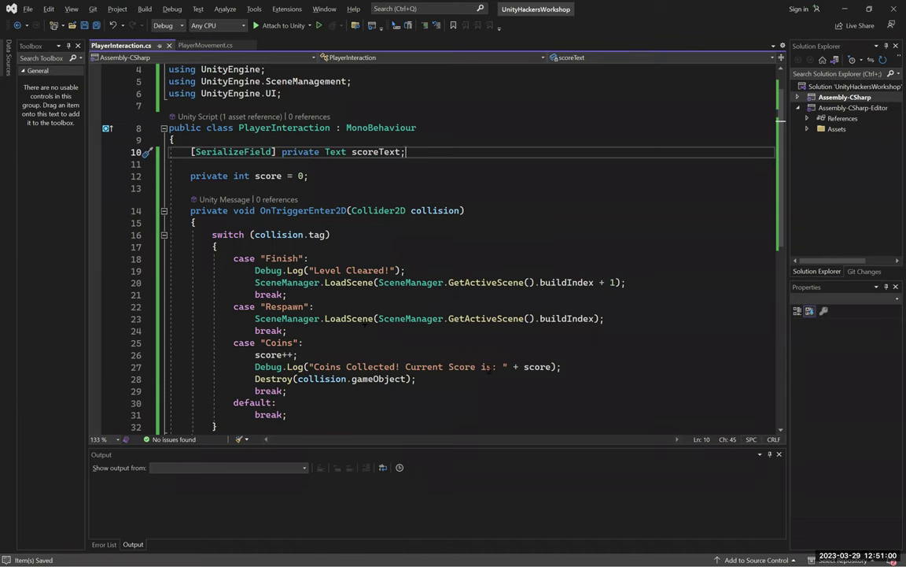
pyautogui.click(567, 367)
pyautogui.press('Return')
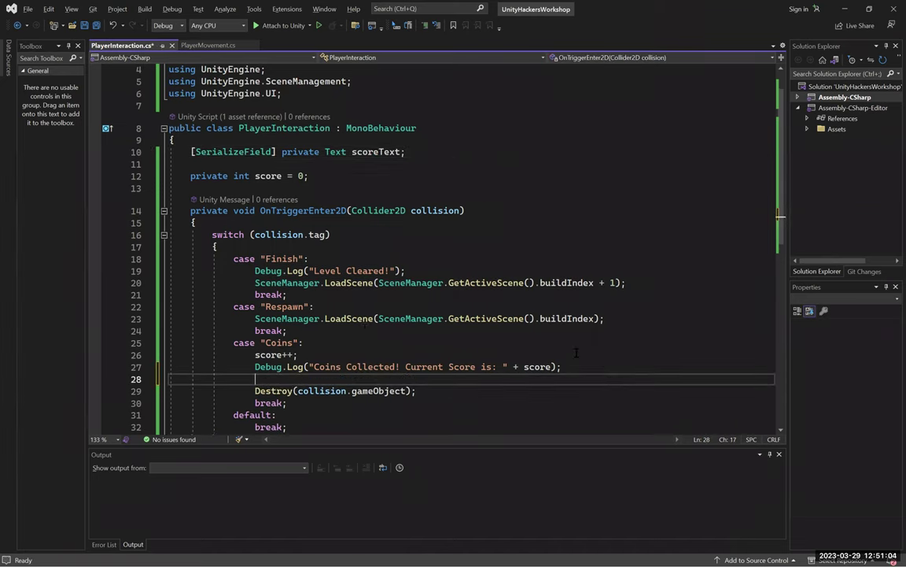
pyautogui.write('score')
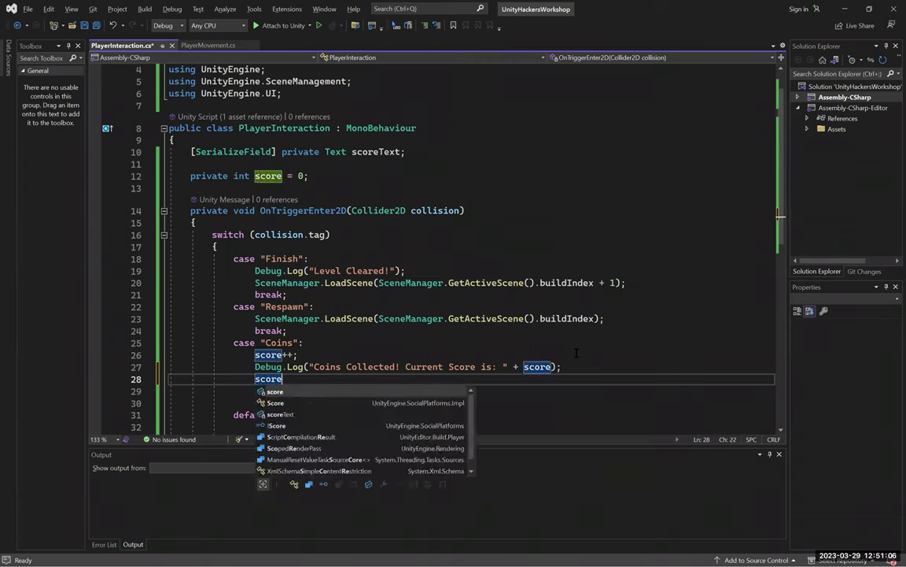
pyautogui.write('Text.text')
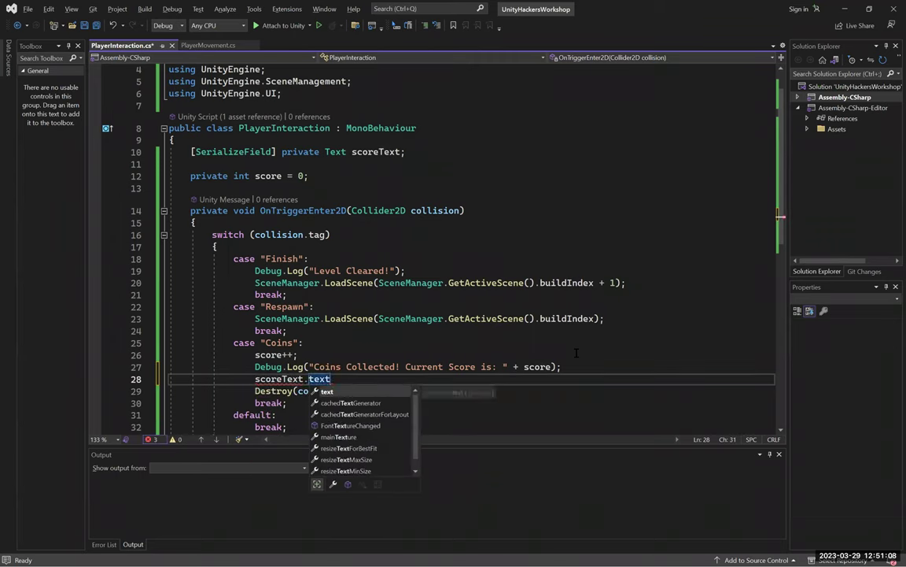
pyautogui.write(' = ')
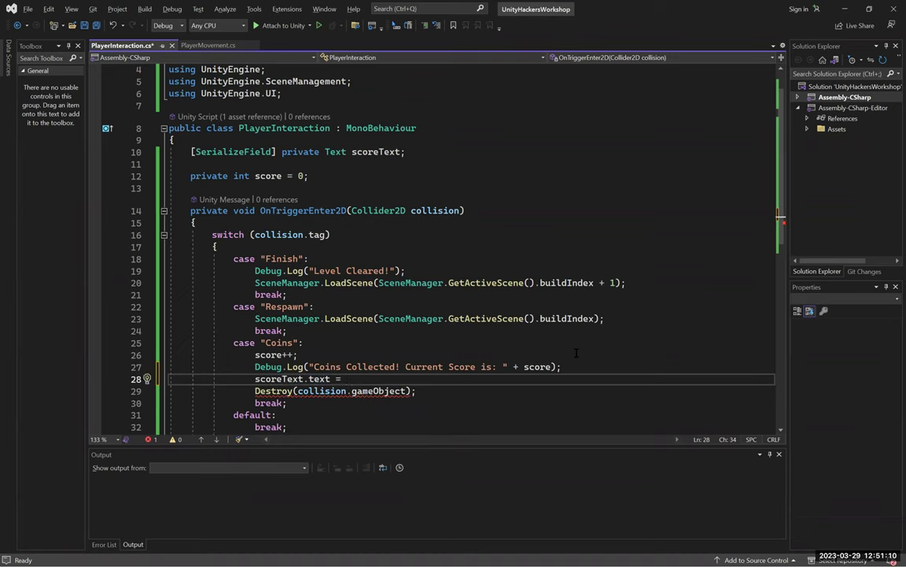
pyautogui.write('"Score: " + ')
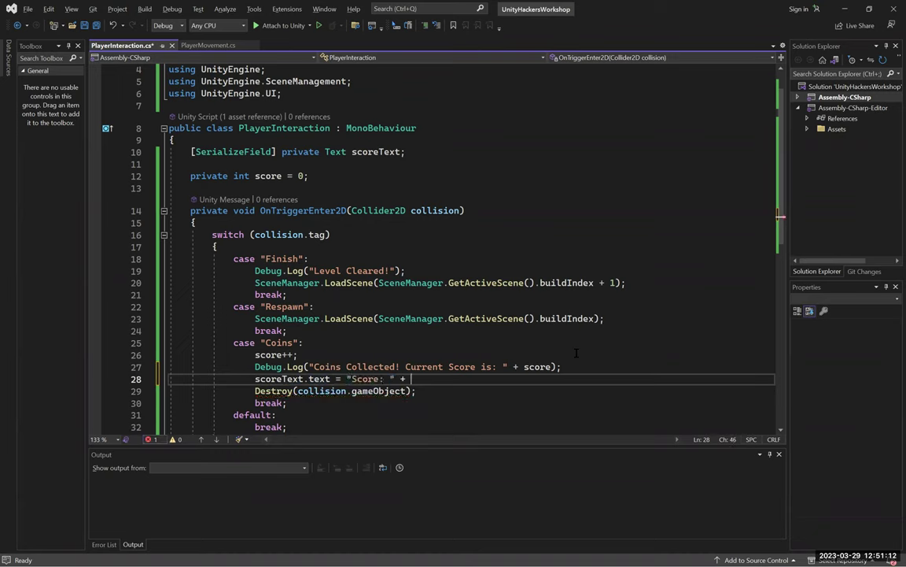
pyautogui.write('score;')
pyautogui.hotkey('ctrl', 's')
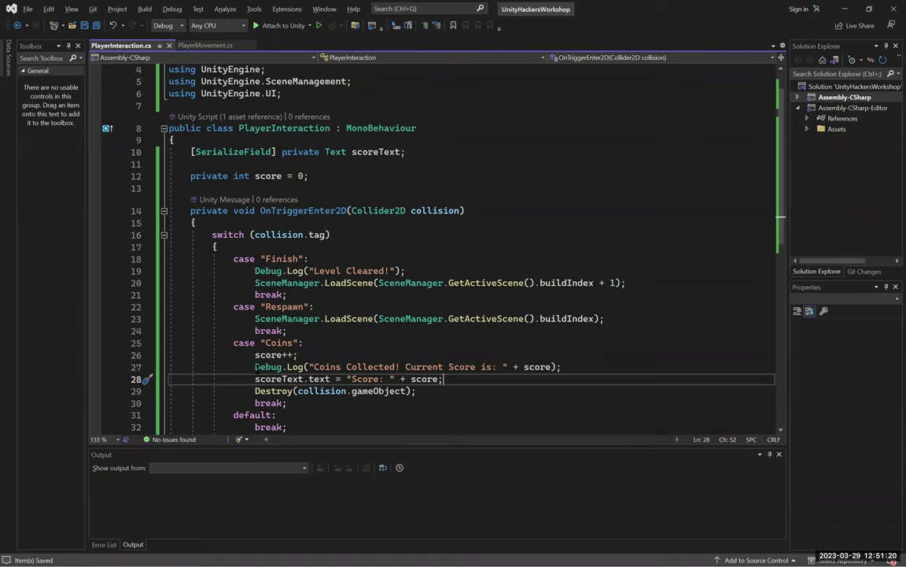
pyautogui.press('Up')
pyautogui.press('Up')
pyautogui.press('Up')
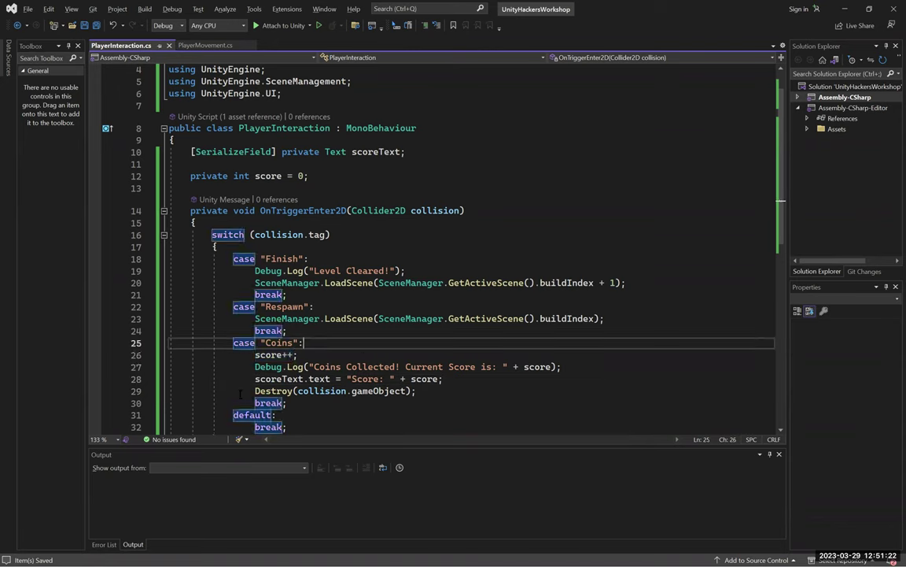
pyautogui.doubleClick(319, 379)
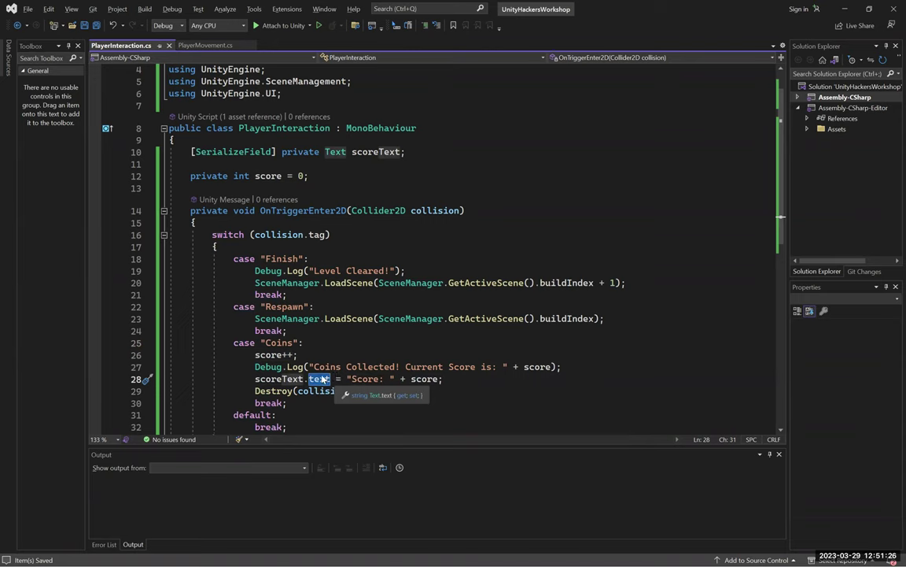
pyautogui.moveTo(443, 379); pyautogui.dragTo(349, 381)
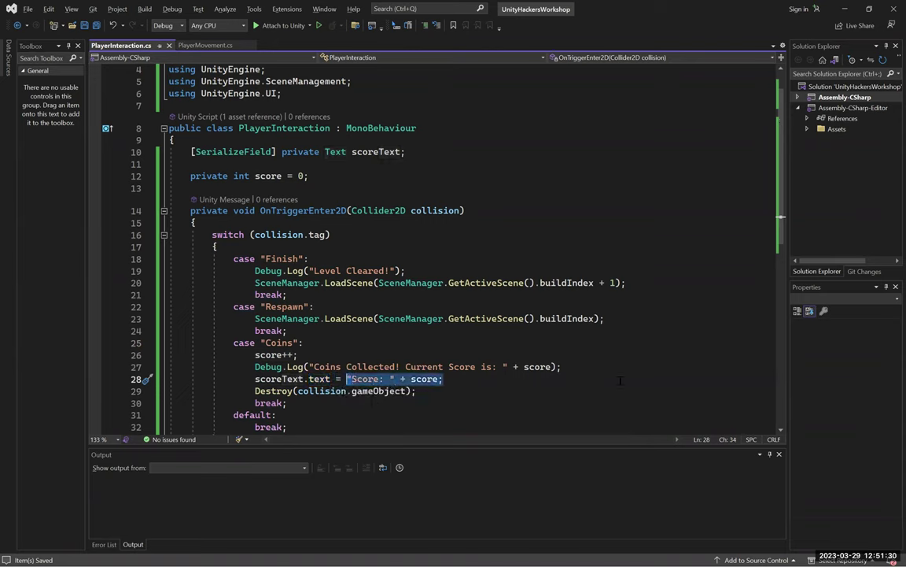
pyautogui.click(482, 376)
pyautogui.hotkey('alt', 'Tab')
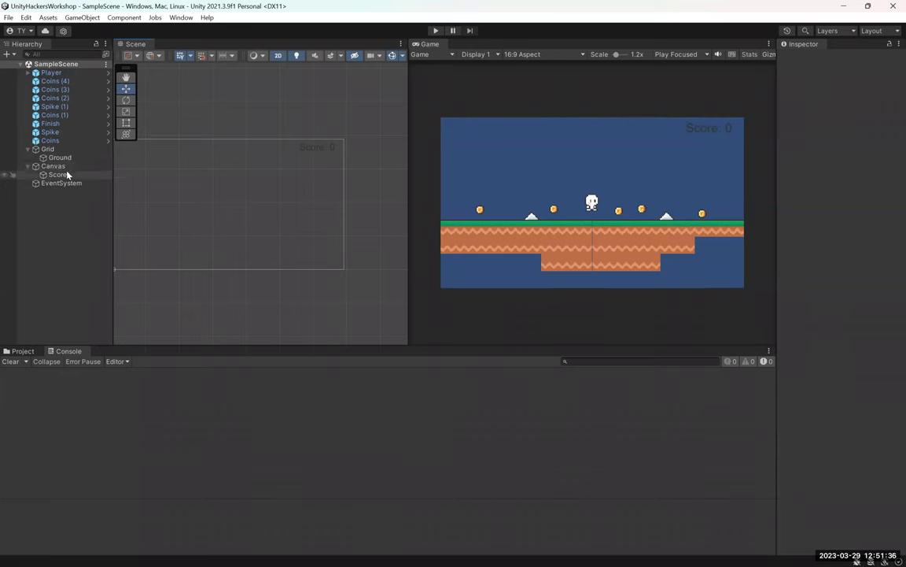
# - Assign the Score label to the Player Interaction's Score Text field and save the scene
pyautogui.click(52, 73)
pyautogui.scroll(-10, 862, 297)
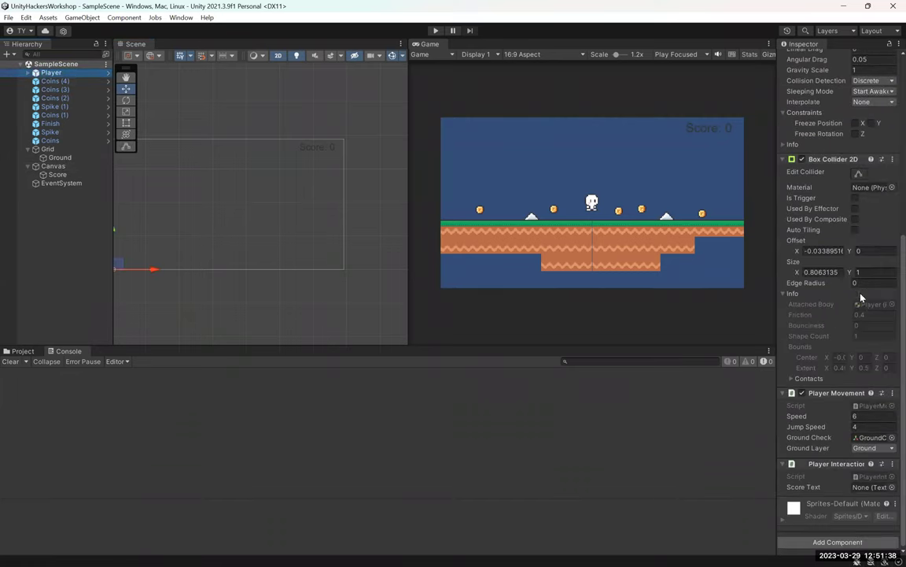
pyautogui.moveTo(61, 173); pyautogui.dragTo(869, 487)
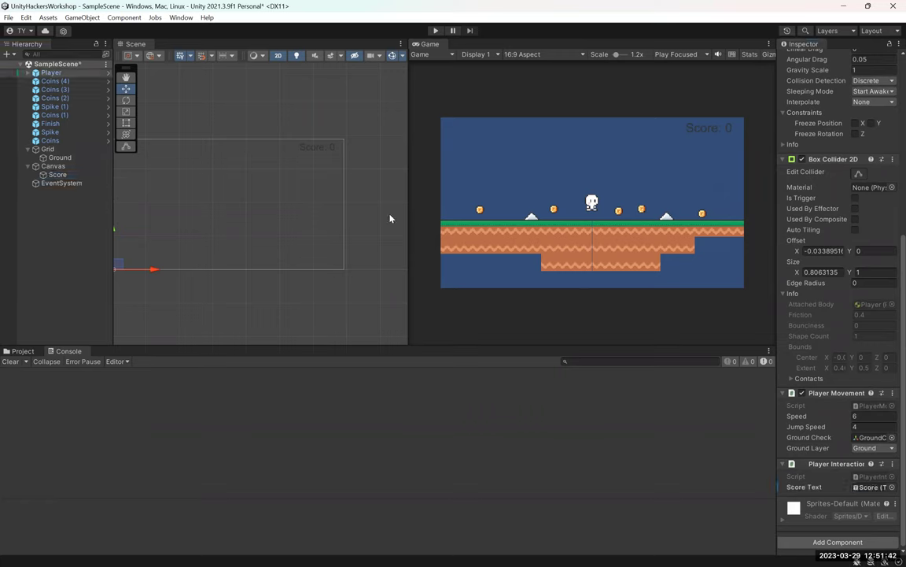
pyautogui.hotkey('ctrl', 's')
# - Playtest by running right through the level, collecting all coins to the finish flag, then stop
pyautogui.click(436, 32)
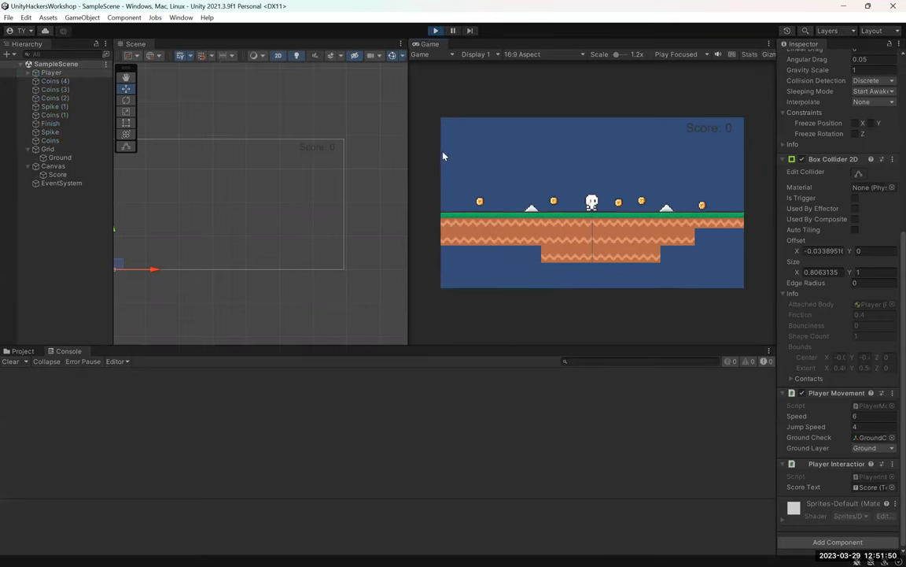
pyautogui.moveTo(409, 204); pyautogui.dragTo(393, 202)
pyautogui.press('Right')
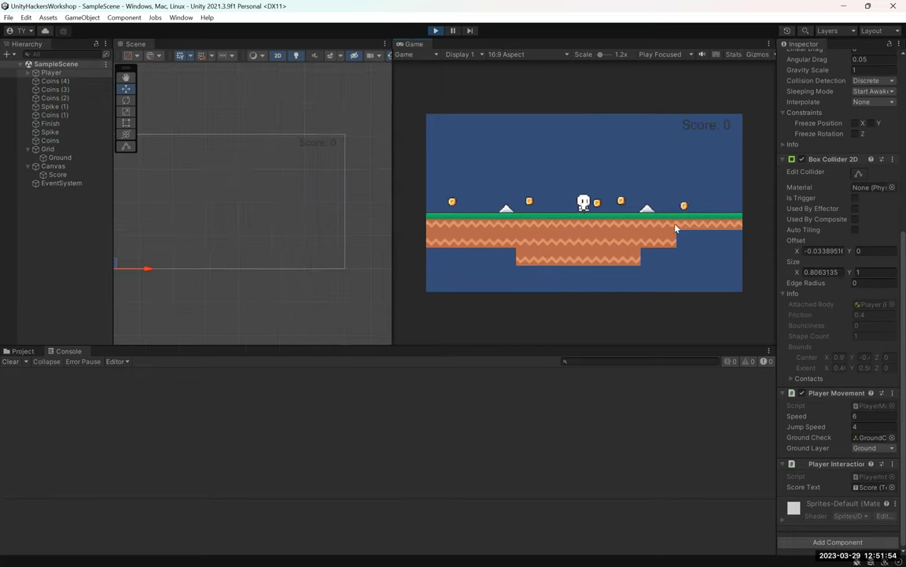
pyautogui.press('Right')
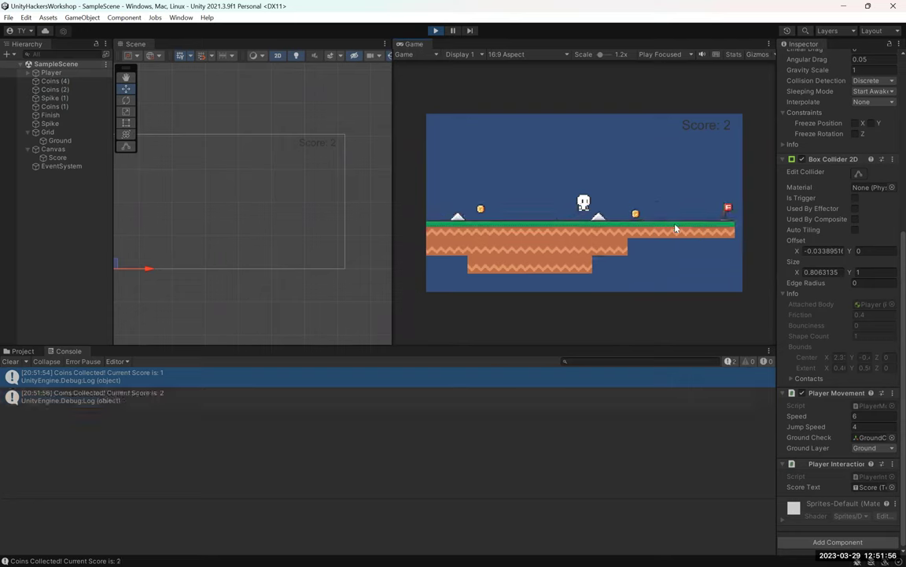
pyautogui.press('Right')
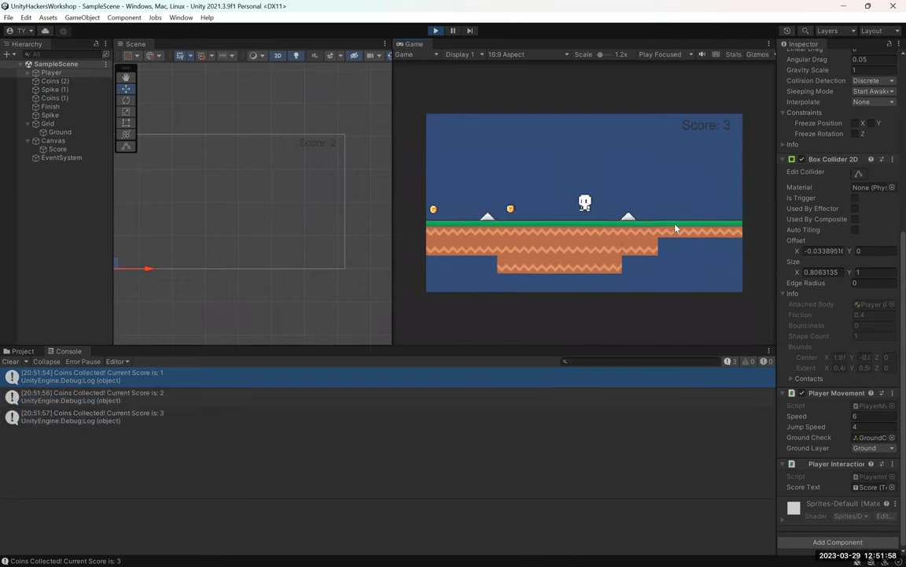
pyautogui.press('Right')
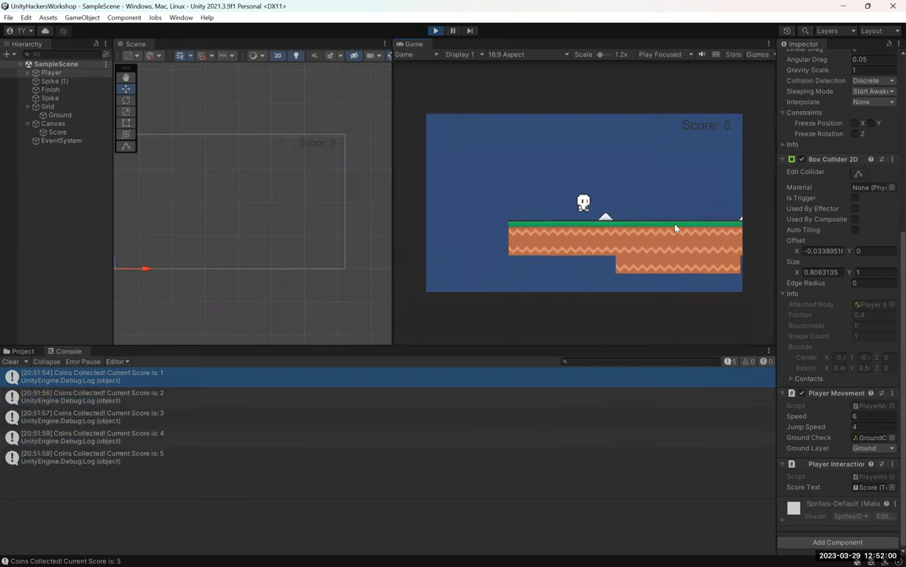
pyautogui.press('Right')
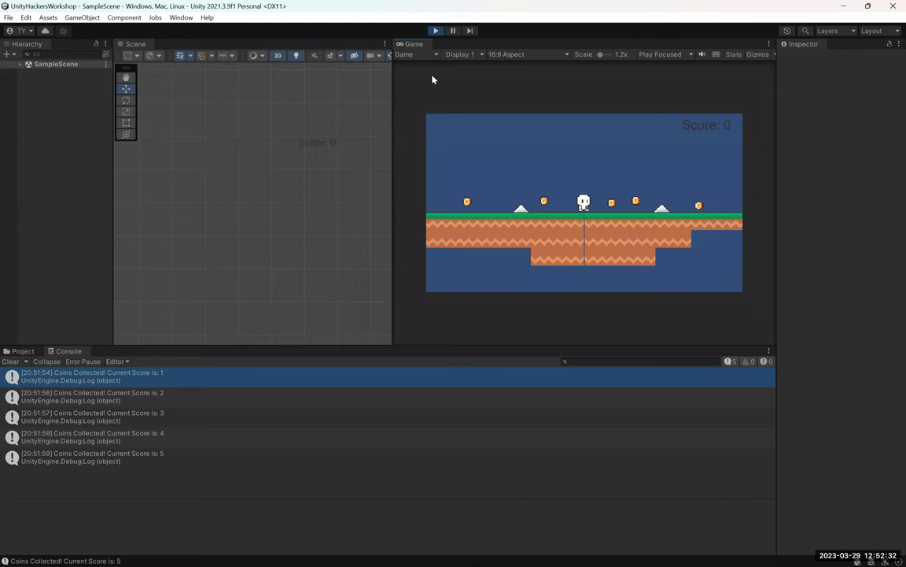
pyautogui.hotkey('ctrl', 'p')
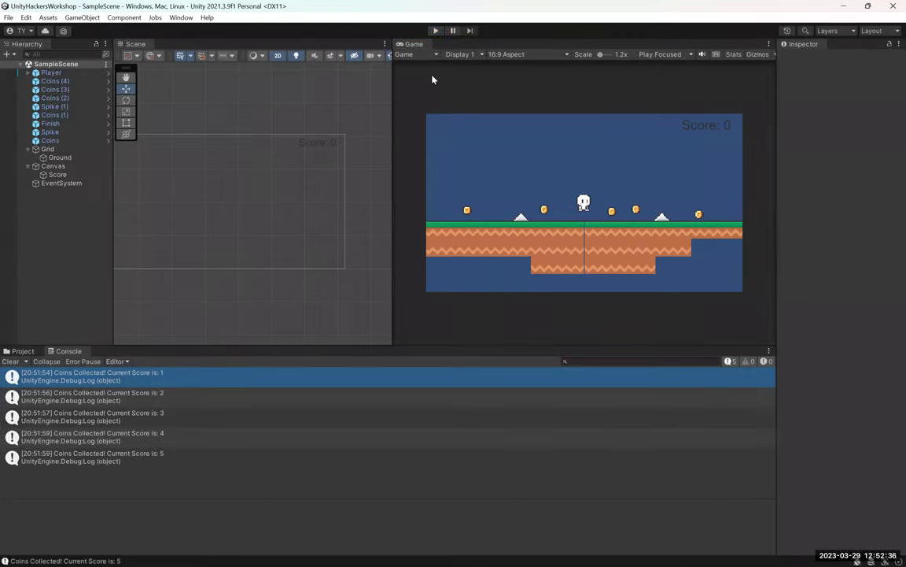
# - Create a new scene named 'Start' in Assets/Scenes and open it
pyautogui.click(25, 351)
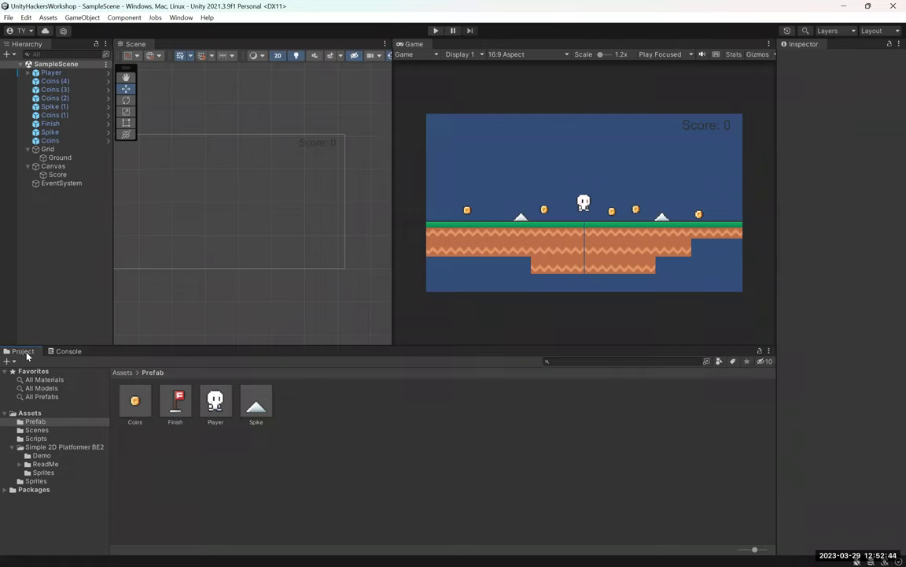
pyautogui.click(55, 432)
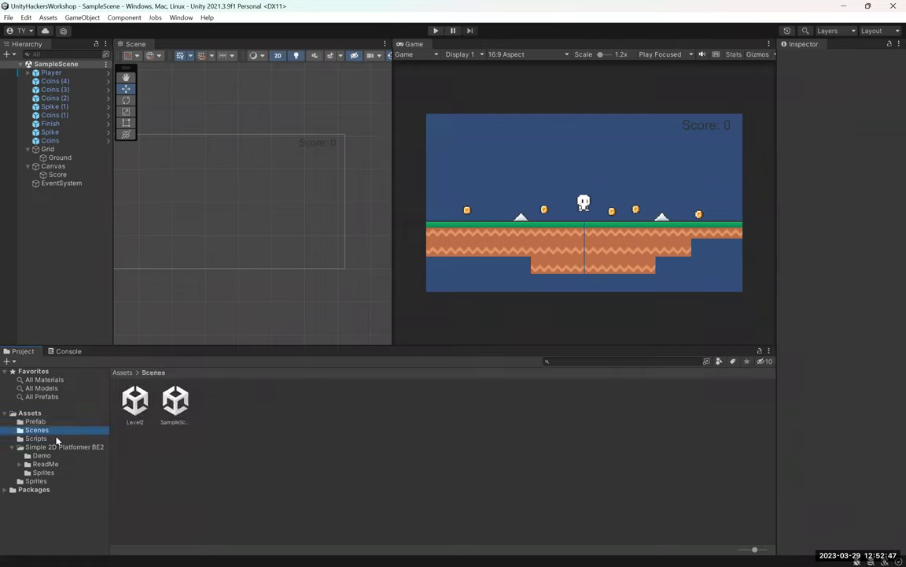
pyautogui.rightClick(296, 452)
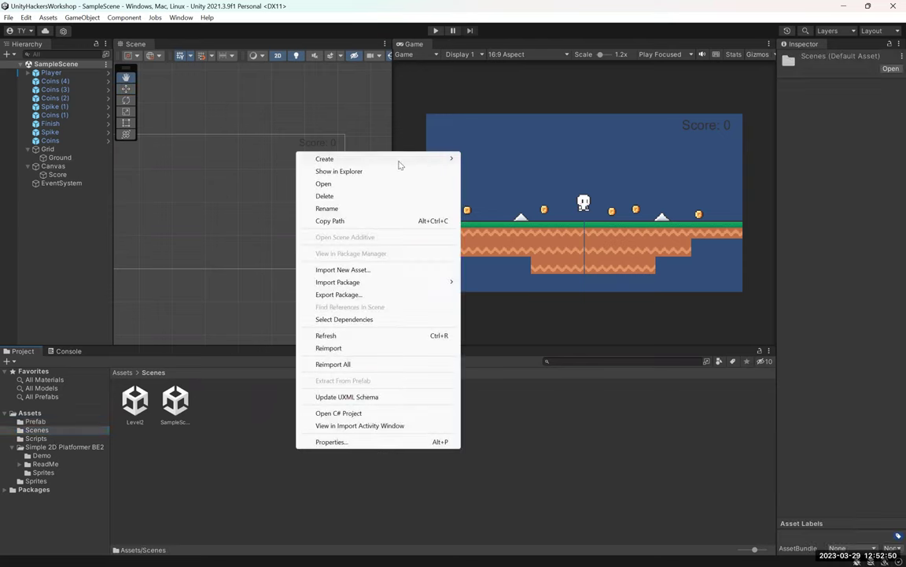
pyautogui.moveTo(398, 161)
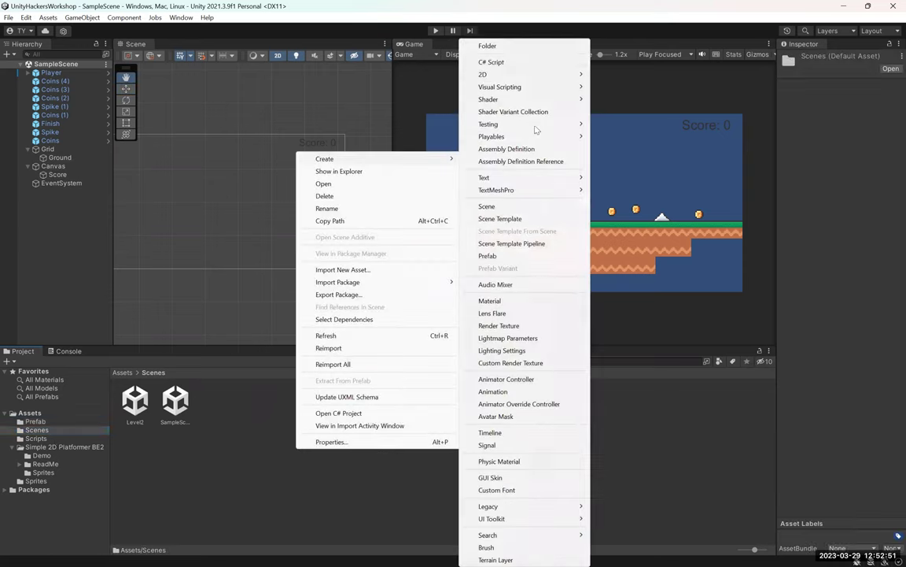
pyautogui.click(487, 206)
pyautogui.write('Start')
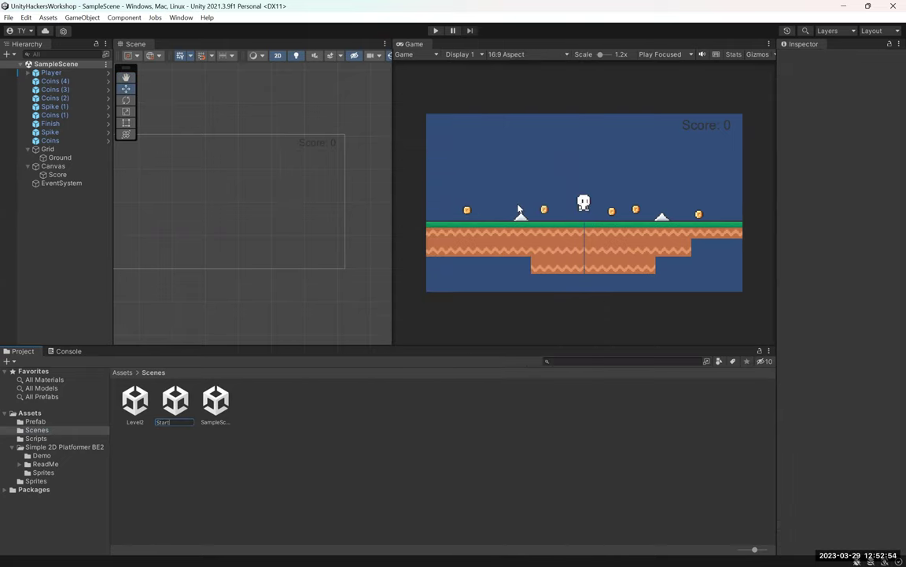
pyautogui.press('Return')
pyautogui.doubleClick(215, 401)
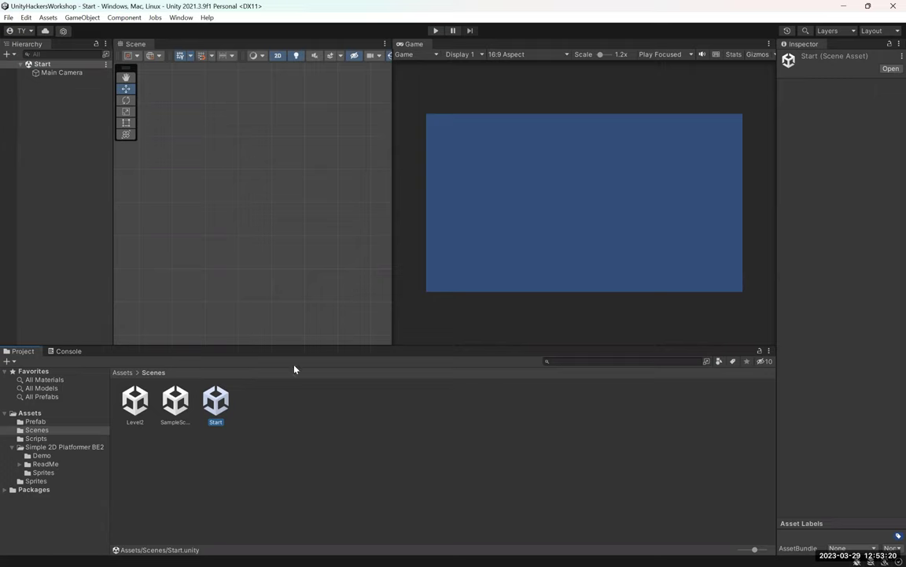
# - Add a legacy UI Button on a new Canvas and name it StartButton
pyautogui.rightClick(85, 178)
pyautogui.moveTo(196, 395)
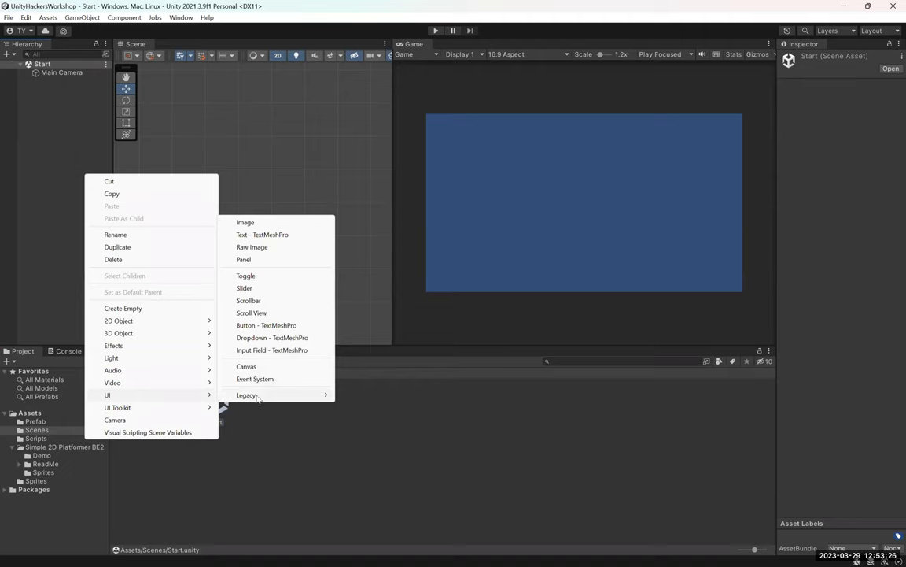
pyautogui.moveTo(252, 395)
pyautogui.click(362, 408)
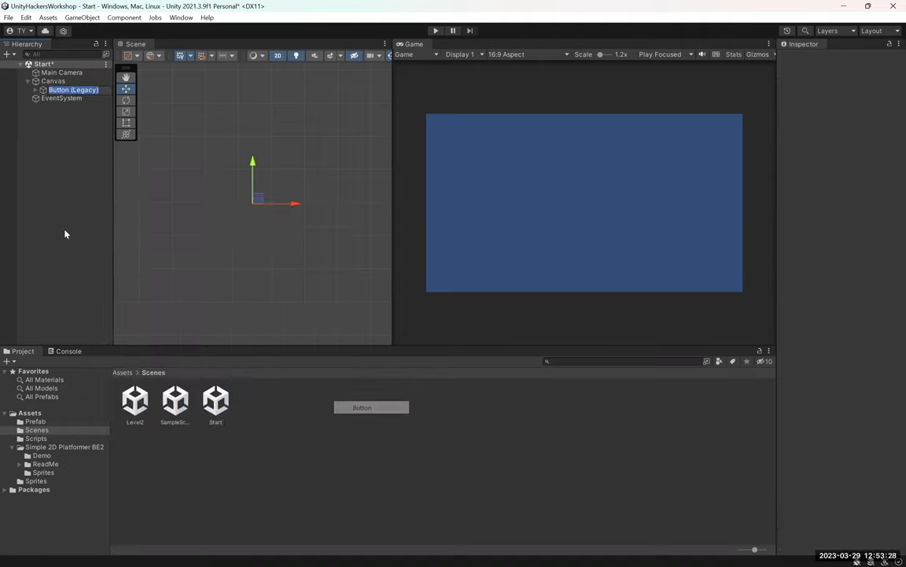
pyautogui.write('Start Ga')
pyautogui.press('BackSpace')
pyautogui.press('BackSpace')
pyautogui.press('BackSpace')
pyautogui.write('Butt')
pyautogui.press('BackSpace')
pyautogui.press('BackSpace')
pyautogui.press('BackSpace')
pyautogui.write('utton')
pyautogui.press('Return')
# - Add a second legacy Button under the Canvas, named ExitButton
pyautogui.rightClick(68, 176)
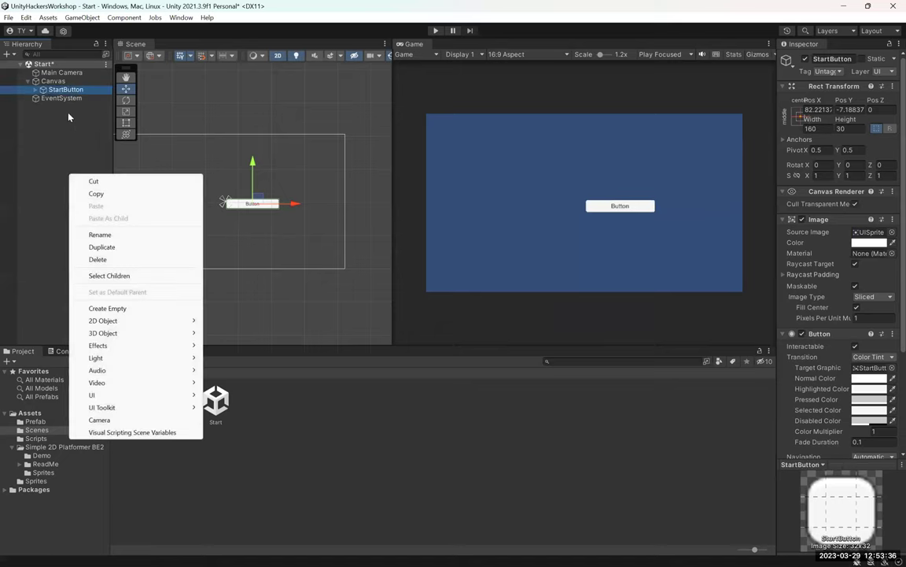
pyautogui.rightClick(59, 96)
pyautogui.rightClick(52, 81)
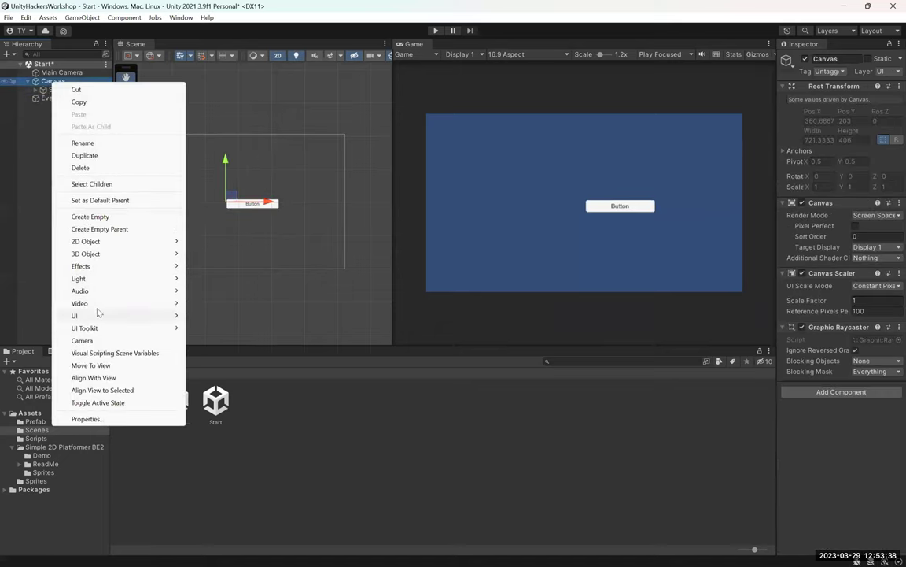
pyautogui.moveTo(98, 315)
pyautogui.moveTo(291, 488)
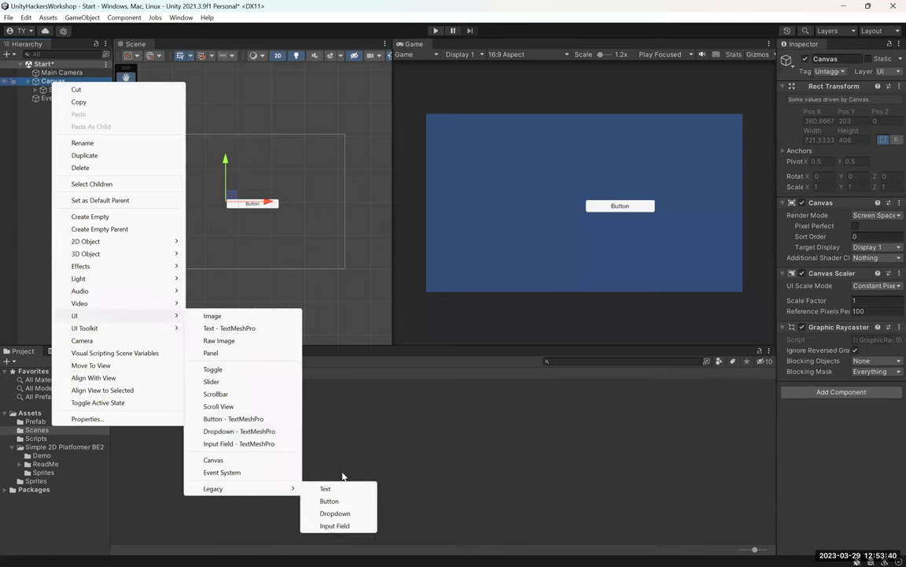
pyautogui.click(338, 503)
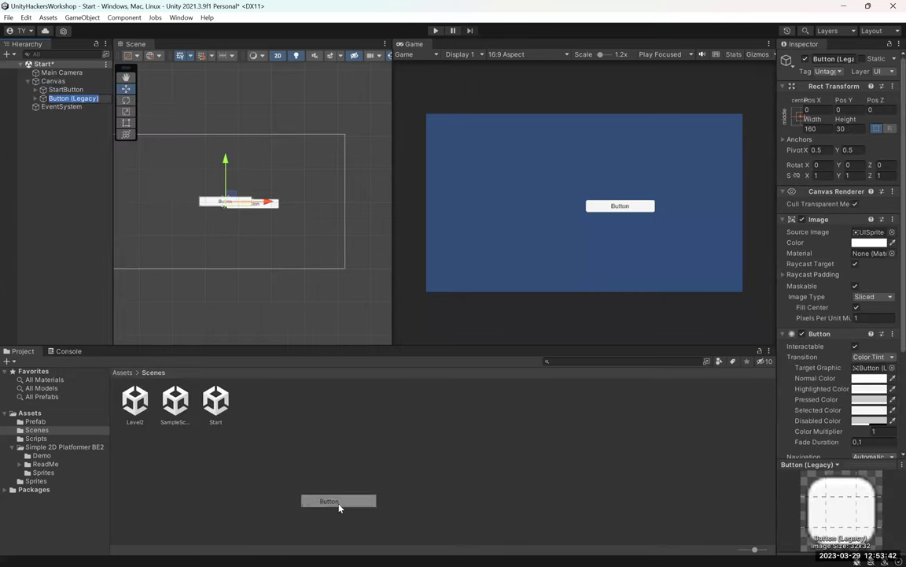
pyautogui.write('Exi')
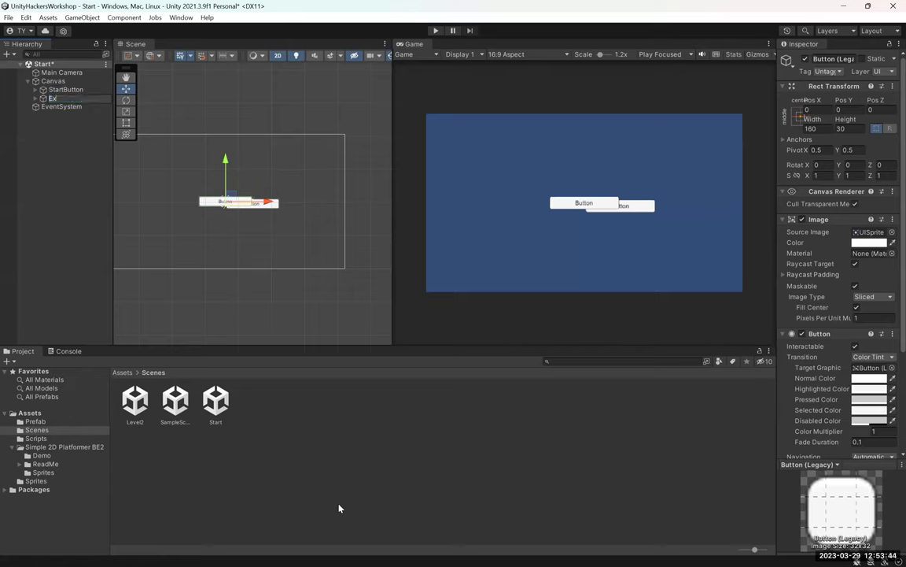
pyautogui.write('tButton')
pyautogui.press('Return')
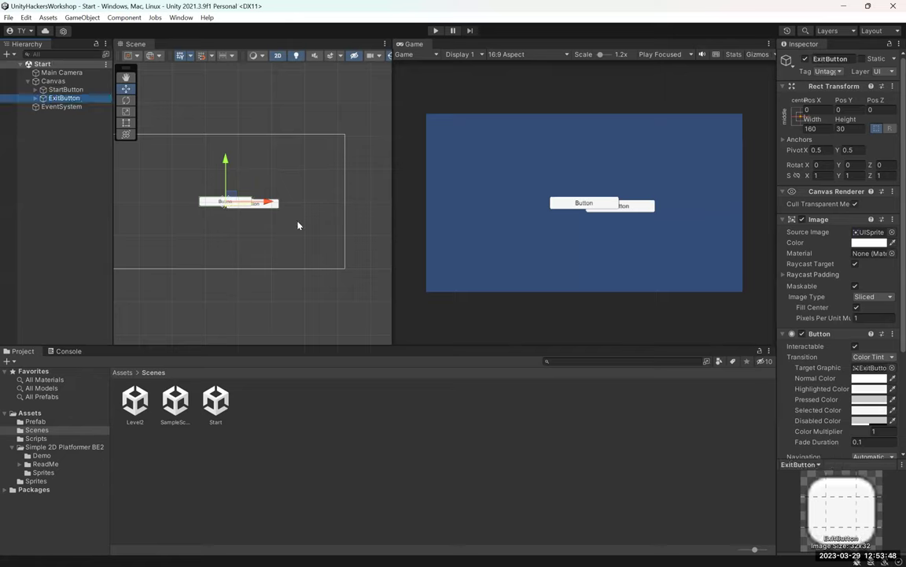
pyautogui.click(53, 81)
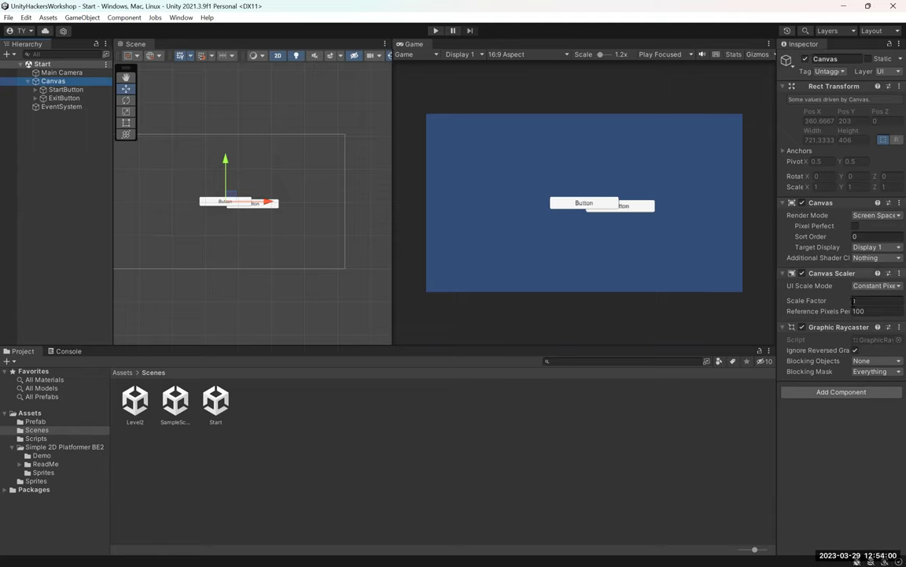
# - Set the Canvas Scaler to Scale With Screen Size with a 1920×1080 reference resolution
pyautogui.click(876, 286)
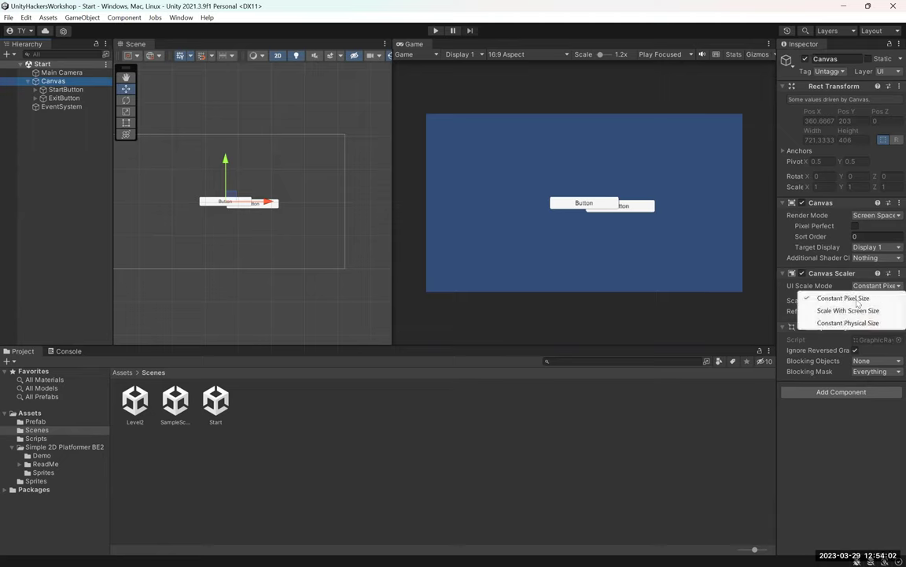
pyautogui.click(831, 309)
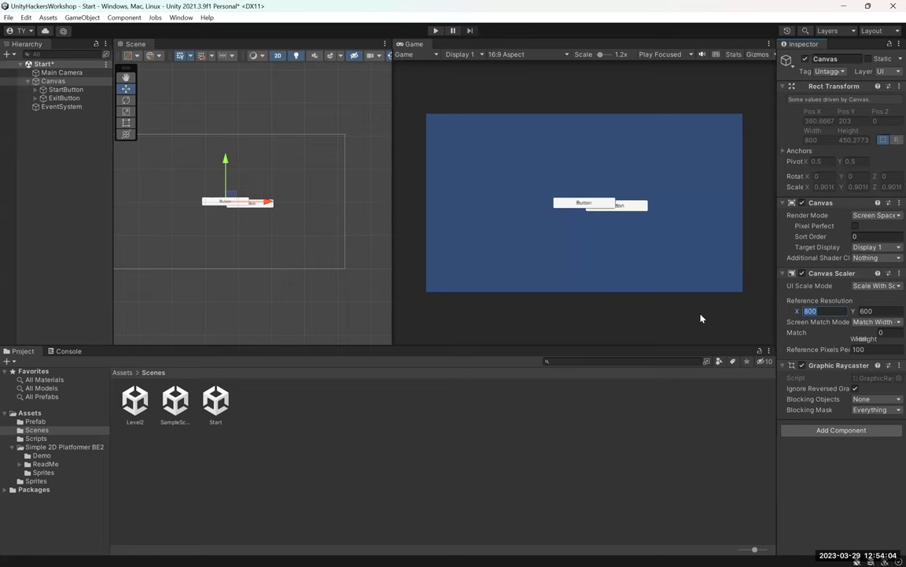
pyautogui.write('1920')
pyautogui.click(889, 310)
pyautogui.write('1080')
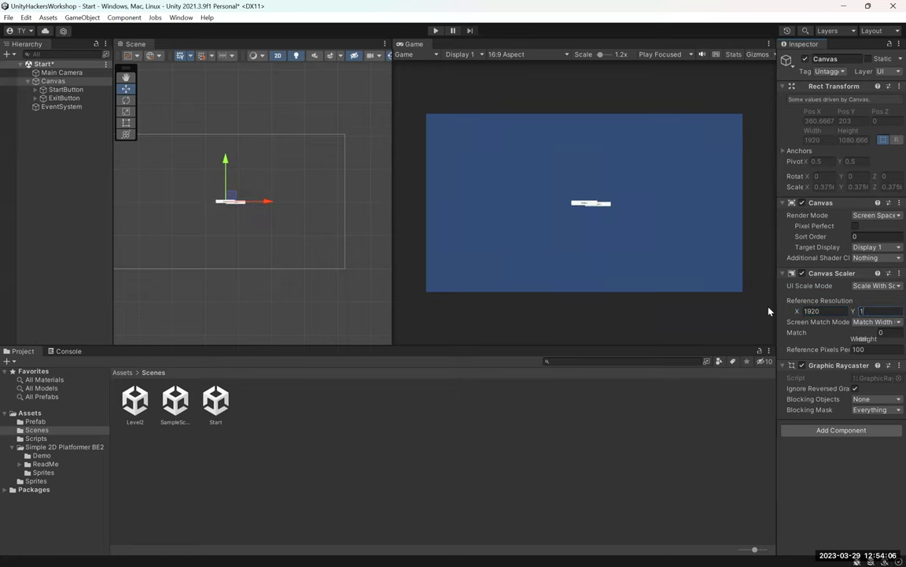
# - Centre StartButton above the middle and place ExitButton at Pos Y -80
pyautogui.click(67, 89)
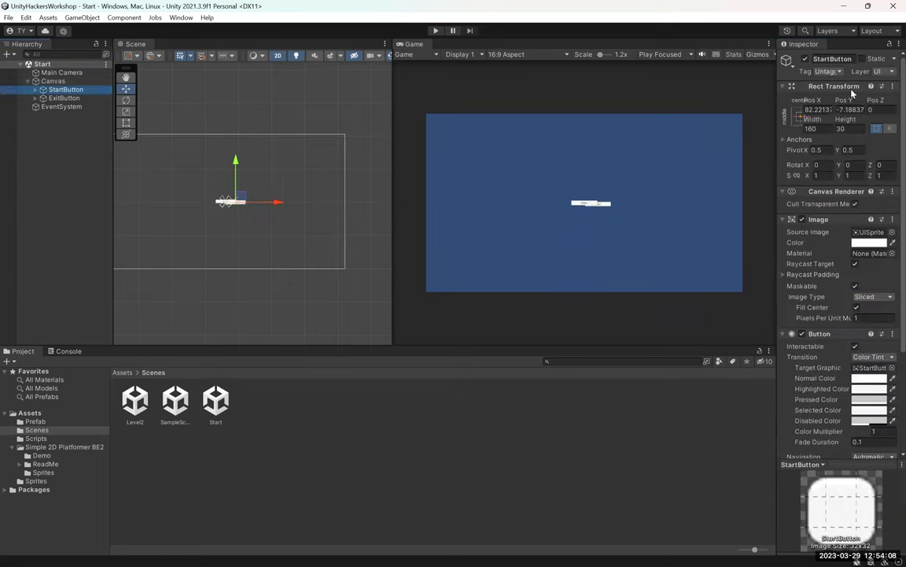
pyautogui.moveTo(225, 201); pyautogui.dragTo(226, 204)
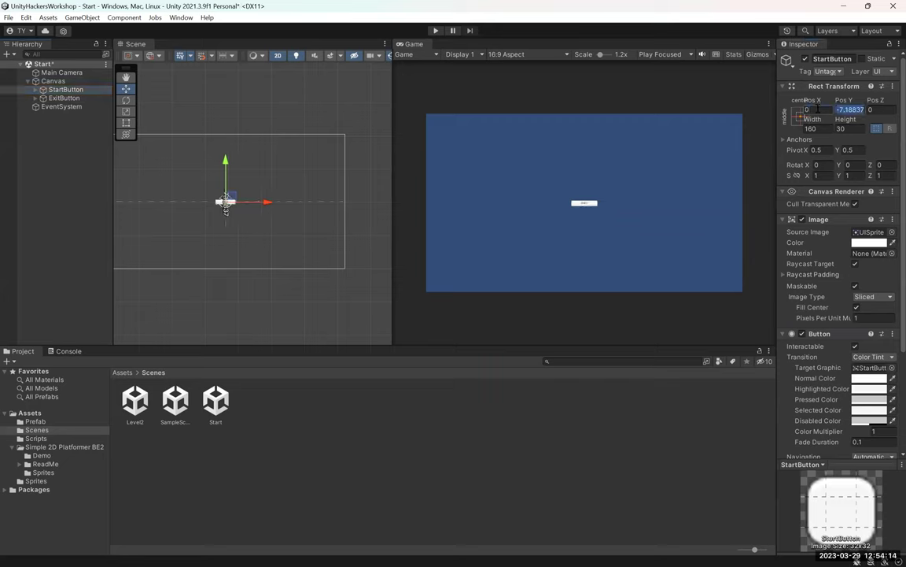
pyautogui.moveTo(225, 202); pyautogui.dragTo(225, 193)
pyautogui.click(225, 202)
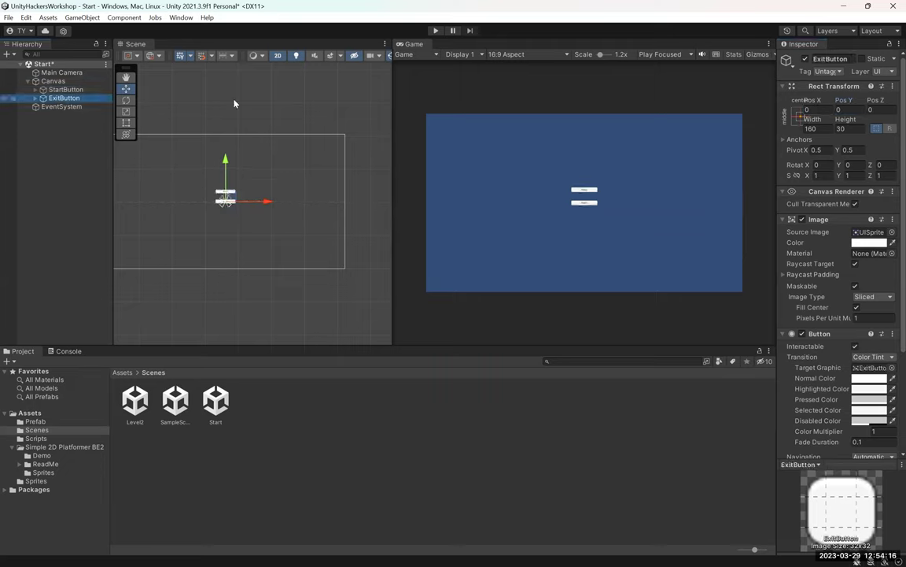
pyautogui.click(843, 110)
pyautogui.write('-80')
pyautogui.hotkey('ctrl', 's')
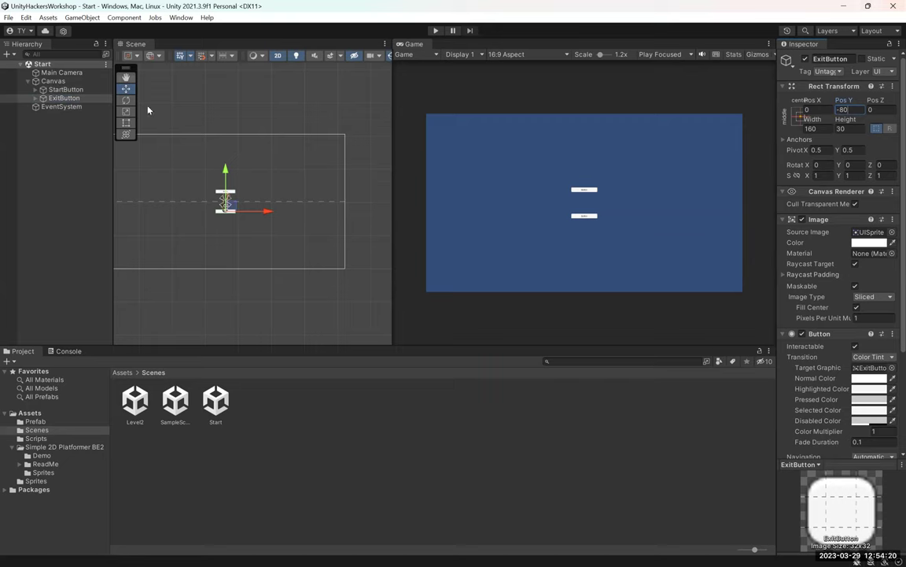
# - Resize both StartButton and ExitButton to width 320 and height 100
pyautogui.click(66, 89)
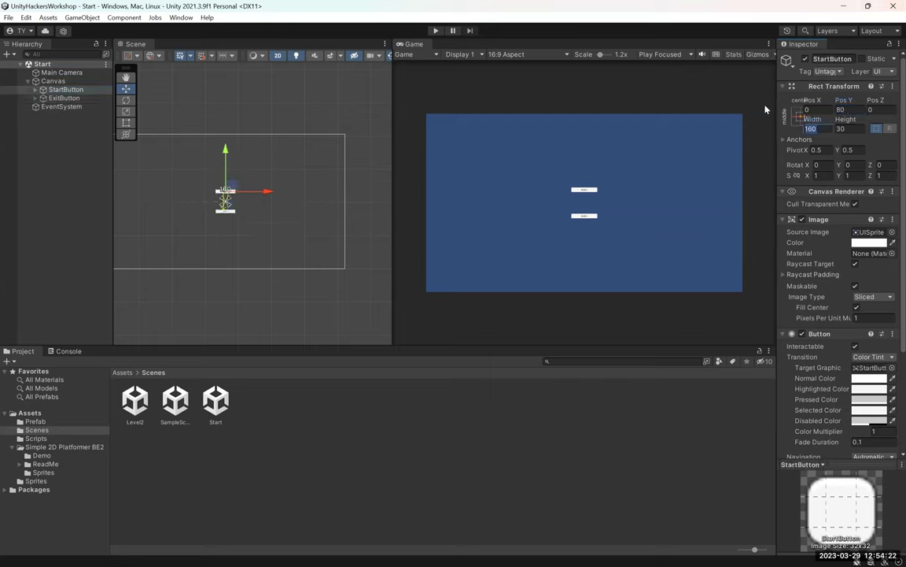
pyautogui.write('320')
pyautogui.press('Tab')
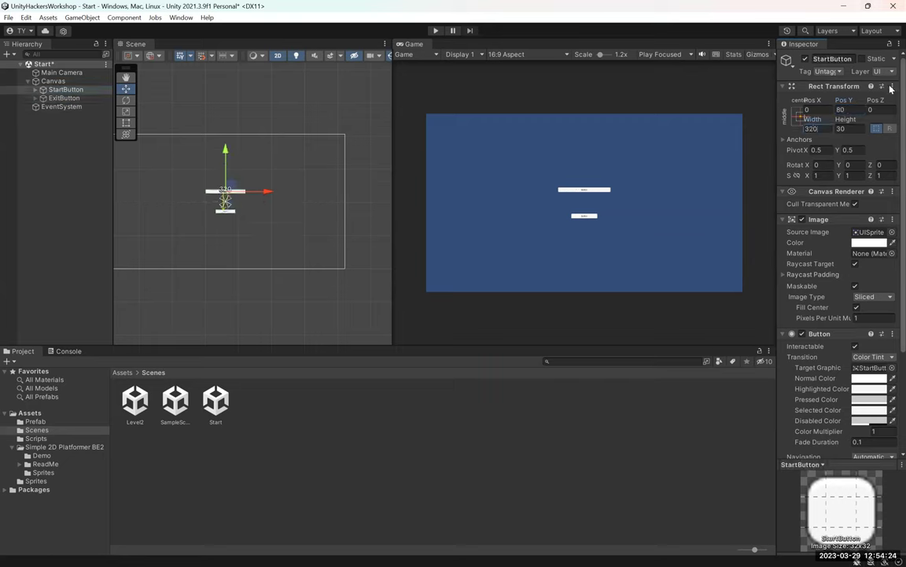
pyautogui.write('100')
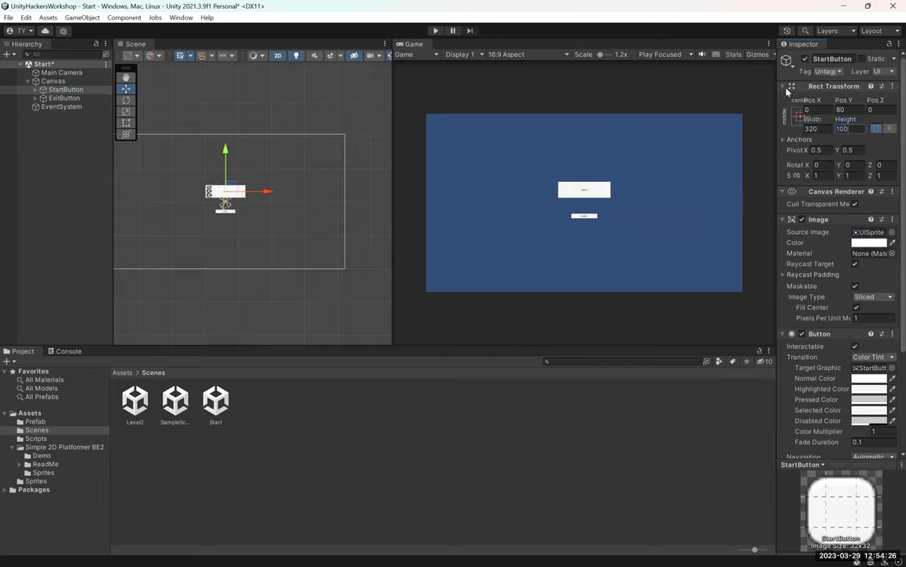
pyautogui.click(64, 98)
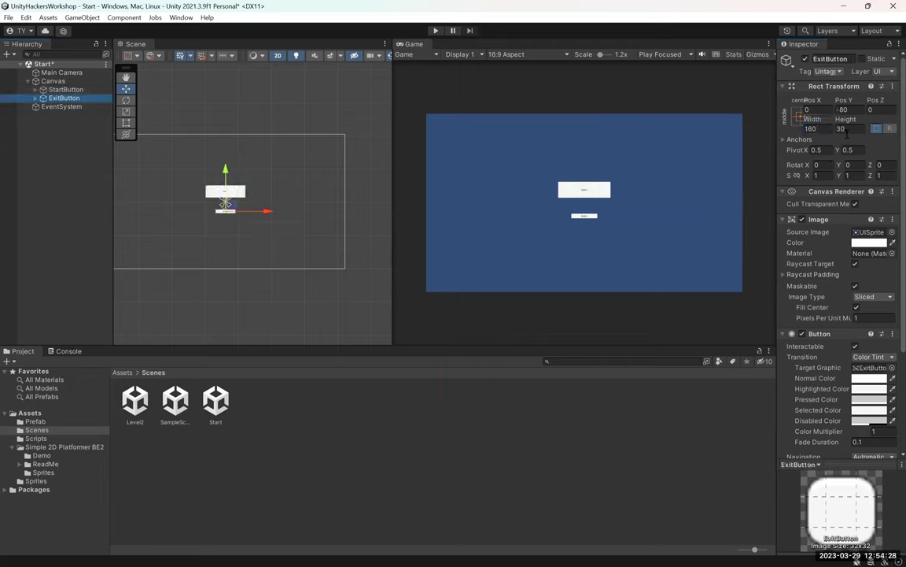
pyautogui.write('320')
pyautogui.press('Tab')
pyautogui.write('100')
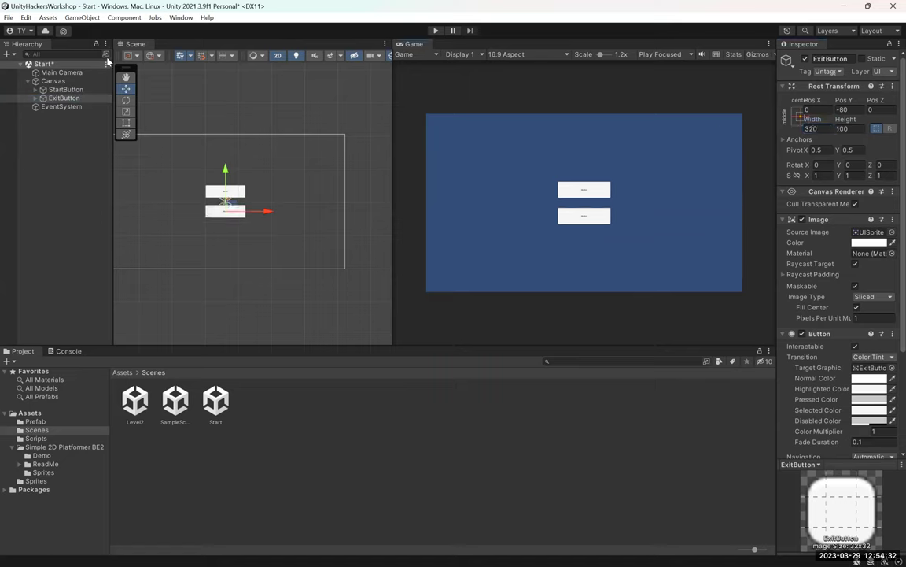
pyautogui.click(35, 90)
# - Set StartButton's label text to 'Start Game!' with font size 40 and save
pyautogui.click(36, 90)
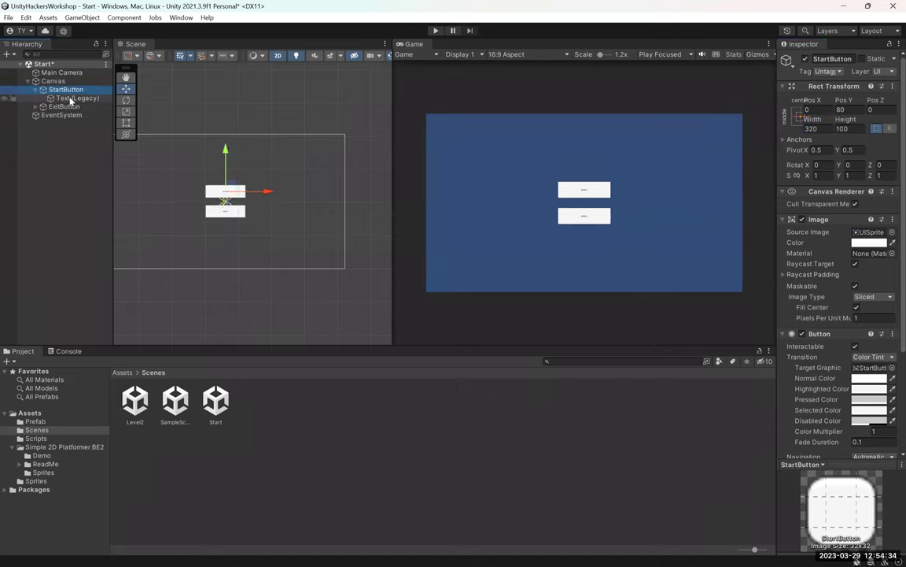
pyautogui.click(70, 98)
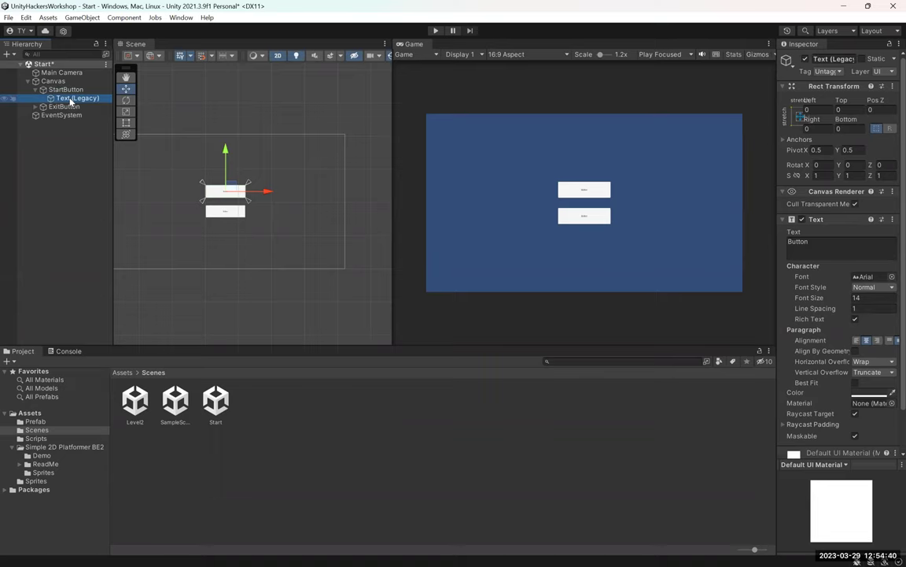
pyautogui.press('Tab')
pyautogui.write('Start Game!')
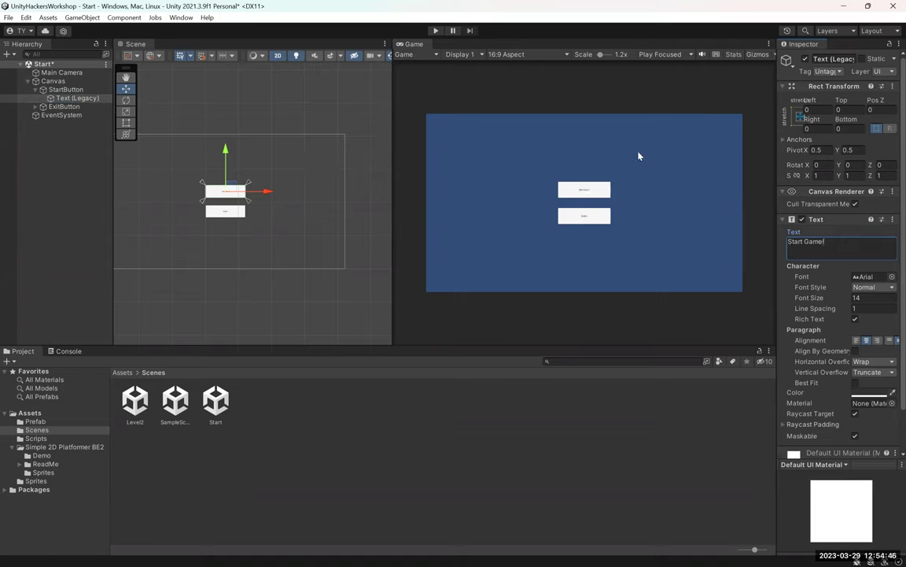
pyautogui.press('Tab')
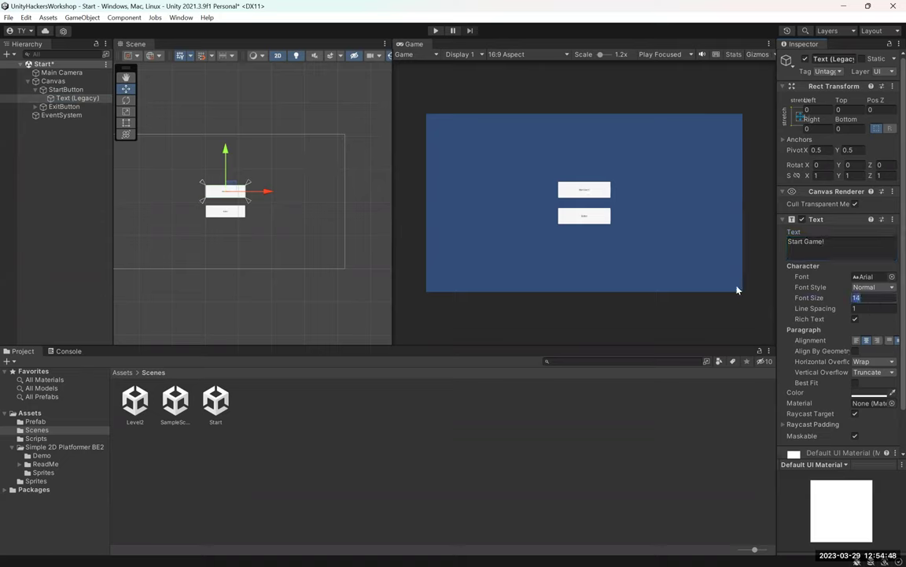
pyautogui.write('80')
pyautogui.hotkey('ctrl', 's')
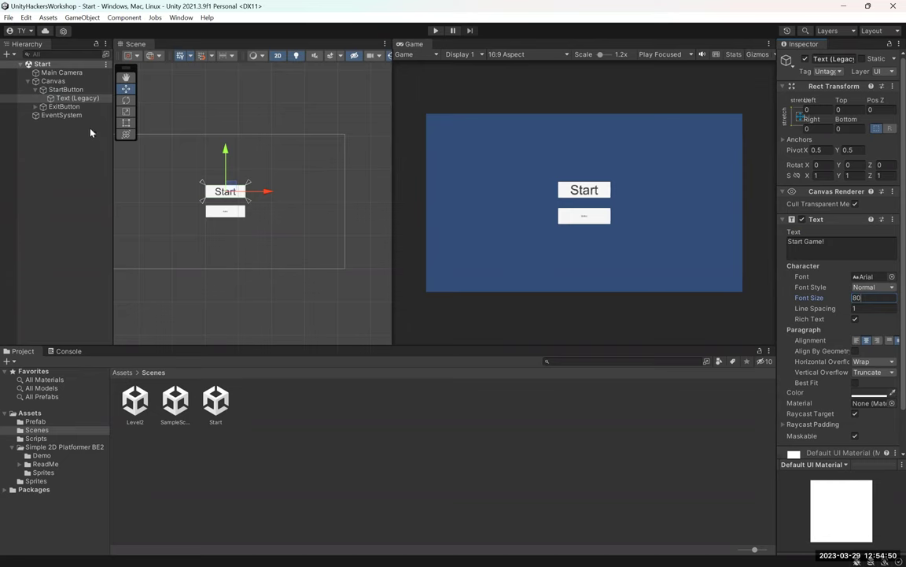
pyautogui.click(96, 106)
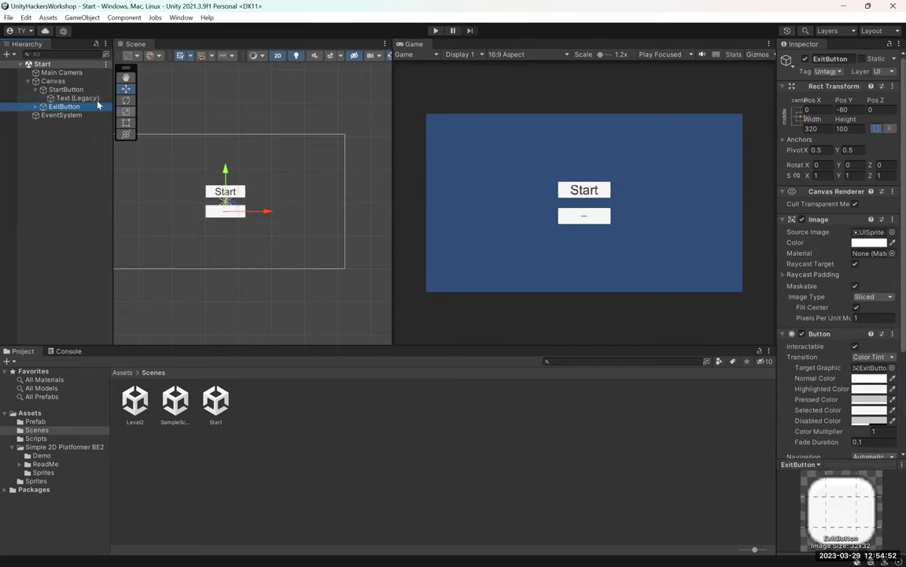
pyautogui.click(85, 98)
pyautogui.write('40')
pyautogui.hotkey('ctrl', 's')
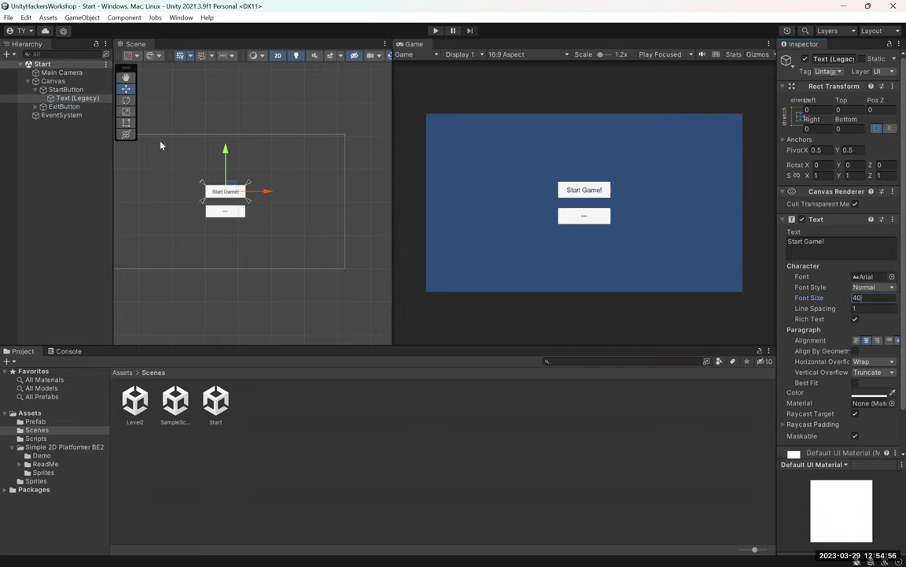
# - Set ExitButton's label text to 'Exit Game' with font size 40
pyautogui.click(63, 107)
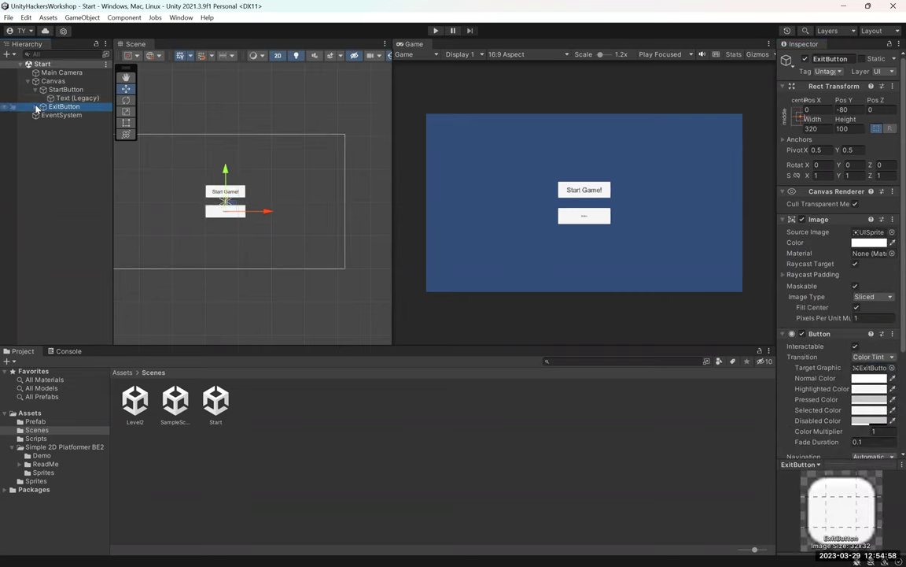
pyautogui.click(35, 107)
pyautogui.click(77, 115)
pyautogui.click(826, 242)
pyautogui.write('E')
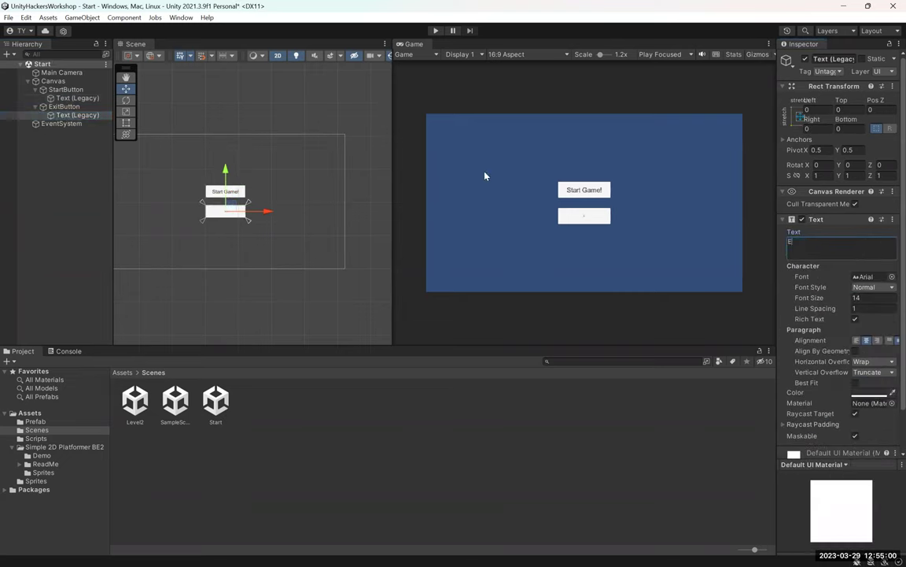
pyautogui.write('xit Game')
pyautogui.click(795, 296)
pyautogui.press('End')
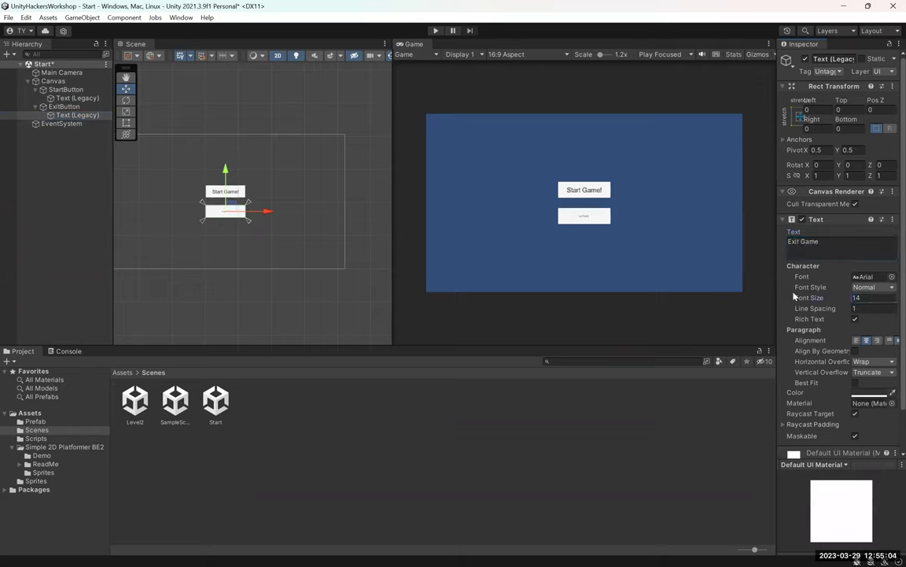
pyautogui.press('BackSpace')
pyautogui.press('BackSpace')
pyautogui.write('40')
pyautogui.press('Return')
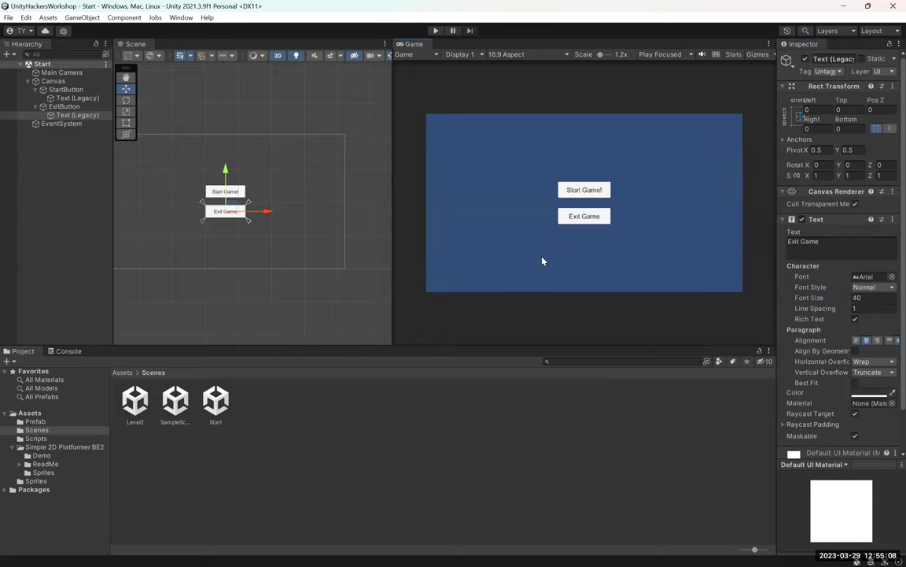
# - Play-test the Start menu scene, stop it, then show the Prefab folder's assets
pyautogui.click(437, 30)
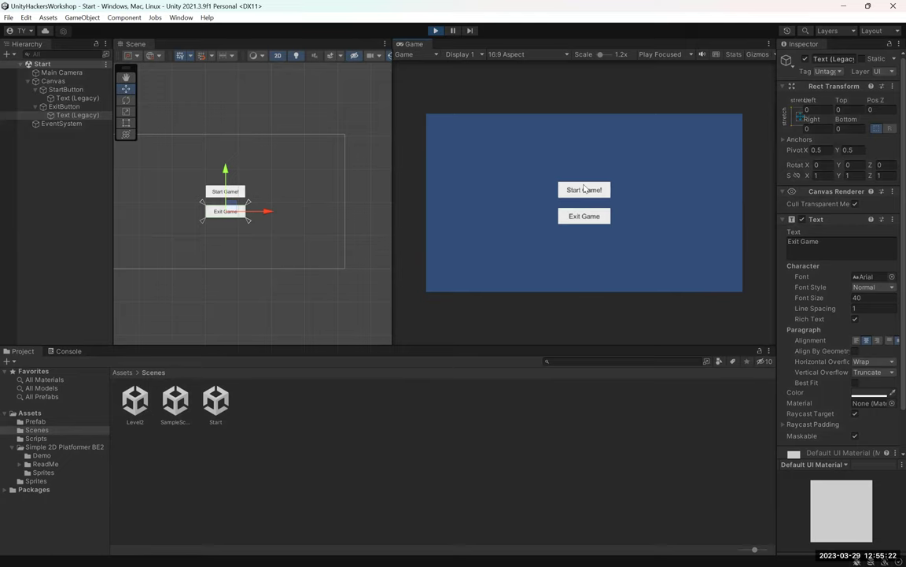
pyautogui.click(432, 31)
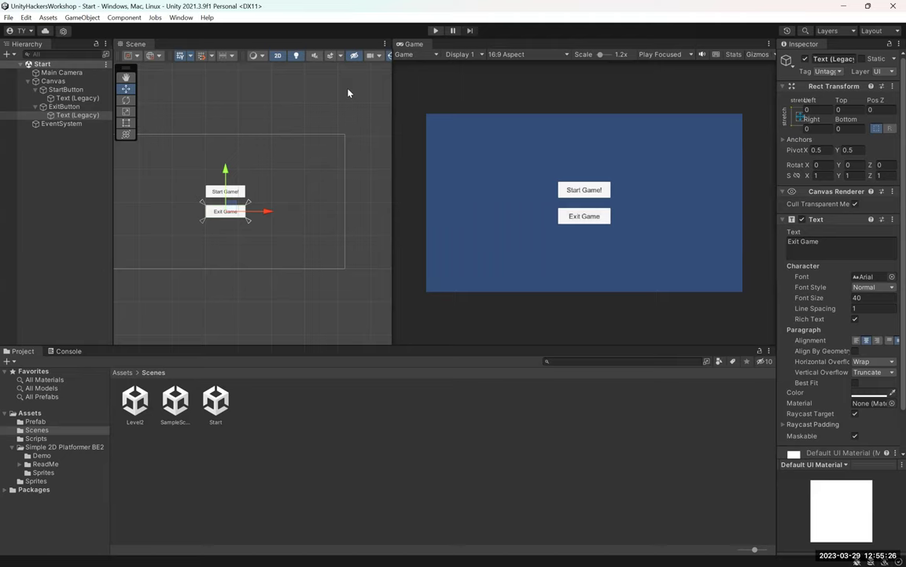
pyautogui.click(36, 421)
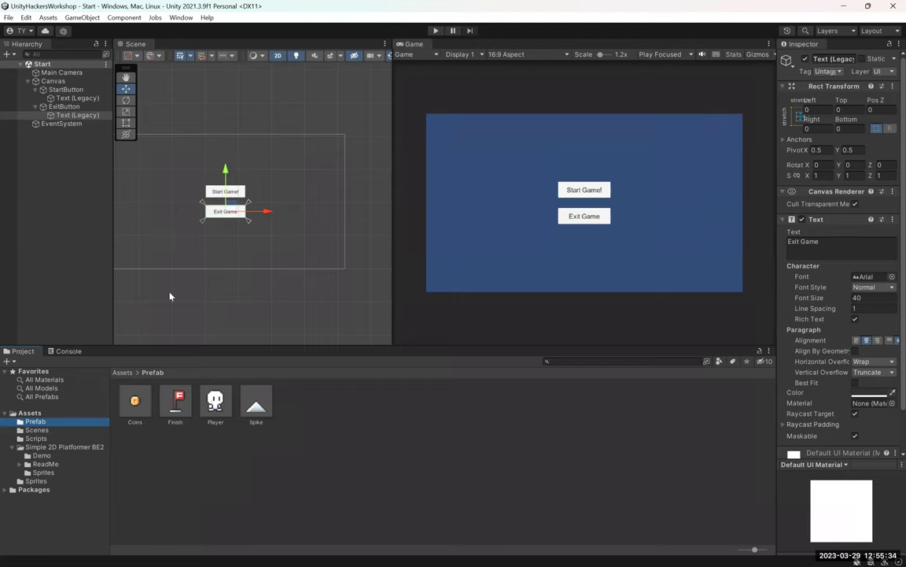
# - Create an empty GameObject named StartManager in the Hierarchy and save the scene
pyautogui.rightClick(94, 176)
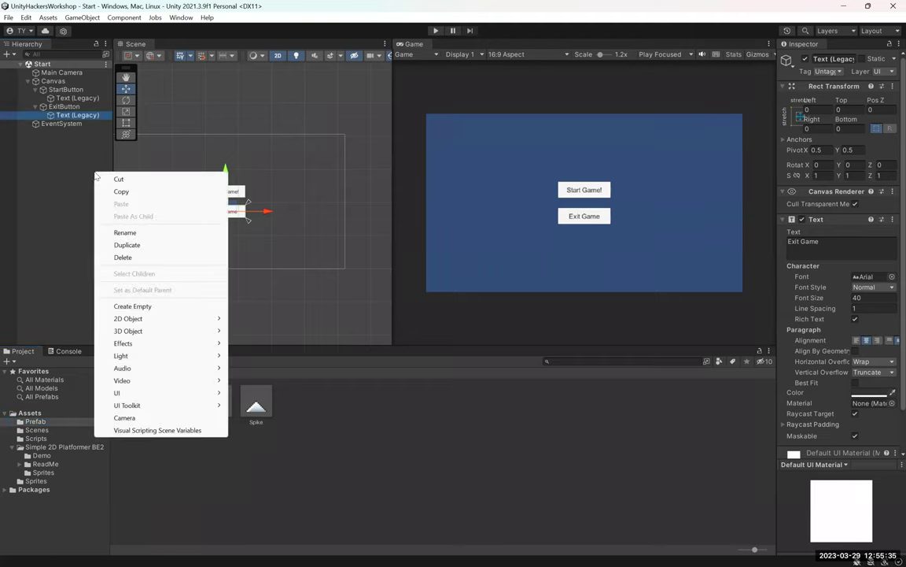
pyautogui.click(137, 306)
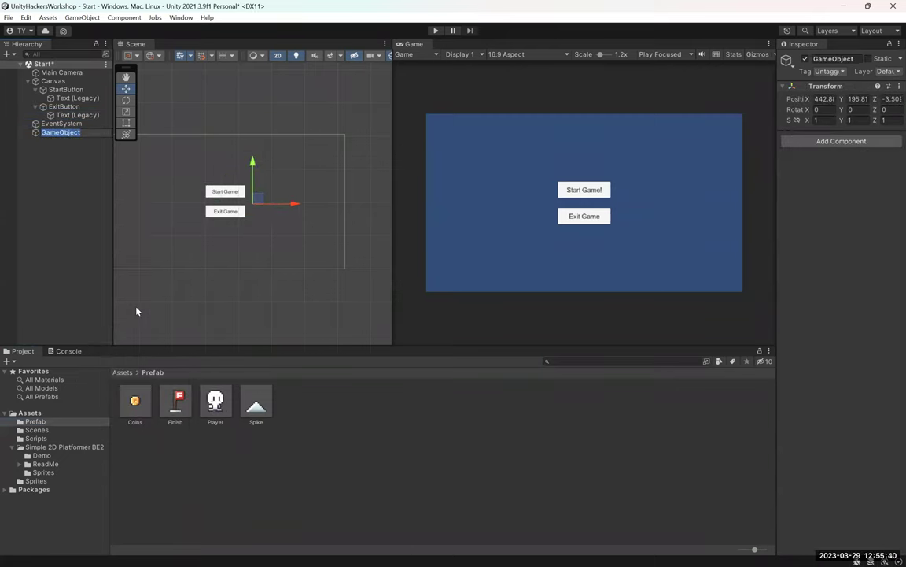
pyautogui.write('StartManager')
pyautogui.press('Return')
pyautogui.hotkey('ctrl', 's')
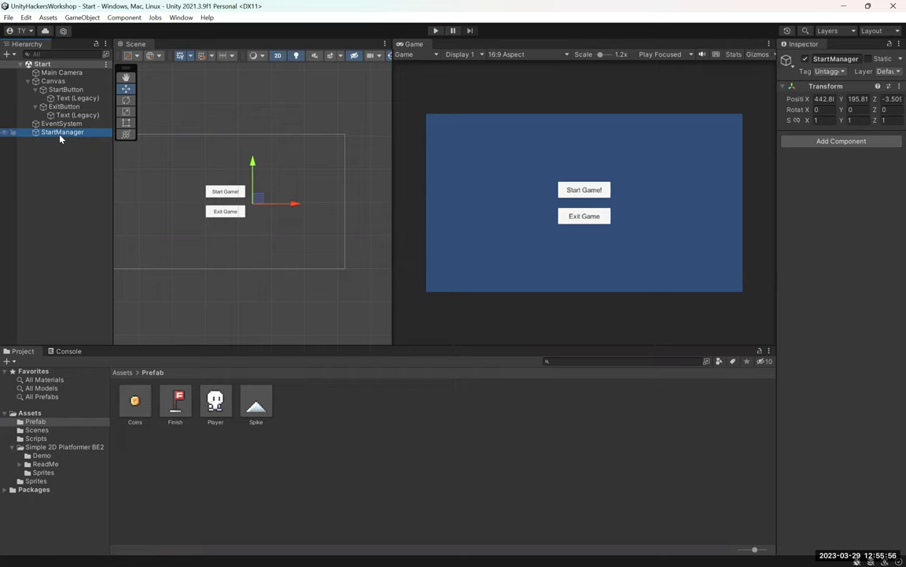
# - Create a C# script named StartManager in Scripts and open it in Visual Studio
pyautogui.click(36, 438)
pyautogui.rightClick(272, 440)
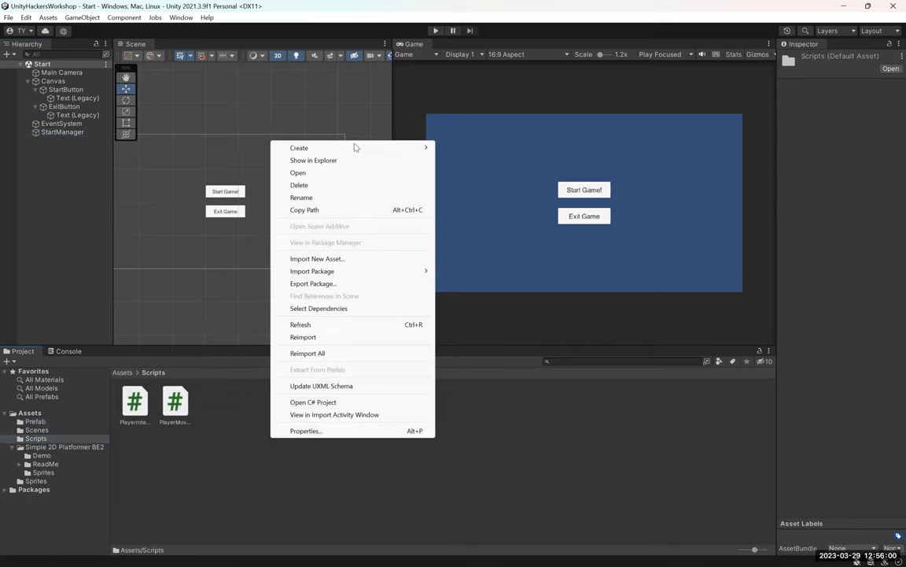
pyautogui.moveTo(356, 149)
pyautogui.click(468, 56)
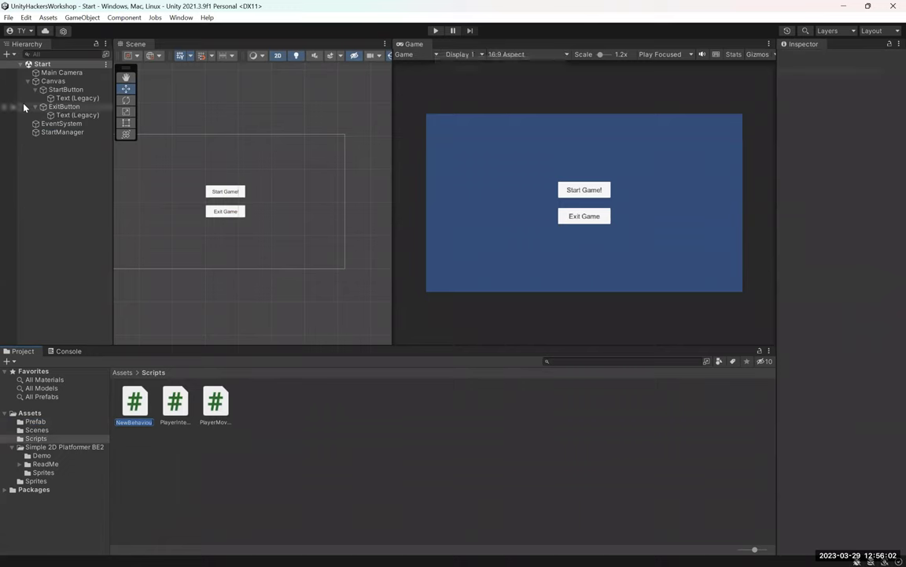
pyautogui.write('StartManager')
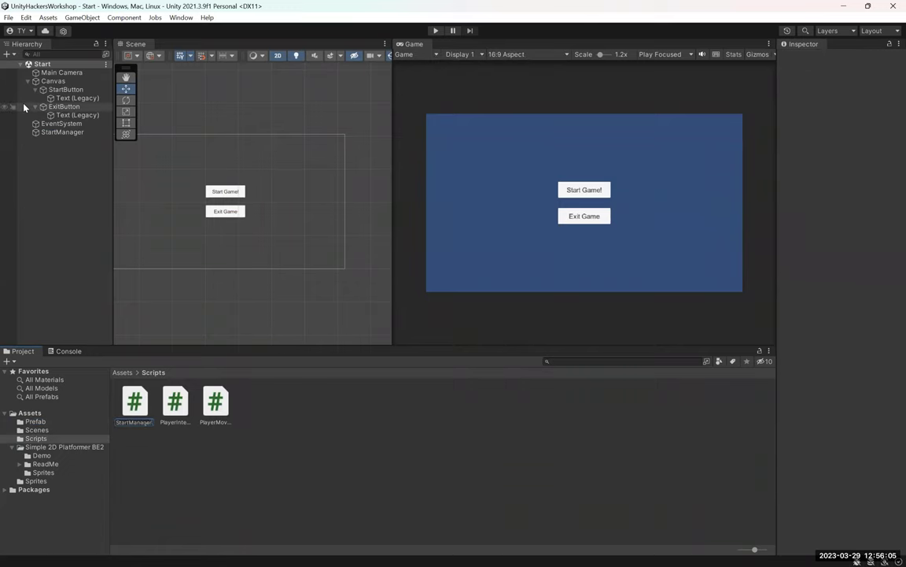
pyautogui.press('Return')
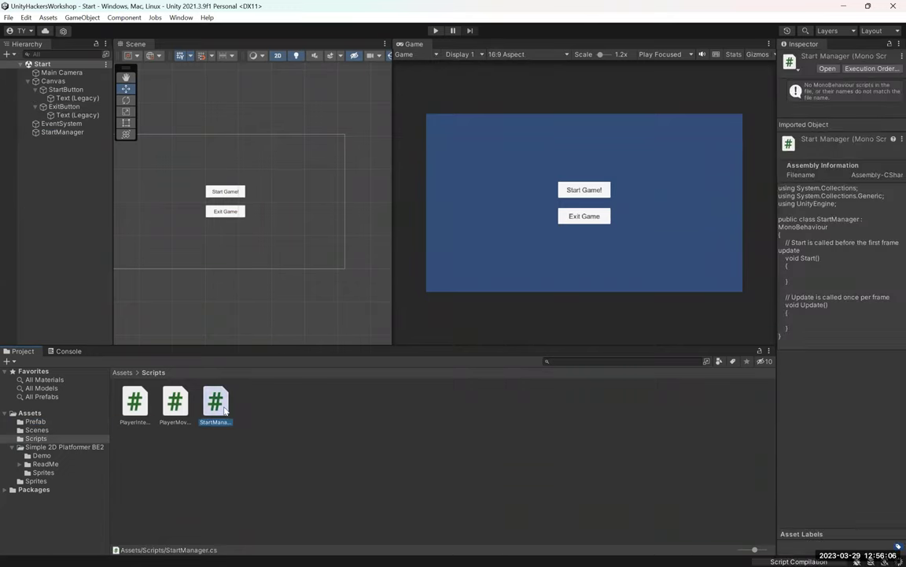
pyautogui.doubleClick(217, 401)
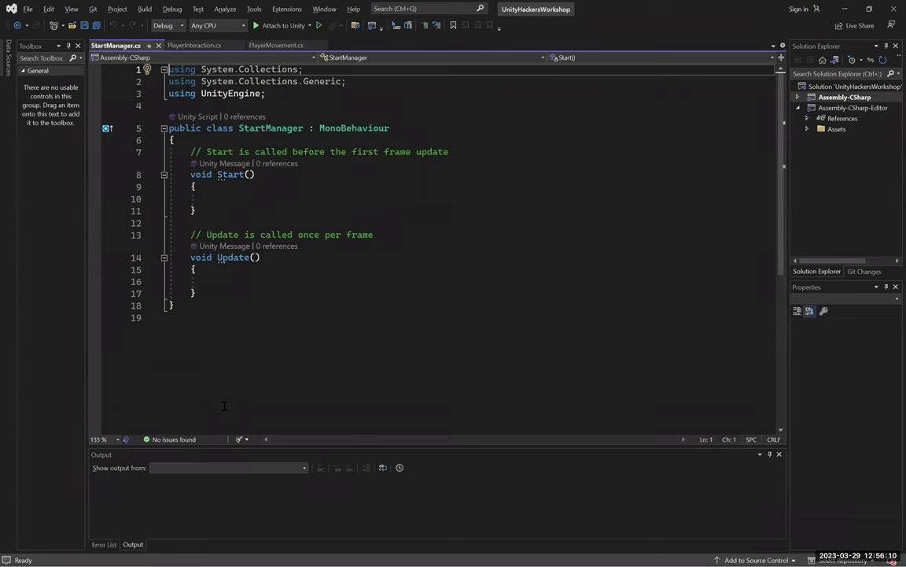
# - Replace the default Start and Update methods with a public void StartGame method
pyautogui.moveTo(196, 293); pyautogui.dragTo(191, 151)
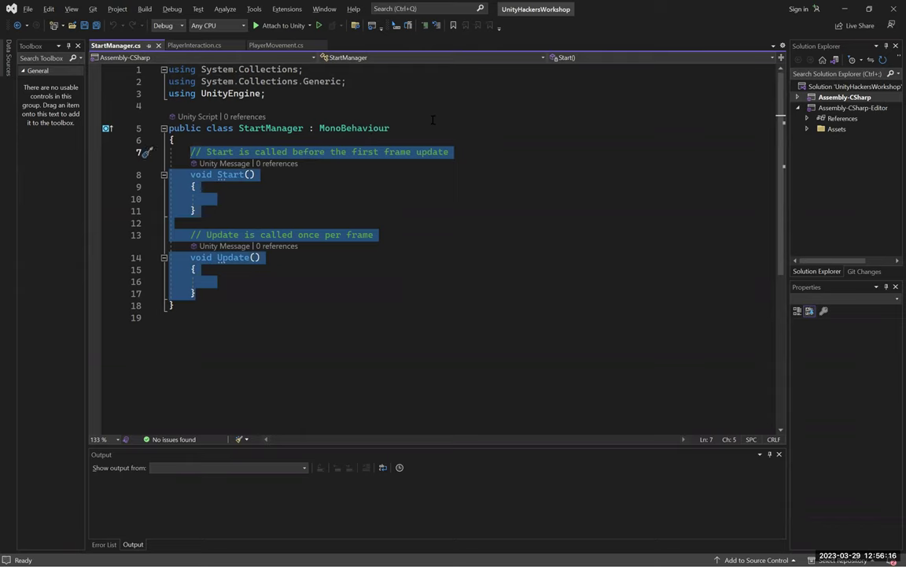
pyautogui.press('BackSpace')
pyautogui.write('public ')
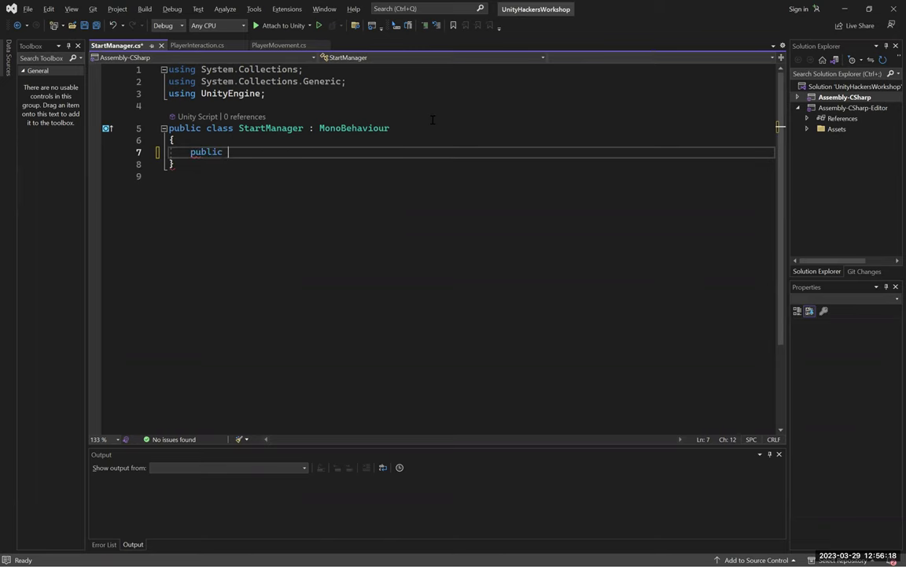
pyautogui.write('void ')
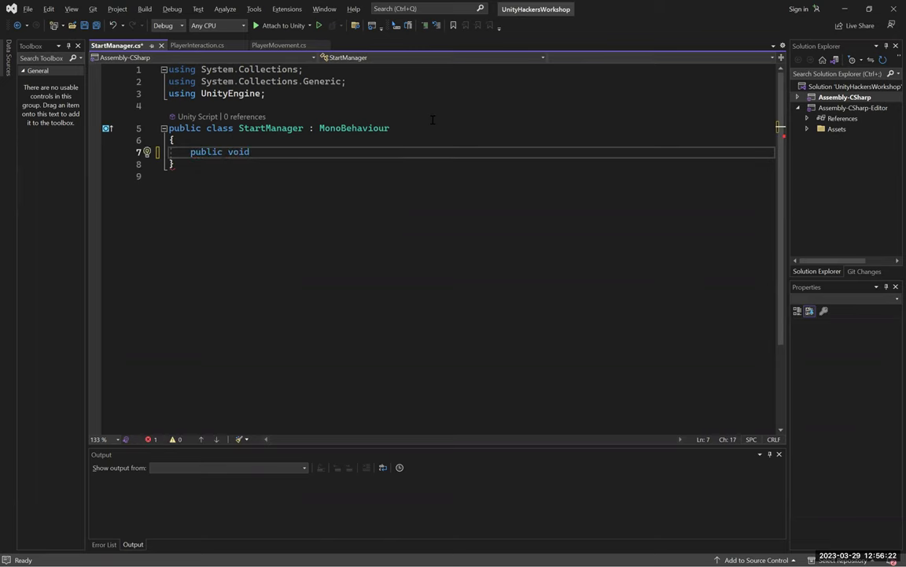
pyautogui.write('StartGam')
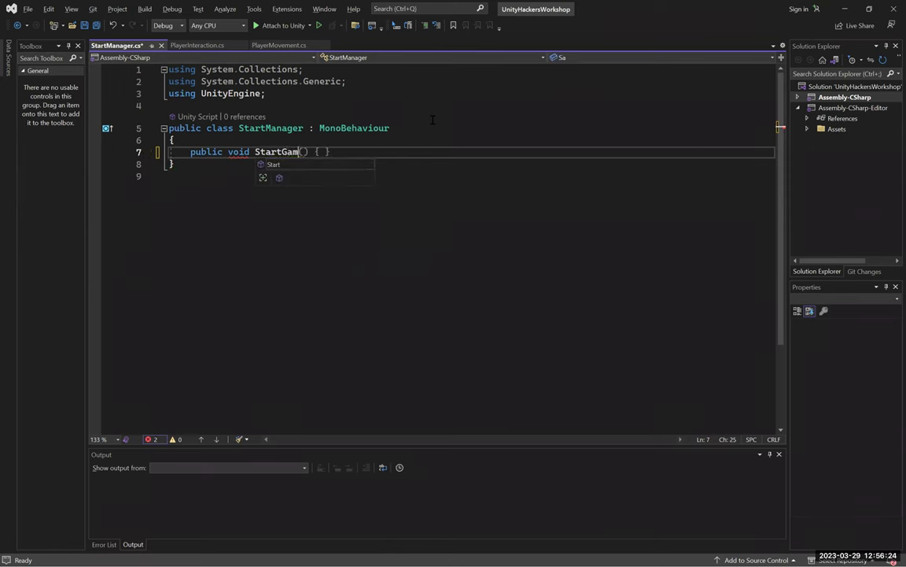
pyautogui.write('e')
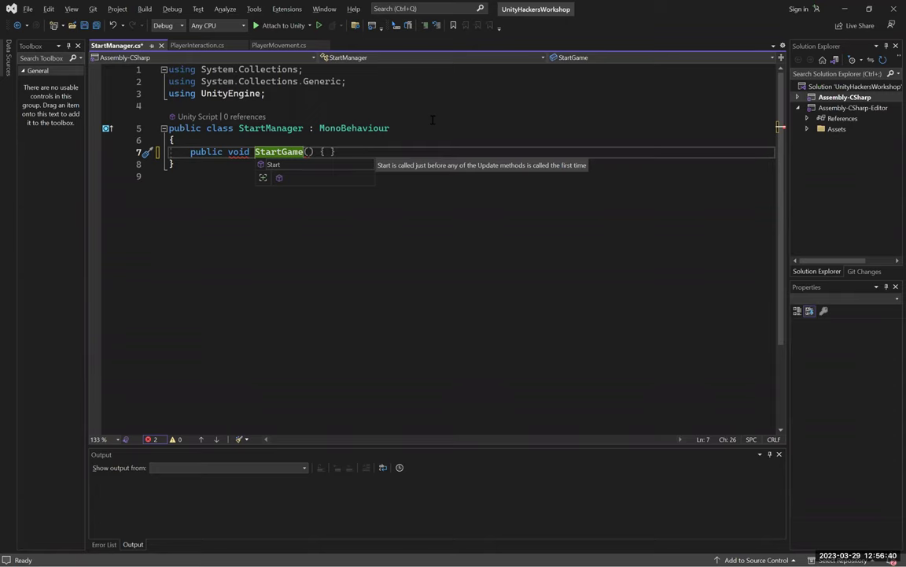
pyautogui.press('Return')
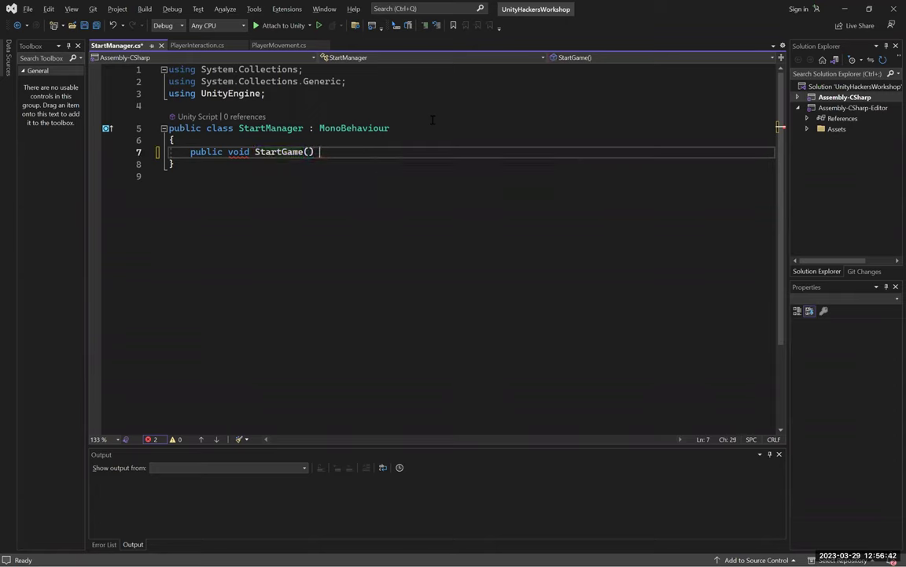
pyautogui.press('Return')
pyautogui.hotkey('ctrl', 's')
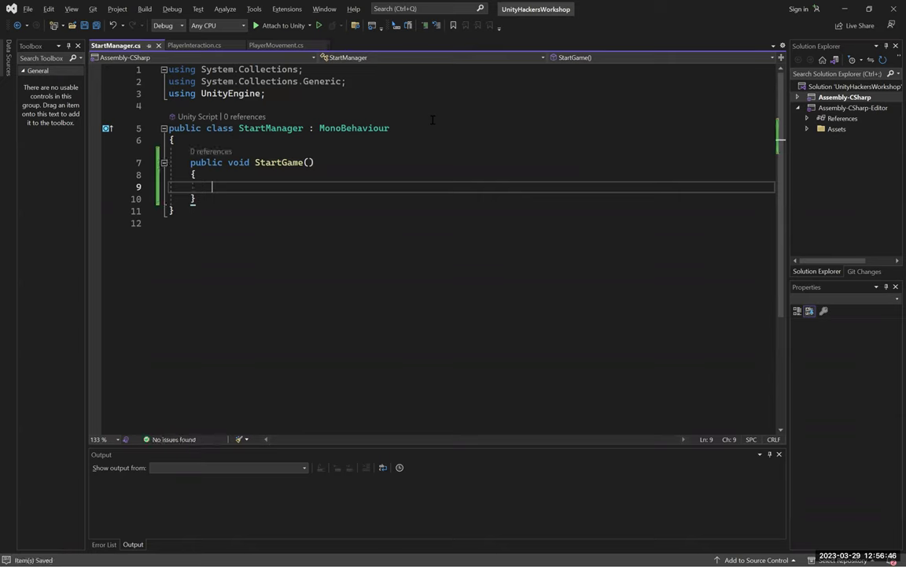
# - Make StartGame call SceneManager.LoadScene(1) and save the script
pyautogui.write('Sc')
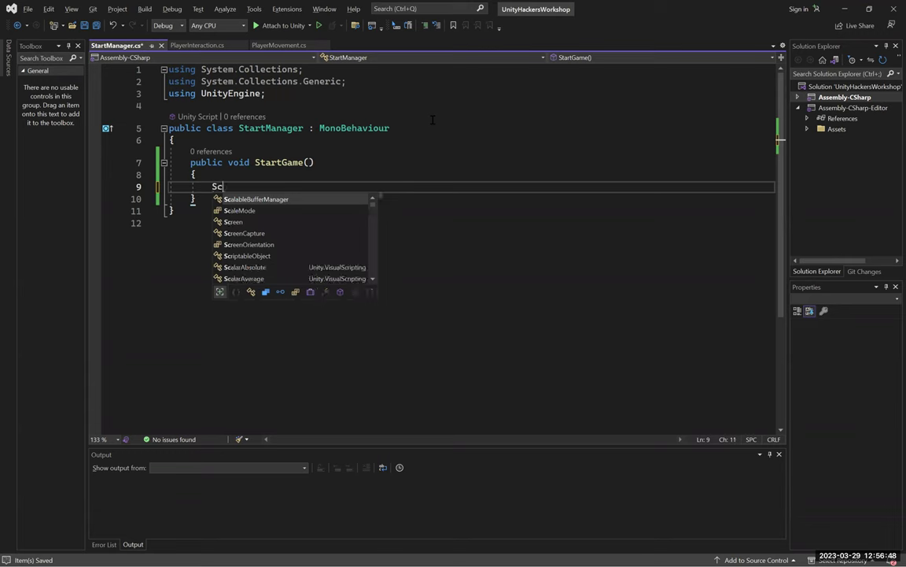
pyautogui.write('eneManager.')
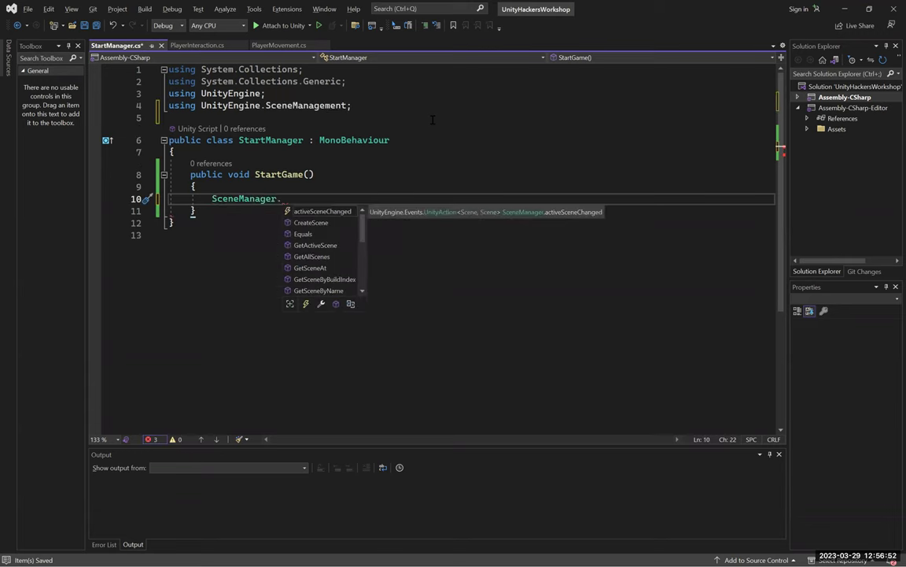
pyautogui.write('LoadScene(')
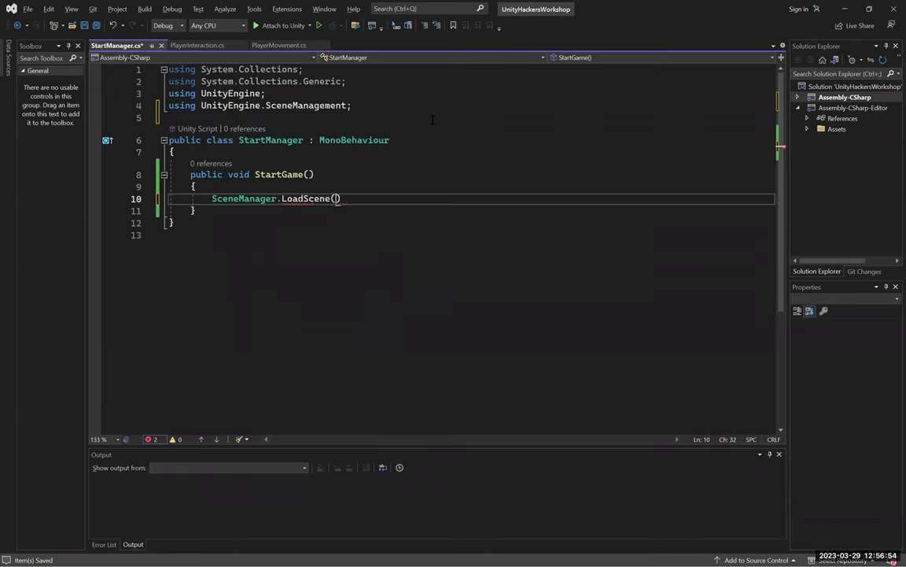
pyautogui.write(');')
pyautogui.hotkey('ctrl', 's')
pyautogui.press('Left')
pyautogui.press('Left')
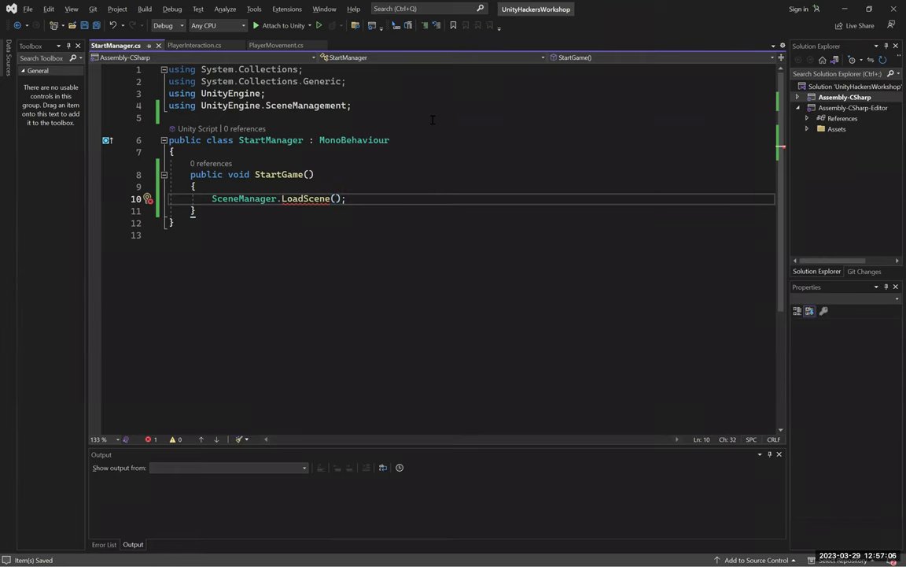
pyautogui.write('1')
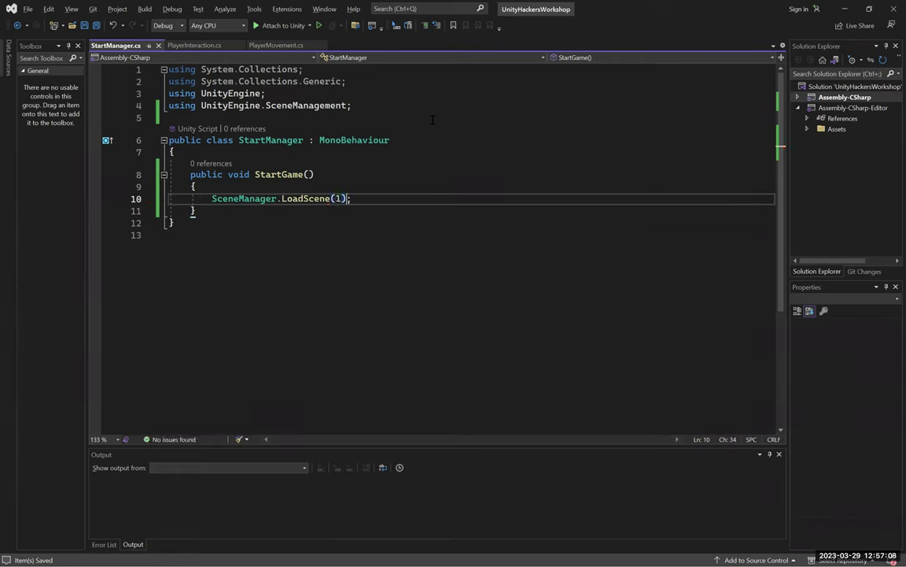
pyautogui.hotkey('ctrl', 's')
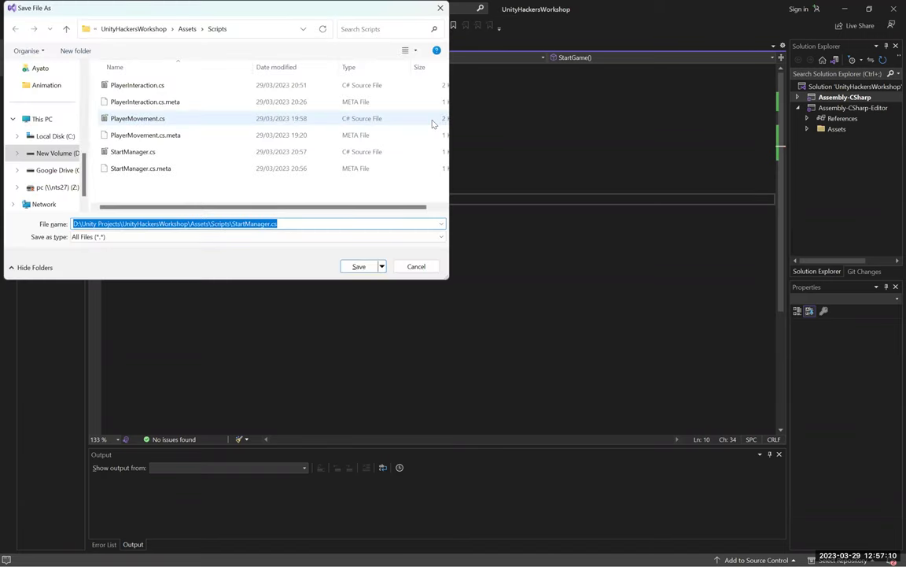
# - Dismiss the Save As dialog and add a public ExitGame() method calling Application.Quit()
pyautogui.click(415, 264)
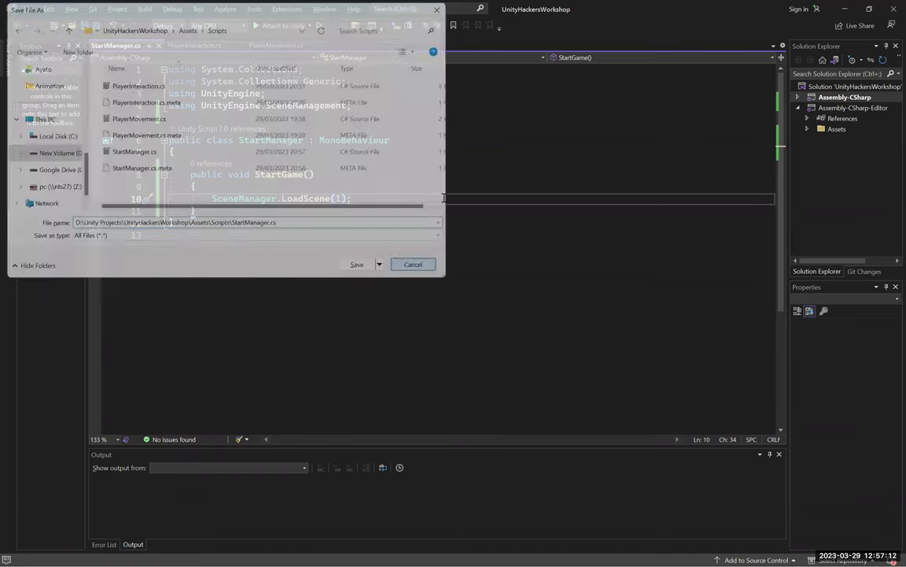
pyautogui.click(252, 211)
pyautogui.press('Return')
pyautogui.press('Return')
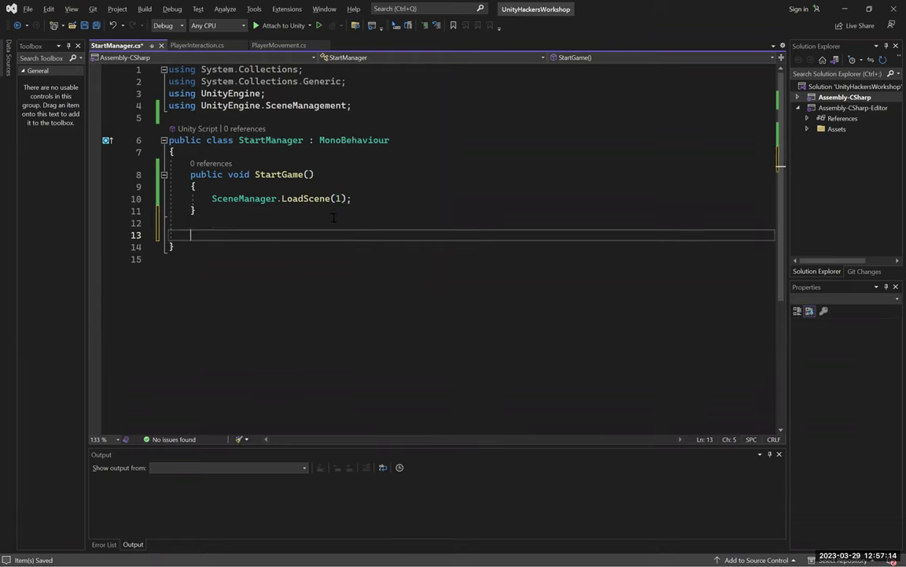
pyautogui.write('public')
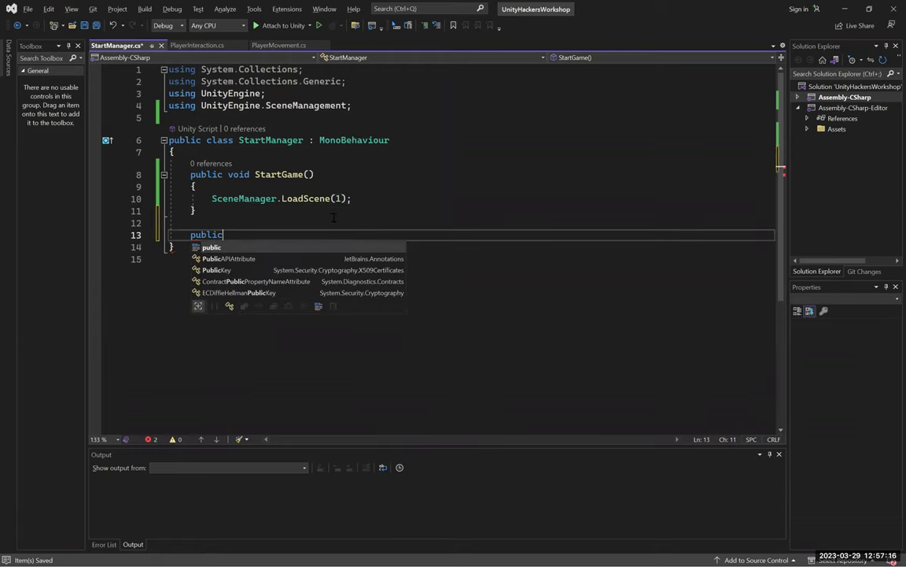
pyautogui.write(' void Exi')
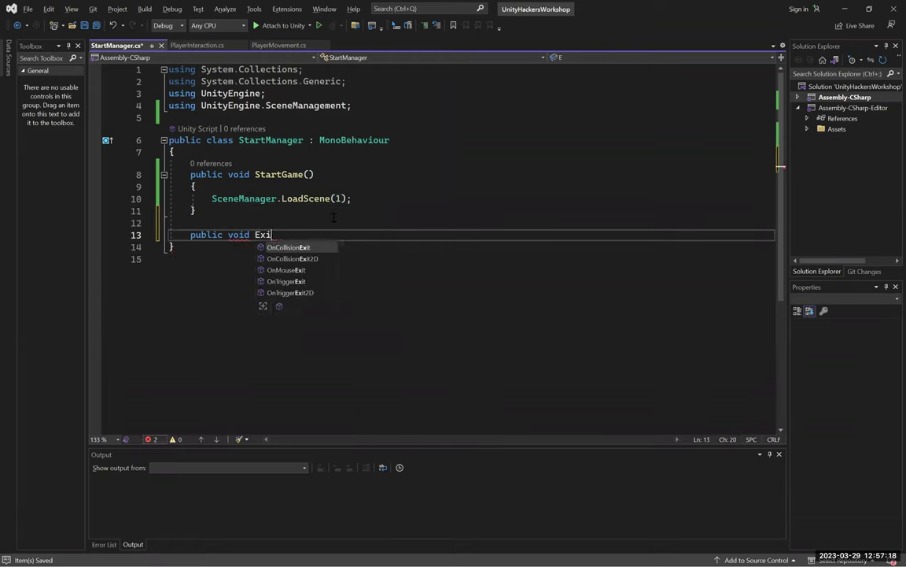
pyautogui.write('tGame()')
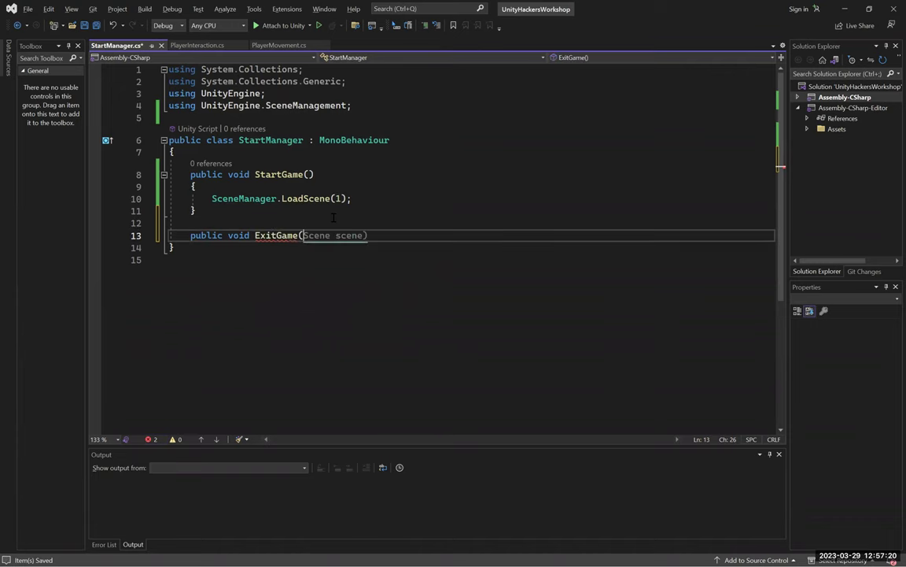
pyautogui.press('Return')
pyautogui.write('{')
pyautogui.press('Return')
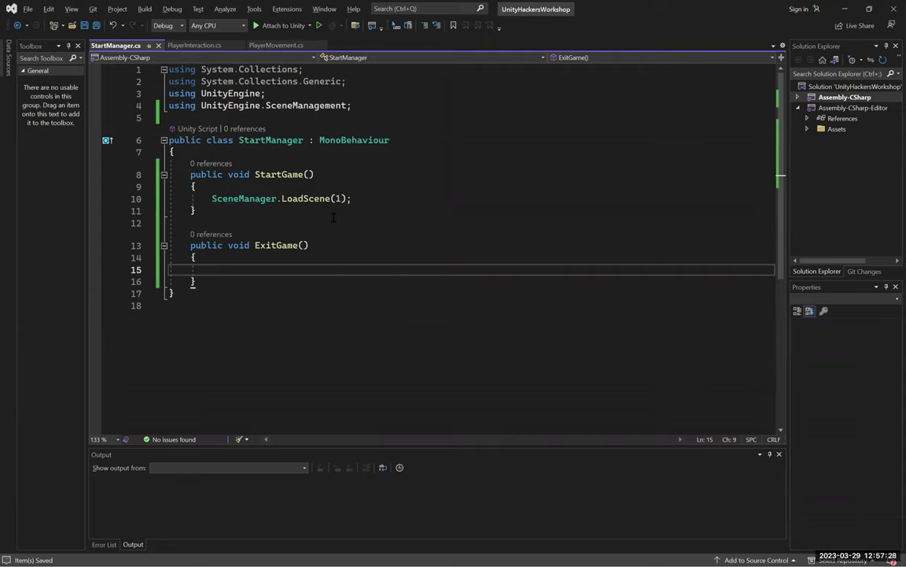
pyautogui.write('Application')
pyautogui.press('Tab')
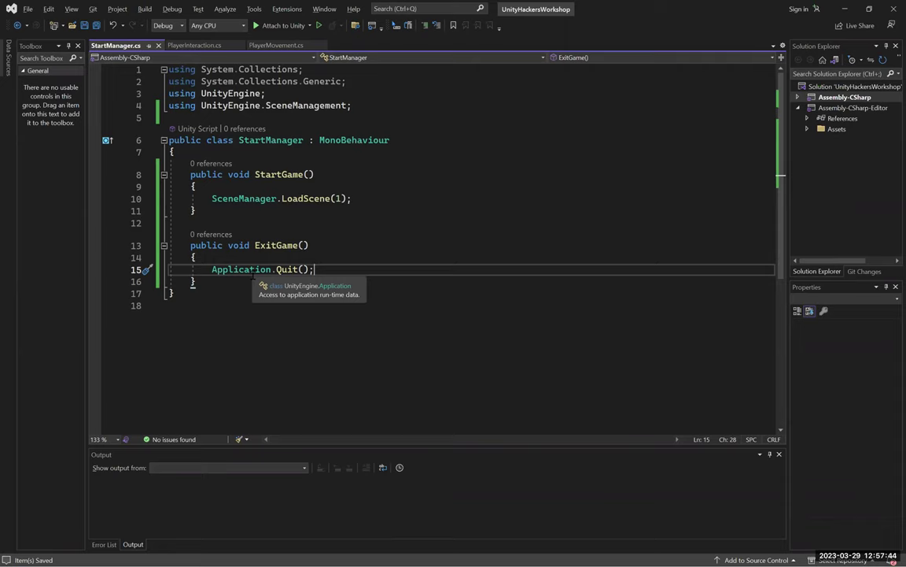
pyautogui.click(390, 260)
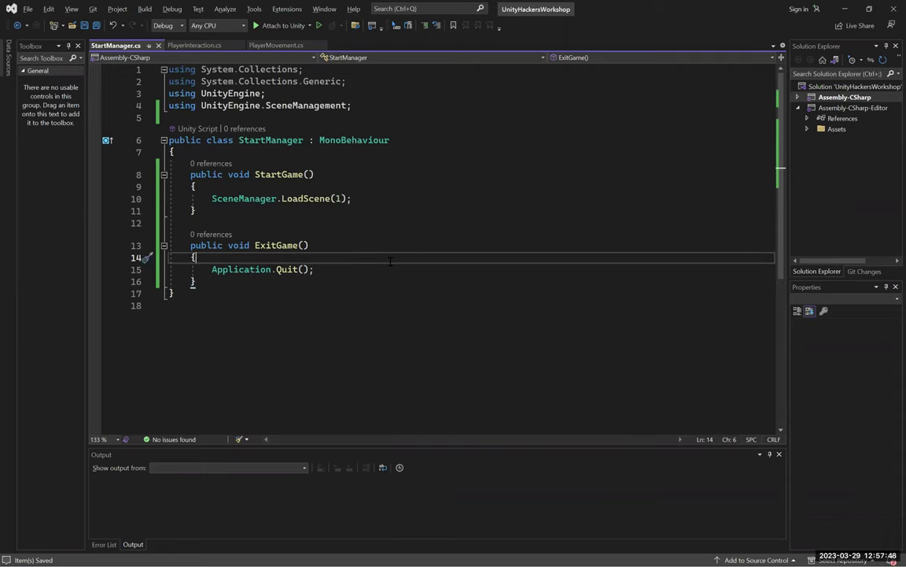
# - Add Debug.Log("Quitting Game...") after the Quit call and save the script
pyautogui.click(361, 271)
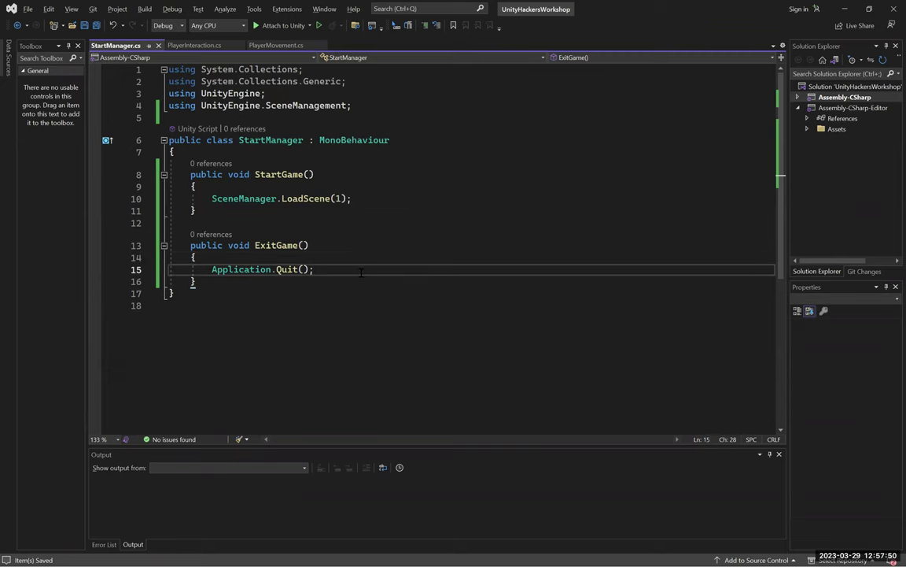
pyautogui.press('Return')
pyautogui.write('Deb')
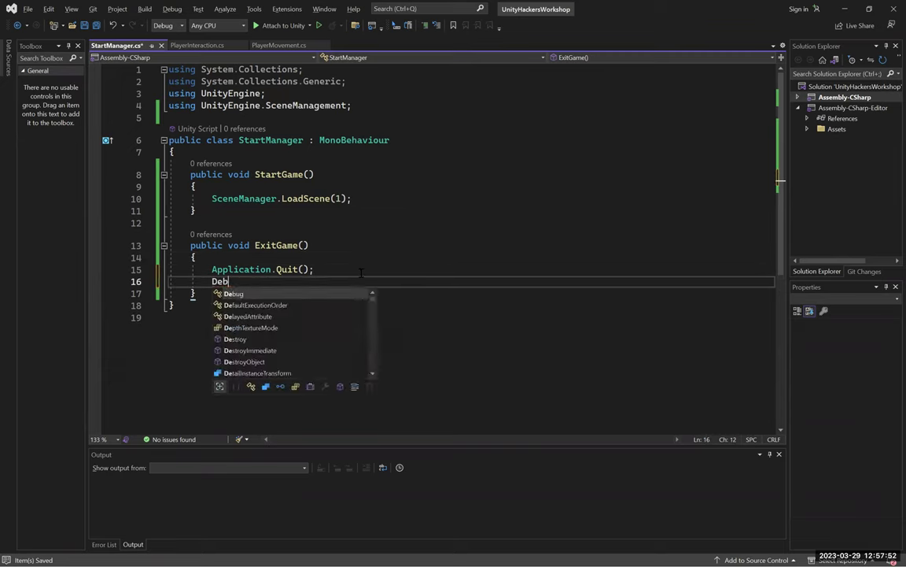
pyautogui.write('ug.Log("Q')
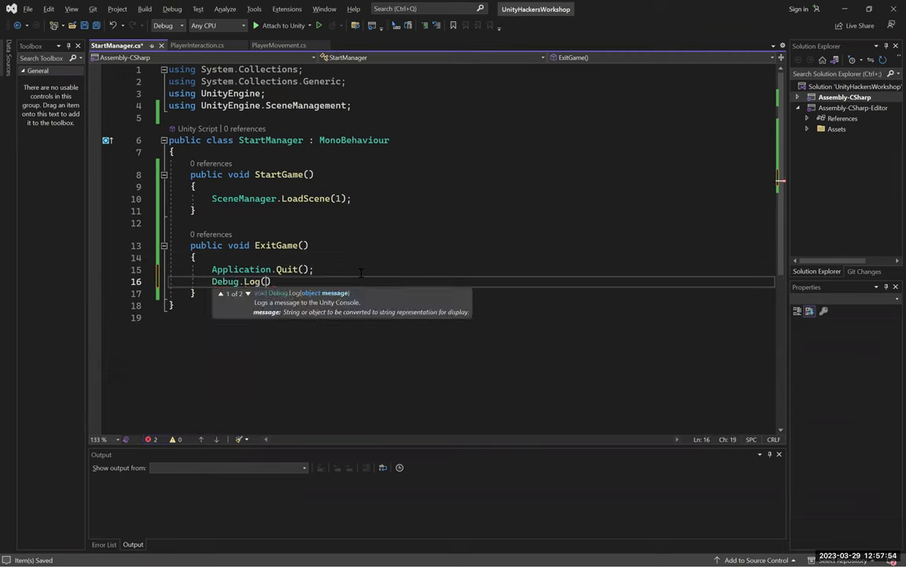
pyautogui.write('uitting Game...");')
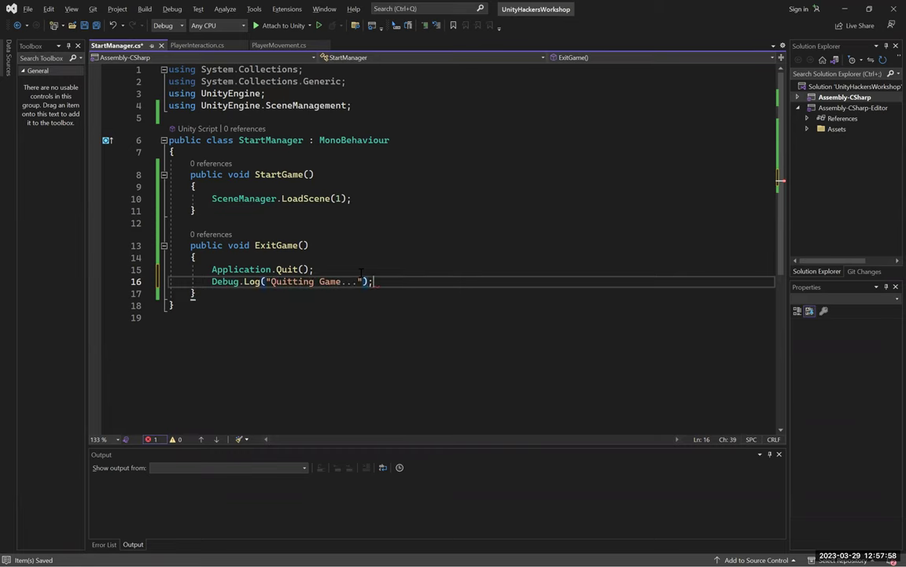
pyautogui.hotkey('ctrl', ';')
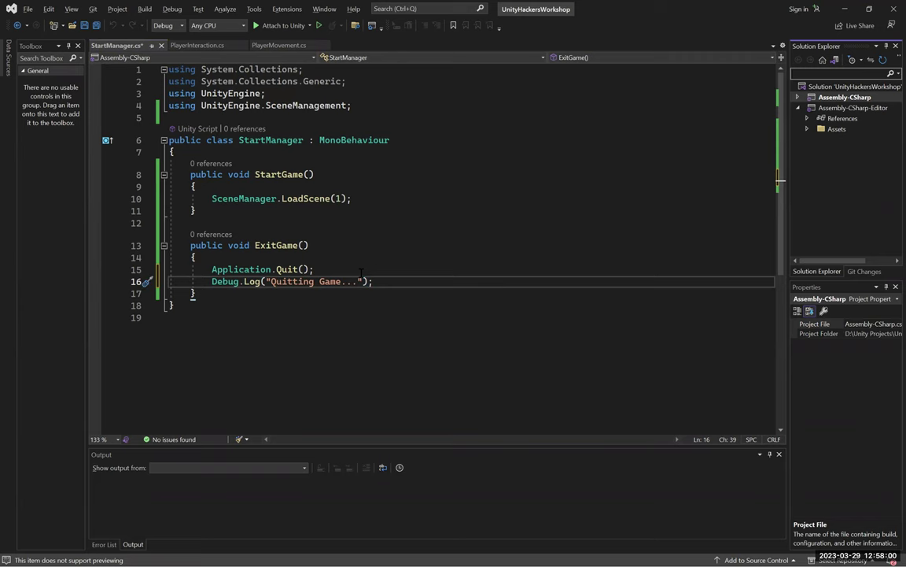
pyautogui.click(398, 269)
pyautogui.hotkey('ctrl', 's')
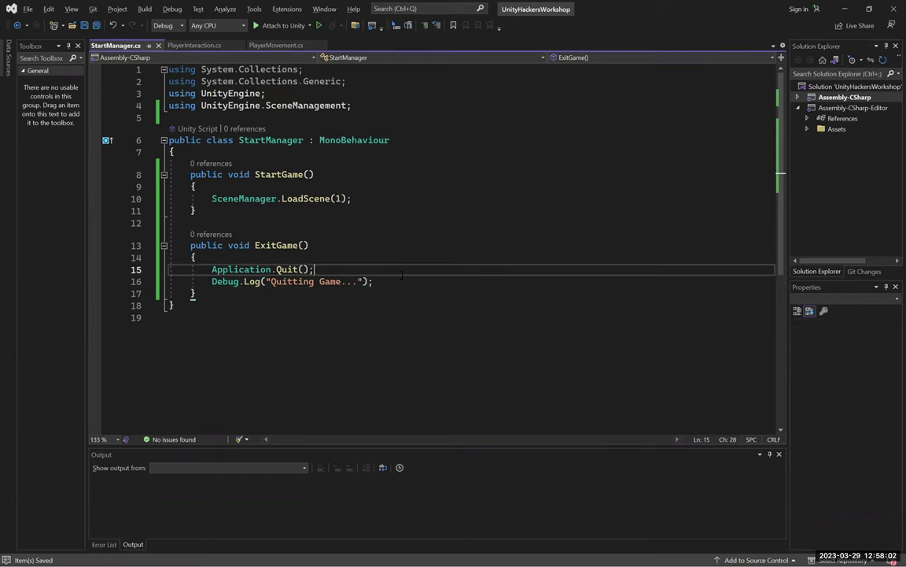
pyautogui.hotkey('alt', 'Tab')
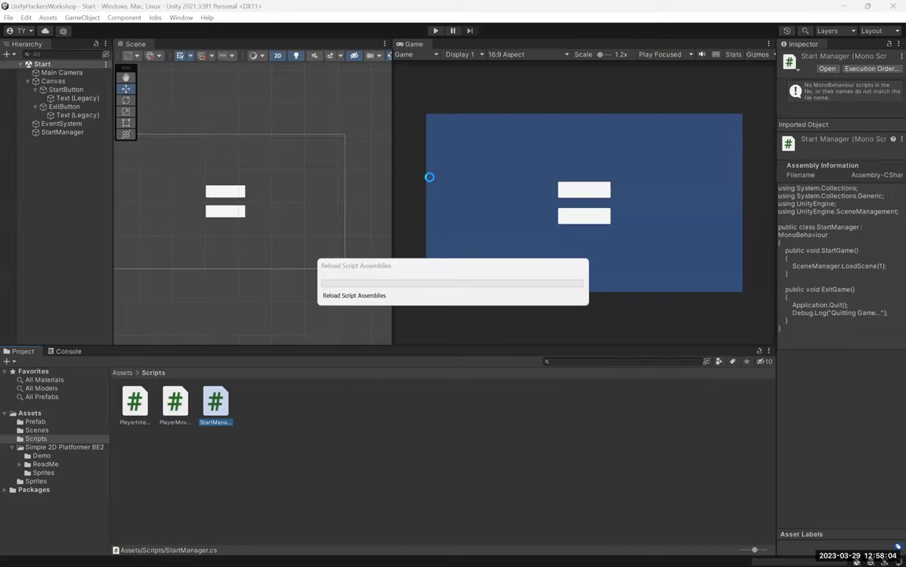
# - Attach StartManager.cs to the StartManager object and save the scene
pyautogui.click(62, 131)
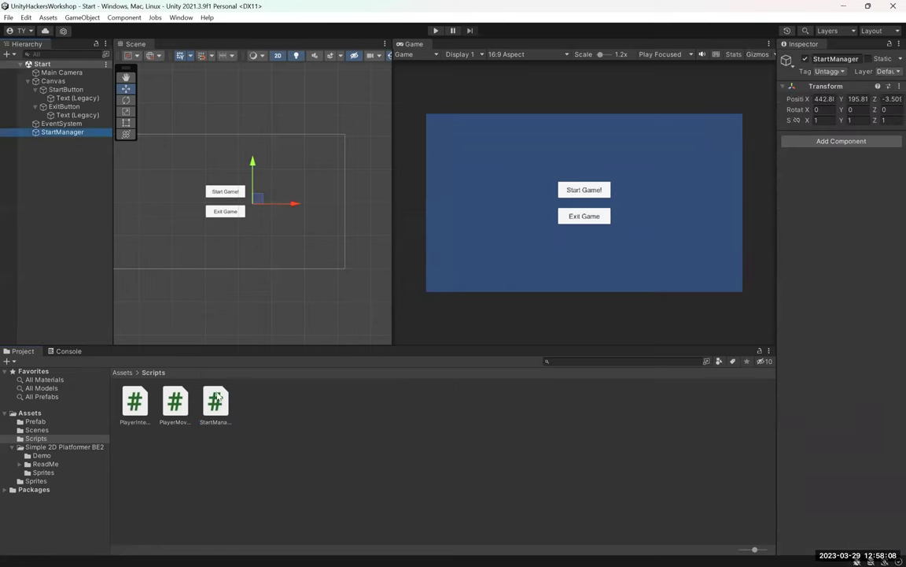
pyautogui.moveTo(223, 403); pyautogui.dragTo(62, 135)
pyautogui.hotkey('ctrl', 's')
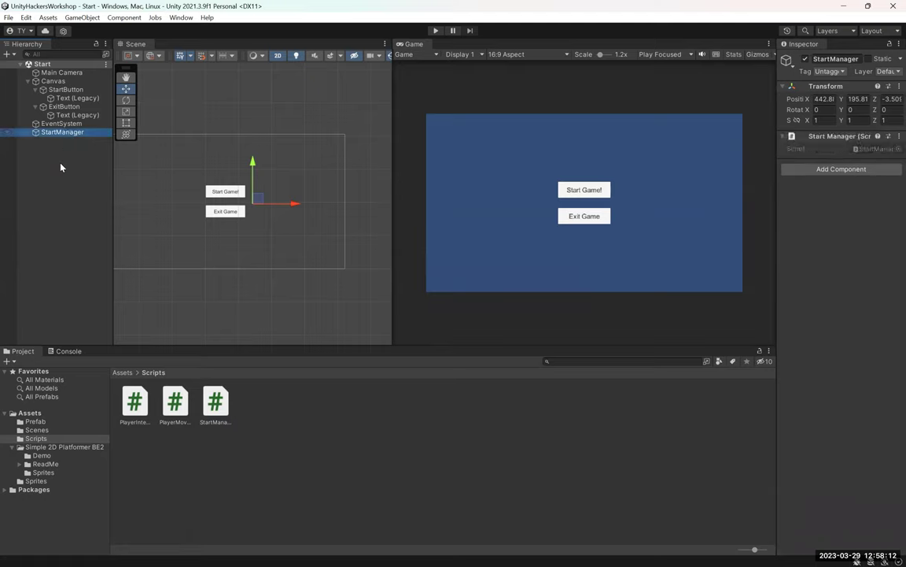
# - Select StartButton and collapse the StartButton and ExitButton foldouts in the Hierarchy
pyautogui.click(61, 167)
pyautogui.click(93, 133)
pyautogui.click(95, 100)
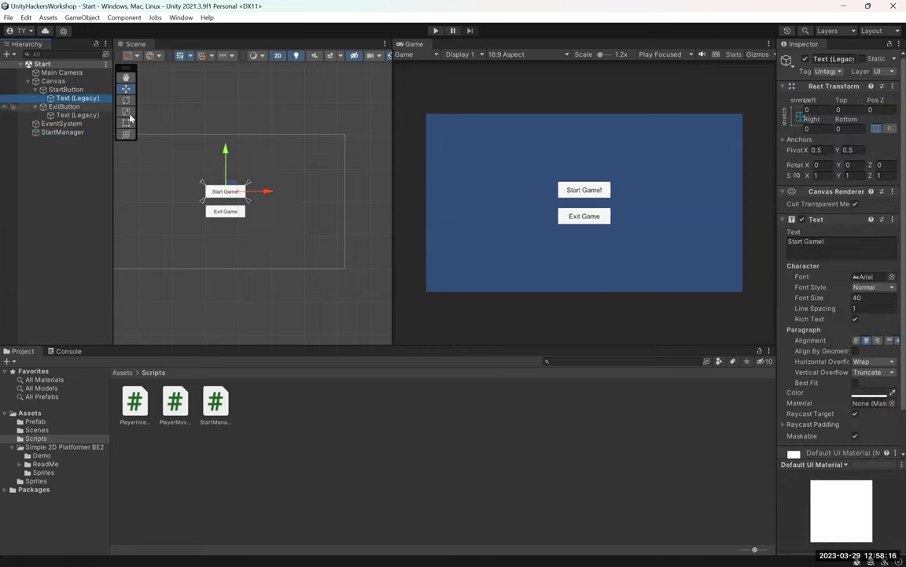
pyautogui.click(63, 90)
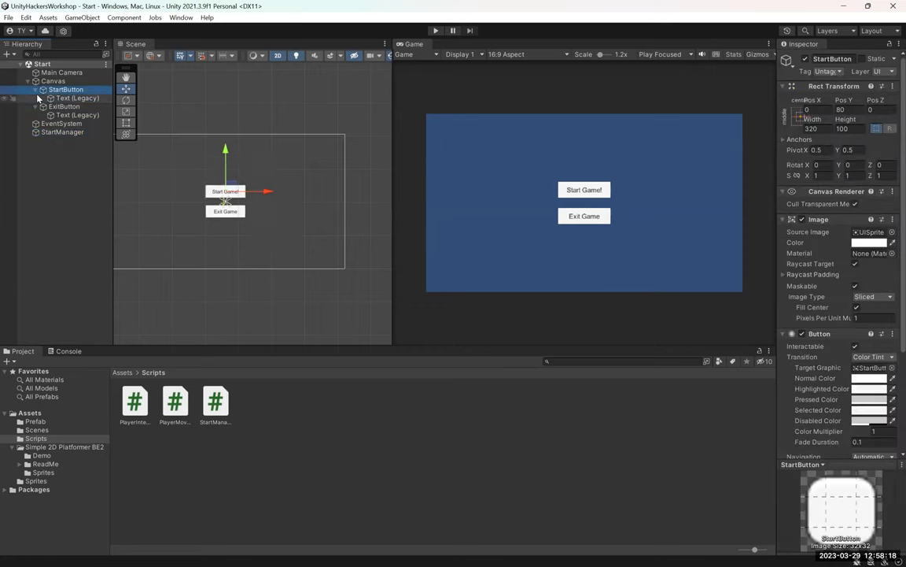
pyautogui.click(36, 89)
pyautogui.click(36, 97)
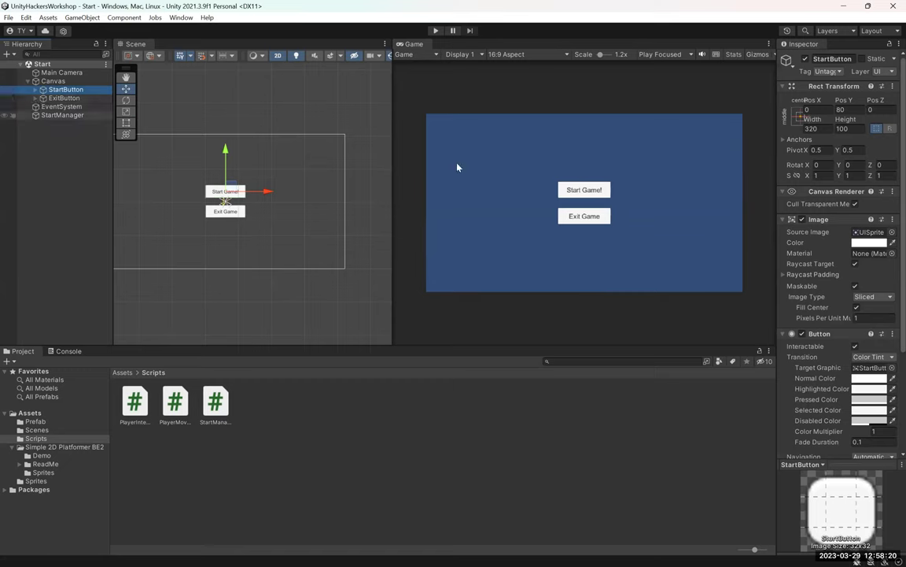
# - Add an On Click entry to StartButton that targets the StartManager object and calls StartGame ()
pyautogui.scroll(-4, 871, 178)
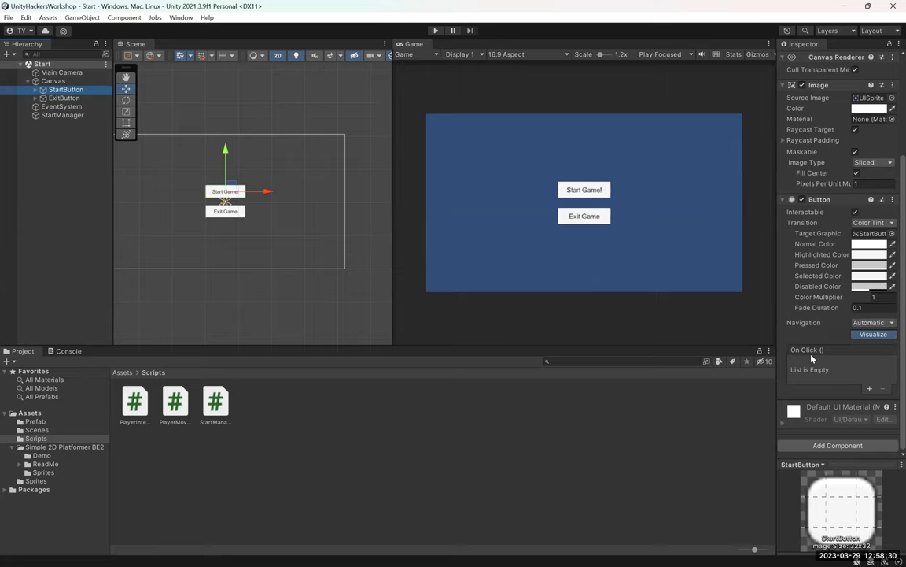
pyautogui.click(870, 389)
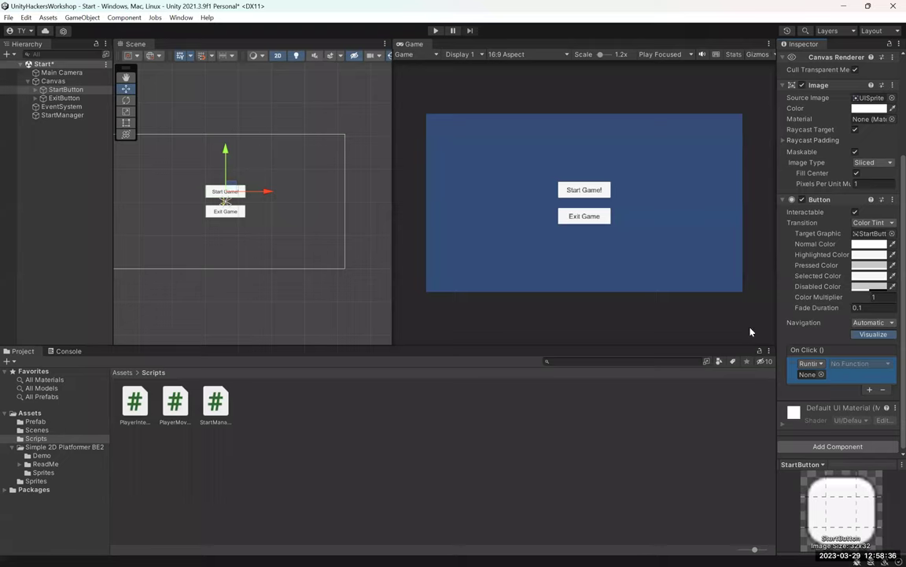
pyautogui.click(68, 115)
pyautogui.moveTo(67, 115); pyautogui.dragTo(809, 374)
pyautogui.click(855, 364)
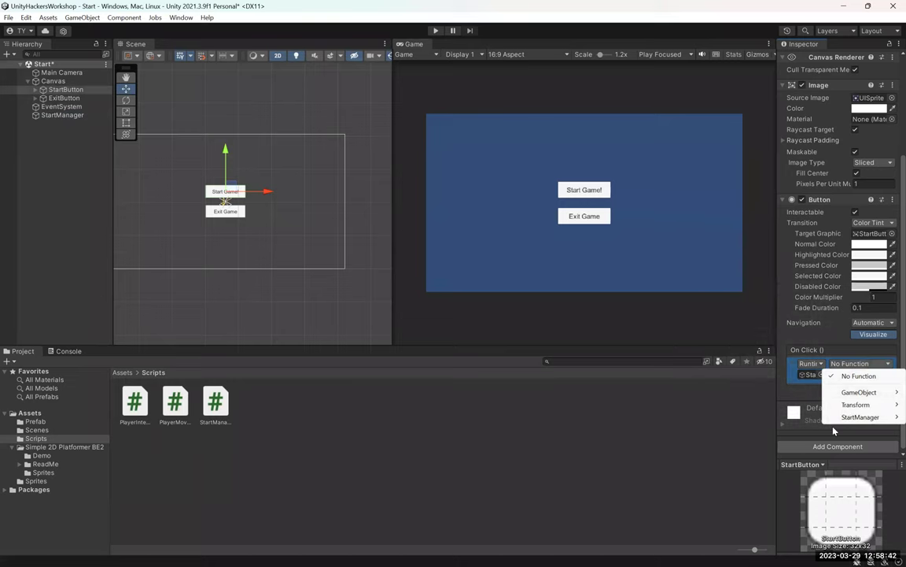
pyautogui.moveTo(859, 417)
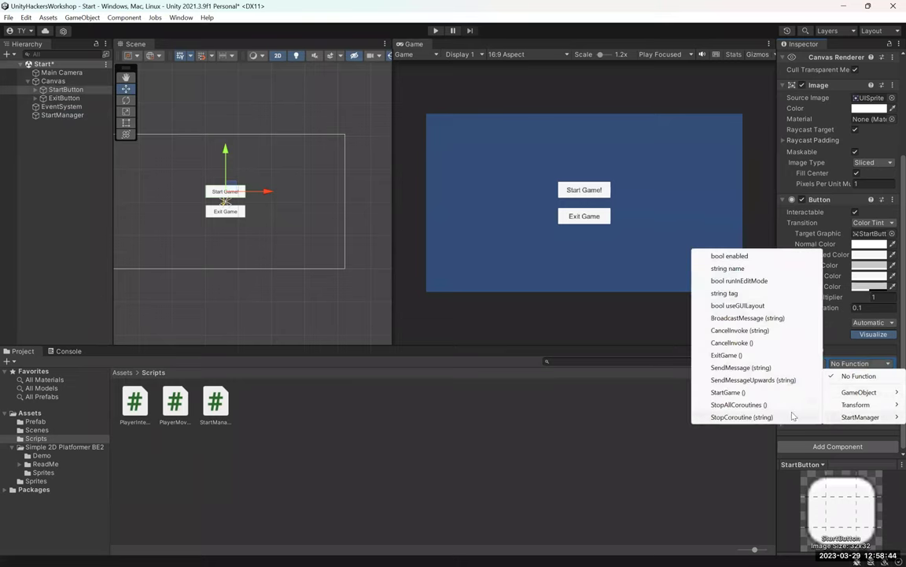
pyautogui.click(731, 393)
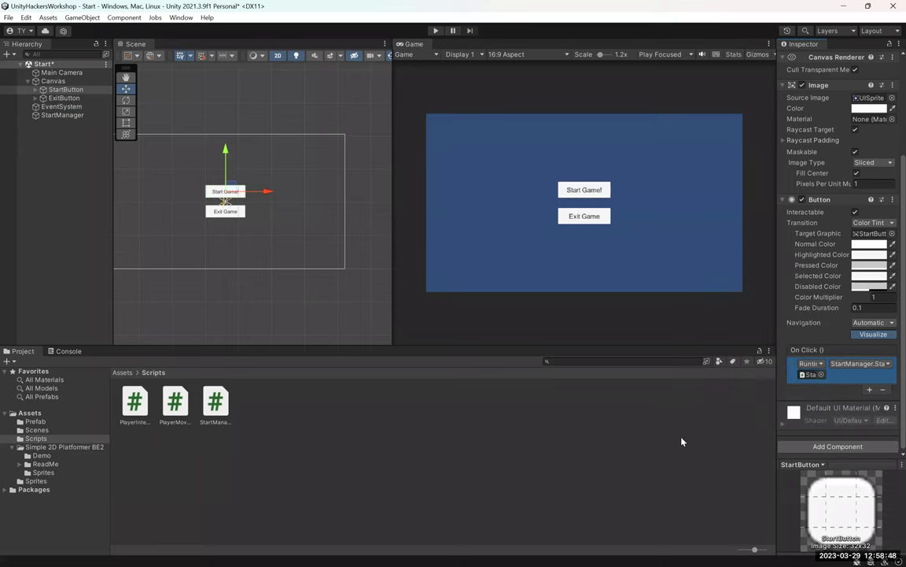
pyautogui.click(61, 97)
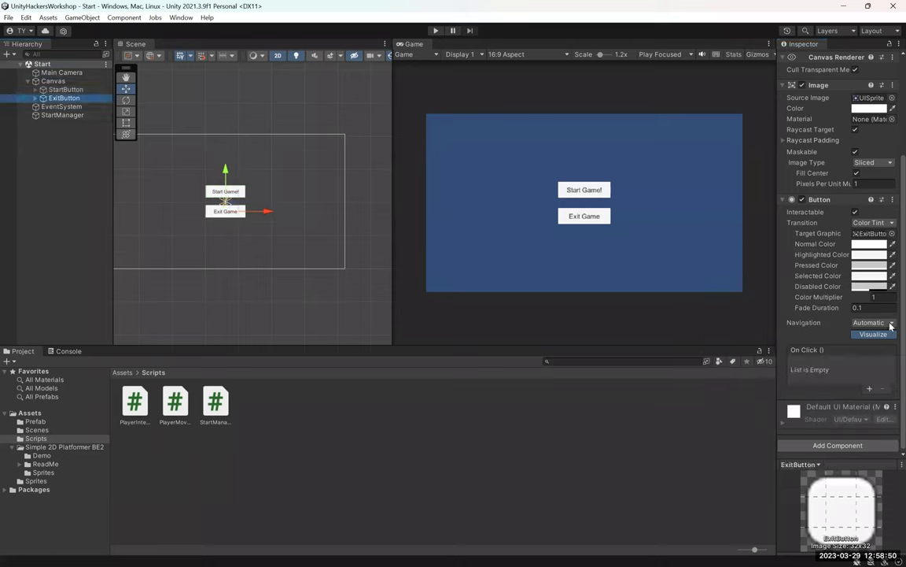
# - Give ExitButton an On Click entry calling StartManager's ExitGame (), then save the Start scene
pyautogui.click(871, 389)
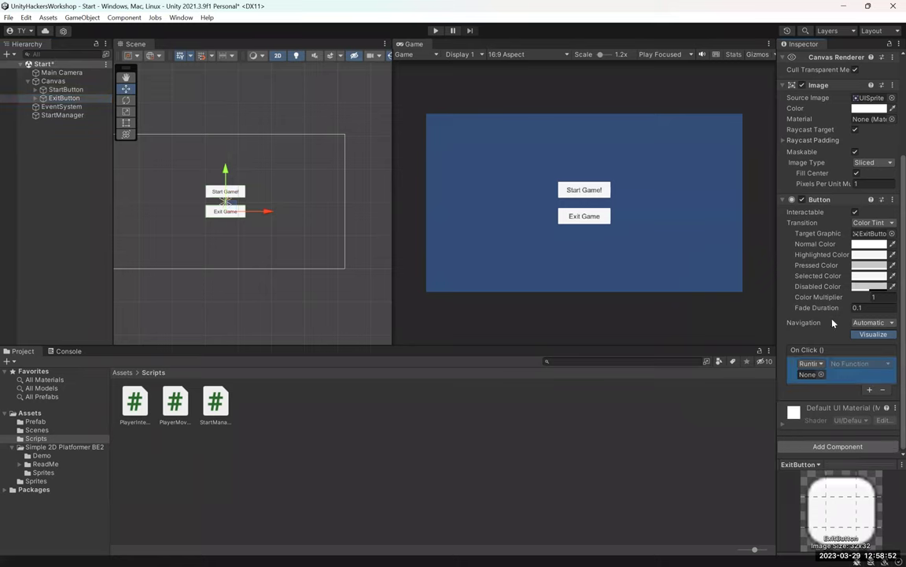
pyautogui.moveTo(62, 115); pyautogui.dragTo(810, 373)
pyautogui.click(840, 363)
pyautogui.moveTo(861, 415)
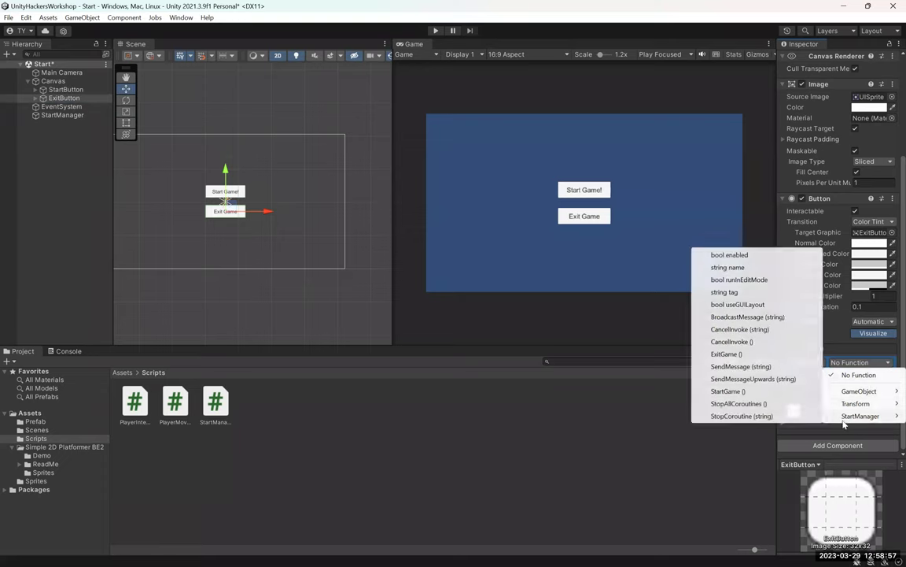
pyautogui.click(725, 354)
pyautogui.hotkey('ctrl', 's')
pyautogui.click(571, 426)
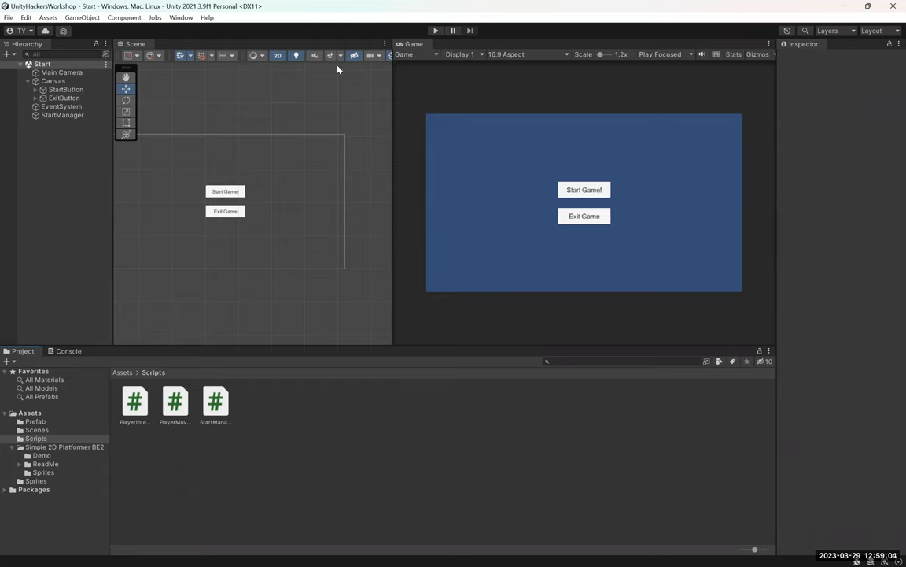
# - Play-test the Start scene: Exit Game logs 'Quitting Game...' and Start Game loads Level2
pyautogui.click(437, 31)
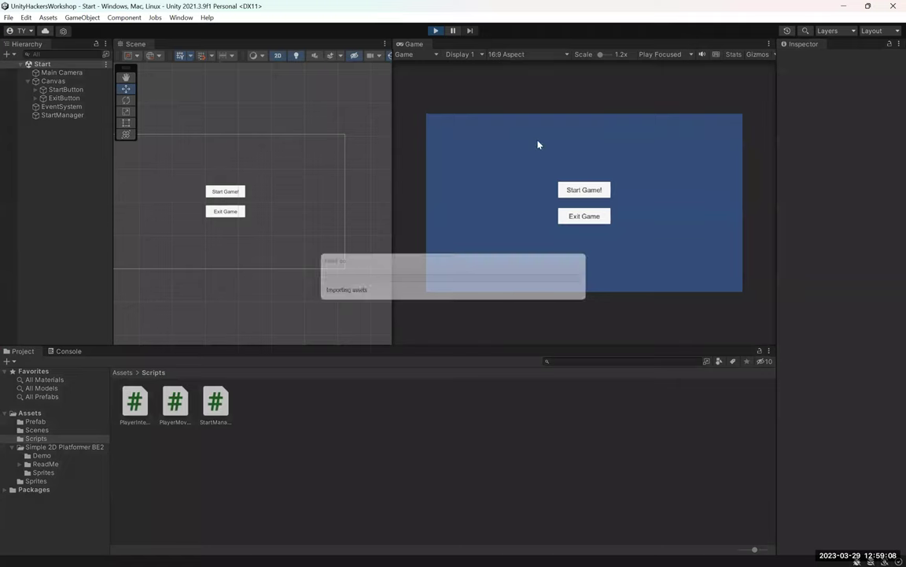
pyautogui.click(583, 219)
pyautogui.click(69, 351)
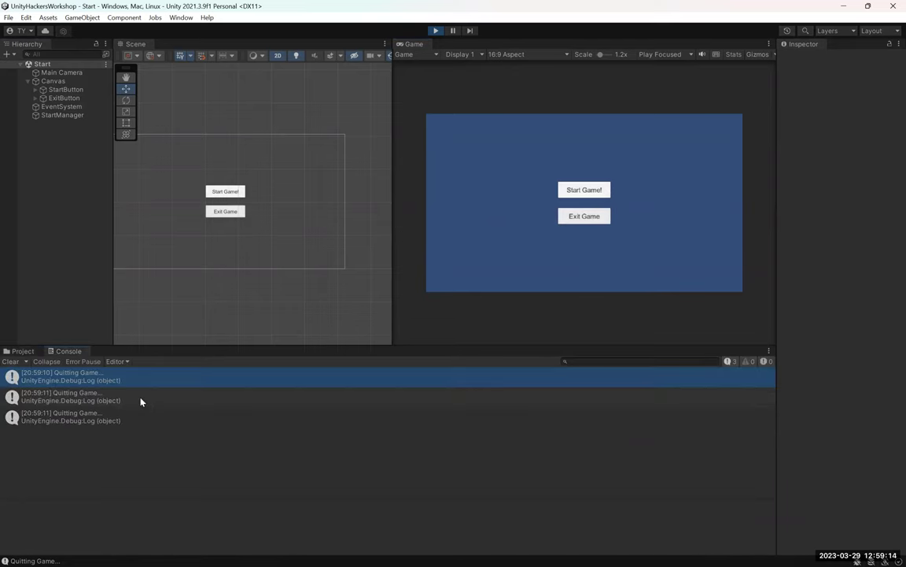
pyautogui.click(583, 189)
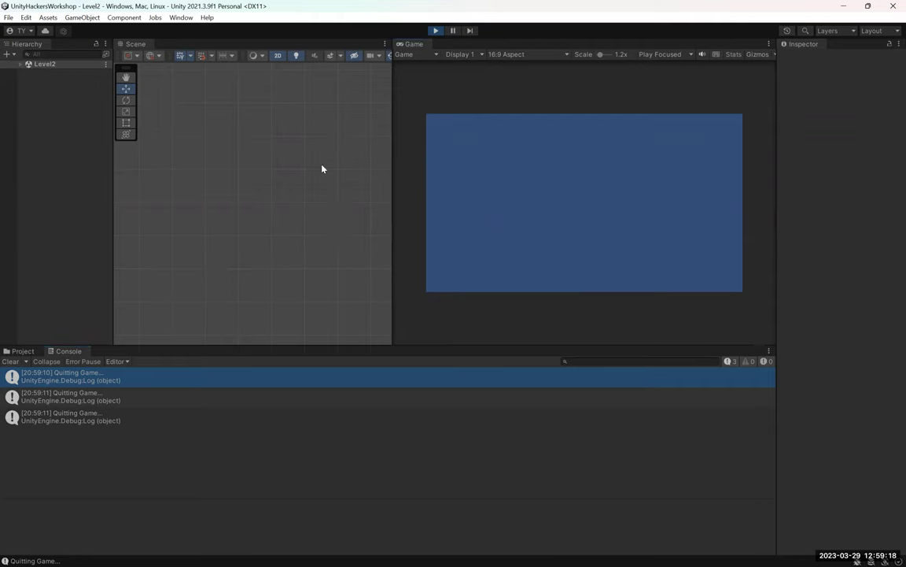
pyautogui.click(19, 63)
pyautogui.click(20, 64)
pyautogui.click(435, 30)
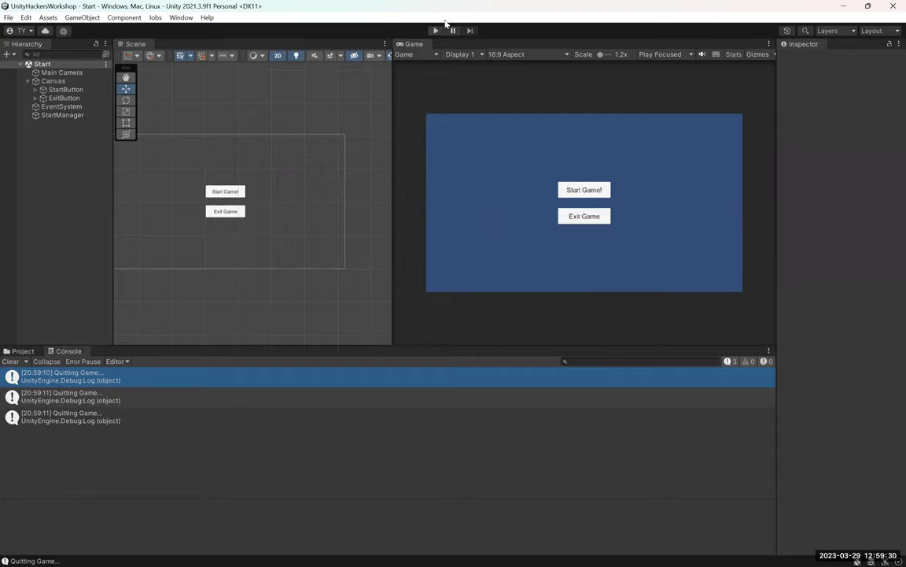
pyautogui.click(17, 351)
# - In Build Settings, remove Scenes/Level2 and add the Start scene at index 0 above SampleScene
pyautogui.click(26, 18)
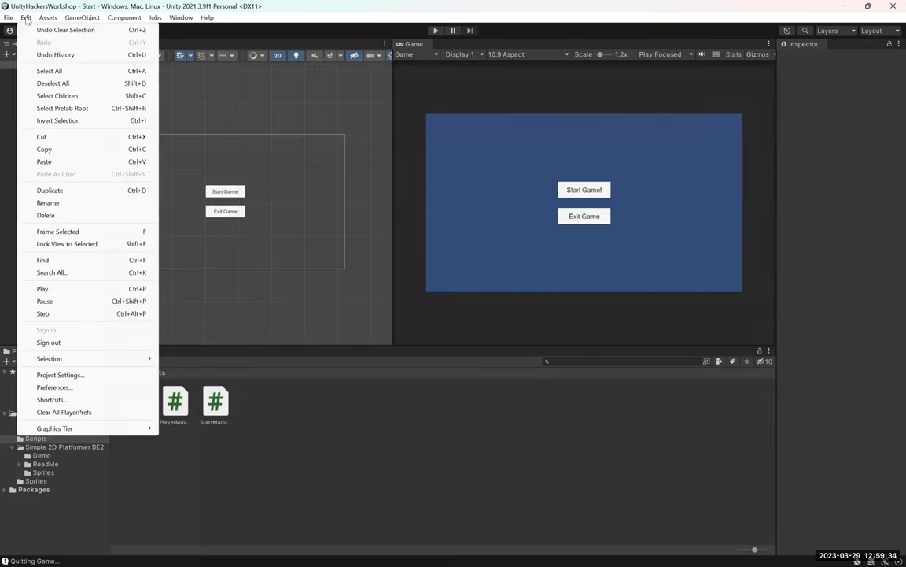
pyautogui.moveTo(8, 18)
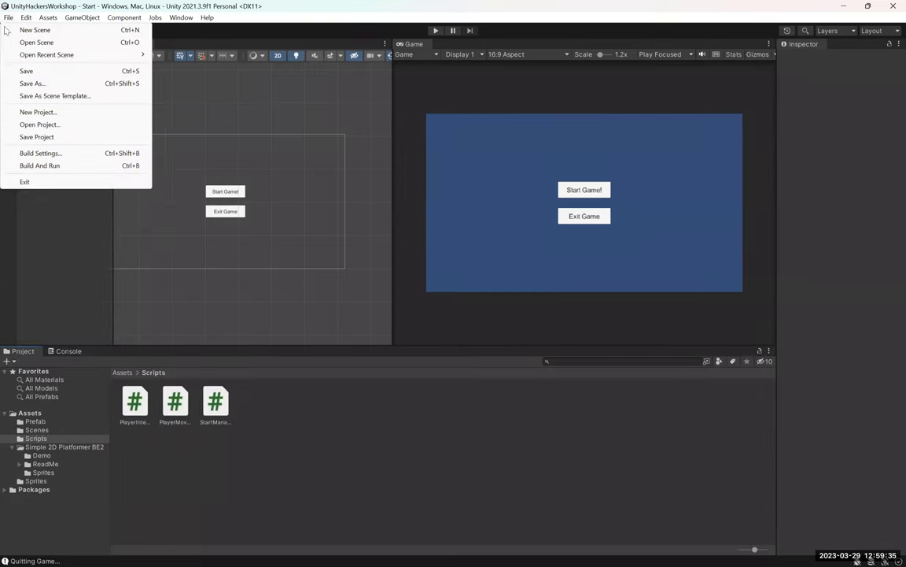
pyautogui.click(39, 152)
pyautogui.click(299, 61)
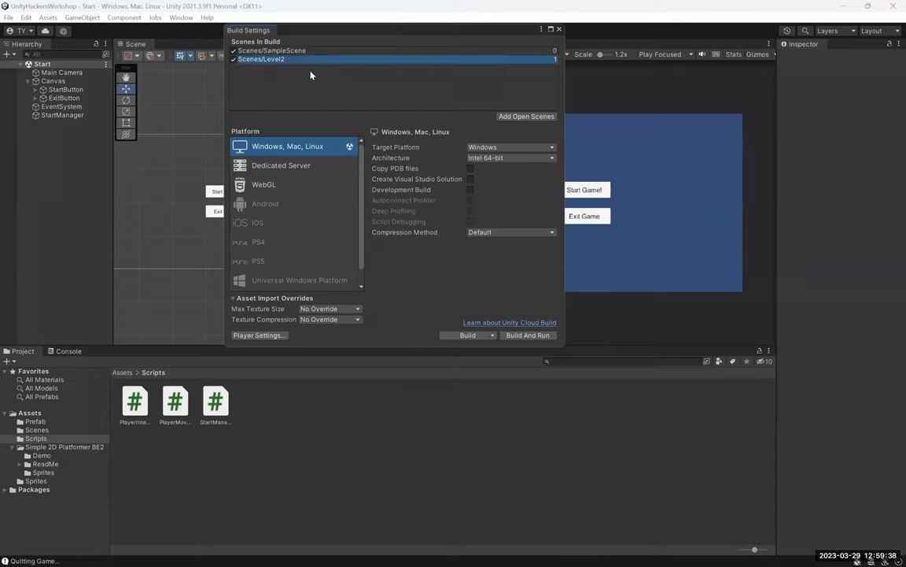
pyautogui.press('Delete')
pyautogui.click(36, 430)
pyautogui.moveTo(215, 402); pyautogui.dragTo(250, 47)
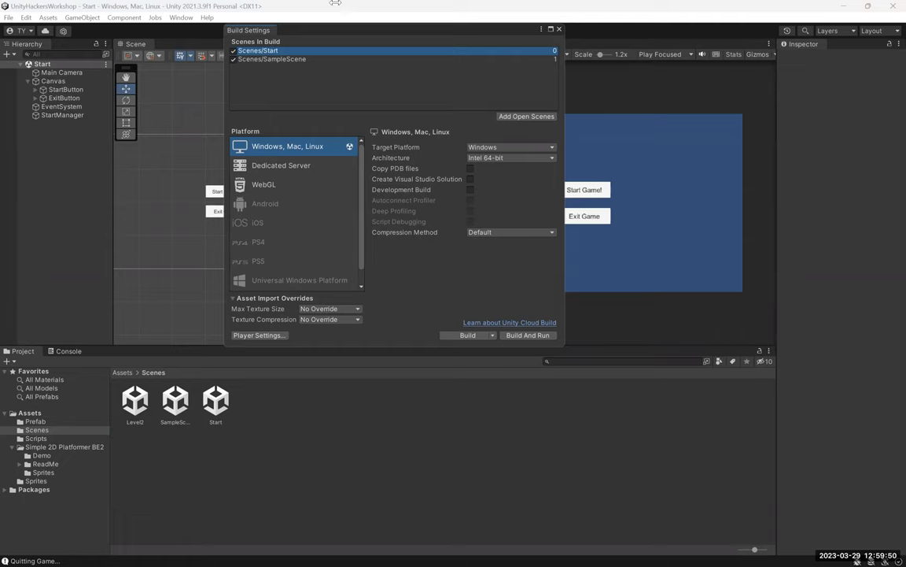
# - Play from the Start menu and run right to the flag, which errors loading scene index 2
pyautogui.click(559, 29)
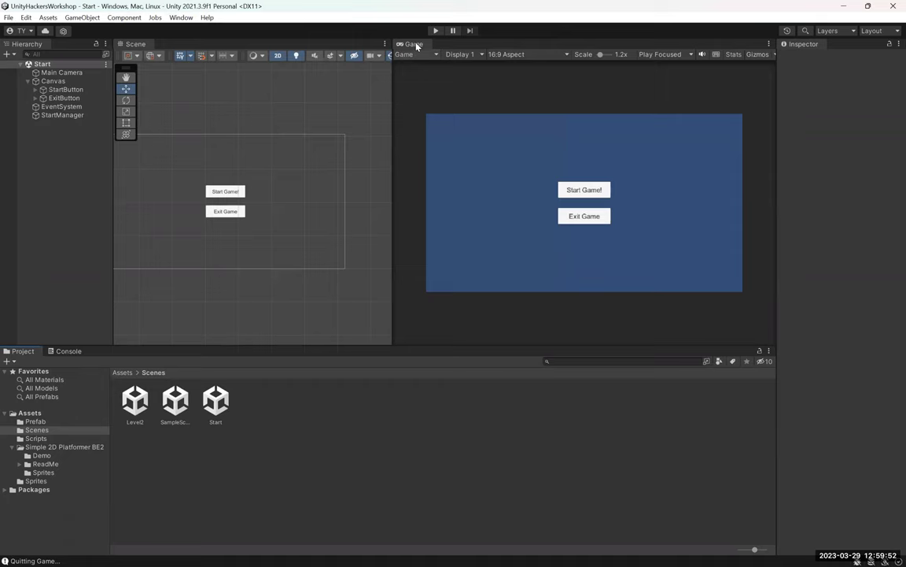
pyautogui.click(435, 30)
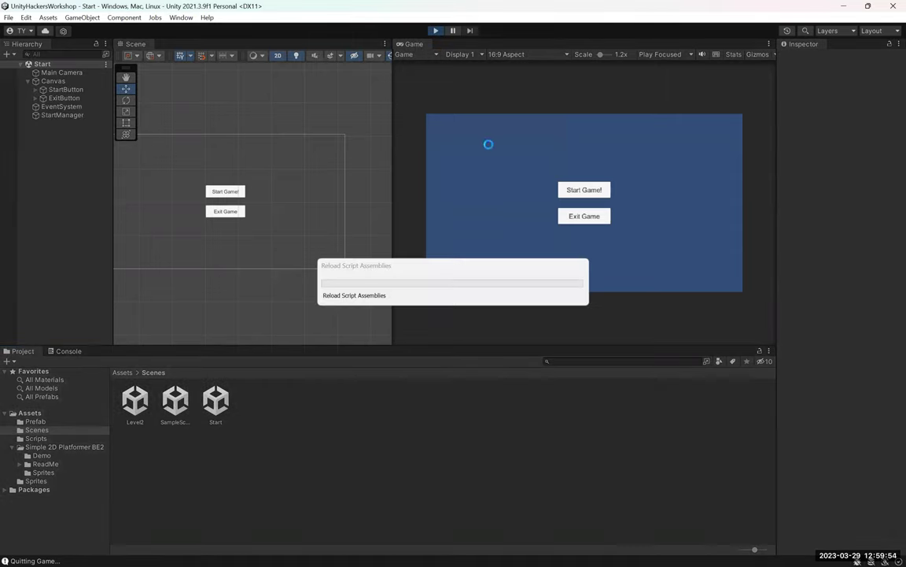
pyautogui.click(584, 190)
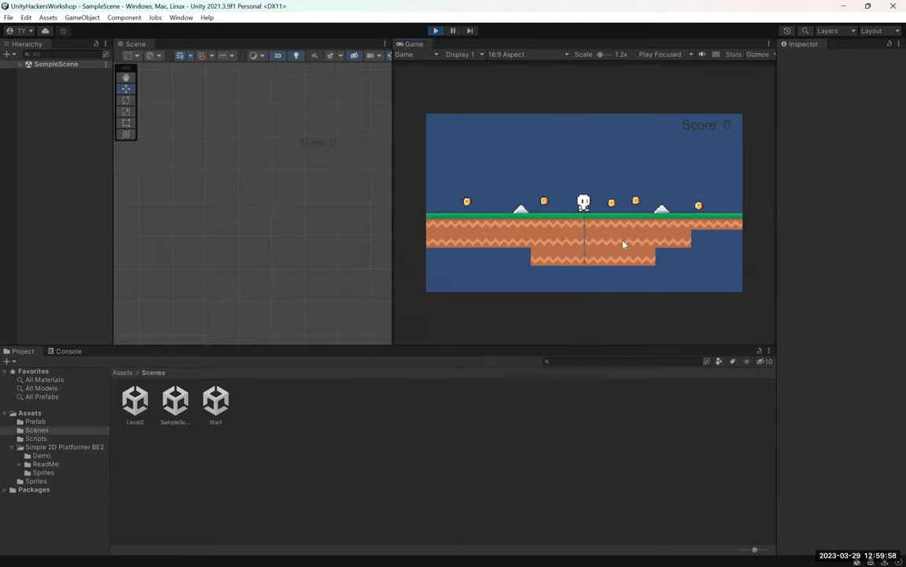
pyautogui.press('Right')
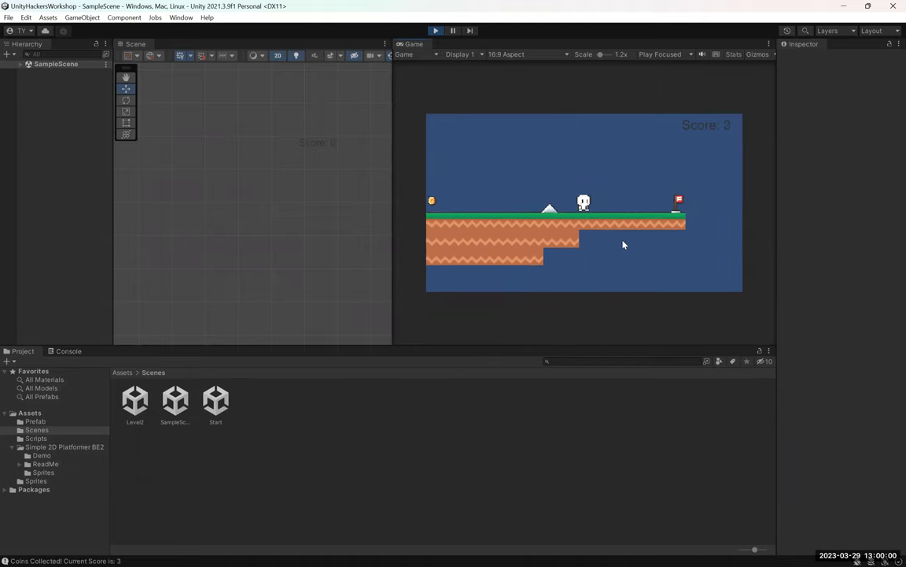
pyautogui.press('Right')
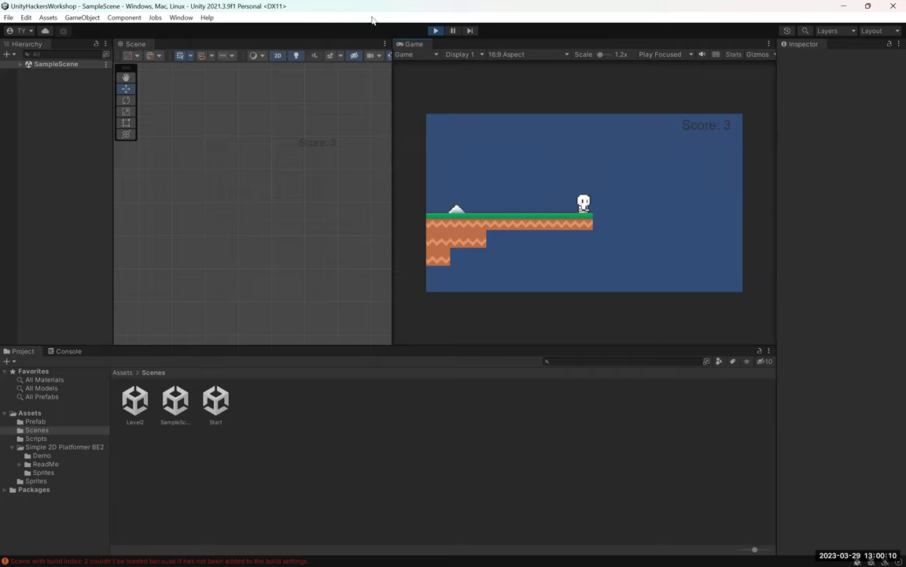
pyautogui.hotkey('ctrl', 'p')
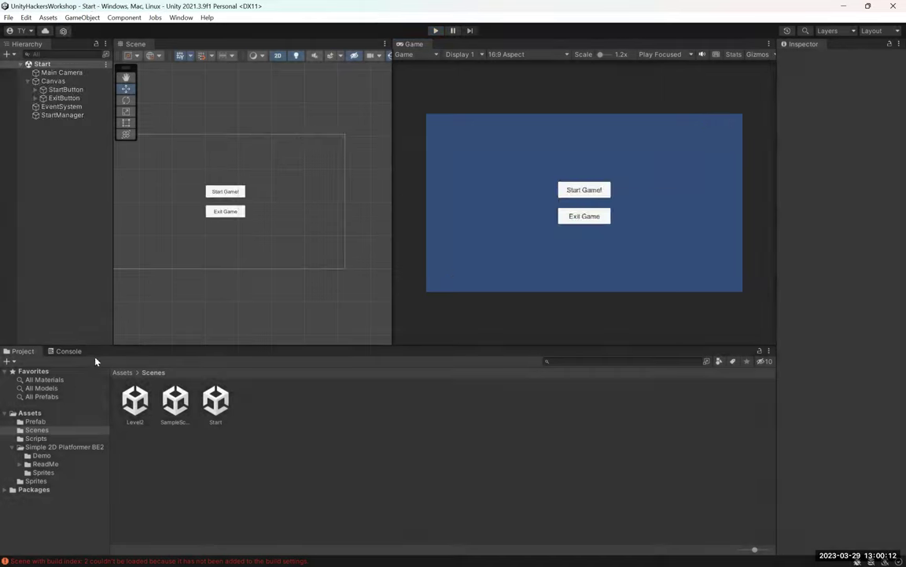
# - Duplicate the Start scene asset and rename the copy to End
pyautogui.click(215, 401)
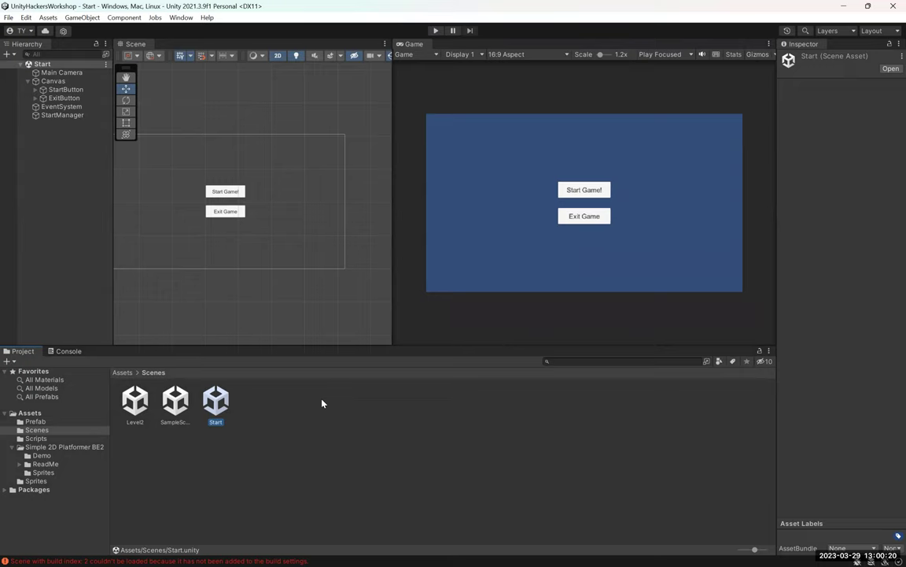
pyautogui.hotkey('ctrl', 'd')
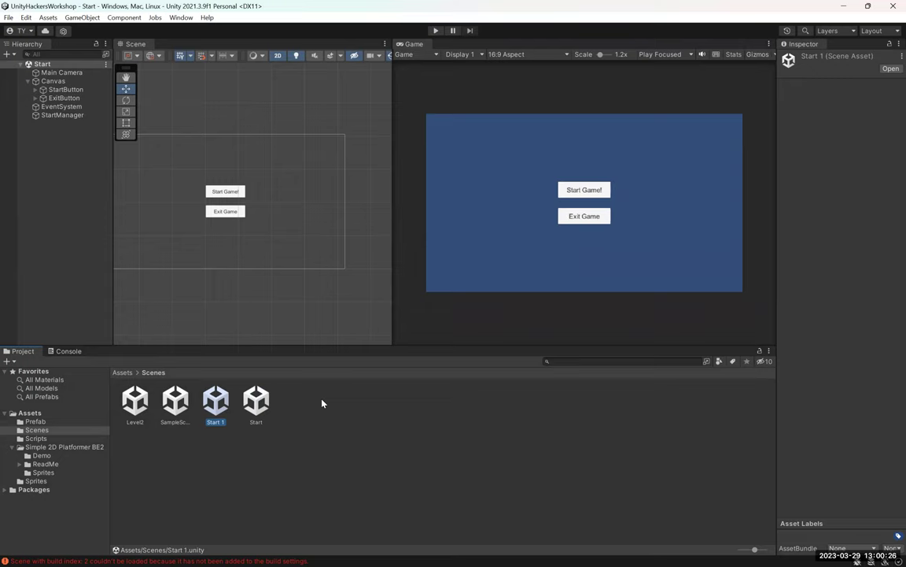
pyautogui.press('F2')
pyautogui.write('End')
pyautogui.press('Return')
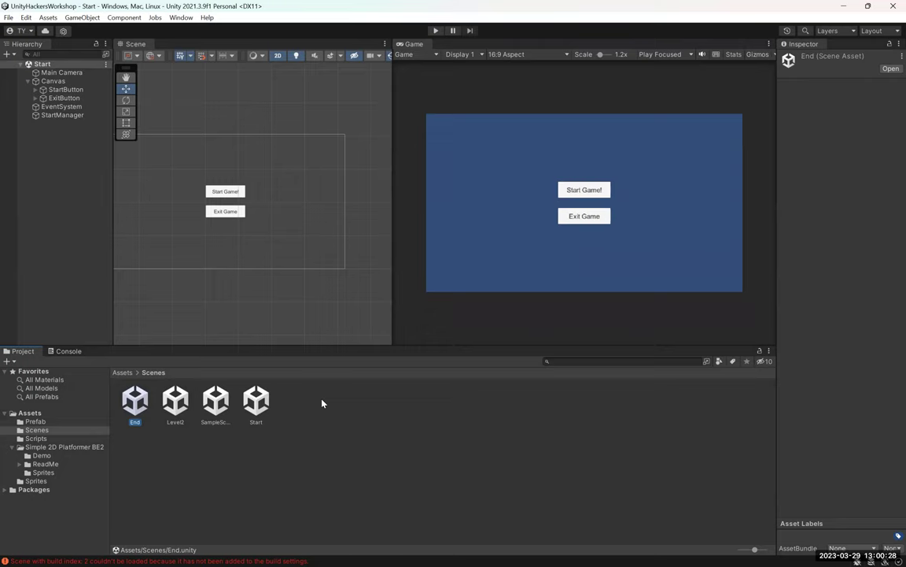
# - Open the End scene and select StartButton under the expanded Canvas
pyautogui.doubleClick(134, 400)
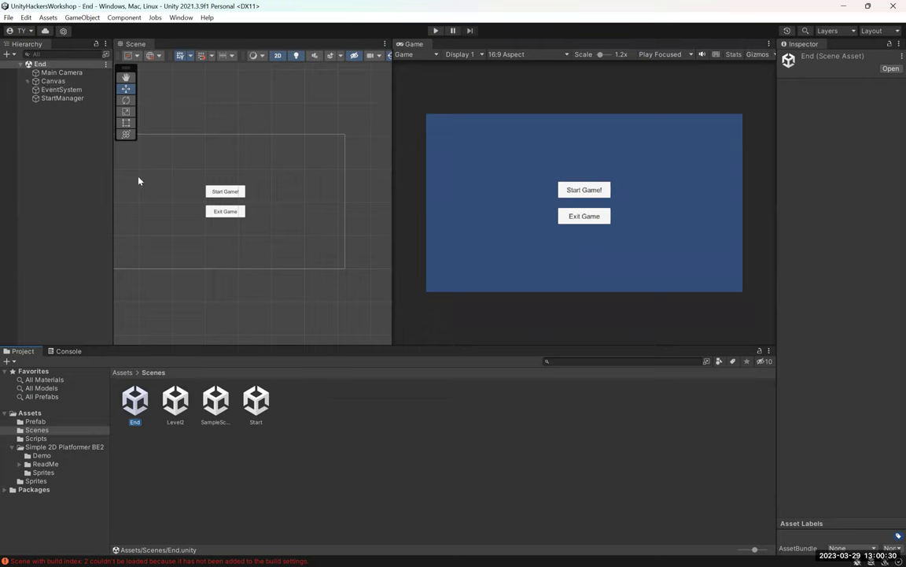
pyautogui.click(35, 81)
pyautogui.click(66, 88)
pyautogui.click(53, 81)
pyautogui.click(65, 89)
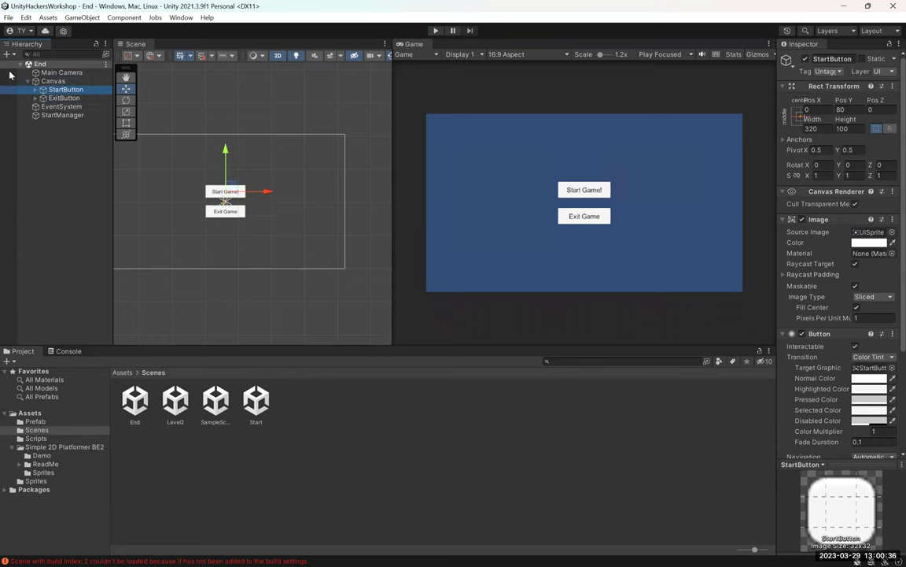
# - Change StartButton's Text (Legacy) label from 'Start Game!' to 'Play Again!'
pyautogui.click(36, 89)
pyautogui.click(77, 98)
pyautogui.click(811, 242)
pyautogui.write('Play Again')
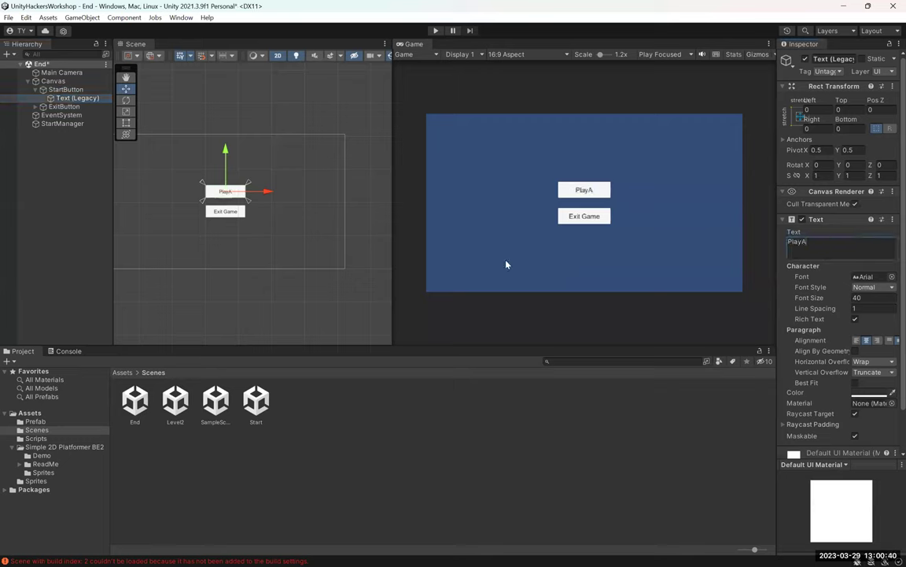
pyautogui.write('!')
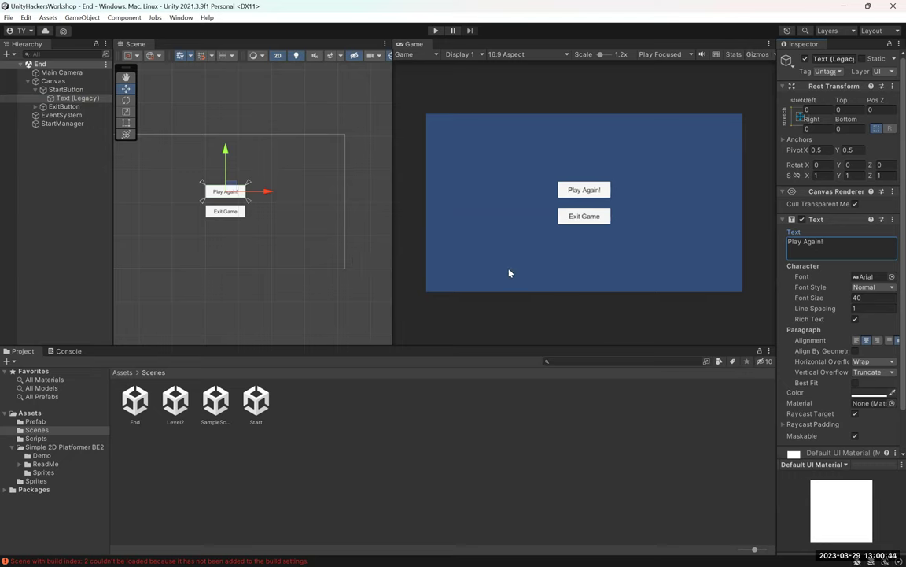
pyautogui.click(26, 18)
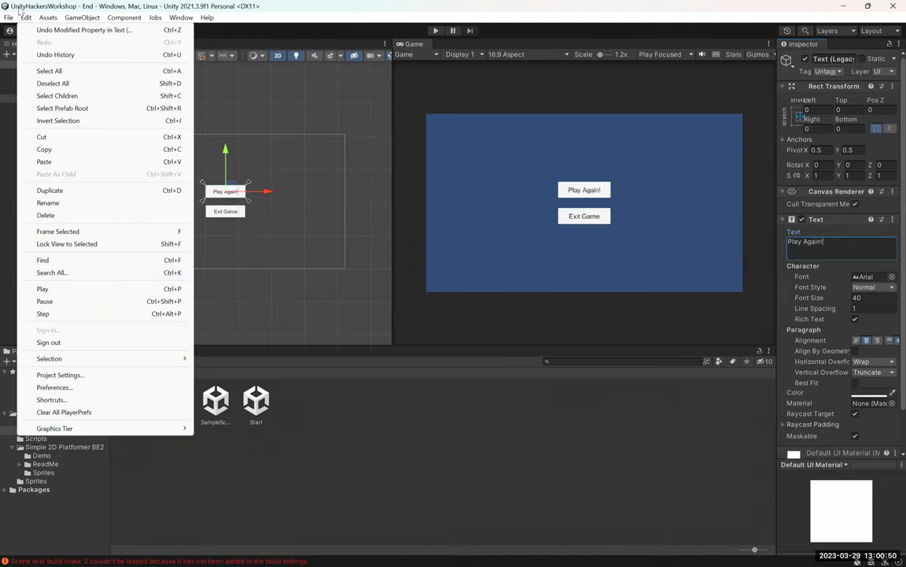
# - Add Scenes/End to the build list at index 2, then reopen the Start scene
pyautogui.moveTo(10, 17)
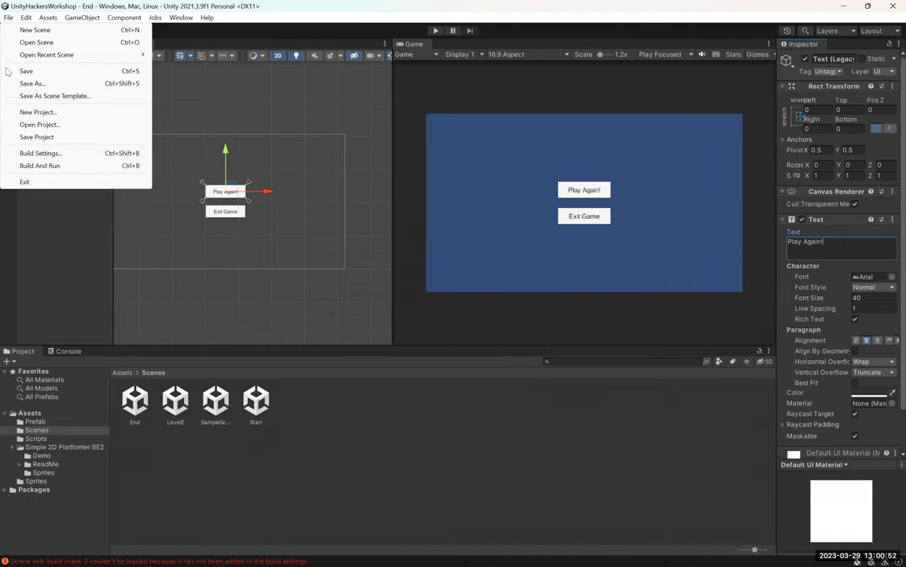
pyautogui.click(23, 151)
pyautogui.moveTo(135, 401); pyautogui.dragTo(299, 90)
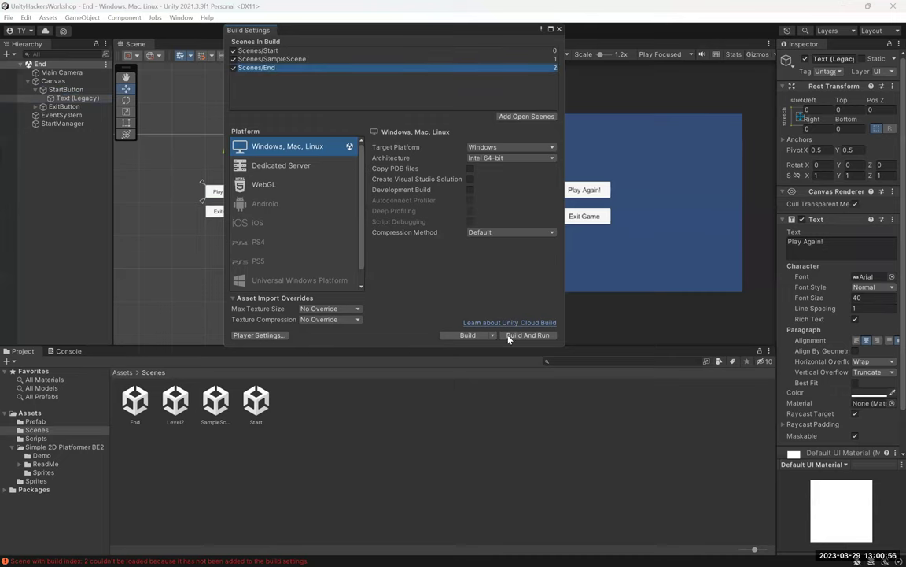
pyautogui.moveTo(433, 29); pyautogui.dragTo(373, 30)
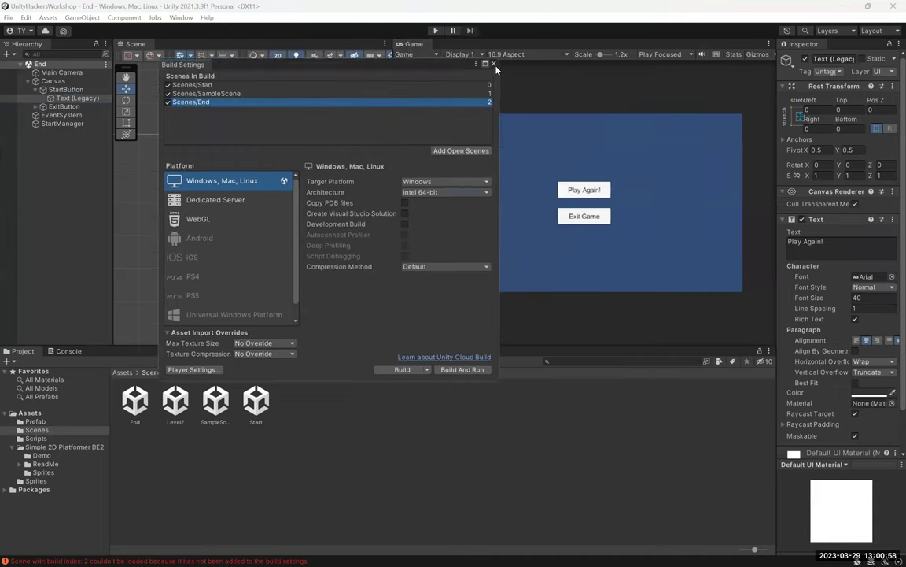
pyautogui.click(499, 29)
pyautogui.doubleClick(256, 402)
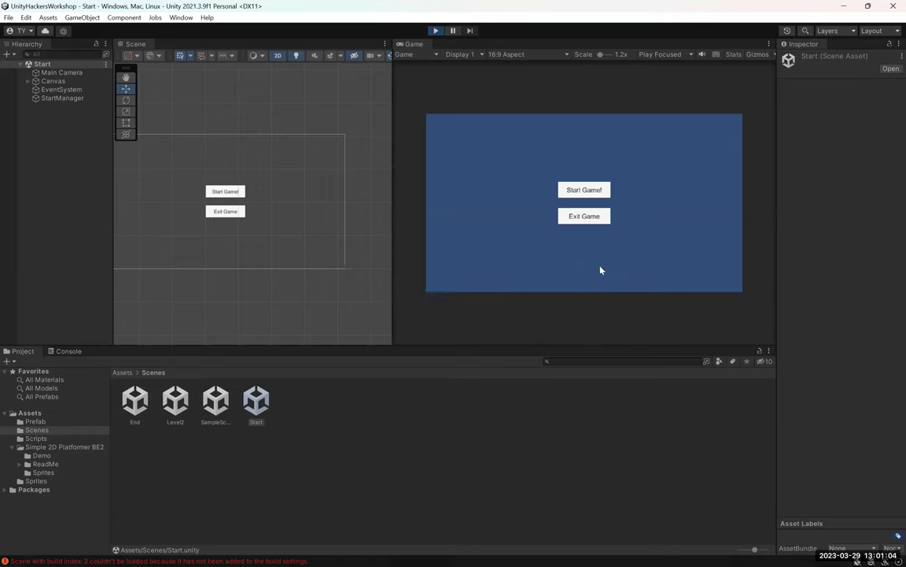
# - Test the menus: Exit Game logs 'Quitting Game', the level reaches End, and Play Again restarts
pyautogui.click(580, 220)
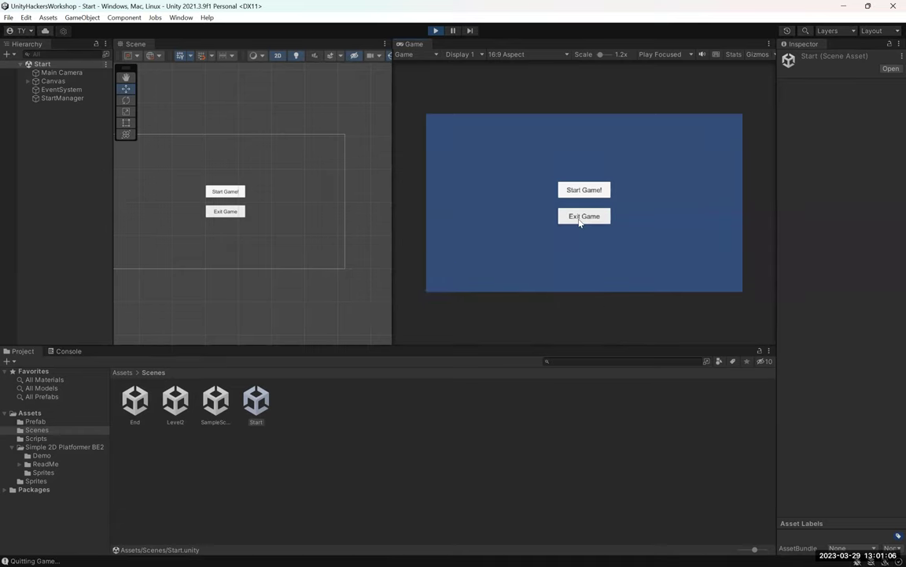
pyautogui.click(70, 351)
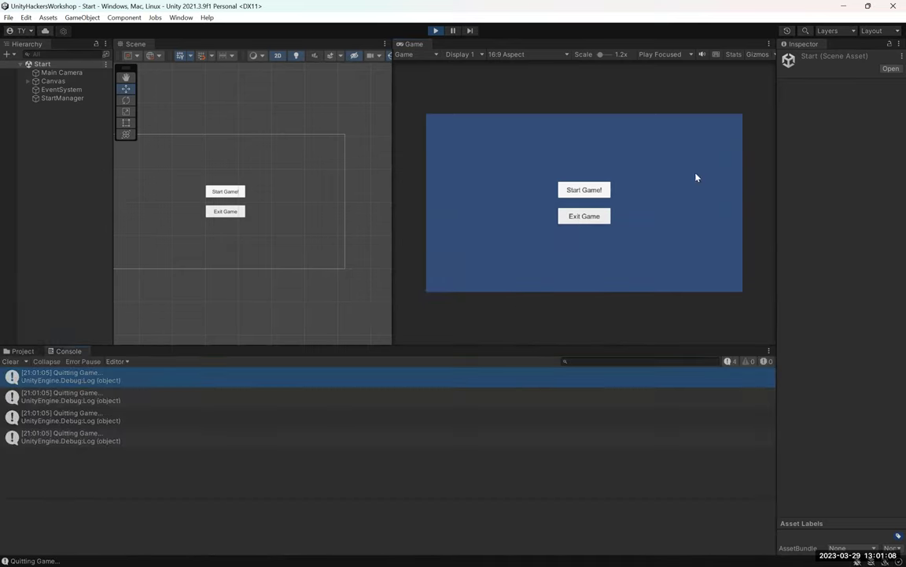
pyautogui.click(582, 191)
pyautogui.press('Right')
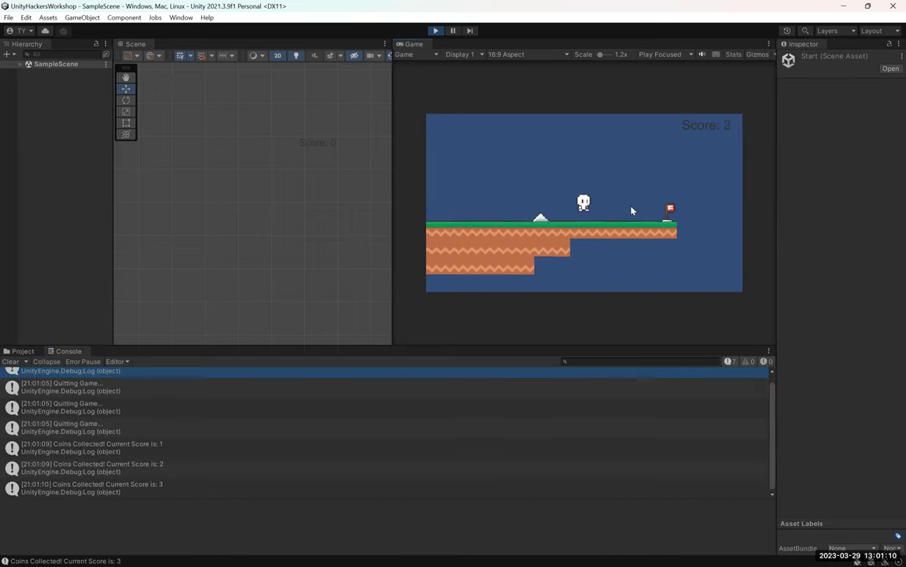
pyautogui.click(582, 217)
pyautogui.click(118, 487)
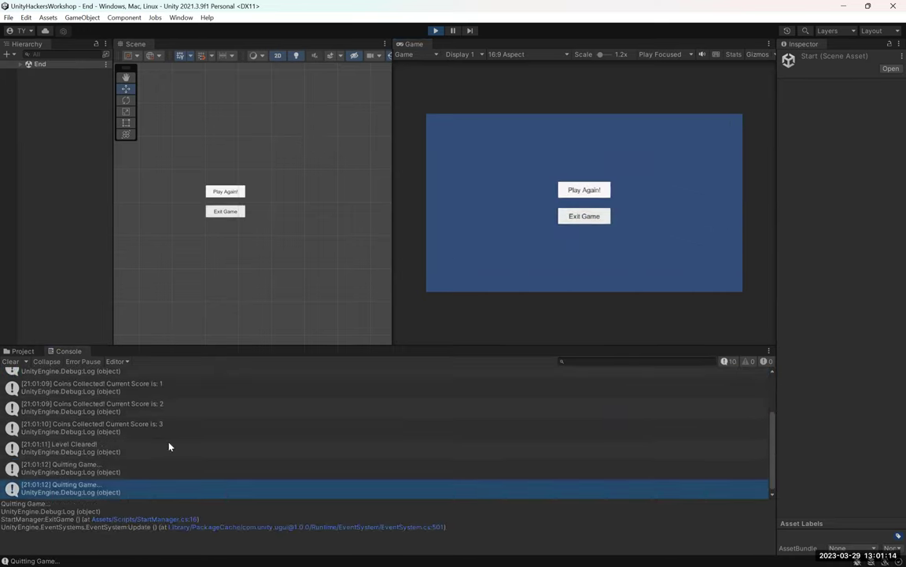
pyautogui.click(587, 191)
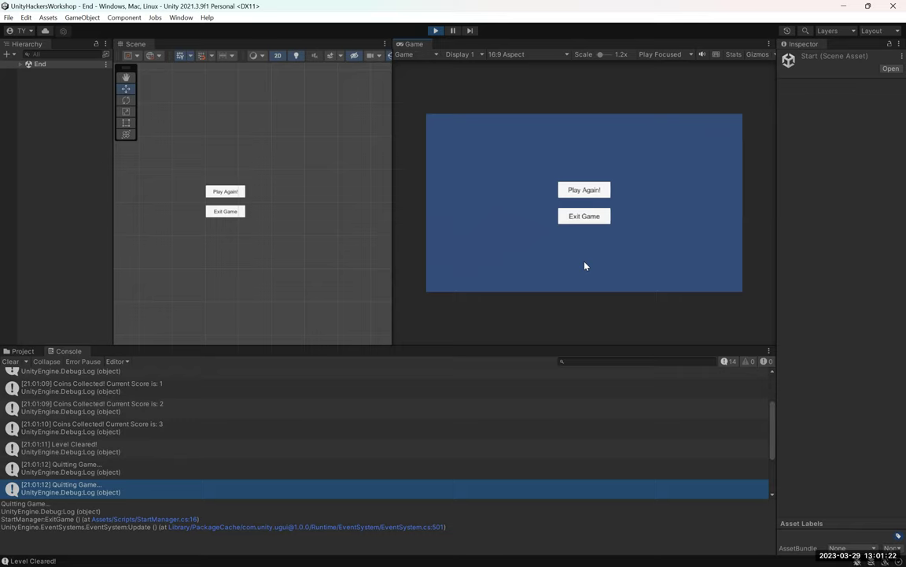
# - Switch from Unity to the presentation and advance to the 'Build the game!' slide
pyautogui.hotkey('alt', 'Tab')
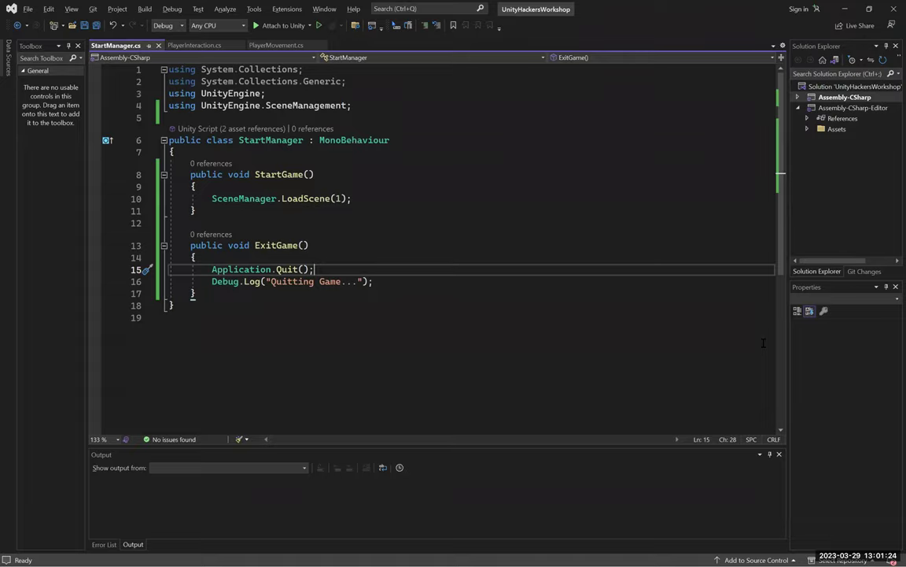
pyautogui.hotkey('alt', 'Tab')
pyautogui.press('Tab')
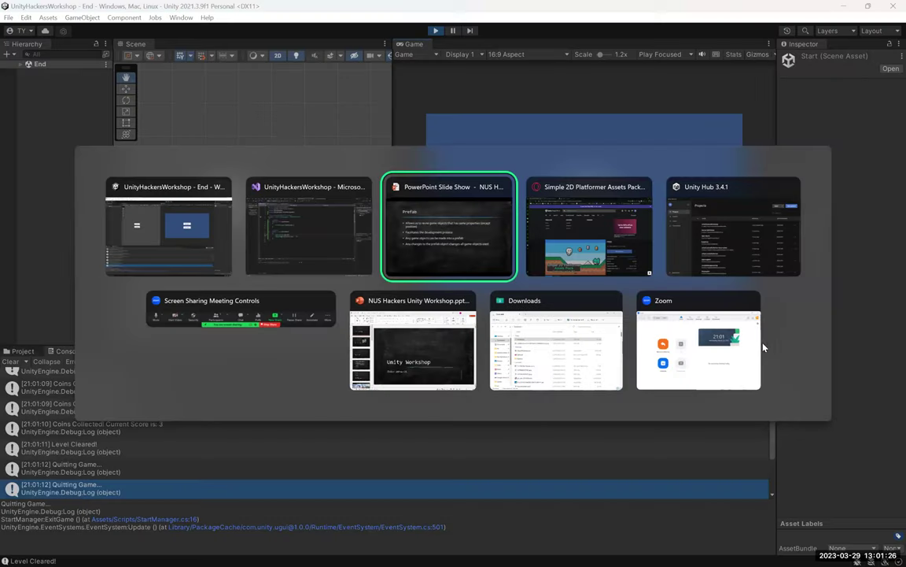
pyautogui.press('Right')
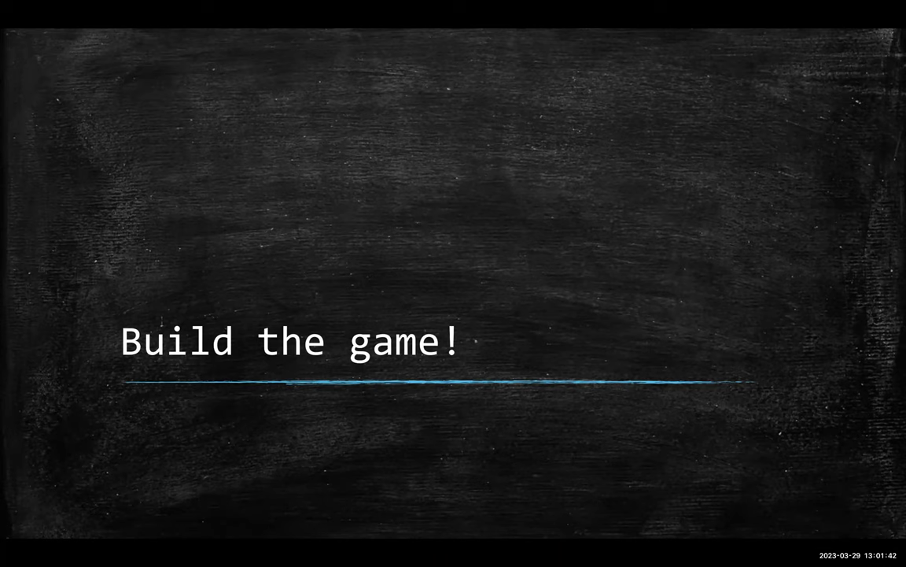
# - Back in Unity, open the Start scene from Assets/Scenes and bring up Build Settings
pyautogui.hotkey('alt', 'Tab')
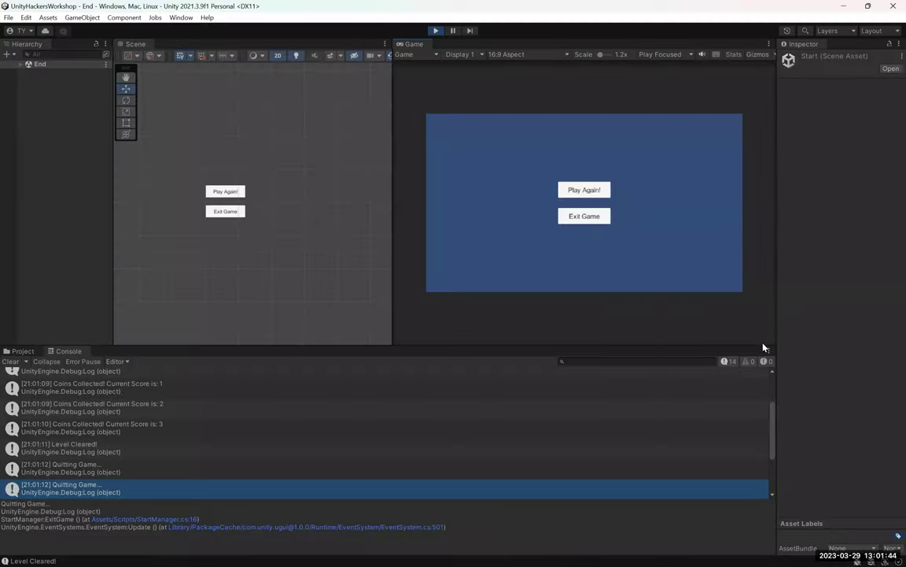
pyautogui.hotkey('ctrl', 's')
pyautogui.click(28, 352)
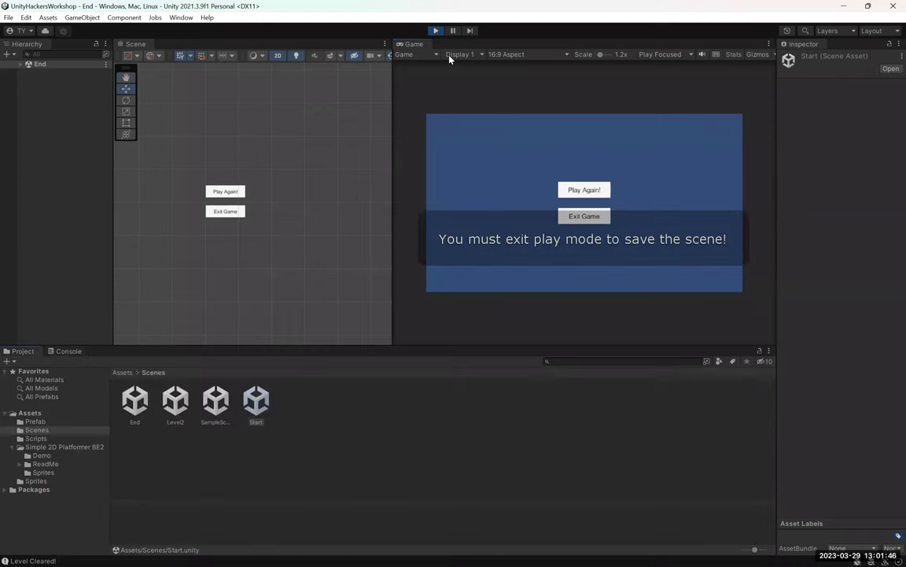
pyautogui.doubleClick(256, 401)
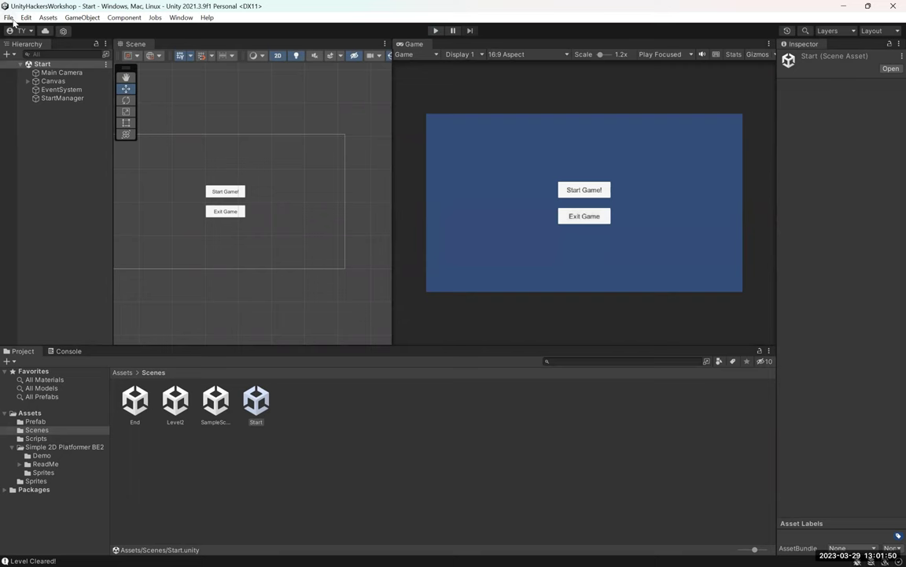
pyautogui.click(9, 18)
pyautogui.click(56, 152)
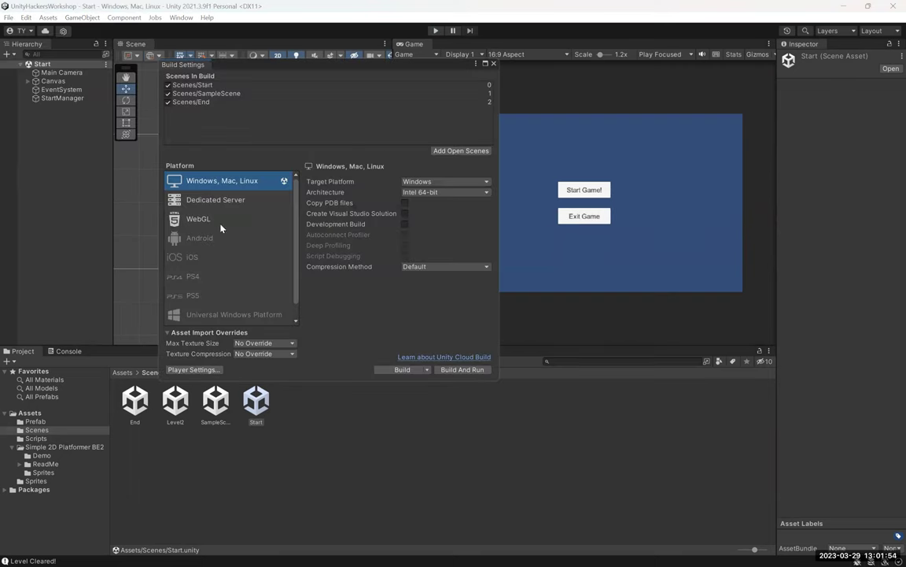
# - Confirm the target platform stays Windows with Intel 64-bit architecture
pyautogui.click(450, 181)
pyautogui.click(393, 166)
pyautogui.click(433, 181)
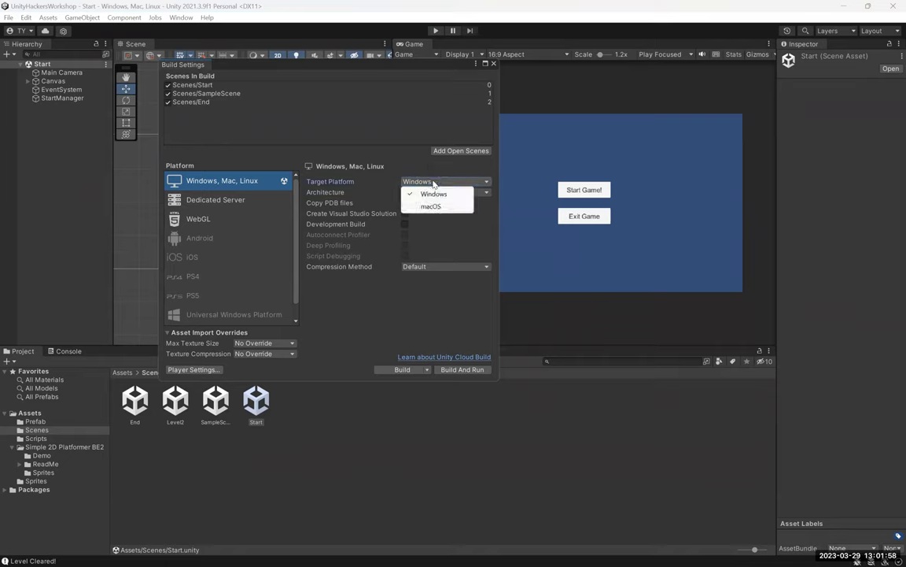
pyautogui.click(420, 194)
pyautogui.click(429, 192)
pyautogui.click(448, 193)
pyautogui.click(449, 193)
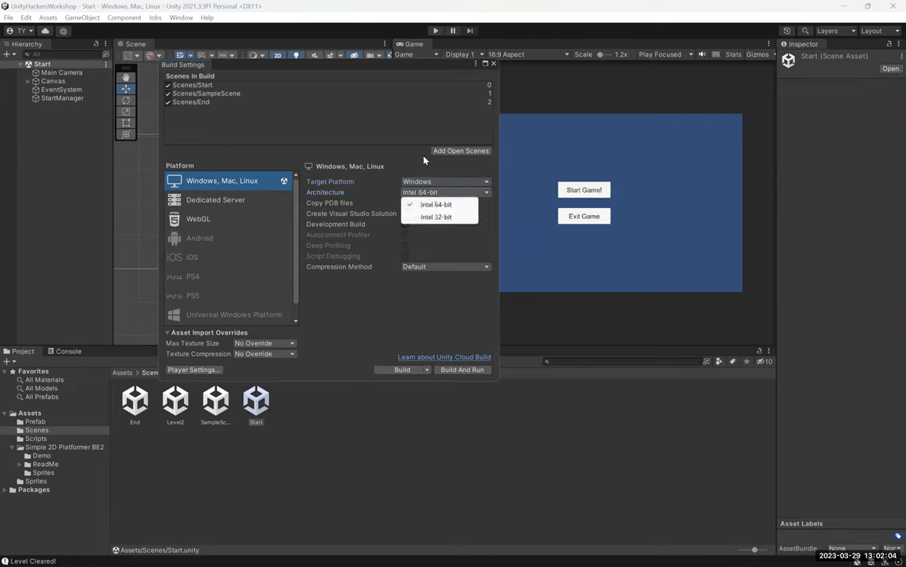
pyautogui.click(179, 247)
# - Browse Dedicated Server, WebGL, PS4, PS5, iOS, tvOS and Android settings, then reselect Windows, Mac, Linux
pyautogui.click(221, 203)
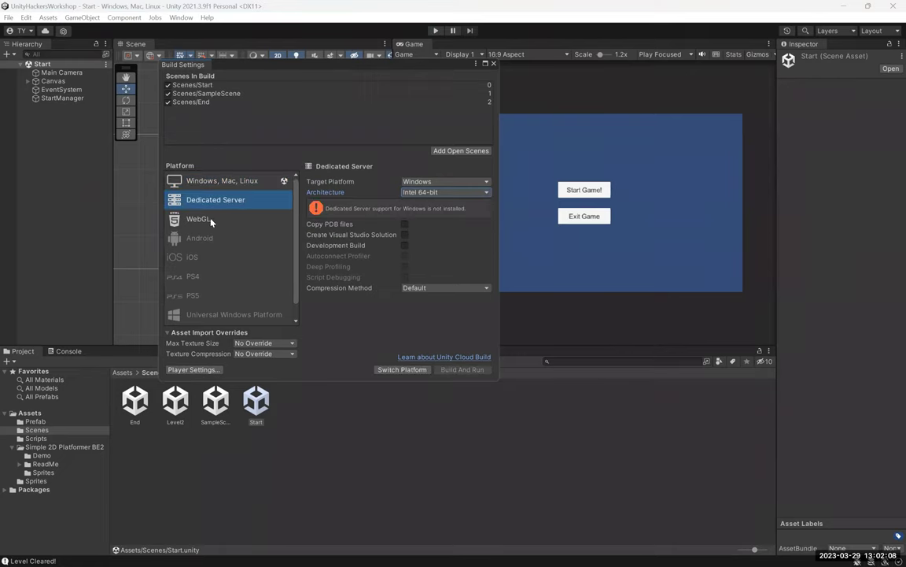
pyautogui.click(210, 223)
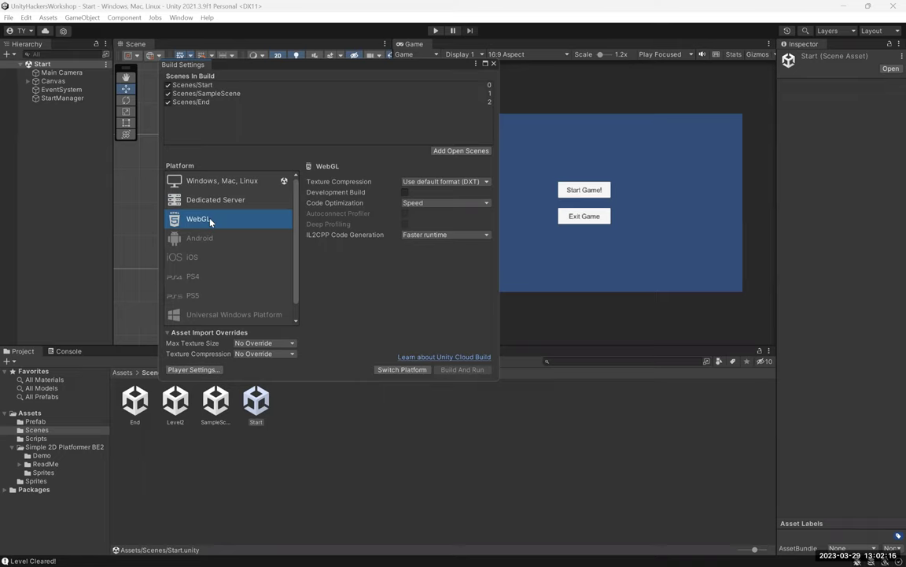
pyautogui.scroll(-1, 226, 256)
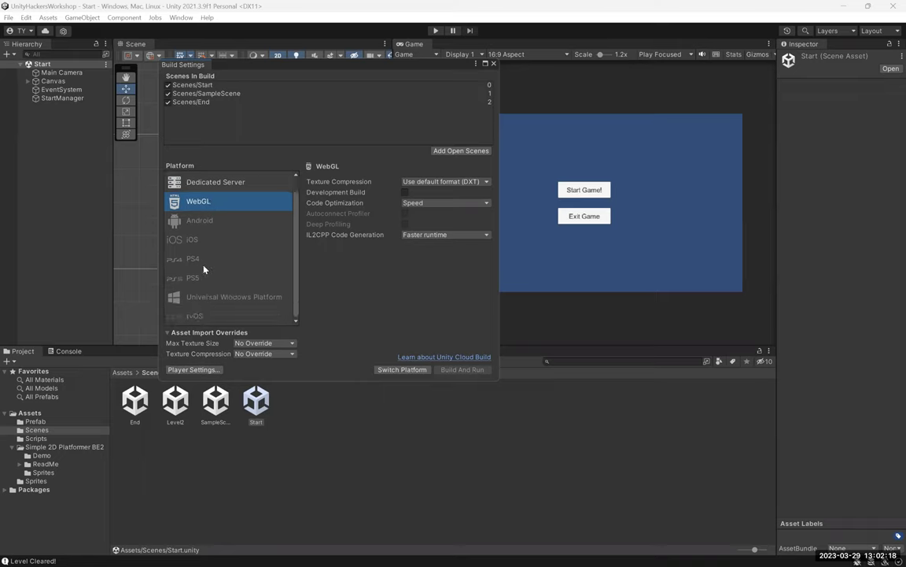
pyautogui.click(176, 258)
pyautogui.click(190, 275)
pyautogui.click(200, 244)
pyautogui.click(214, 315)
pyautogui.click(224, 223)
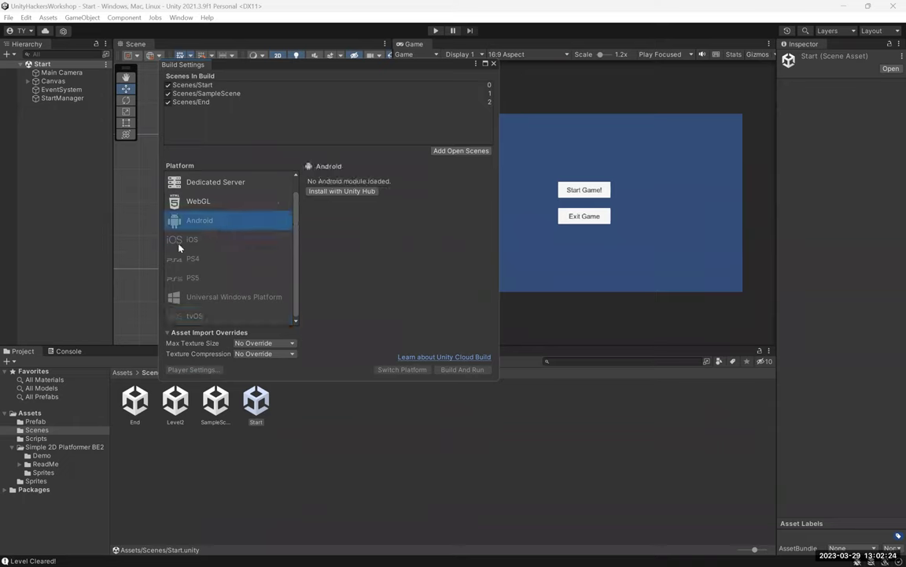
pyautogui.click(205, 241)
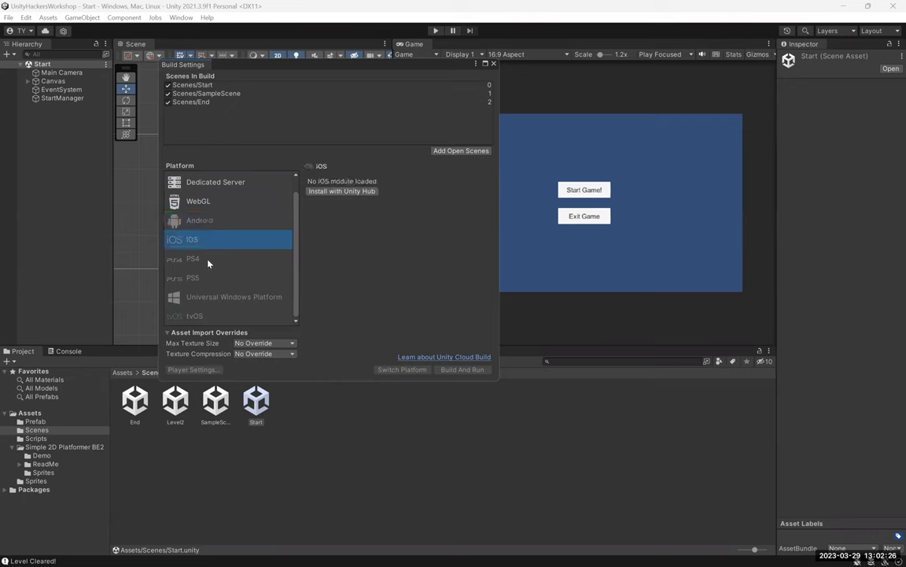
pyautogui.click(253, 260)
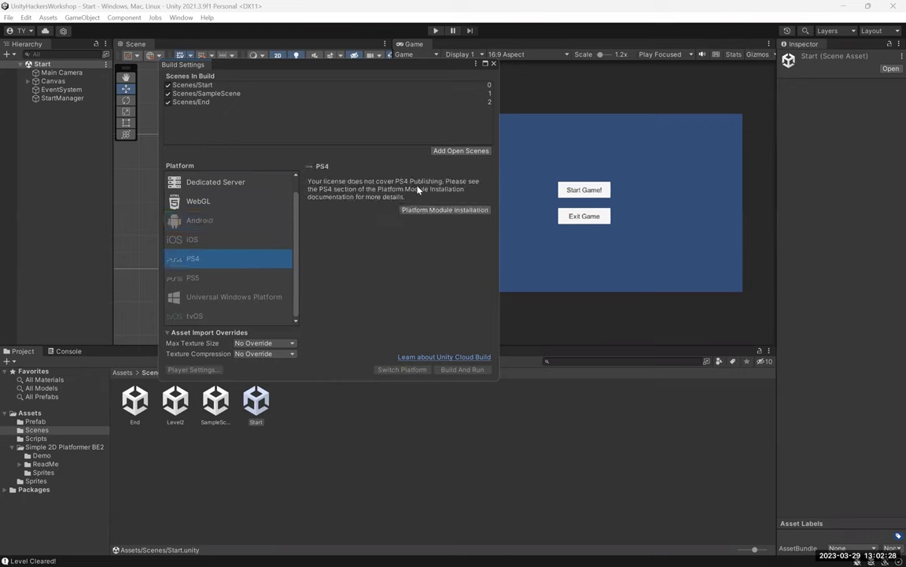
pyautogui.click(206, 278)
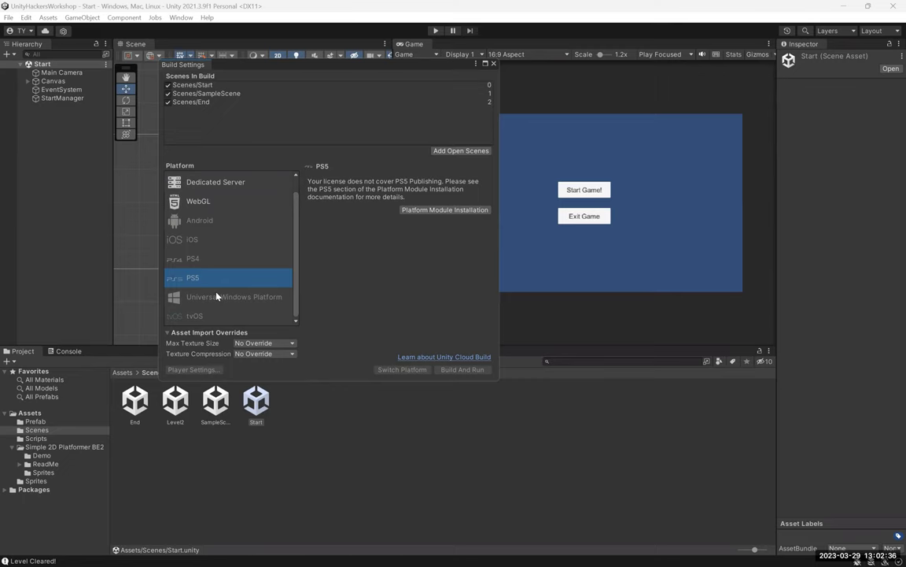
pyautogui.scroll(2, 209, 236)
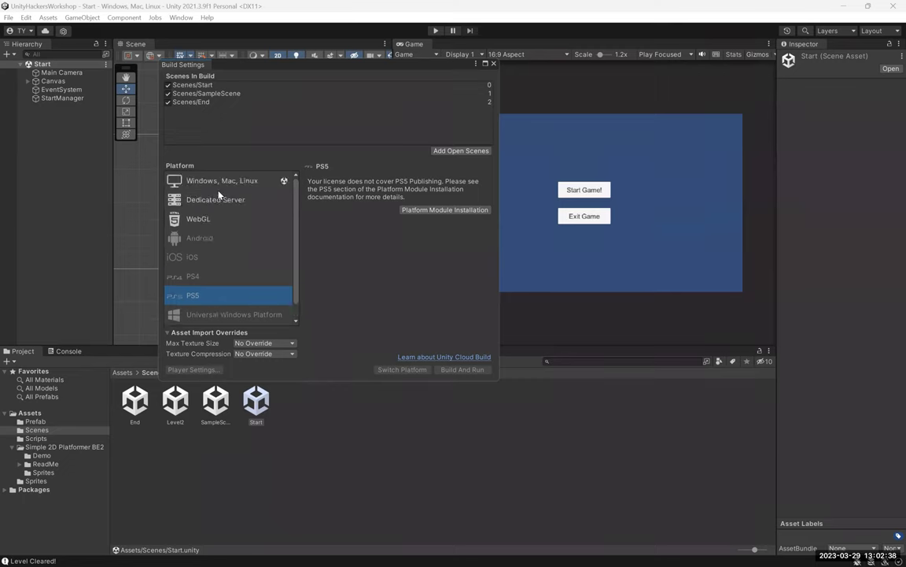
pyautogui.click(234, 181)
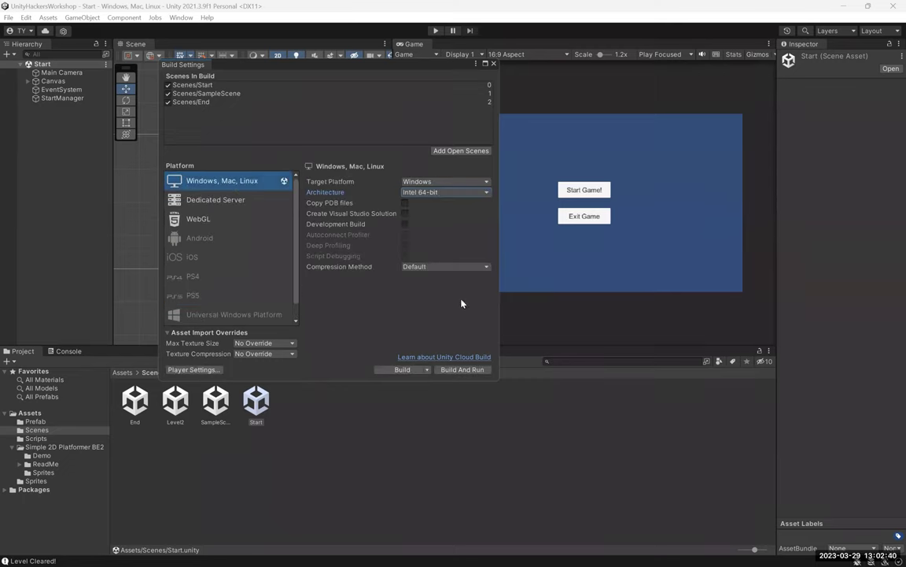
# - Build the Windows player into a new UnityHackerWorkshop folder inside D:\Unity Projects Game
pyautogui.click(401, 369)
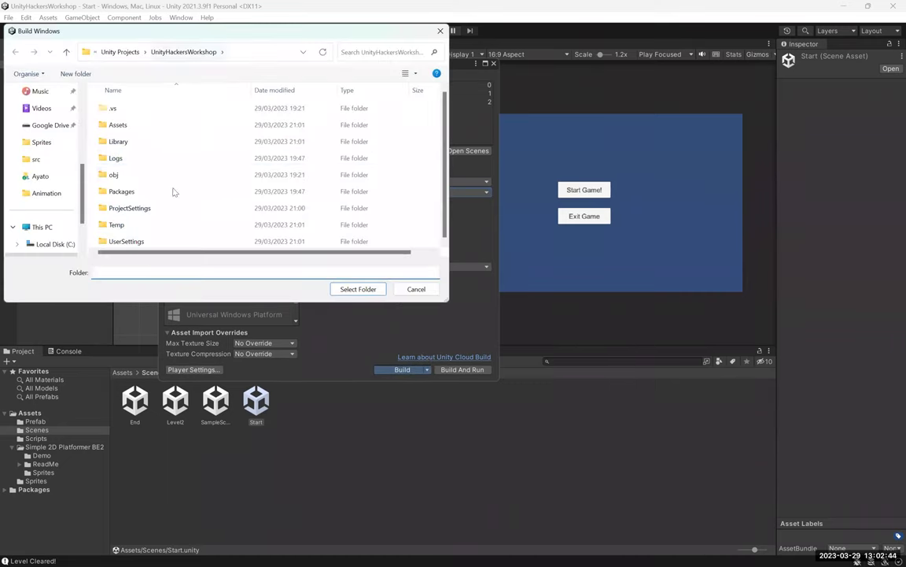
pyautogui.click(120, 52)
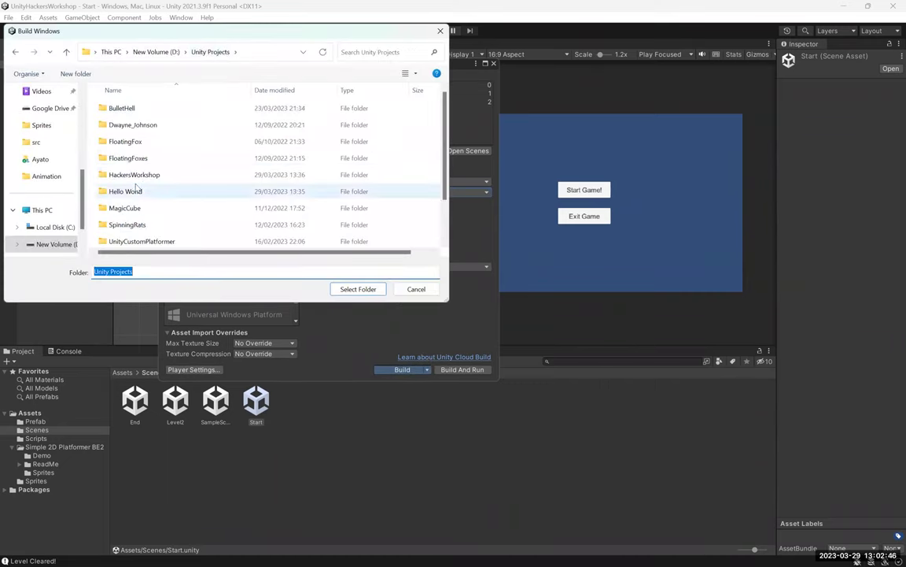
pyautogui.click(153, 52)
pyautogui.doubleClick(146, 191)
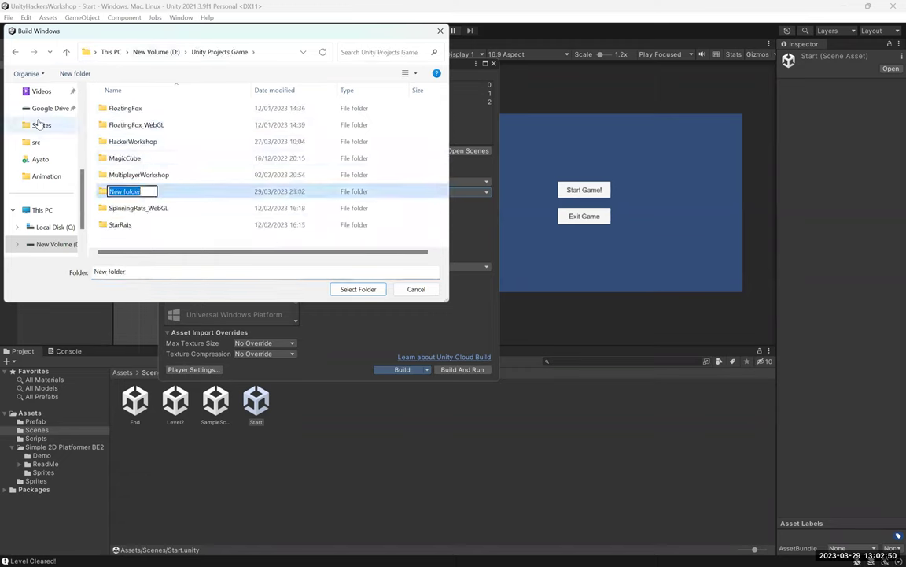
pyautogui.write('Unity')
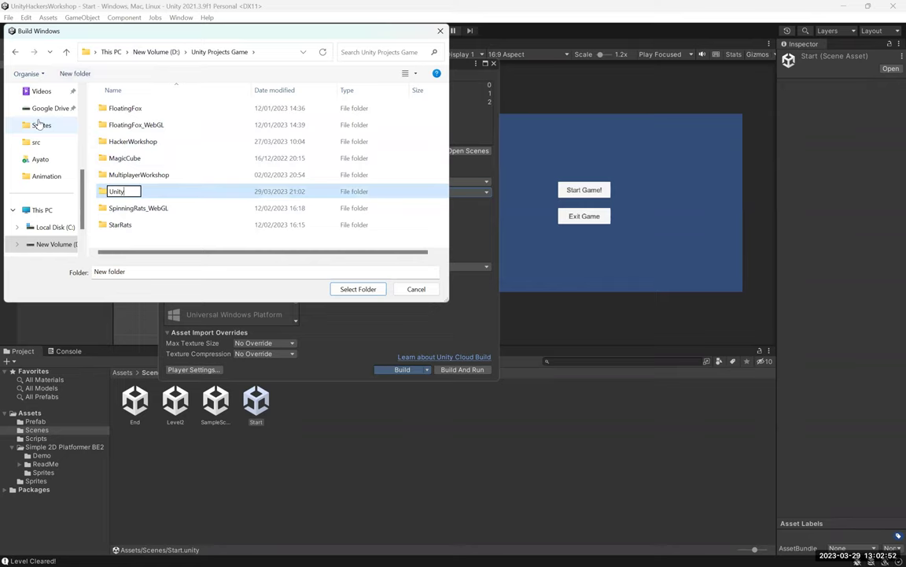
pyautogui.write('HackerWorkshop')
pyautogui.press('Return')
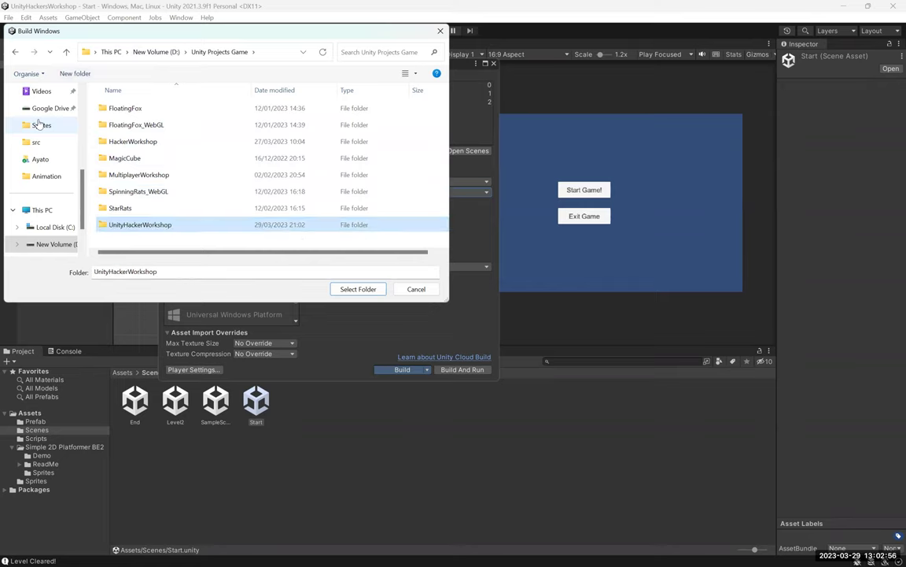
pyautogui.click(362, 289)
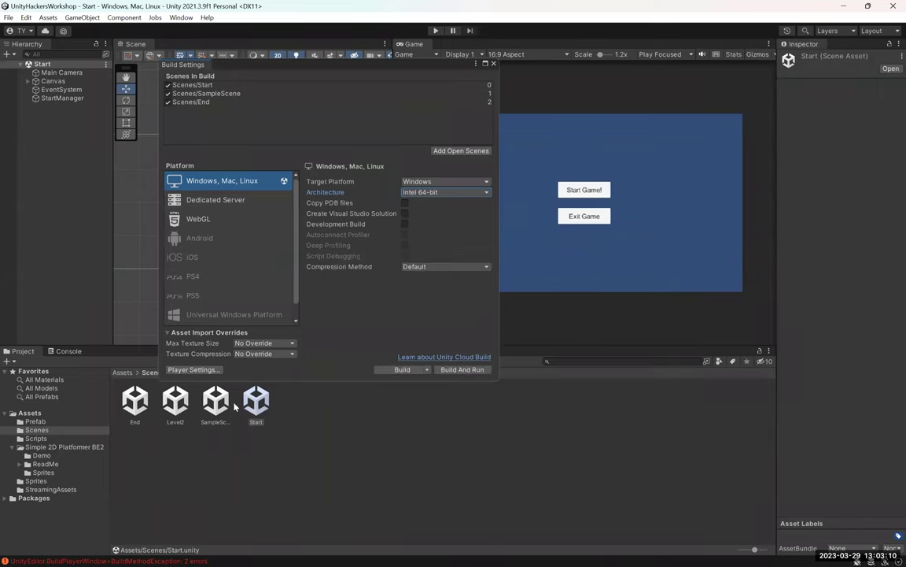
# - Inspect the failed build and BuildMethodException error messages in the Console
pyautogui.click(68, 351)
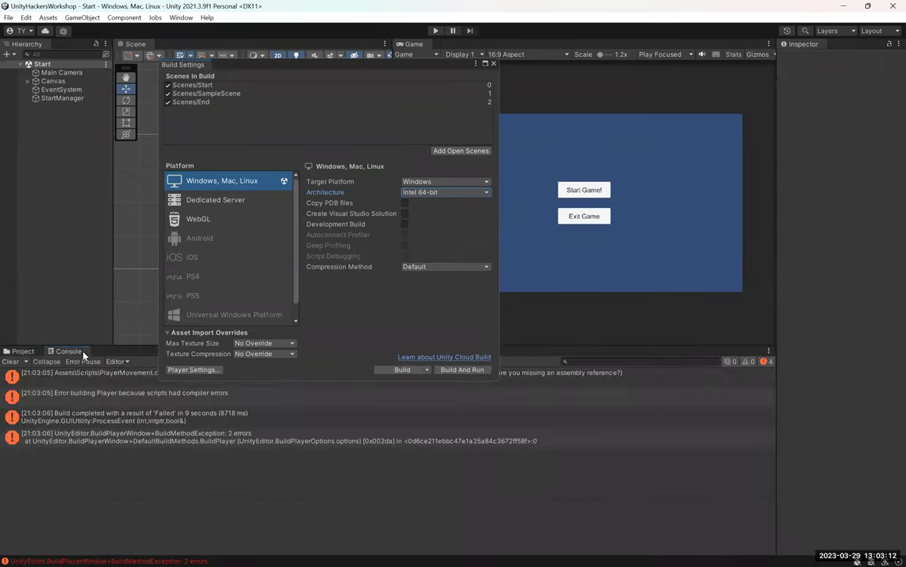
pyautogui.click(155, 421)
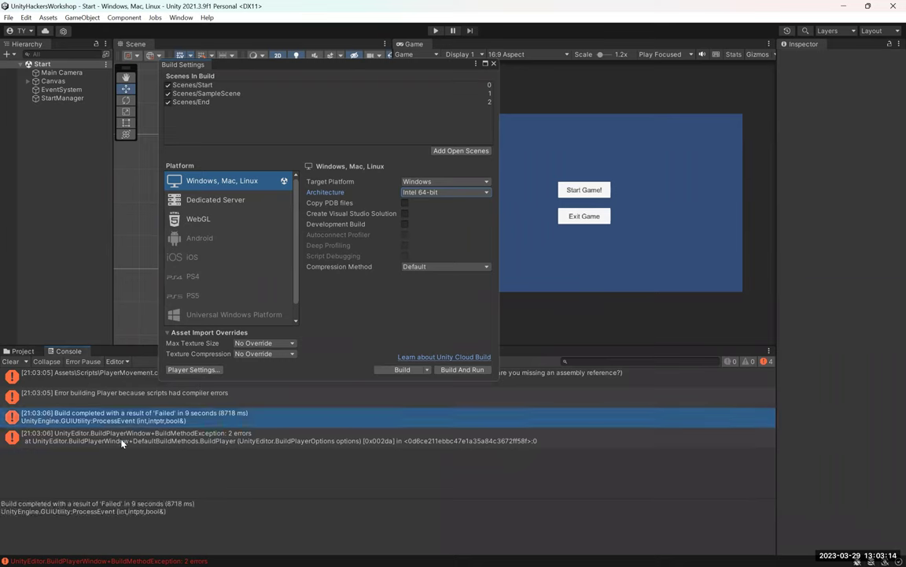
pyautogui.click(153, 443)
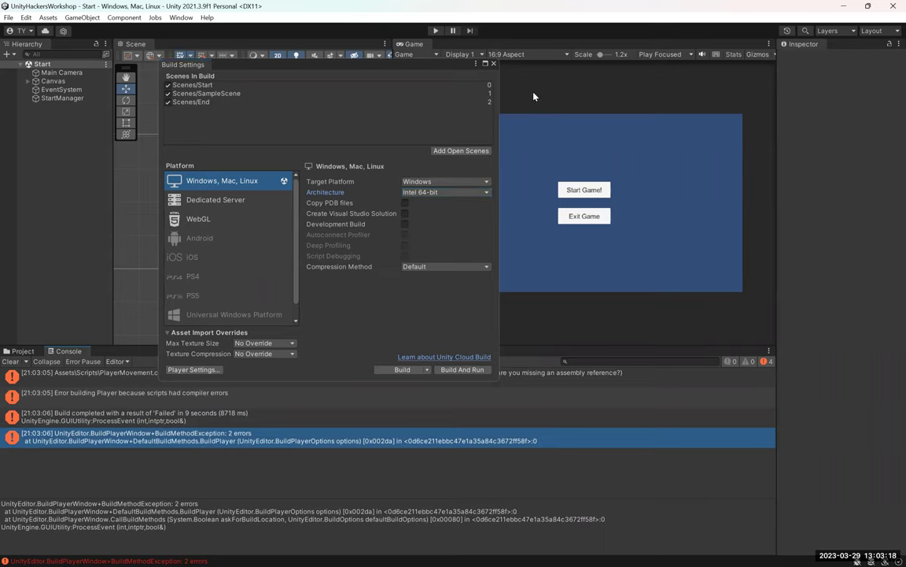
# - Close Build Settings and open PlayerMovement.cs at the CS0234 Tilemaps error
pyautogui.click(444, 60)
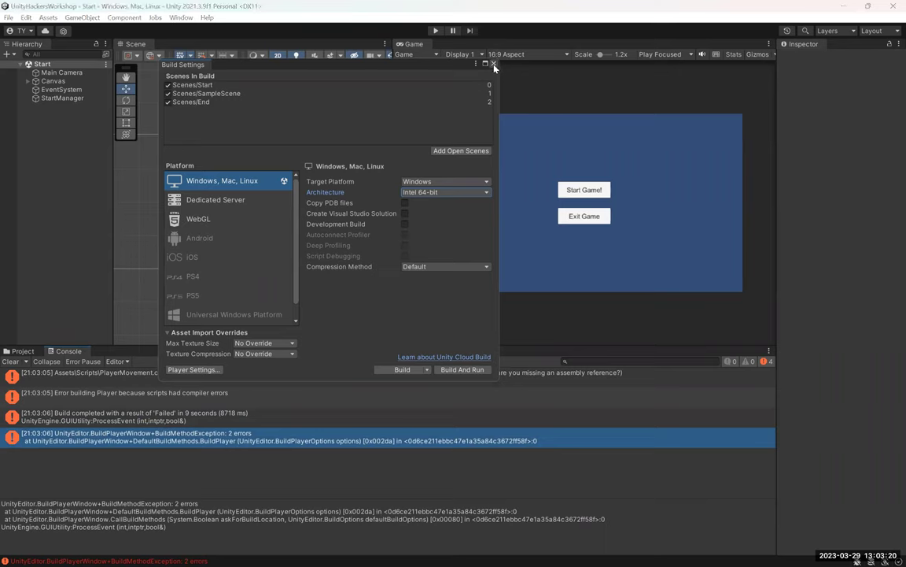
pyautogui.click(494, 64)
pyautogui.doubleClick(300, 376)
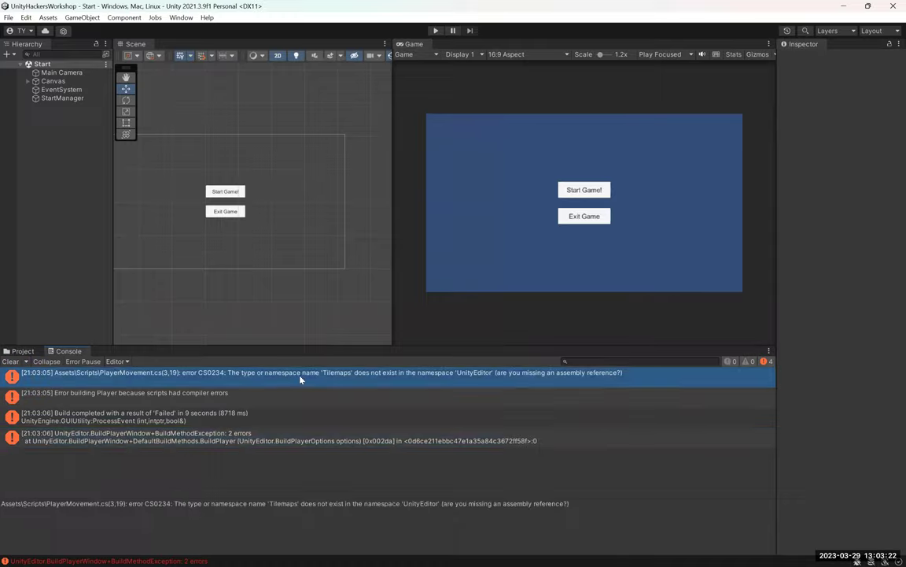
# - Delete the 'using UnityEditor.Tilemaps;' line from PlayerMovement.cs, save, and return to Unity
pyautogui.moveTo(334, 92); pyautogui.dragTo(157, 94)
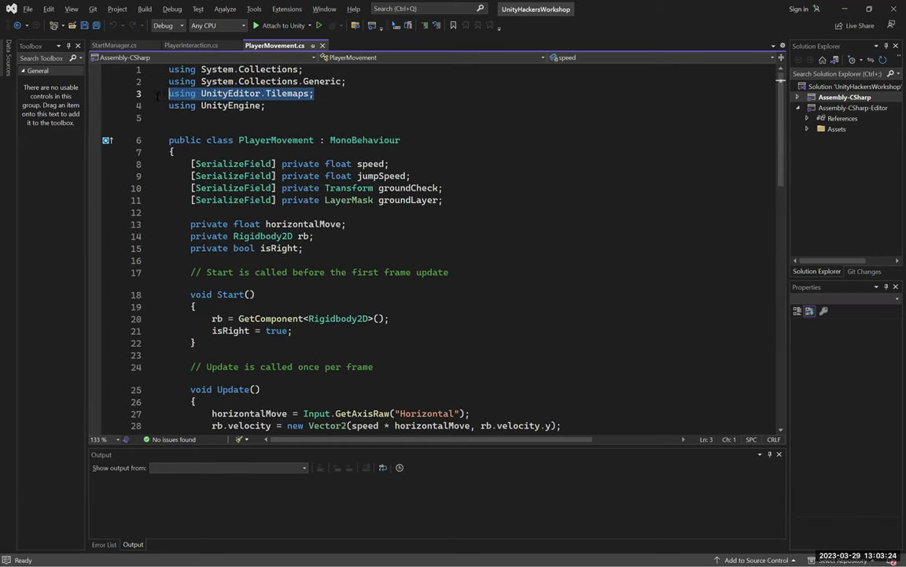
pyautogui.press('BackSpace')
pyautogui.press('BackSpace')
pyautogui.hotkey('ctrl', 's')
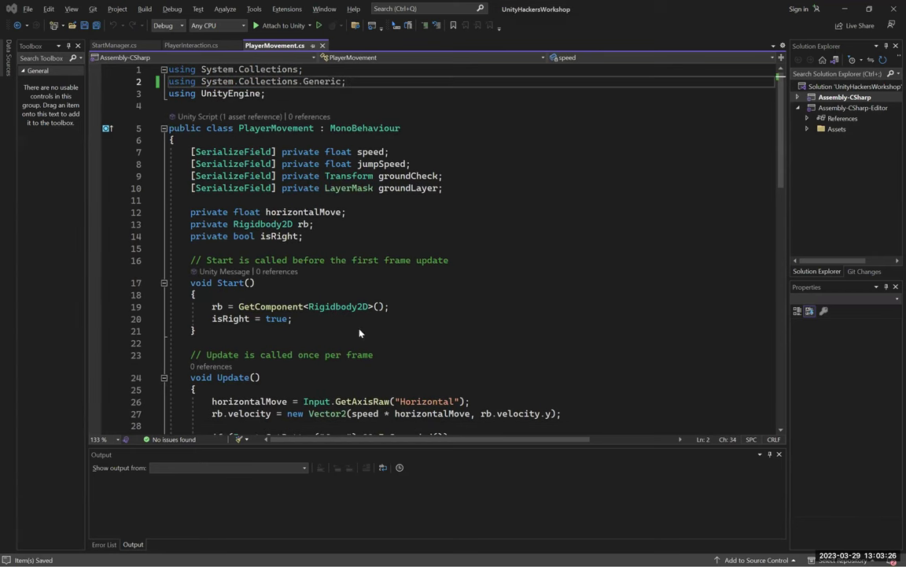
pyautogui.hotkey('alt', 'Tab')
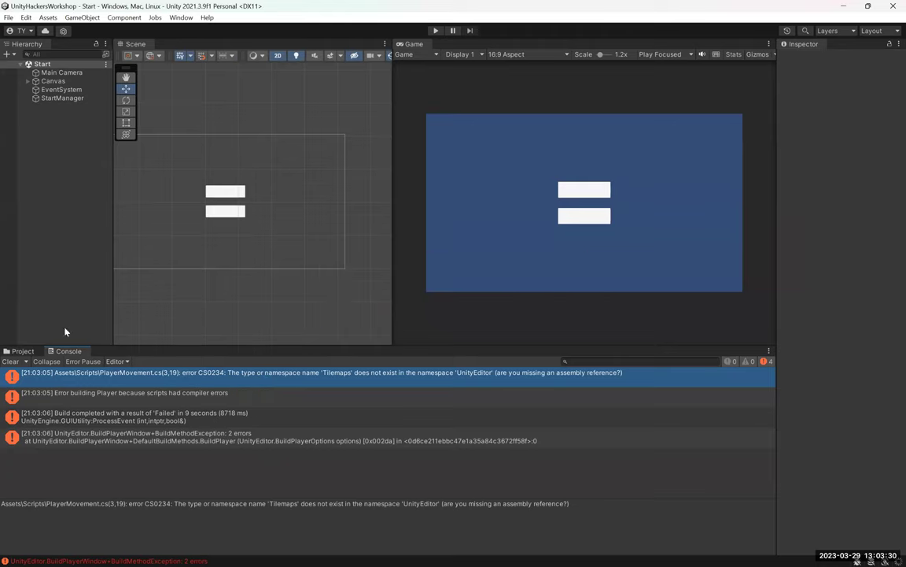
# - Rebuild the Windows player from File > Build Settings into the chosen output folder
pyautogui.click(9, 17)
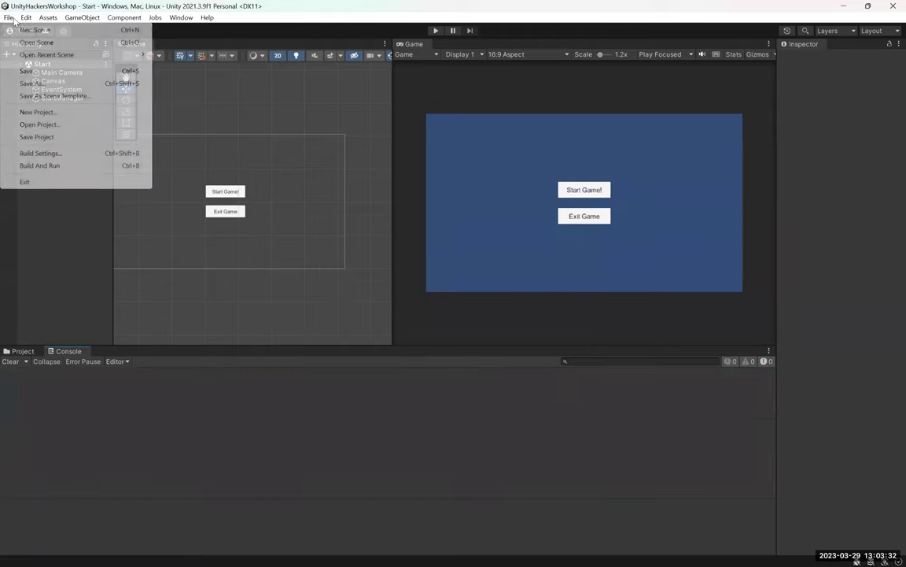
pyautogui.click(55, 153)
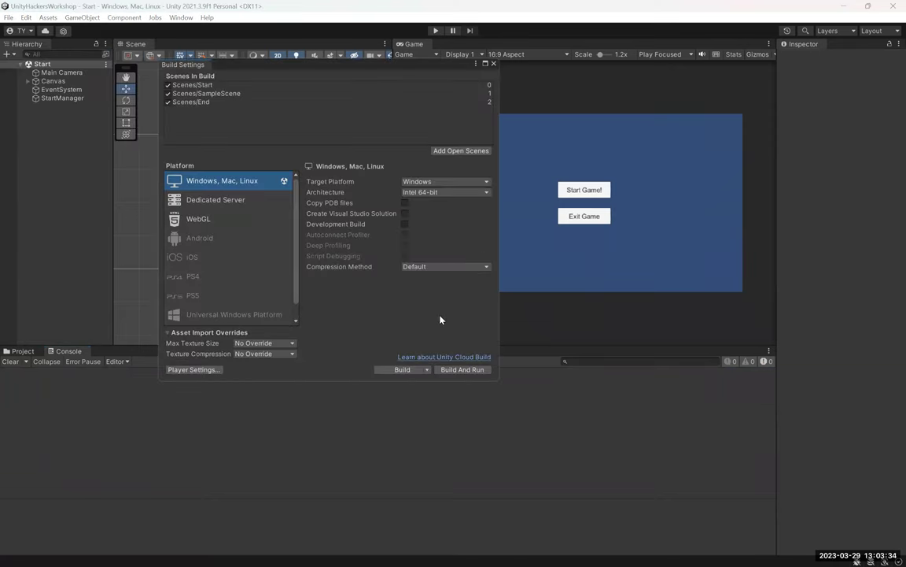
pyautogui.click(403, 363)
pyautogui.click(378, 288)
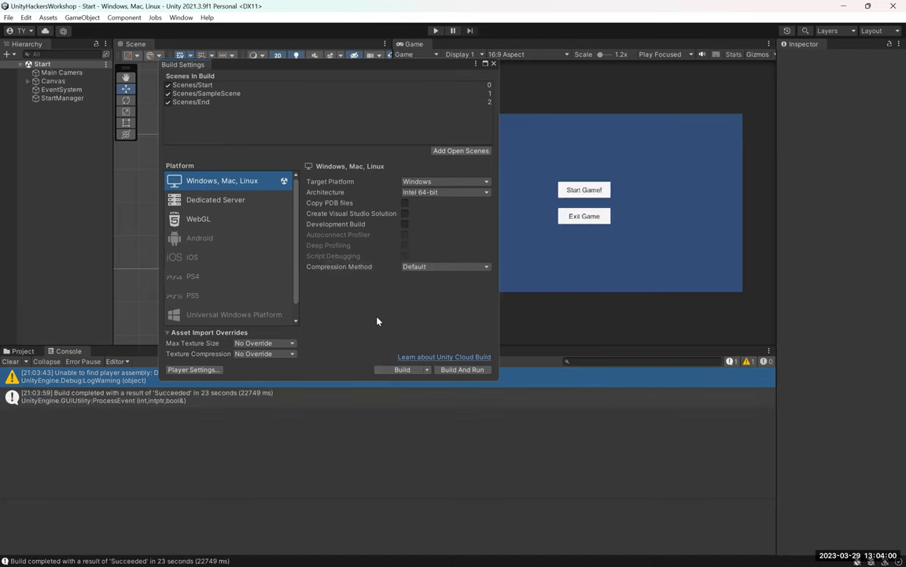
# - Close Build Settings and bring up the UnityHackerWorkshop build folder in File Explorer
pyautogui.click(494, 64)
pyautogui.moveTo(405, 554)
pyautogui.click(464, 496)
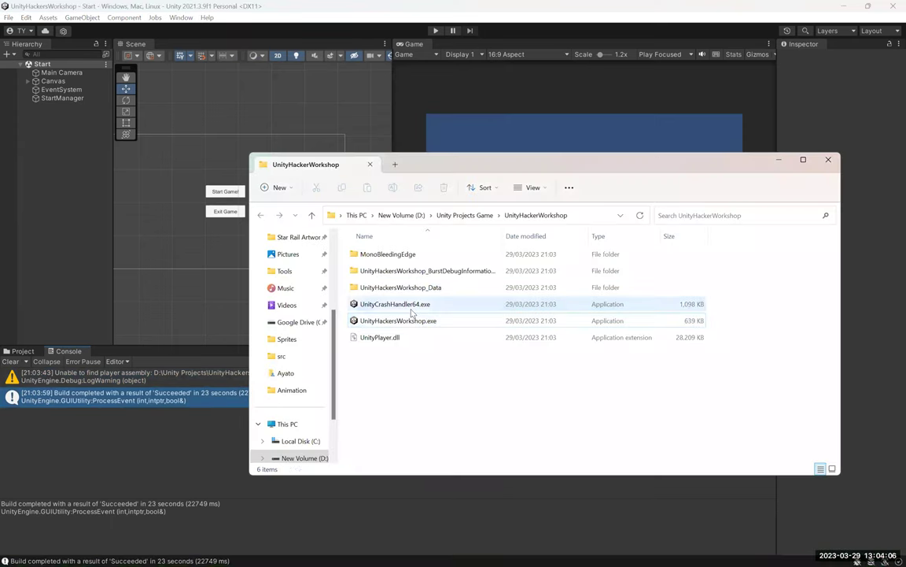
# - Launch UnityHackersWorkshop.exe from the build folder
pyautogui.click(410, 254)
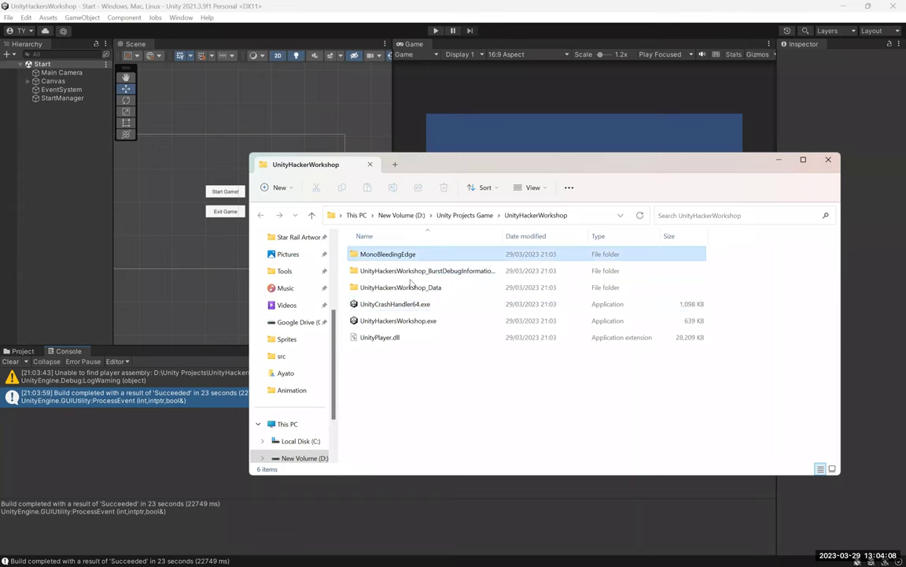
pyautogui.click(460, 270)
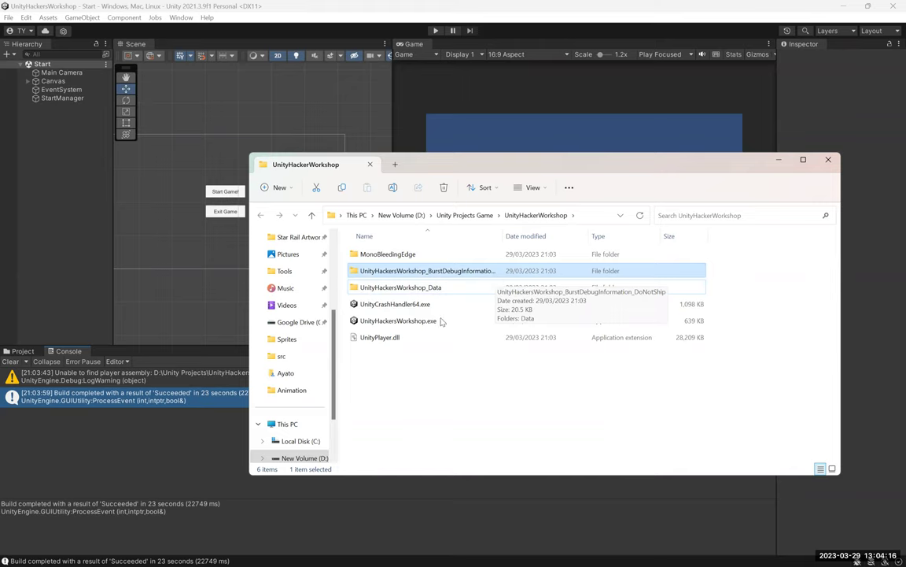
pyautogui.click(398, 321)
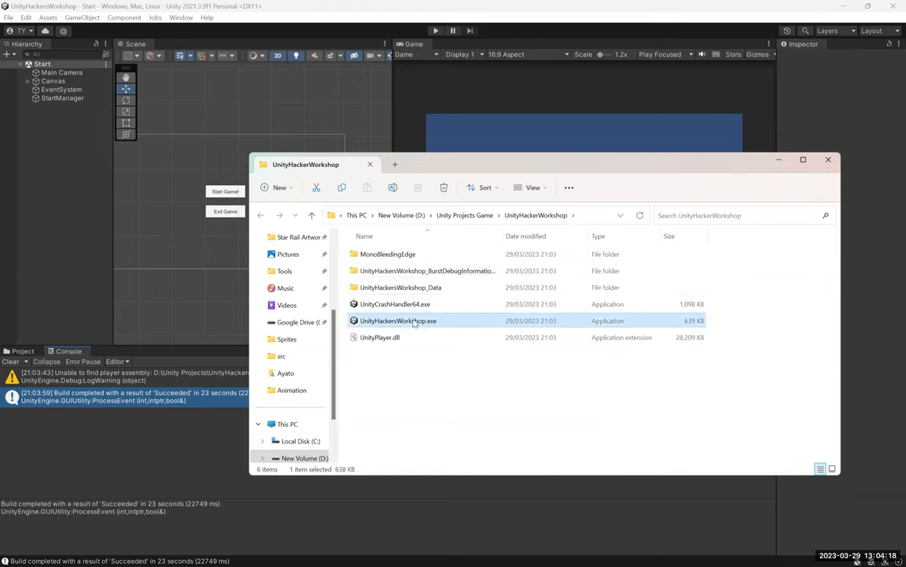
pyautogui.doubleClick(438, 324)
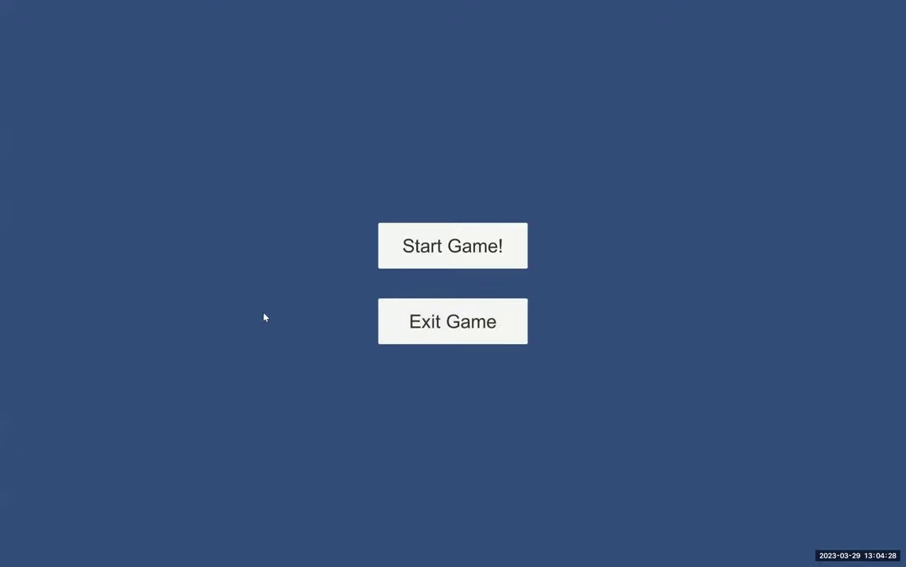
# - Start the game and run right through the level, collecting coins, toward the flag
pyautogui.click(454, 257)
pyautogui.press('Right')
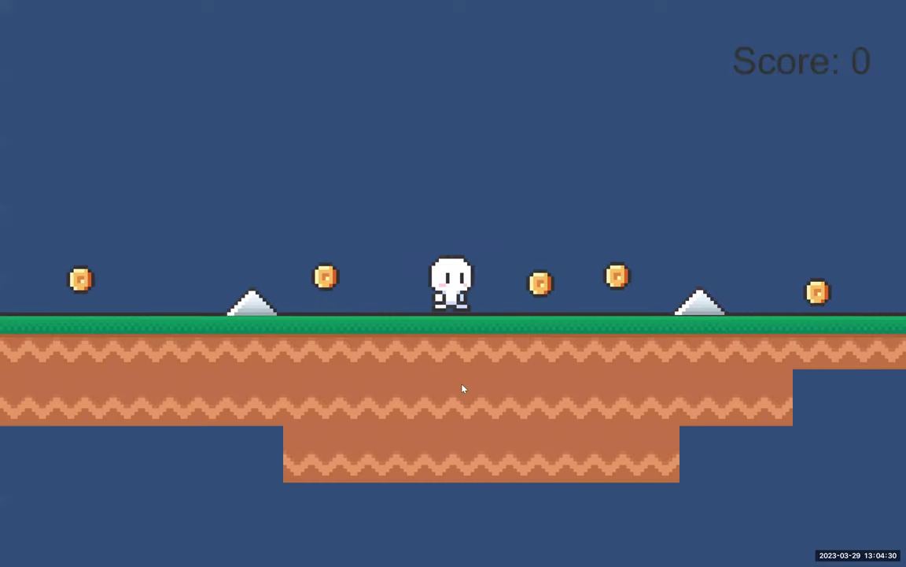
pyautogui.press('Right')
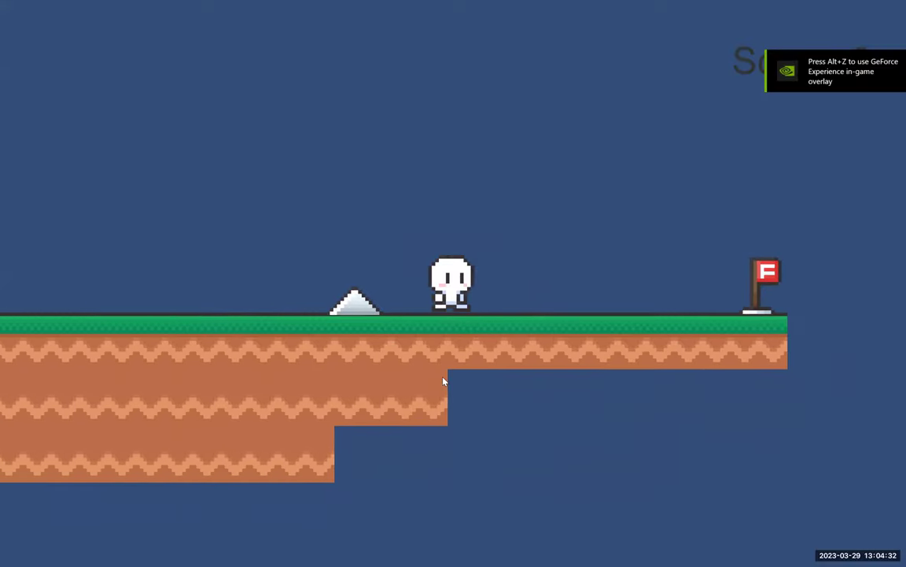
pyautogui.press('Left')
pyautogui.press('Left')
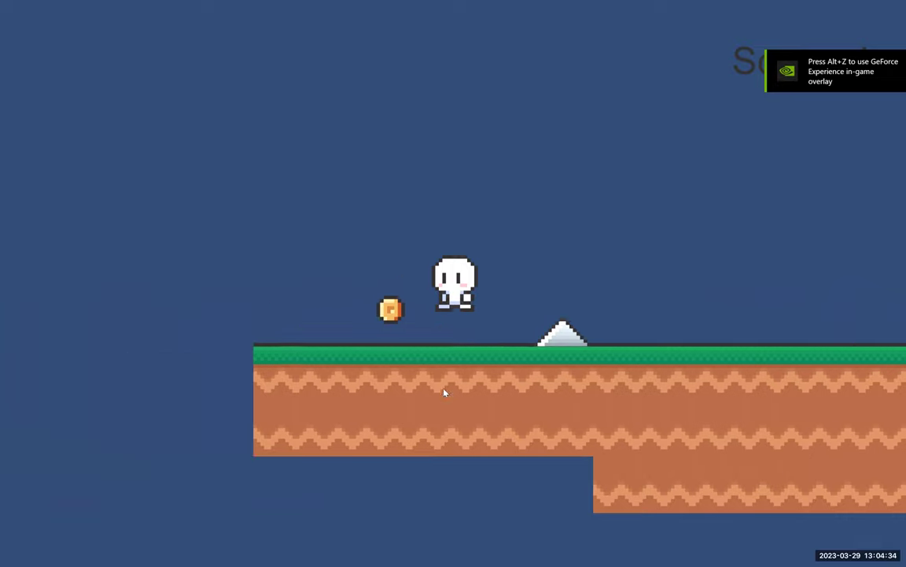
pyautogui.press('Right')
pyautogui.press('Right')
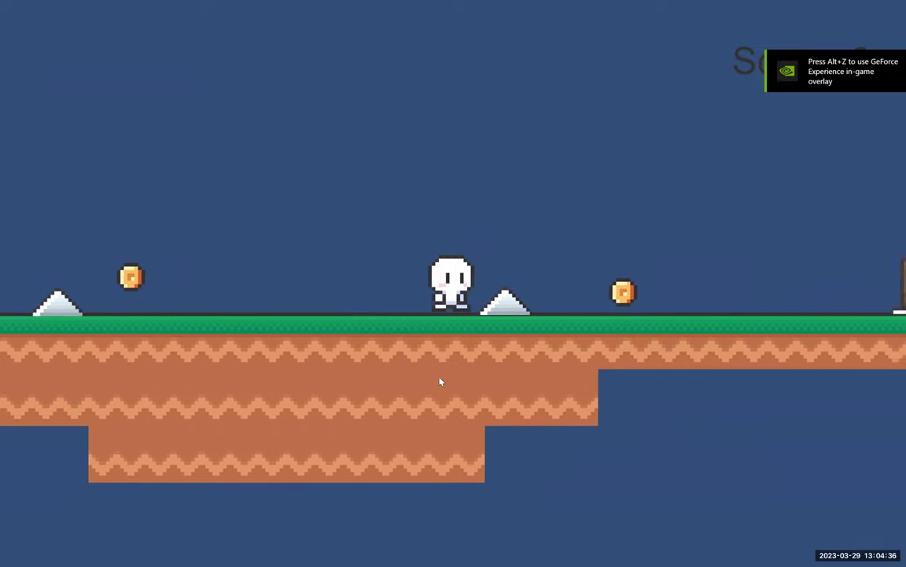
pyautogui.press('Right')
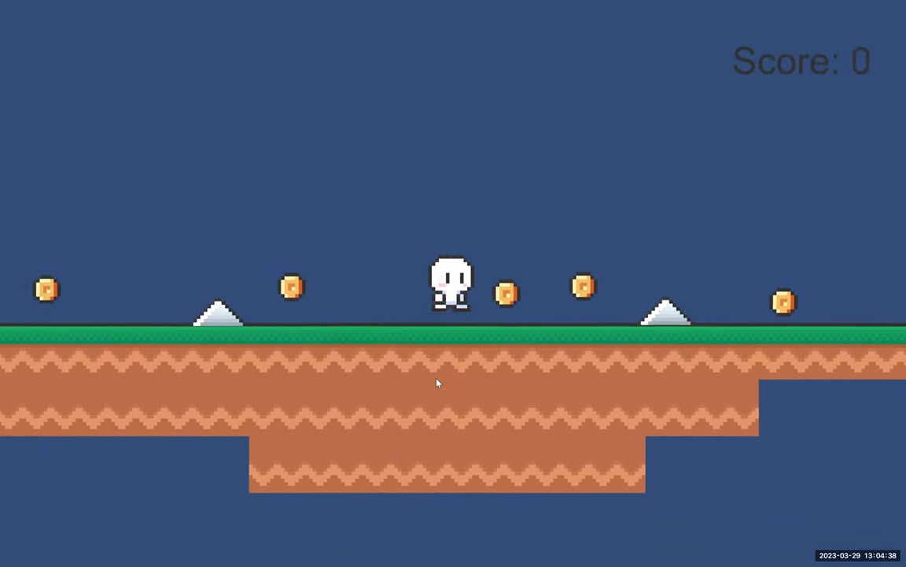
# - Replay the level, reach the finish flag again, and exit the game
pyautogui.press('Right')
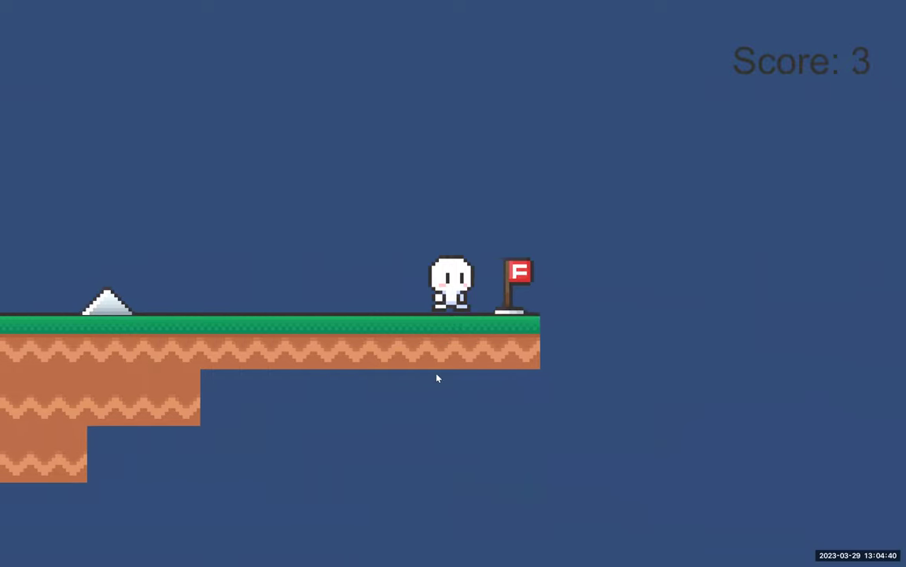
pyautogui.click(495, 245)
pyautogui.press('Right')
pyautogui.press('Right')
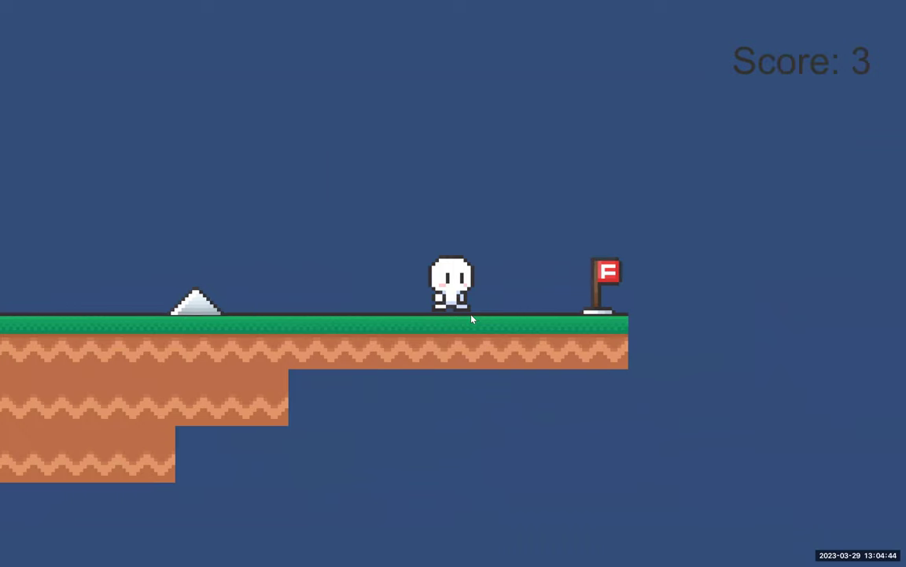
pyautogui.click(472, 320)
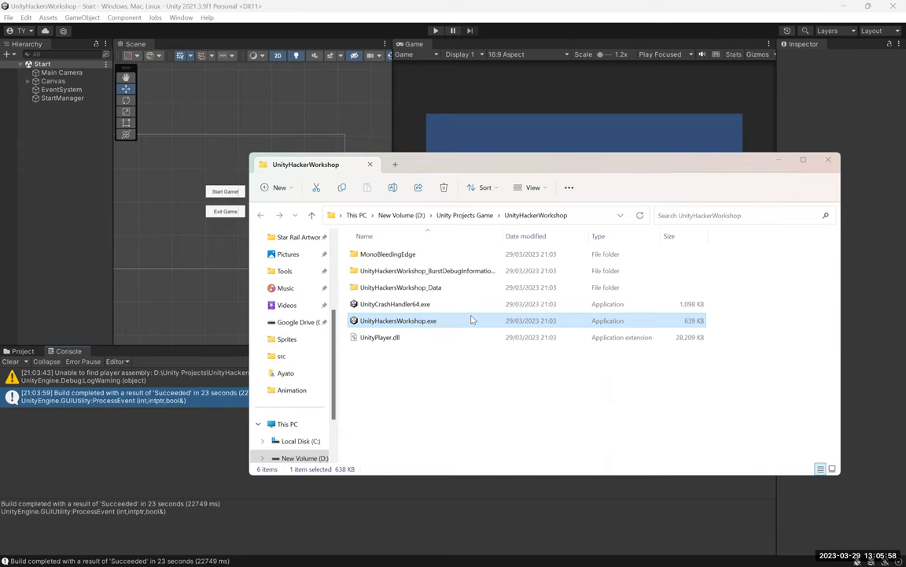
# - Return to the PowerPoint slideshow and advance to the 'That's all!' closing slide
pyautogui.hotkey('alt', 'Tab')
pyautogui.hotkey('alt', 'Tab')
pyautogui.hotkey('alt', 'Tab')
pyautogui.press('Right')
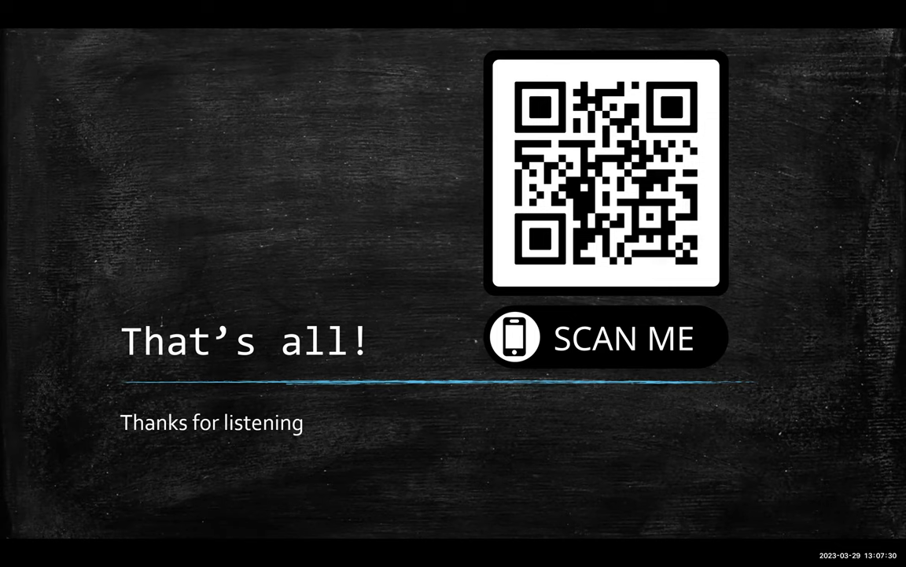
# - Switch away from the slideshow and launch Discord through Windows search
pyautogui.hotkey('alt', 'Tab')
pyautogui.hotkey('alt', 'Tab')
pyautogui.hotkey('alt', 'Tab')
pyautogui.hotkey('alt', 'Tab')
pyautogui.hotkey('alt', 'Tab')
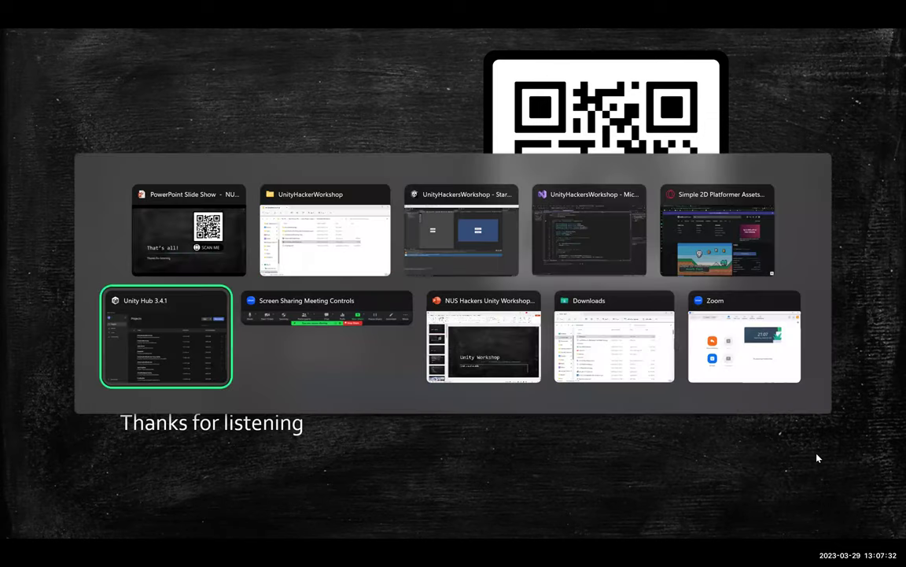
pyautogui.press('super')
pyautogui.write('discord')
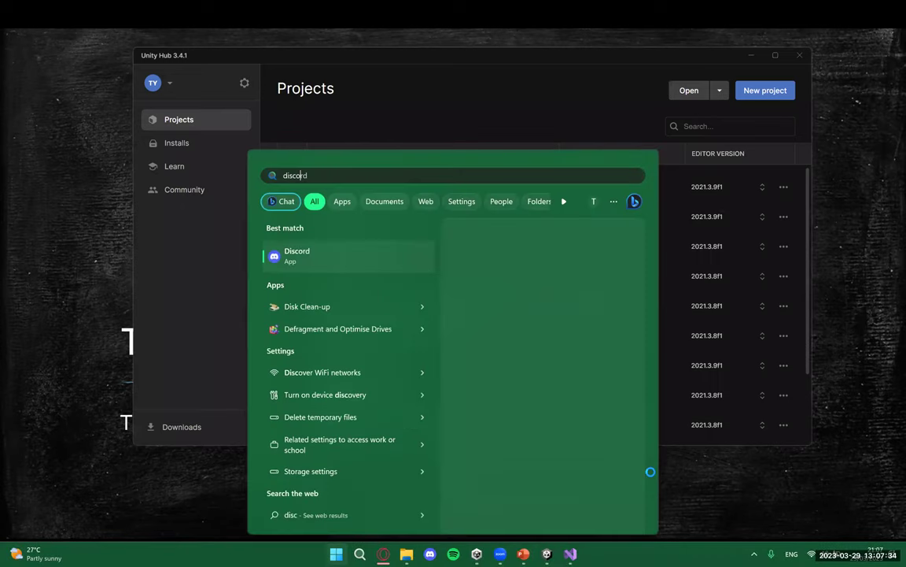
pyautogui.press('Return')
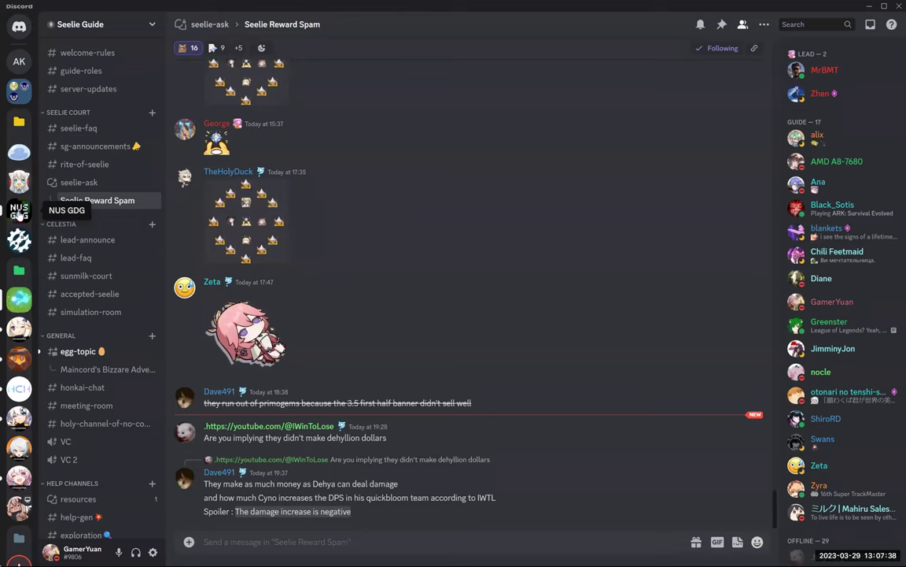
# - Select the NUS GDG server and view its #announcements channel
pyautogui.click(19, 210)
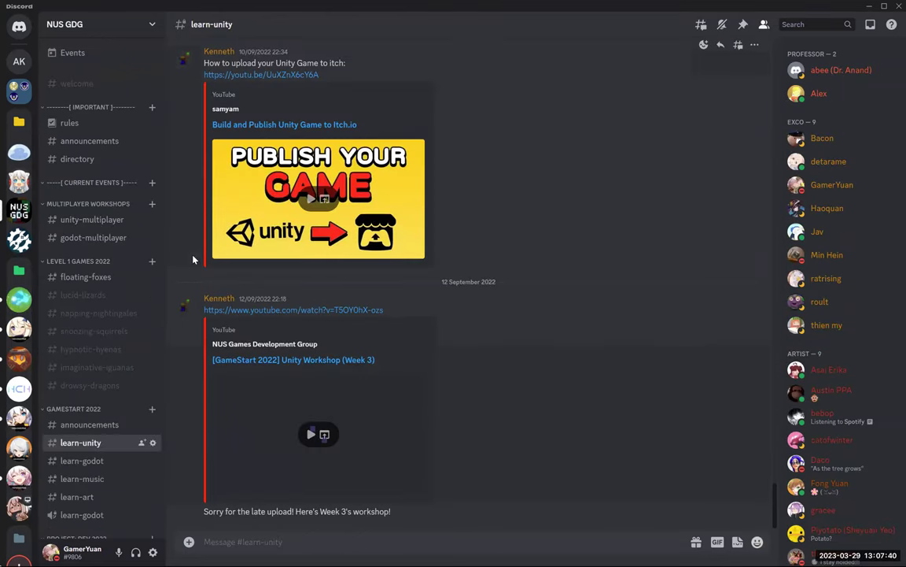
pyautogui.click(100, 144)
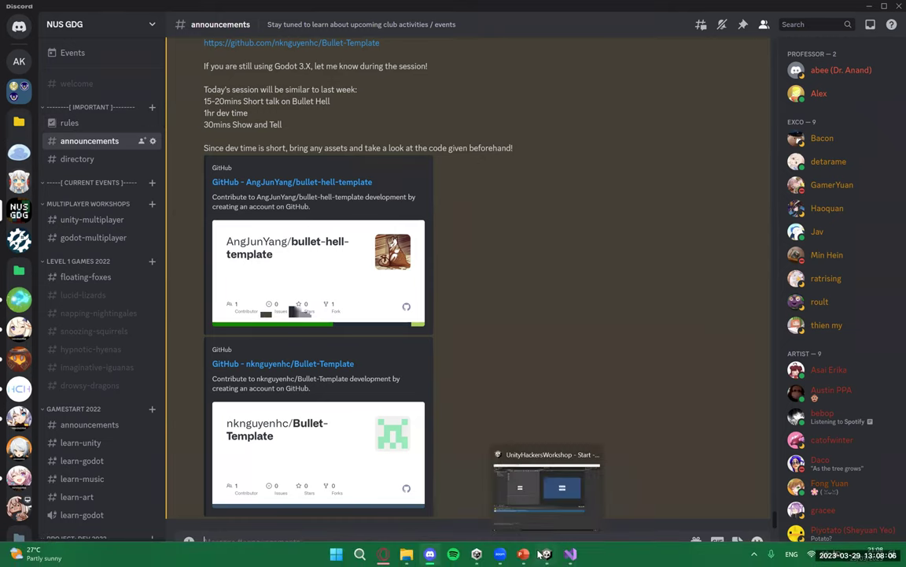
pyautogui.moveTo(522, 553)
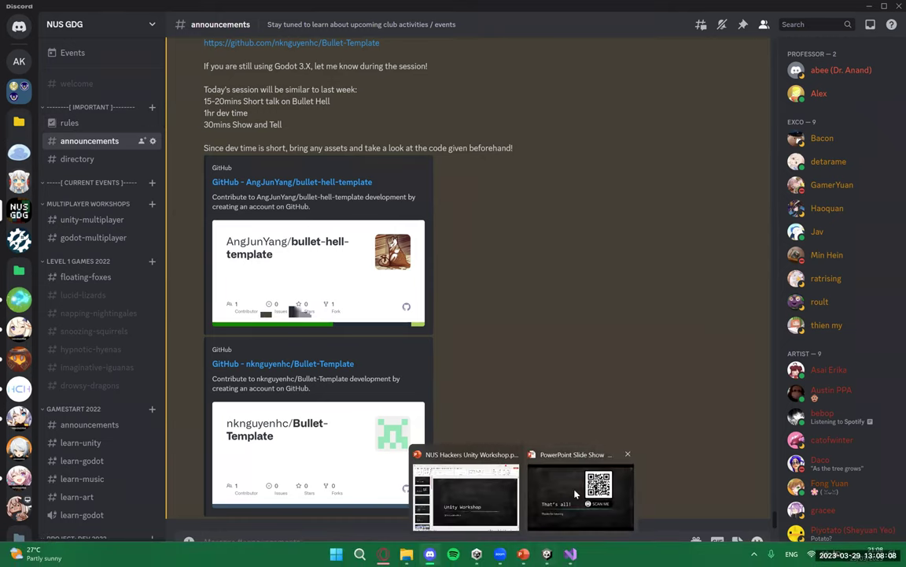